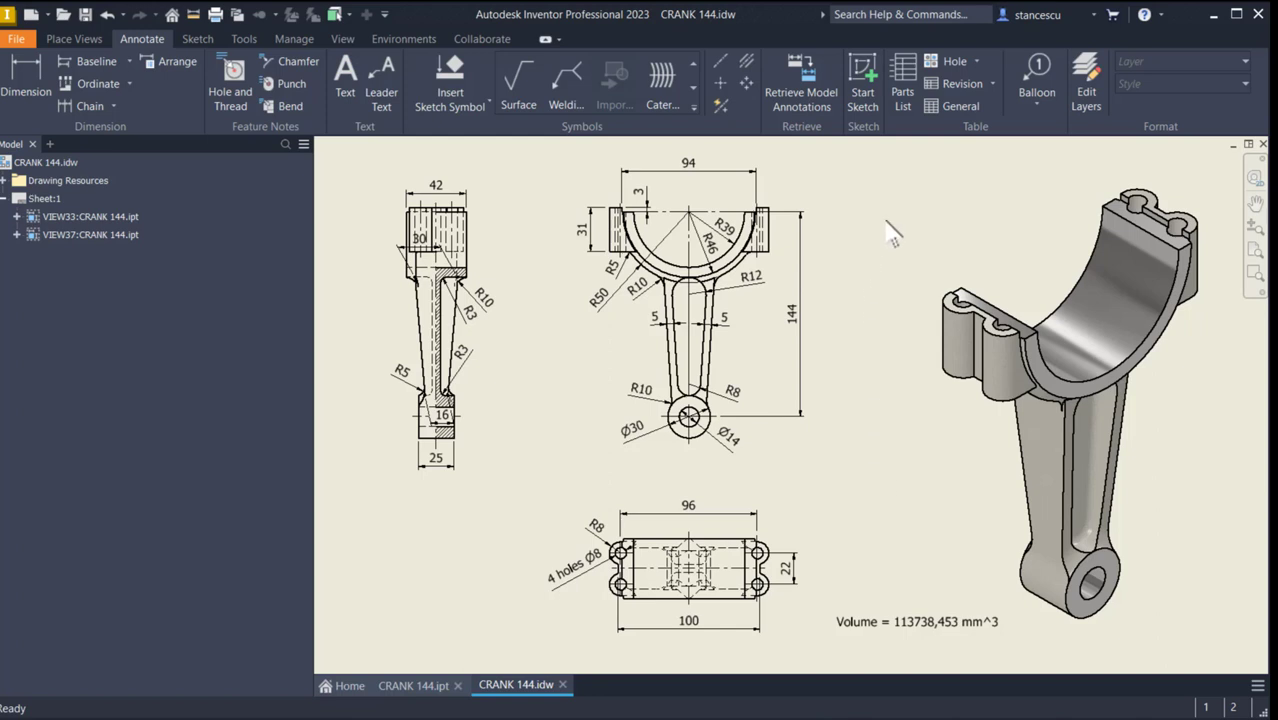
Examine the views and dimensions of the CRANK 144 drawing, from the side and front views down to the top view.
scroll(455, 265, down, 2)
scroll(450, 262, up, 3)
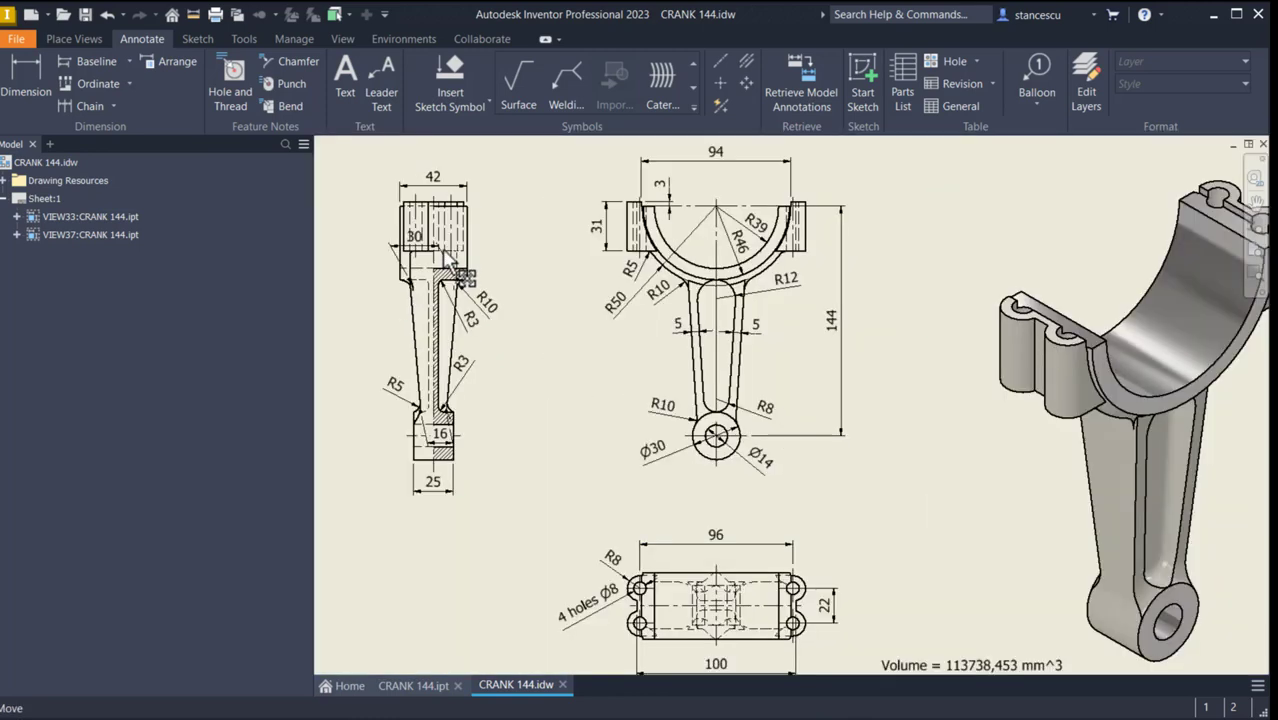
scroll(448, 262, up, 2)
scroll(590, 276, up, 2)
mouse_move(645, 305)
middle_down()
mouse_move(499, 571)
mouse_move(251, 391)
middle_up()
middle_drag(786, 492, 713, 124)
middle_drag(688, 431, 761, 50)
mouse_move(713, 165)
middle_down()
mouse_move(545, 325)
mouse_move(604, 273)
mouse_move(777, 55)
middle_up()
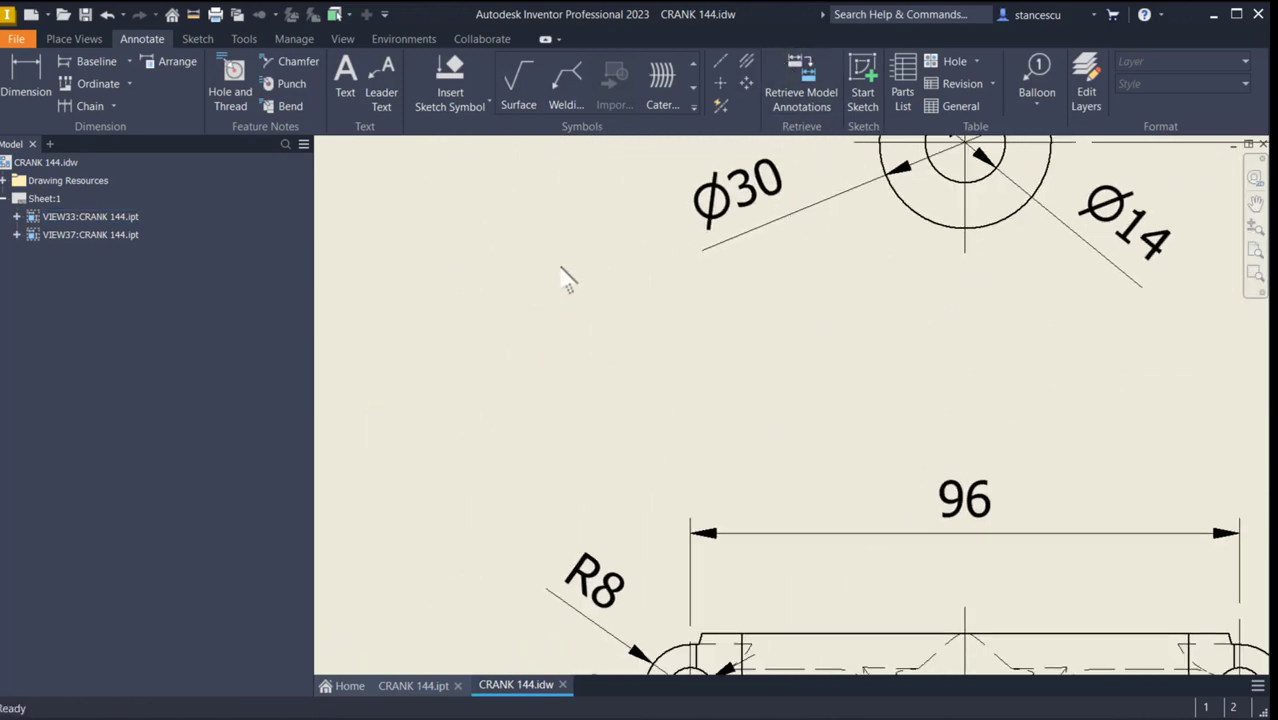
scroll(561, 267, down, 1)
scroll(556, 266, down, 2)
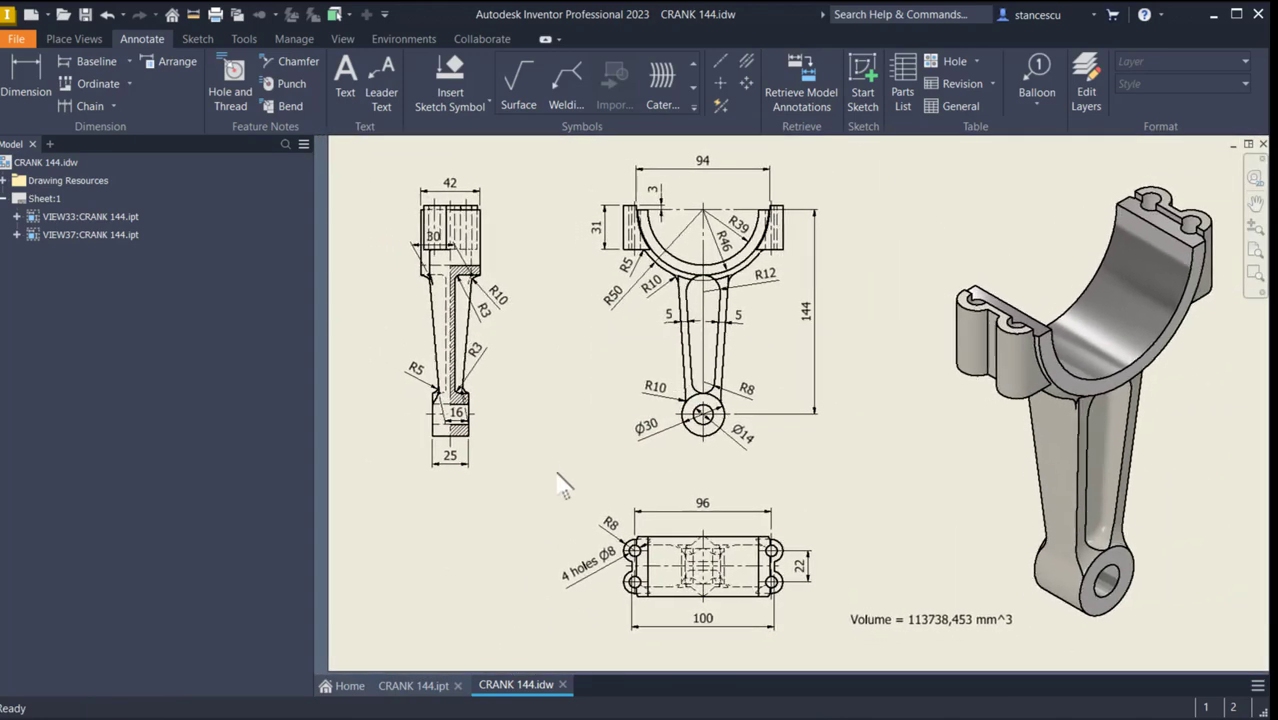
click(918, 182)
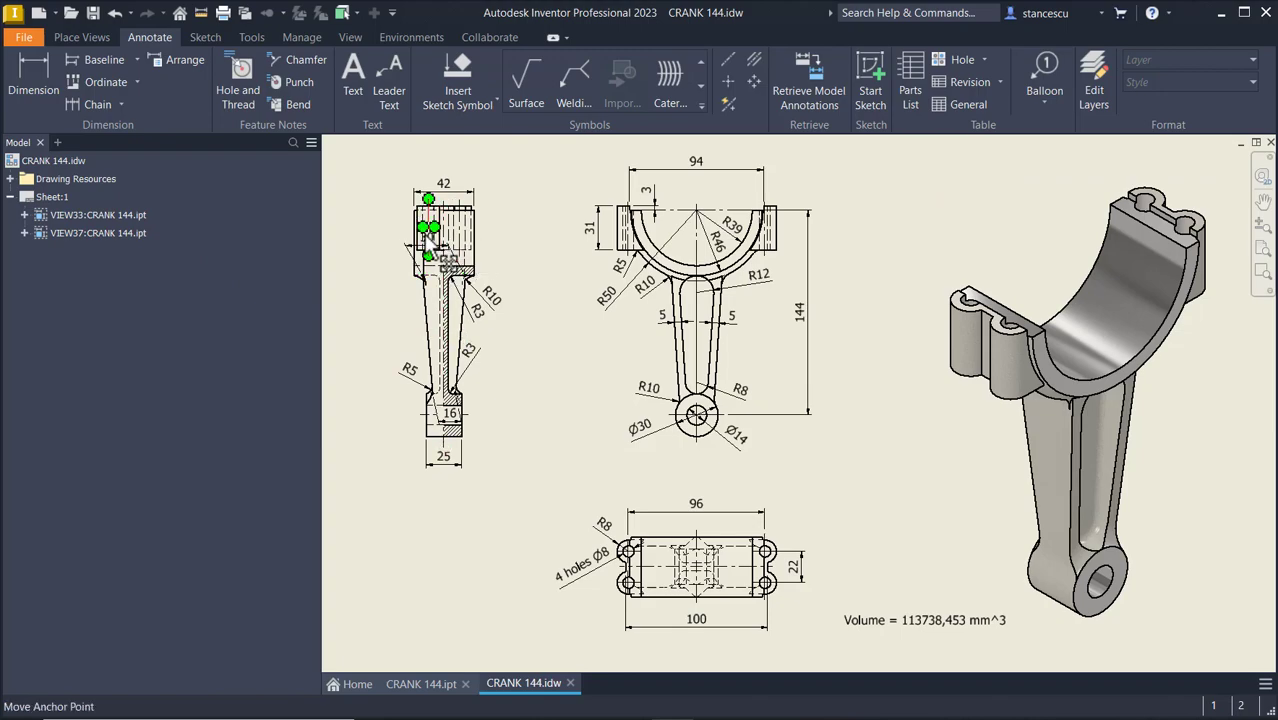
Examine the width and fillet dimensions of the arm in the half-sectioned side view of the crank.
scroll(426, 246, up, 5)
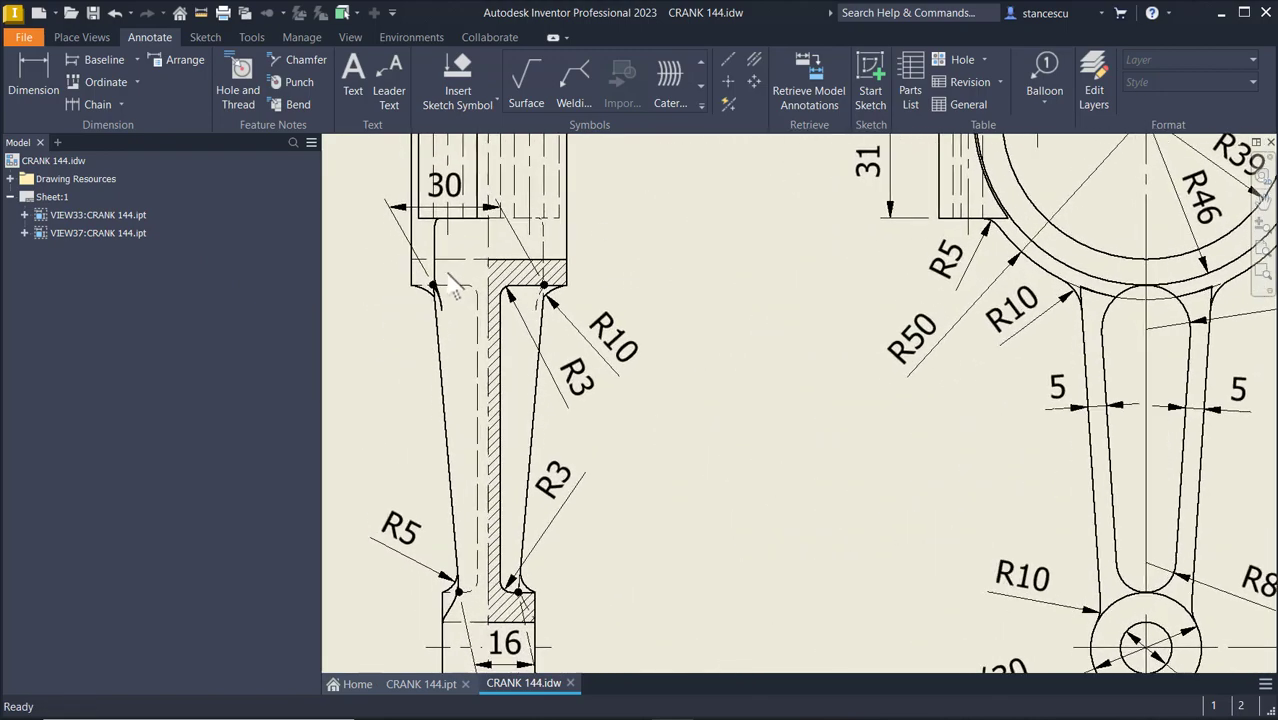
scroll(455, 312, up, 2)
scroll(516, 368, down, 1)
mouse_move(516, 368)
middle_down()
mouse_move(552, 336)
mouse_move(550, 254)
middle_up()
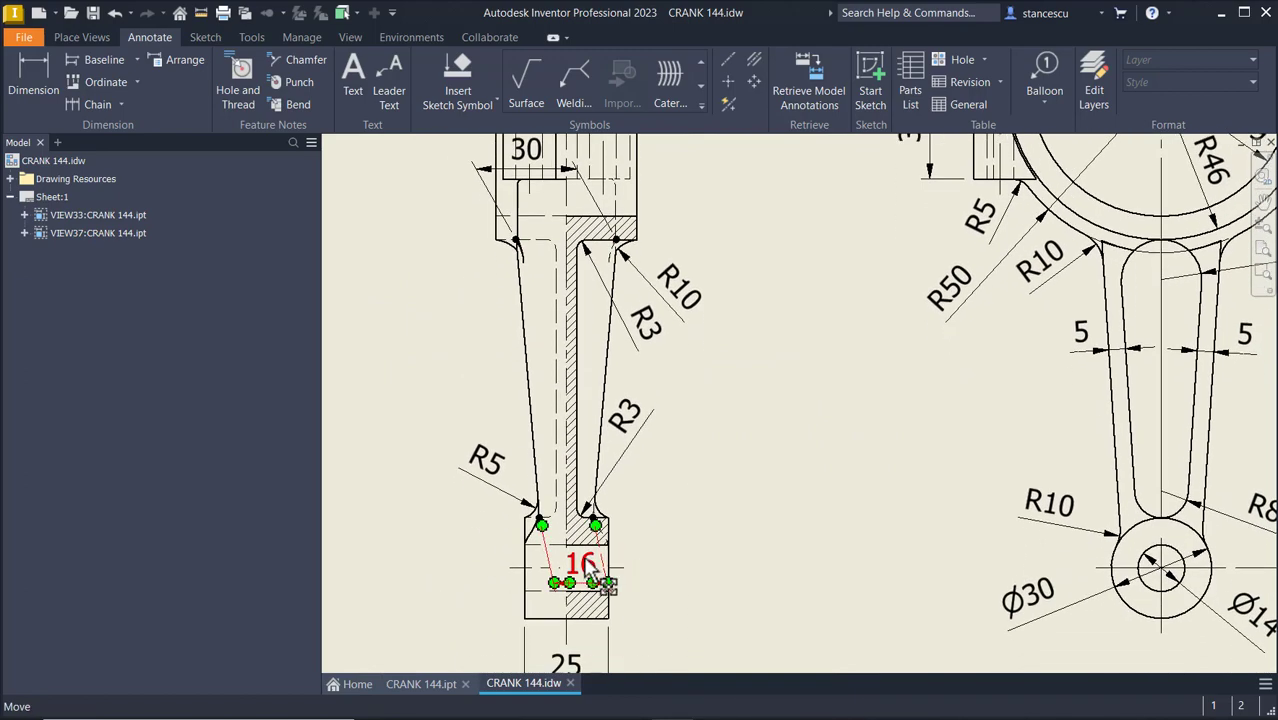
scroll(876, 533, down, 2)
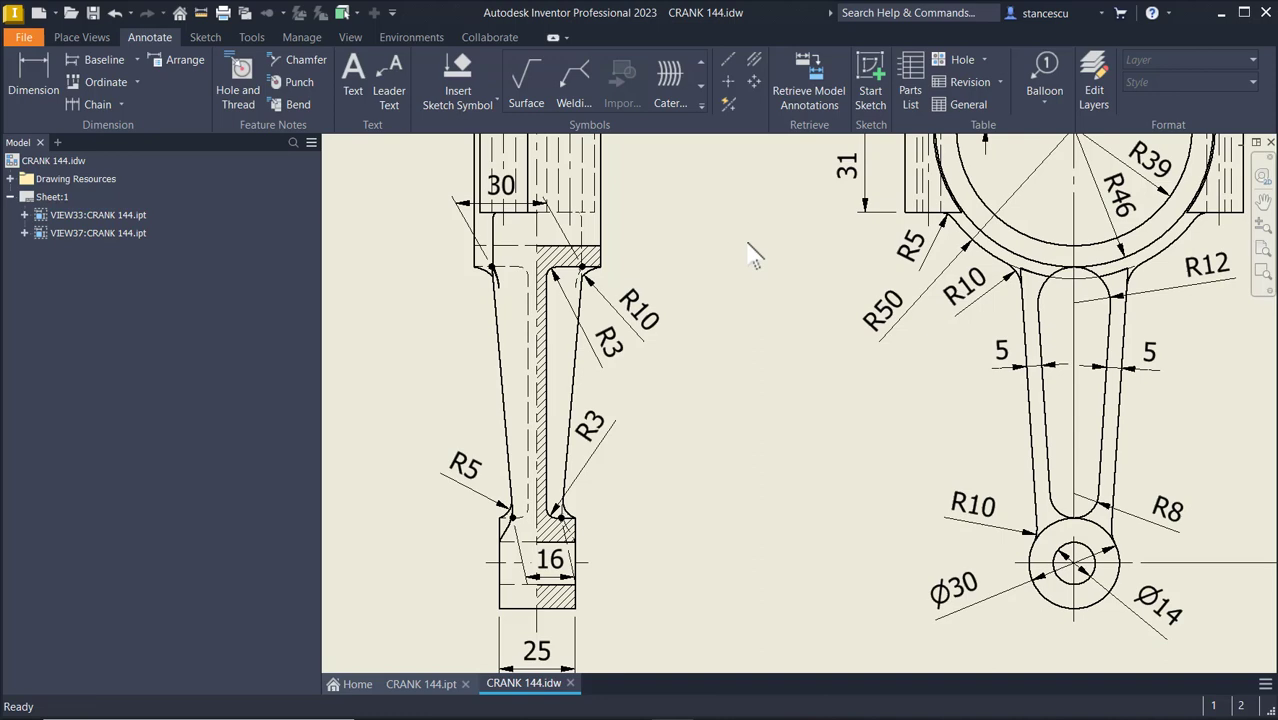
middle_click(745, 356)
middle_click(745, 356)
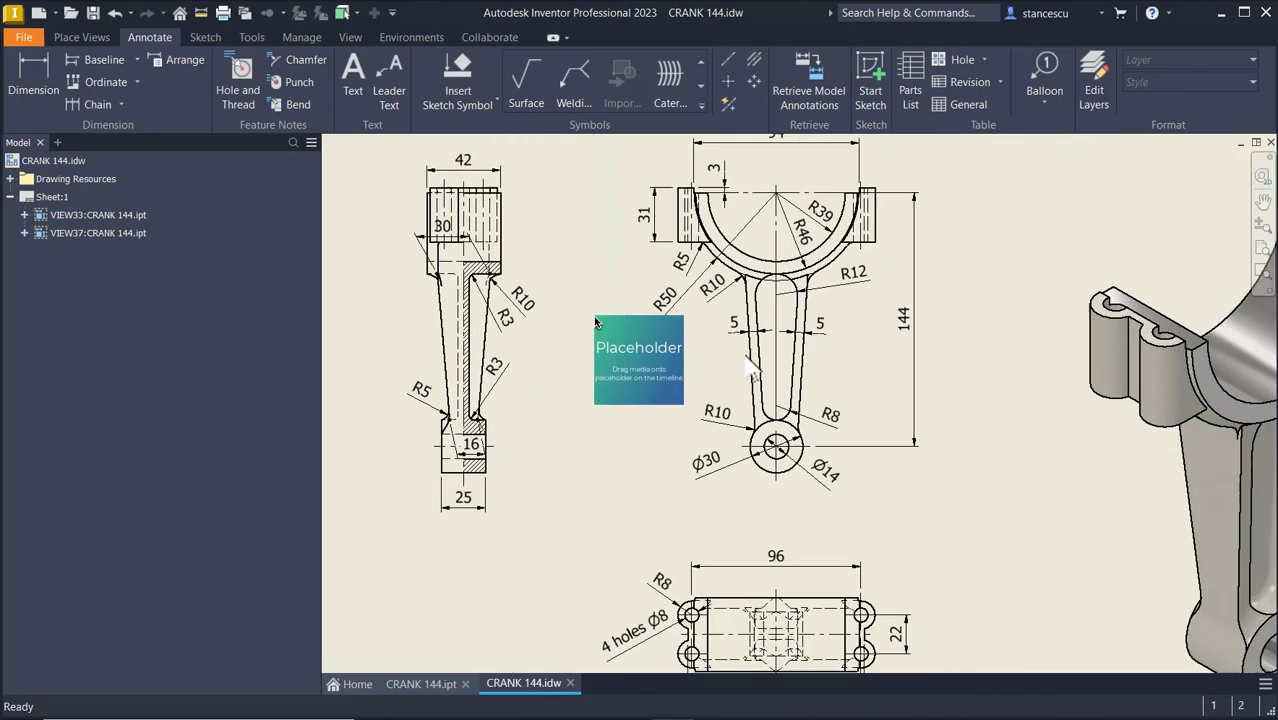
Create a new part from the metric Standard (mm).ipt template and start a 2D sketch on the XY plane.
click(82, 37)
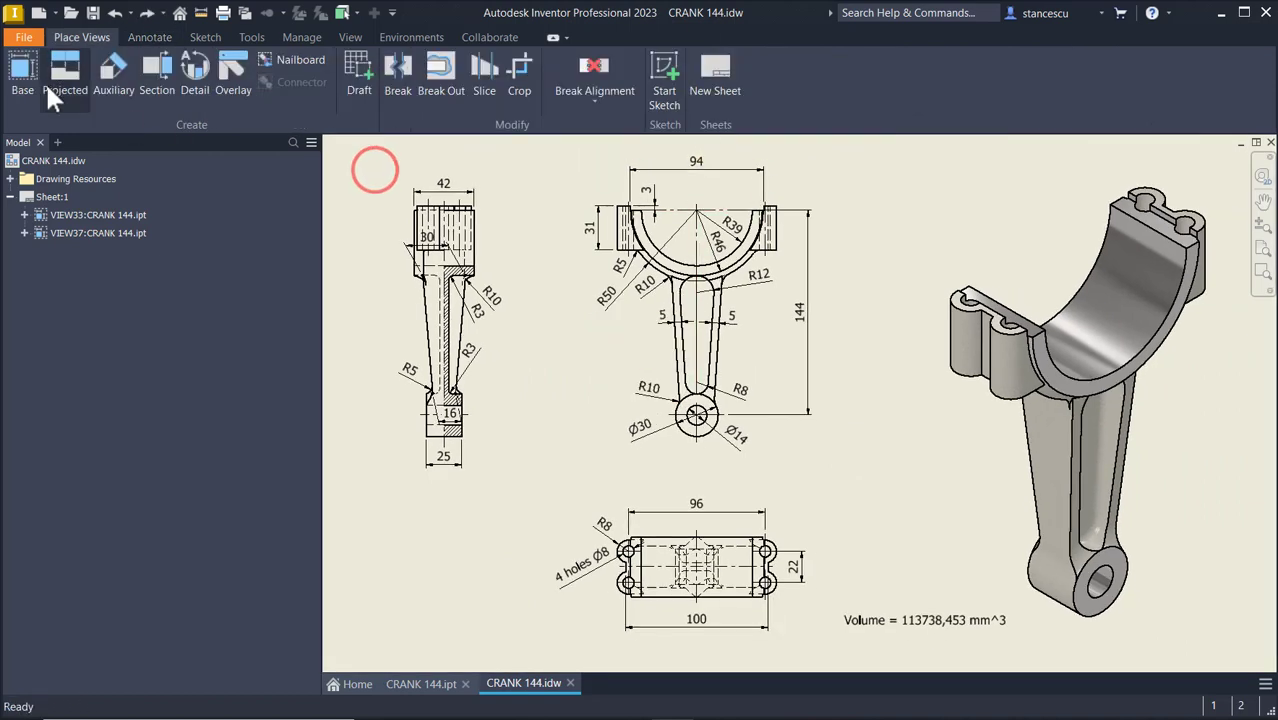
click(38, 13)
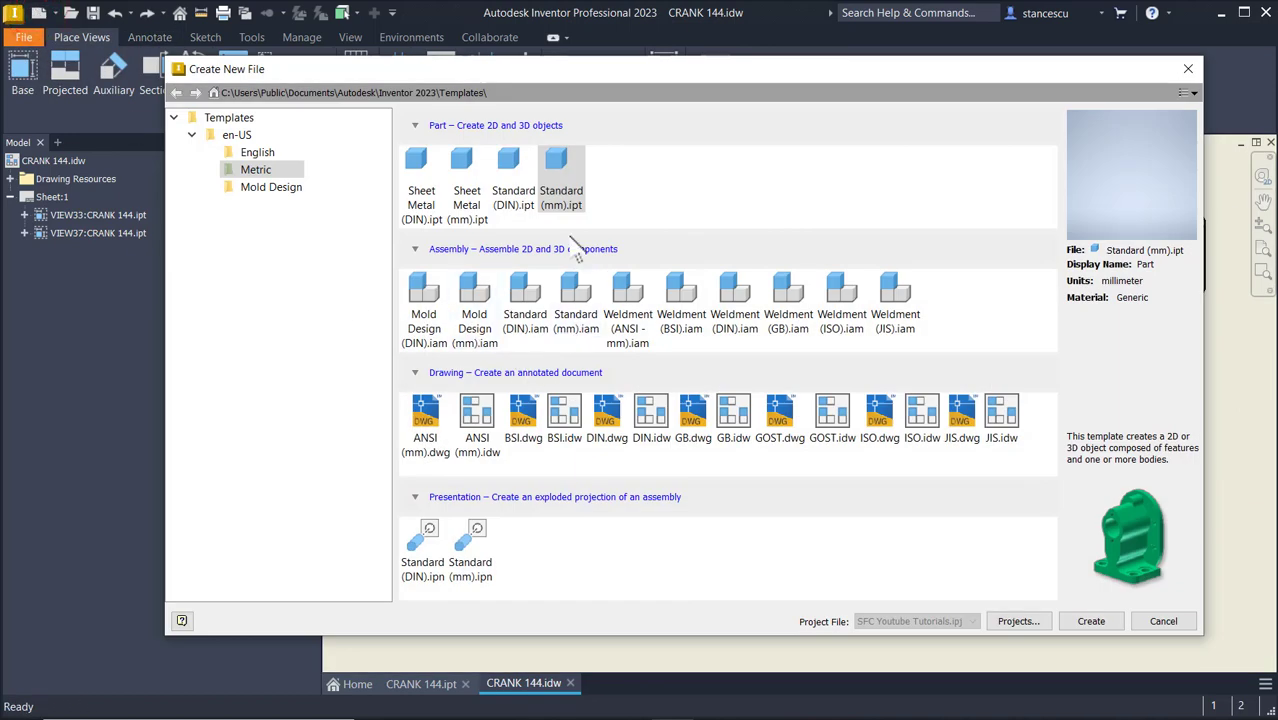
double_click(566, 165)
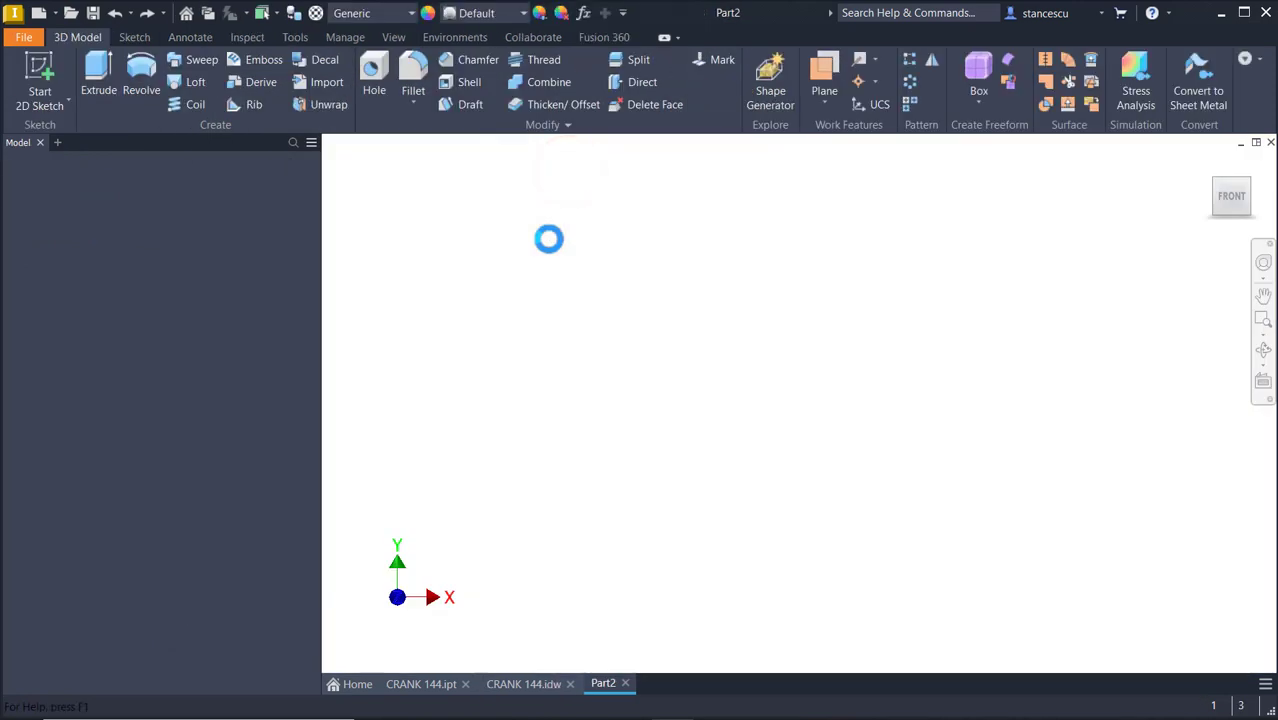
click(41, 57)
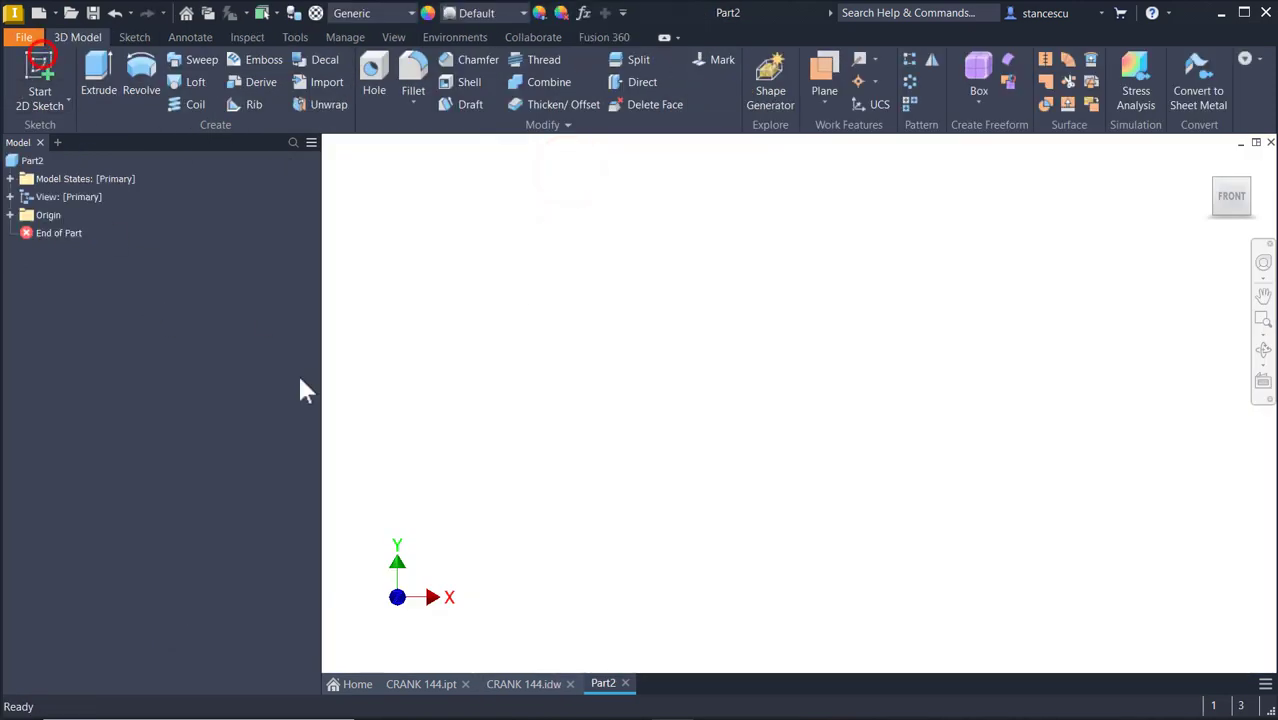
click(30, 78)
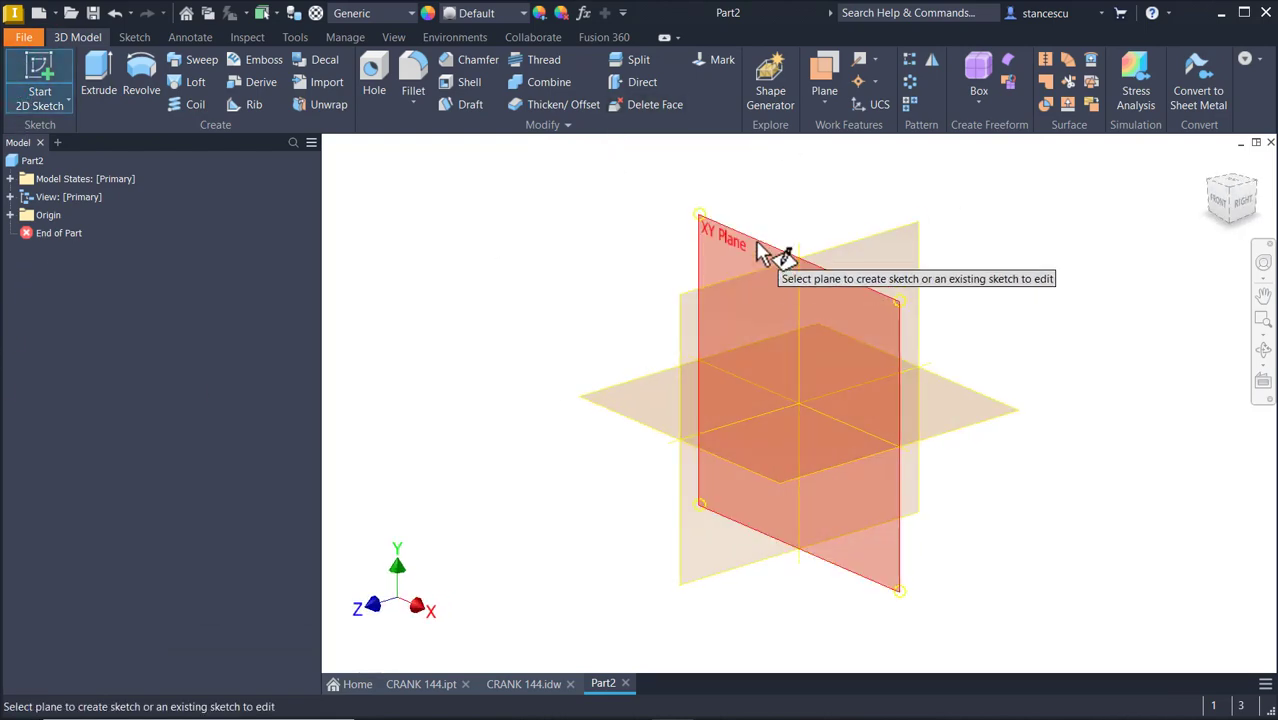
click(757, 243)
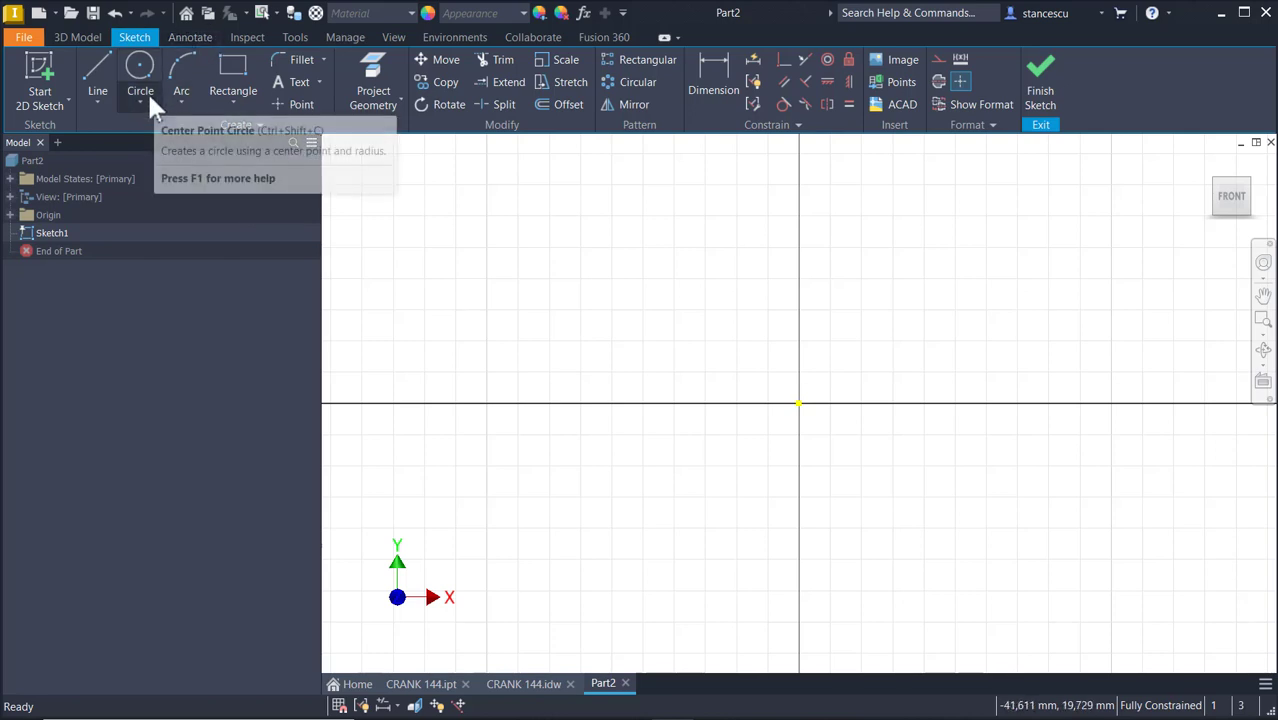
Draw a center point circle with a 46 mm radius centred on the sketch origin.
click(138, 62)
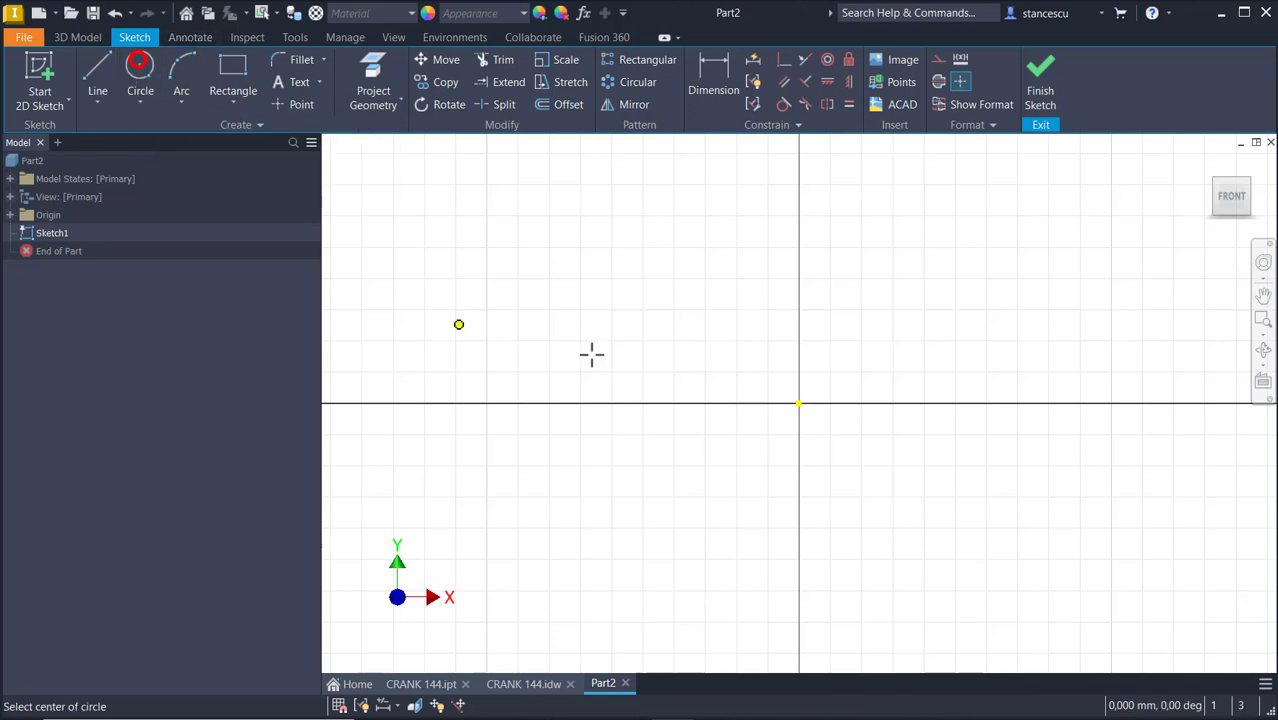
click(799, 403)
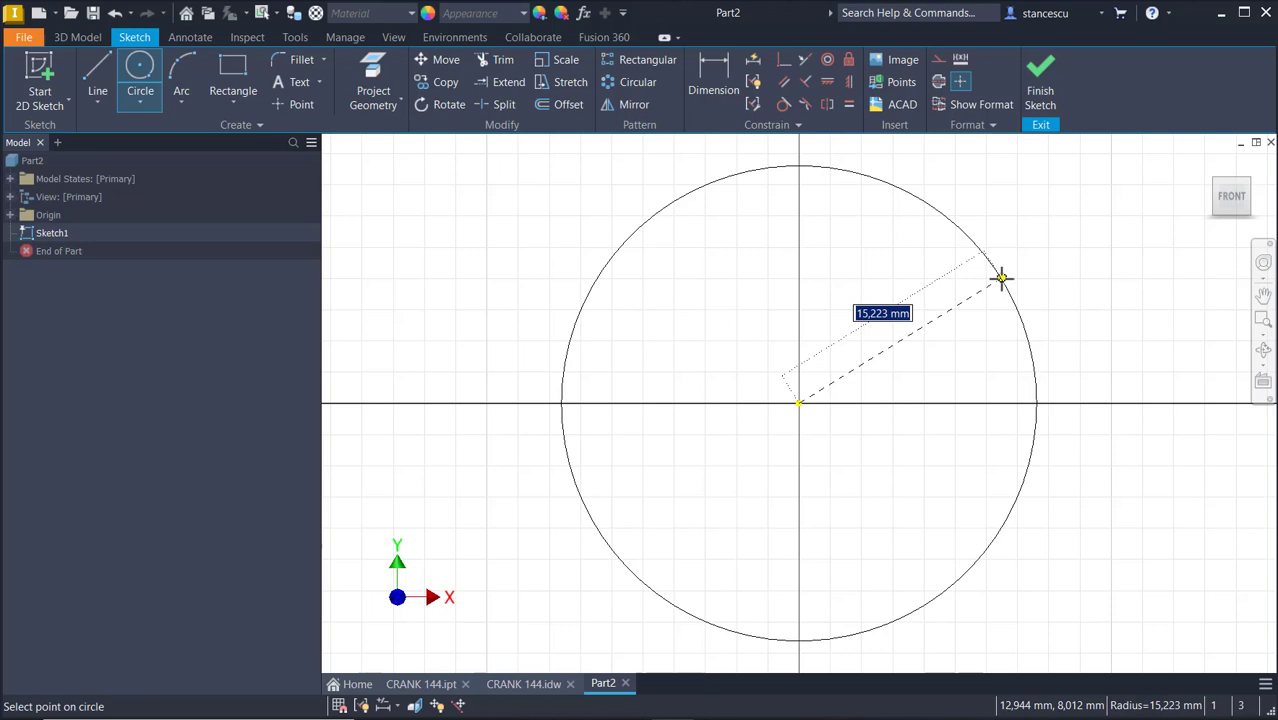
text(46)
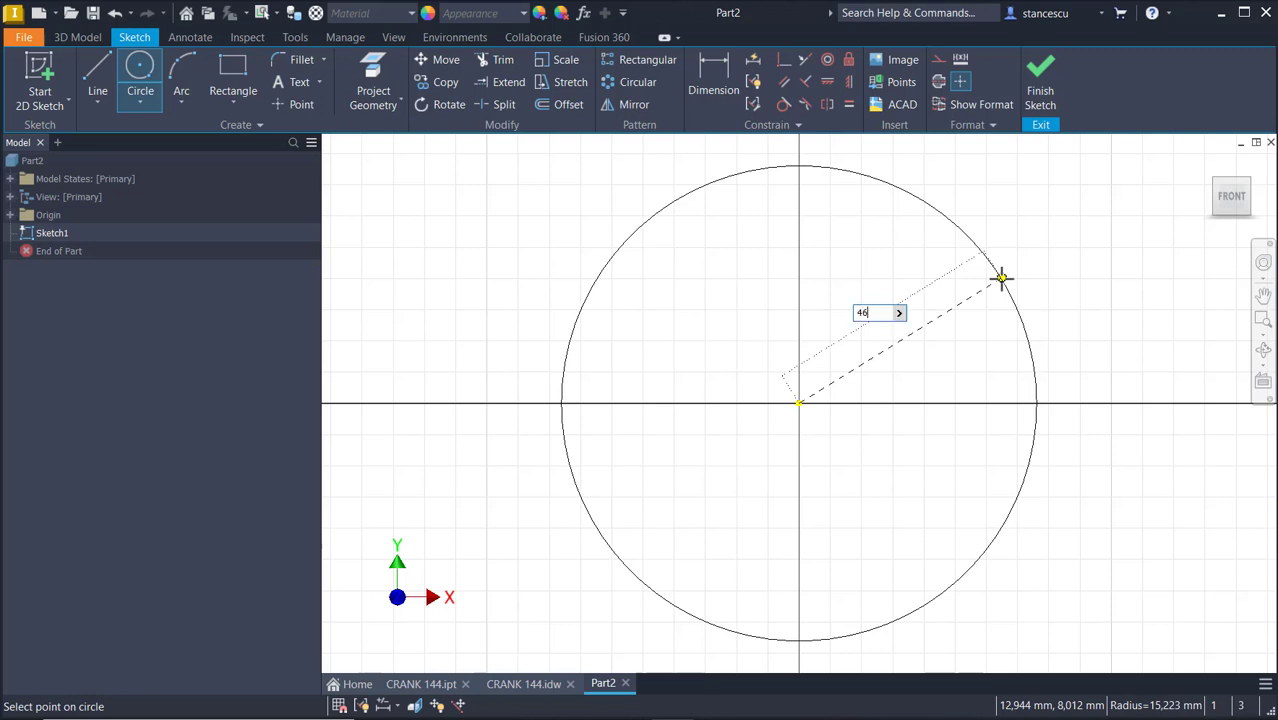
key(Return)
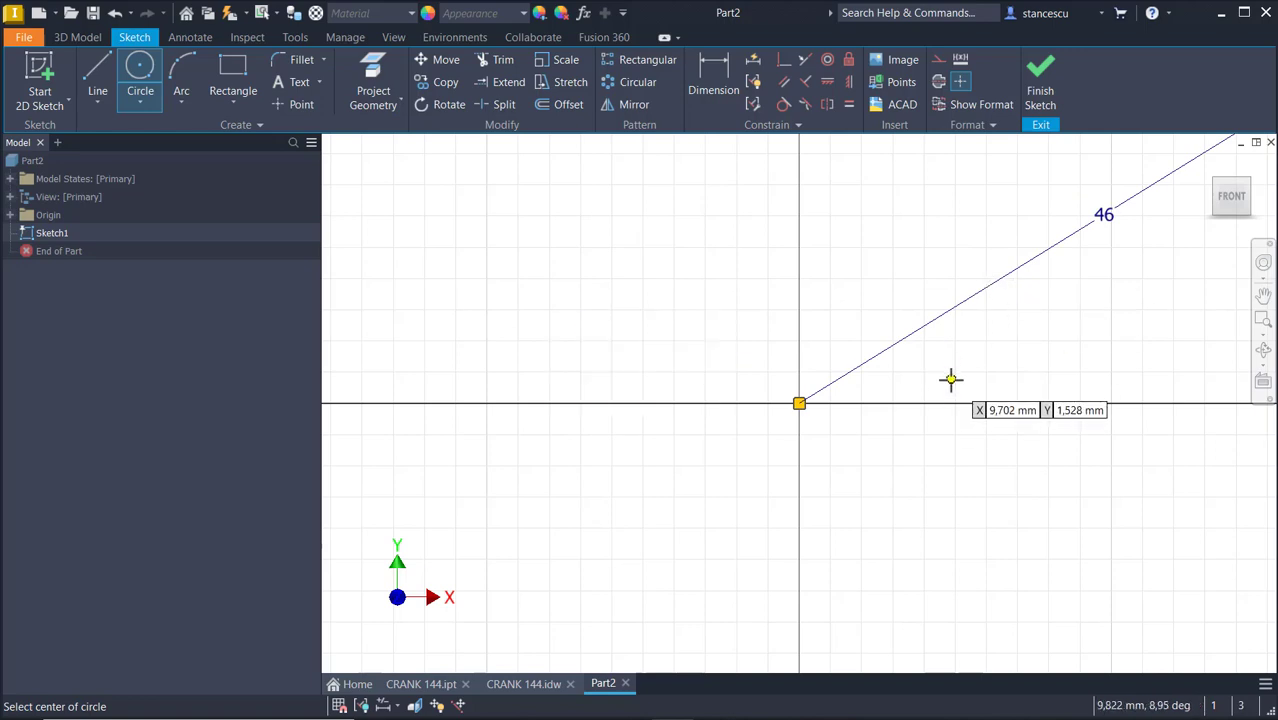
Draw a second circle about 112 mm below the origin, sized by a diameter of 30 mm instead of a radius.
key(Home)
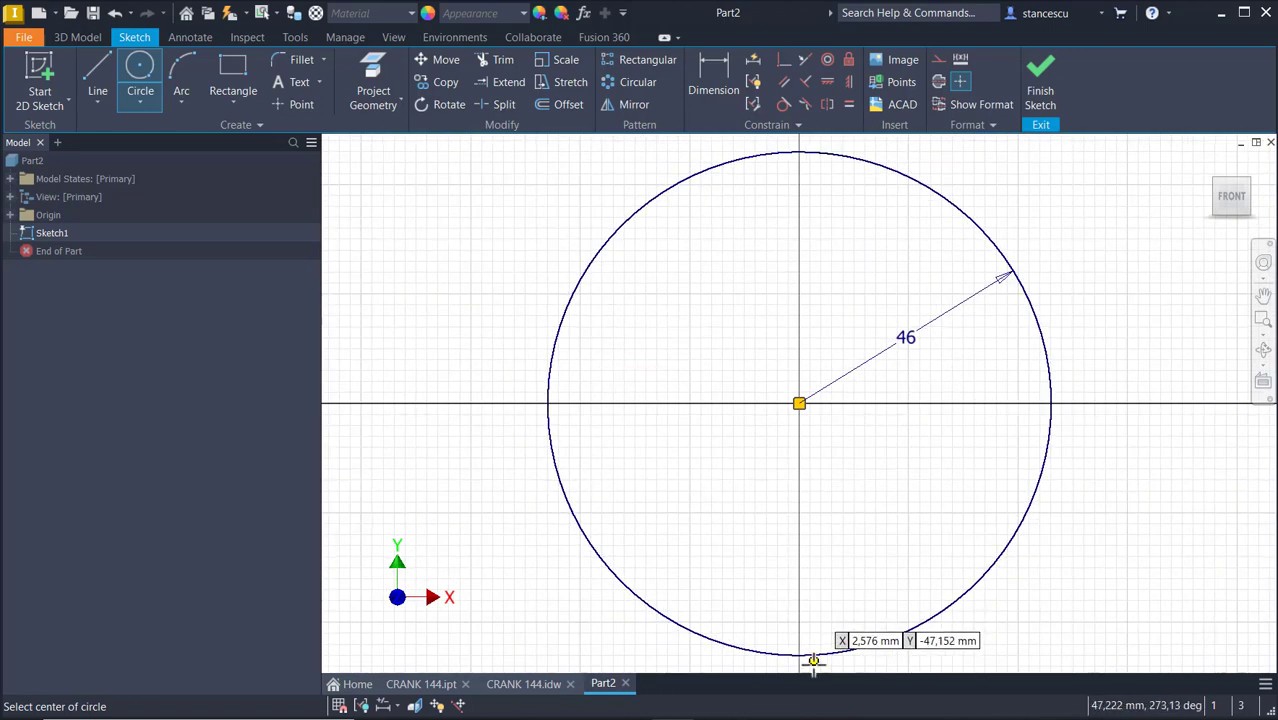
scroll(803, 502, down, 3)
middle_drag(802, 485, 802, 243)
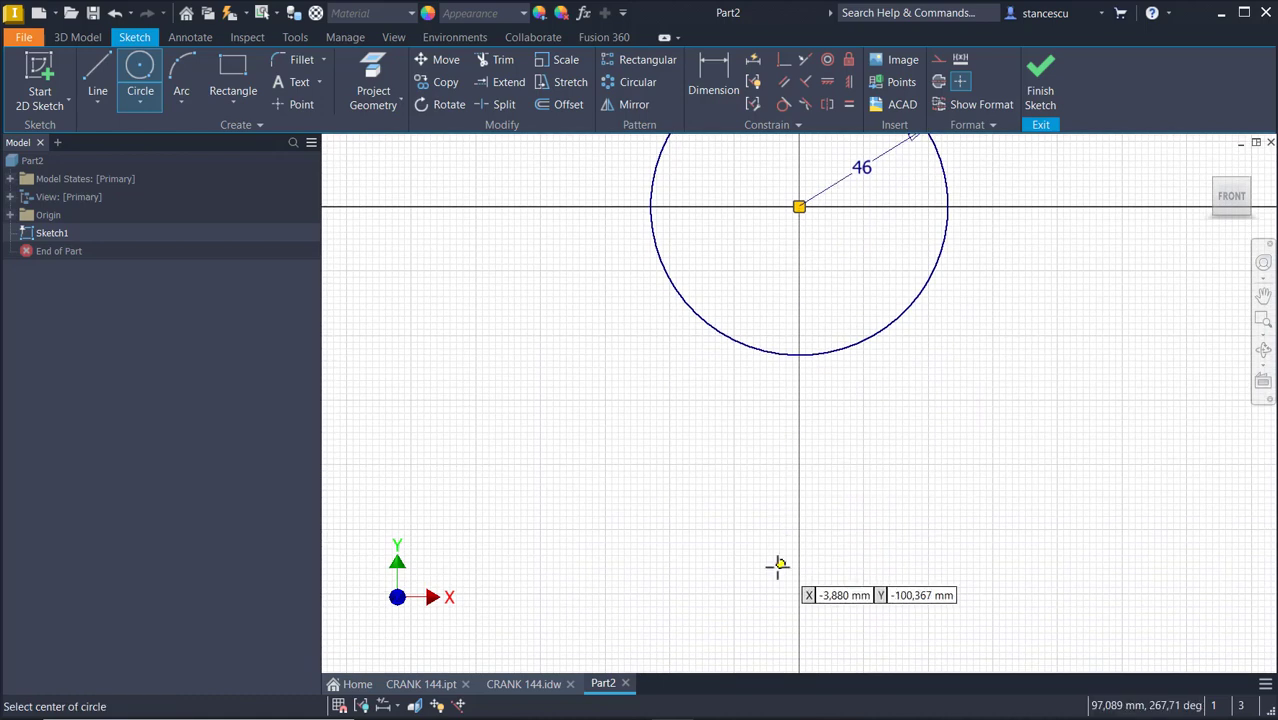
click(780, 567)
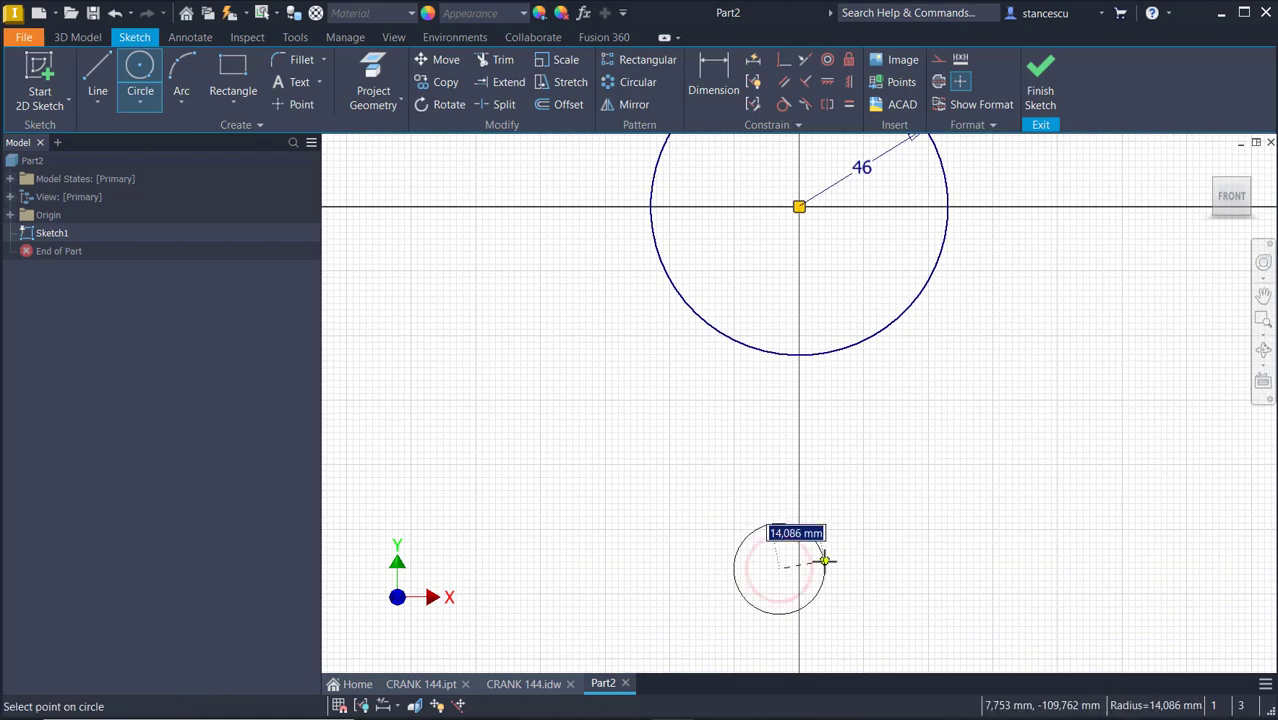
right_click(825, 561)
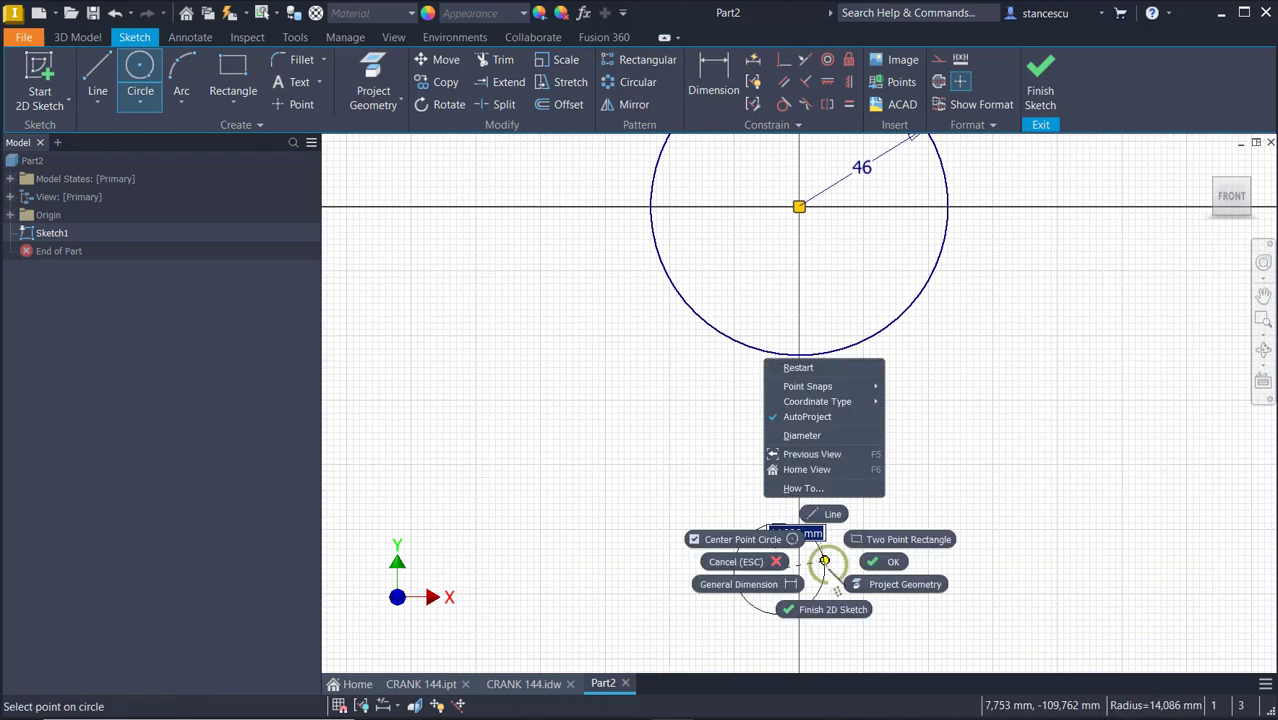
click(807, 428)
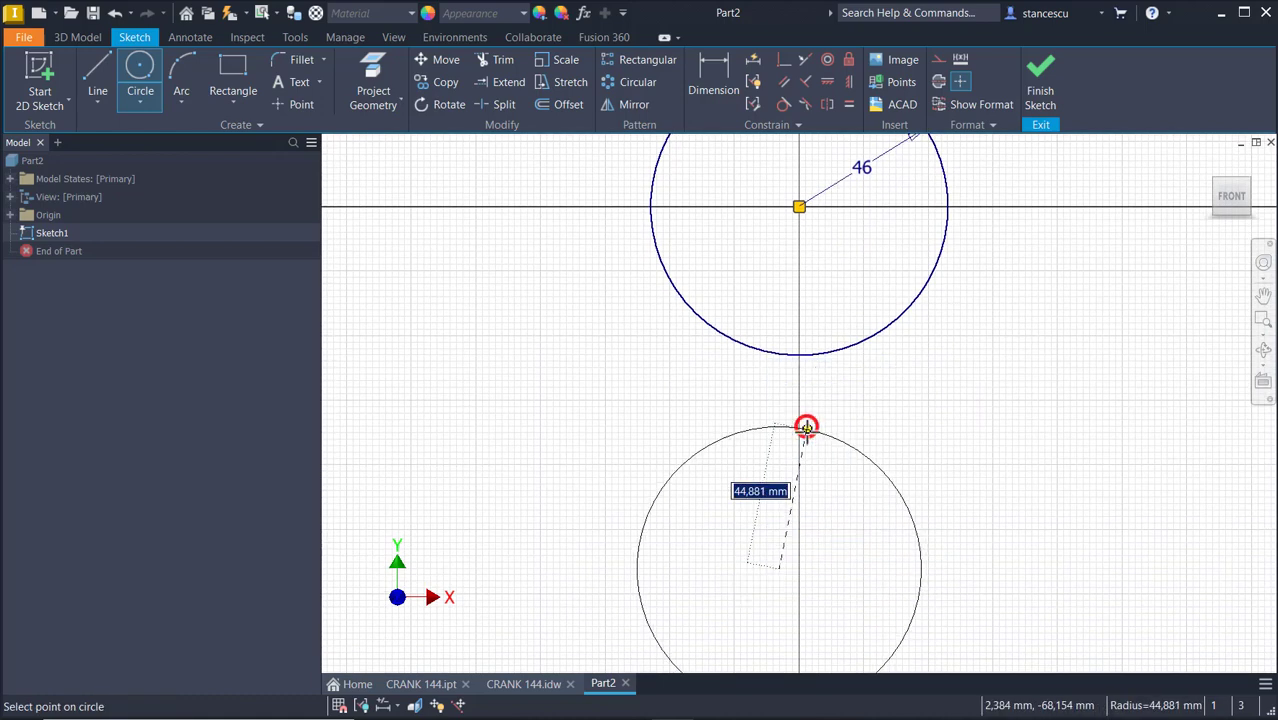
right_click(886, 494)
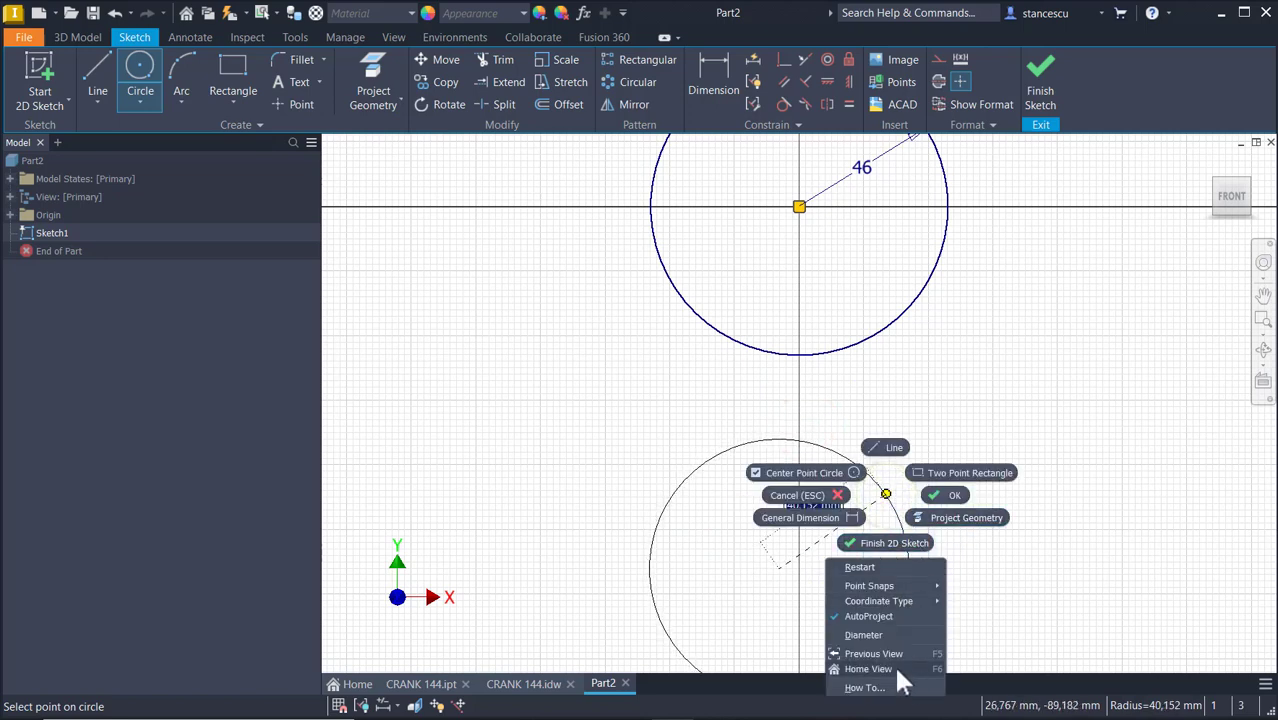
click(878, 632)
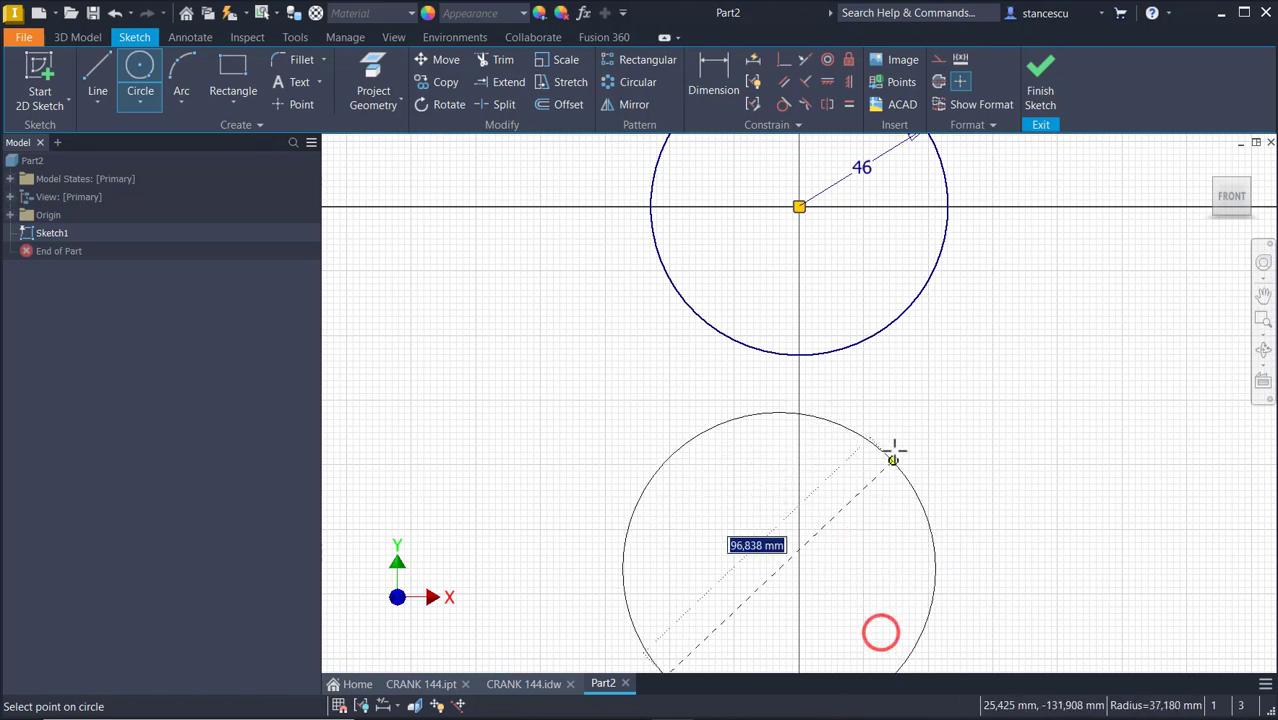
text(3)
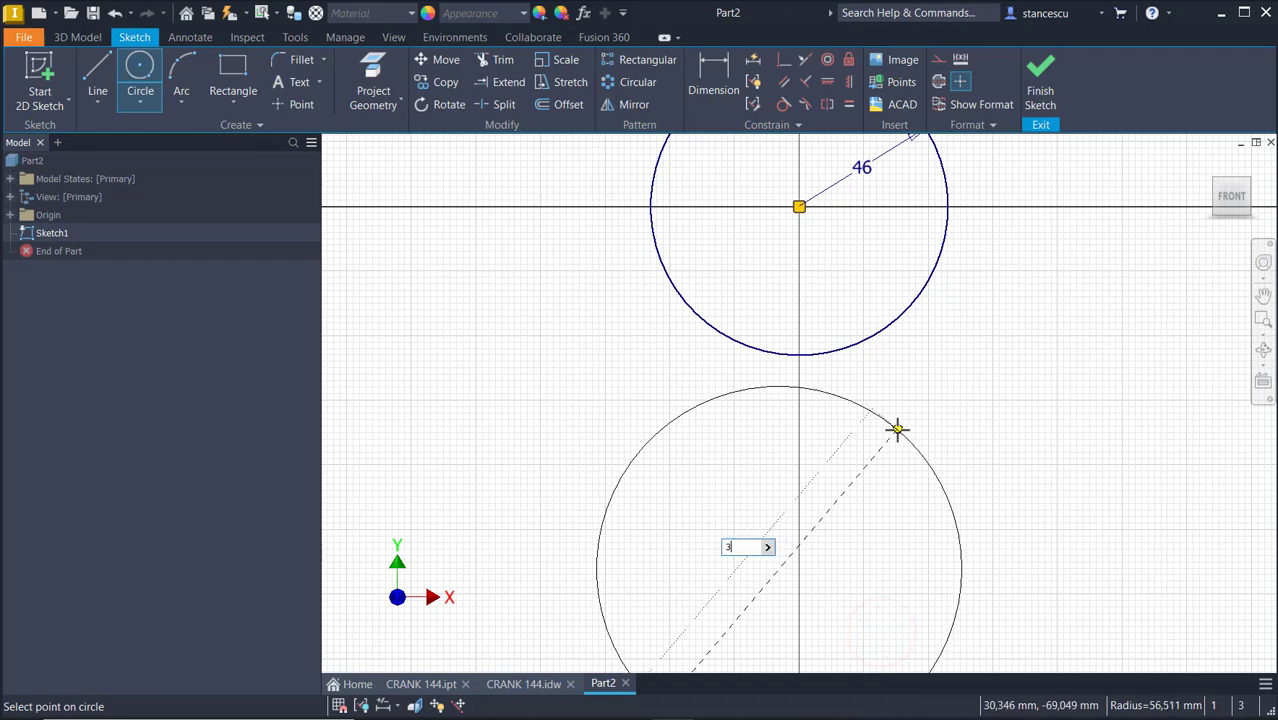
text(0)
key(Return)
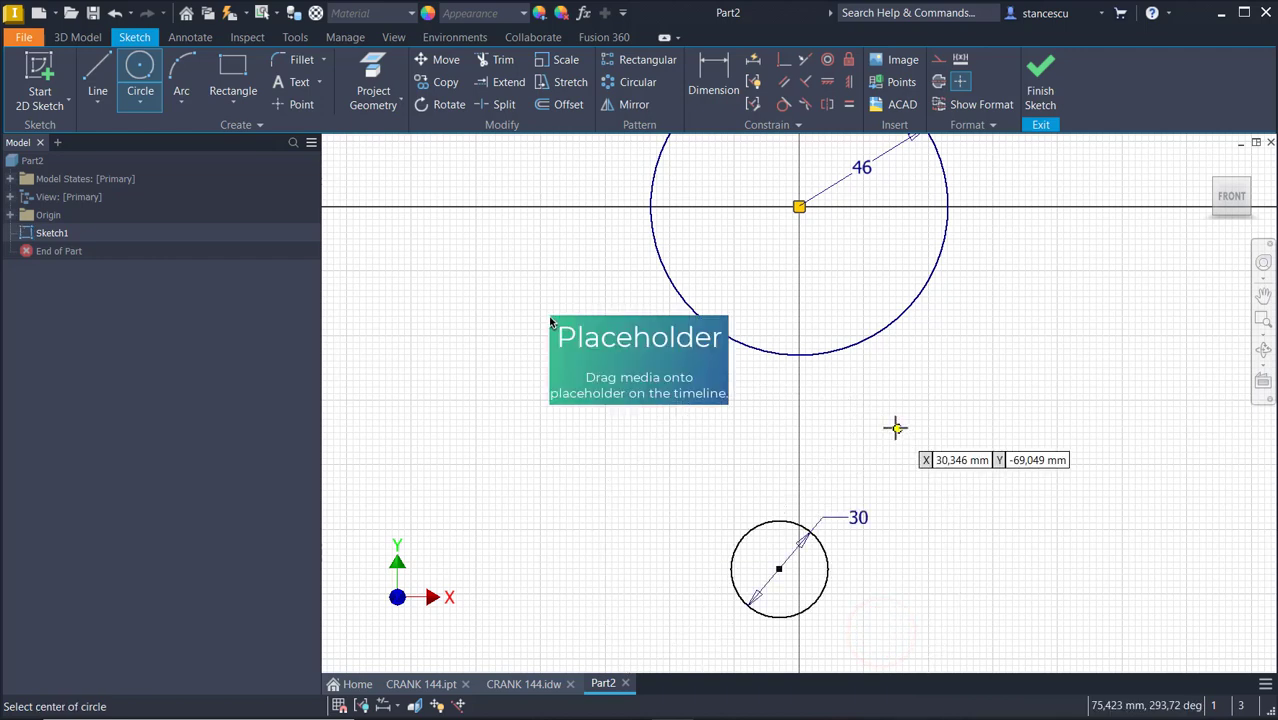
Apply a vertical constraint between the centres of the large circle and the 30 mm circle.
click(848, 81)
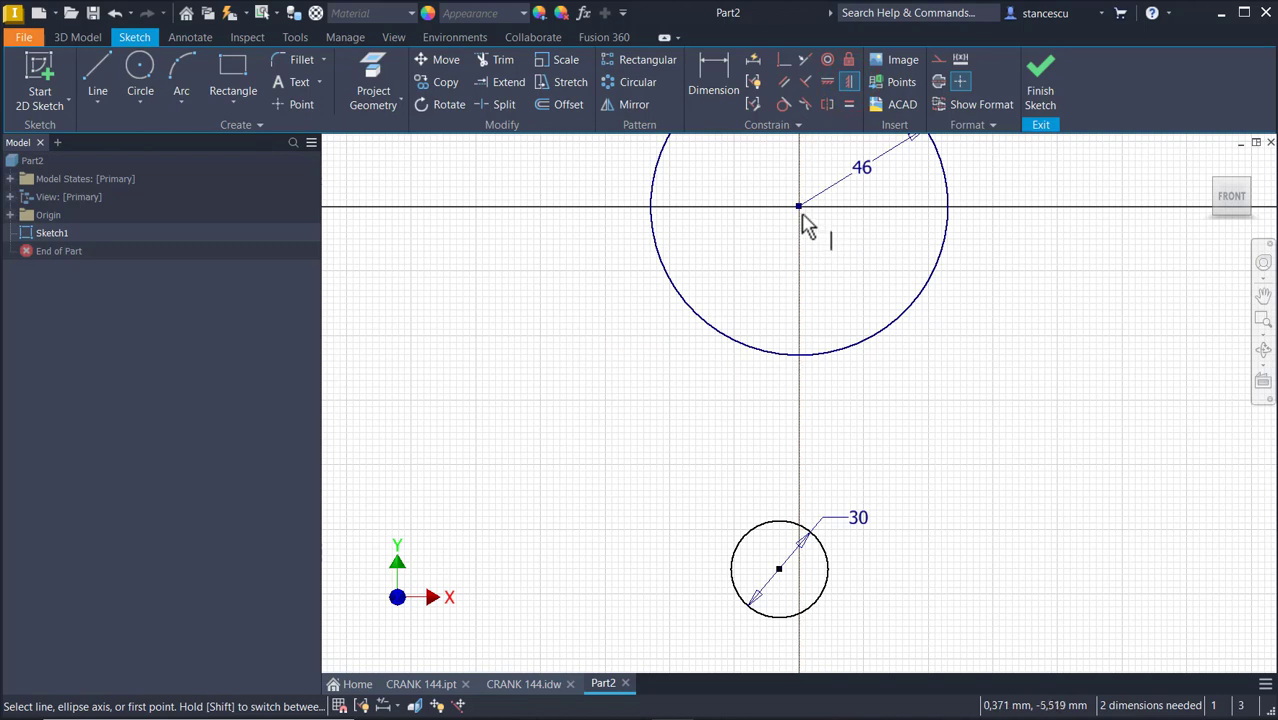
click(800, 209)
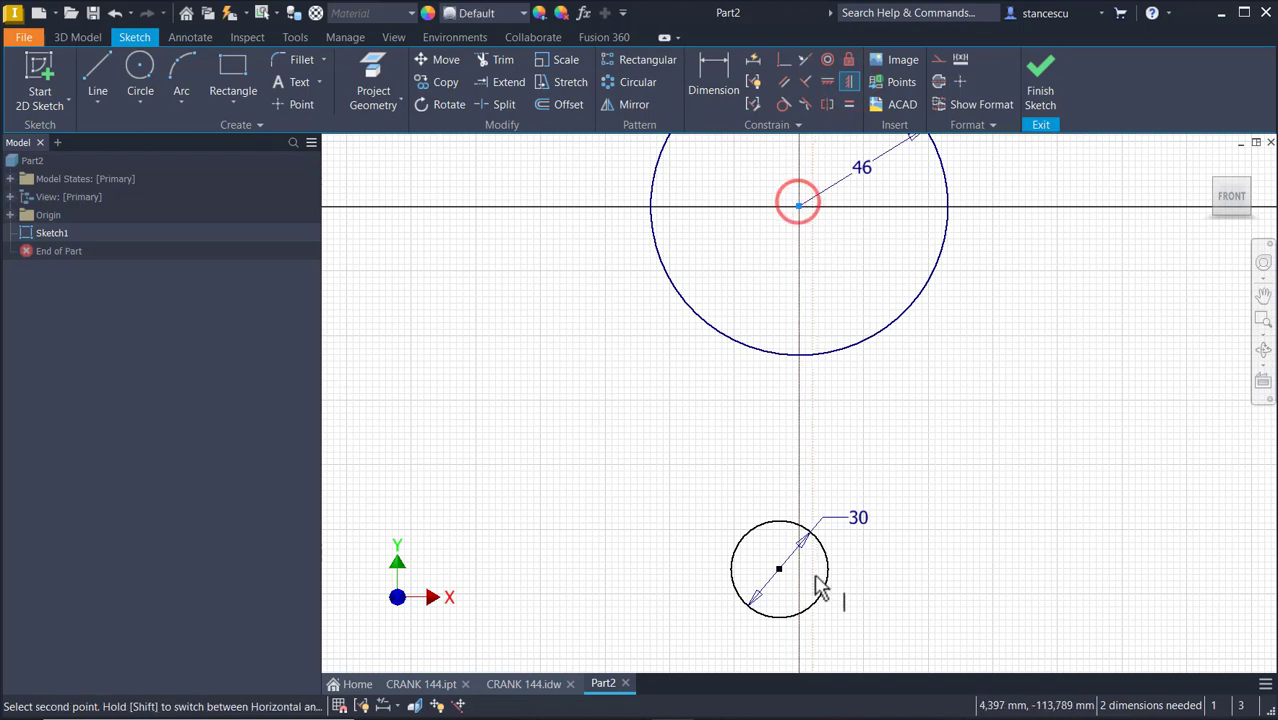
click(779, 568)
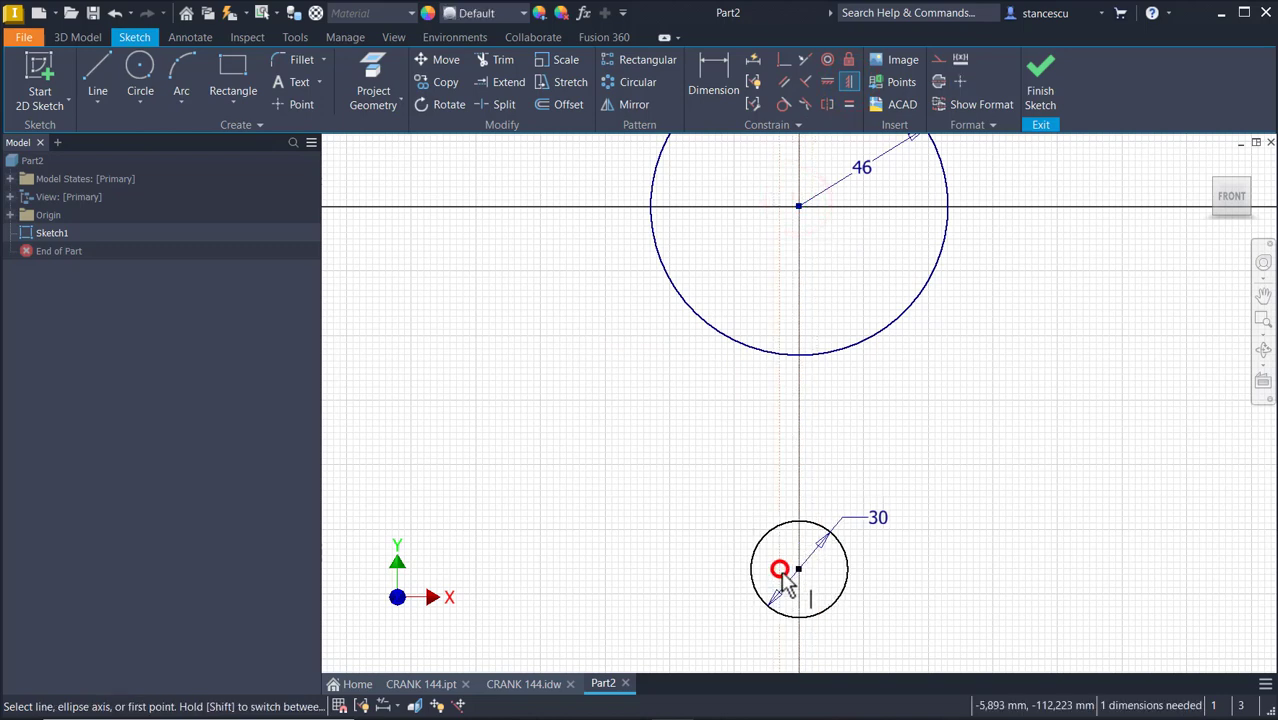
Dimension the vertical distance between the centres of the two circles as 144 mm.
click(718, 89)
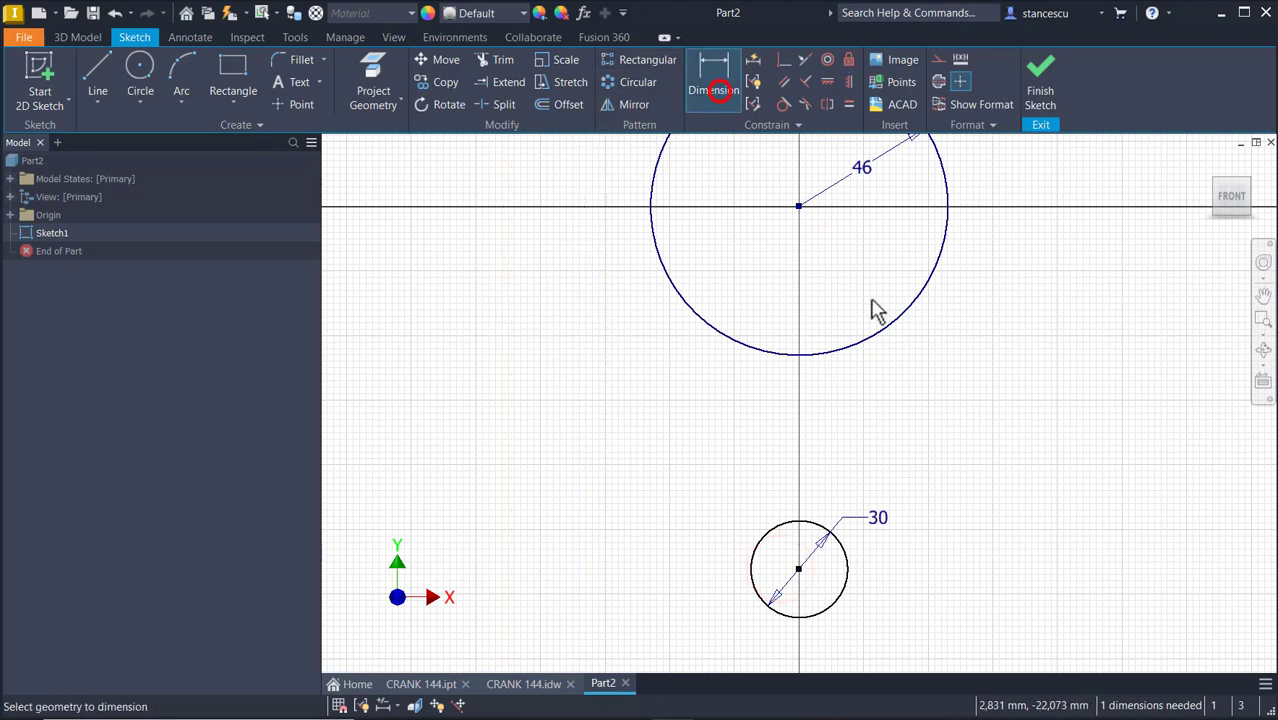
click(930, 284)
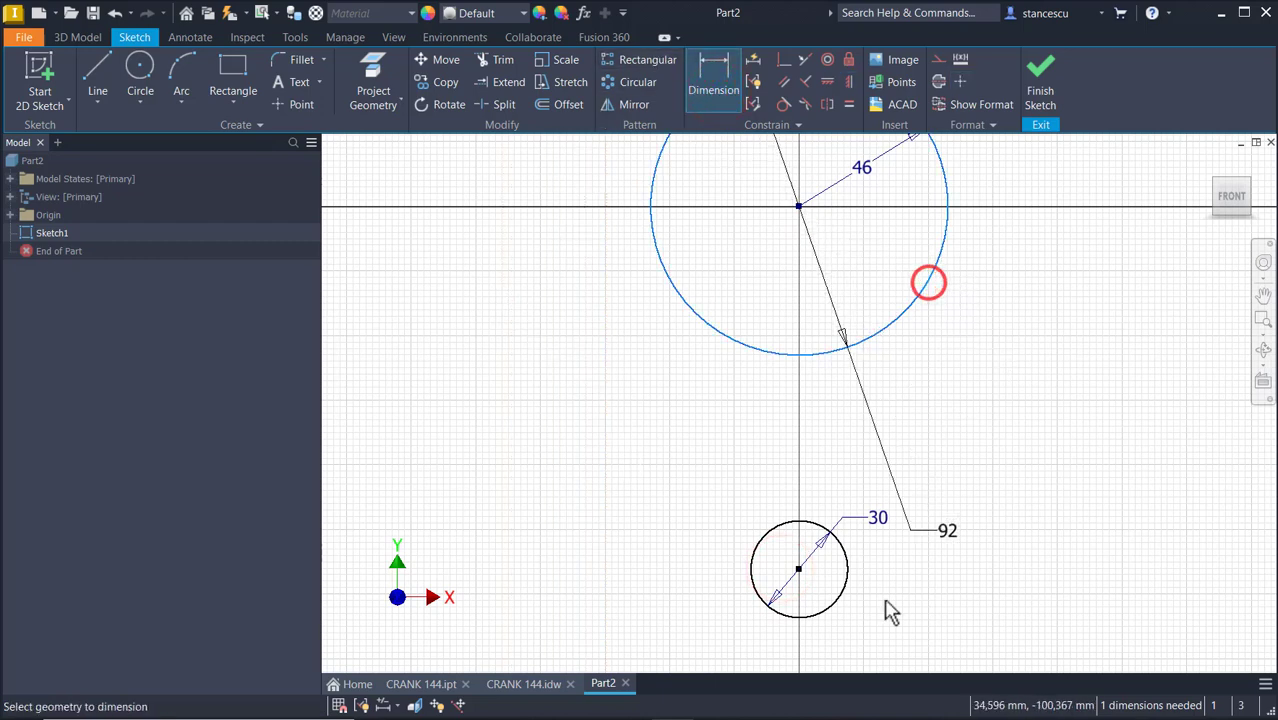
click(848, 575)
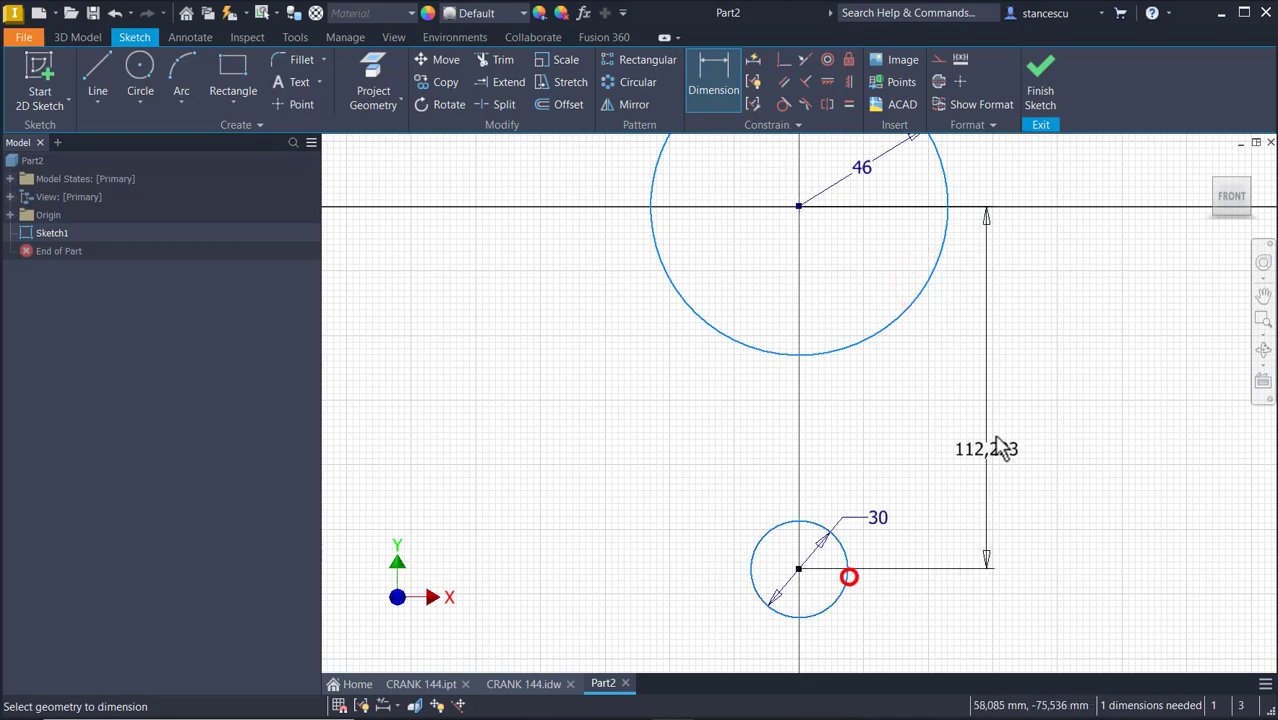
click(1016, 381)
text(144)
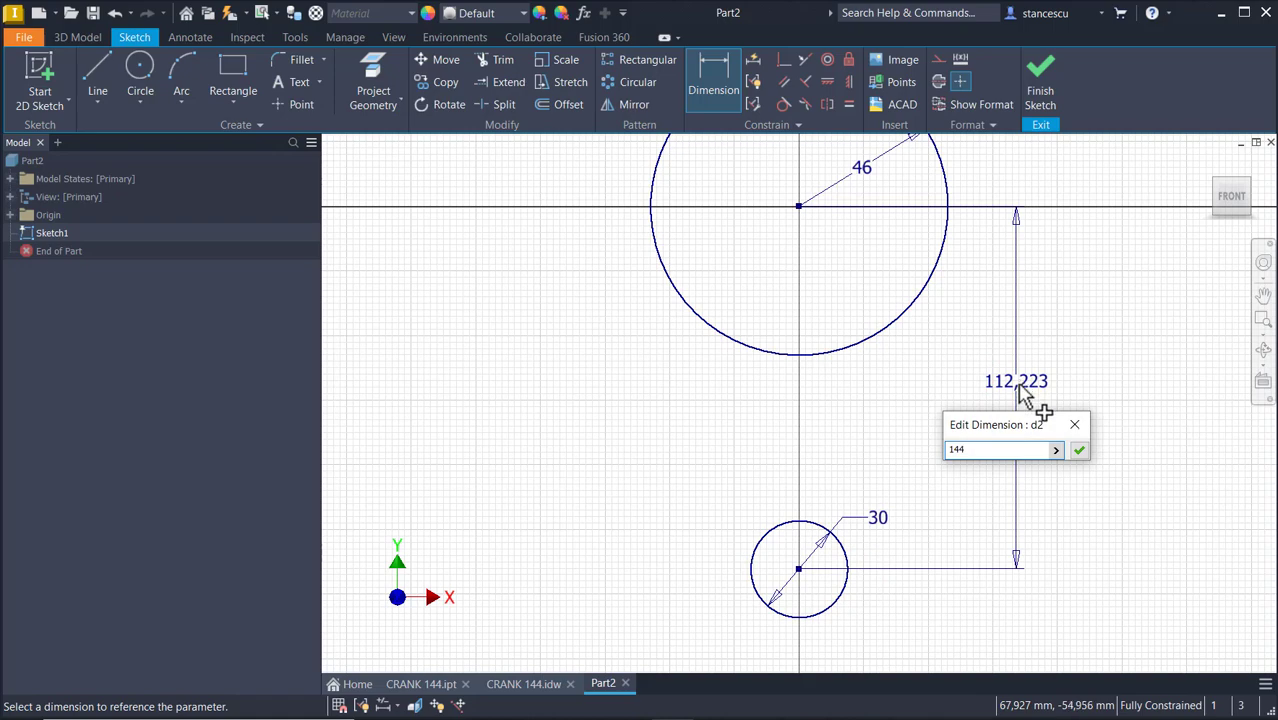
key(Return)
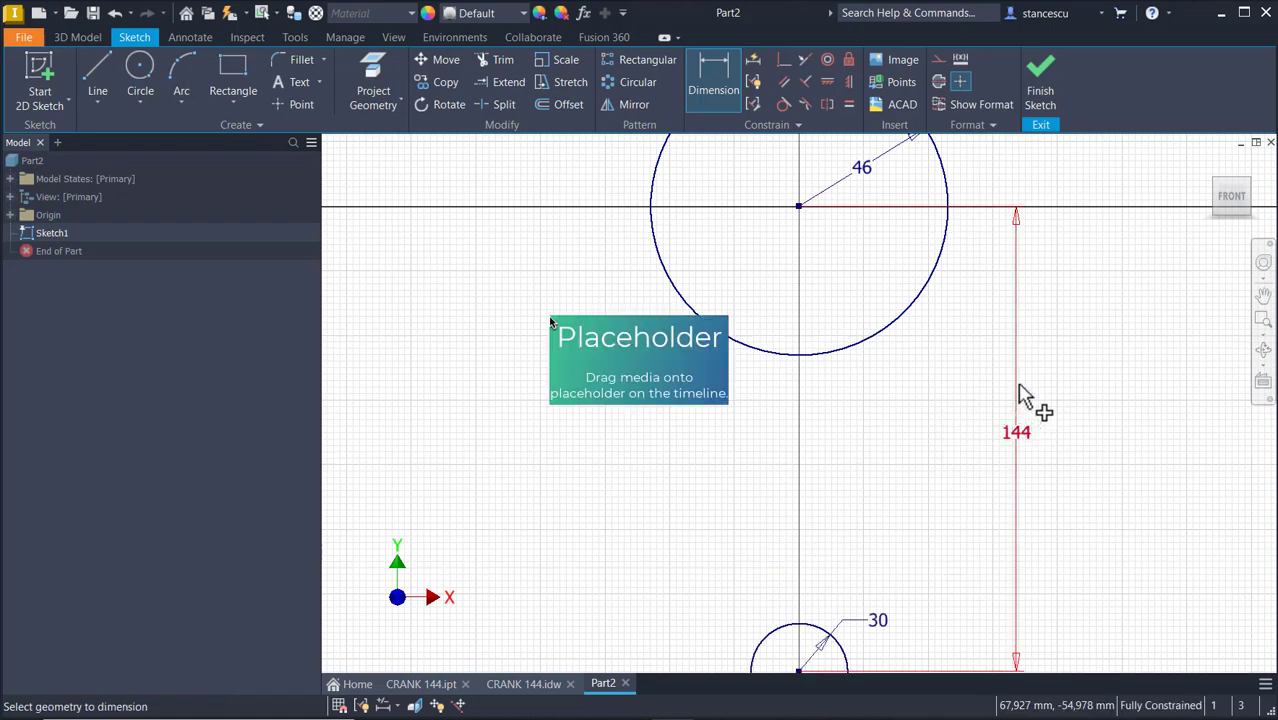
Draw a circle with a 12 mm radius about 95 mm left of and 62 mm below the origin, sized by radius.
scroll(732, 403, up, 2)
key(Escape)
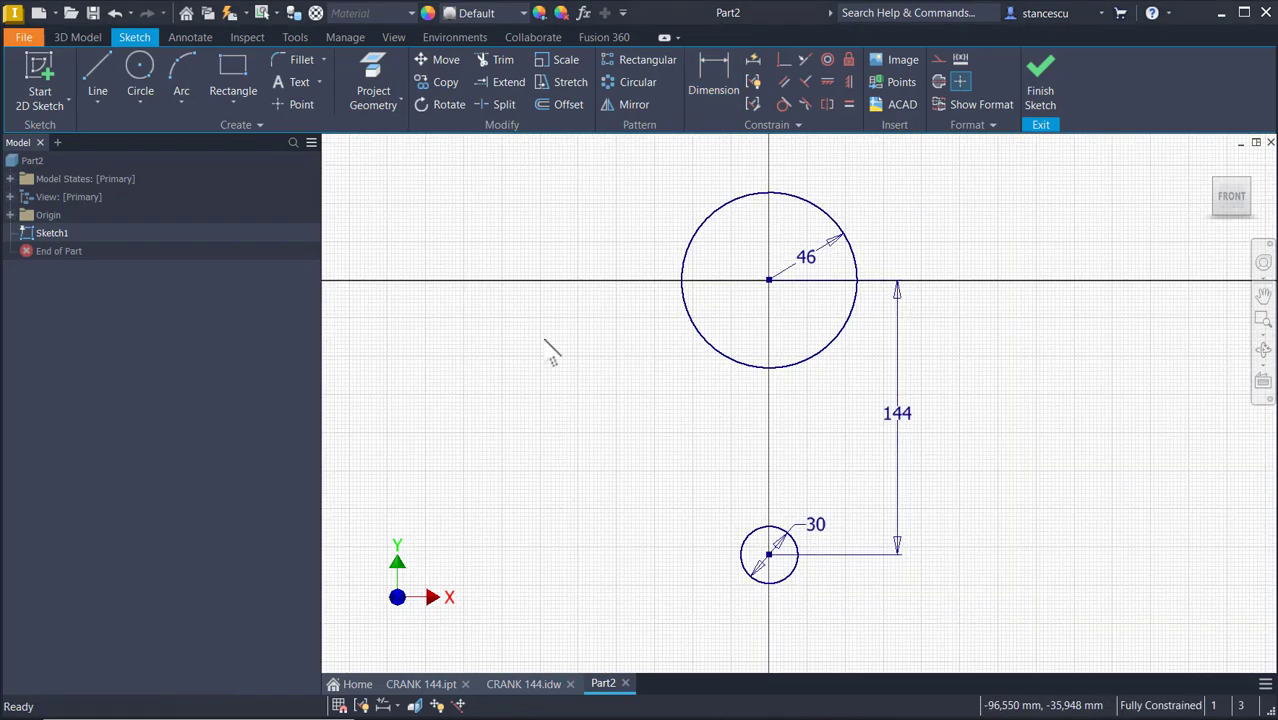
click(140, 66)
click(587, 398)
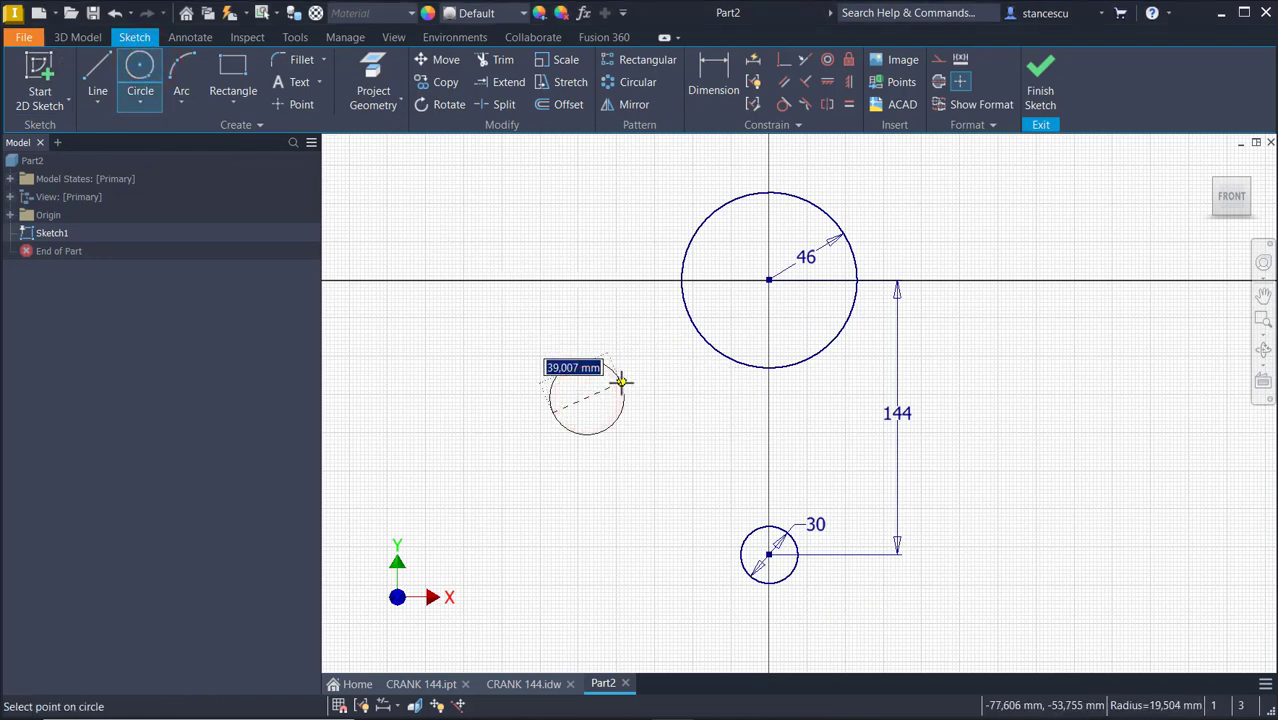
right_click(621, 381)
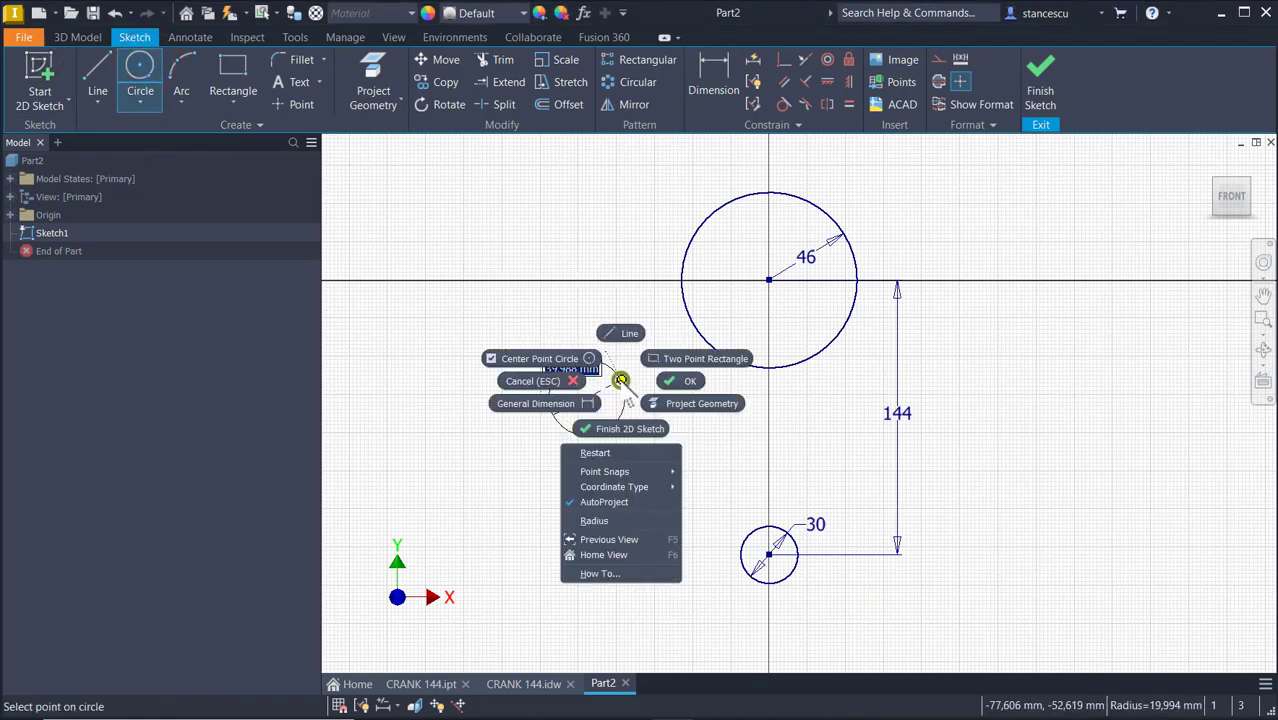
click(635, 520)
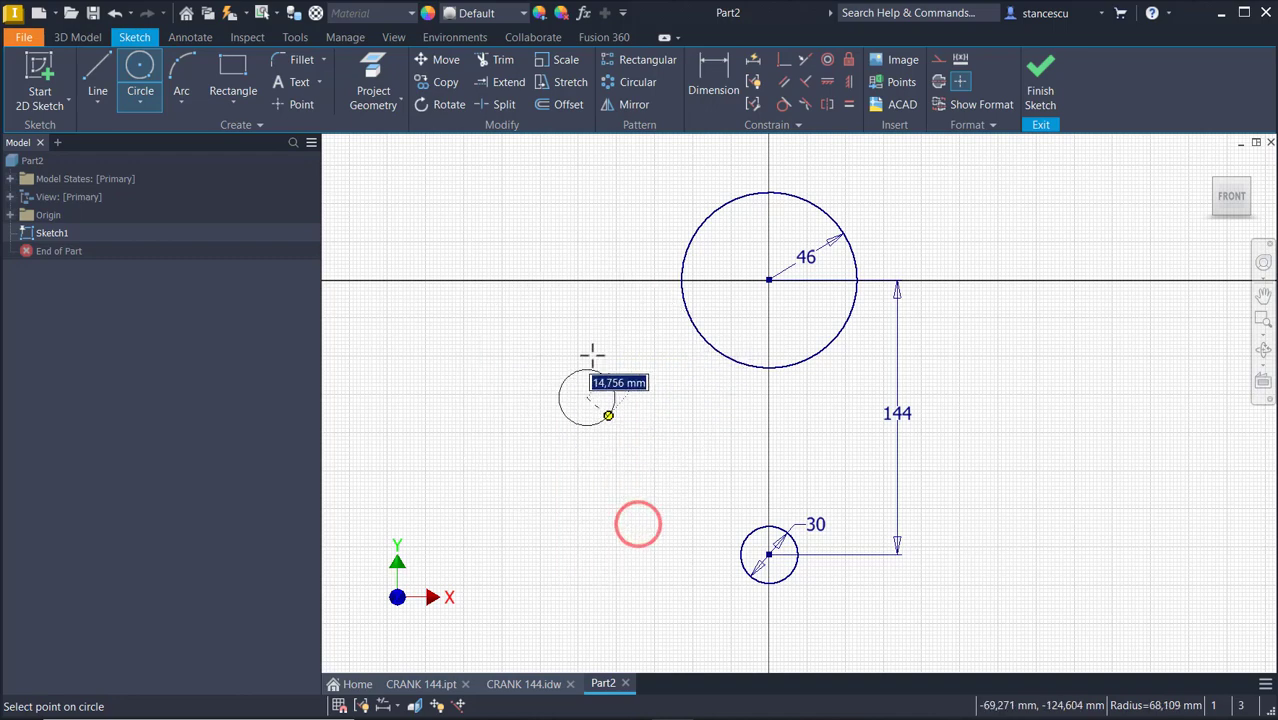
text(12)
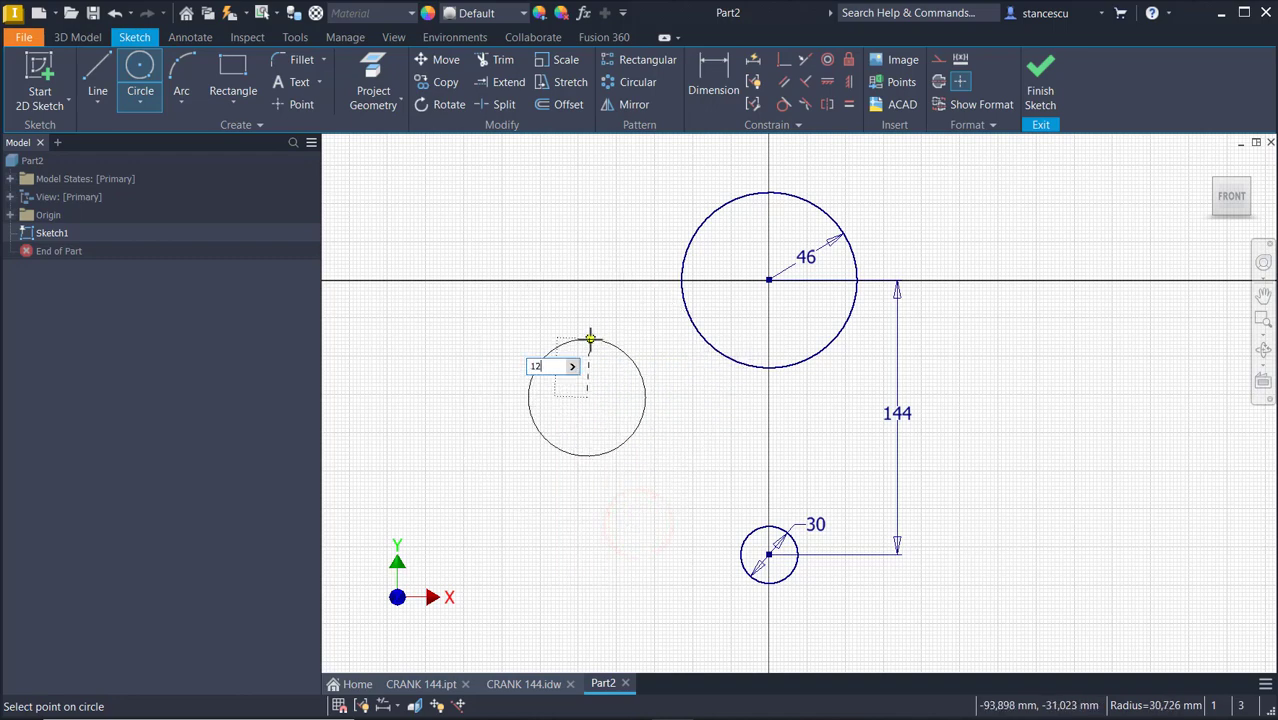
key(Return)
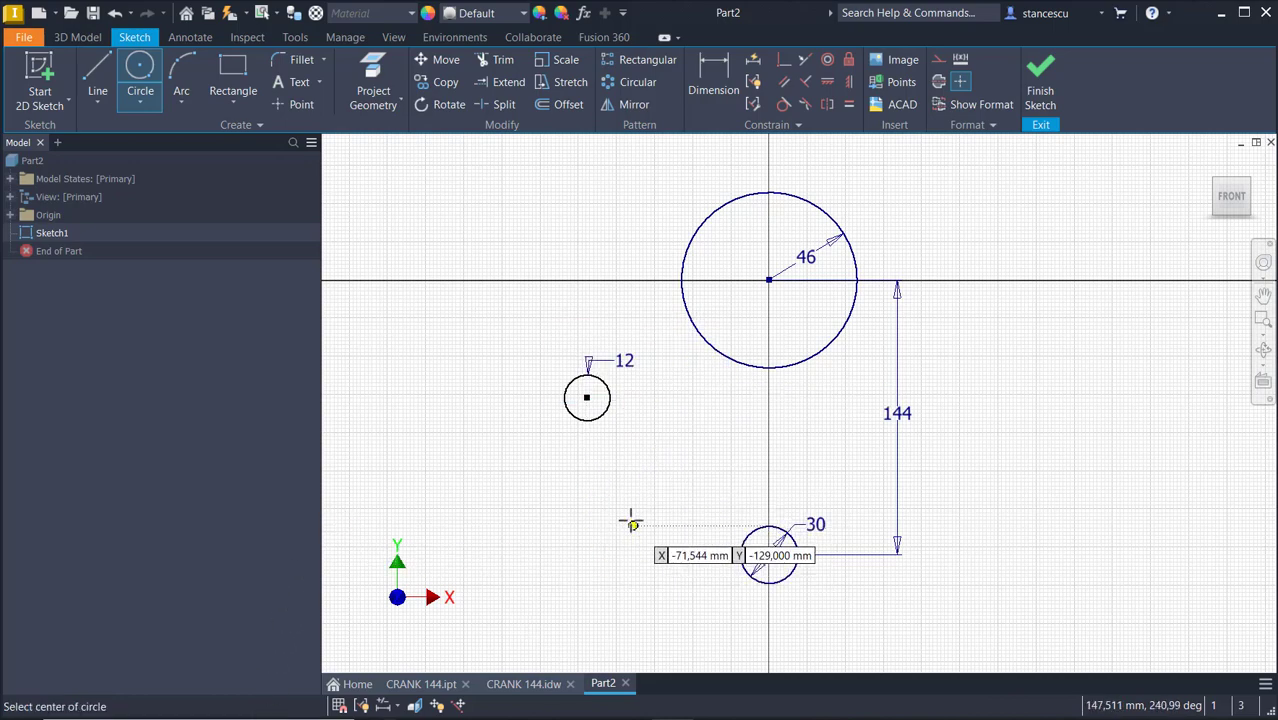
Draw a circle with an 8 mm radius about 59 mm directly below the 12 mm radius circle.
click(586, 510)
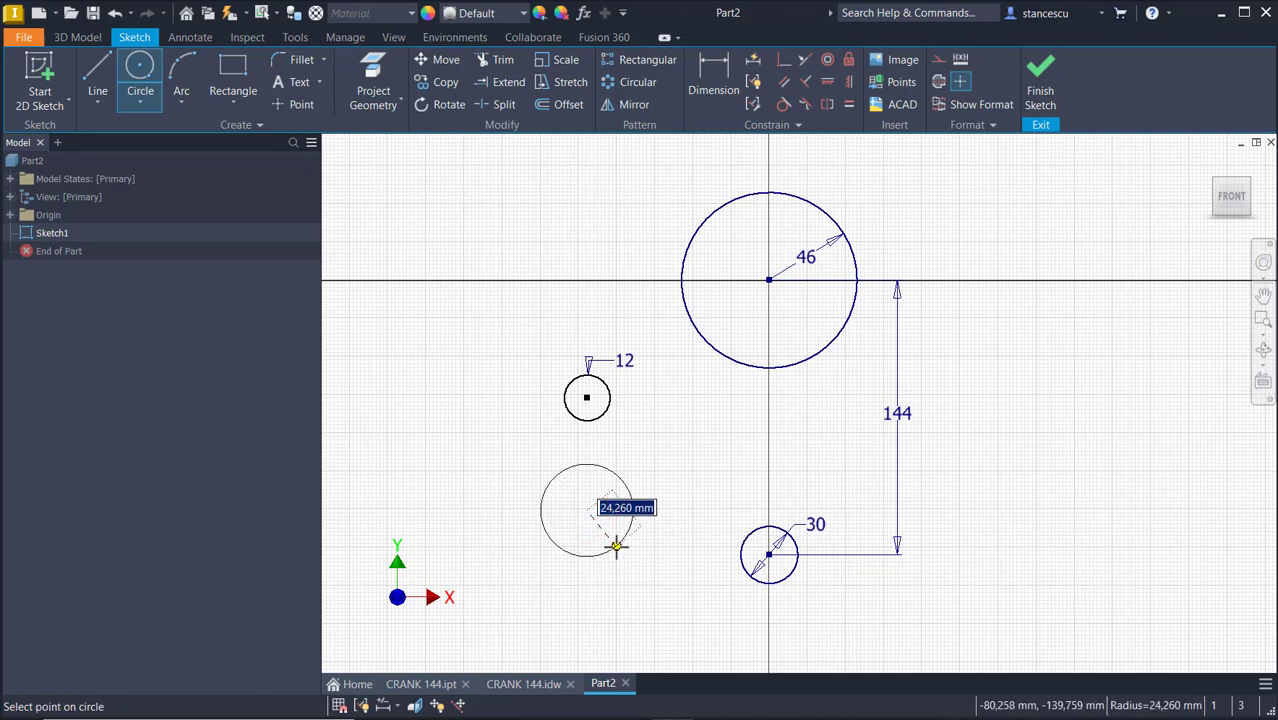
text(8)
key(Return)
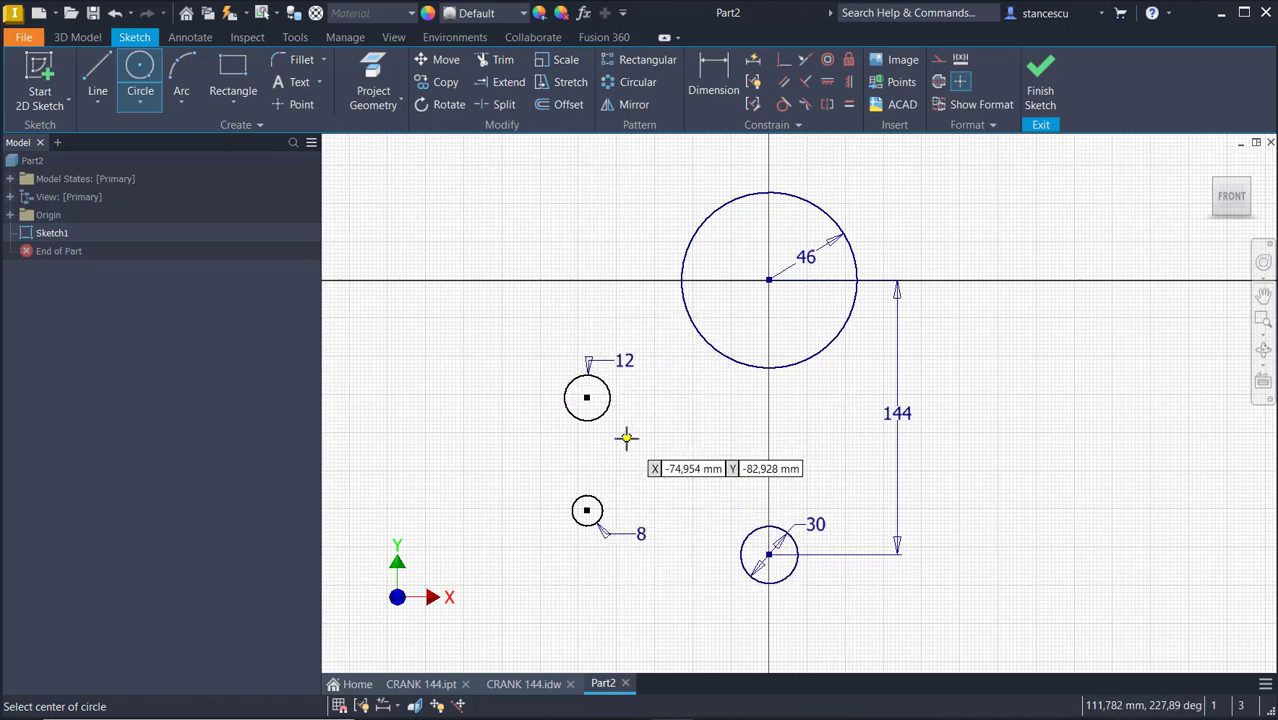
Draw two lines tangent to the 12 mm and 8 mm radius circles, joining them along their left and right sides.
scroll(625, 436, down, 3)
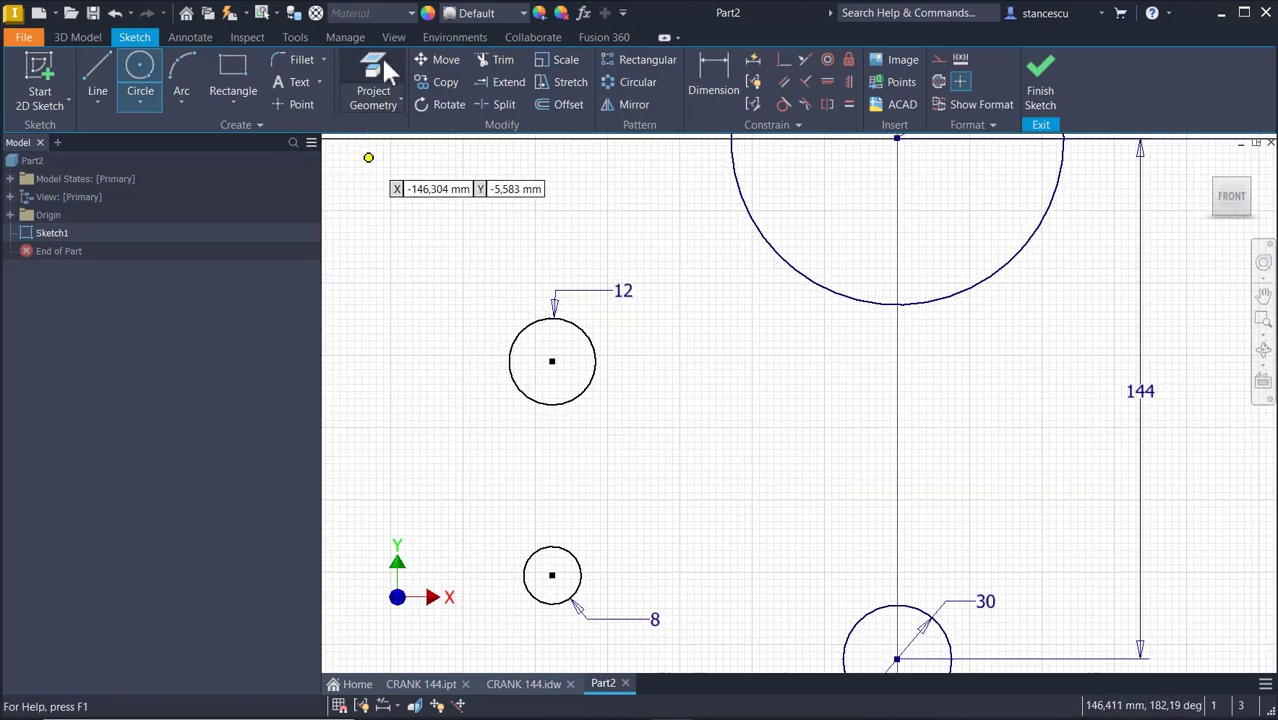
click(103, 82)
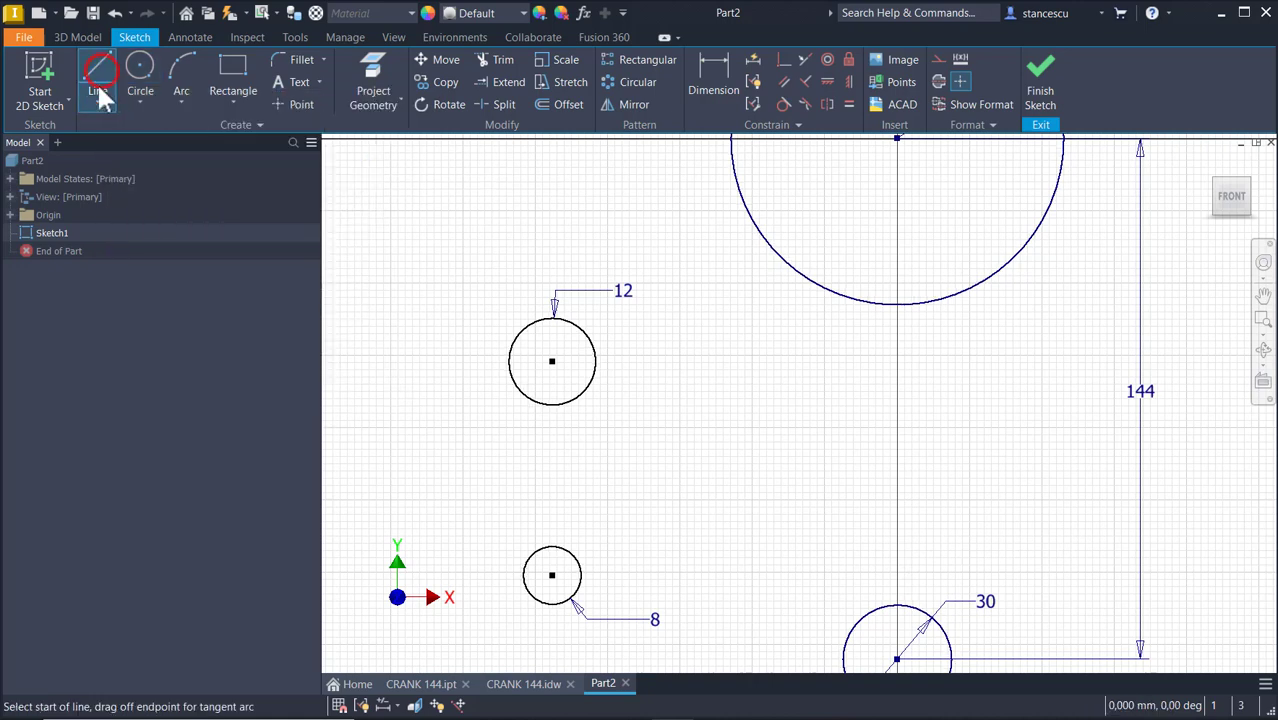
click(517, 333)
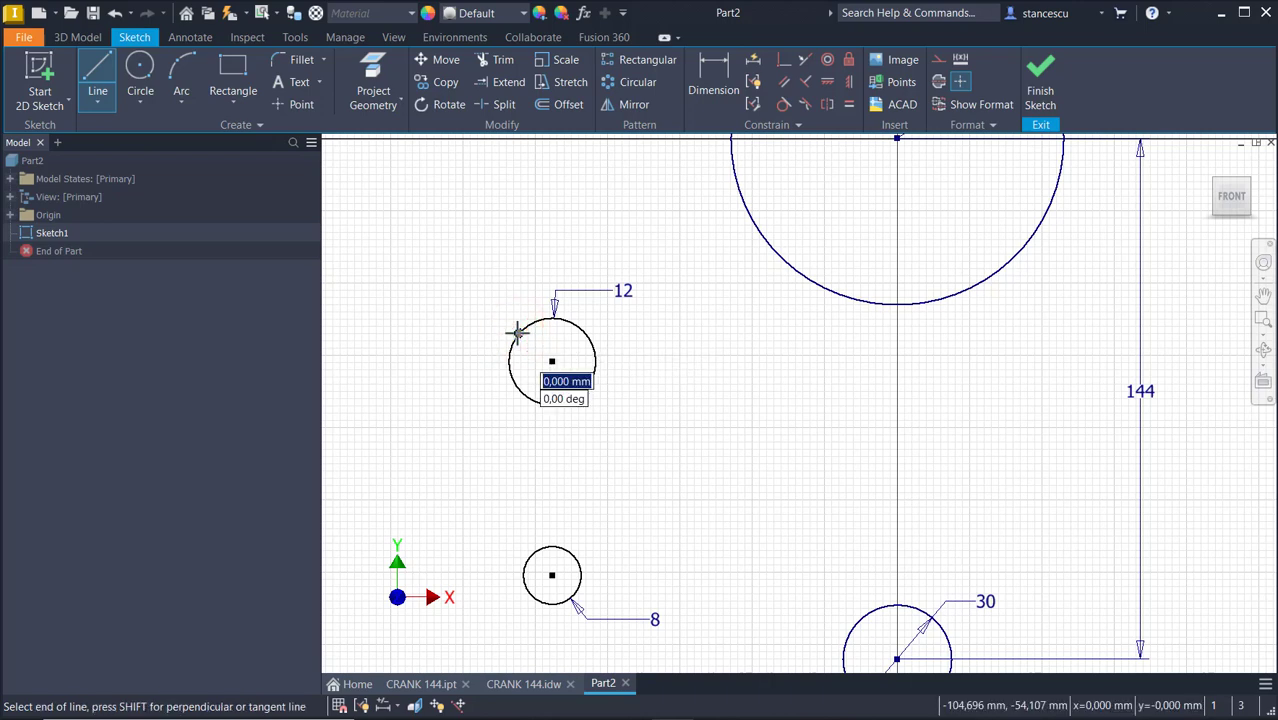
drag(517, 333, 522, 575)
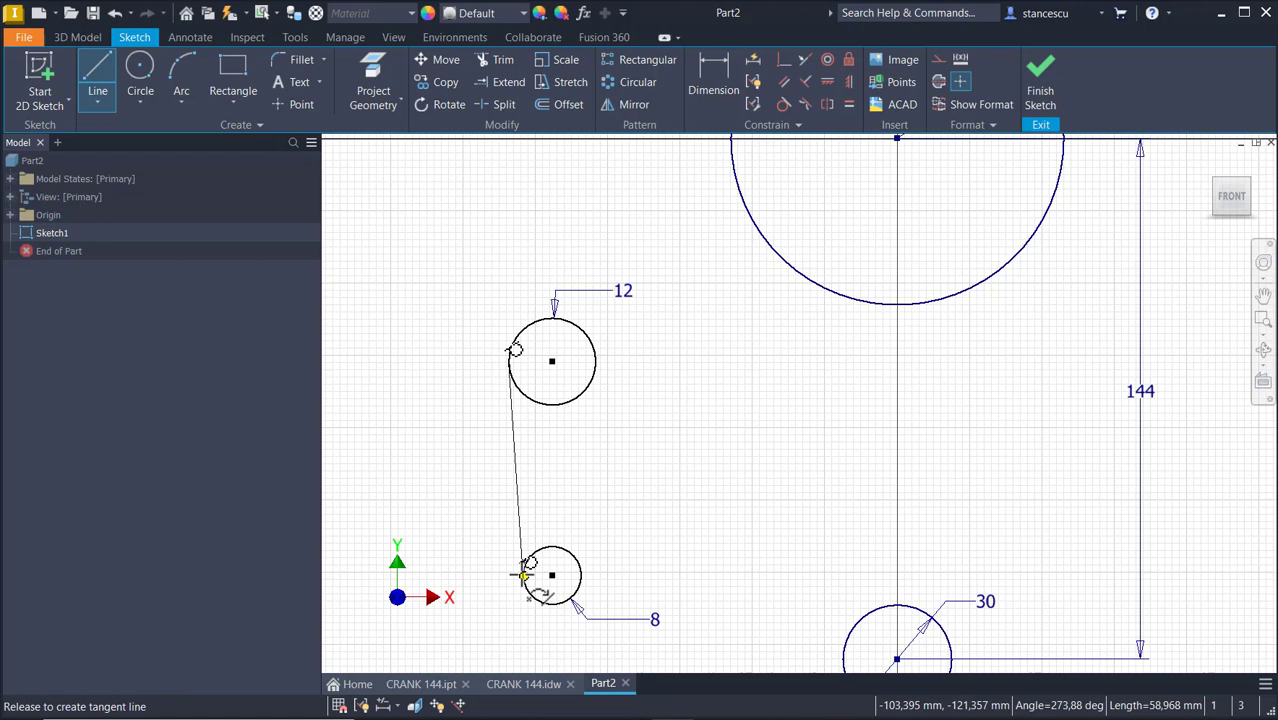
drag(522, 575, 523, 576)
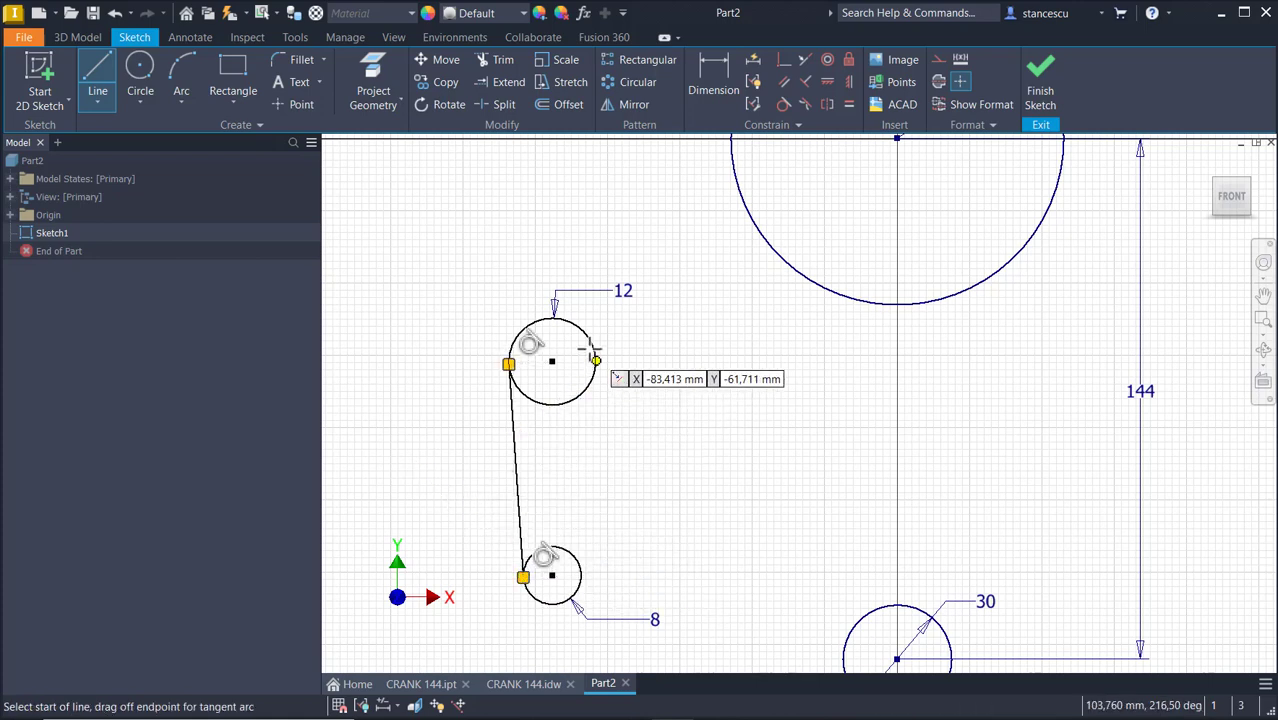
drag(586, 336, 582, 578)
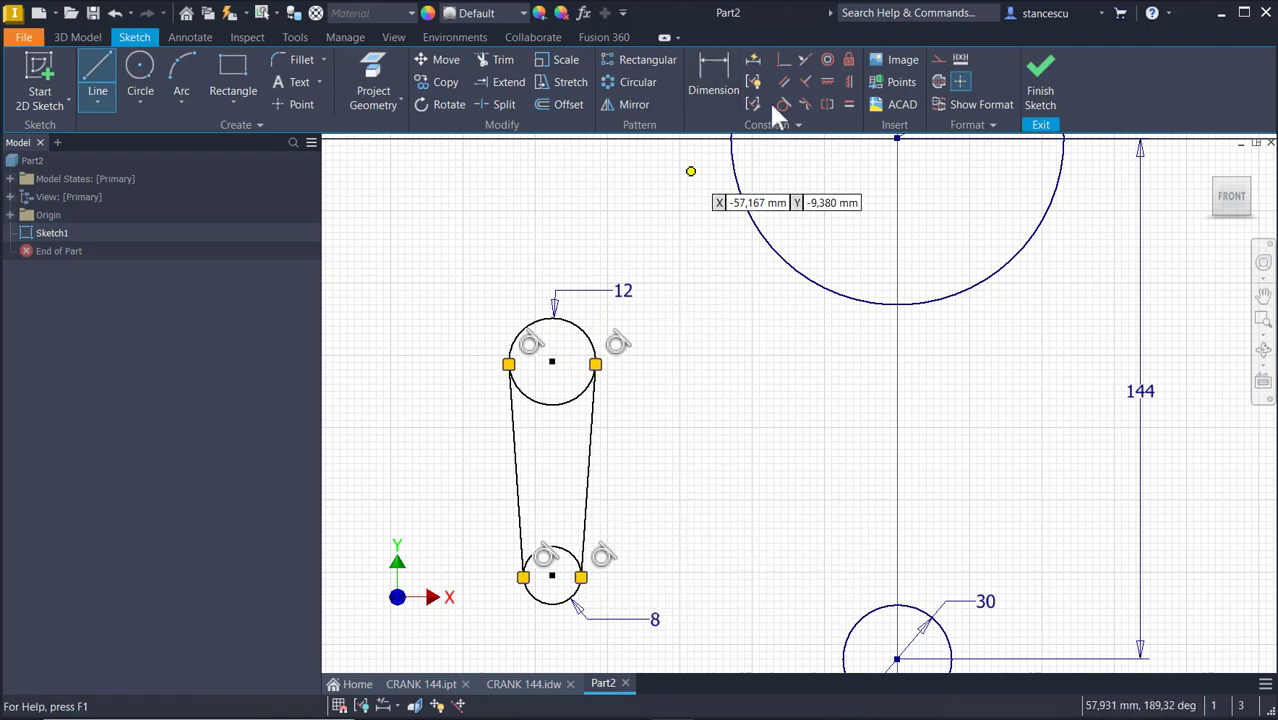
Apply a vertical constraint between the centres of the 12 mm and 8 mm radius circles.
click(849, 84)
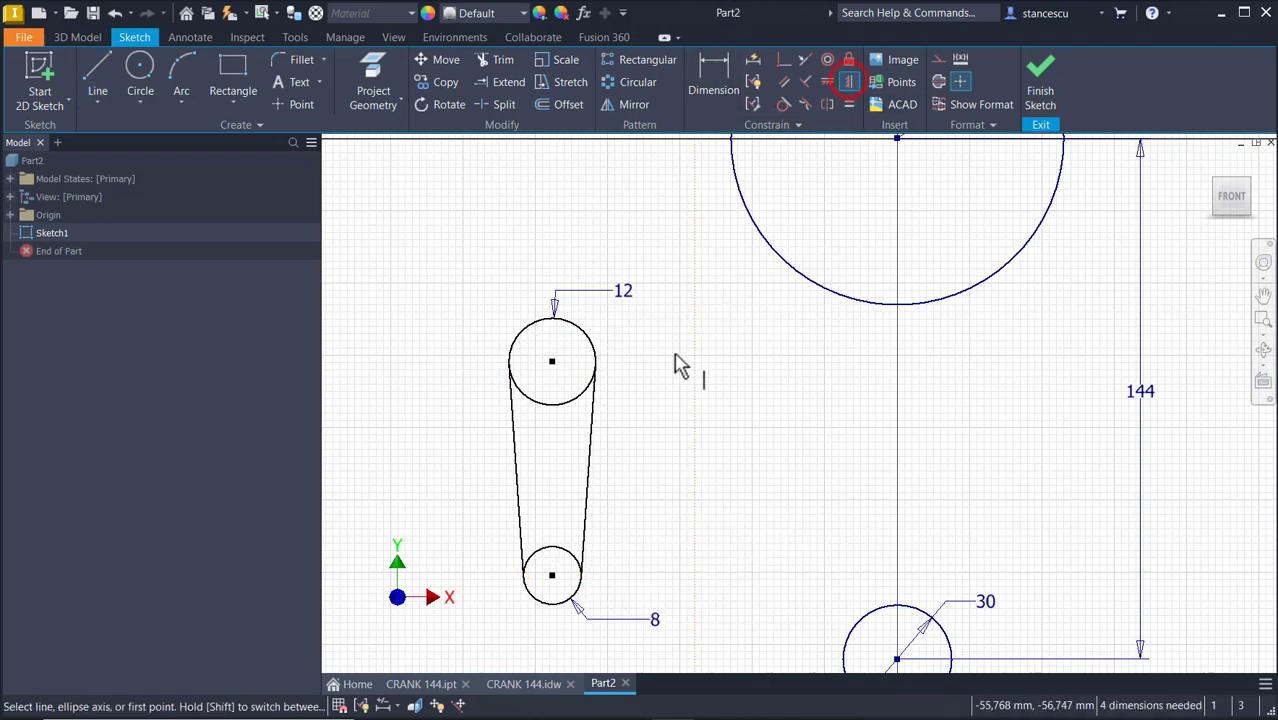
click(552, 362)
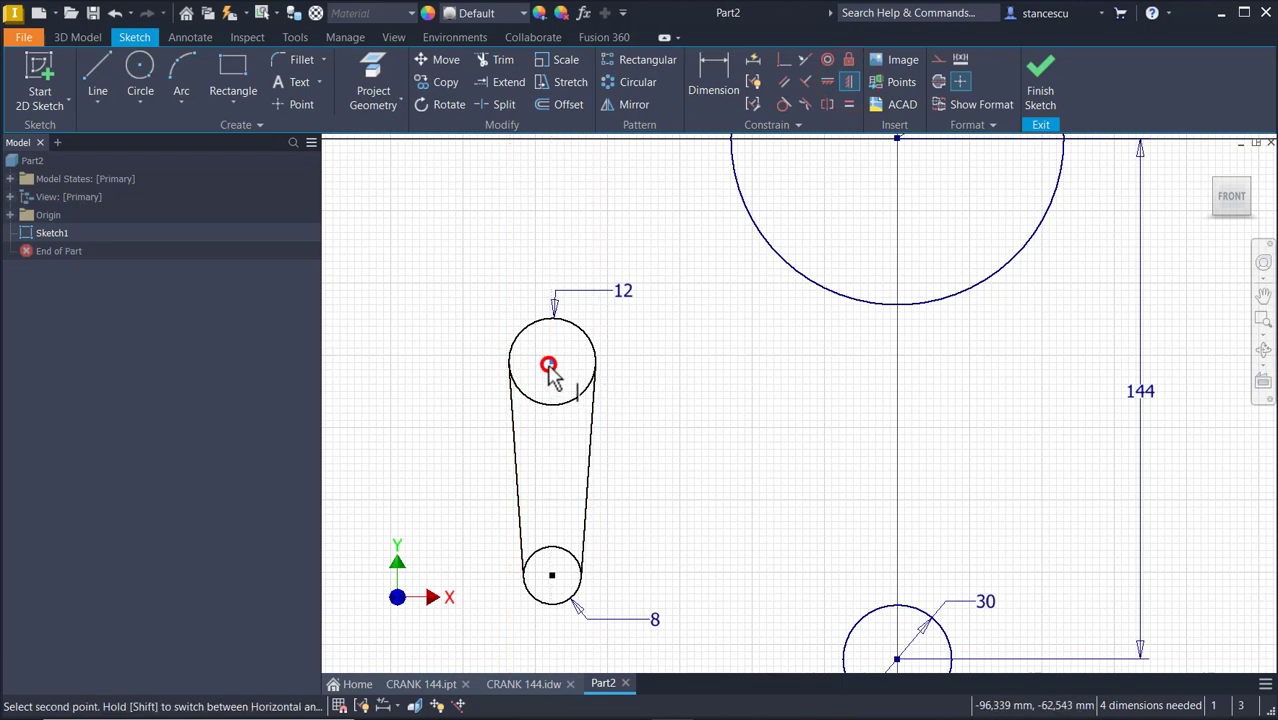
click(553, 577)
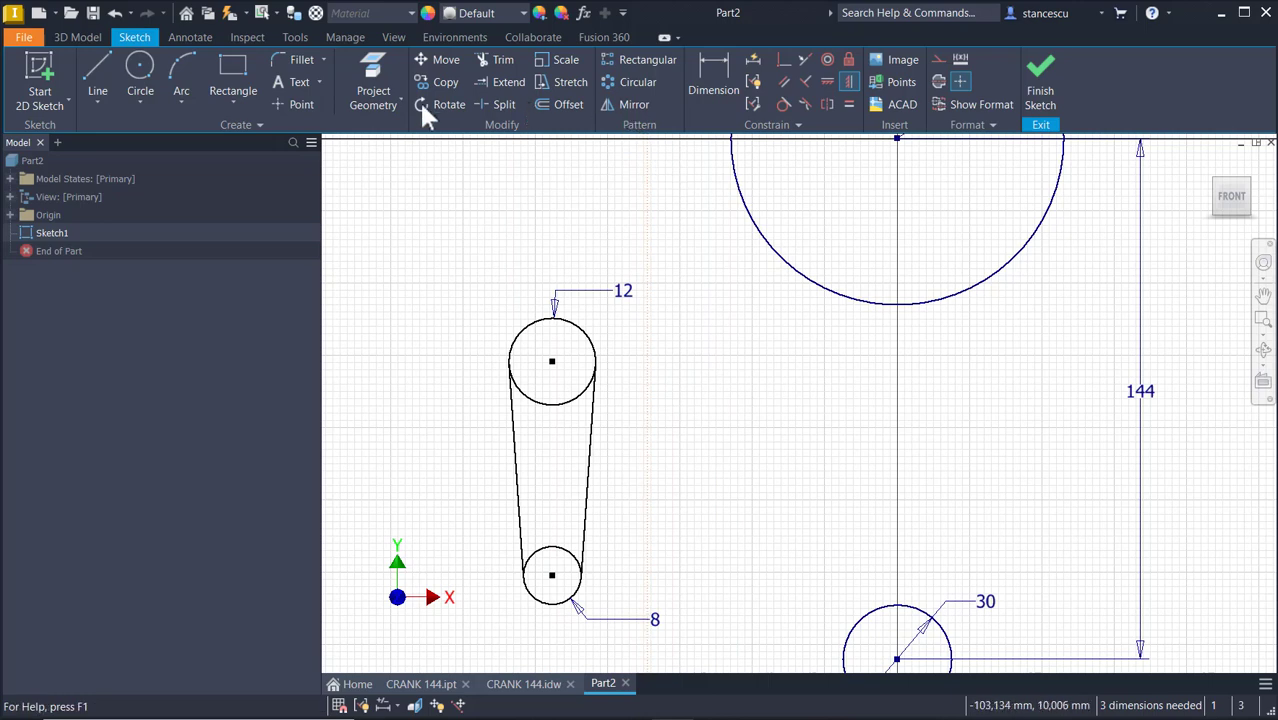
Trim the inner arcs of the 12 mm and 8 mm radius circles to leave a closed tapered slot outline.
click(502, 60)
click(559, 400)
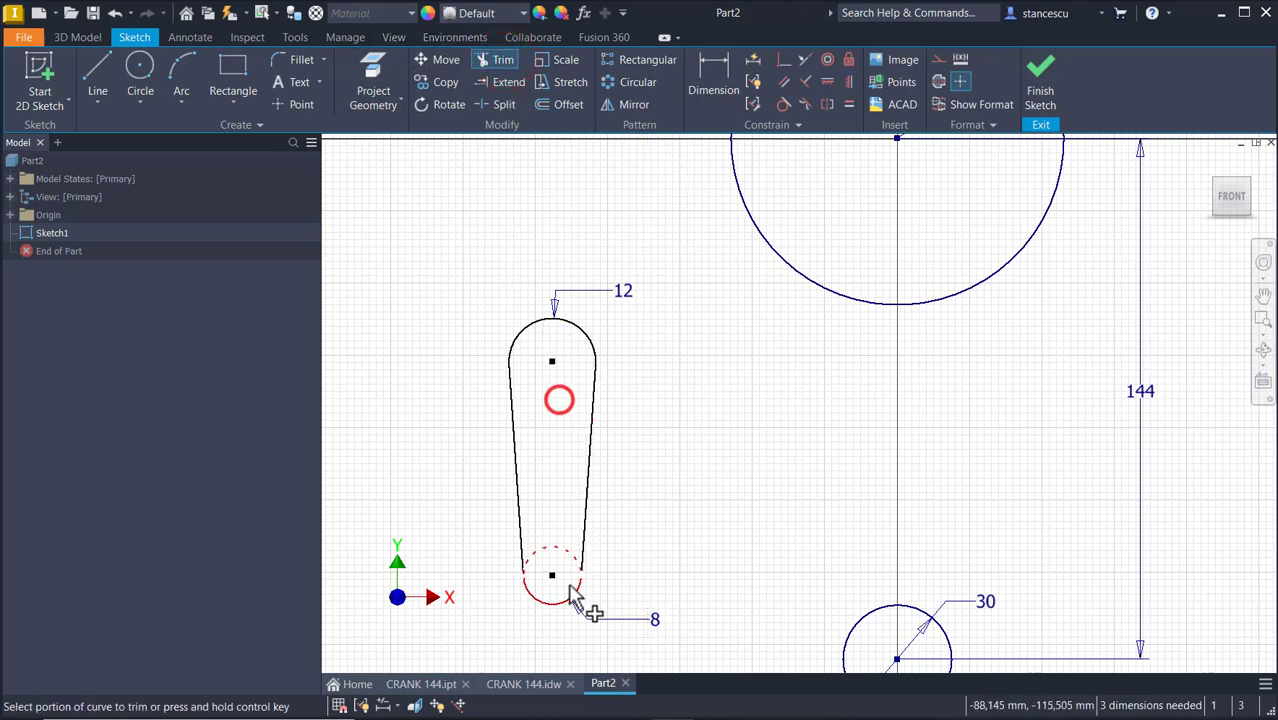
click(560, 556)
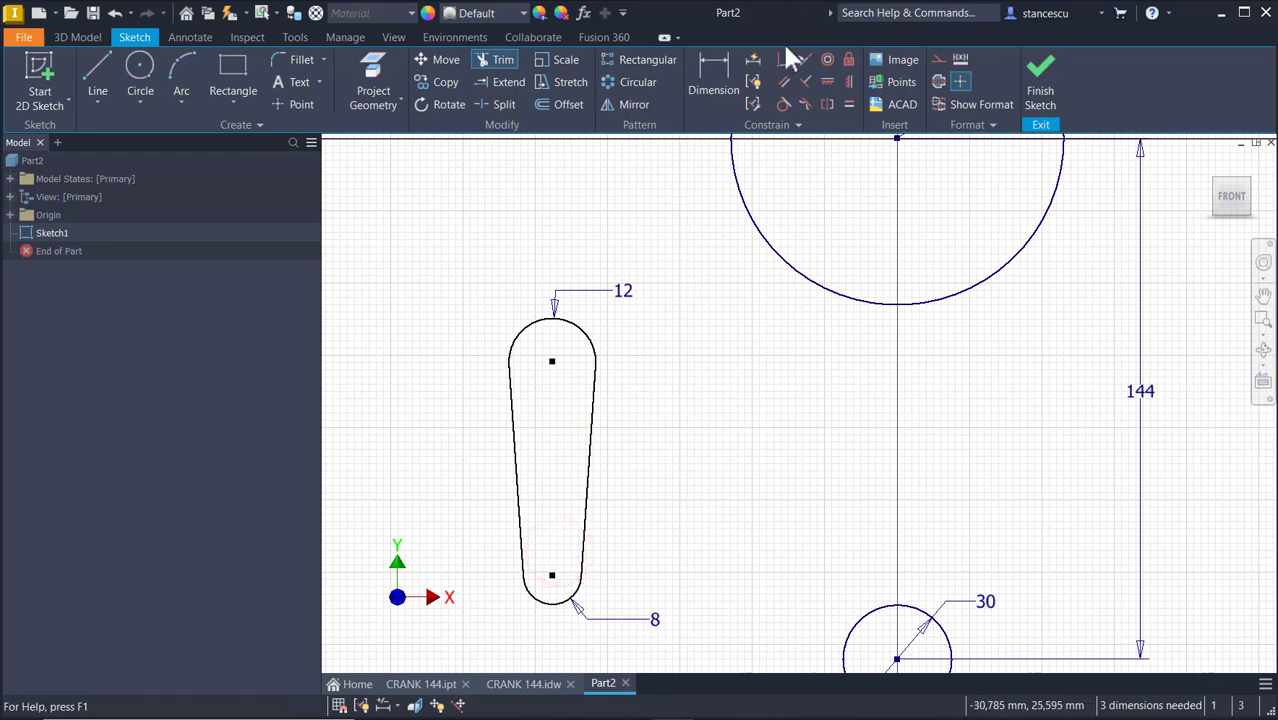
Align the tapered slot under the large circle with a vertical constraint between its upper arc's centre and the circle's centre.
click(848, 82)
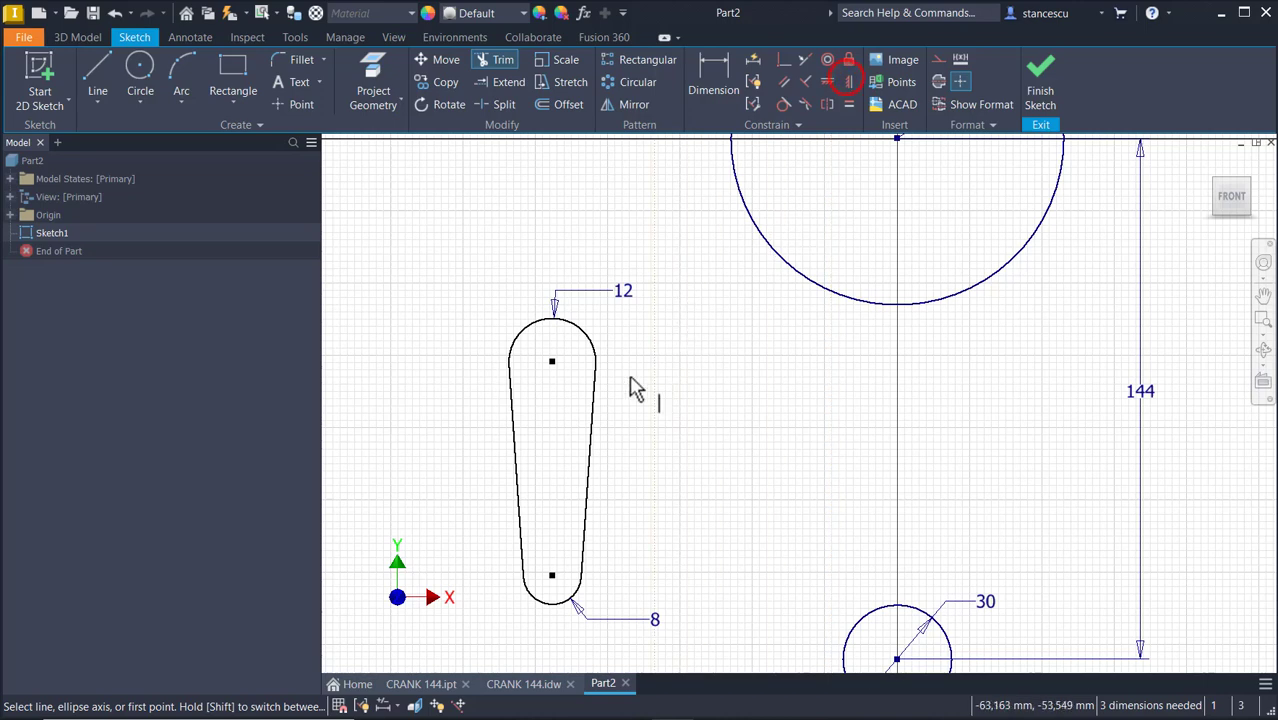
click(550, 361)
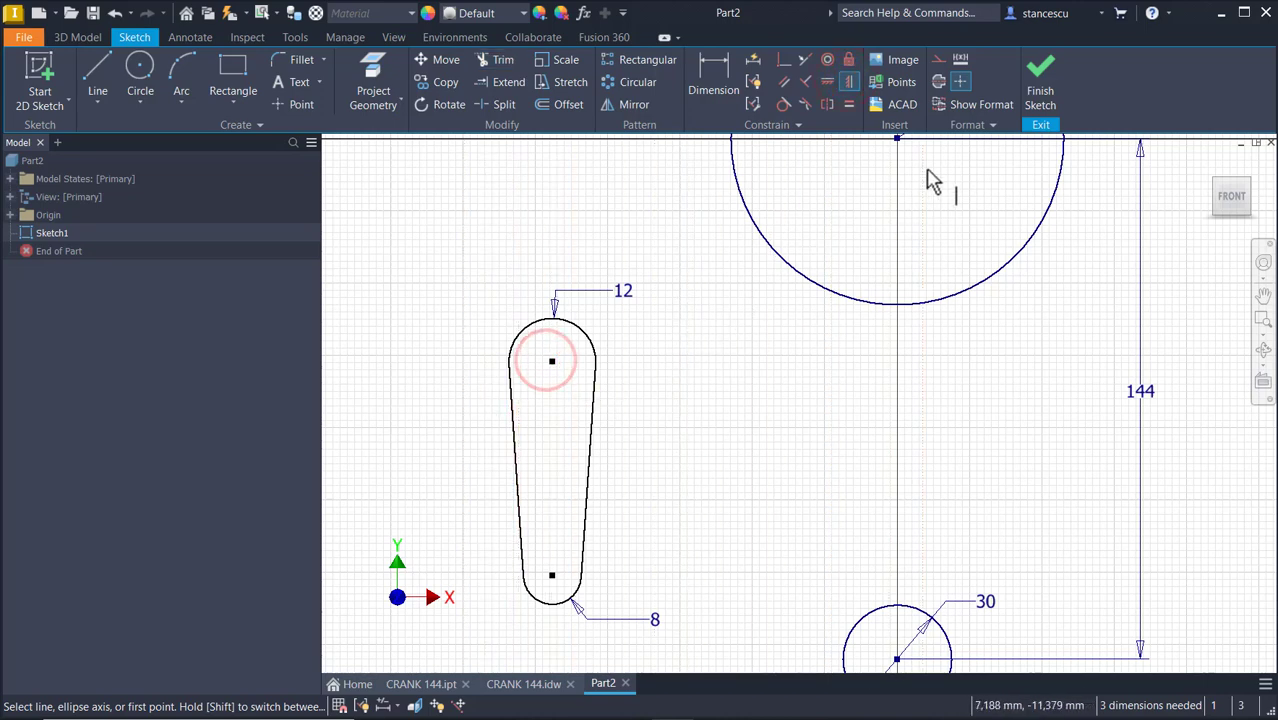
click(898, 138)
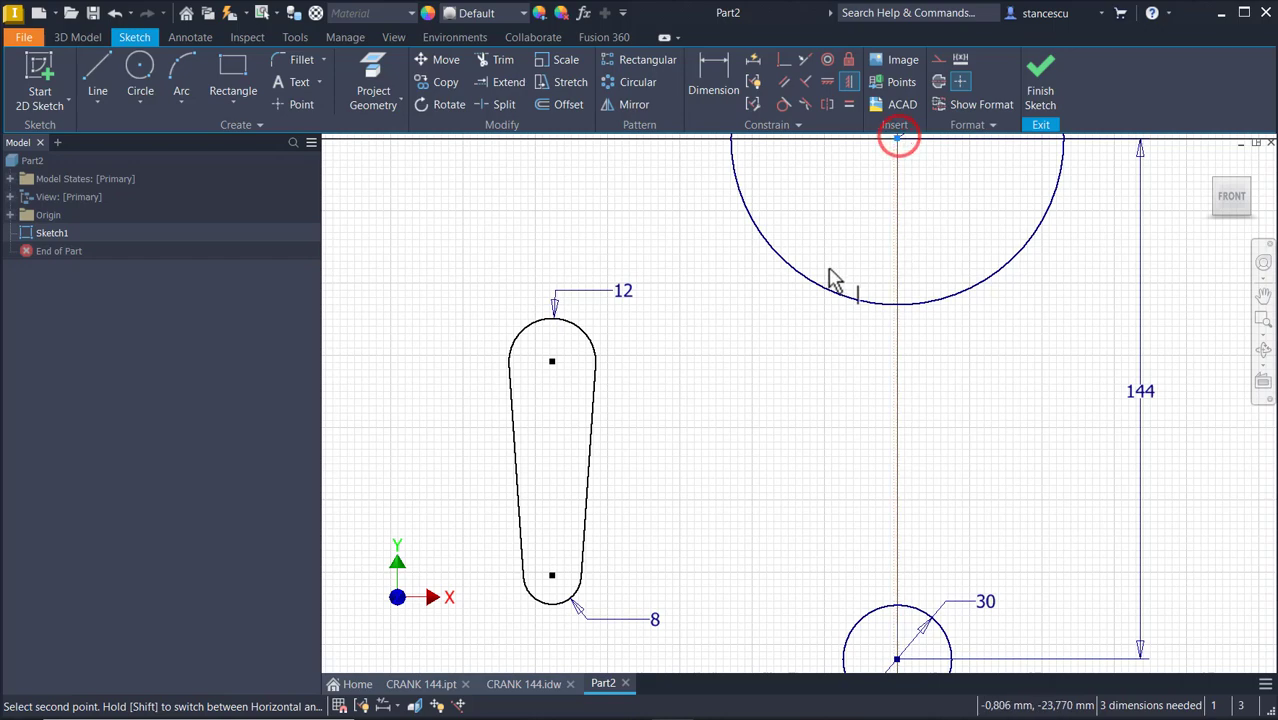
scroll(598, 418, up, 2)
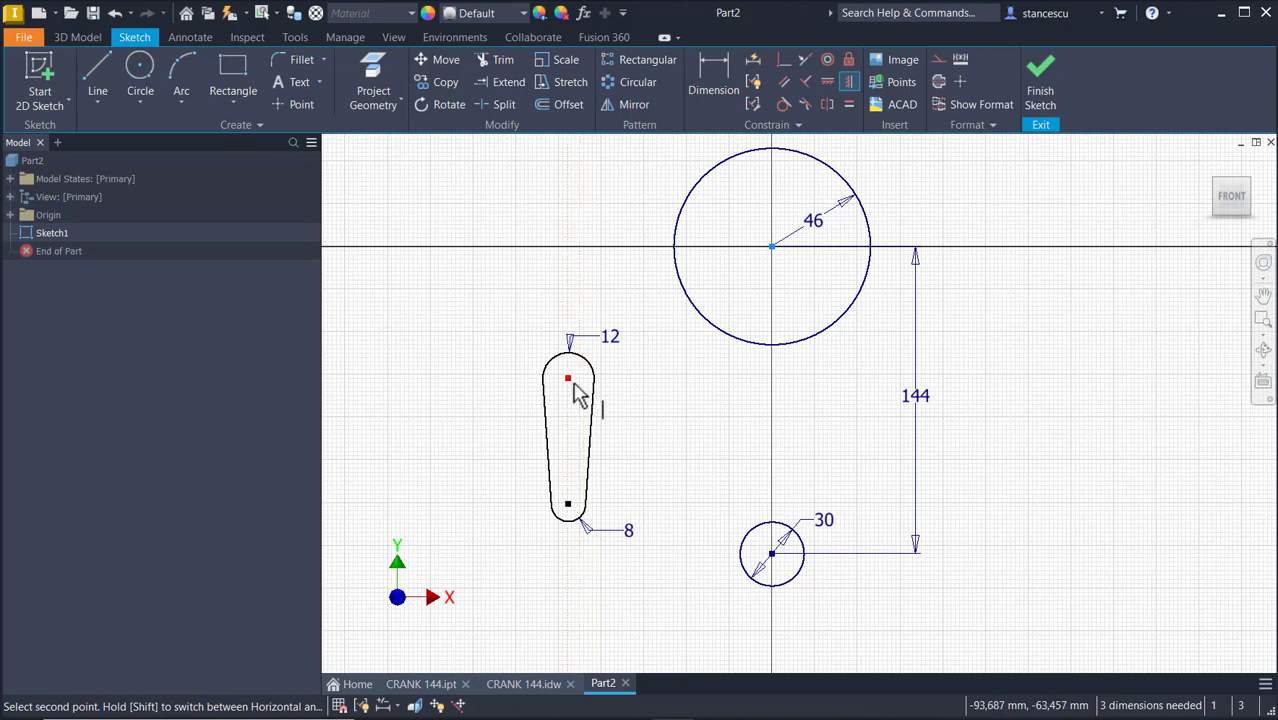
click(569, 383)
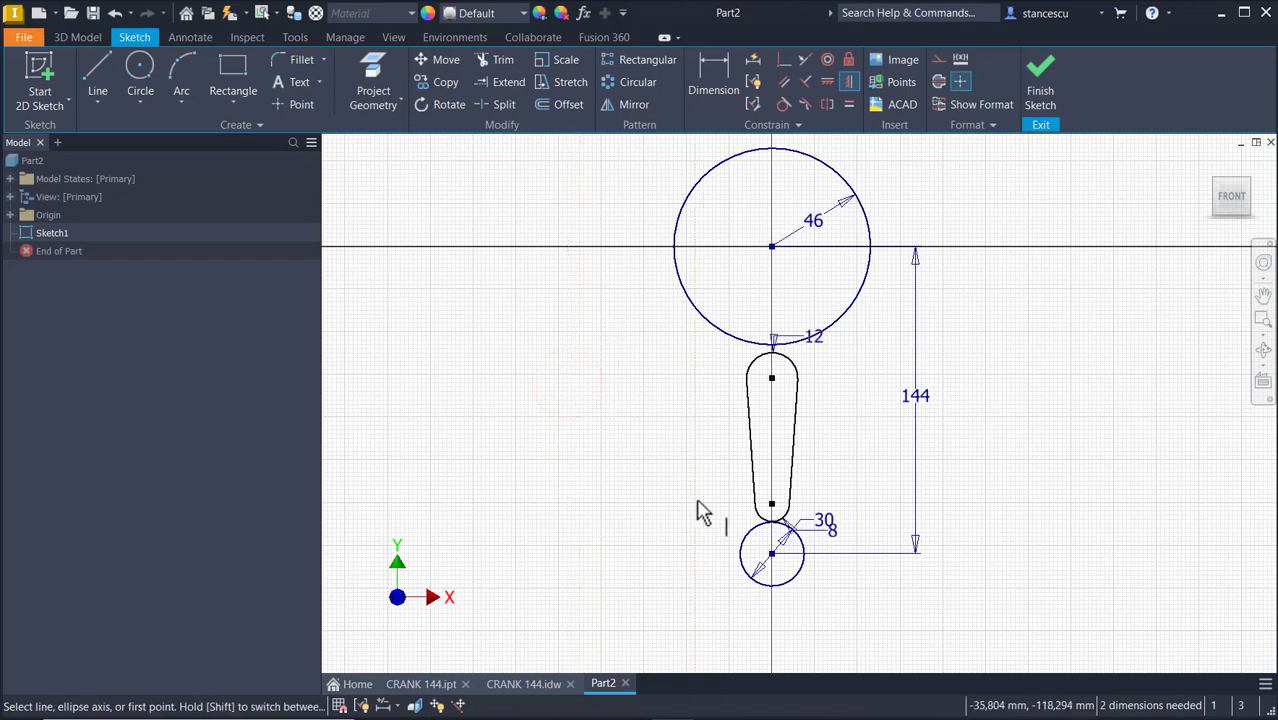
Make the slot's upper arc tangent to the 46 mm radius circle and its lower arc tangent to the 30 mm diameter circle.
click(784, 104)
scroll(785, 288, up, 4)
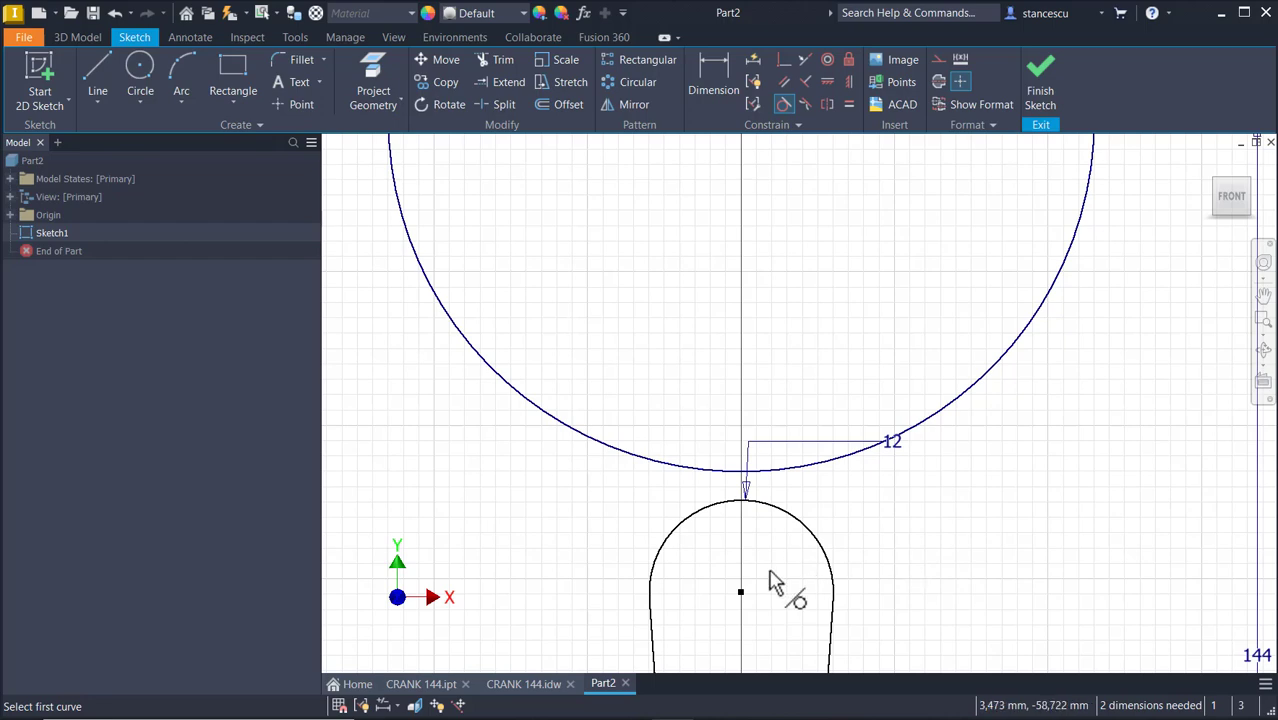
click(801, 521)
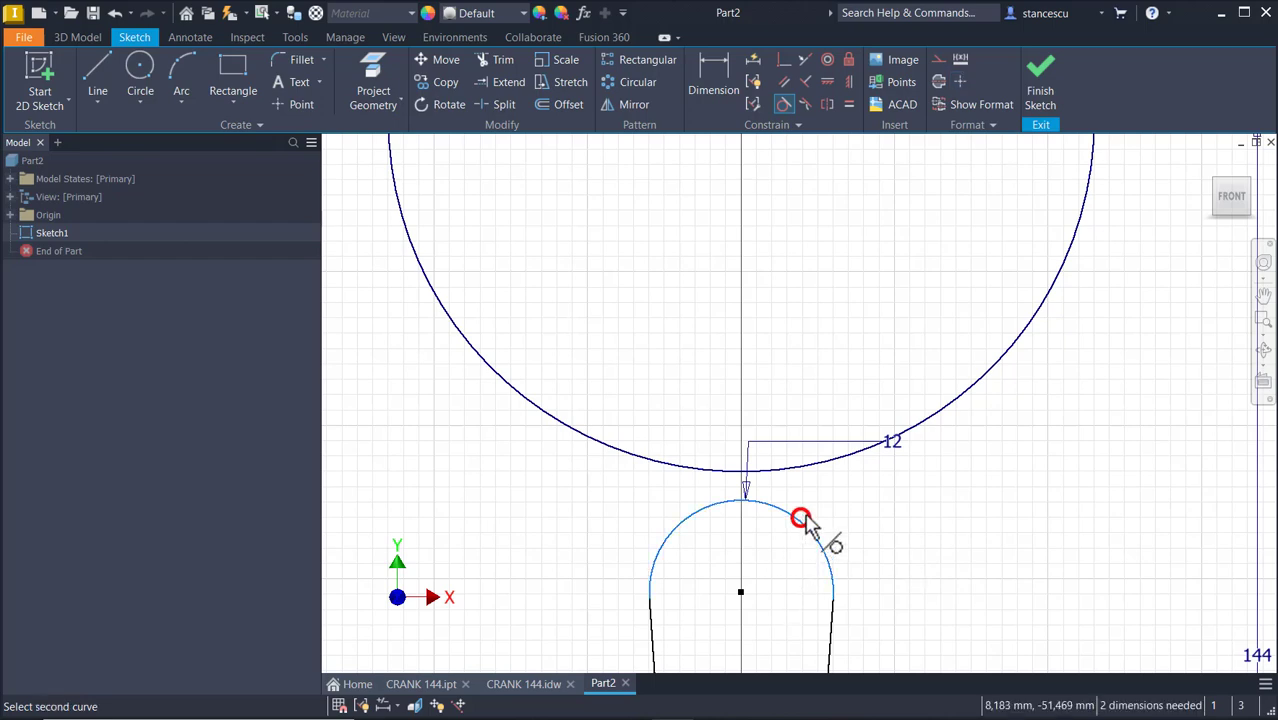
click(822, 465)
scroll(941, 400, down, 2)
middle_drag(906, 550, 899, 257)
click(776, 437)
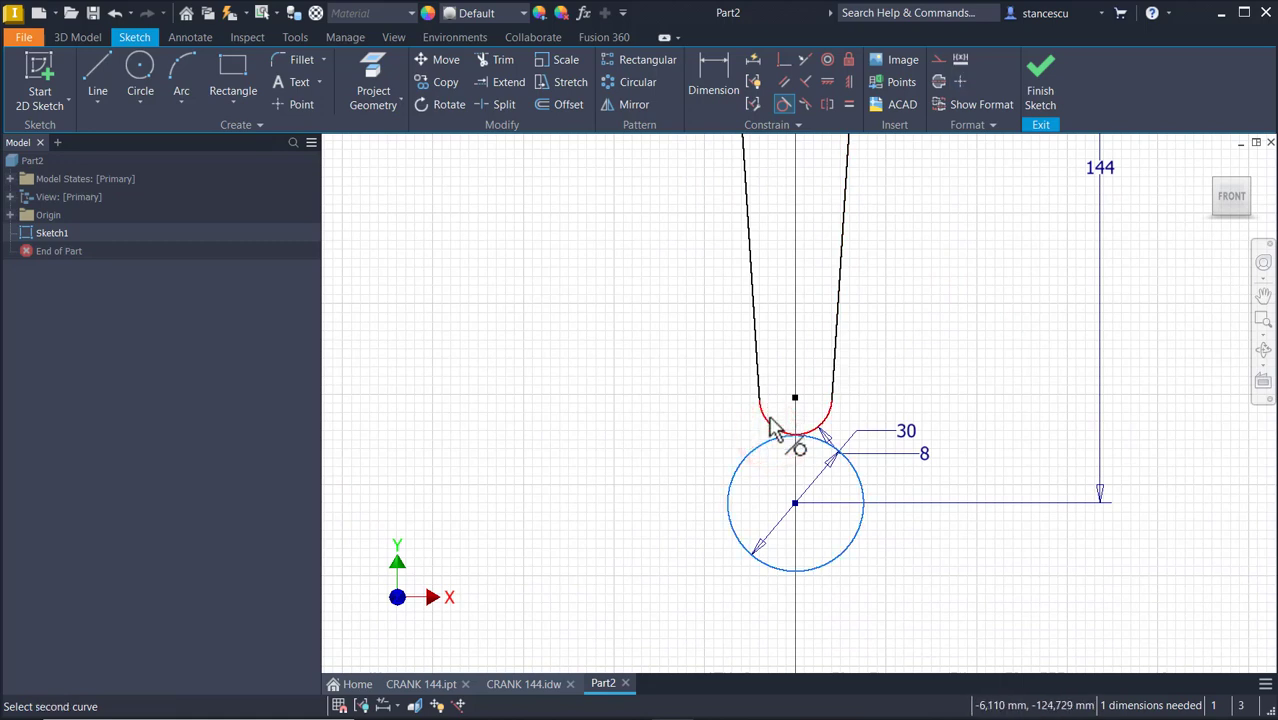
click(772, 422)
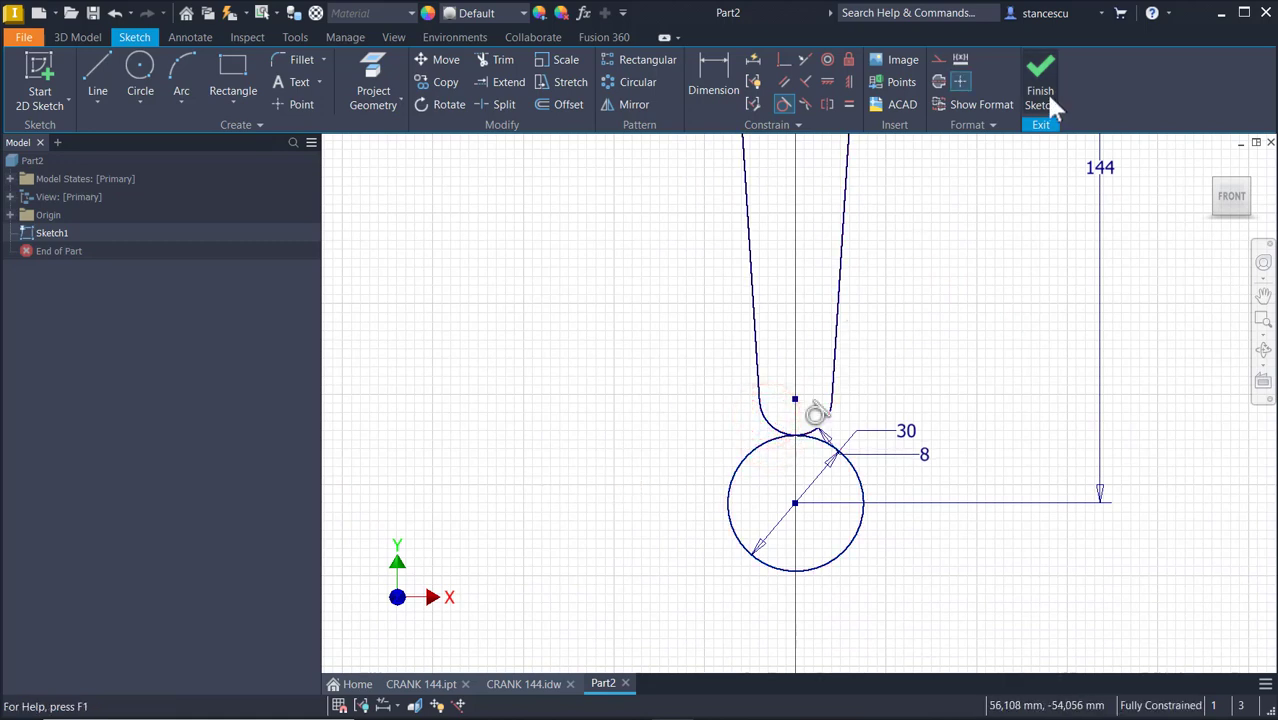
key(F6)
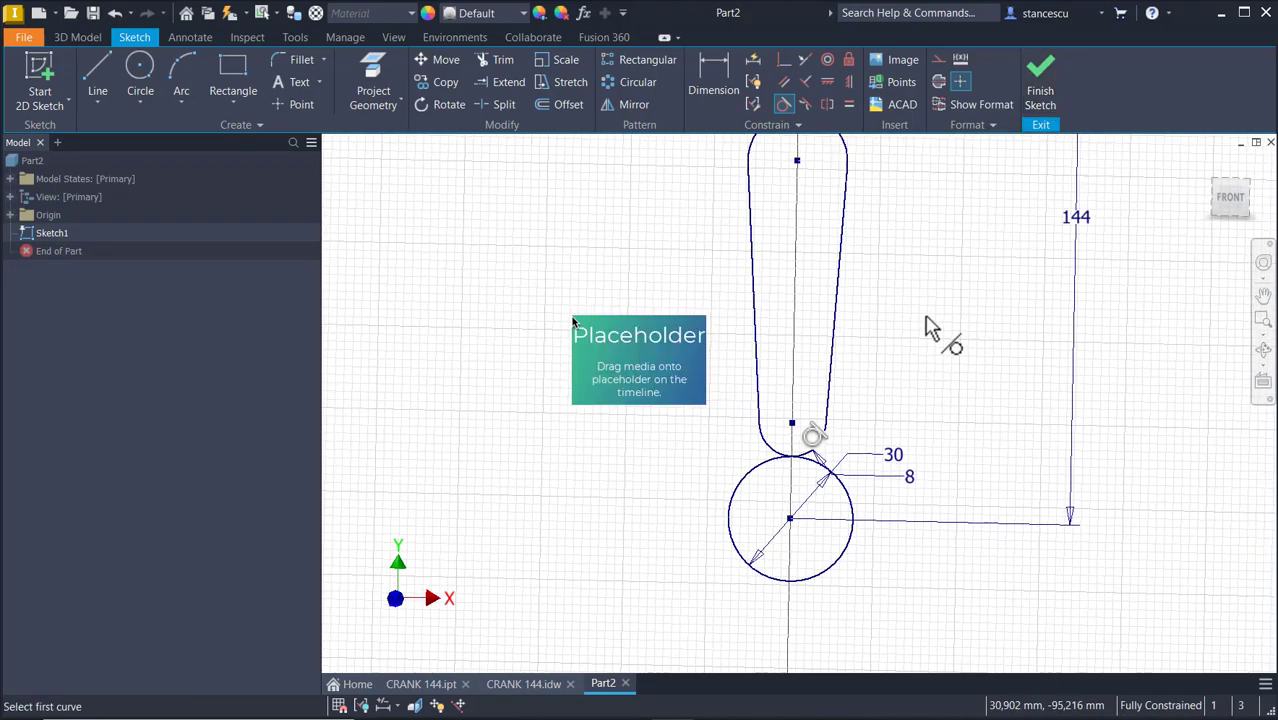
click(1090, 258)
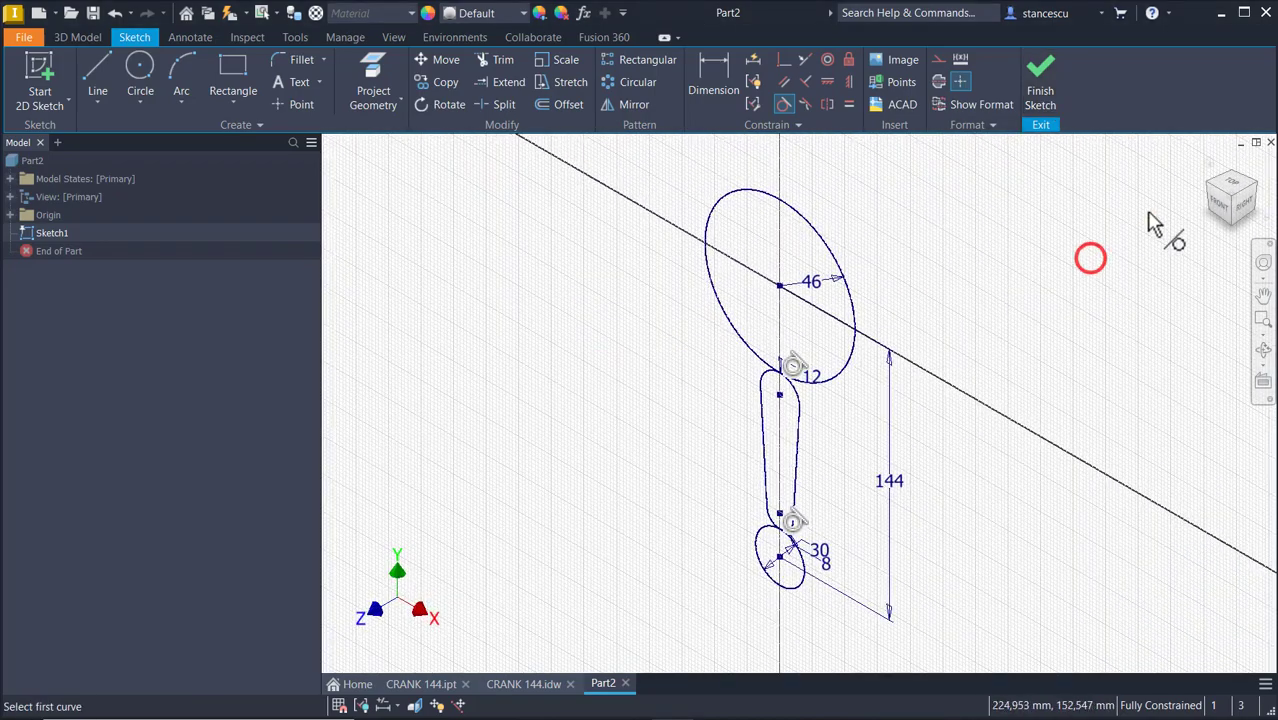
click(1224, 200)
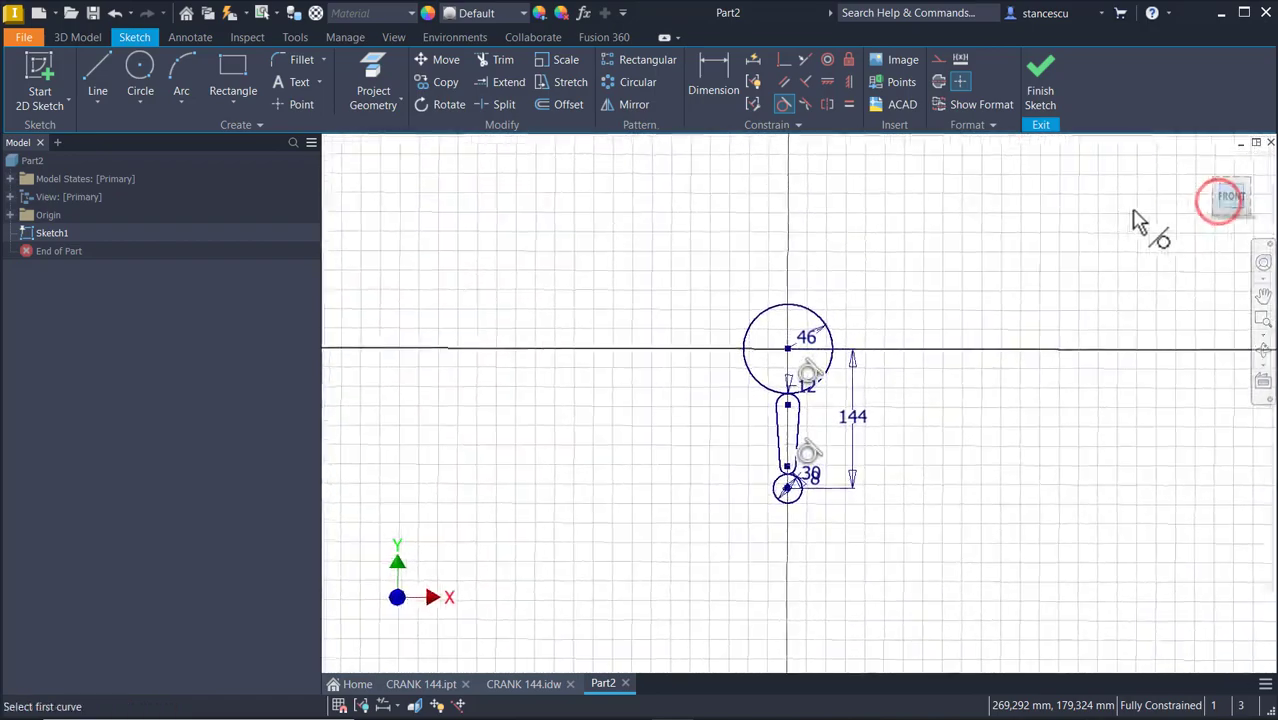
key(Home)
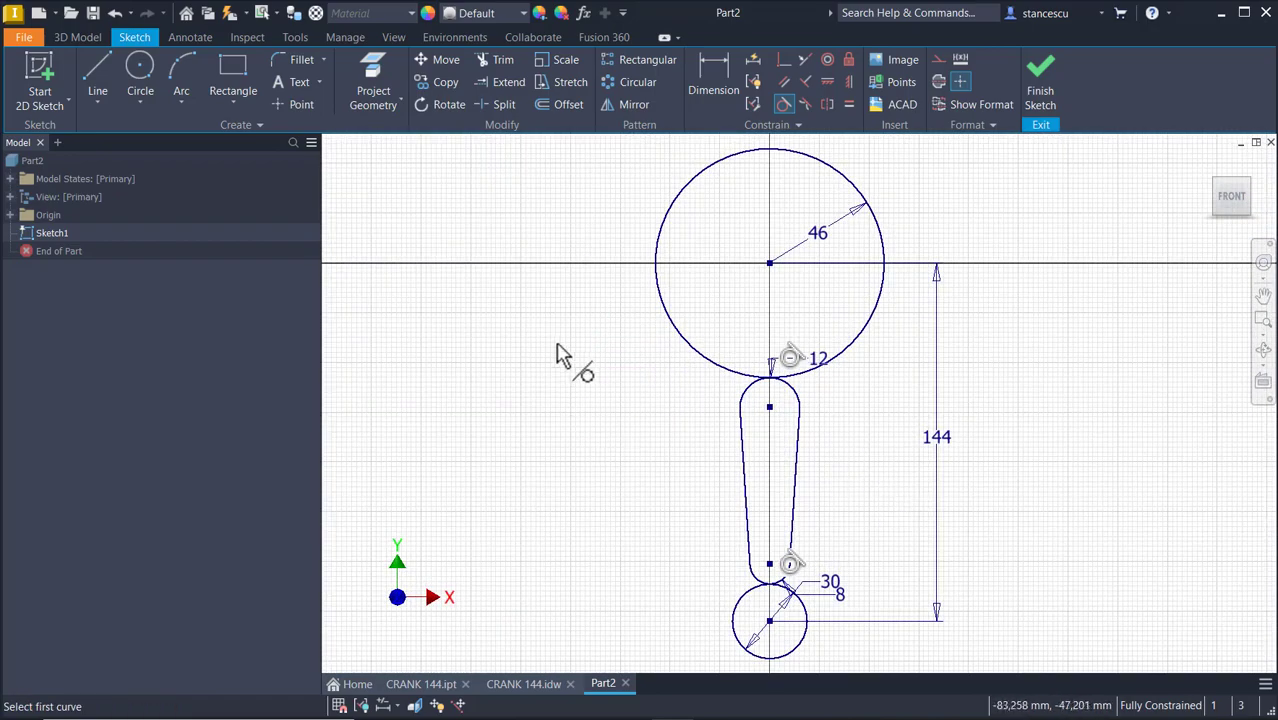
click(561, 366)
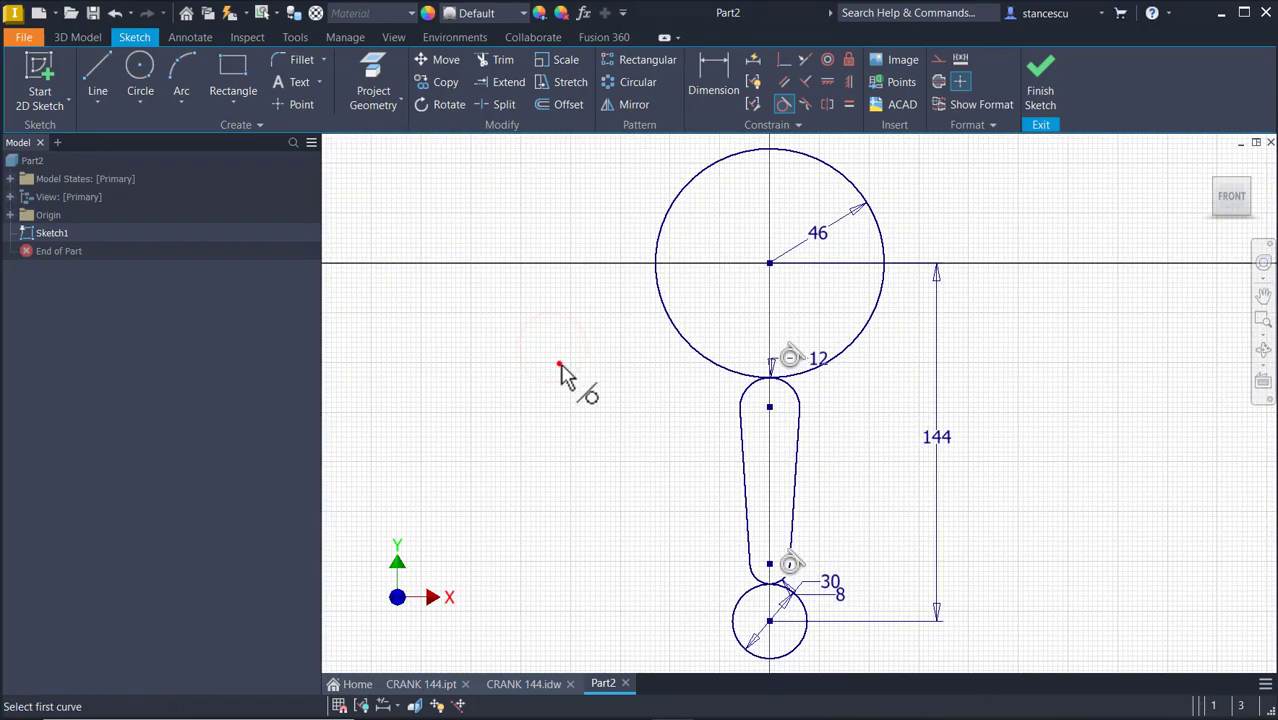
key(Escape)
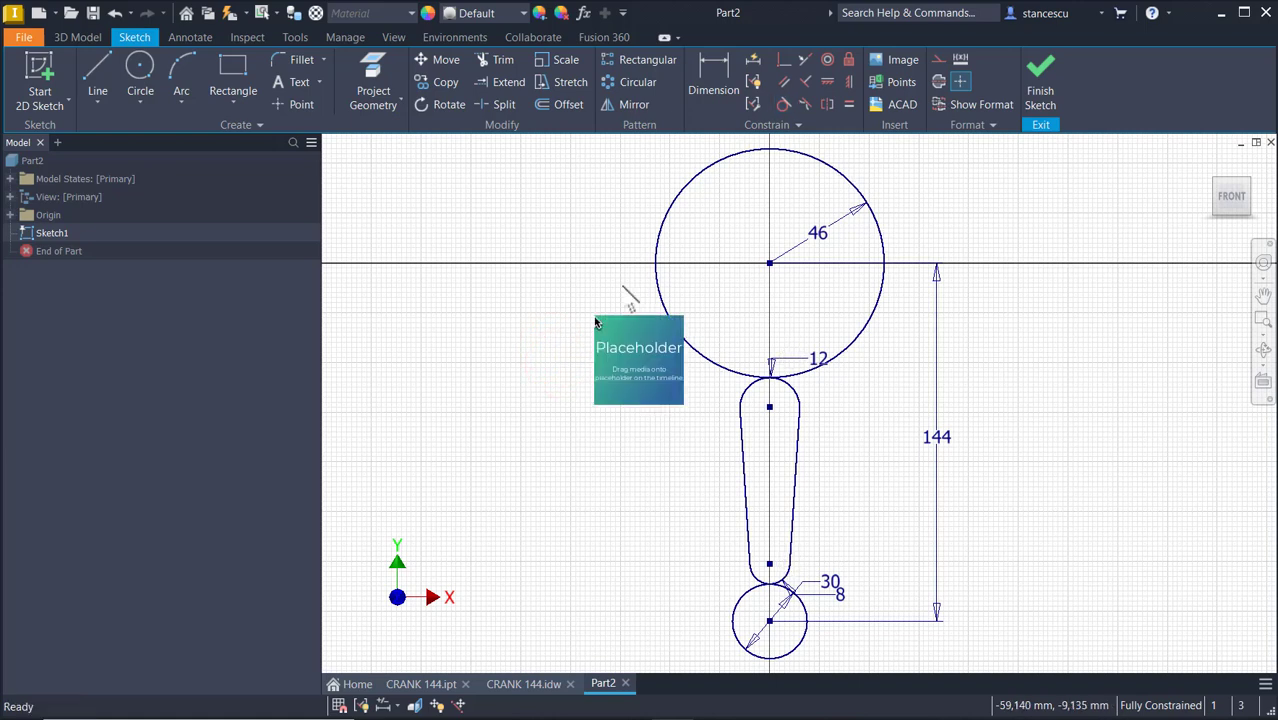
Draw two lines just outside the tapered slot, one parallel to each of its straight sides.
click(98, 64)
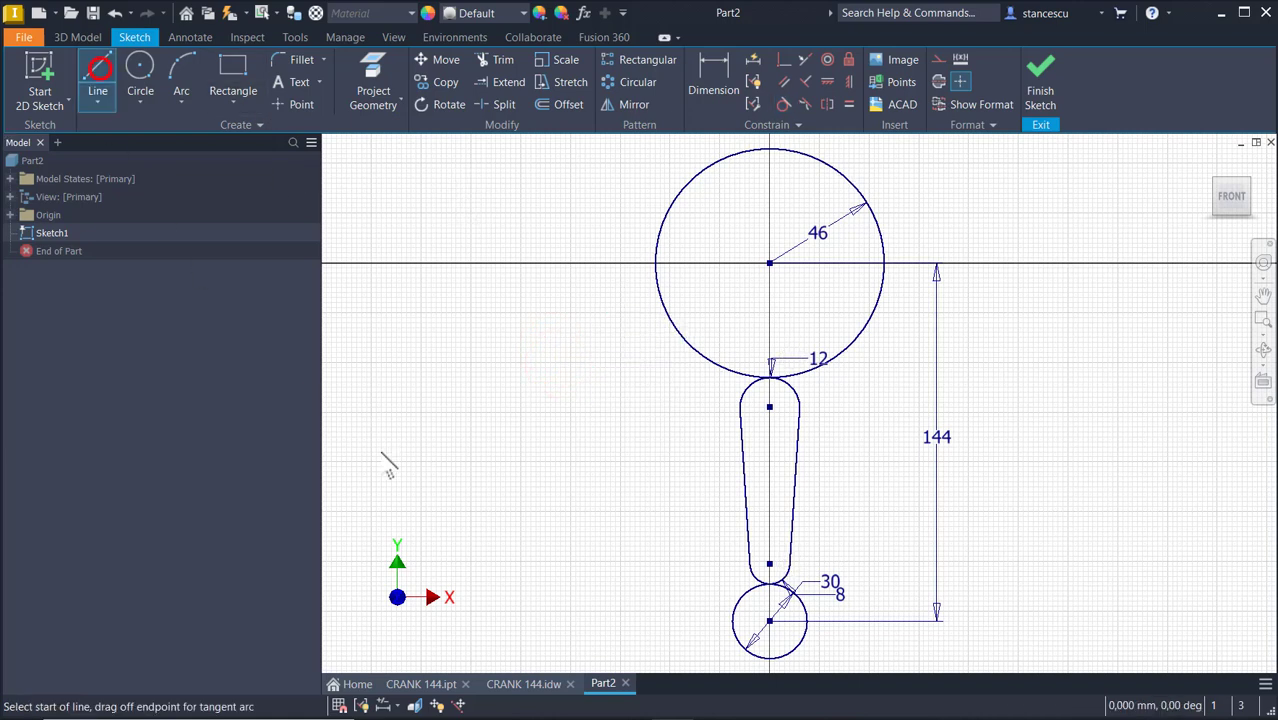
click(726, 424)
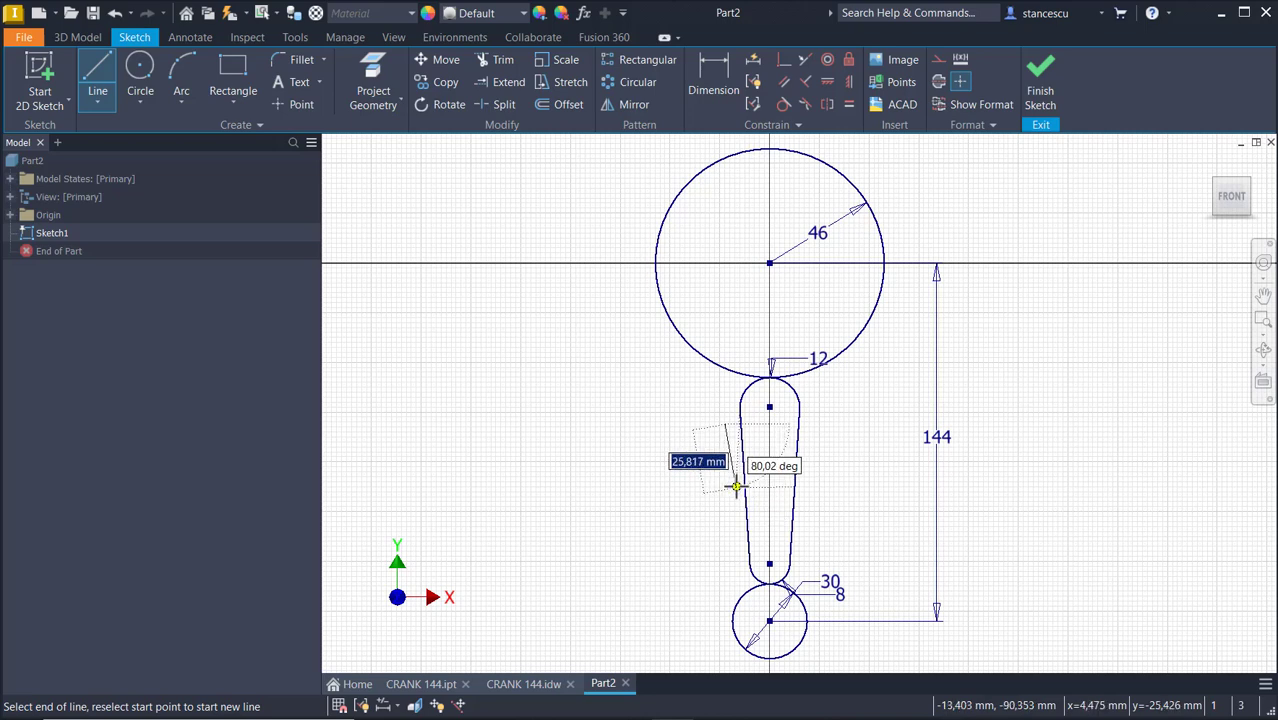
click(734, 566)
right_click(508, 461)
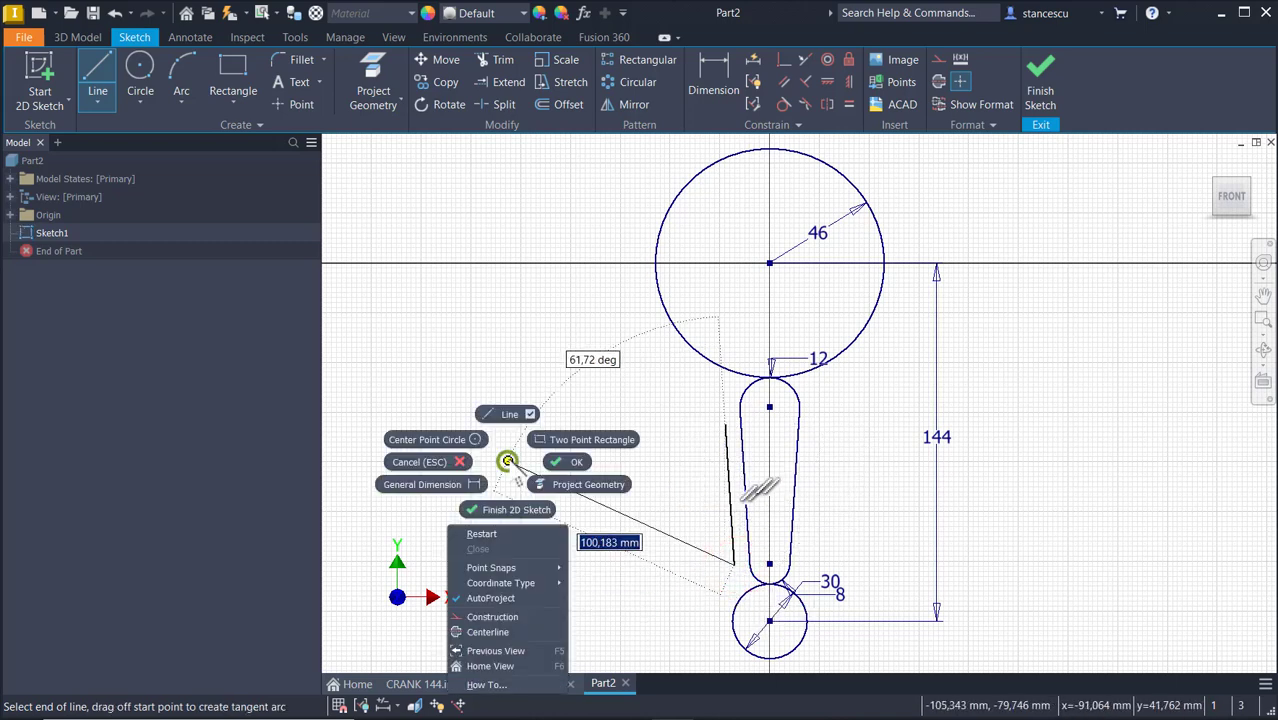
click(490, 532)
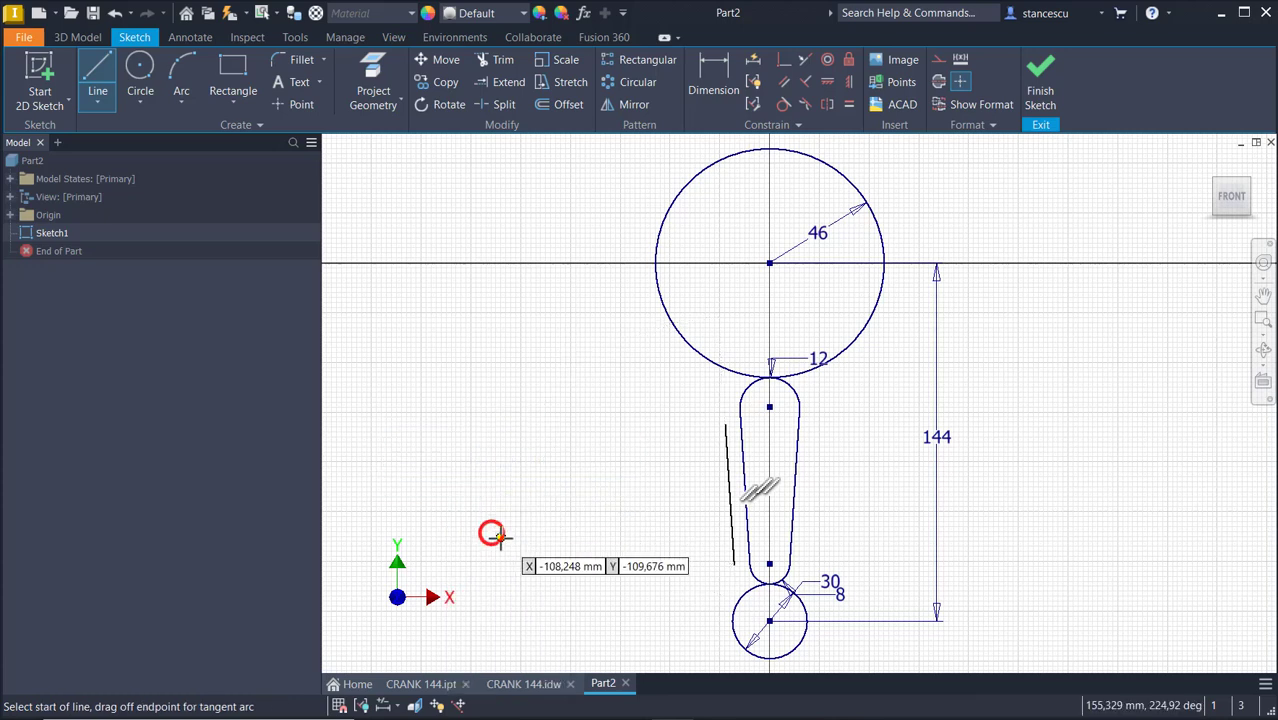
click(816, 418)
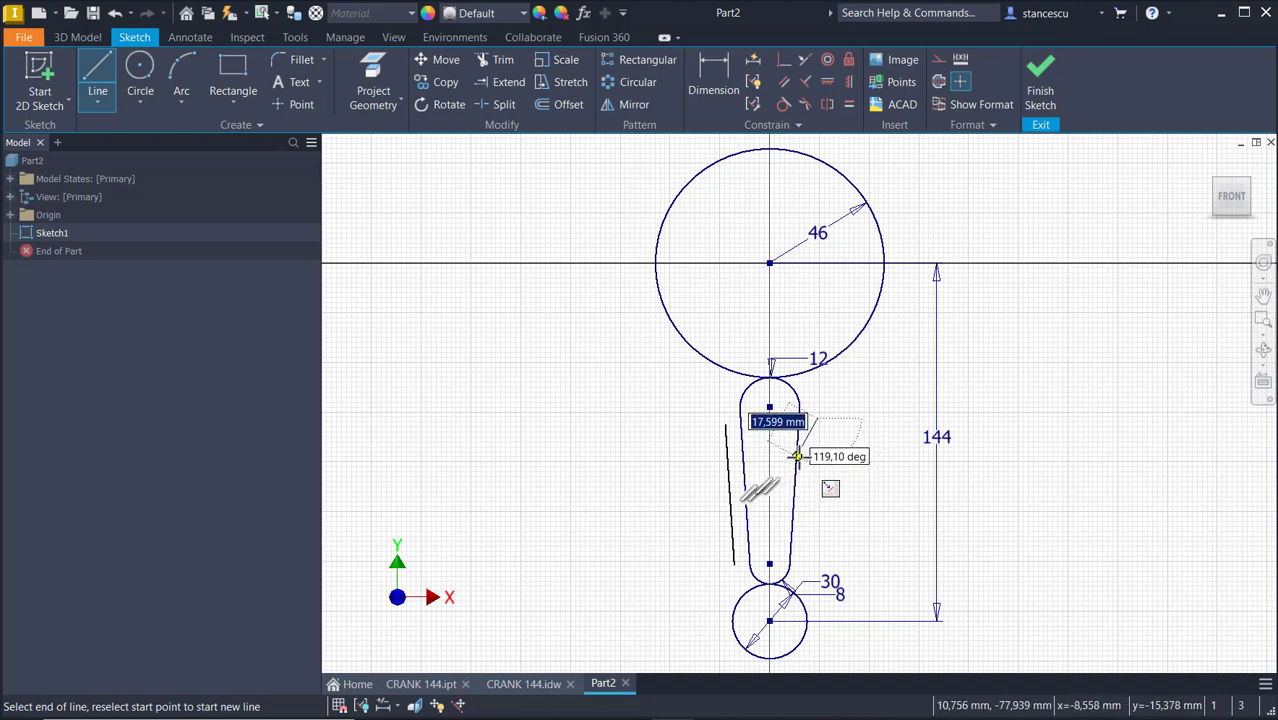
click(808, 563)
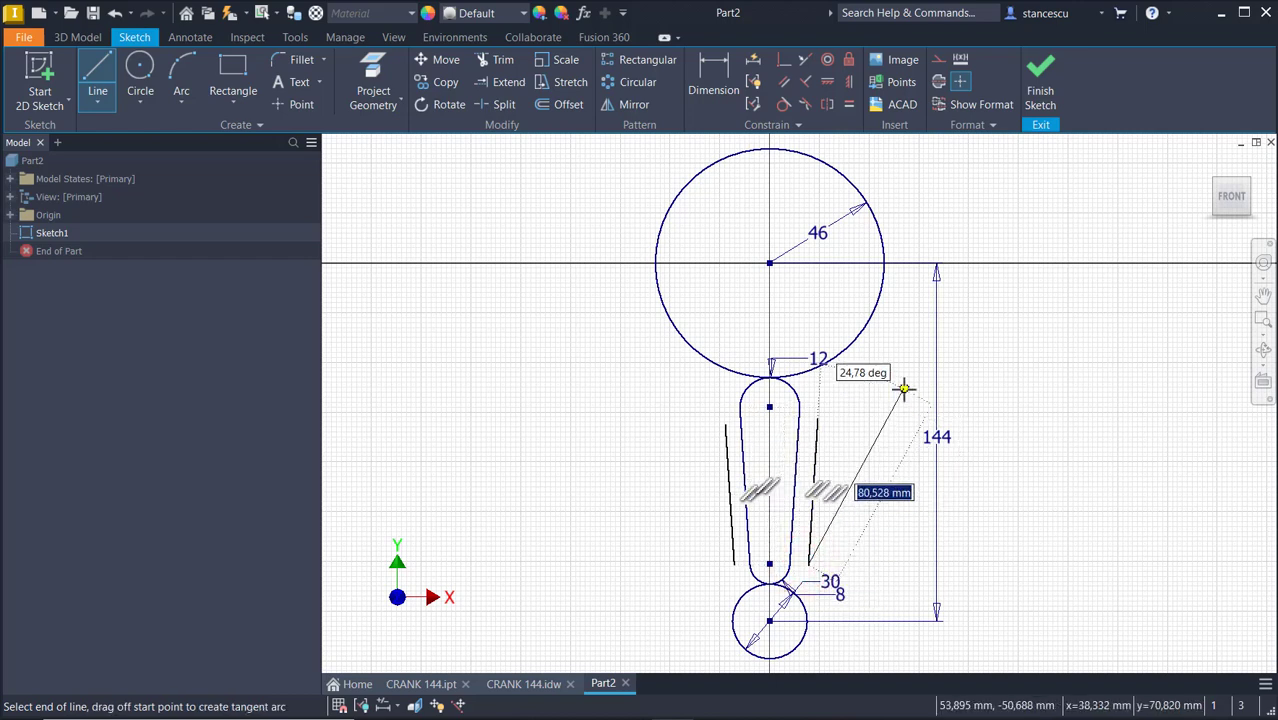
key(Escape)
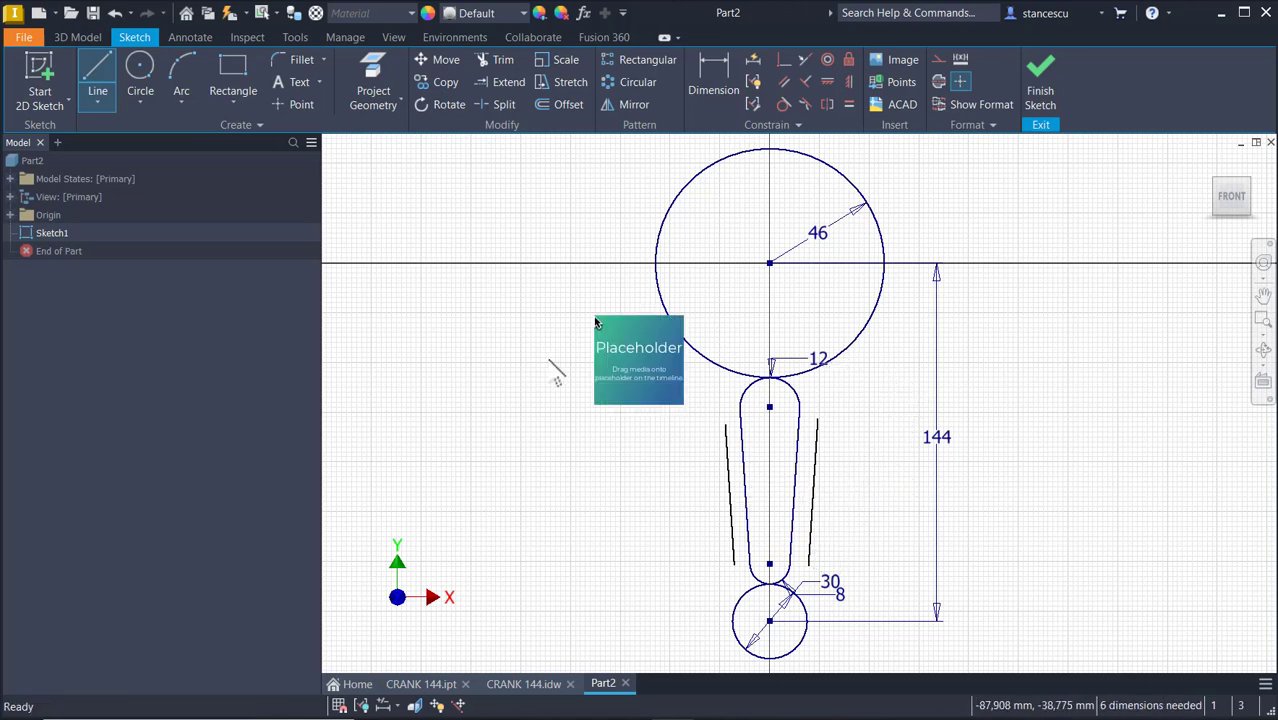
key(Escape)
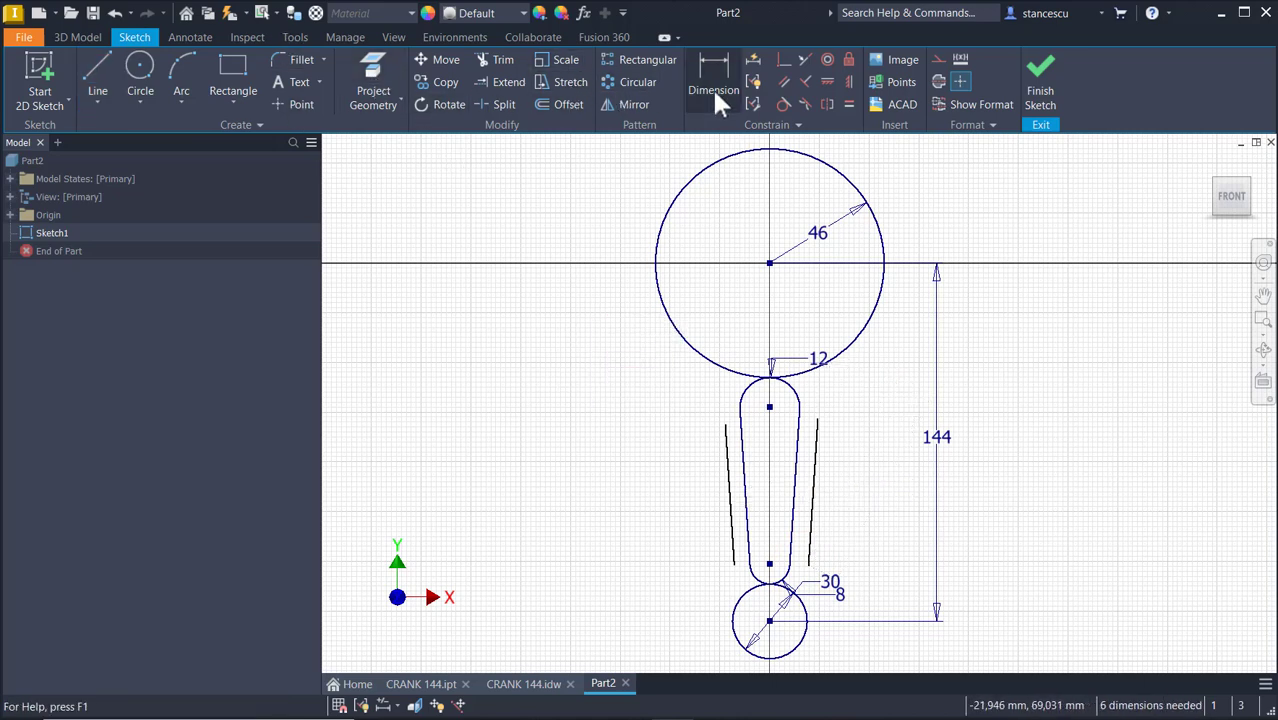
Dimension the left outer line at 5 mm from the slot's left side.
click(706, 57)
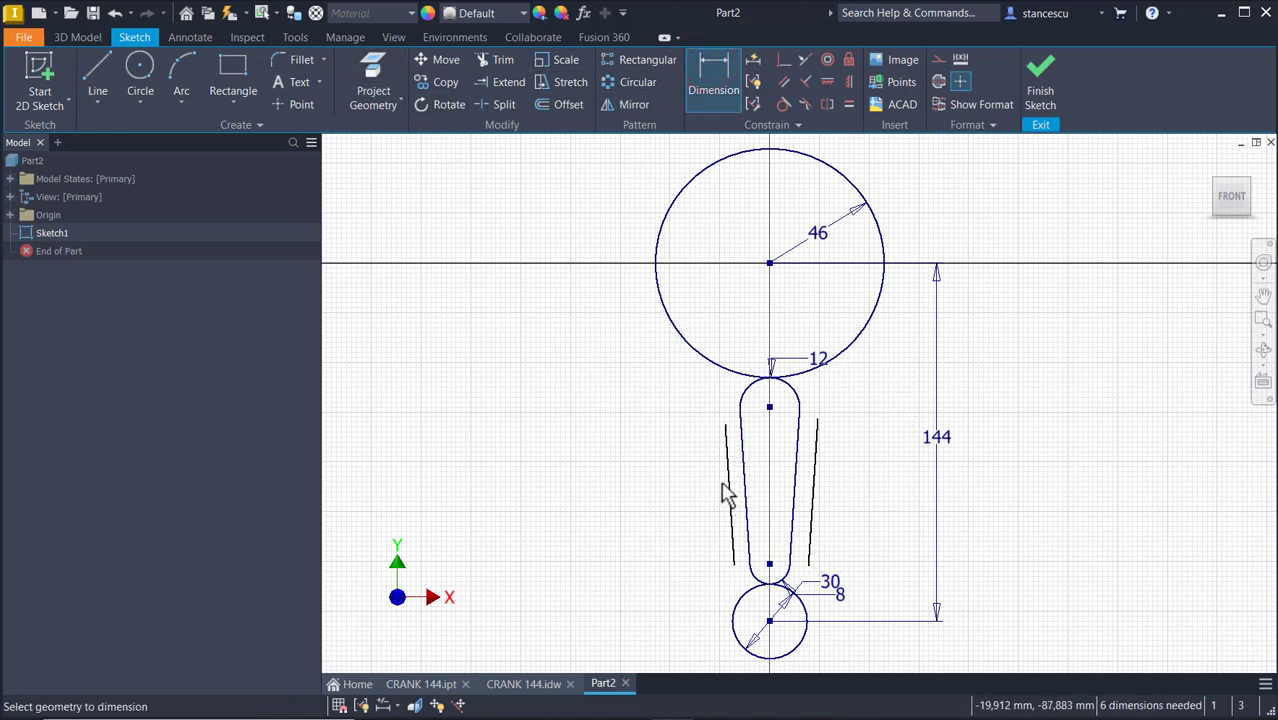
click(729, 490)
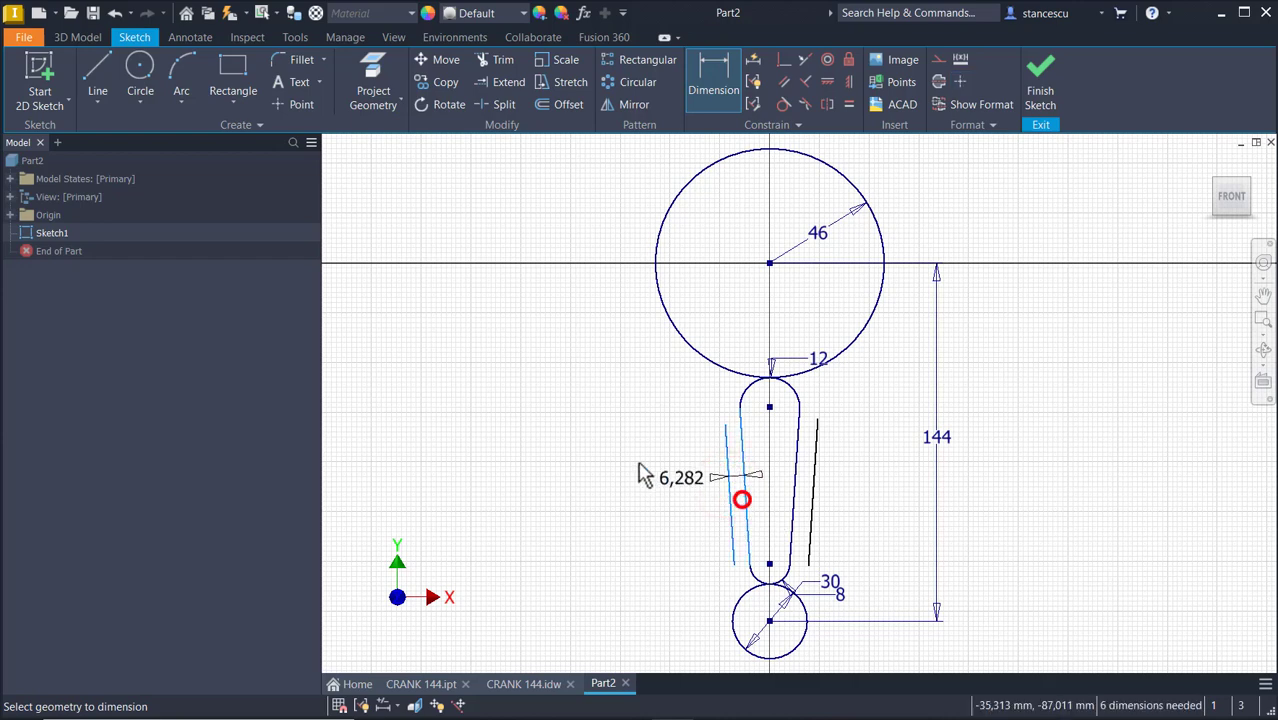
click(680, 487)
text(6)
key(Return)
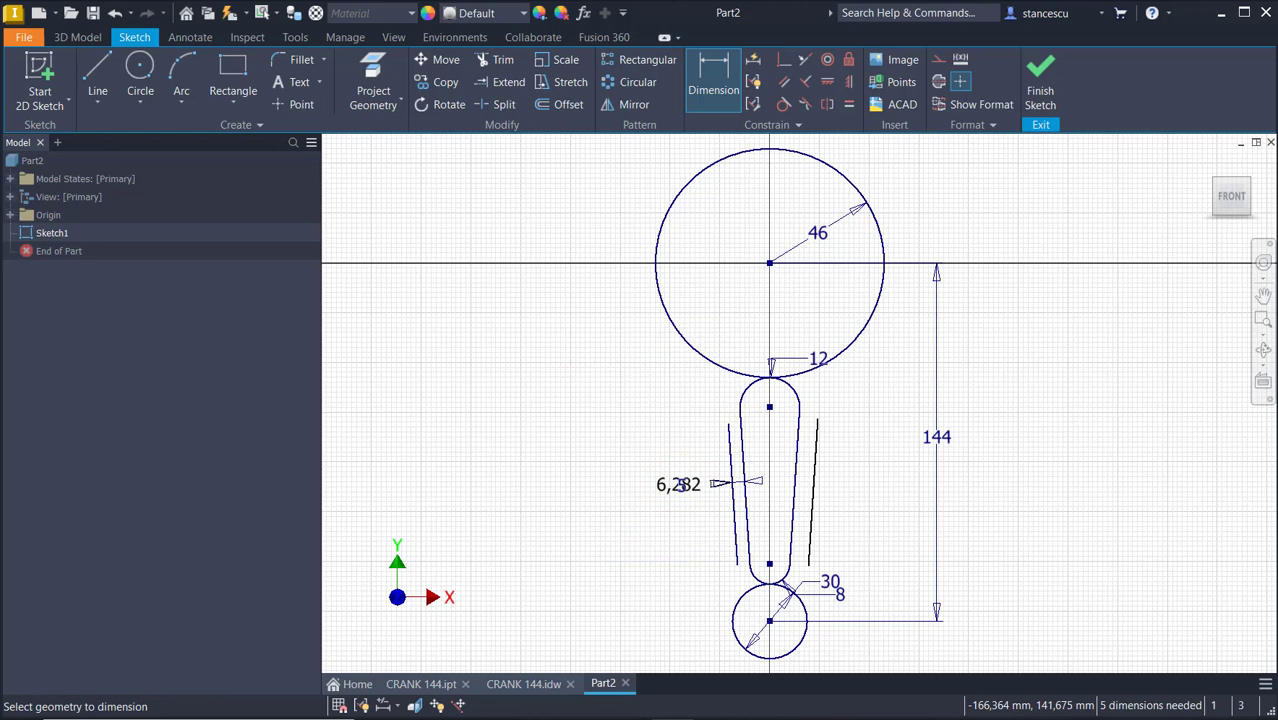
Dimension the right outer line from the slot's right side, linking its value to the left 5 mm dimension.
click(794, 437)
click(811, 445)
click(860, 509)
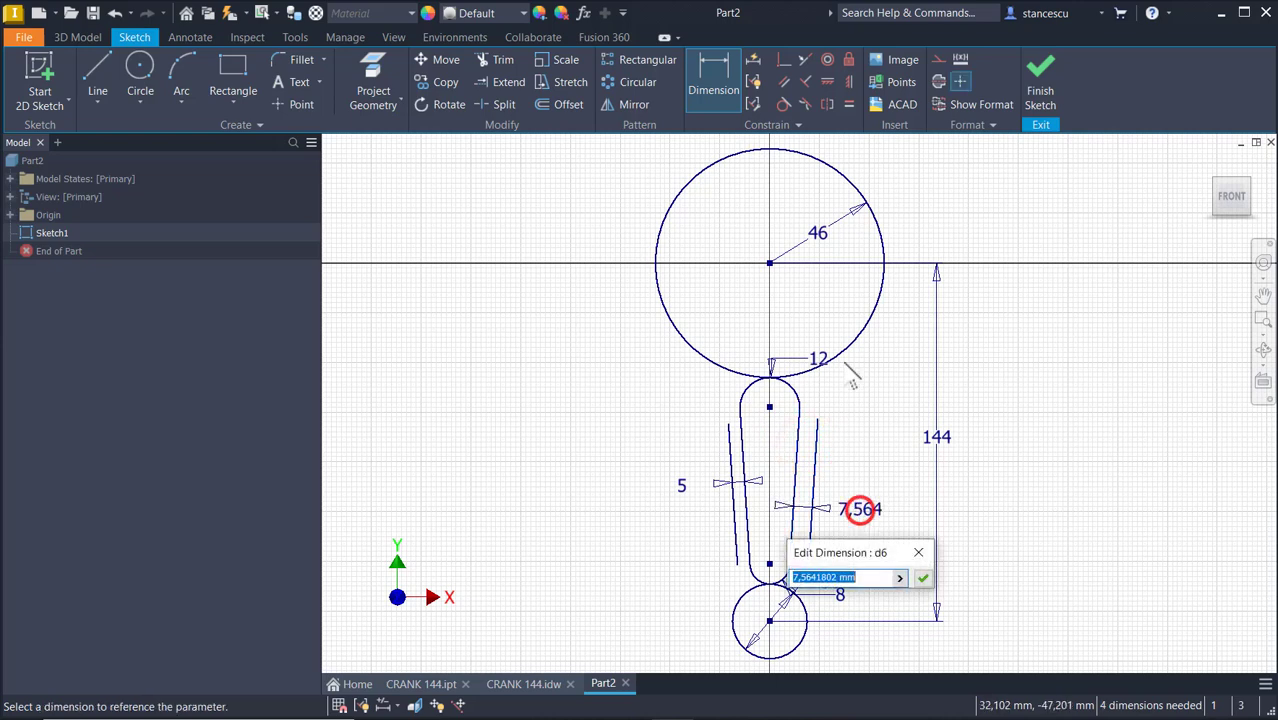
click(684, 492)
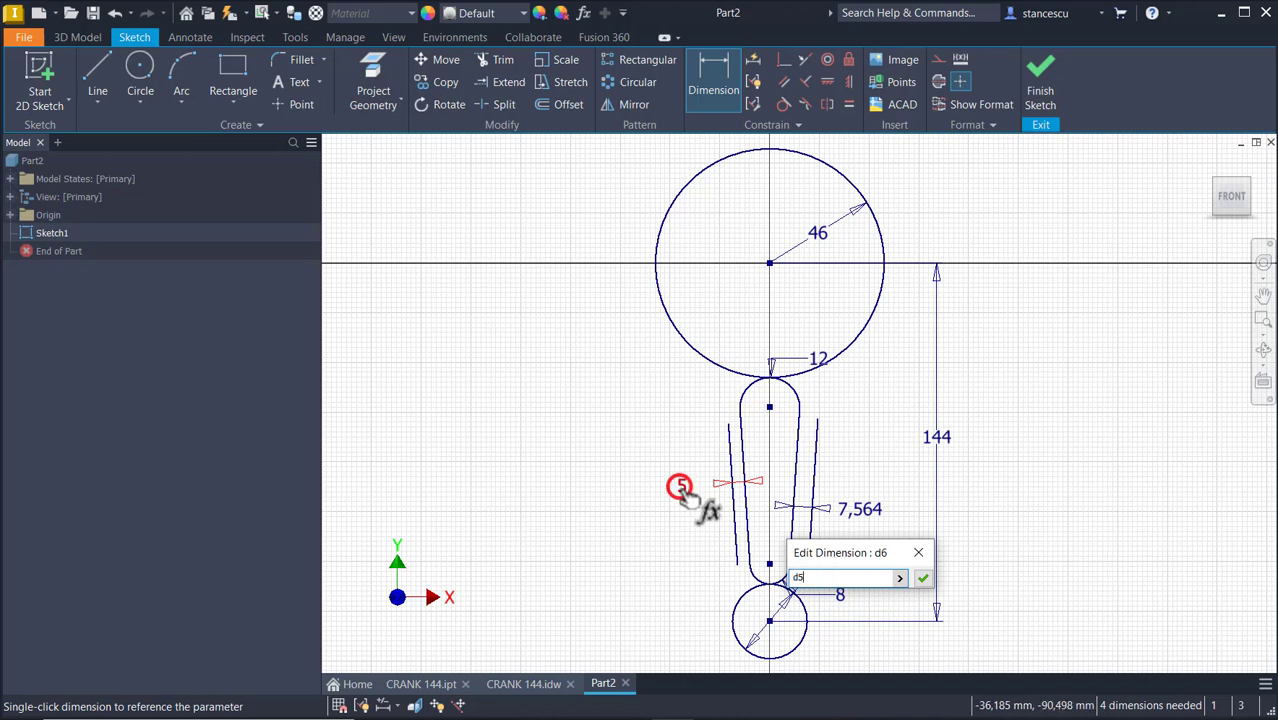
click(923, 579)
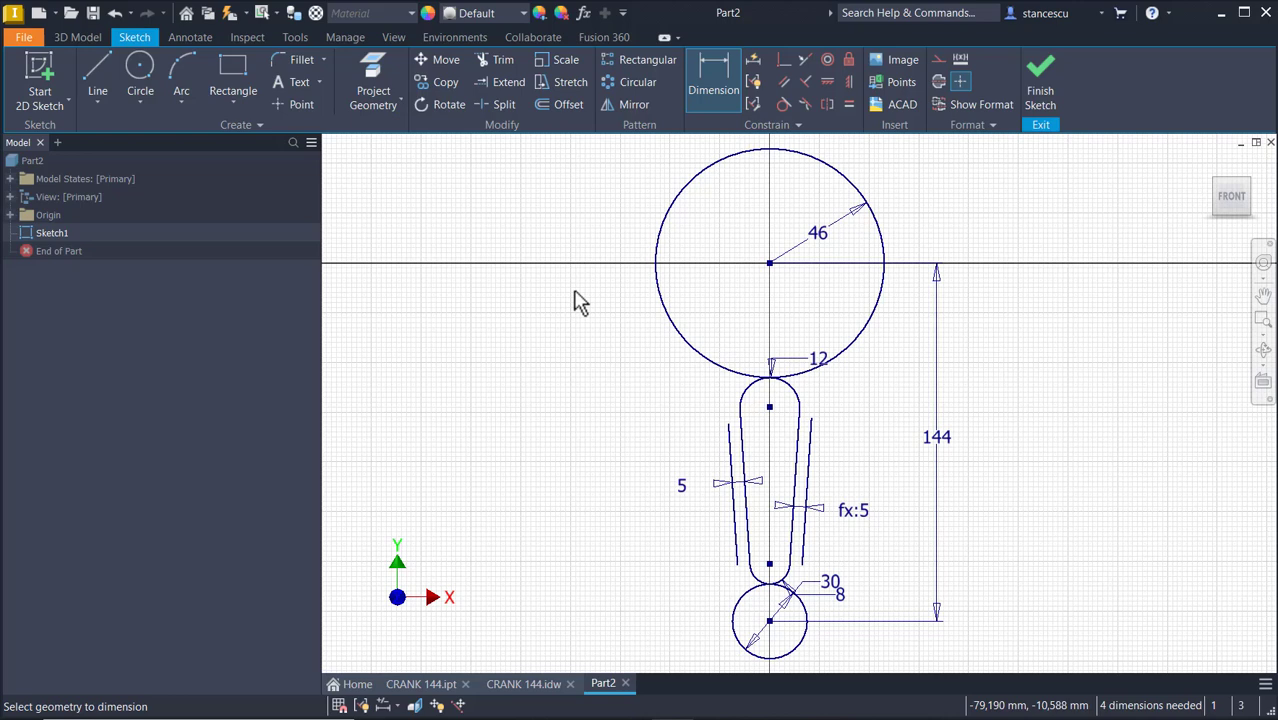
key(x)
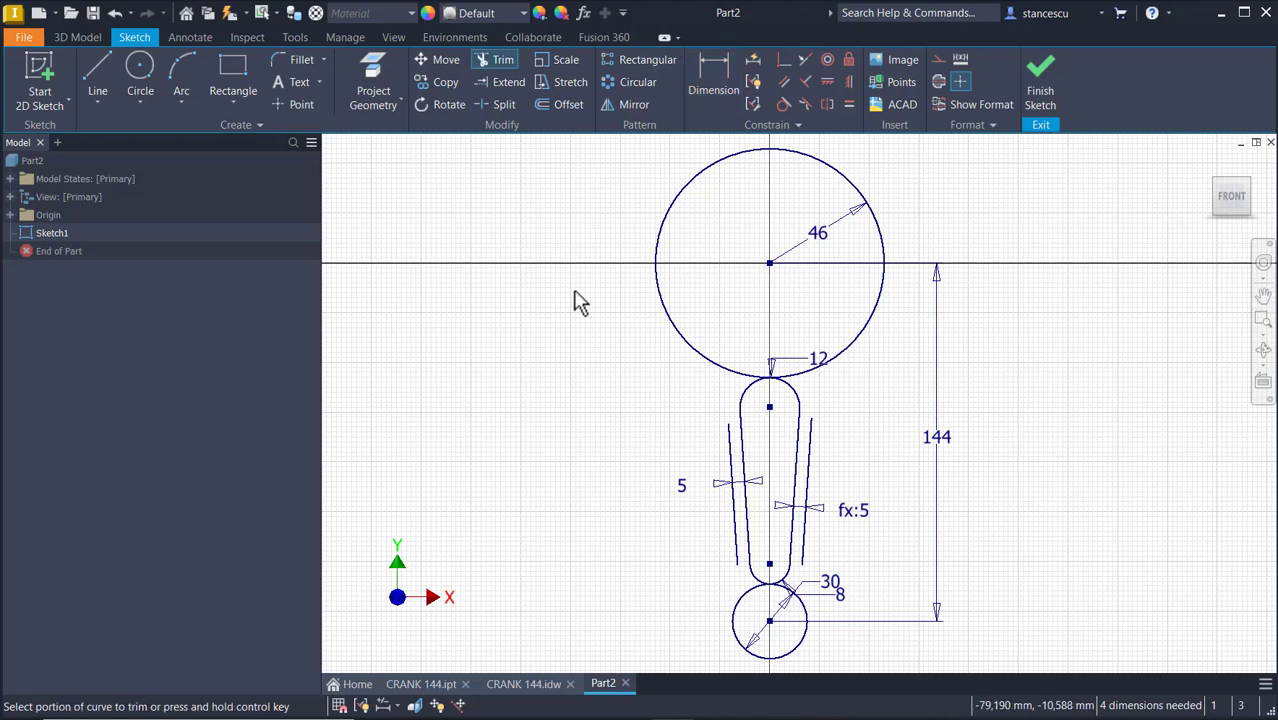
click(492, 69)
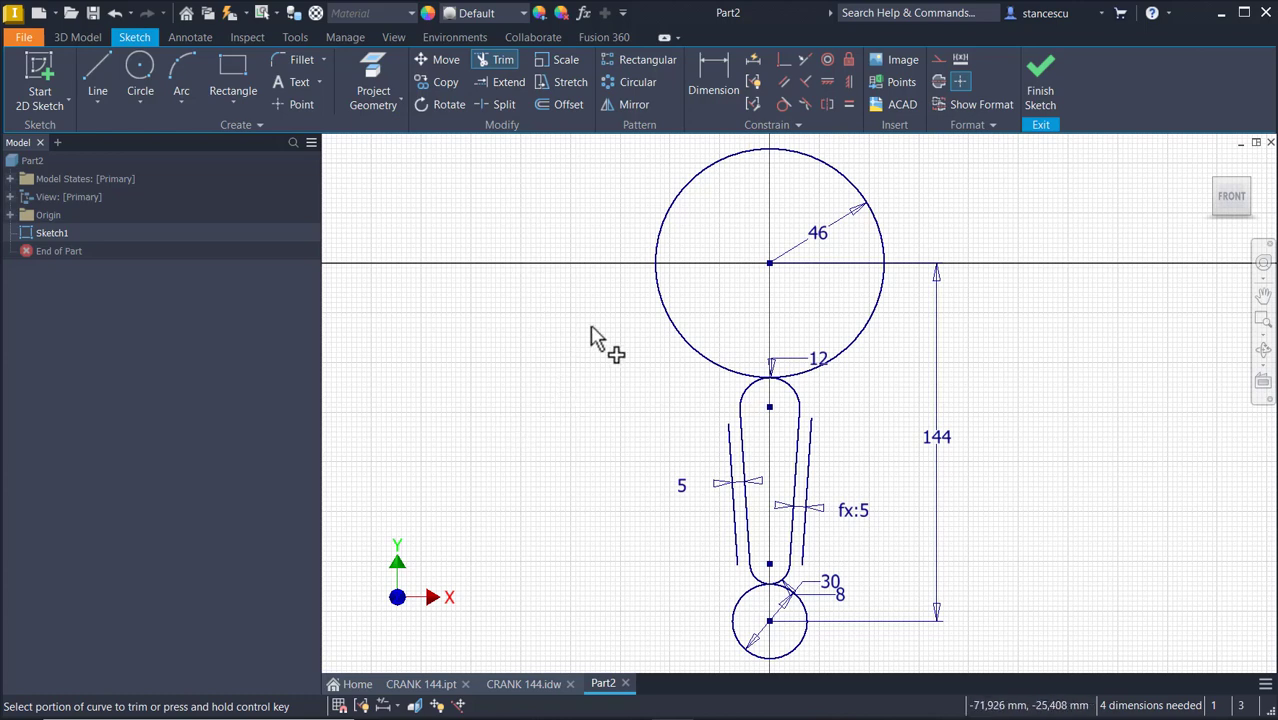
key(shift)
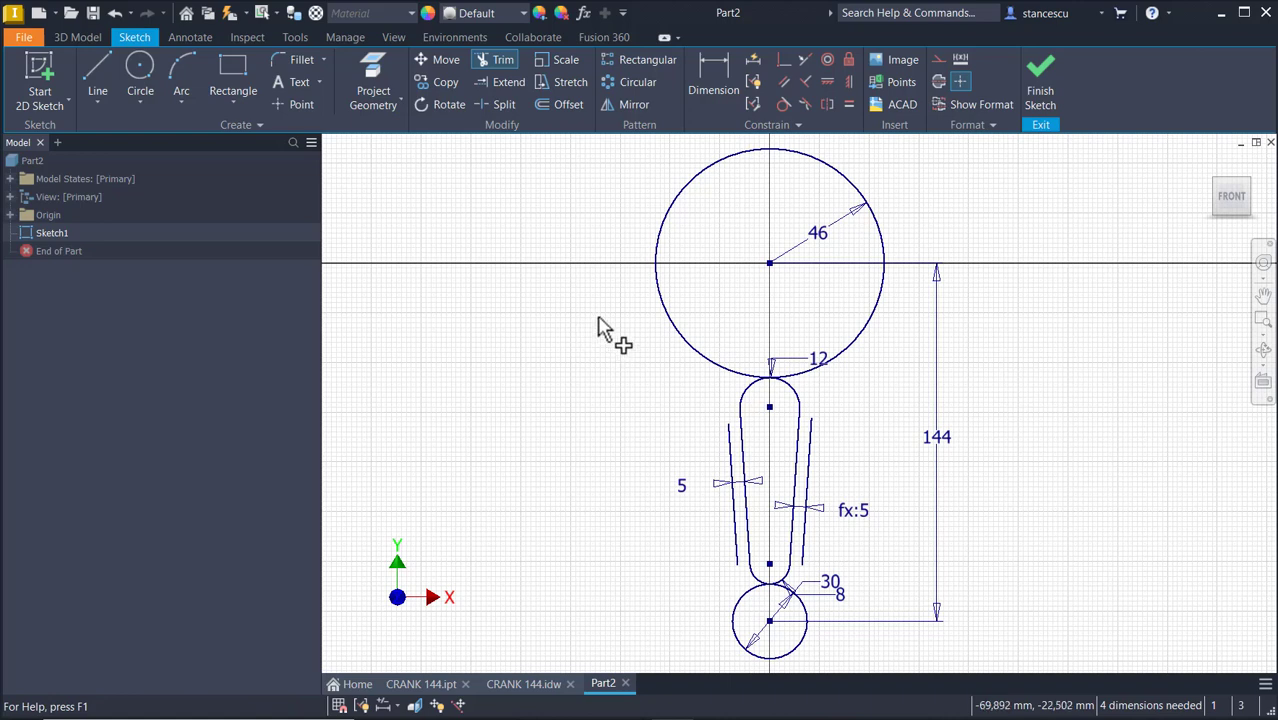
shift+click(736, 440)
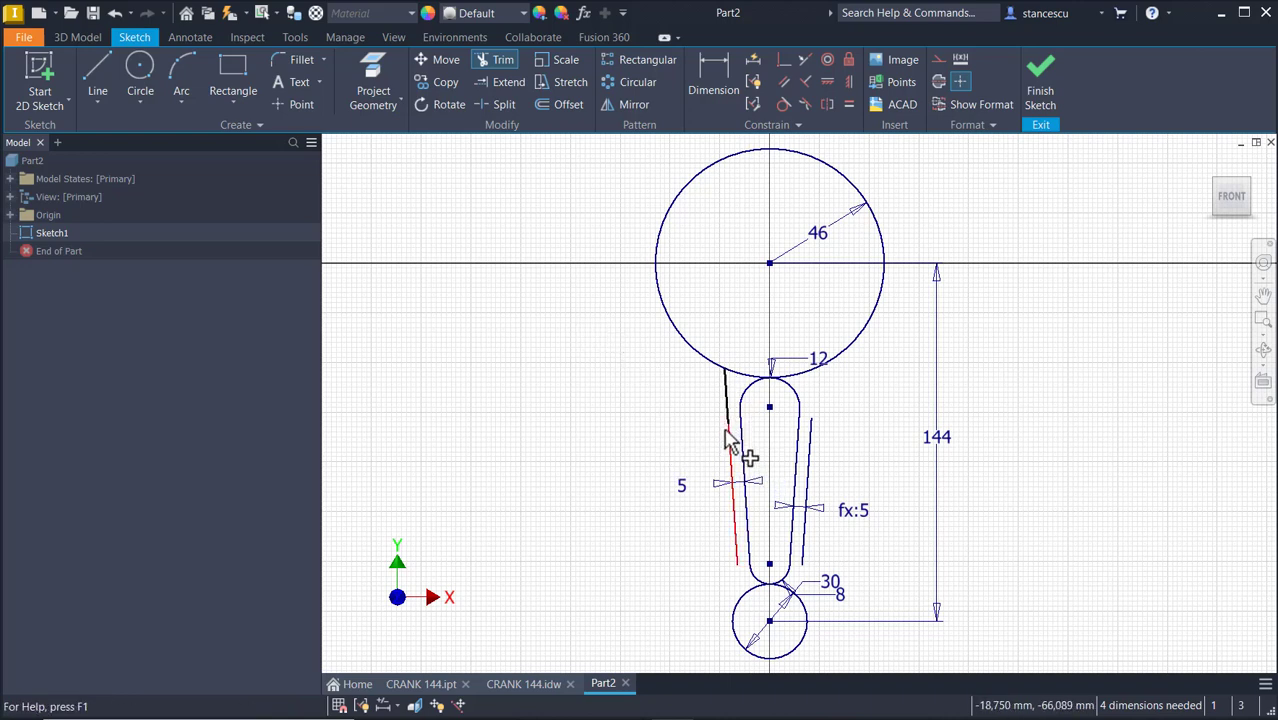
key(ctrl+z)
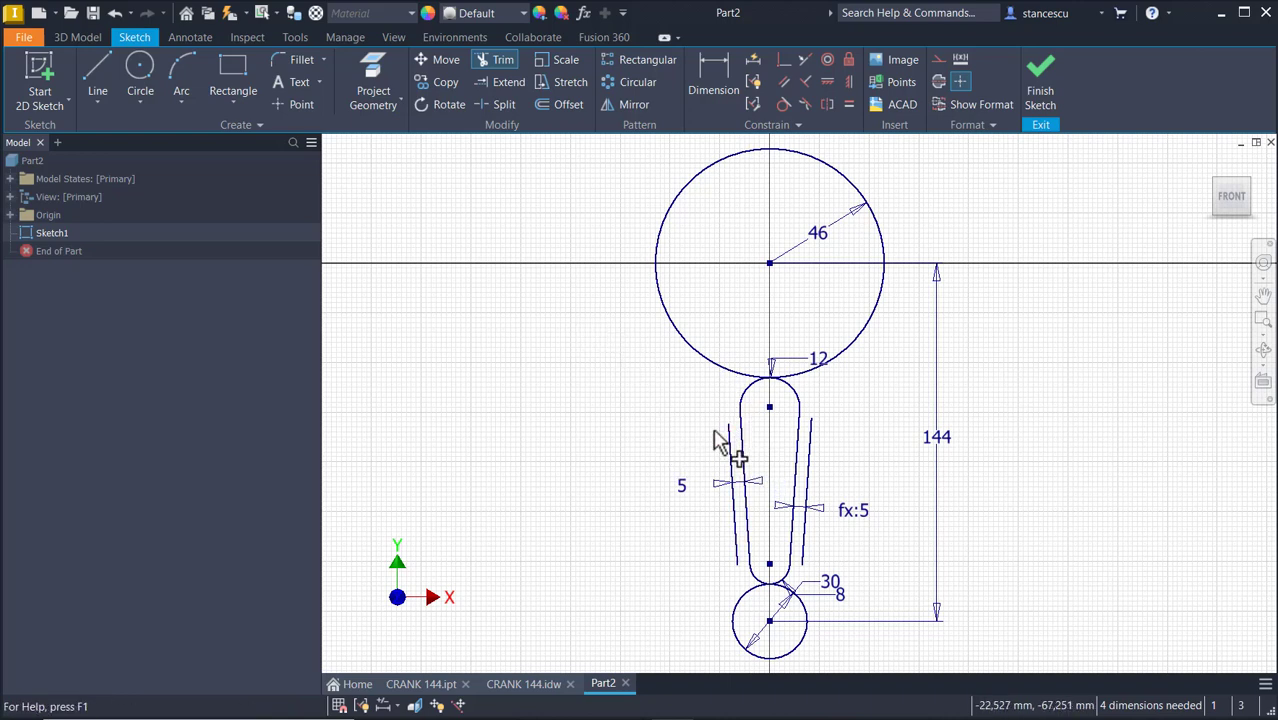
Extend both outer lines up to the 46 mm radius circle and down to the 30 mm diameter circle.
click(505, 59)
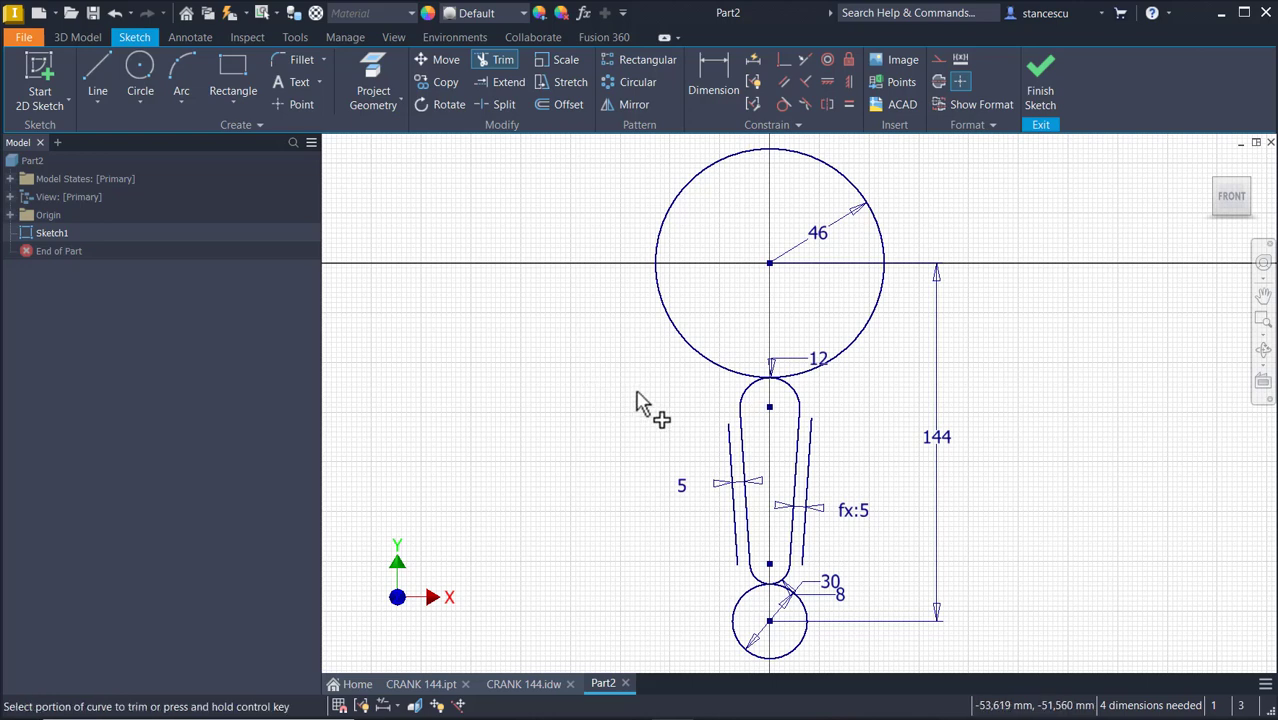
key(shift)
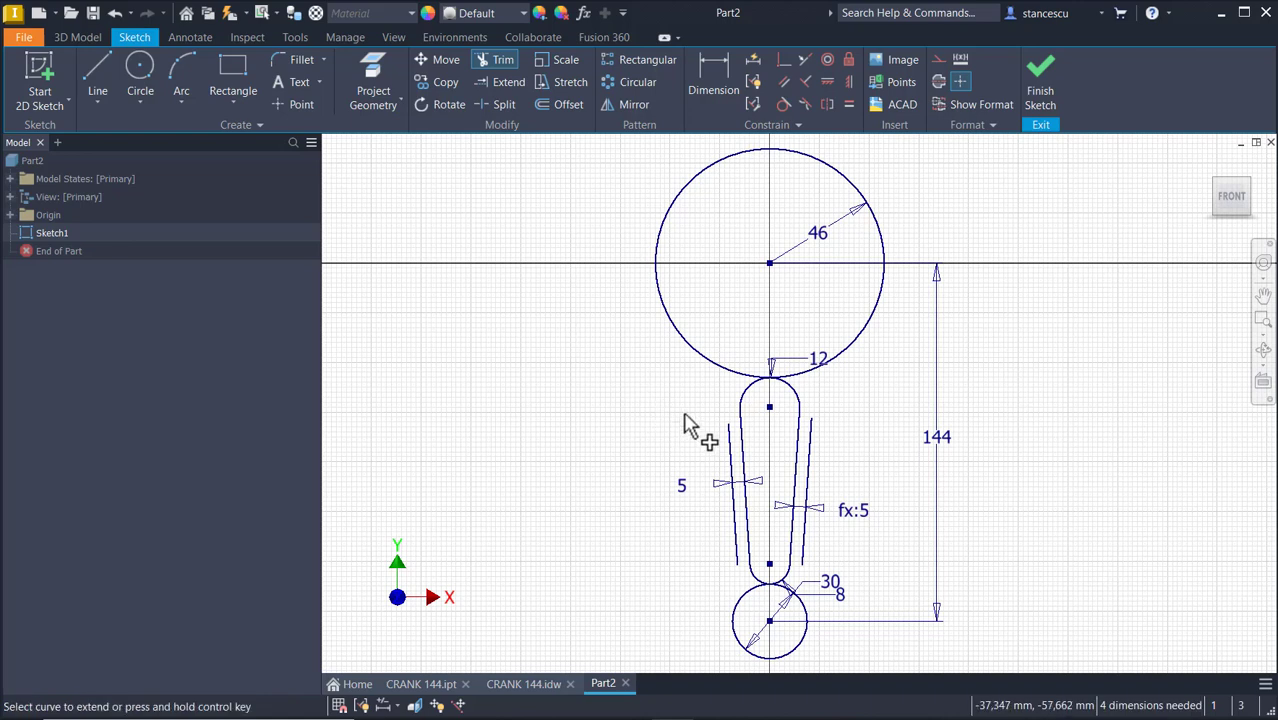
shift+click(727, 436)
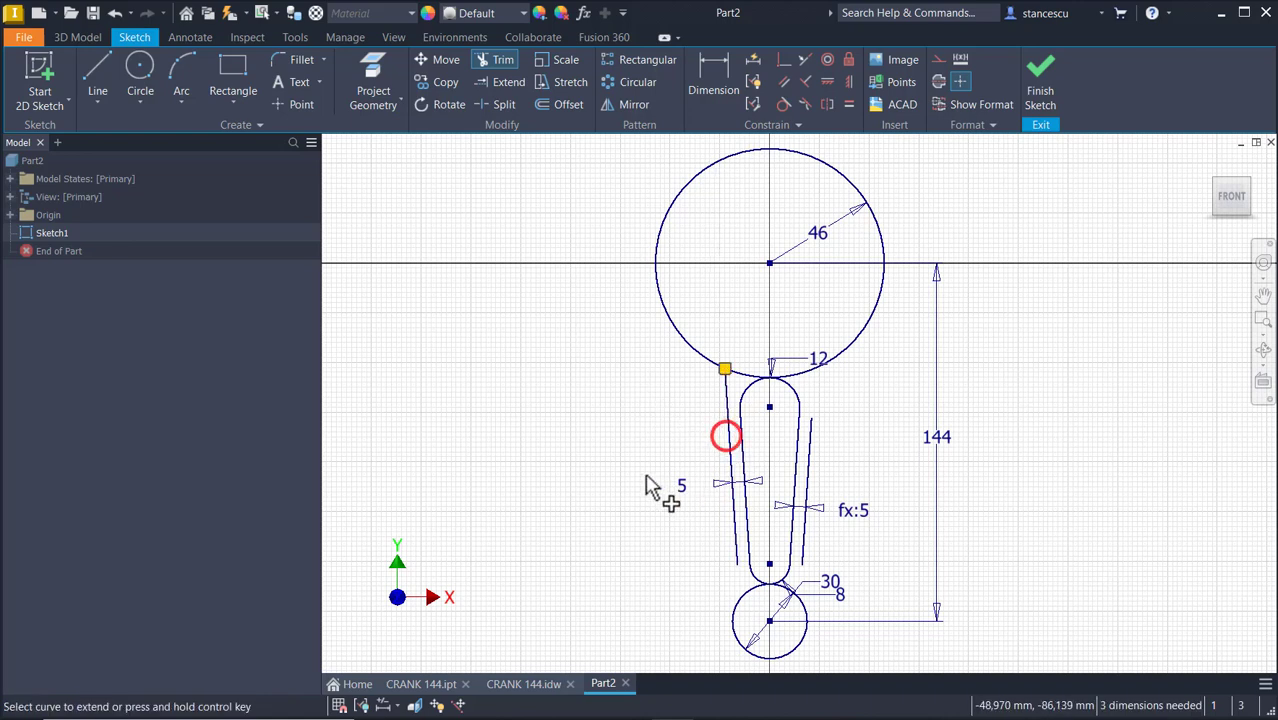
shift+click(814, 440)
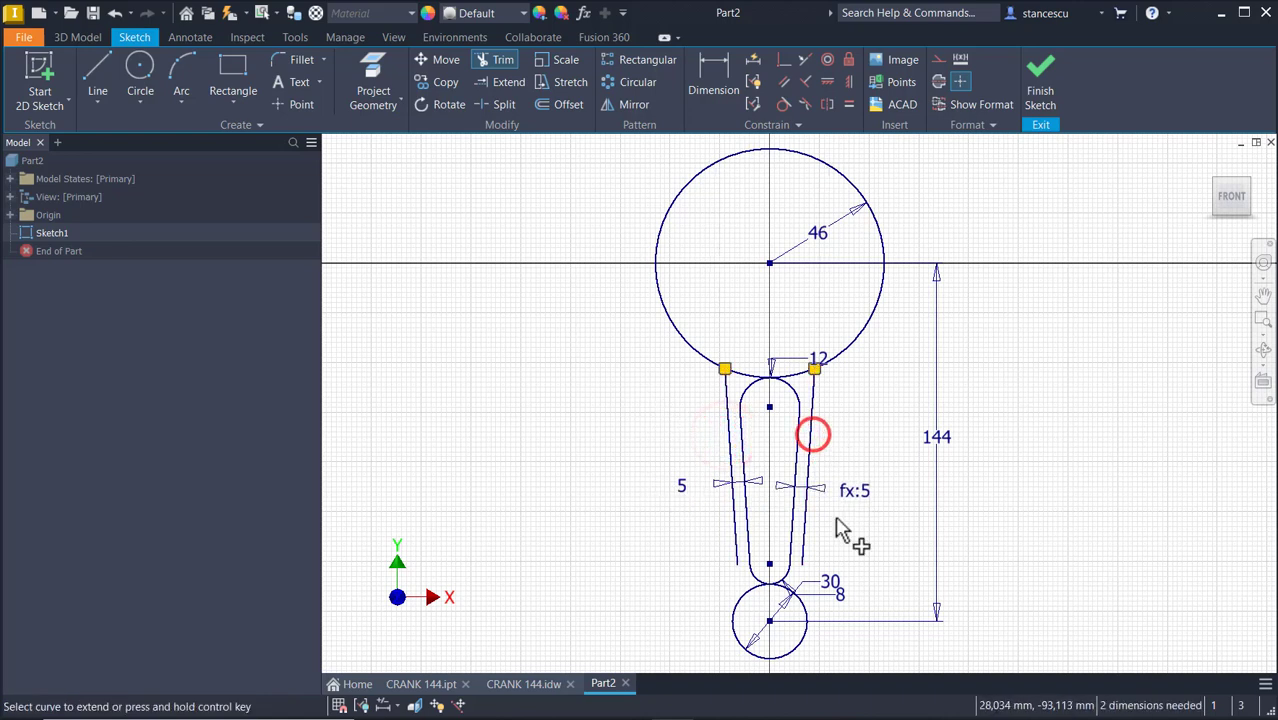
shift+click(737, 561)
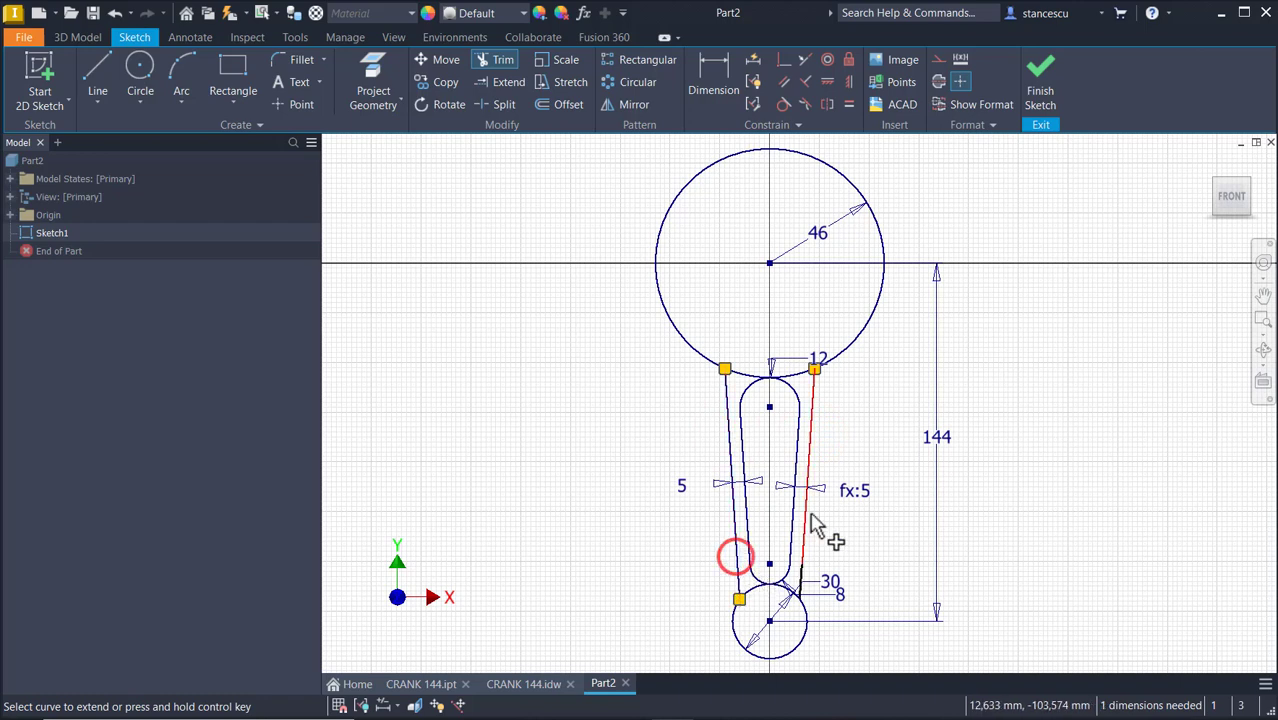
shift+click(805, 518)
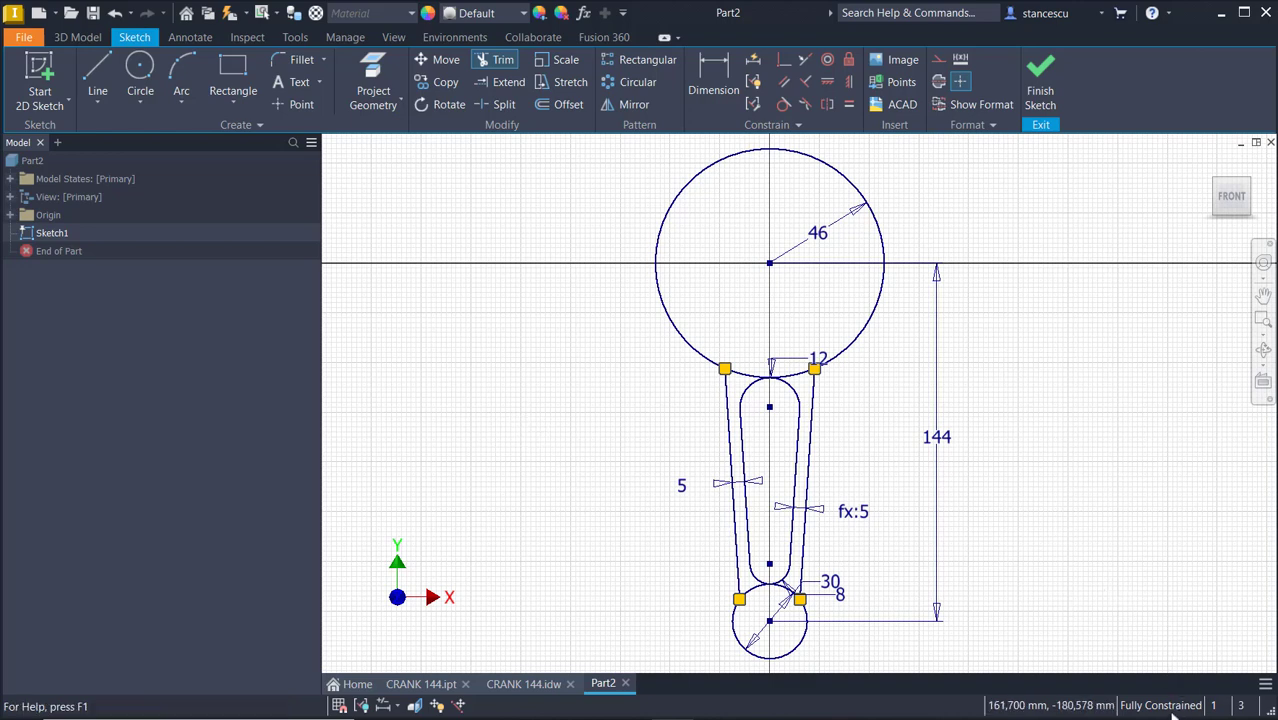
key(Escape)
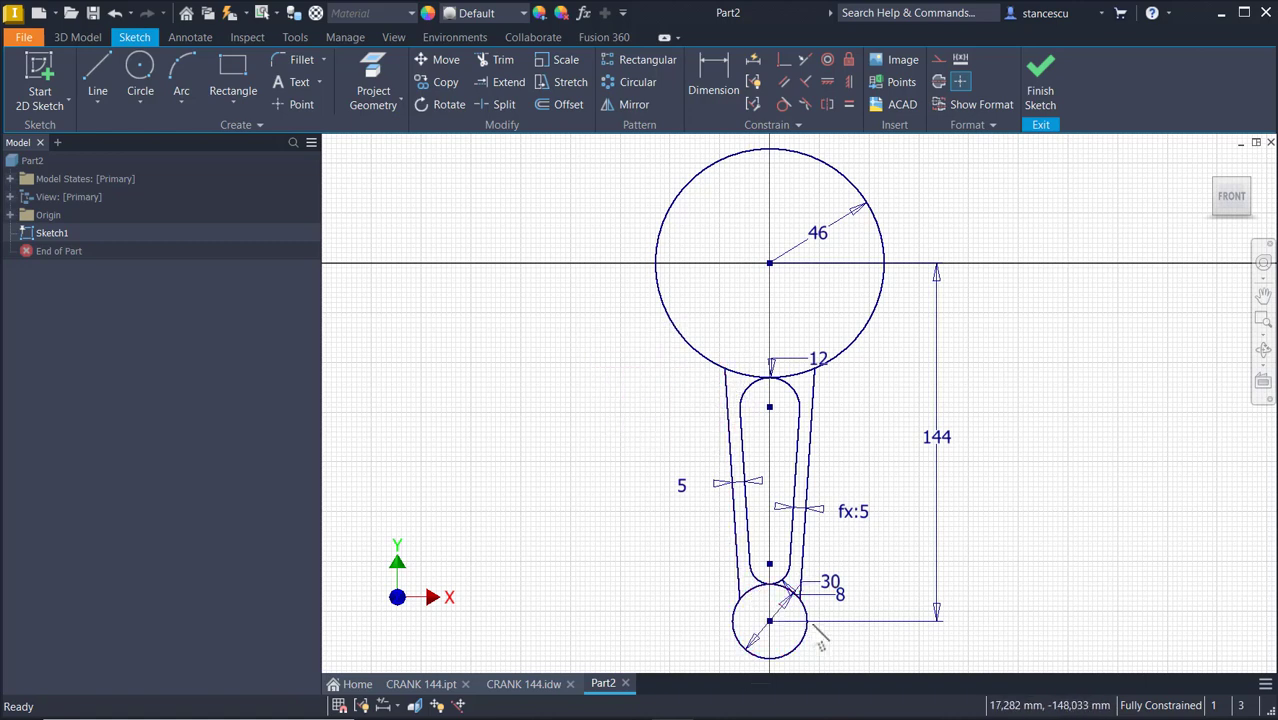
Trim both circles outside the two outer lines, keeping only the arcs that close the arm's ends.
click(500, 60)
click(662, 223)
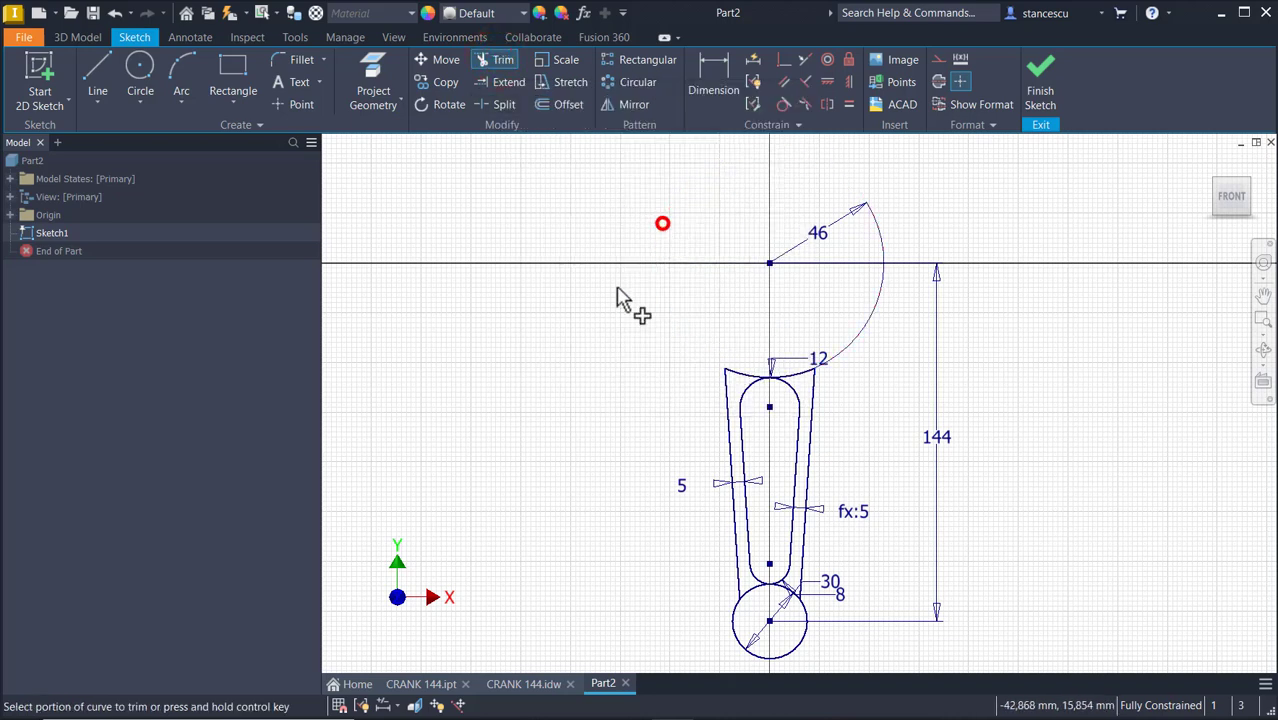
click(742, 634)
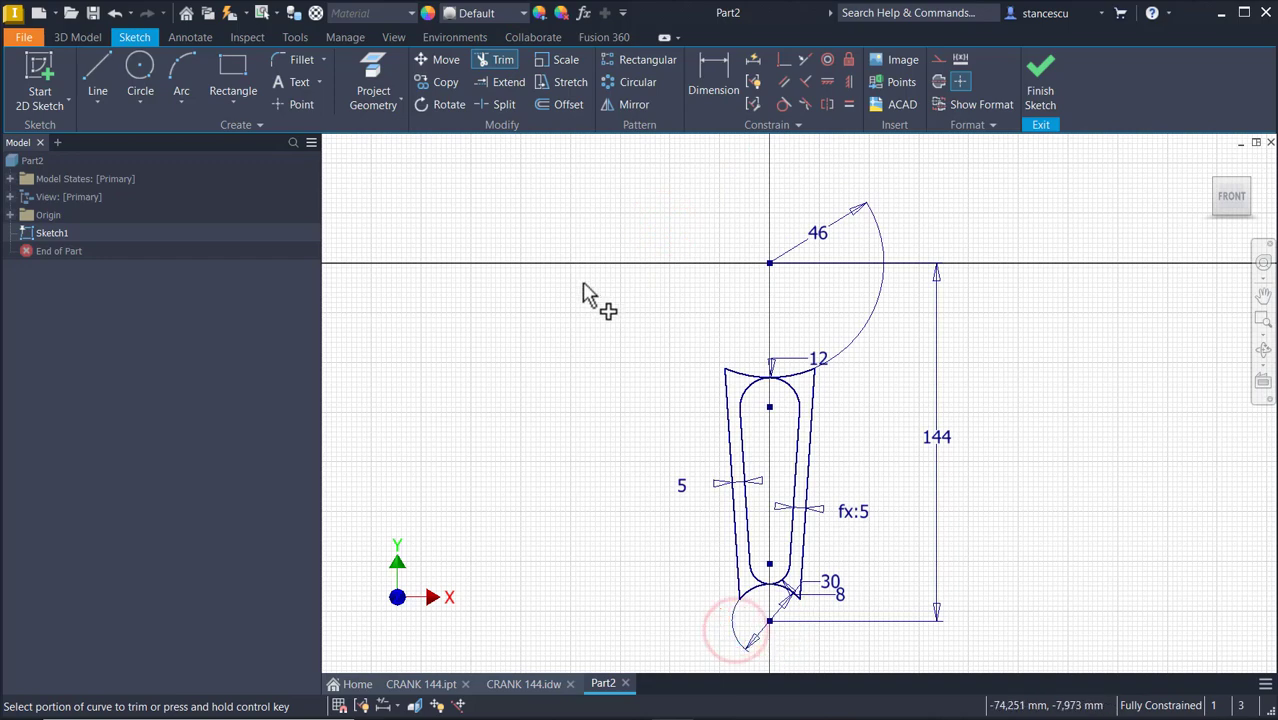
mouse_move(757, 486)
middle_down()
mouse_move(750, 274)
mouse_move(747, 346)
middle_up()
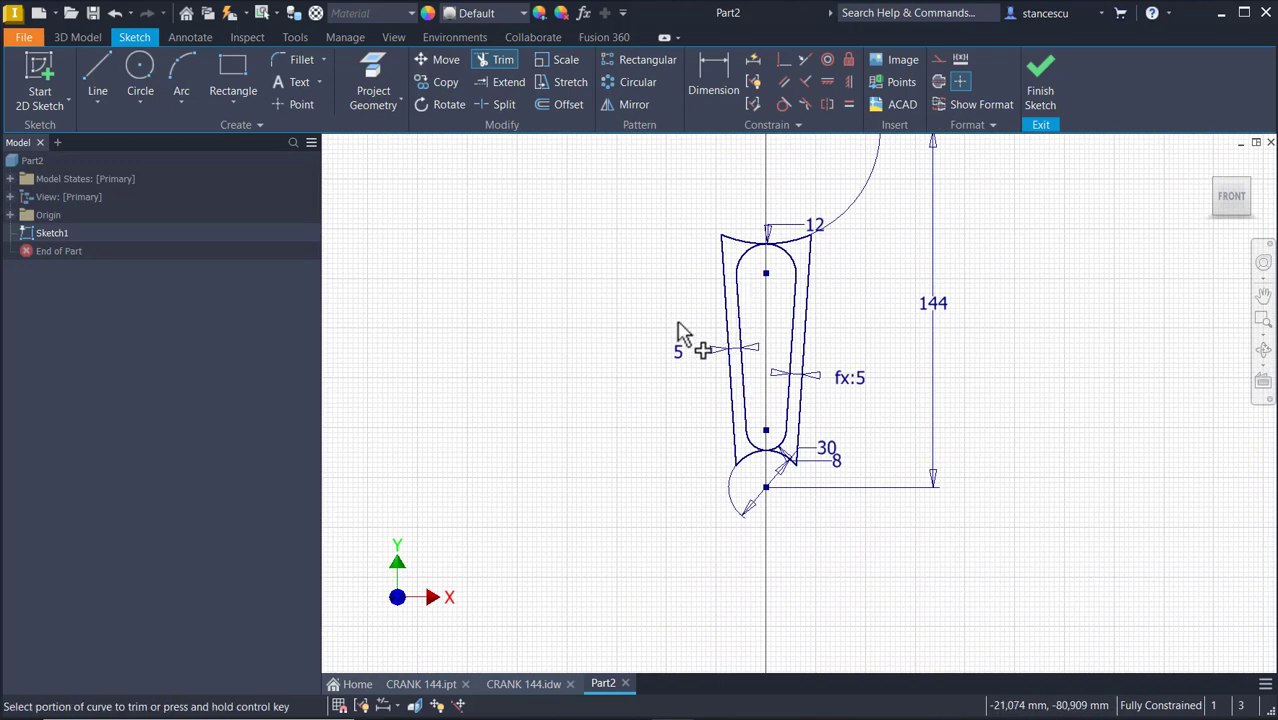
scroll(679, 330, up, 2)
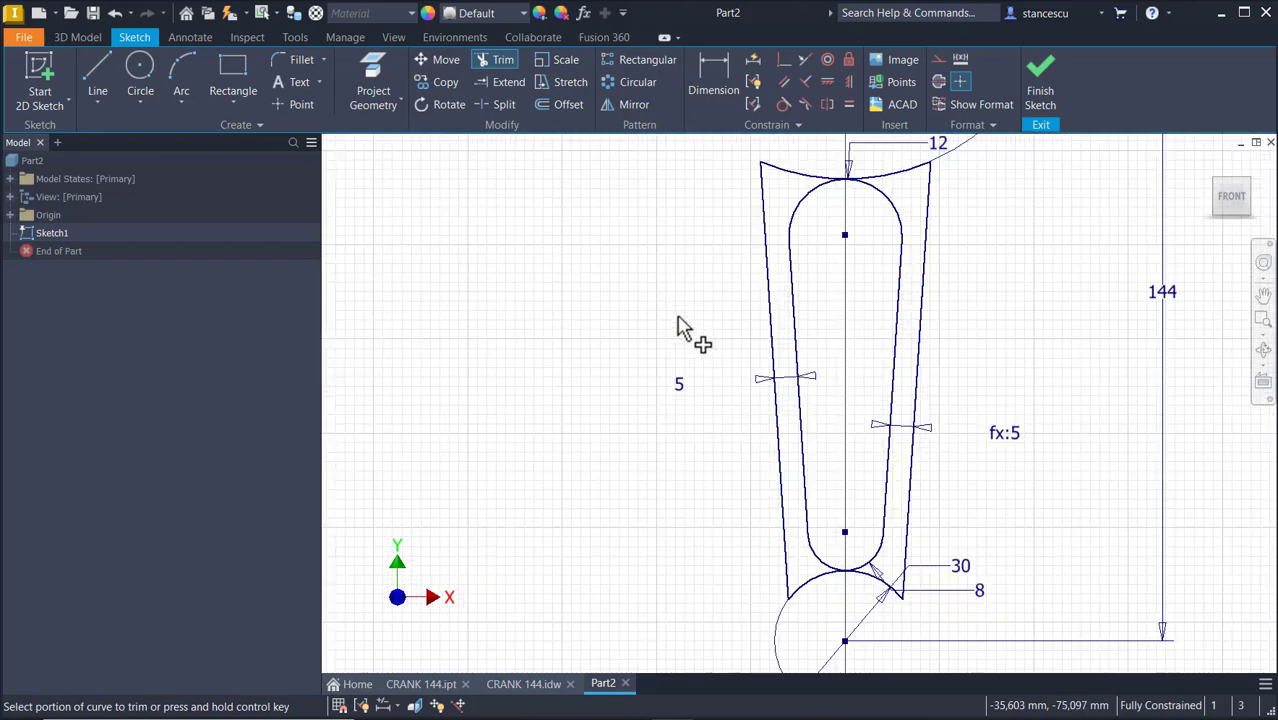
mouse_move(750, 362)
middle_down()
mouse_move(685, 359)
mouse_move(682, 376)
middle_up()
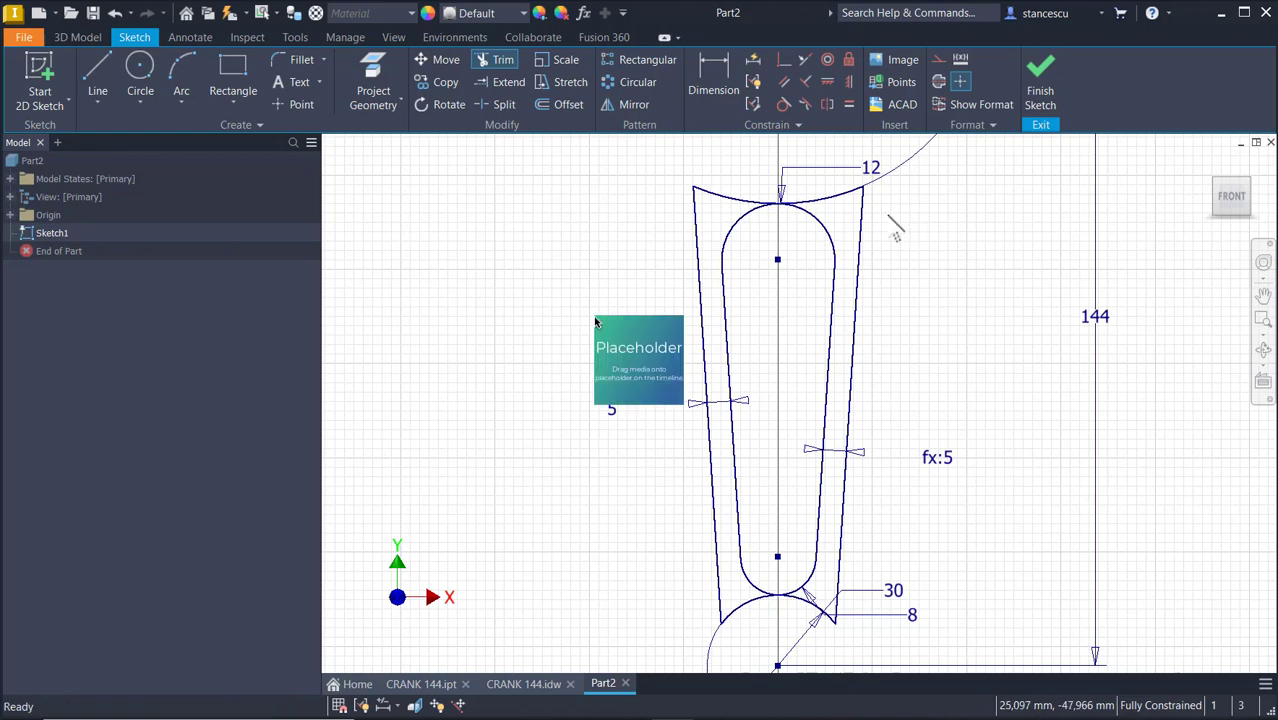
key(Escape)
Convert the inner tapered slot outline to construction geometry and finish the sketch.
drag(826, 214, 733, 591)
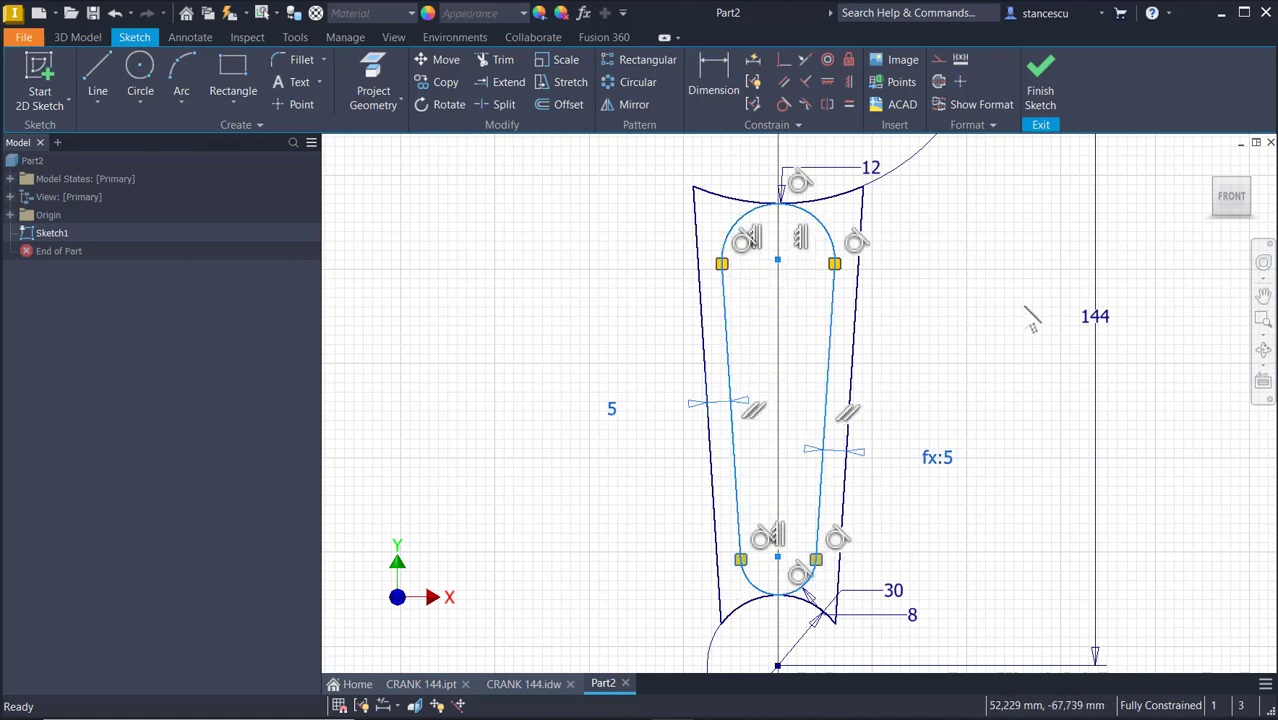
click(938, 59)
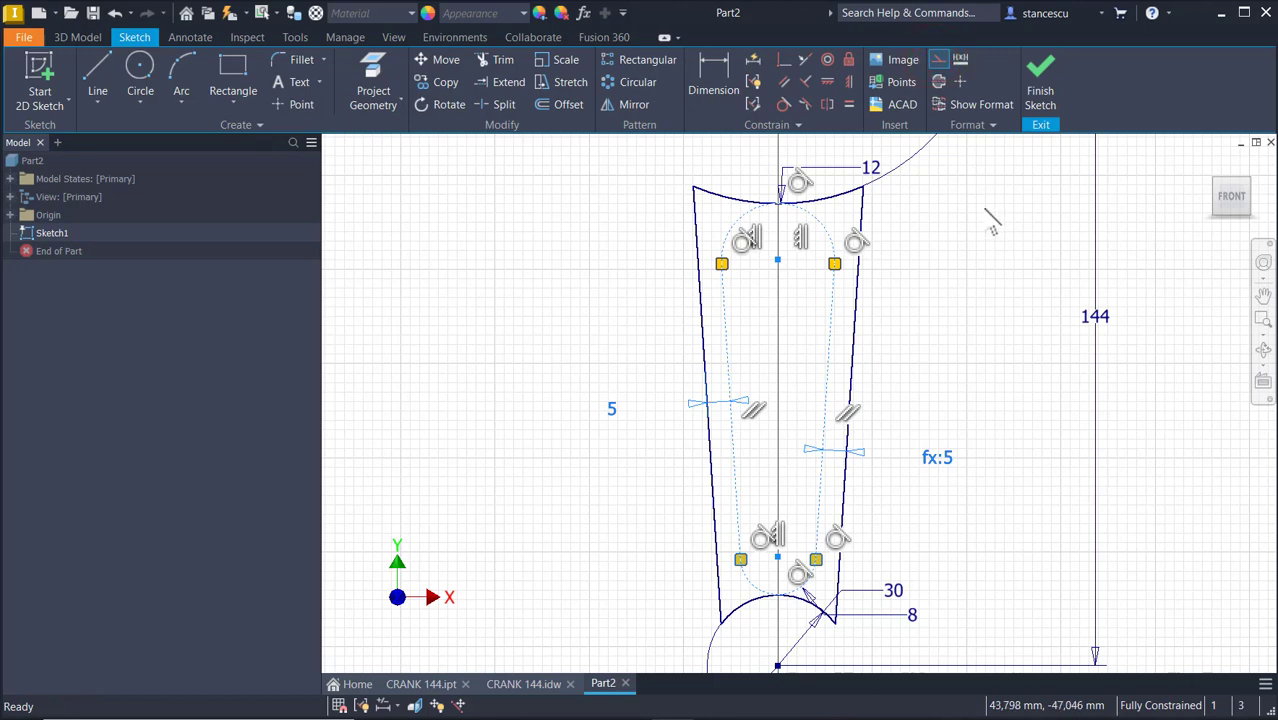
click(985, 209)
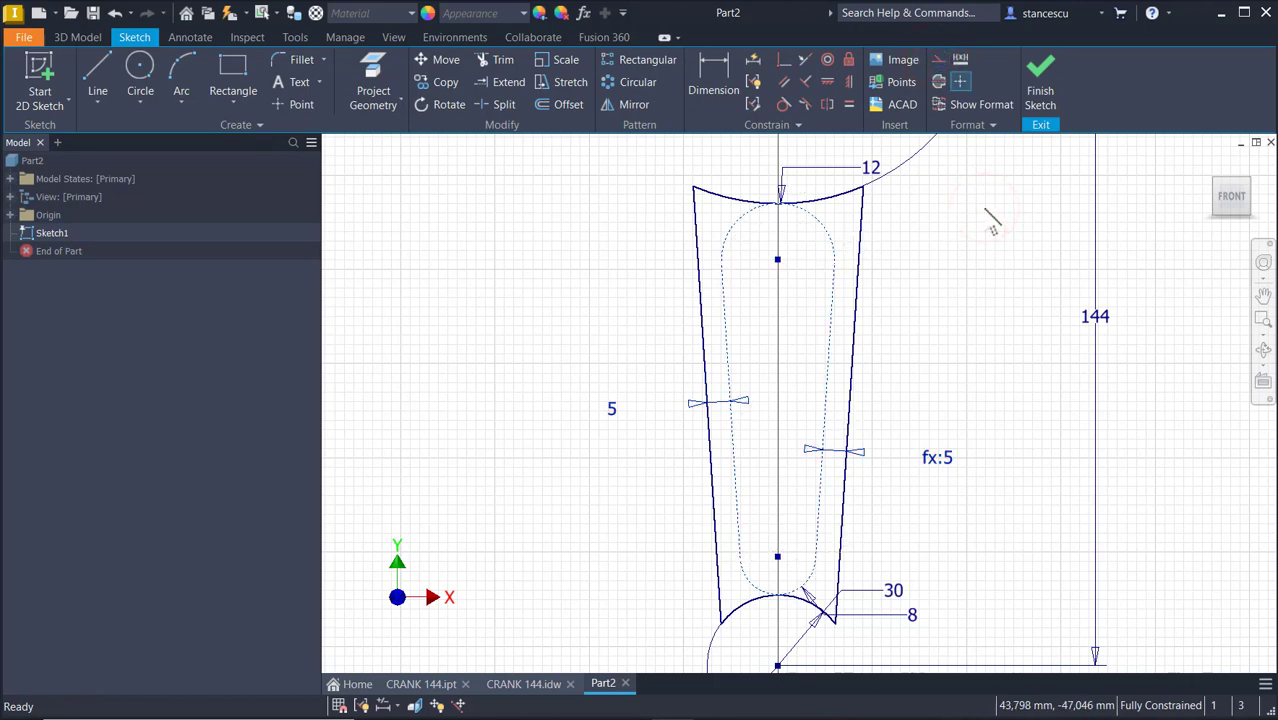
click(1040, 98)
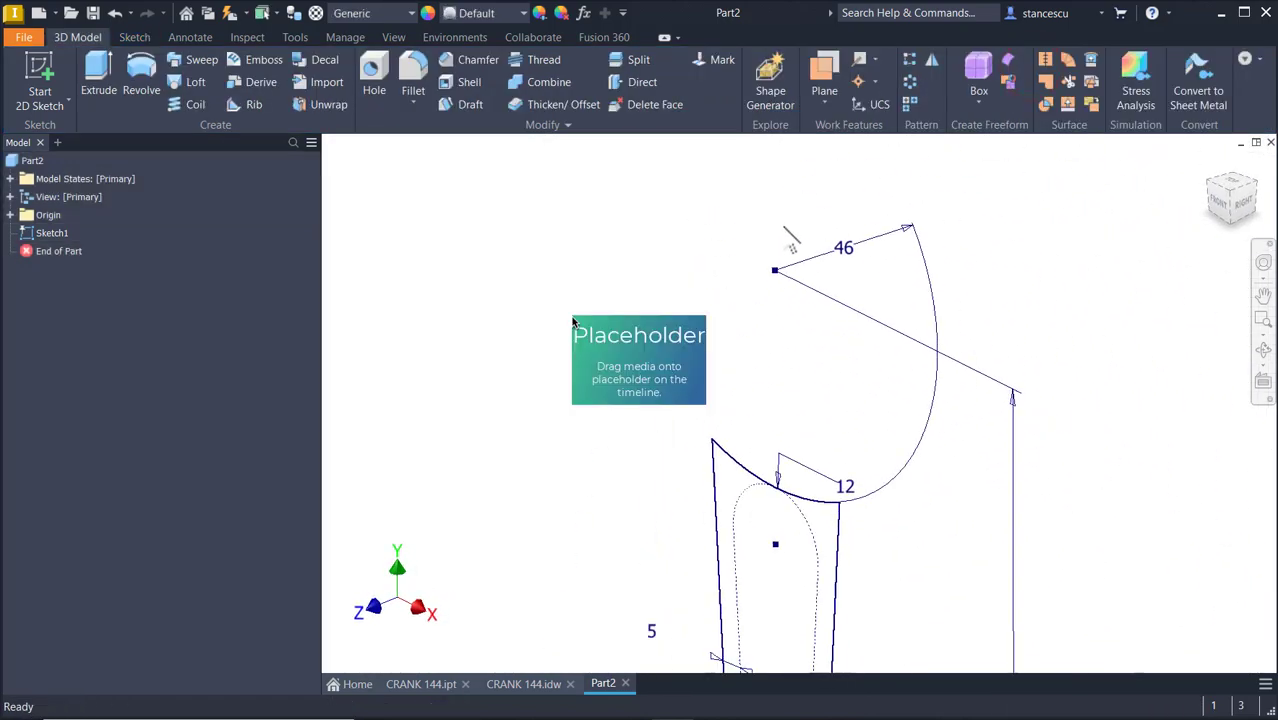
Hide the dimensions of the finished arm sketch in the part.
right_click(45, 233)
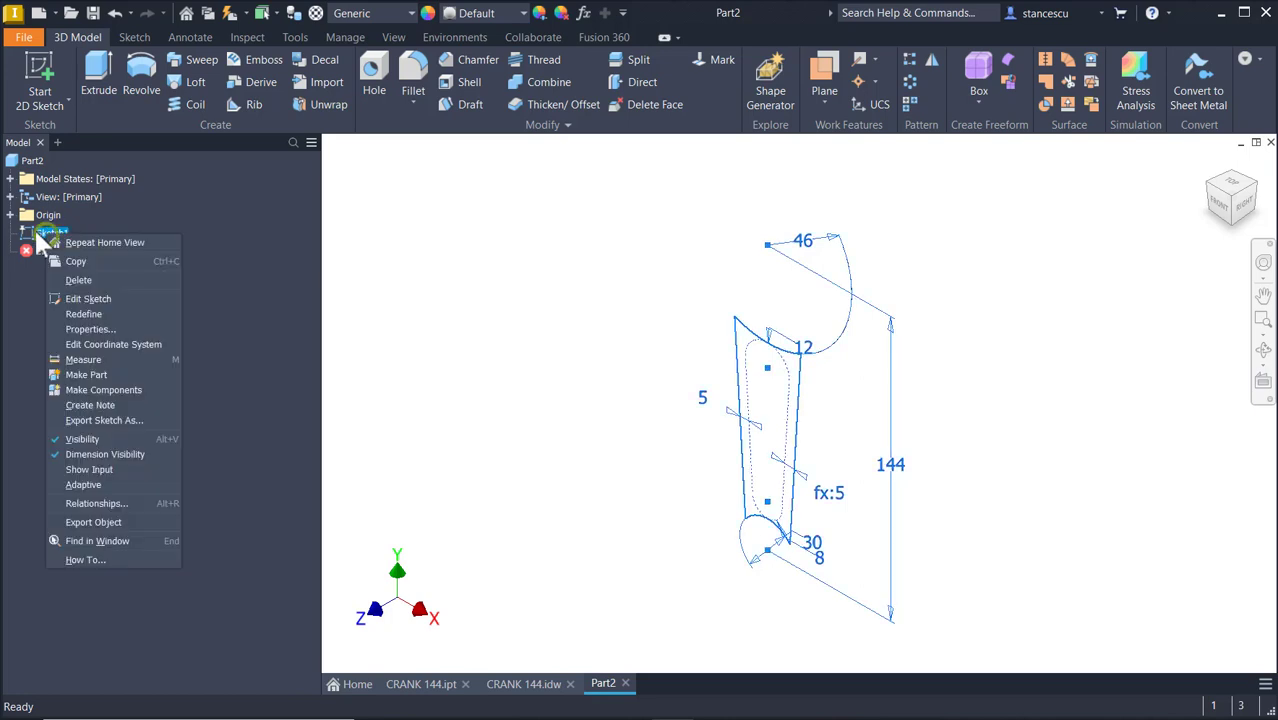
click(73, 455)
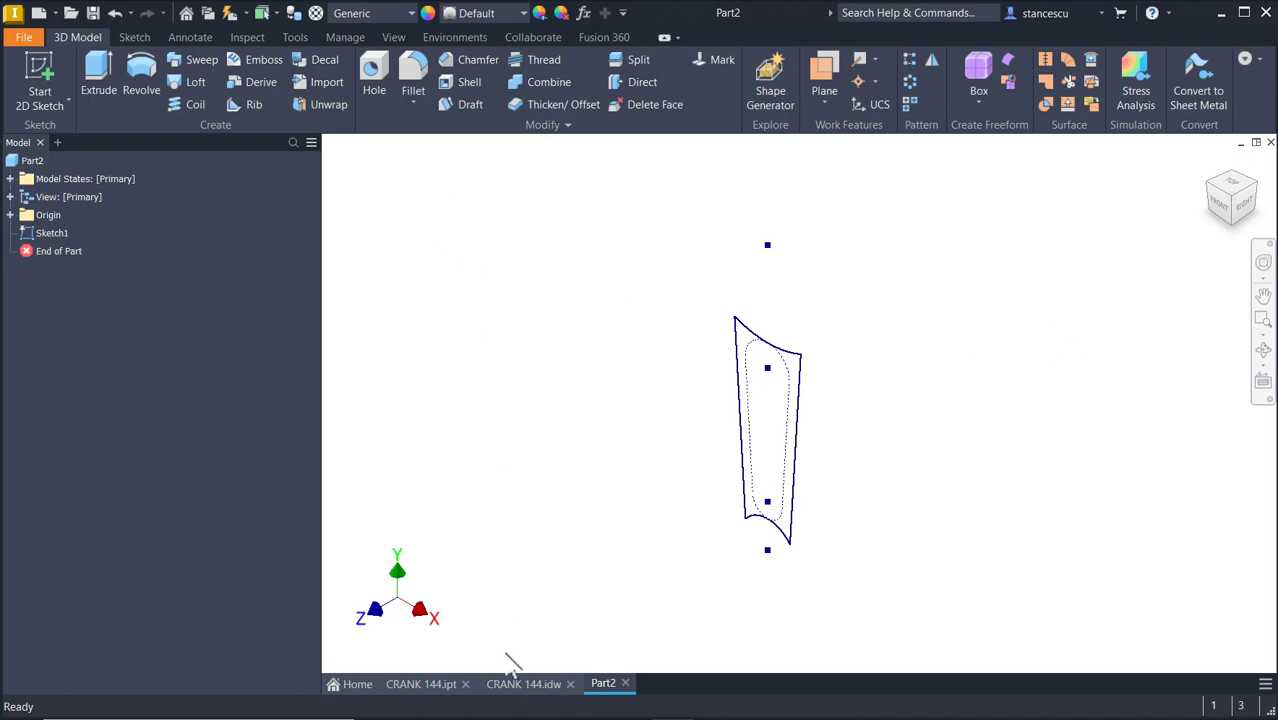
Switch to the CRANK 144 drawing and examine the arm's side profile, its section and the isometric view.
click(508, 685)
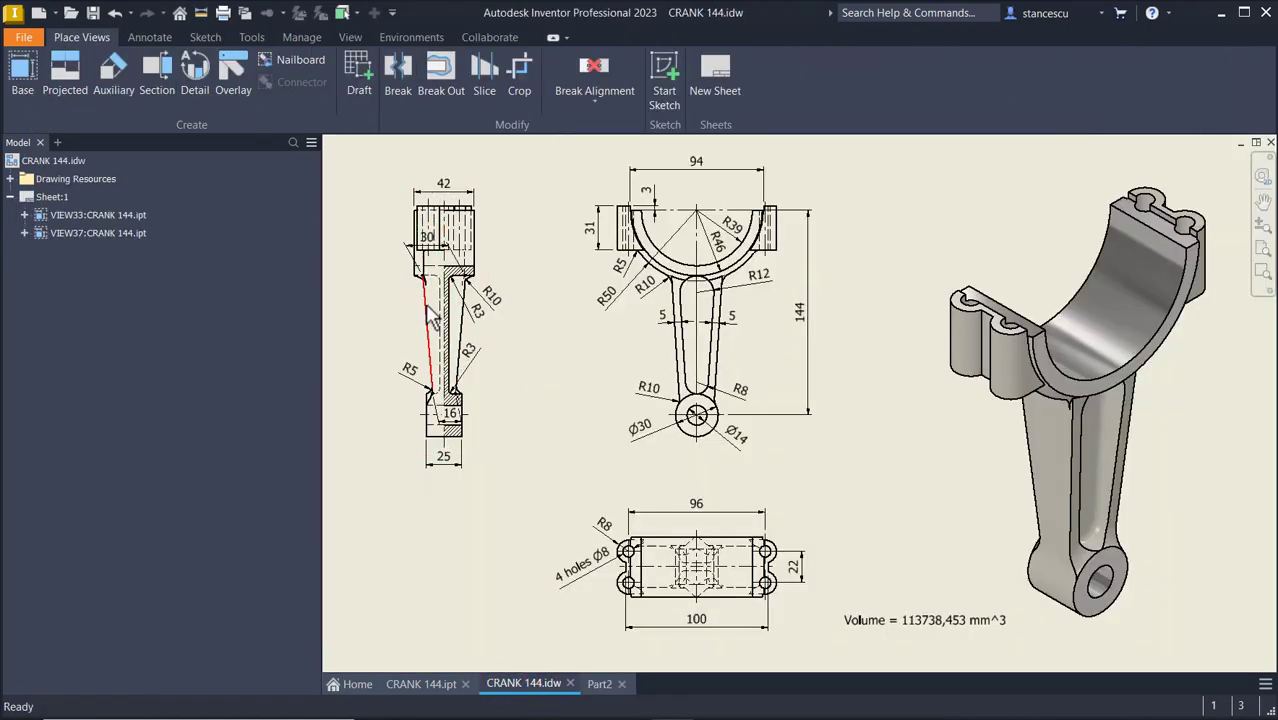
scroll(440, 325, down, 3)
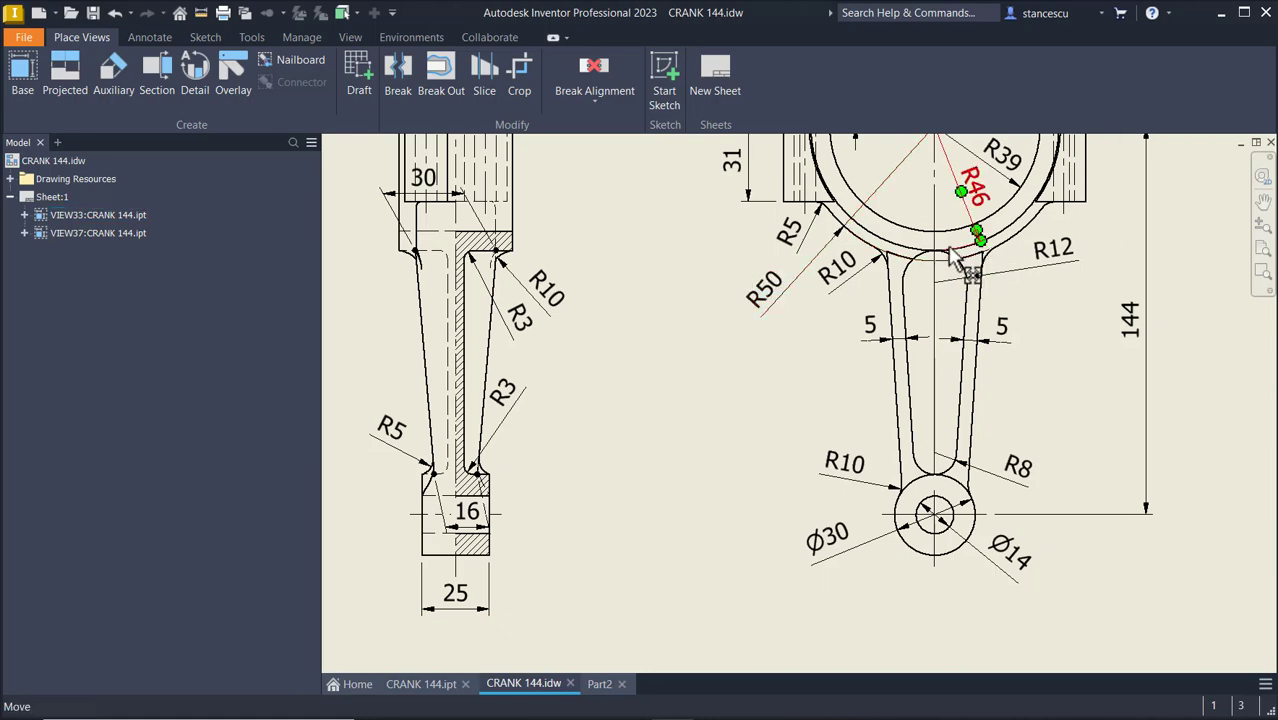
middle_drag(930, 431, 287, 404)
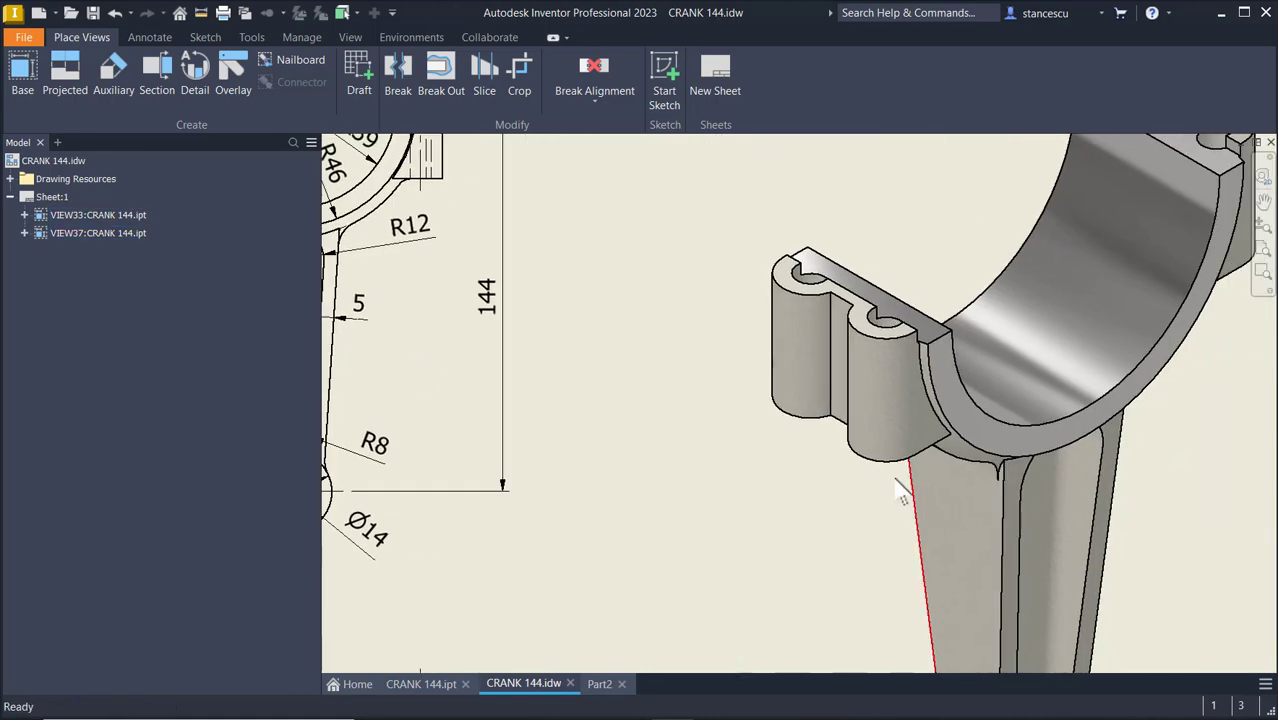
middle_drag(892, 441, 756, 165)
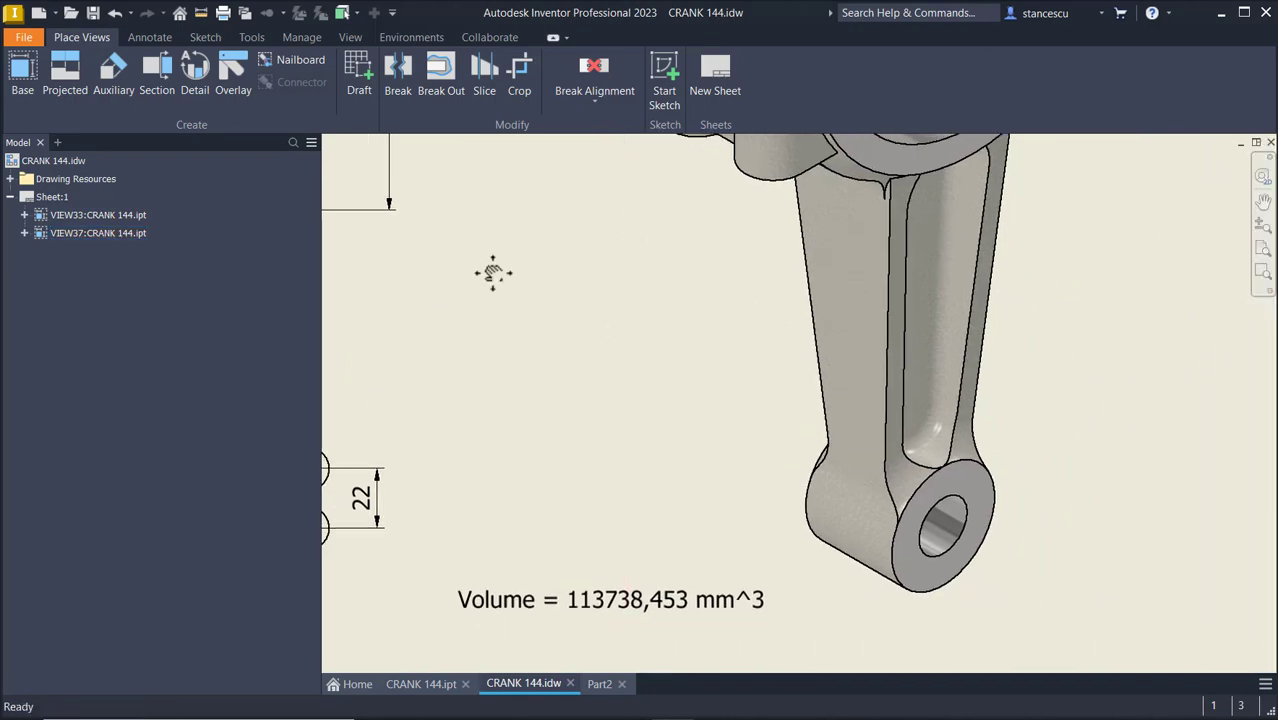
middle_drag(445, 280, 1098, 414)
mouse_move(773, 241)
middle_down()
mouse_move(1088, 360)
mouse_move(890, 414)
mouse_move(900, 408)
mouse_move(907, 484)
middle_up()
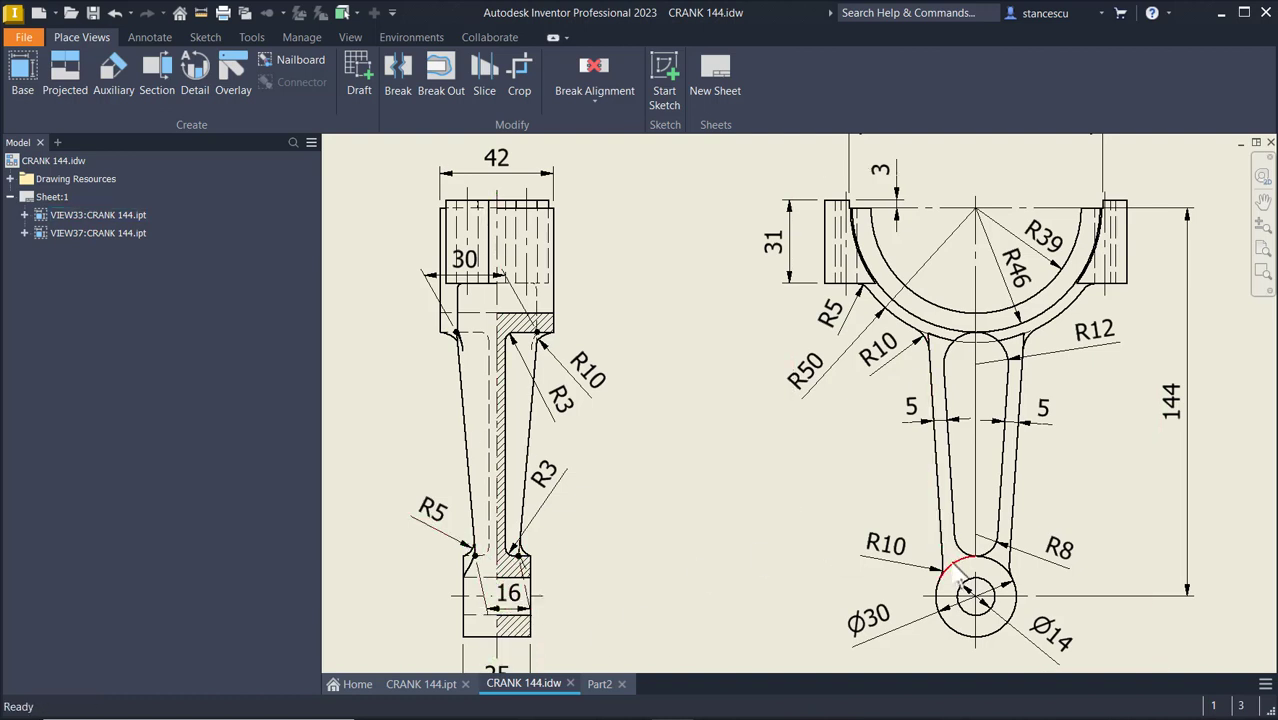
click(976, 553)
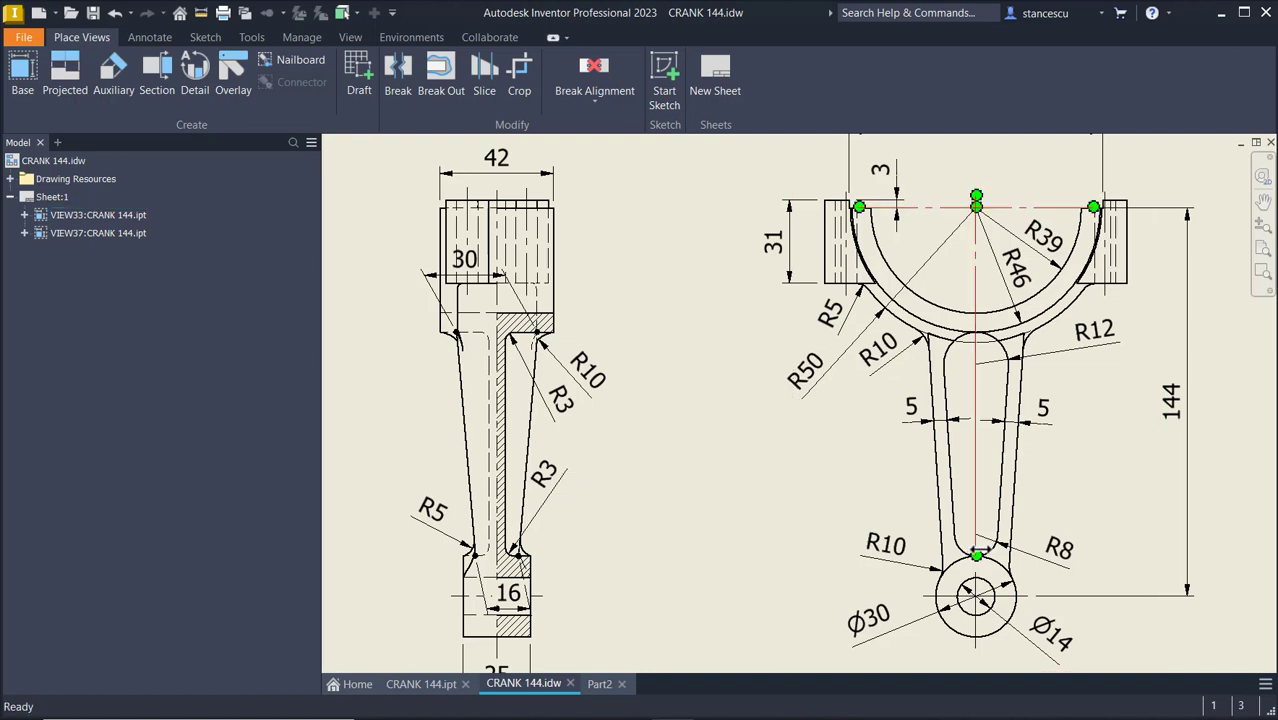
key(Escape)
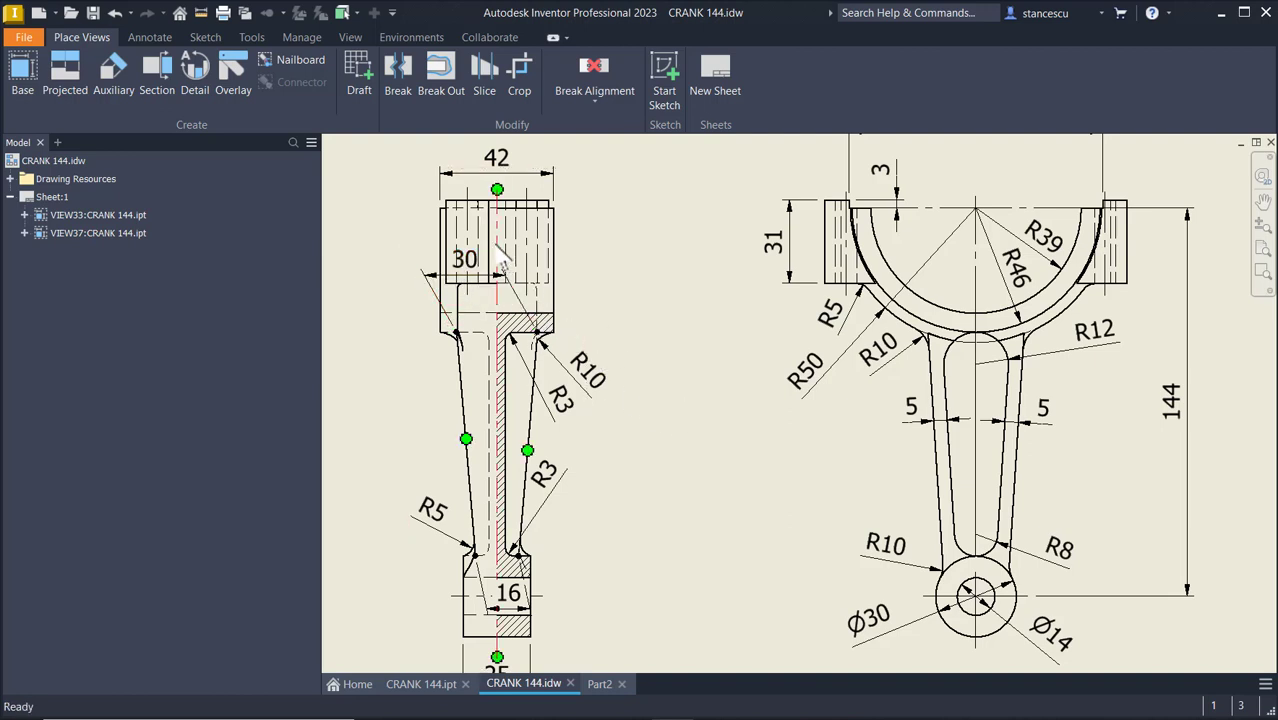
Return to the part and start a new sketch on the YZ plane, viewed at an angle.
click(600, 684)
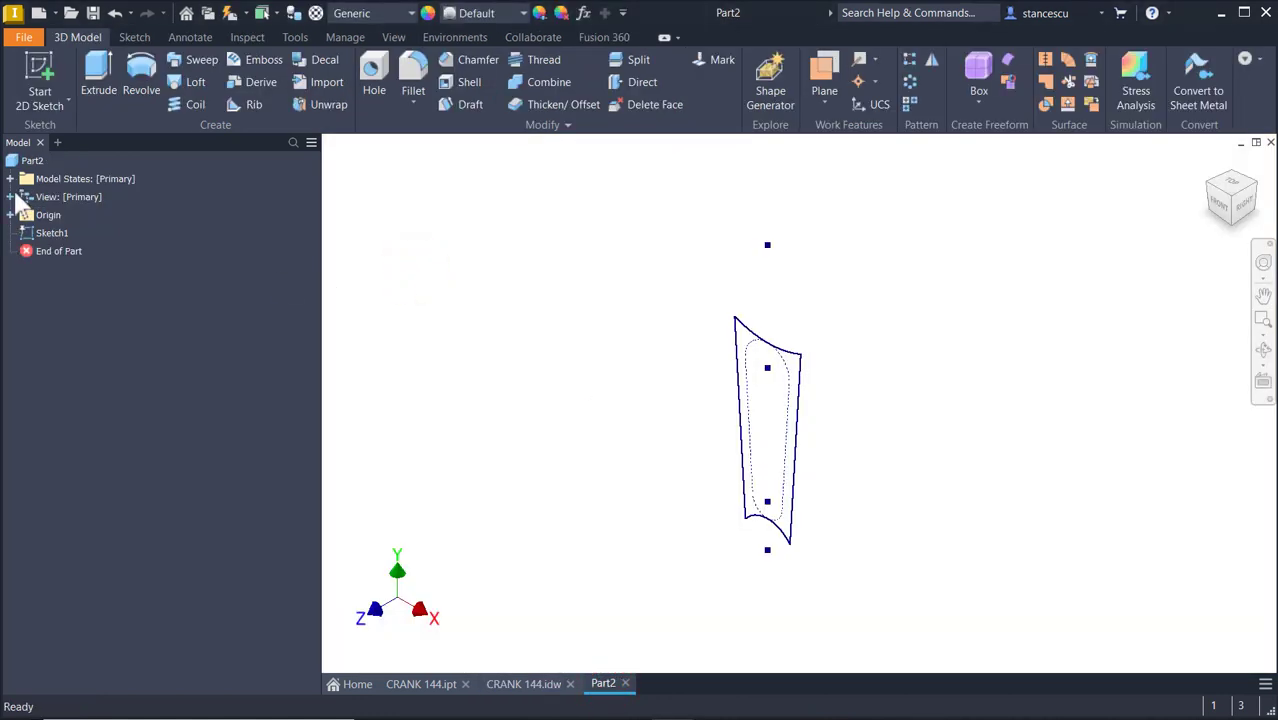
click(10, 215)
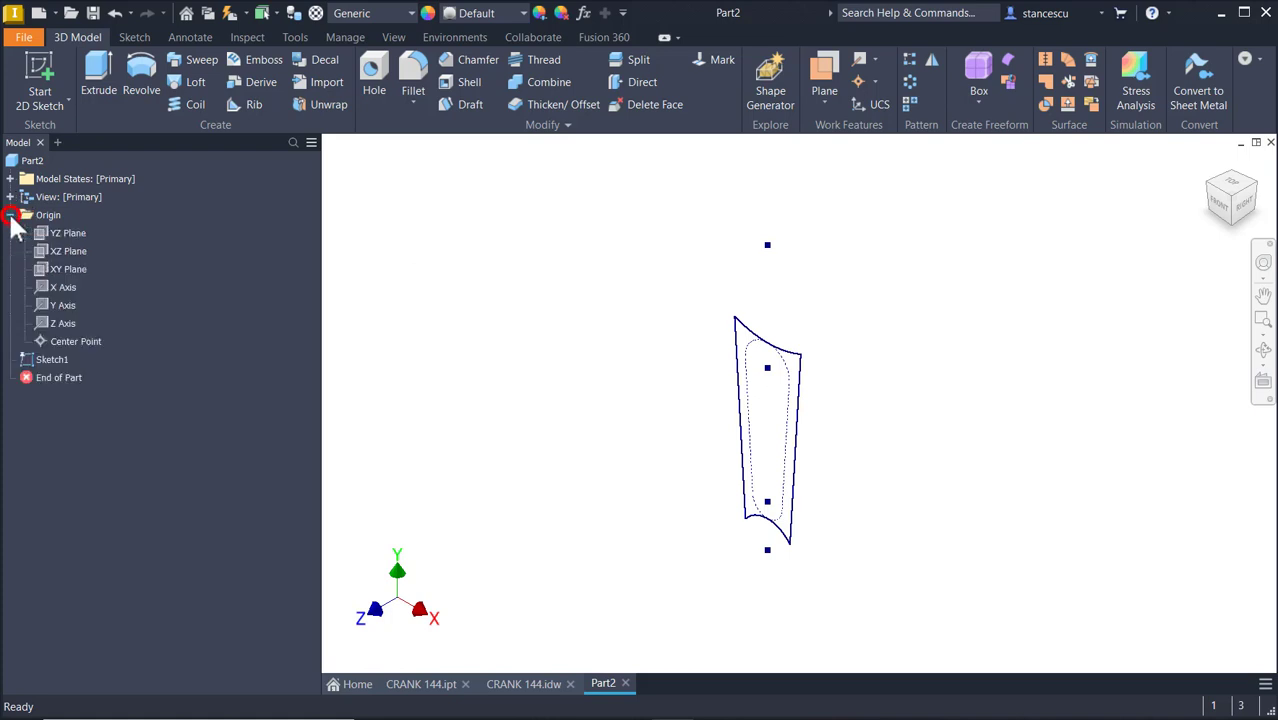
click(61, 232)
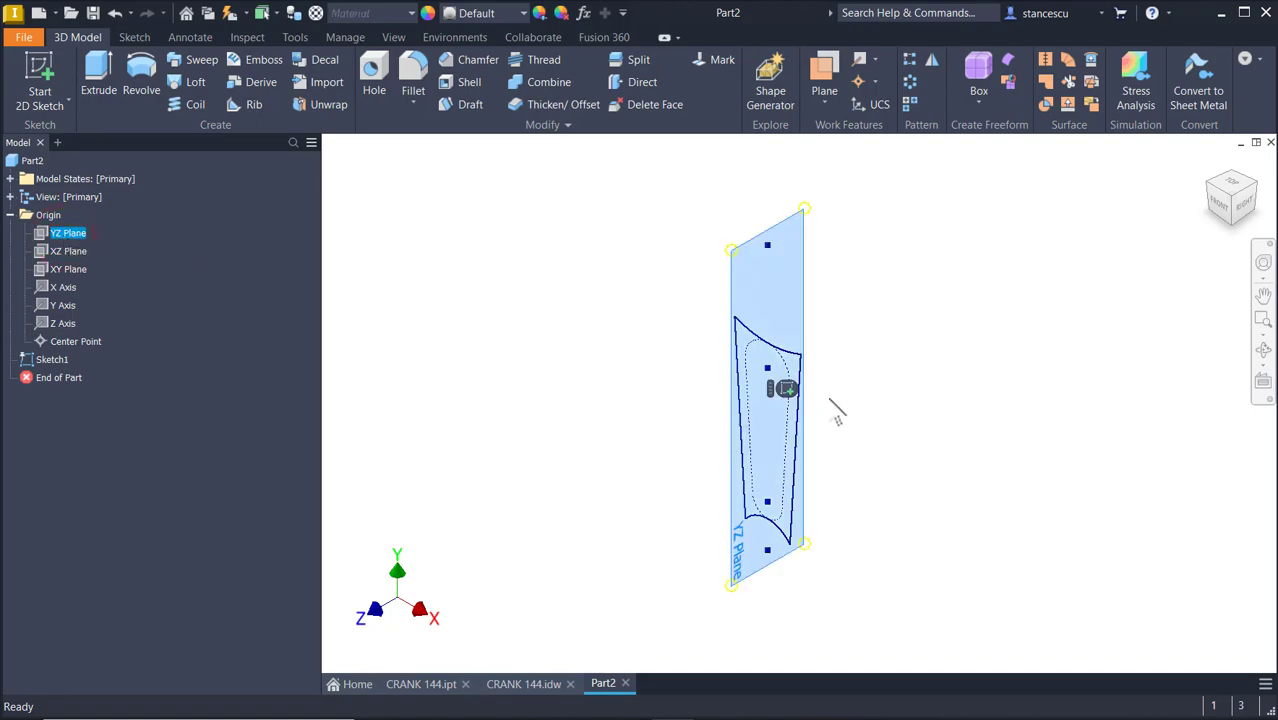
click(788, 389)
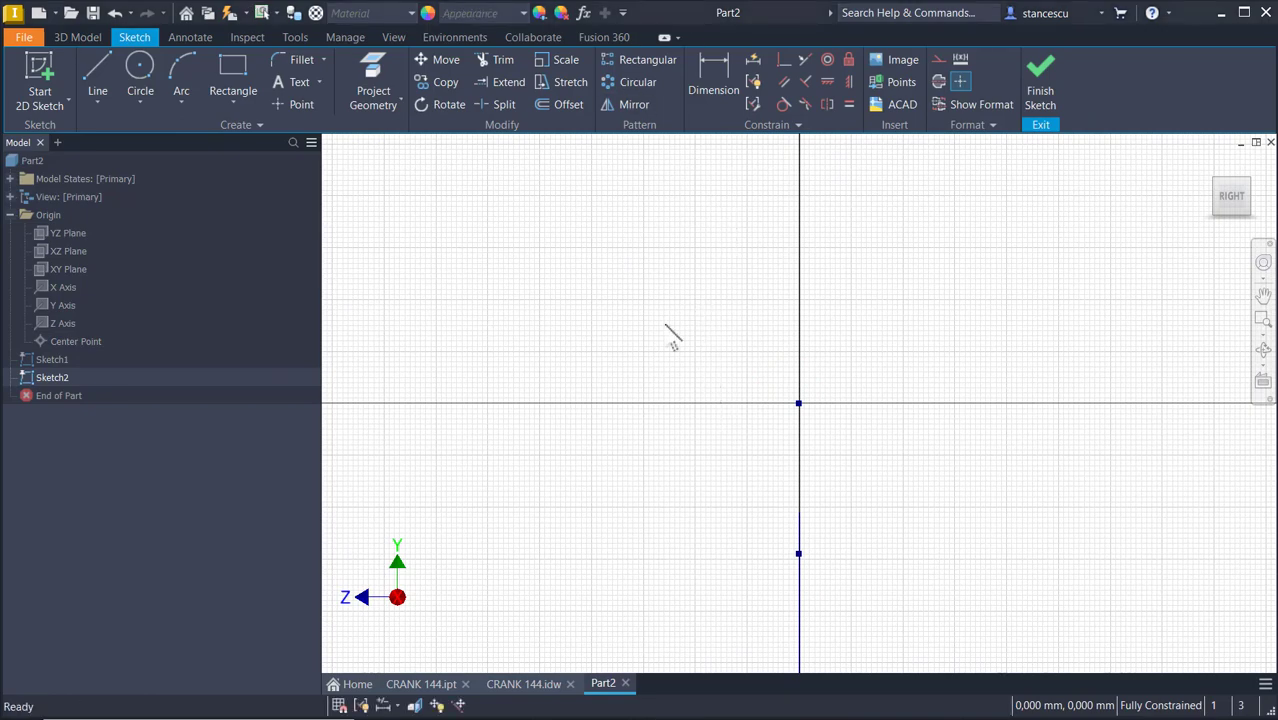
click(680, 319)
click(681, 322)
key(F6)
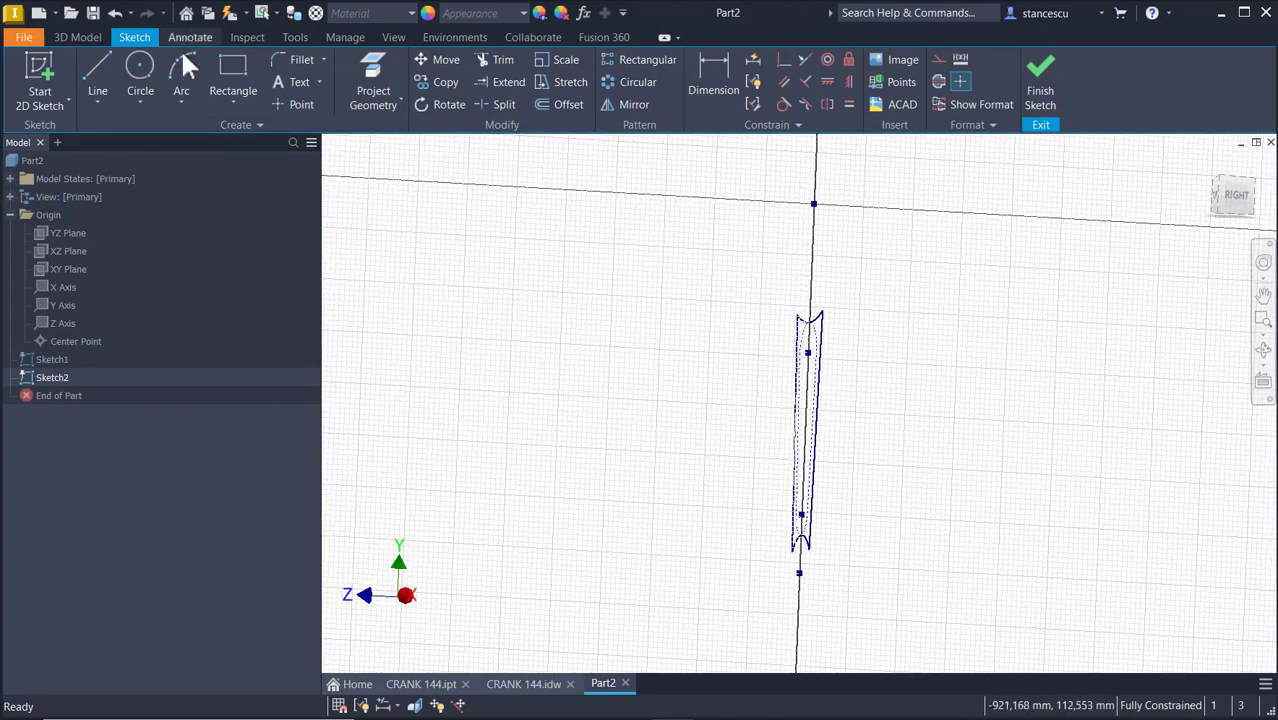
Sketch a closed four-sided tapered profile beside the arm, wider at its upper end, with long sides about 104 and 102 mm.
click(97, 62)
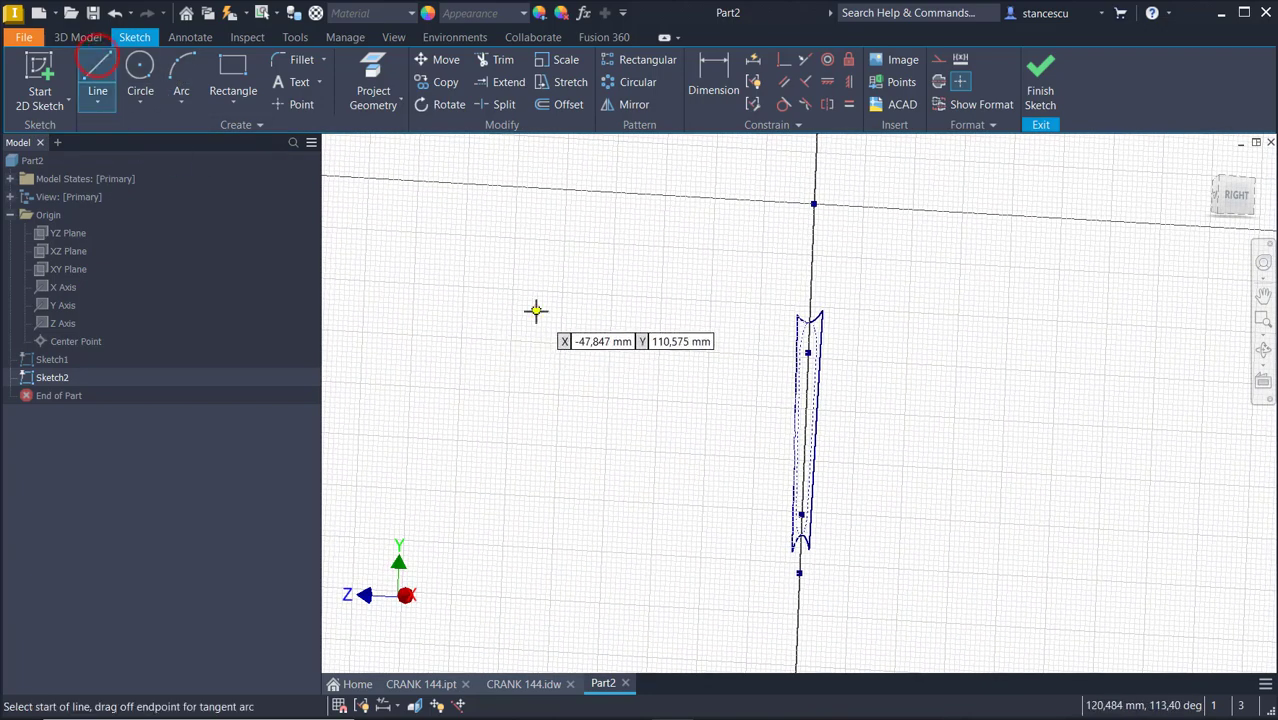
click(555, 279)
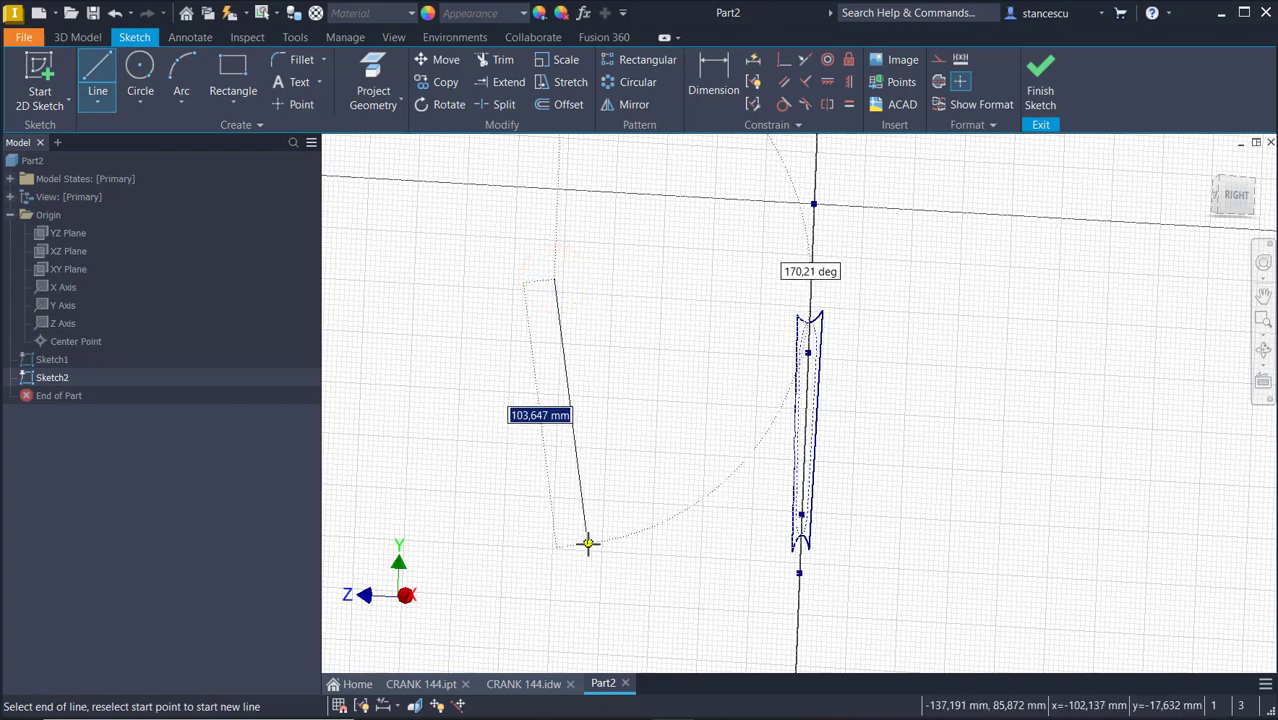
click(588, 543)
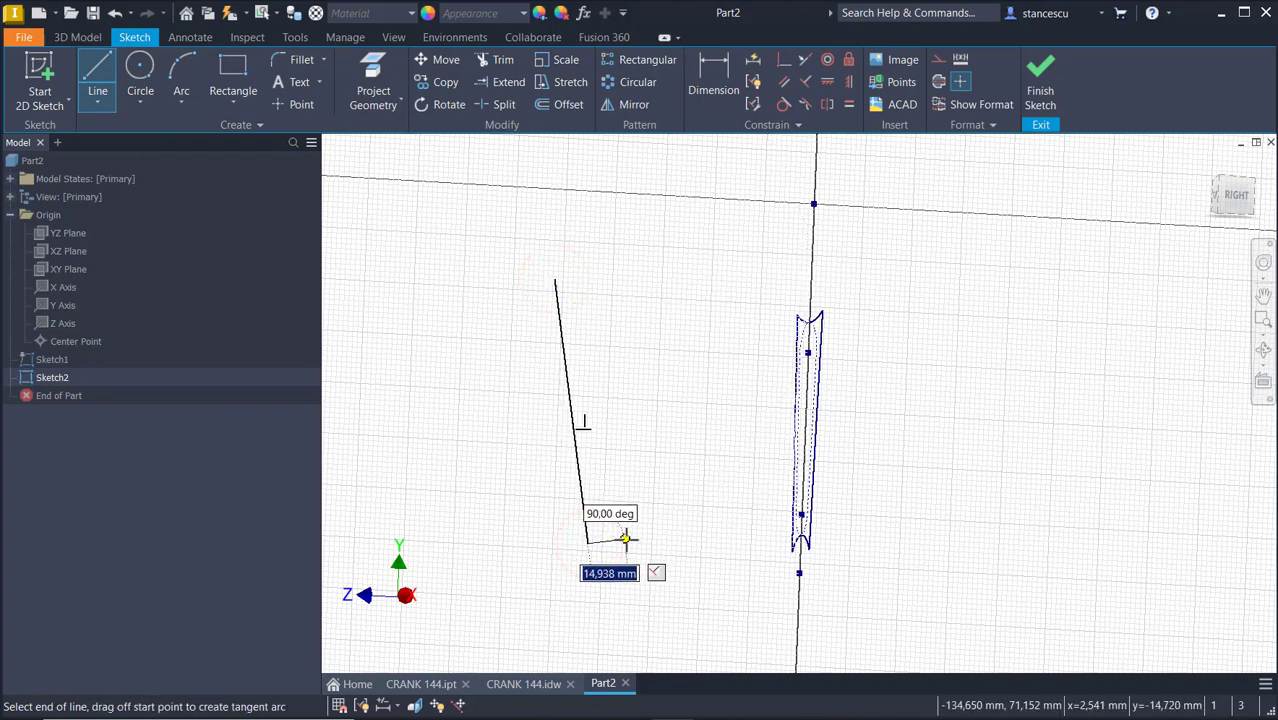
click(635, 545)
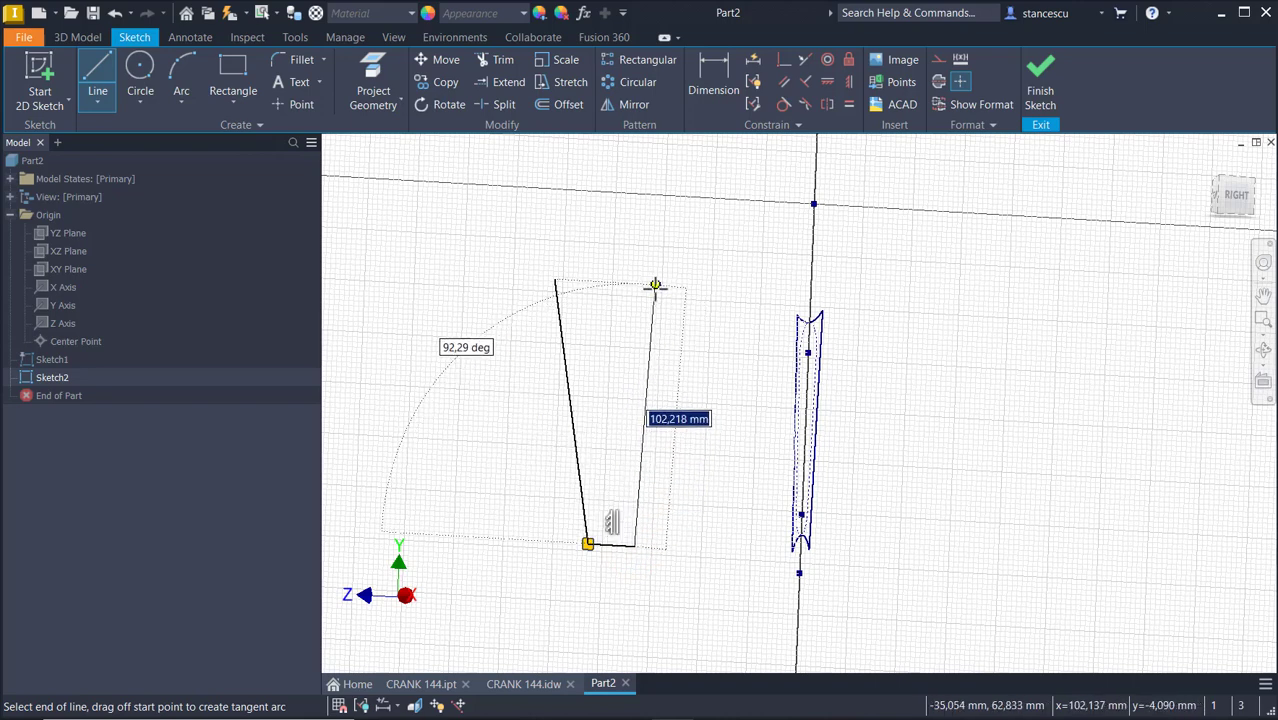
click(655, 286)
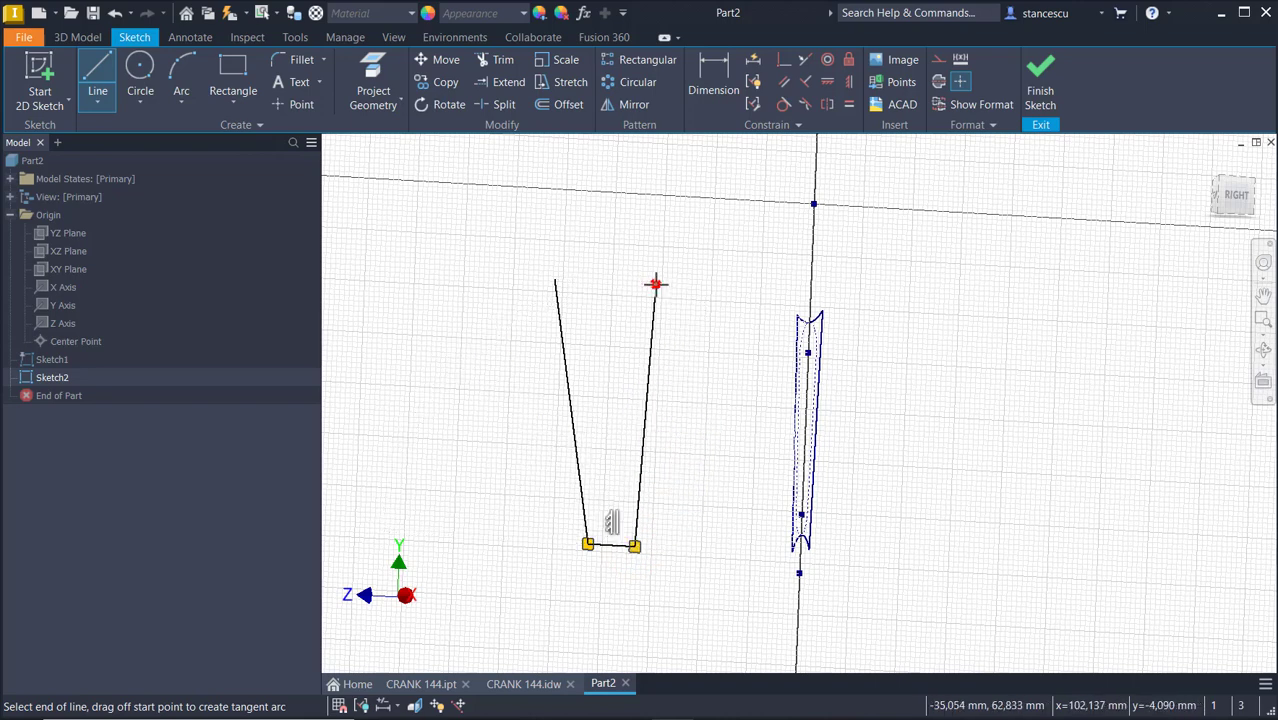
click(555, 277)
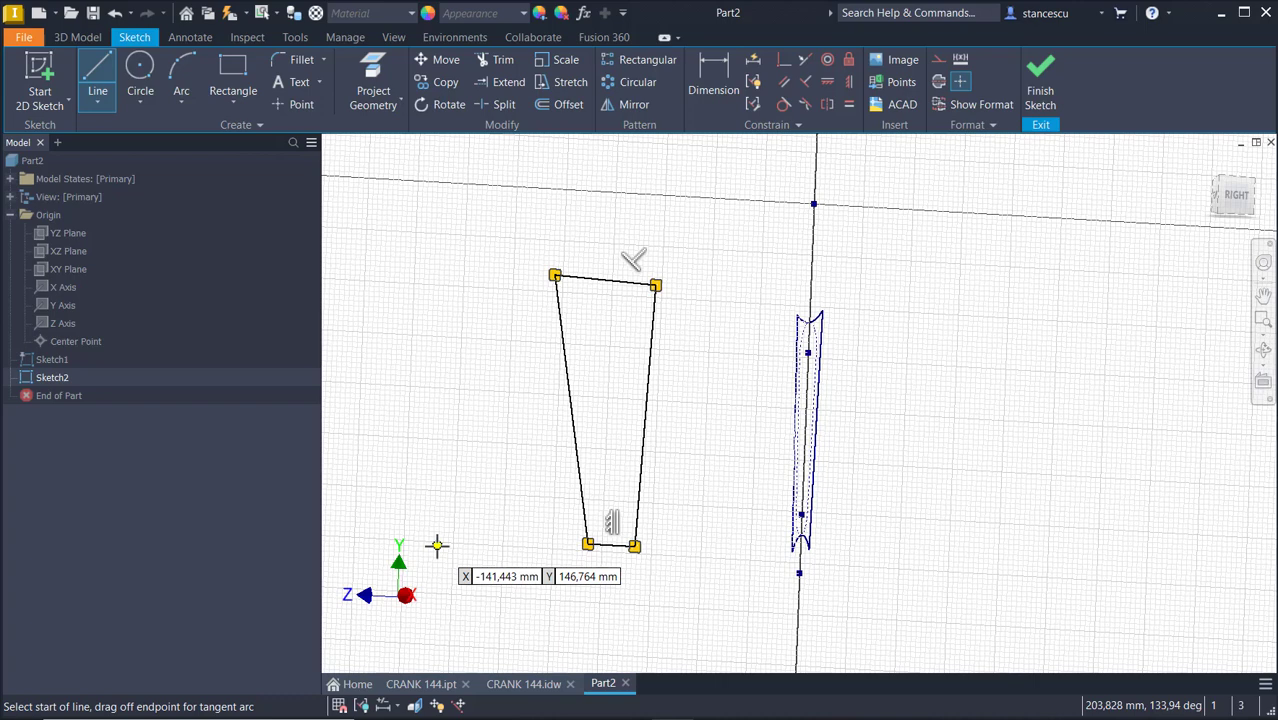
key(Escape)
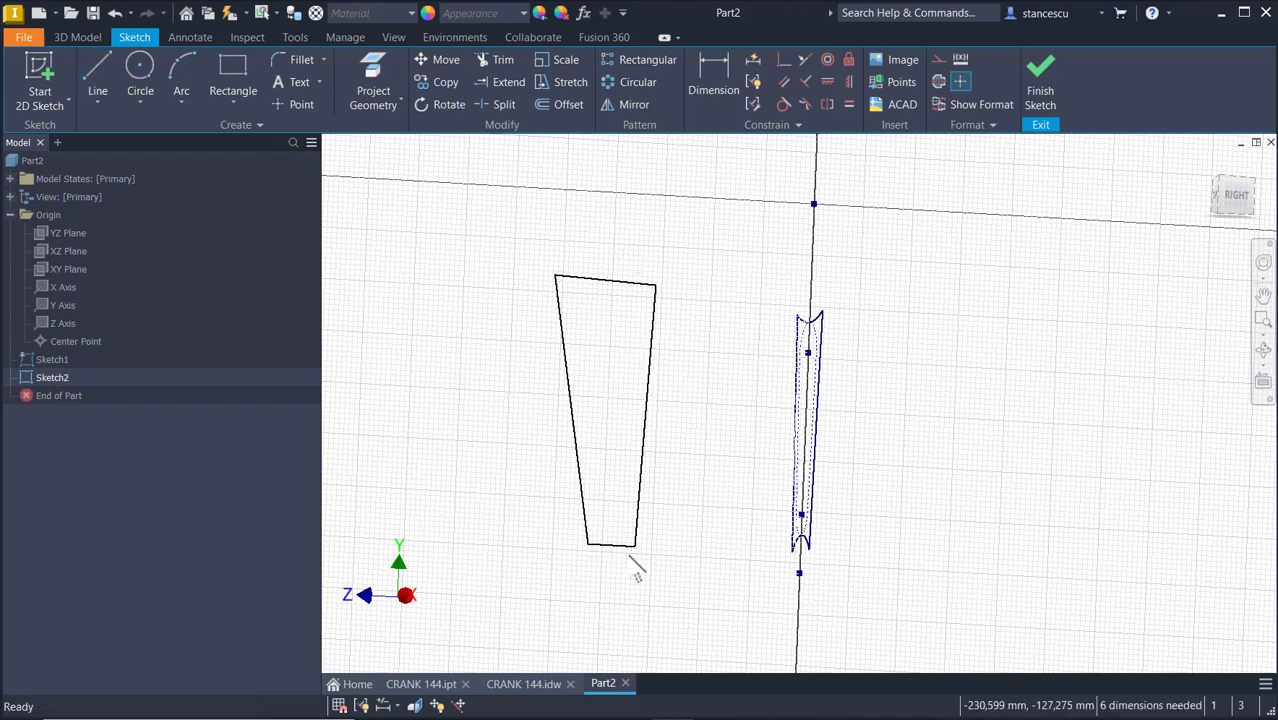
Delete the automatic constraint on the profile's short lower line and move that line's right corner up and outward.
click(616, 545)
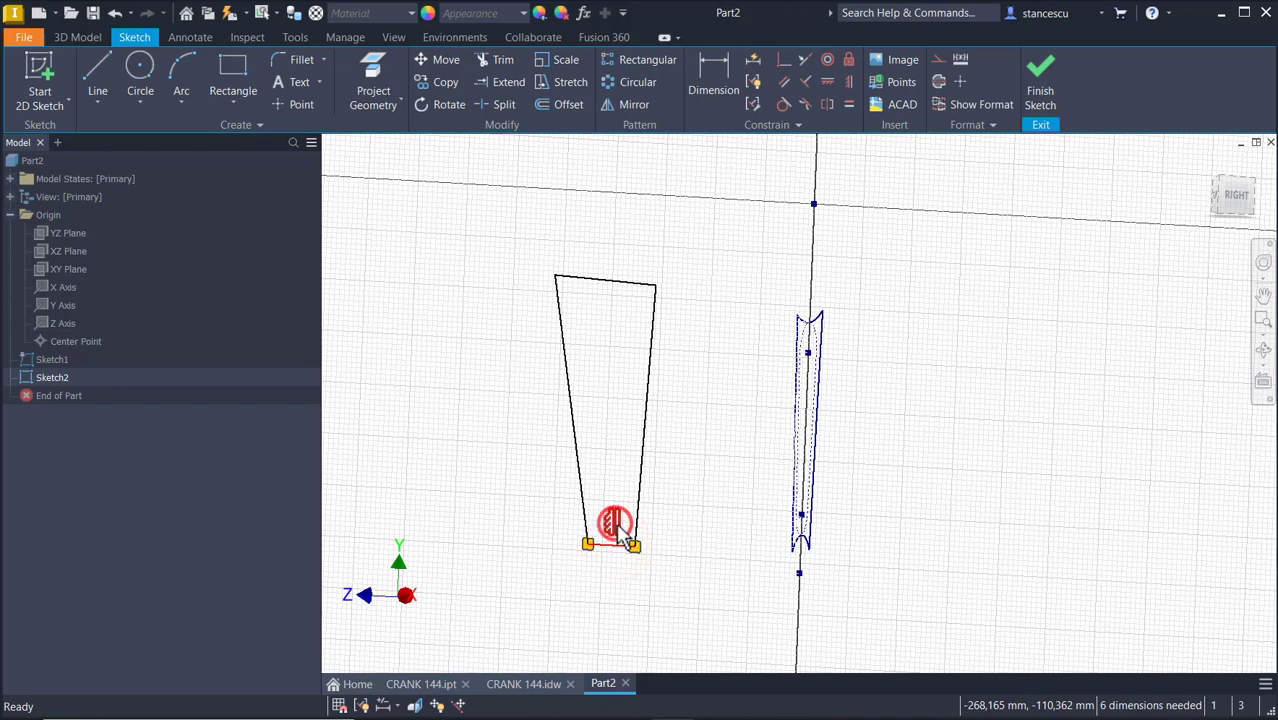
key(Delete)
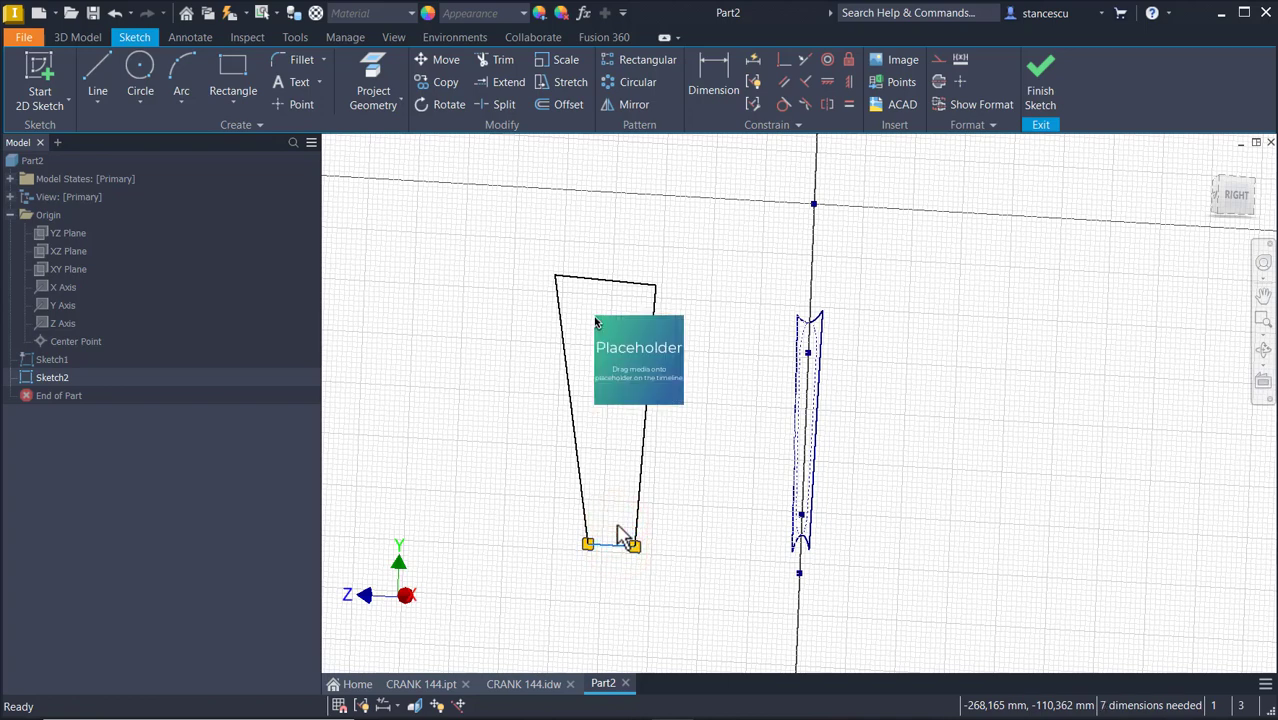
click(684, 433)
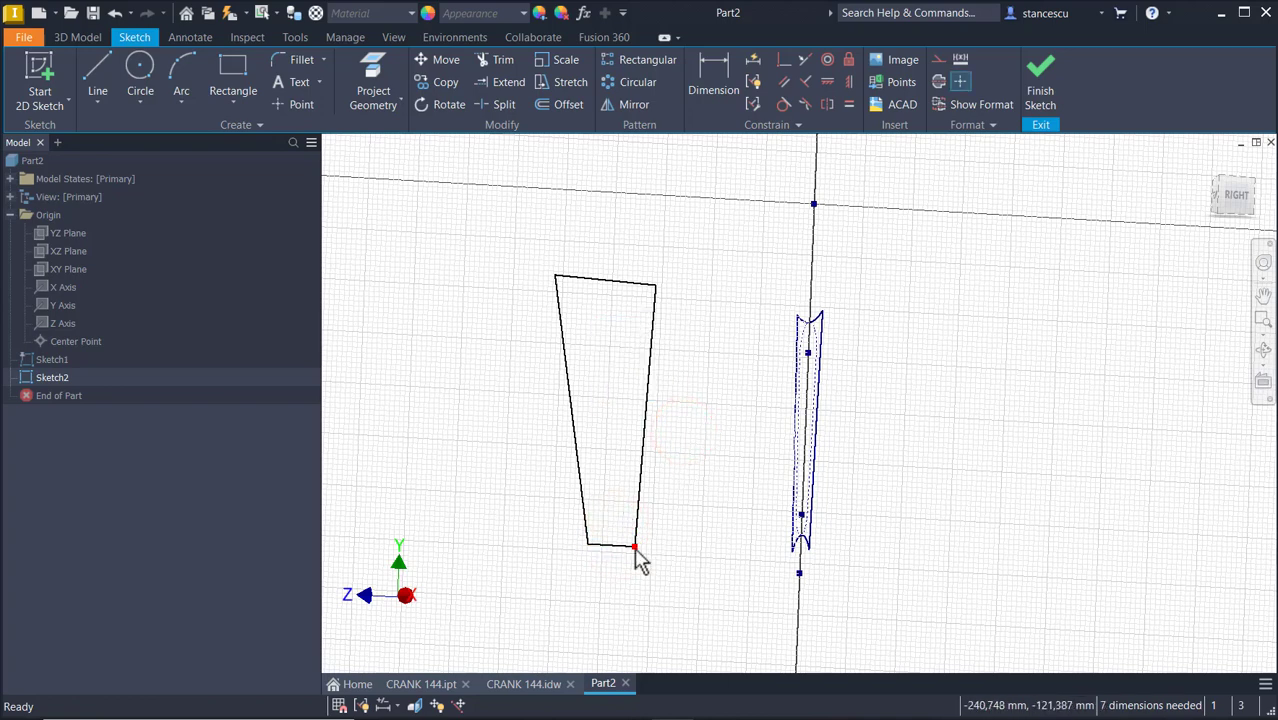
drag(636, 549, 655, 527)
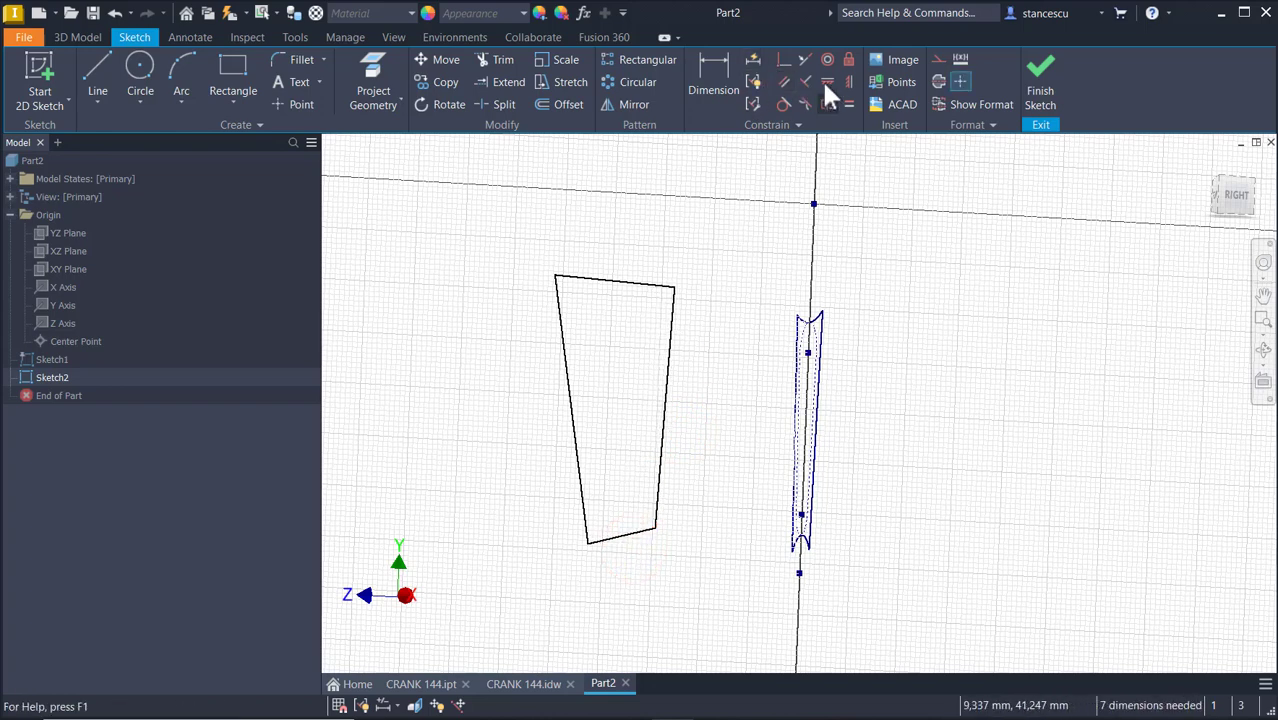
Make the profile's upper and lower lines parallel, and widen the profile by moving its upper right corner outward.
click(786, 80)
click(648, 286)
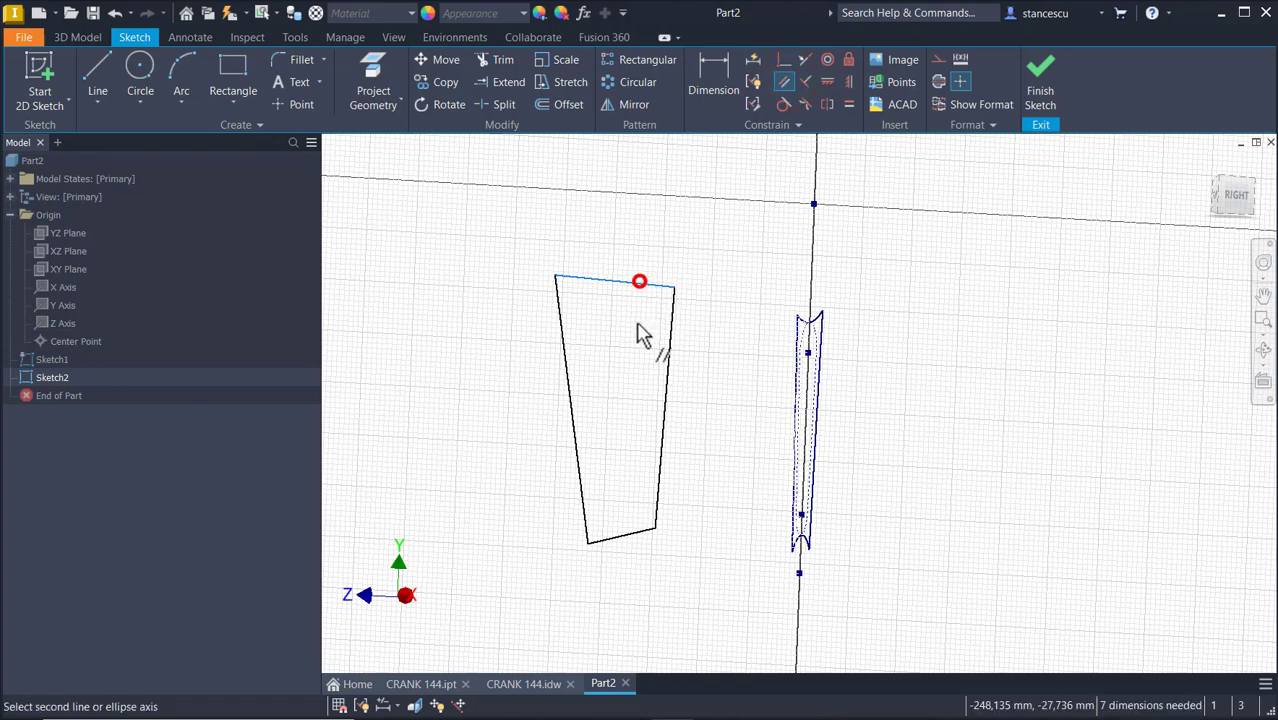
click(631, 545)
click(730, 220)
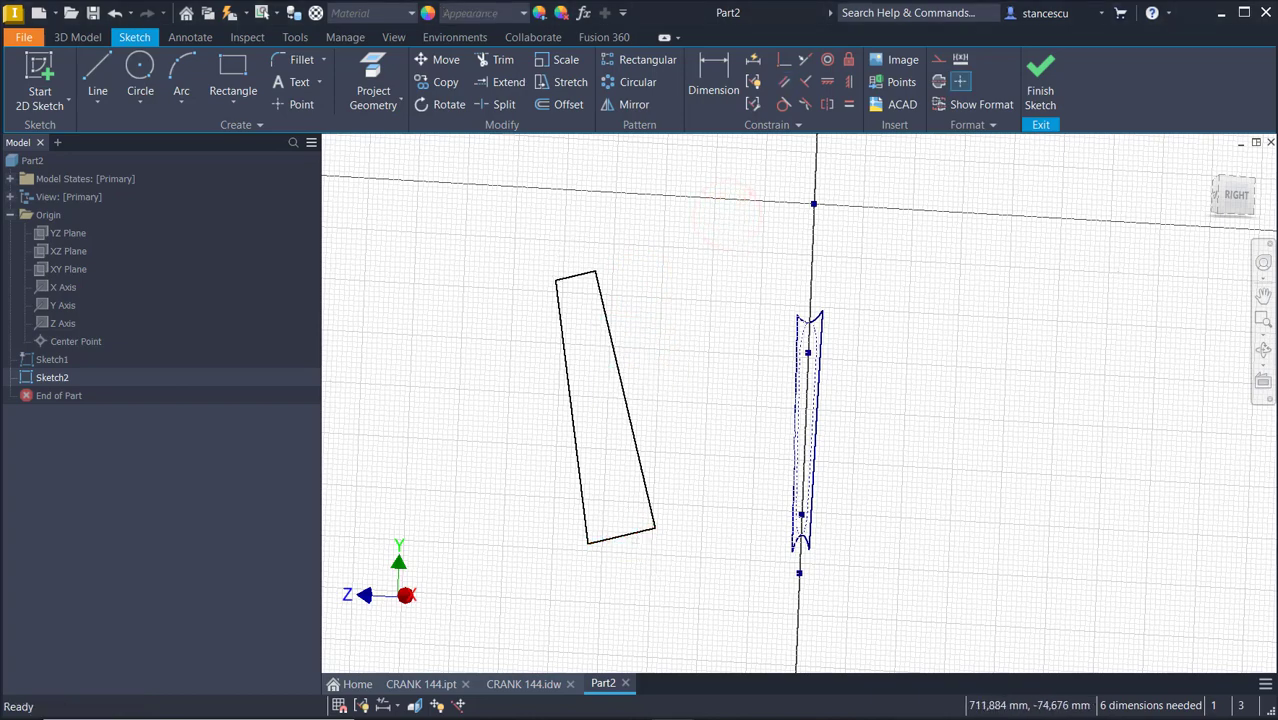
click(1238, 196)
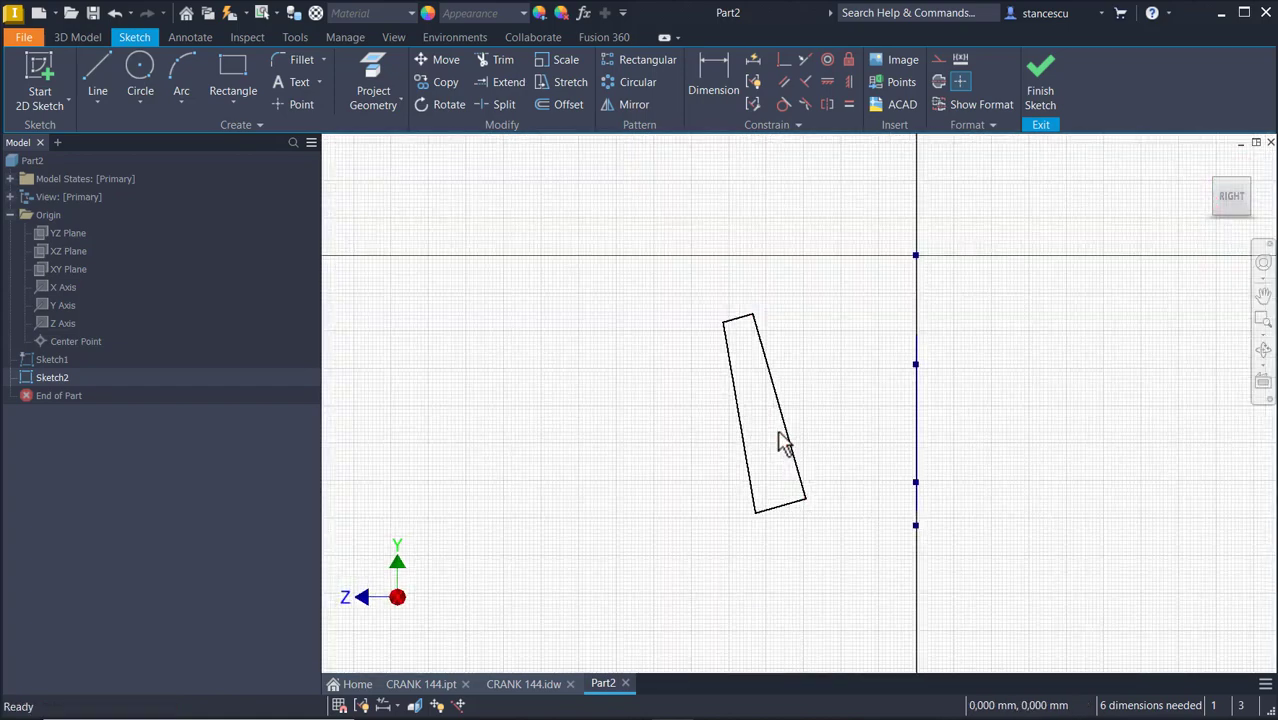
drag(752, 315, 805, 316)
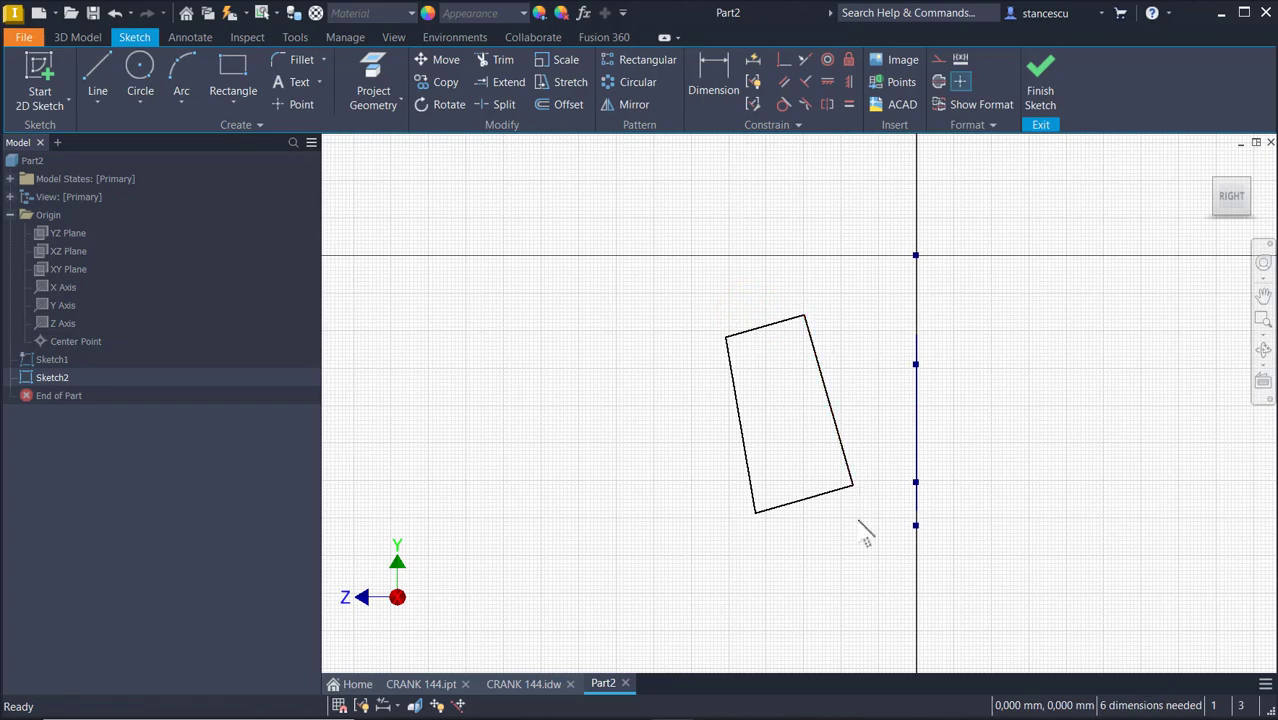
Delete the perpendicular constraint between the upper line and right side, and move the lower right corner directly below the upper right one.
click(828, 492)
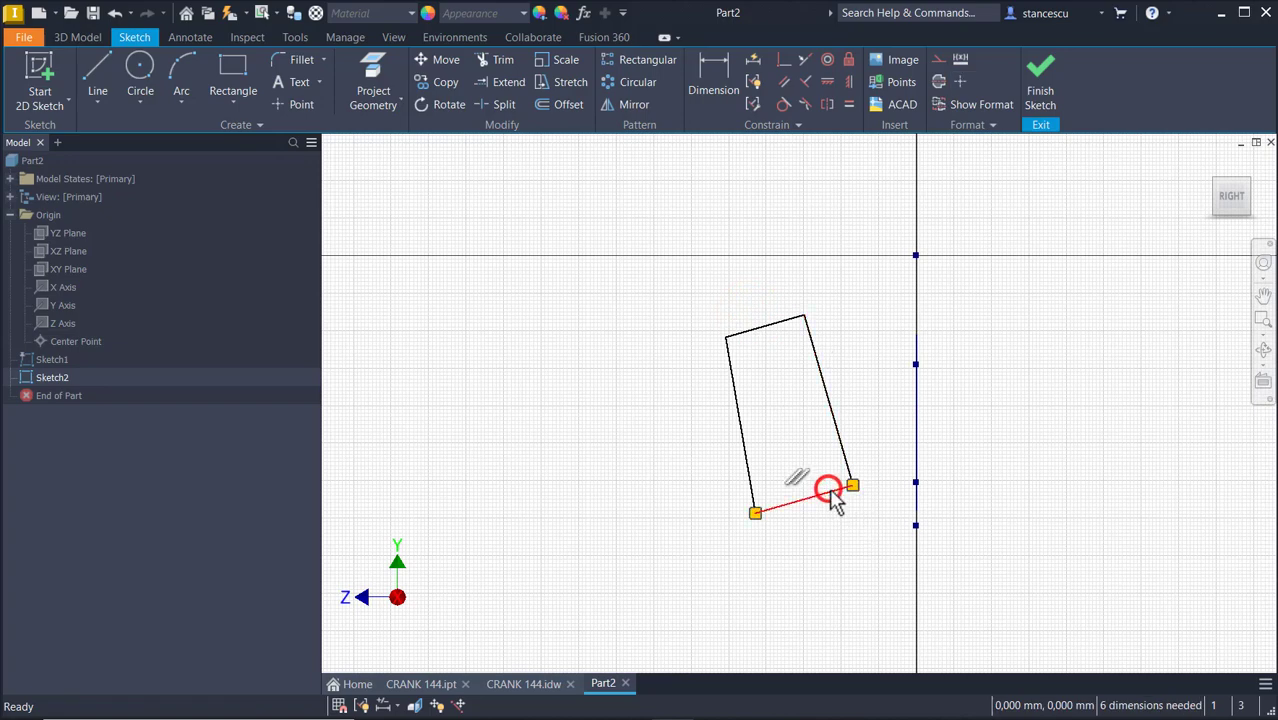
click(844, 451)
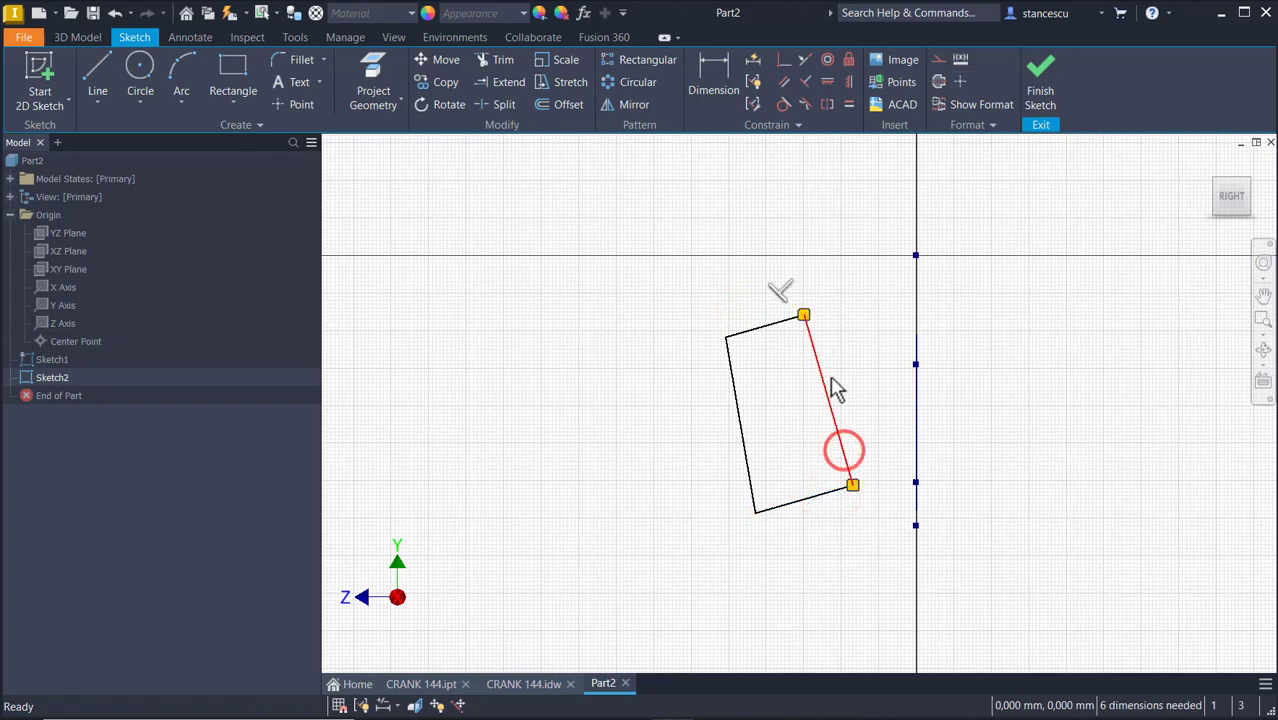
click(783, 292)
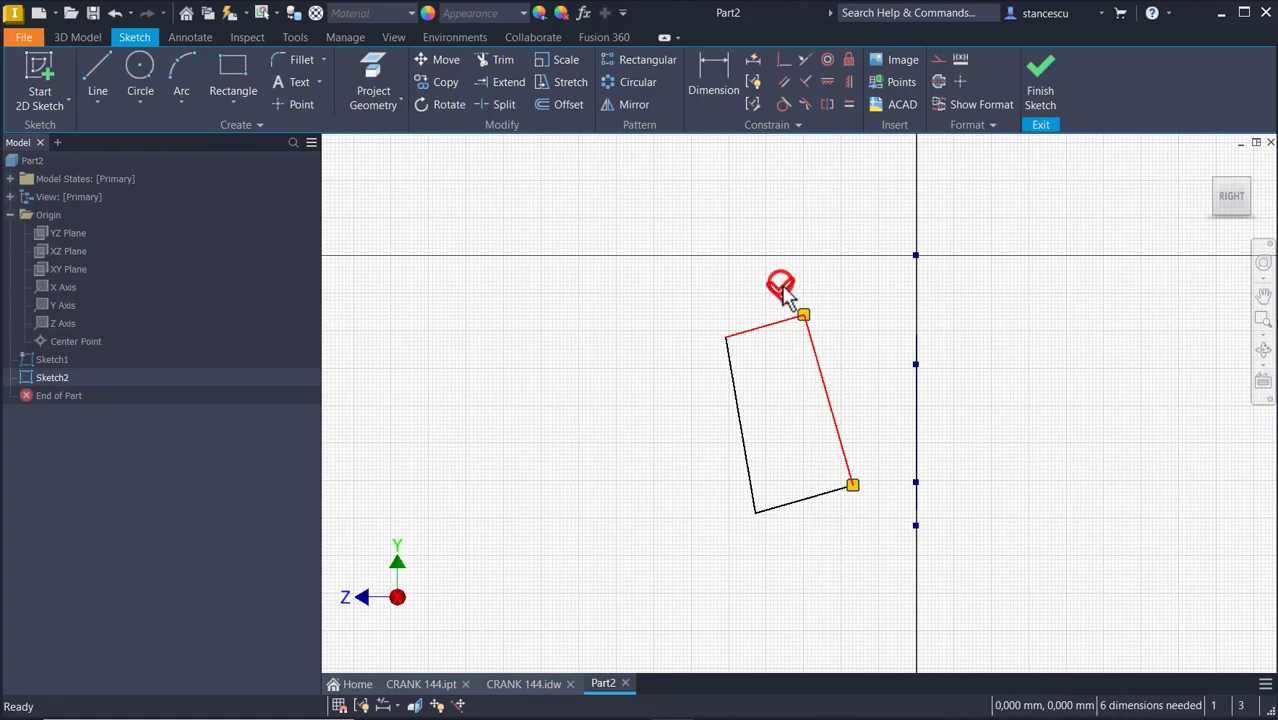
key(Delete)
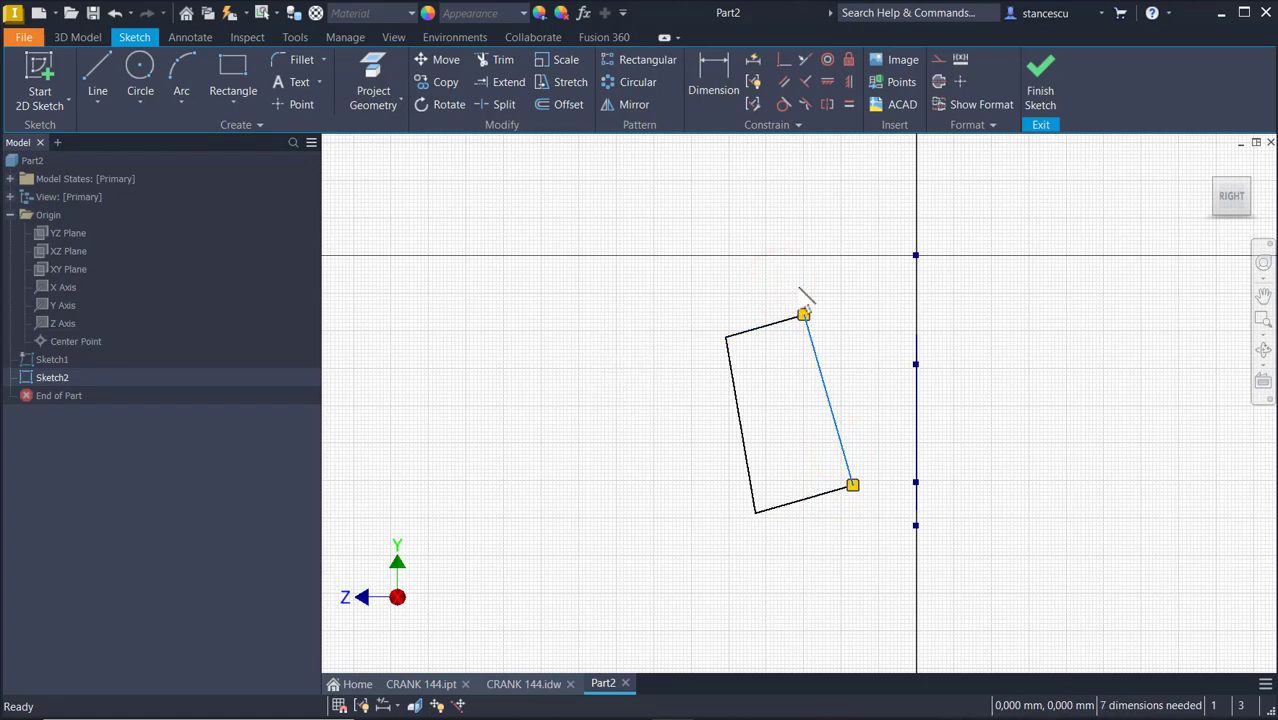
mouse_move(850, 496)
drag(857, 490, 804, 509)
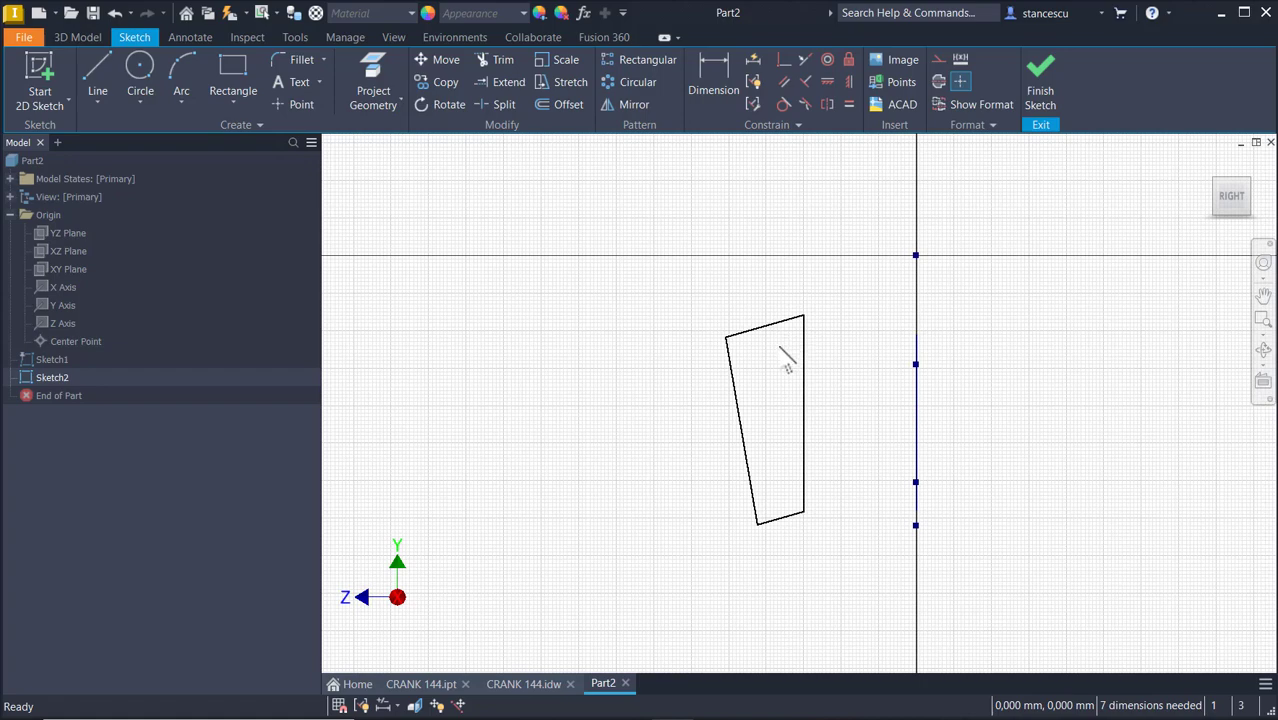
Apply a vertical constraint to the profile's upper line so that it runs parallel to the Z axis.
click(784, 321)
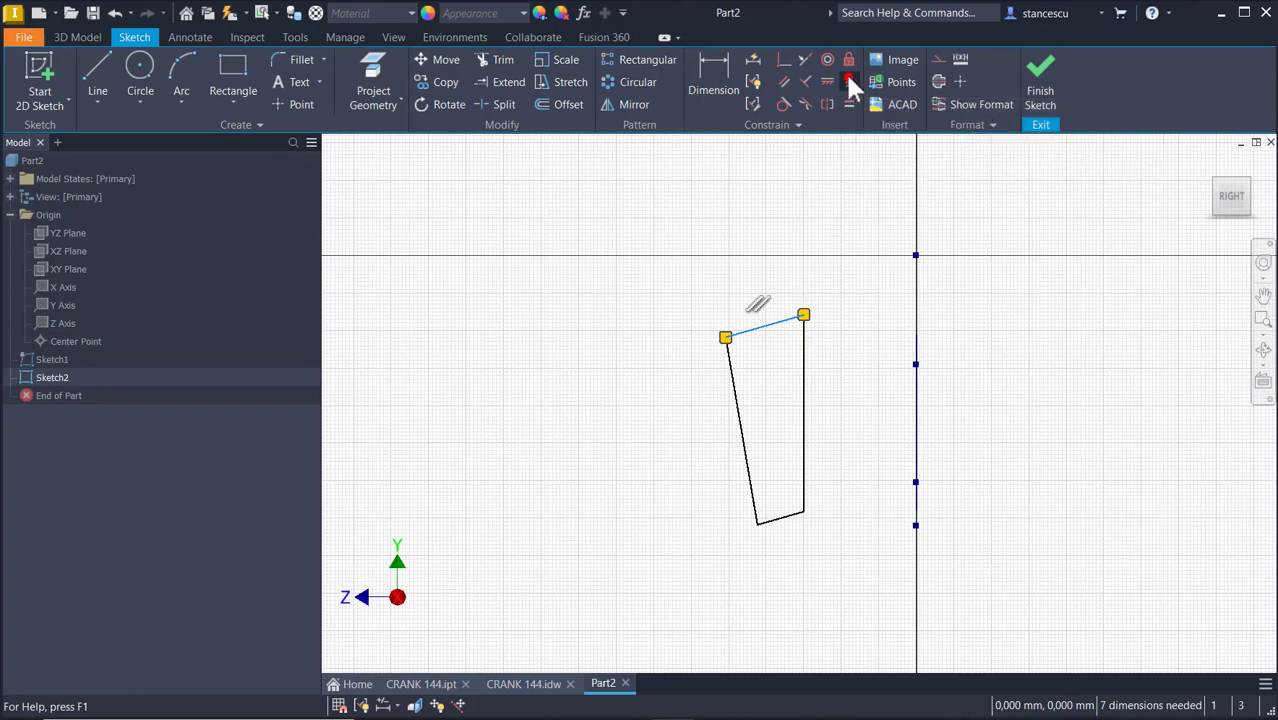
click(848, 78)
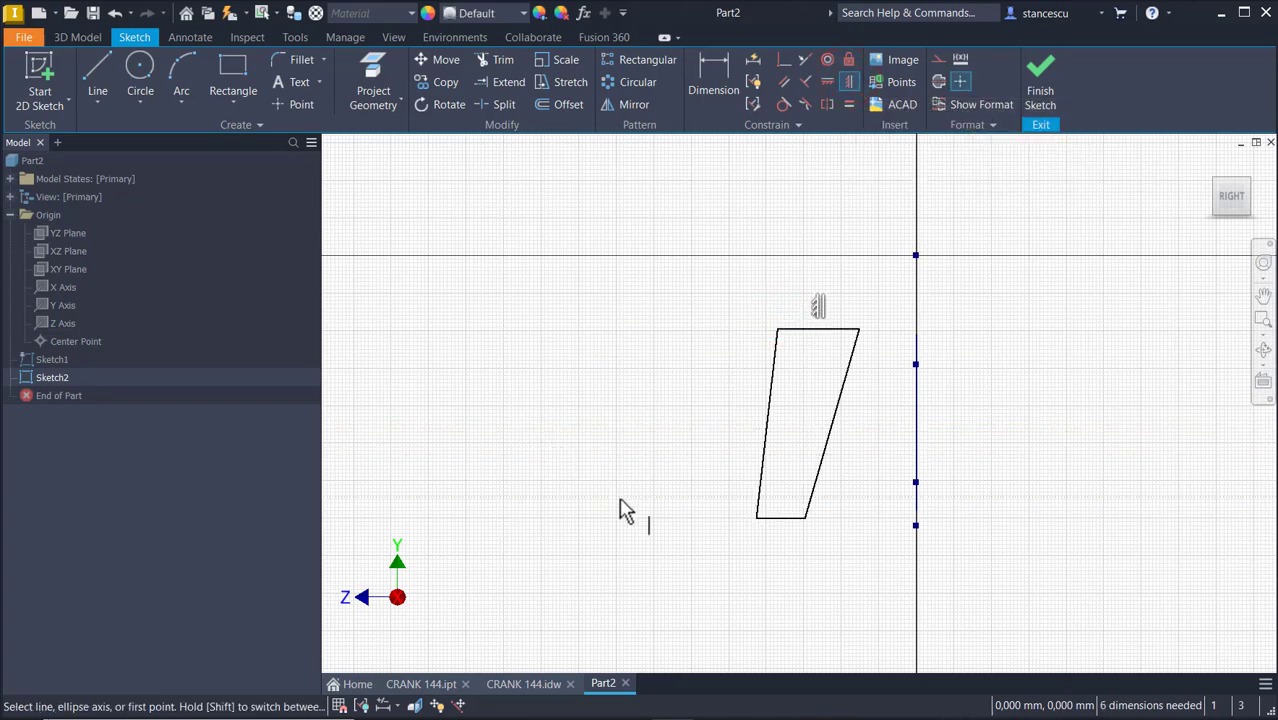
key(Escape)
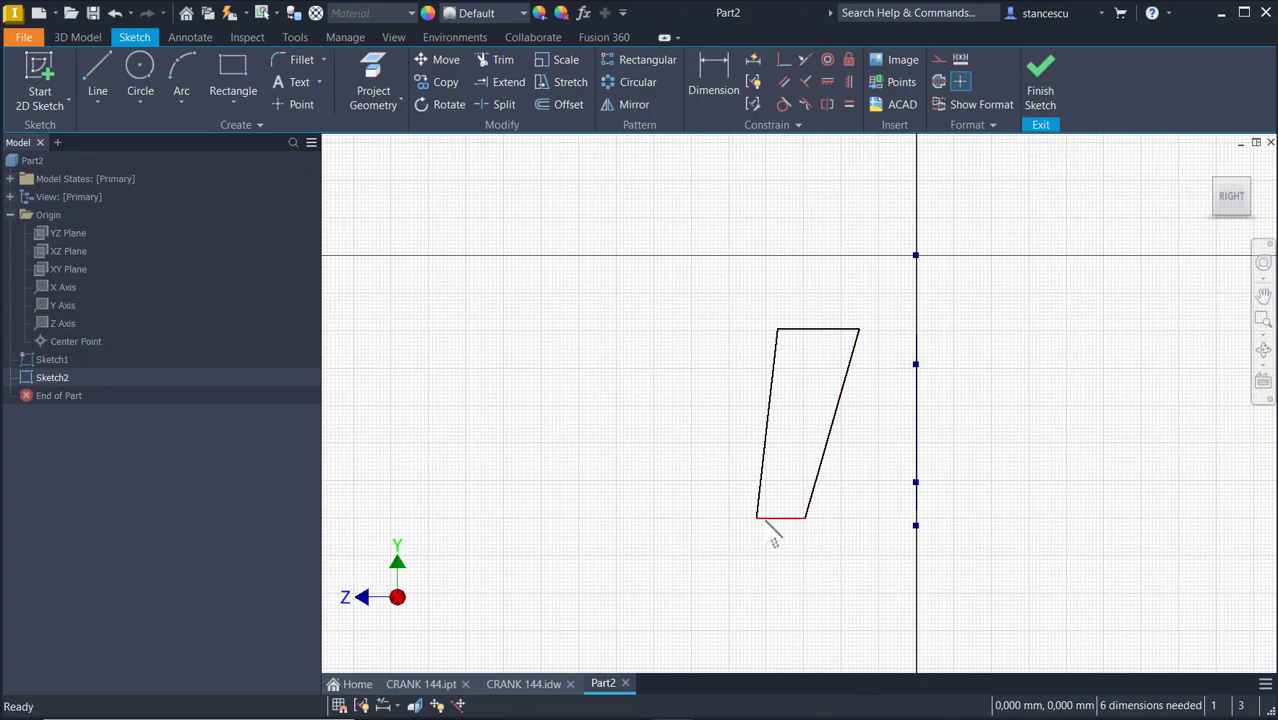
Move the profile's two lower corners to taper it evenly, and make its two long sloping sides equal in length.
drag(756, 519, 850, 533)
drag(773, 534, 794, 537)
click(850, 104)
click(786, 448)
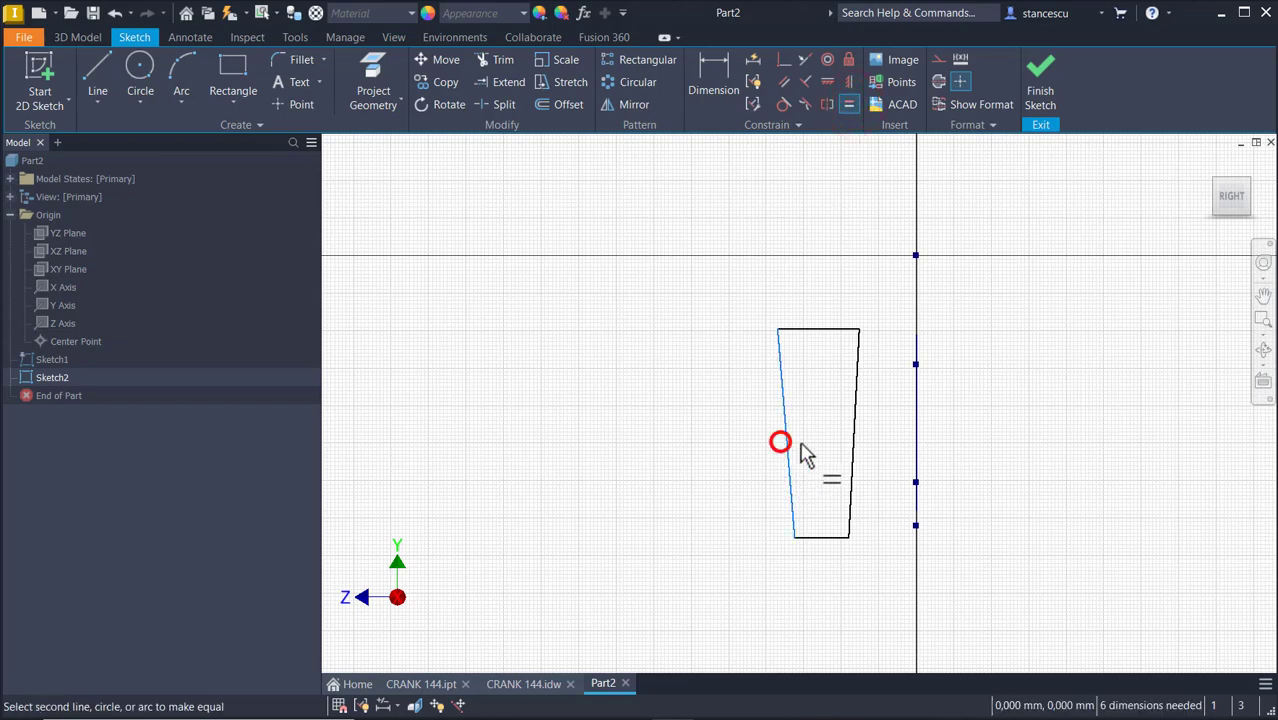
click(851, 468)
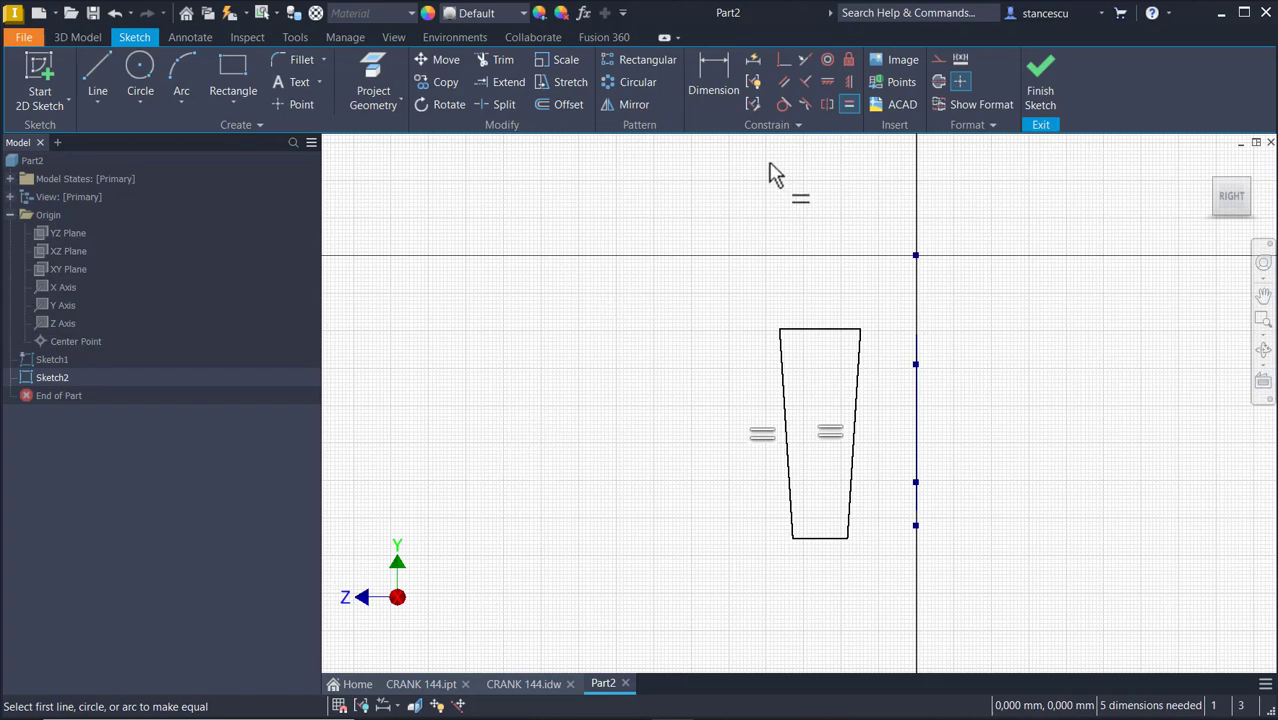
key(Escape)
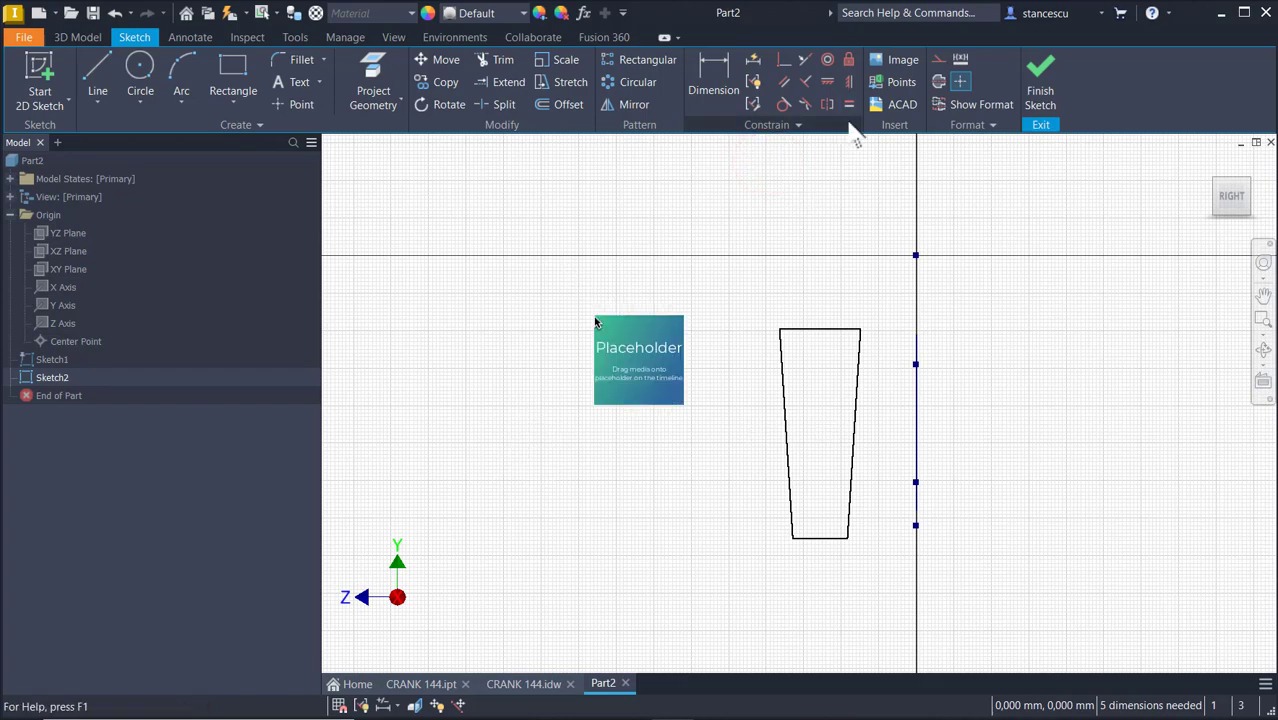
click(695, 205)
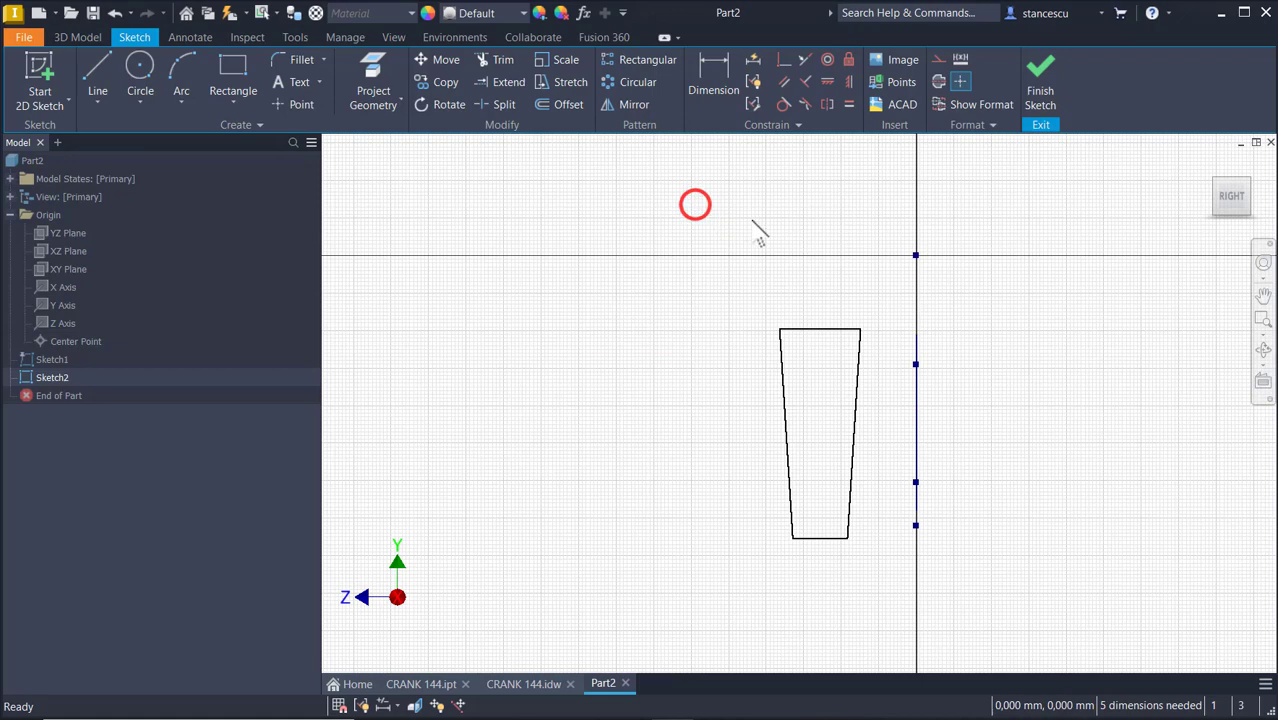
Draw two construction lines across the profile, parallel to its upper line, one near each end, the lower one about 31 mm long.
click(939, 62)
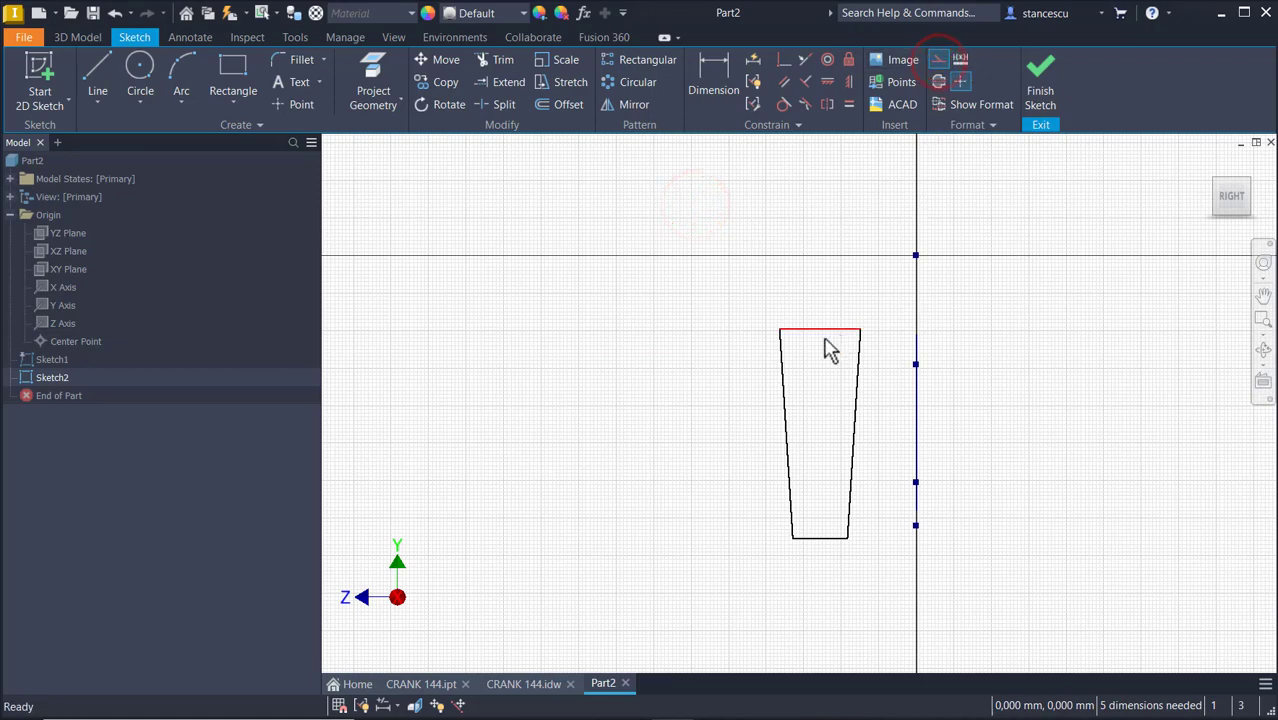
click(86, 63)
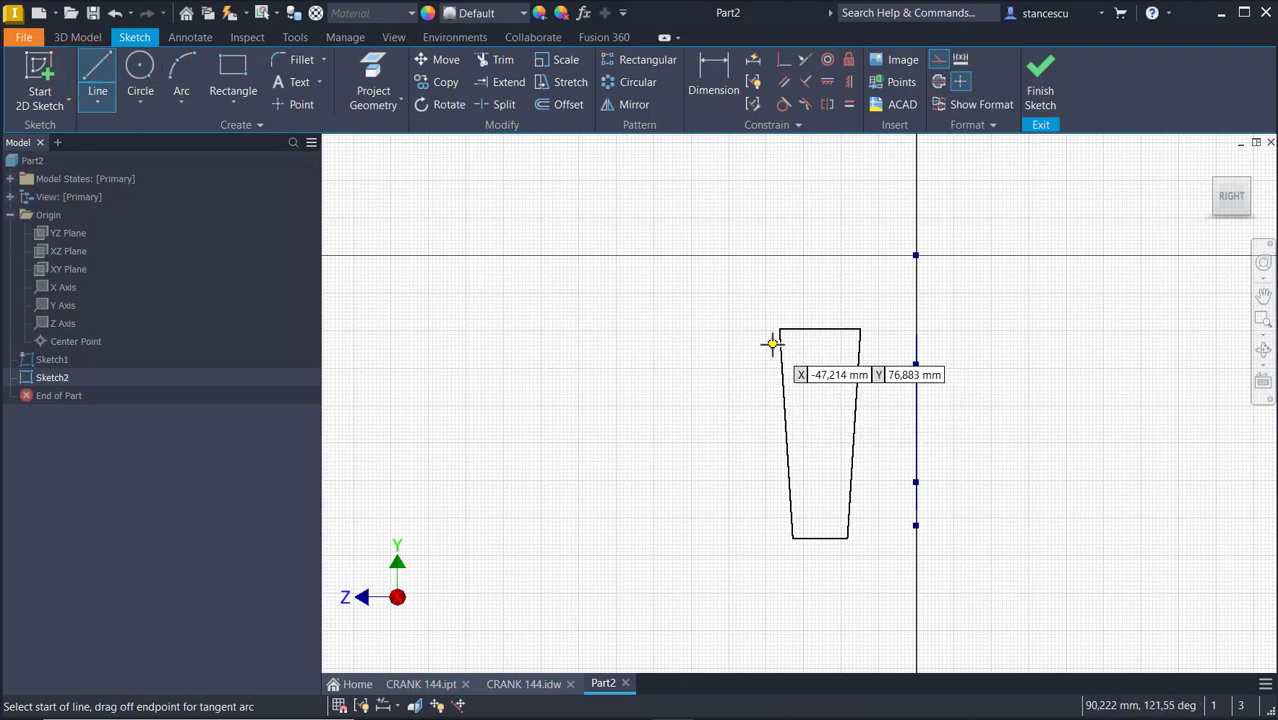
click(778, 347)
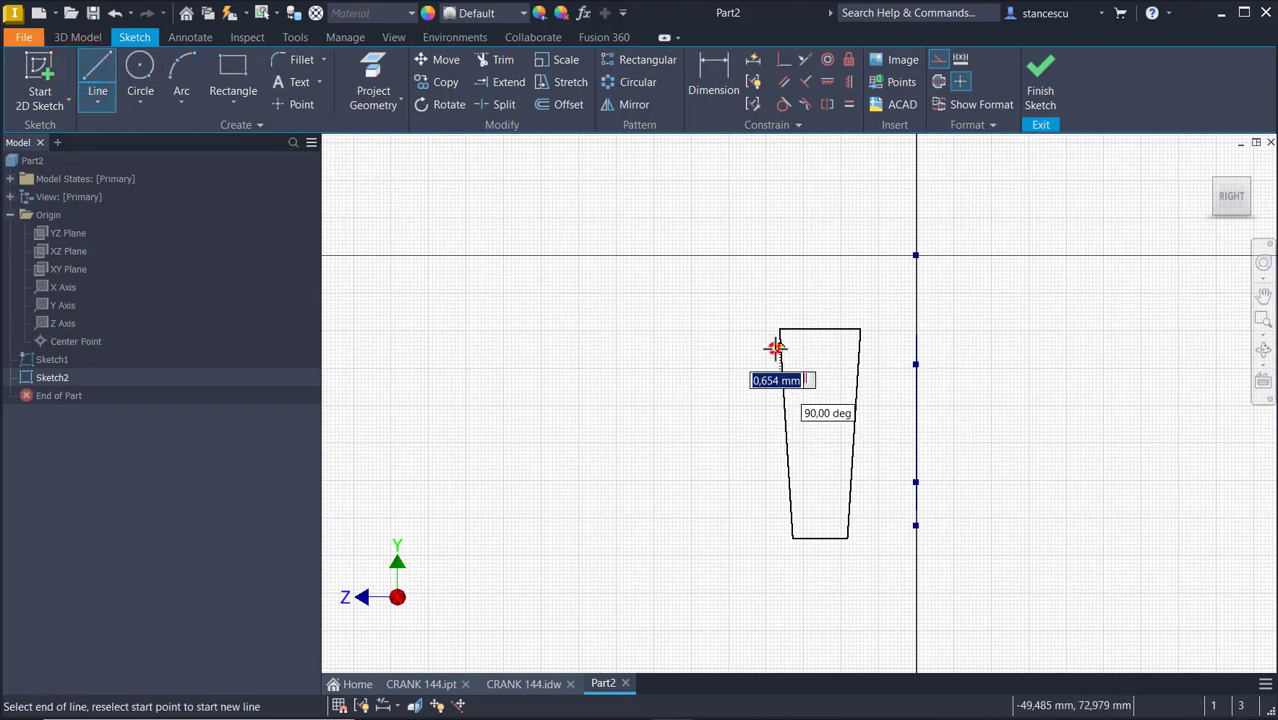
click(859, 347)
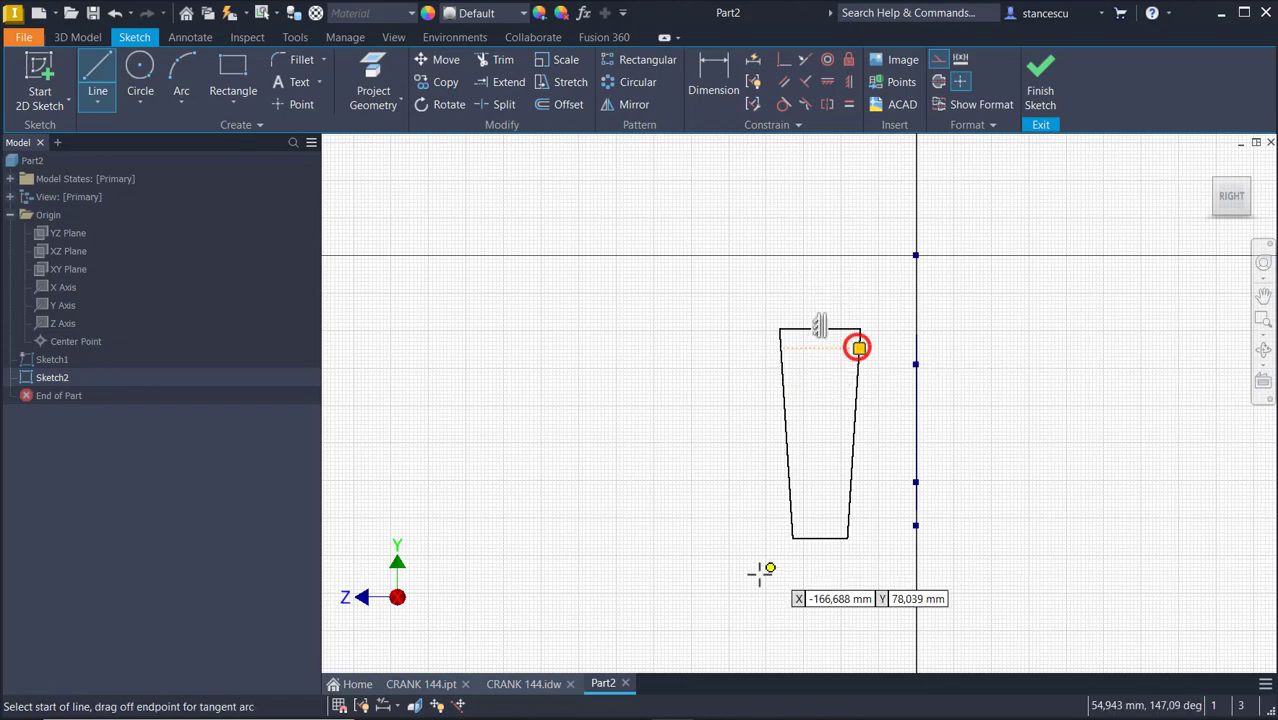
click(790, 500)
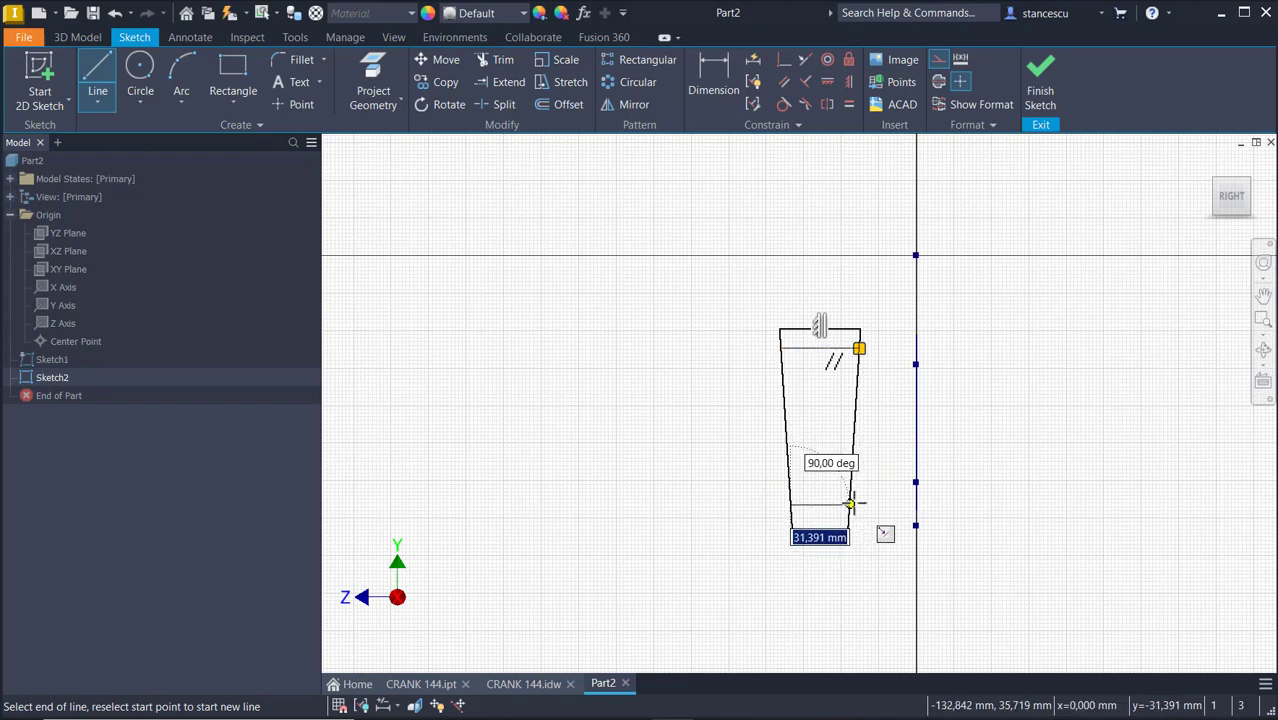
click(849, 503)
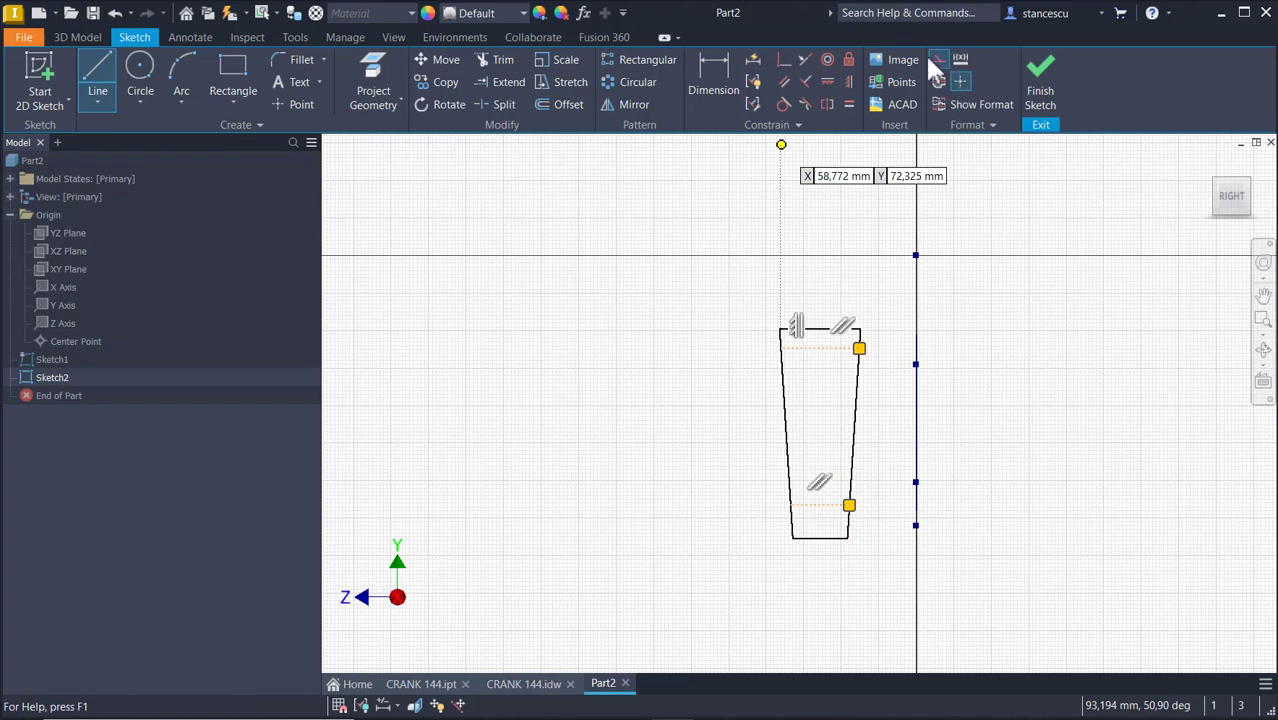
click(653, 522)
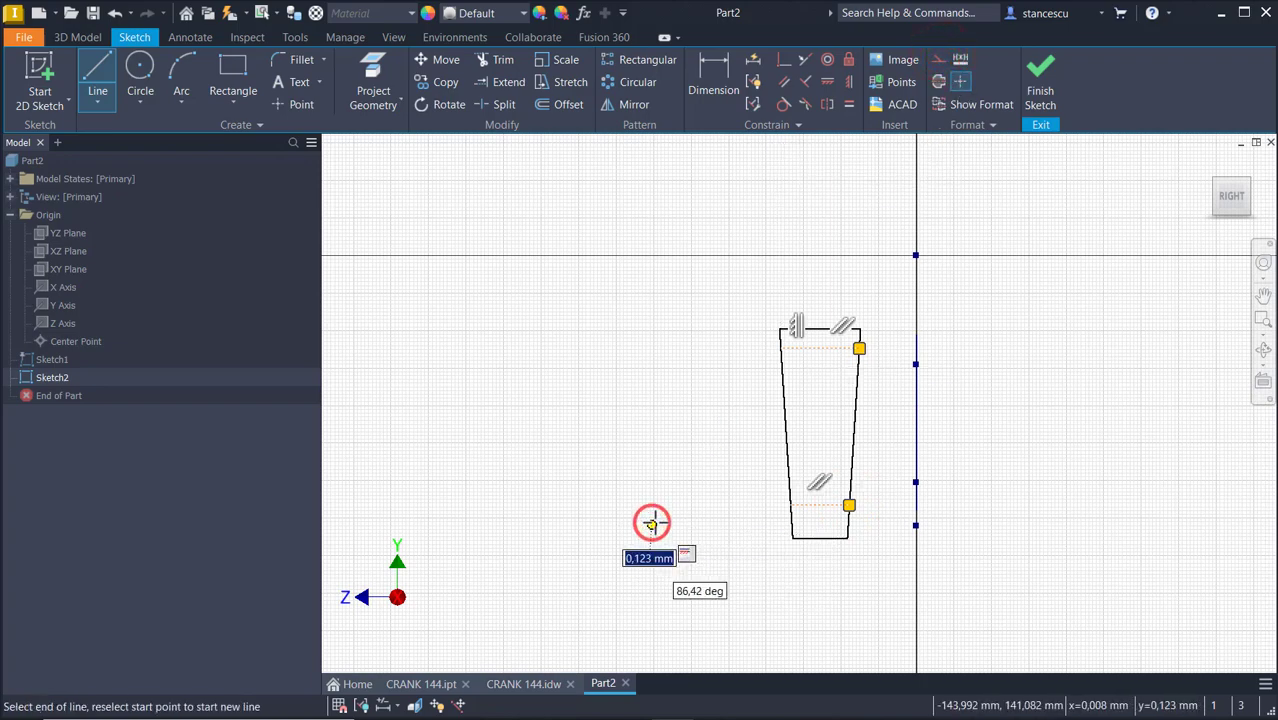
key(Escape)
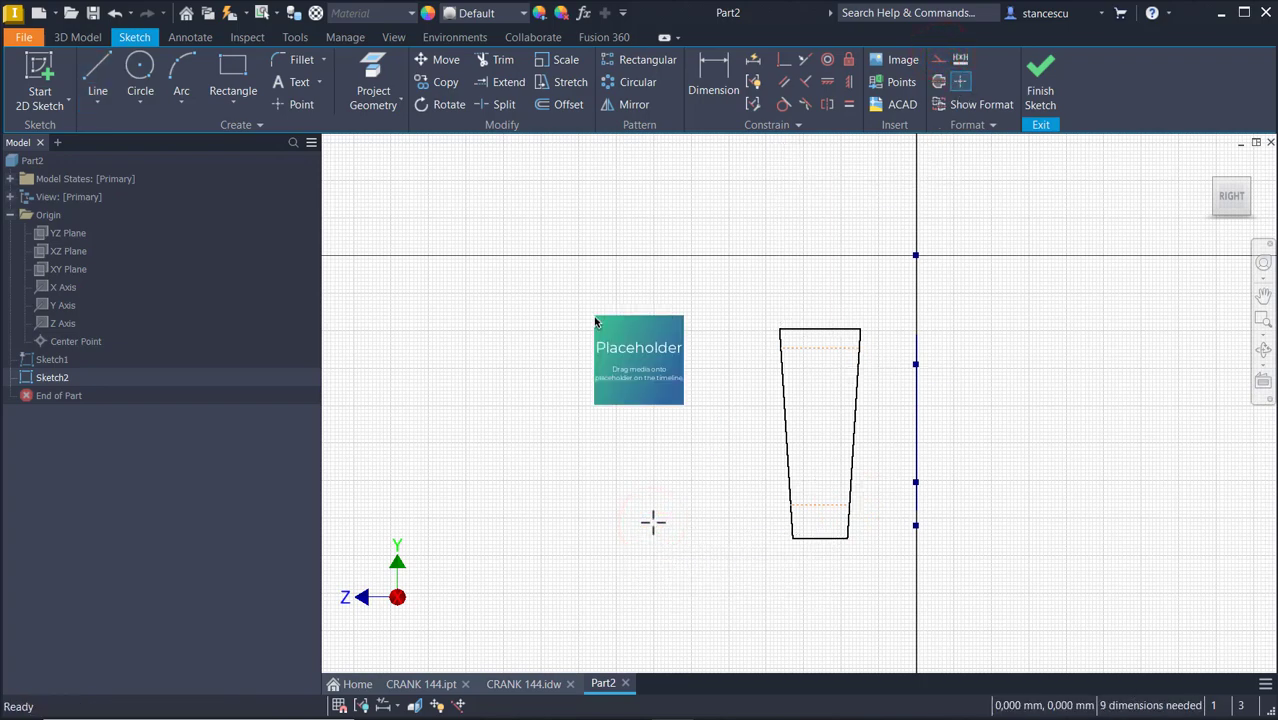
Project the front arm sketch's upper arc and its sloping side line into the side sketch.
mouse_move(699, 389)
shift+middle_down()
mouse_move(890, 422)
mouse_move(1056, 362)
mouse_move(893, 288)
mouse_move(907, 314)
mouse_move(935, 287)
shift+middle_up()
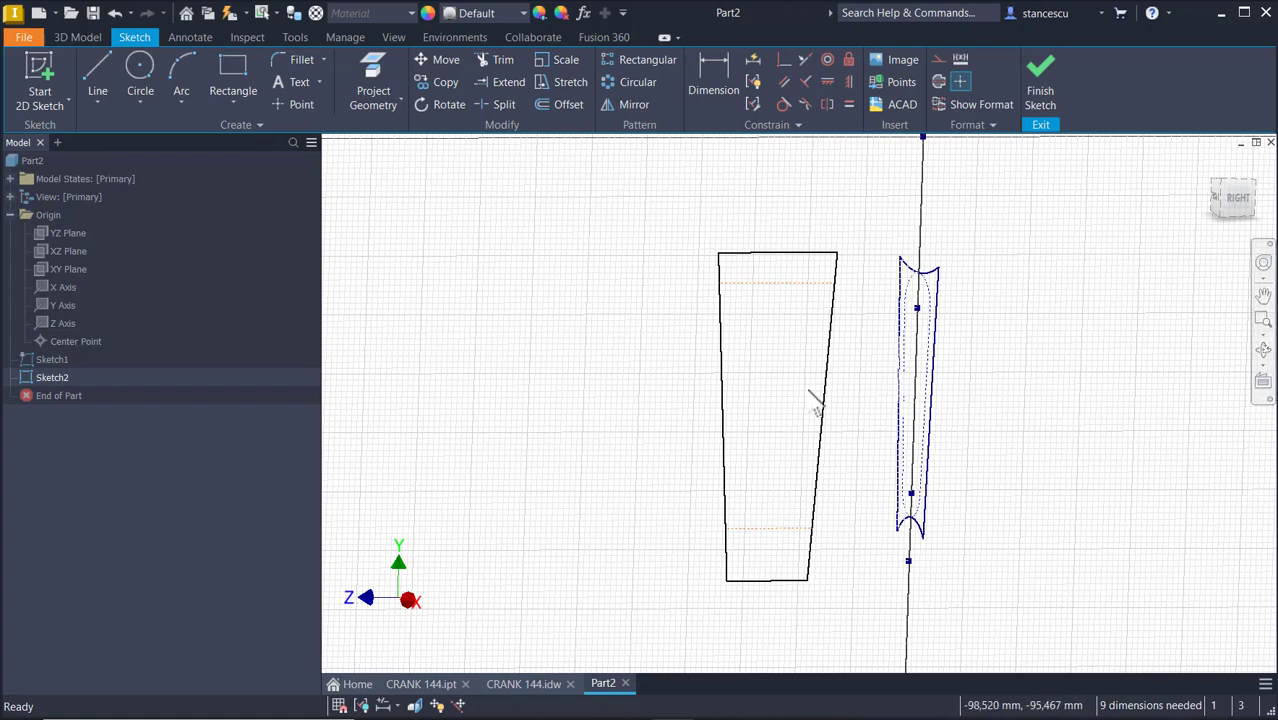
click(378, 57)
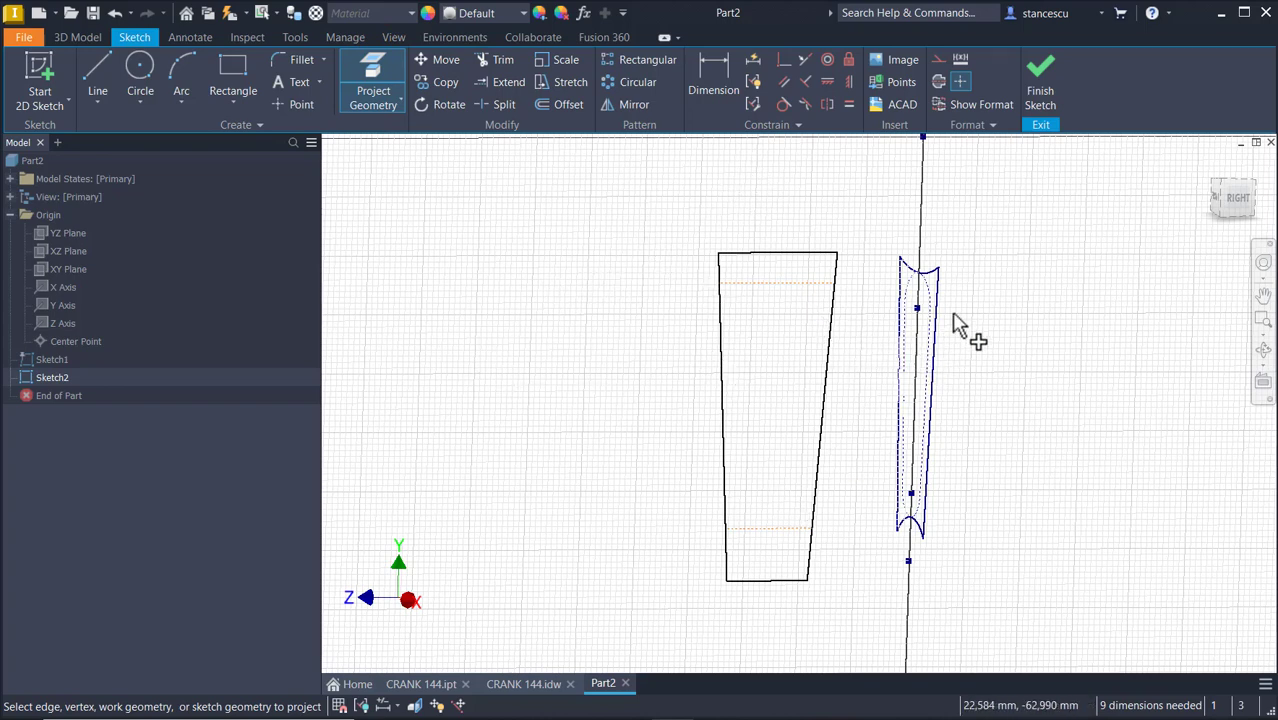
click(929, 270)
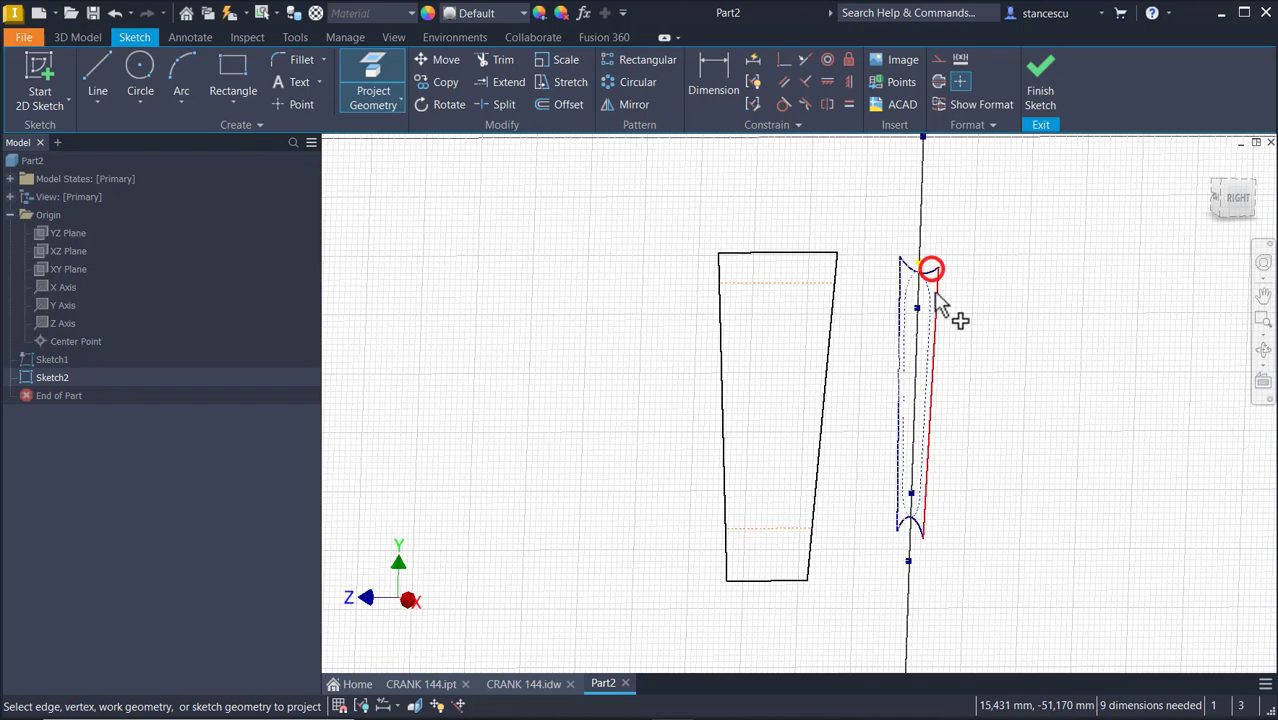
click(916, 528)
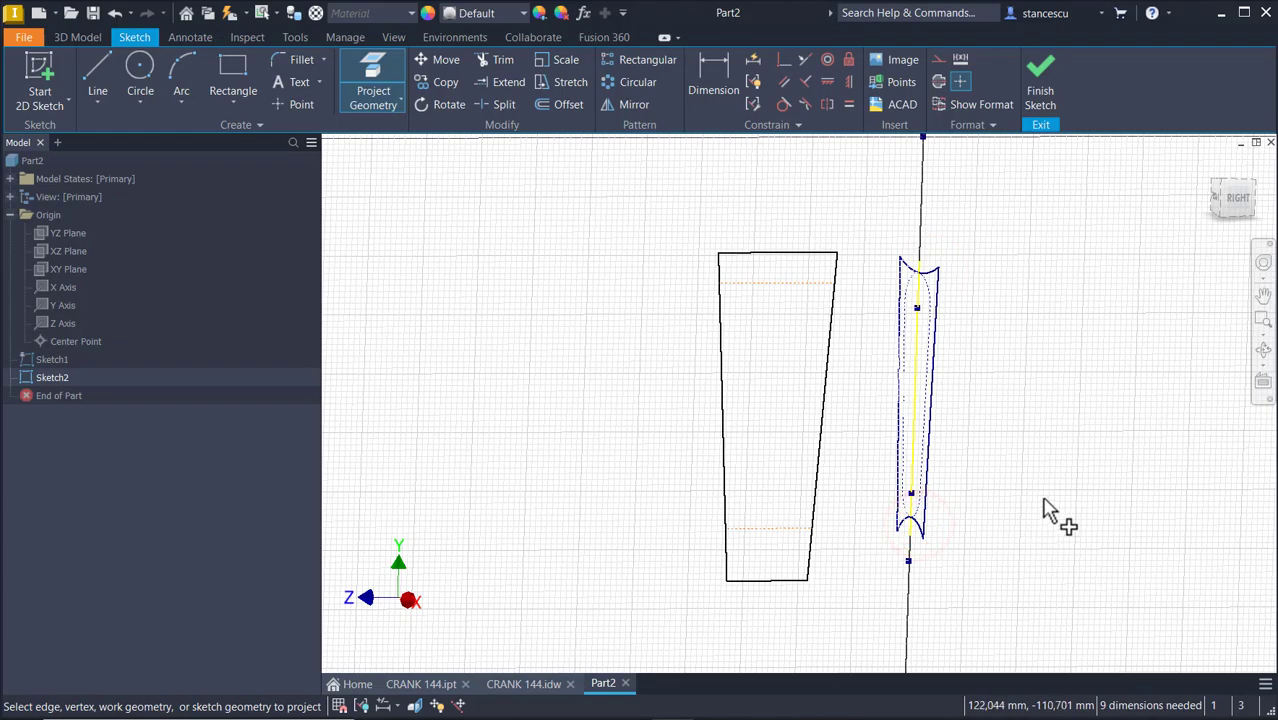
scroll(1044, 491, up, 5)
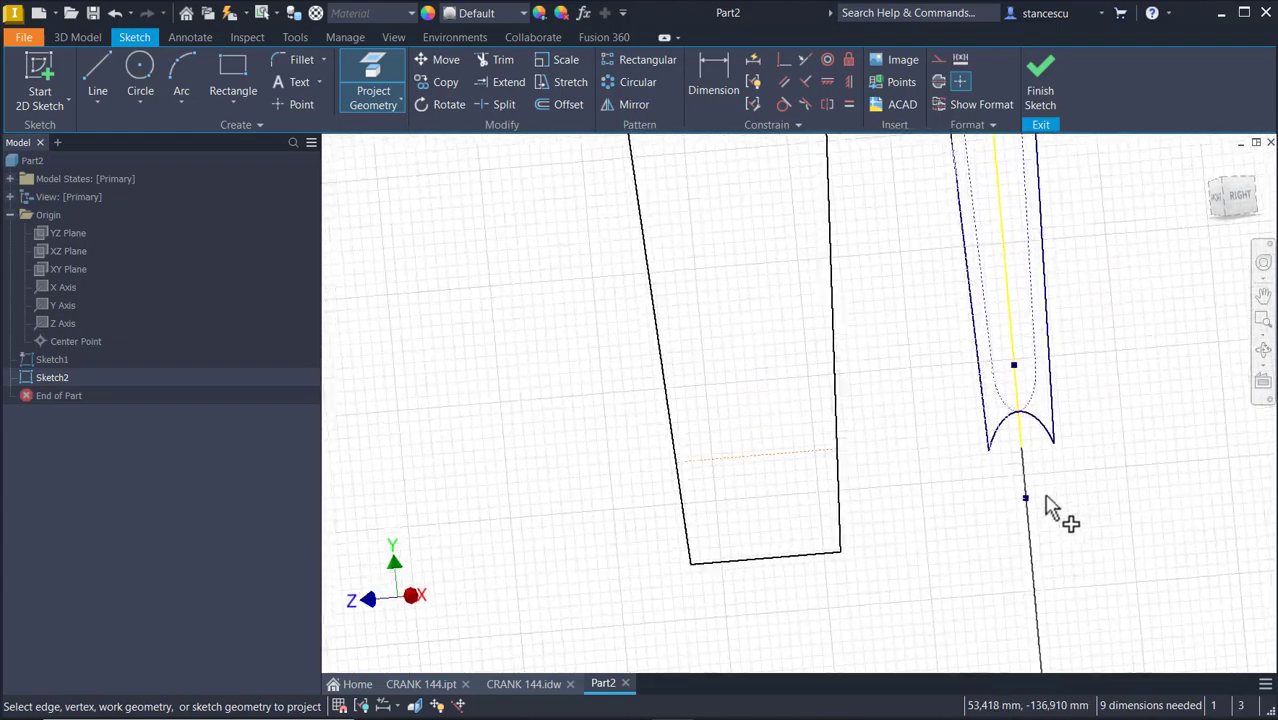
scroll(1047, 479, up, 2)
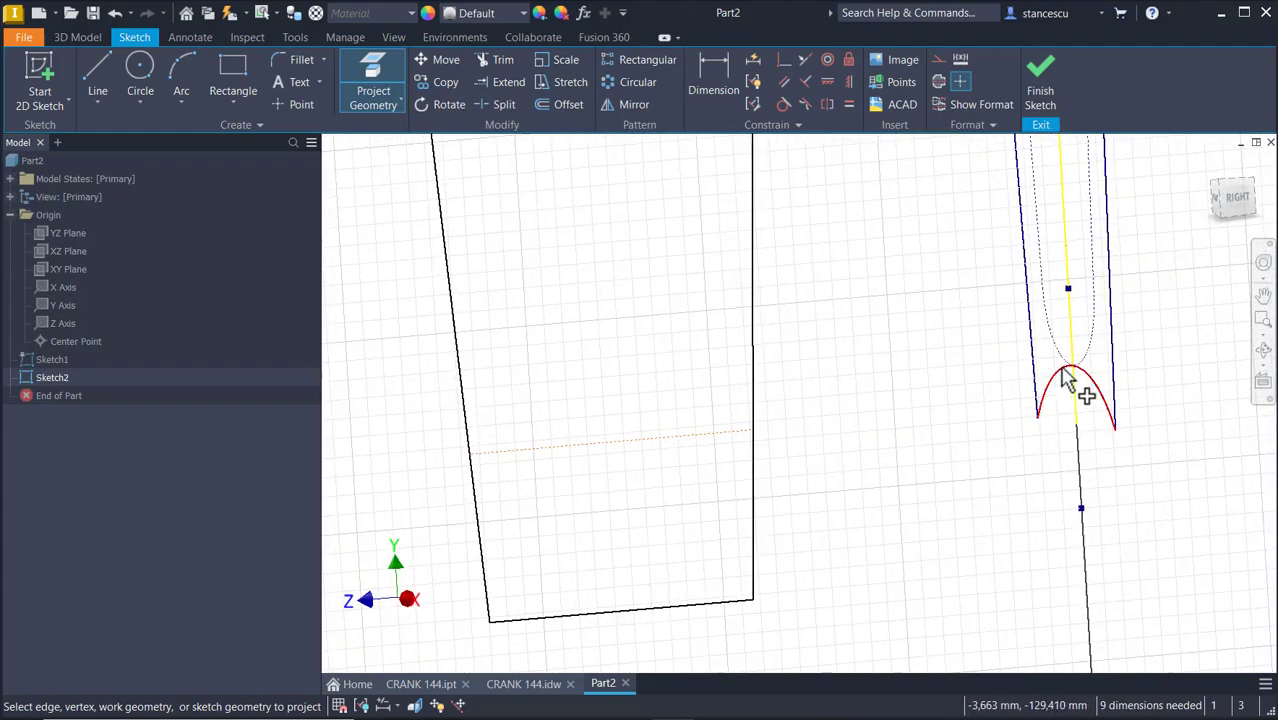
scroll(1075, 402, down, 2)
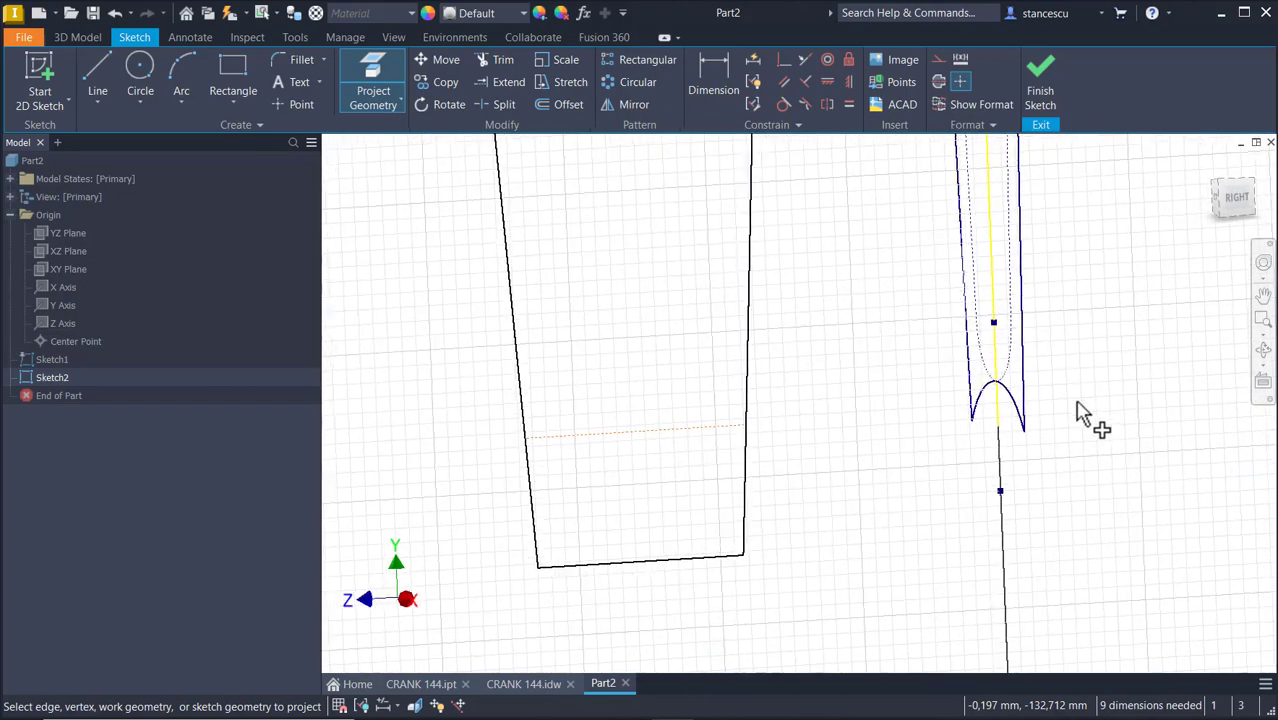
key(Escape)
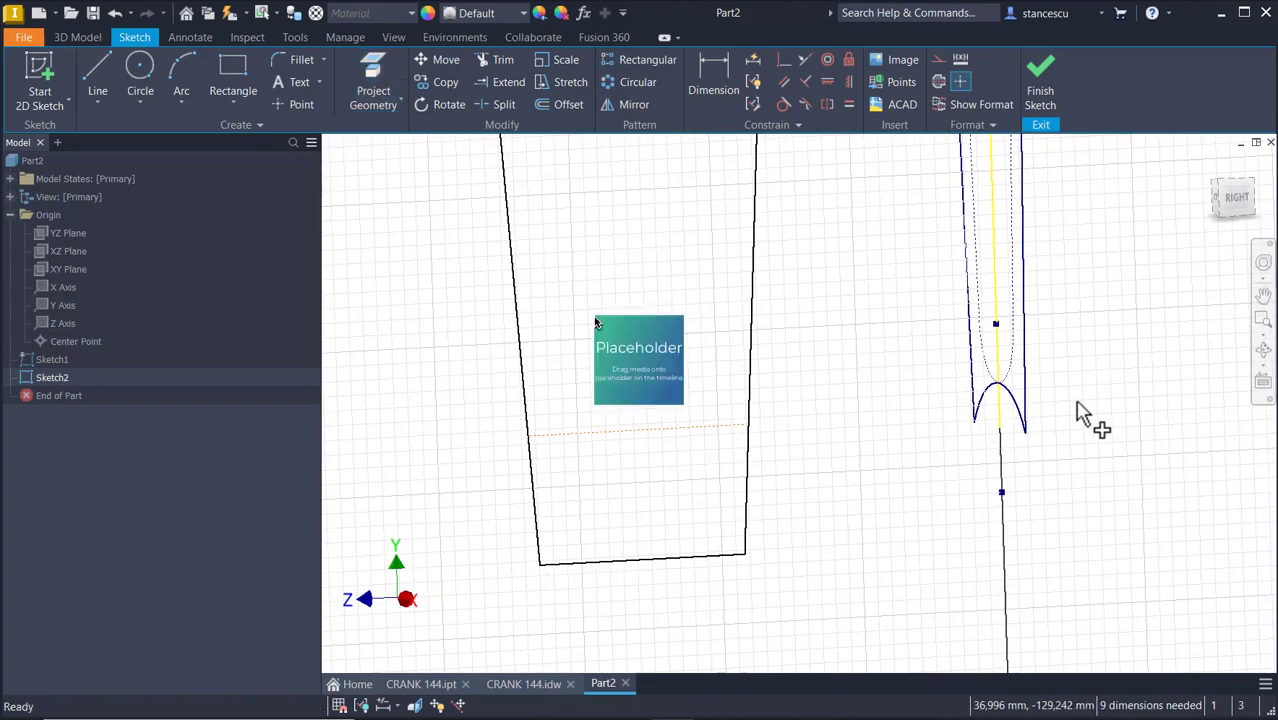
Change the in-canvas color scheme to Forest in the application options.
key(alt)
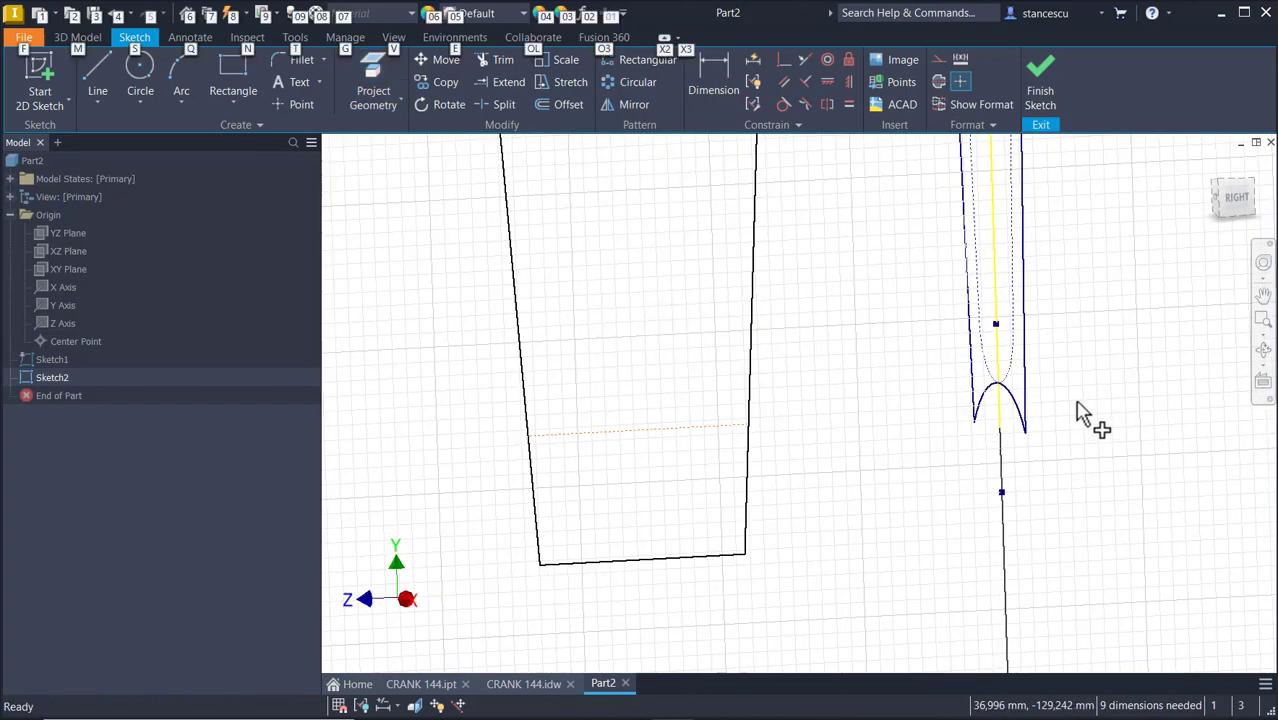
key(f)
key(Escape)
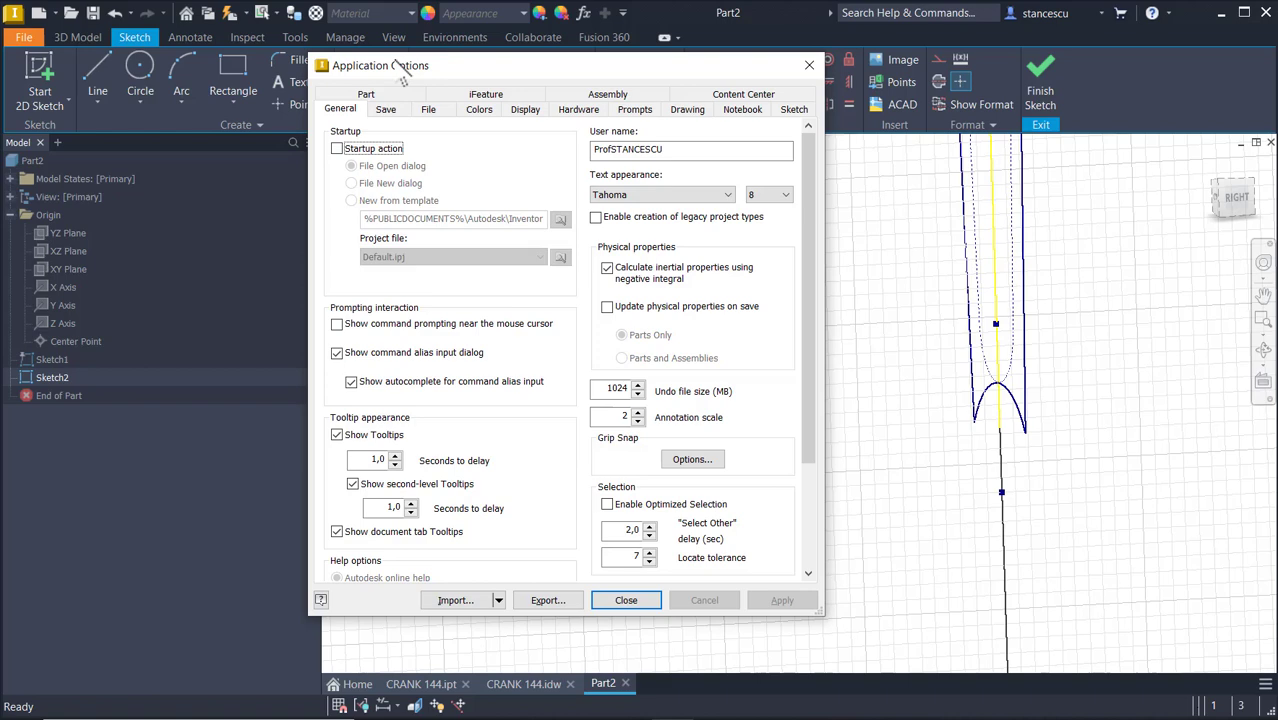
click(479, 110)
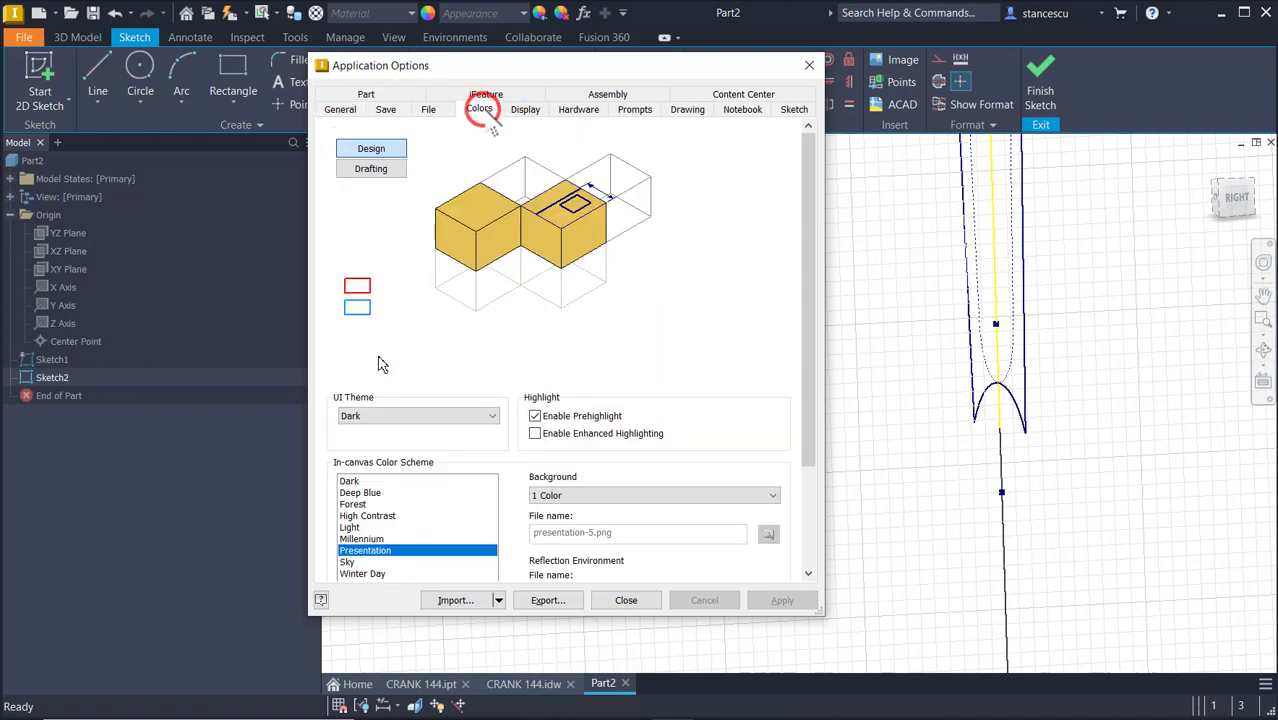
click(378, 504)
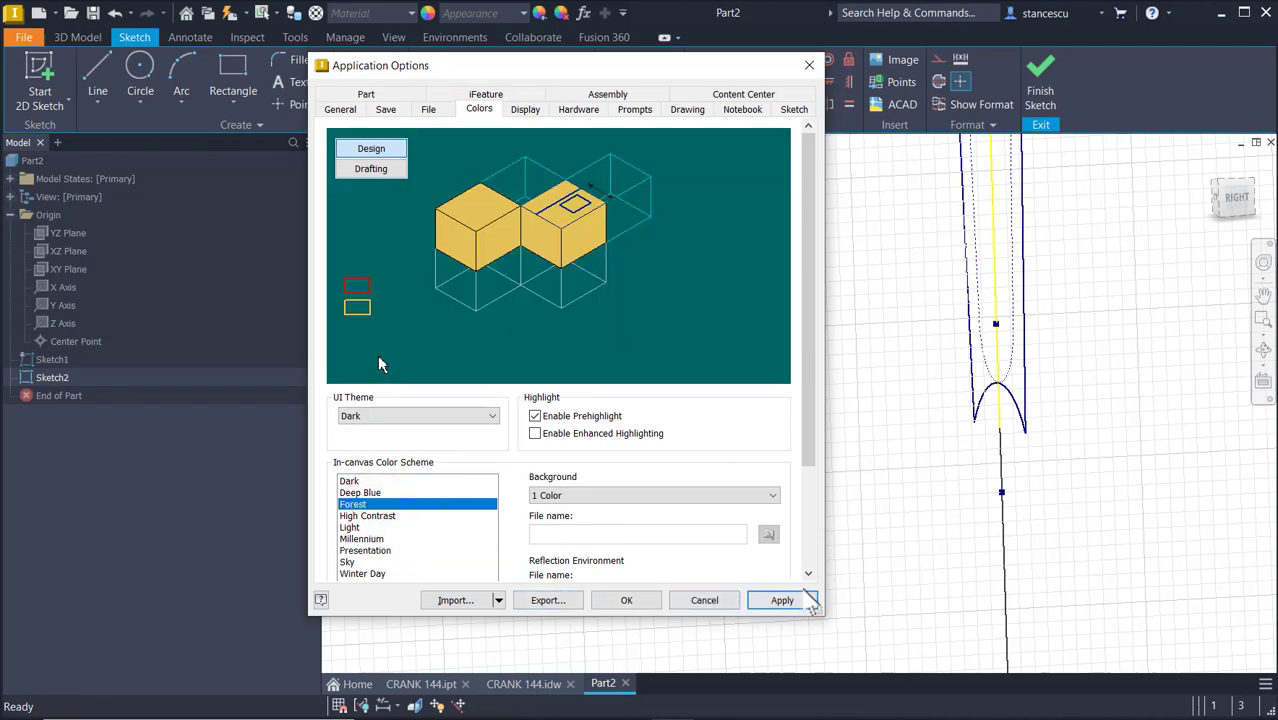
click(655, 602)
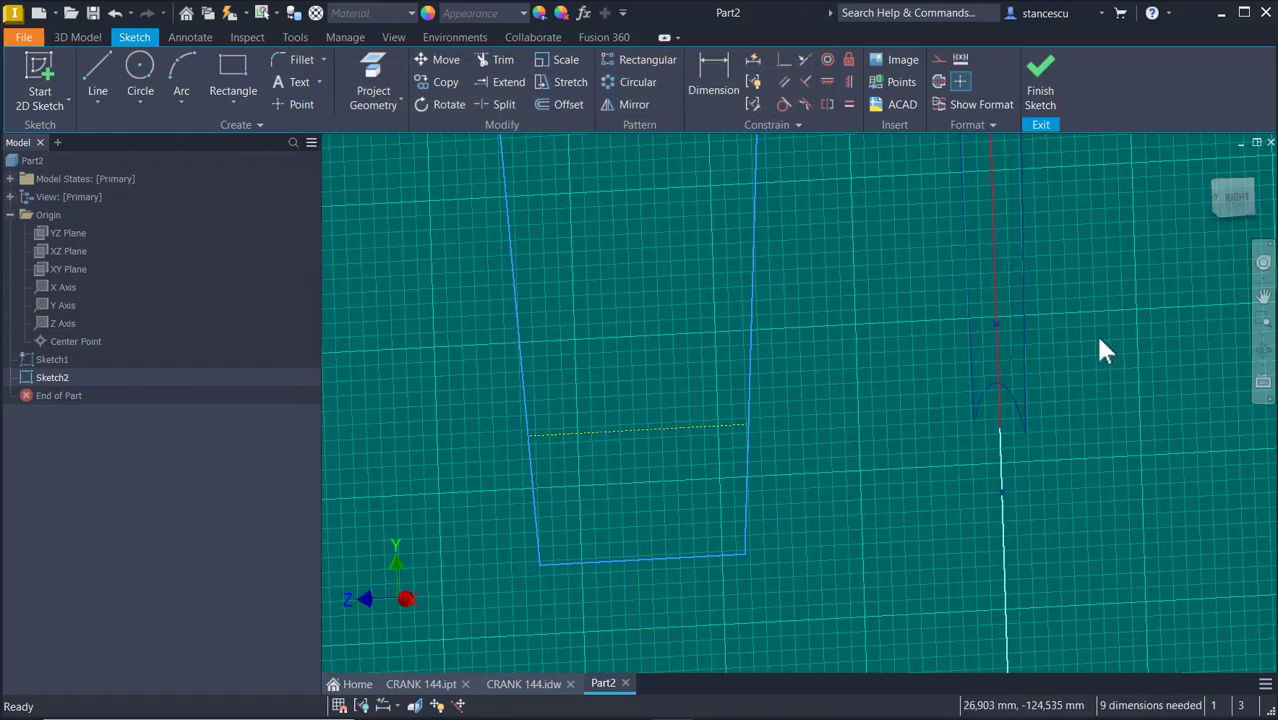
Delete the long projected line of the arm's side from the side sketch, keeping the short projection of the upper arc.
mouse_move(1120, 326)
shift+middle_down()
mouse_move(1084, 408)
mouse_move(996, 500)
mouse_move(902, 553)
mouse_move(936, 531)
mouse_move(947, 491)
mouse_move(1016, 556)
mouse_move(820, 396)
mouse_move(886, 281)
mouse_move(873, 379)
mouse_move(913, 282)
shift+middle_up()
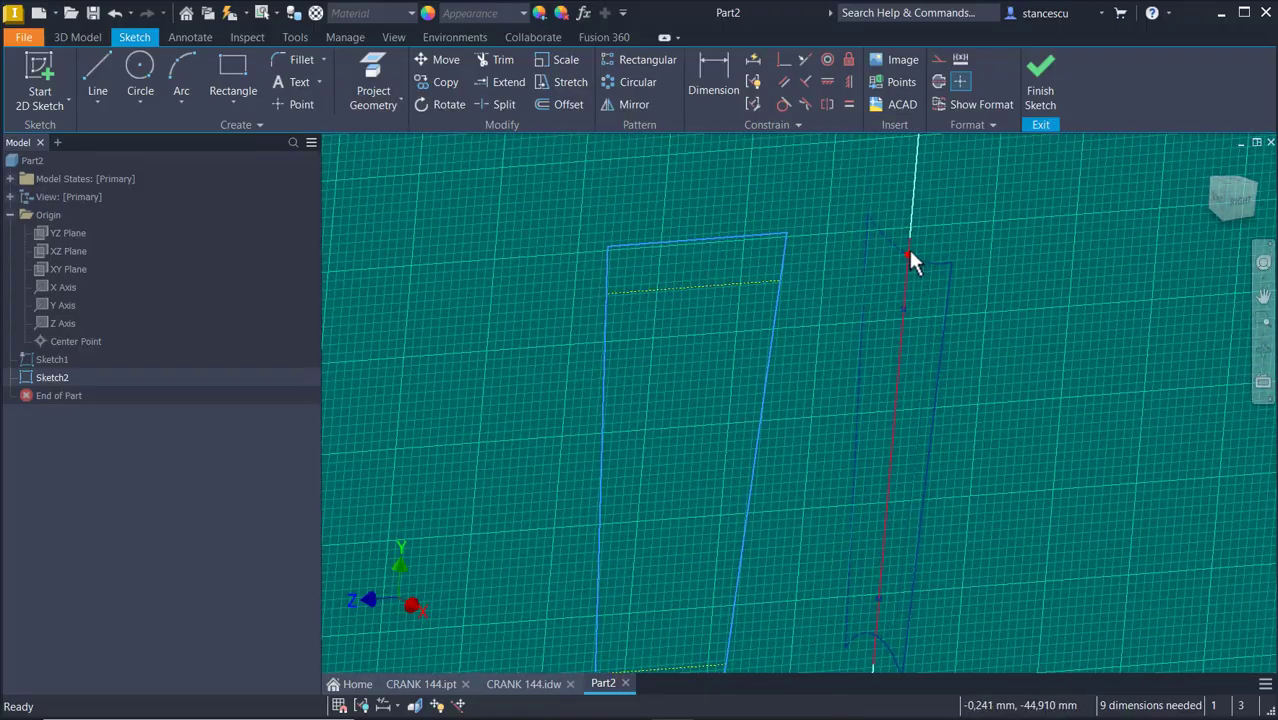
shift+middle_drag(910, 265, 870, 490)
click(863, 472)
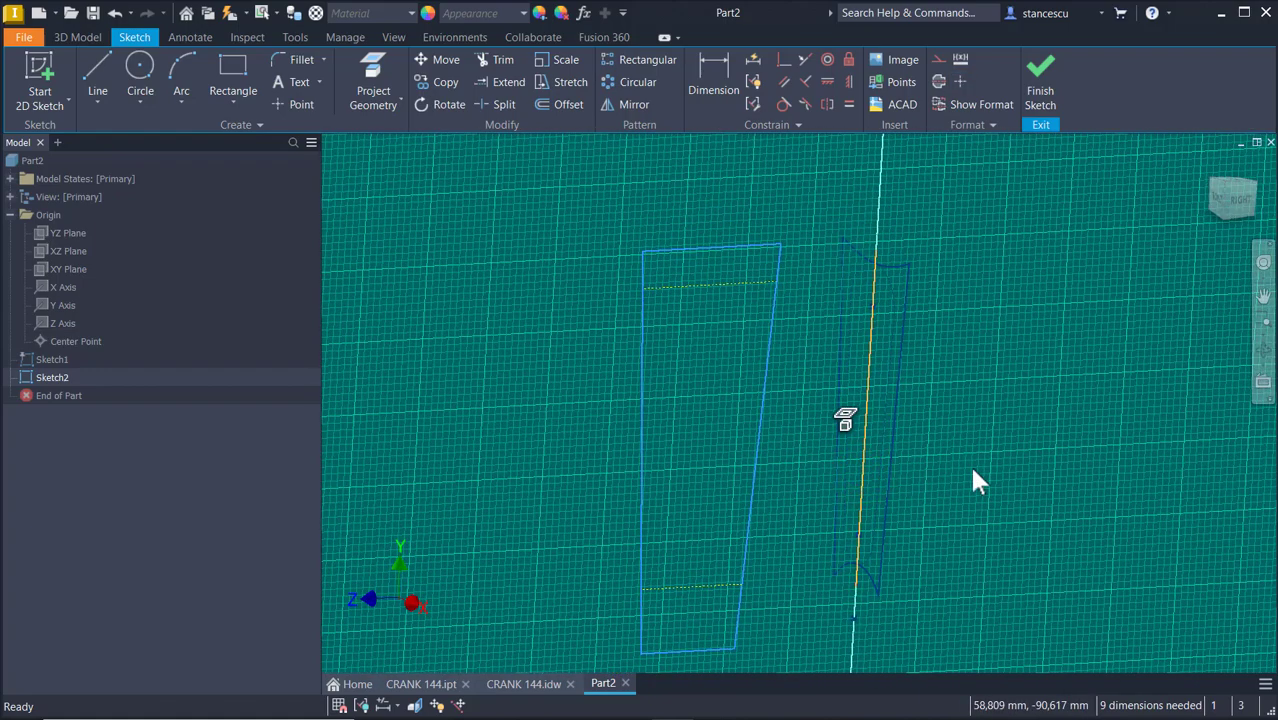
key(Escape)
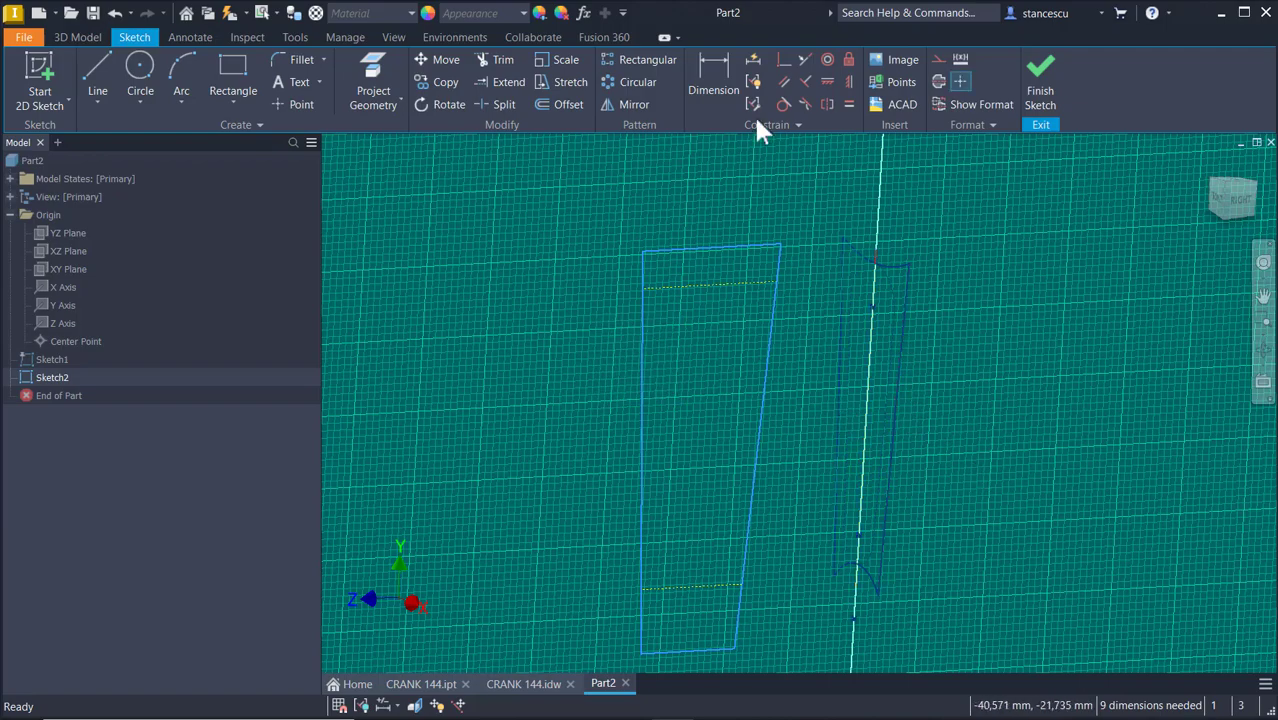
Project the front arm sketch's lower arc into the side sketch.
scroll(882, 248, down, 3)
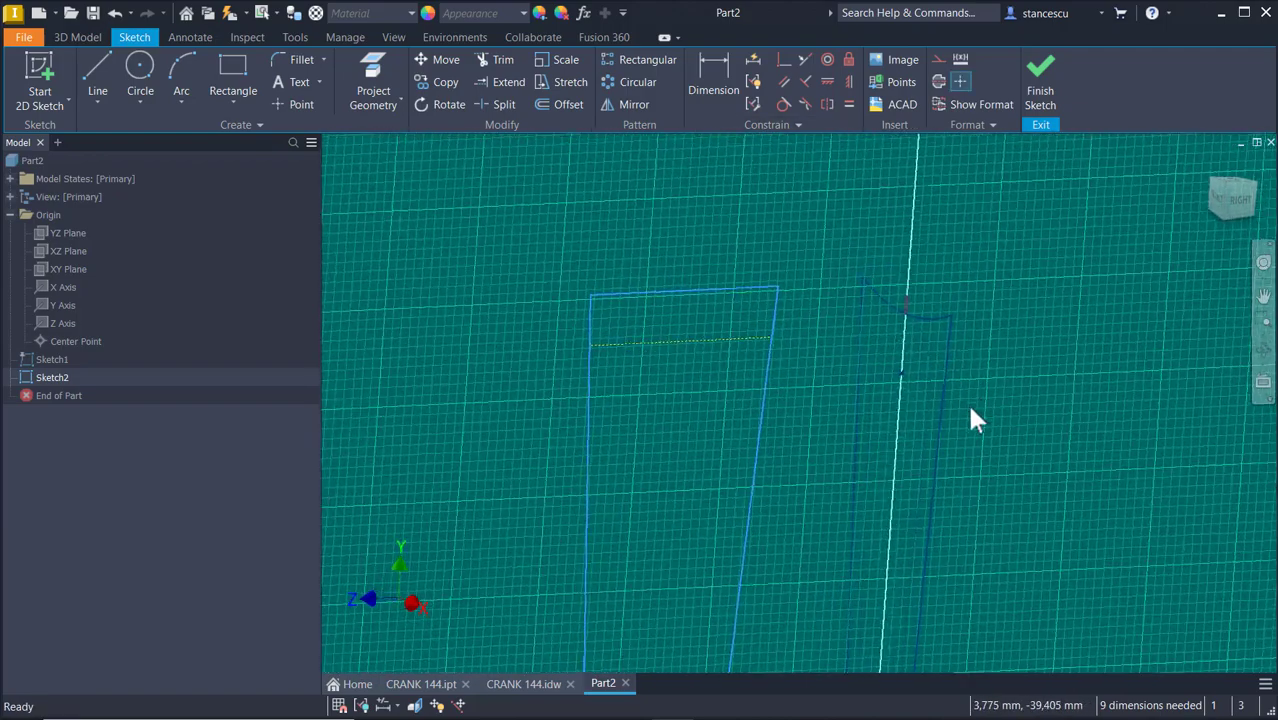
scroll(586, 182, up, 3)
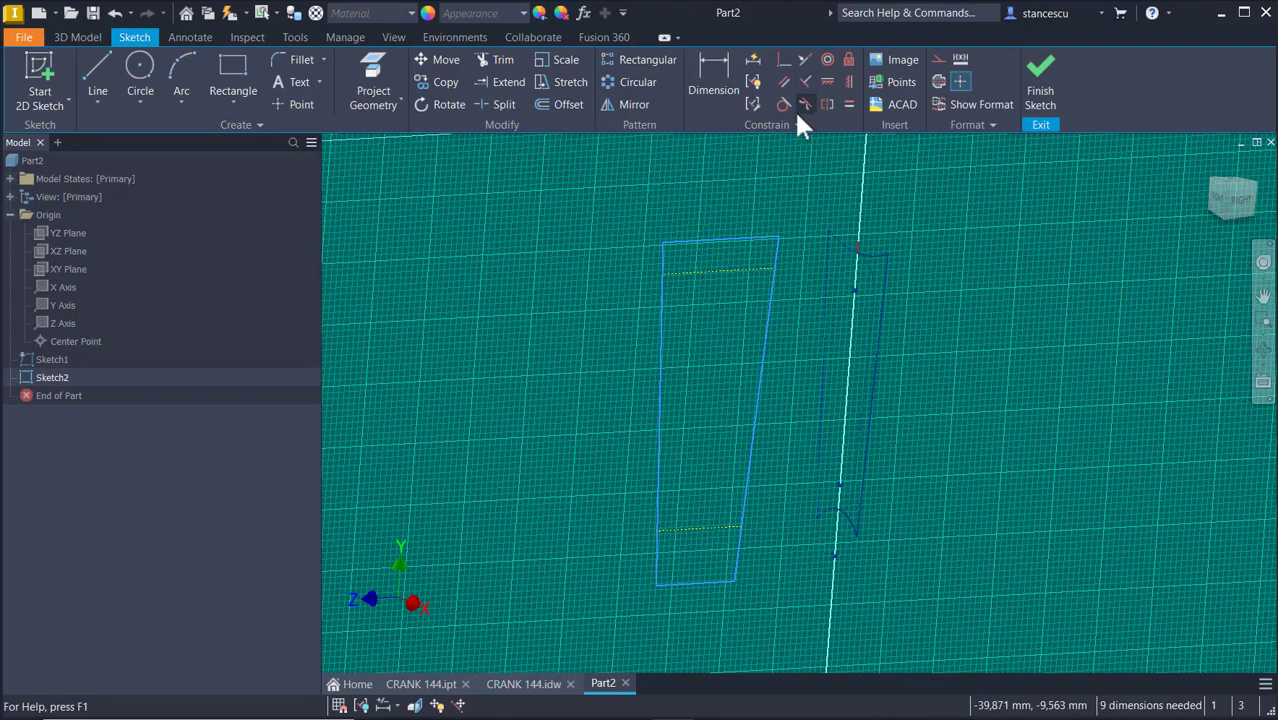
click(372, 66)
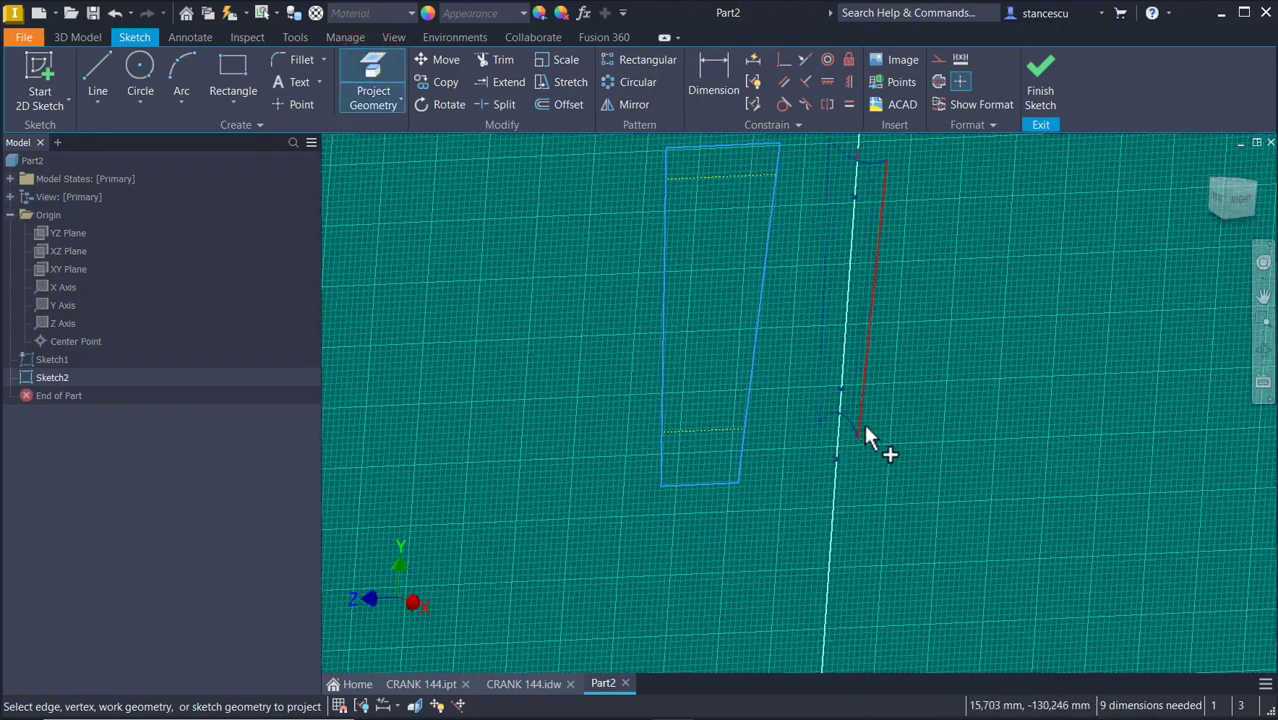
click(854, 430)
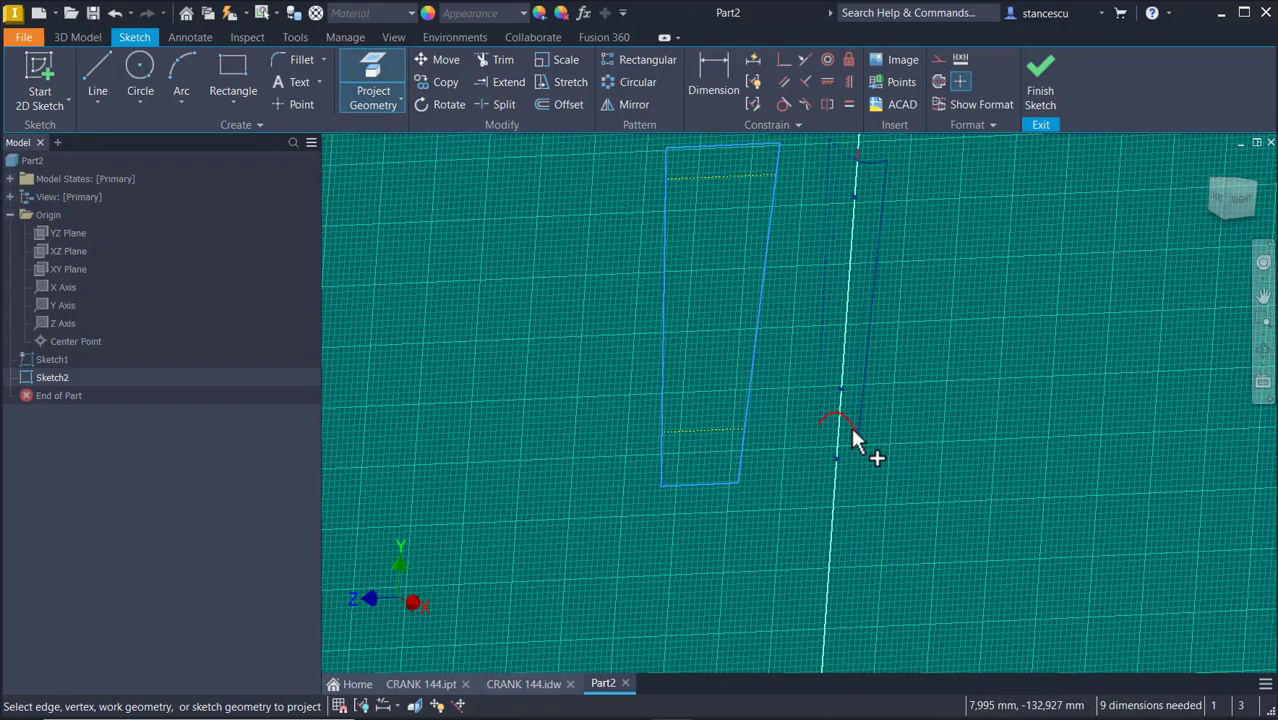
Check the CRANK 144 drawing's side view and dimension the upper construction line in the side sketch to 30 mm.
scroll(915, 430, up, 5)
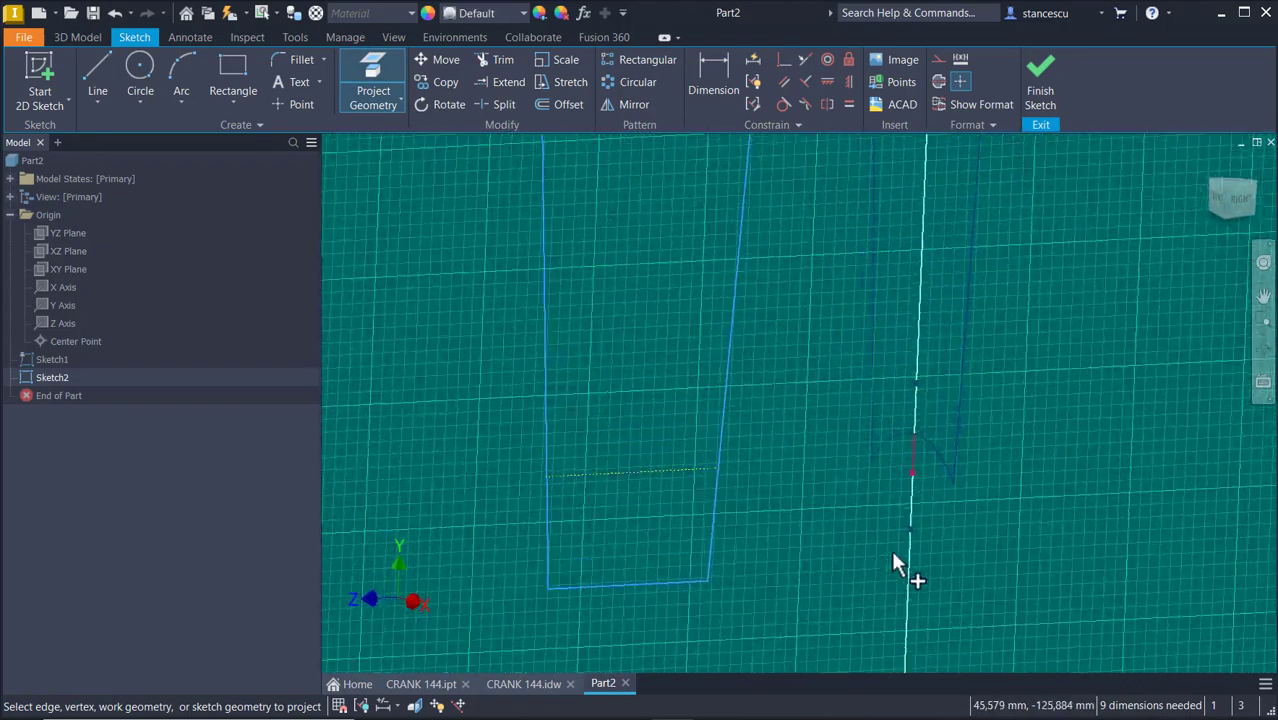
scroll(985, 480, down, 6)
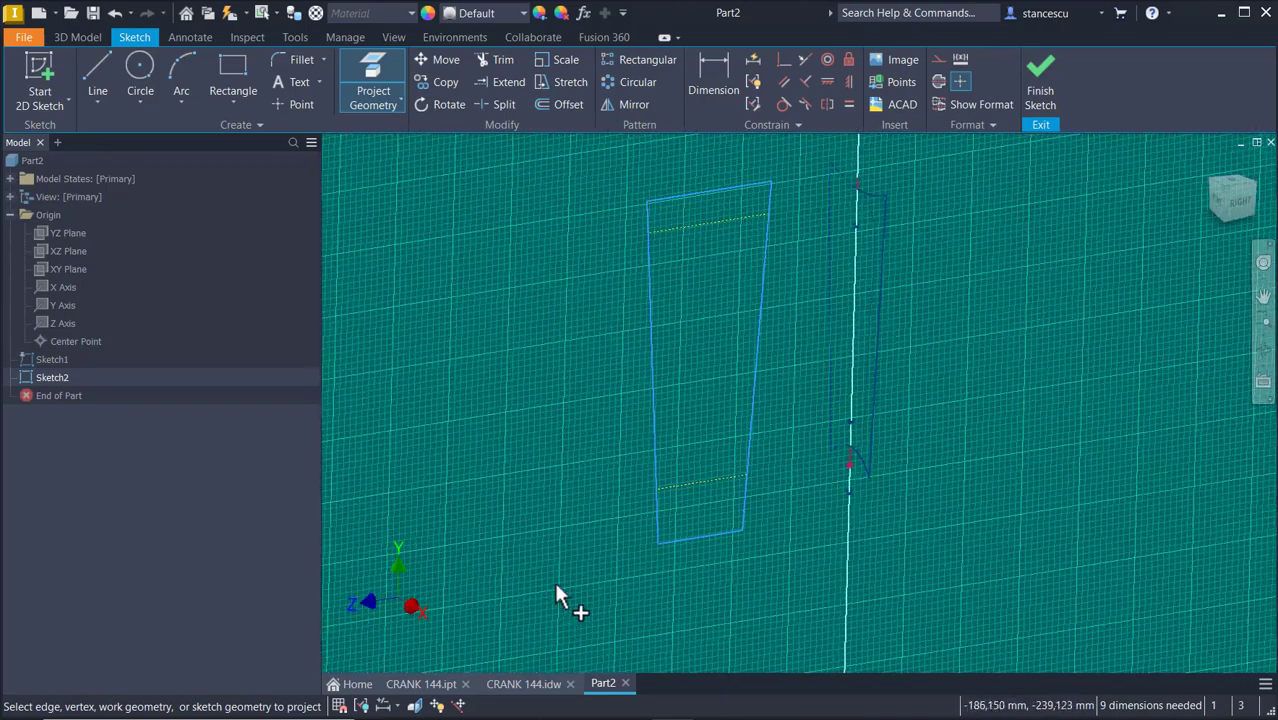
click(522, 684)
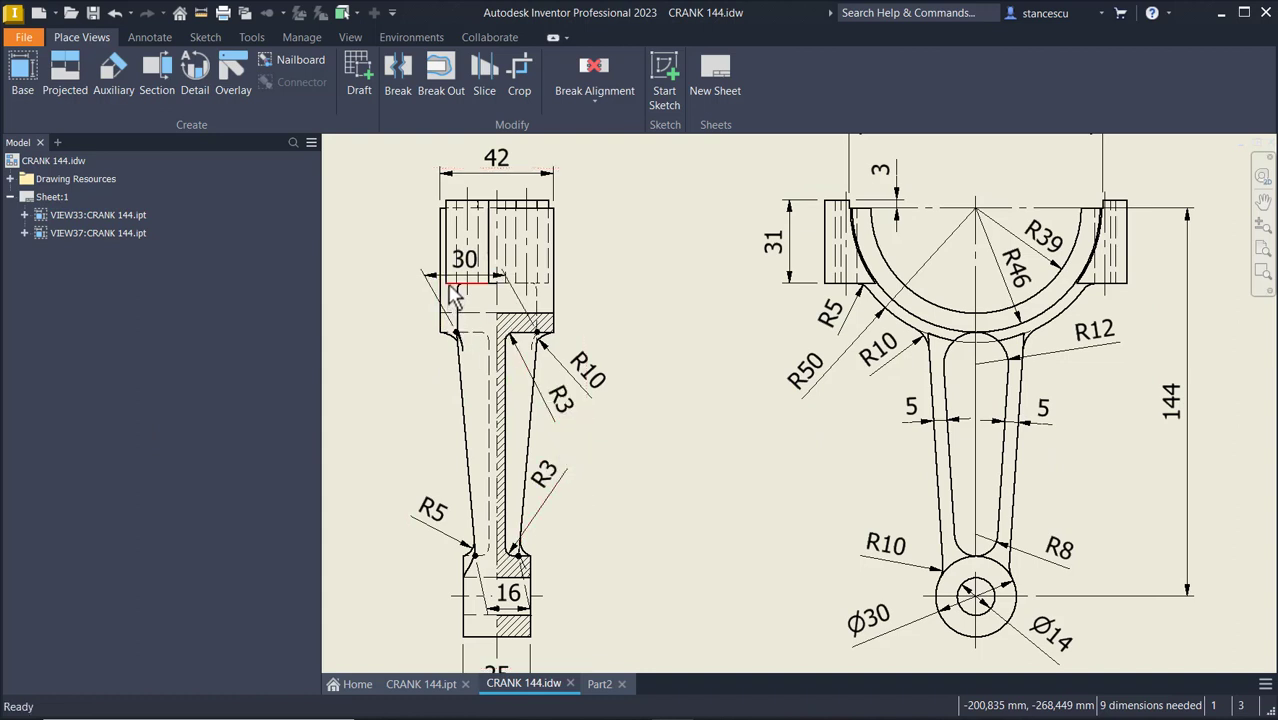
click(1058, 316)
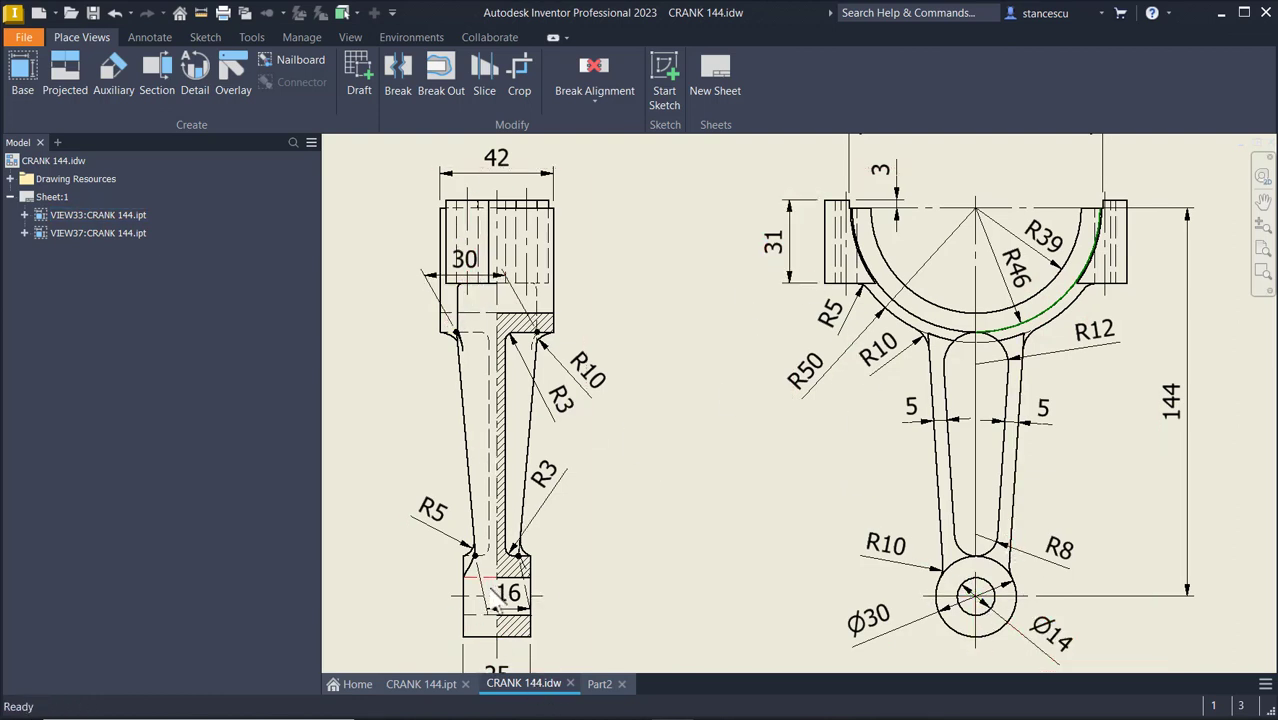
click(599, 684)
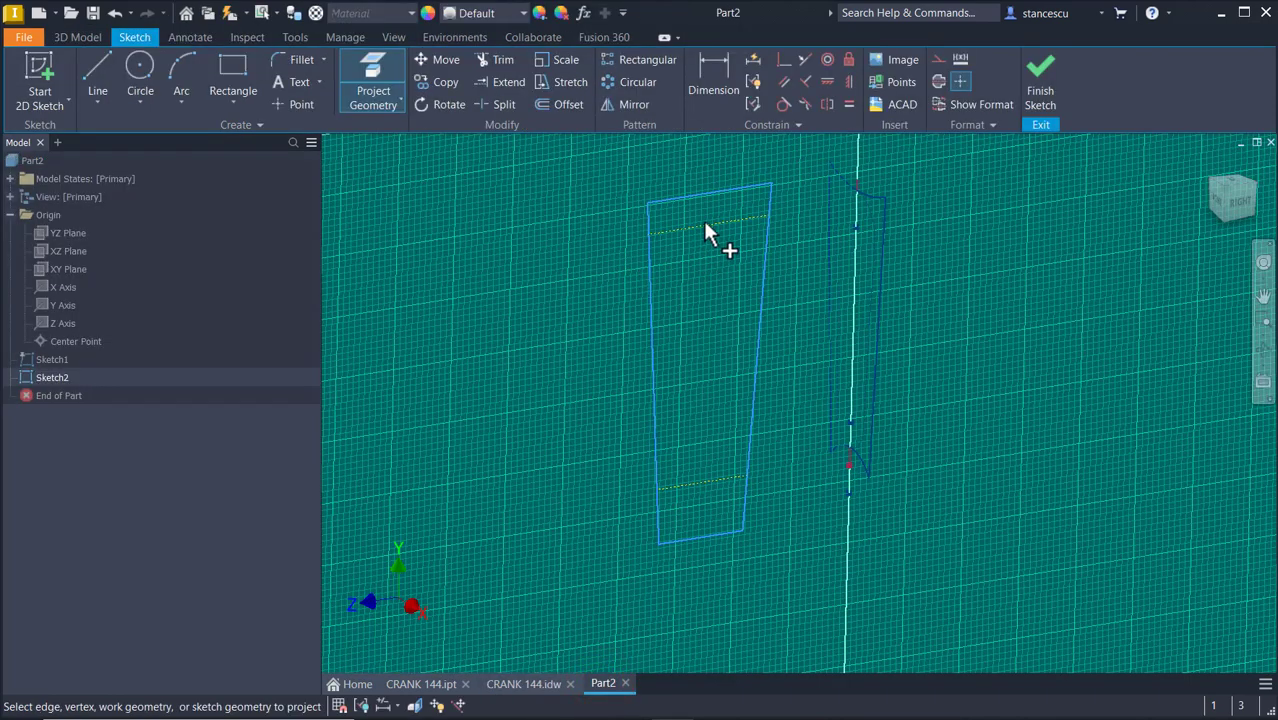
click(714, 66)
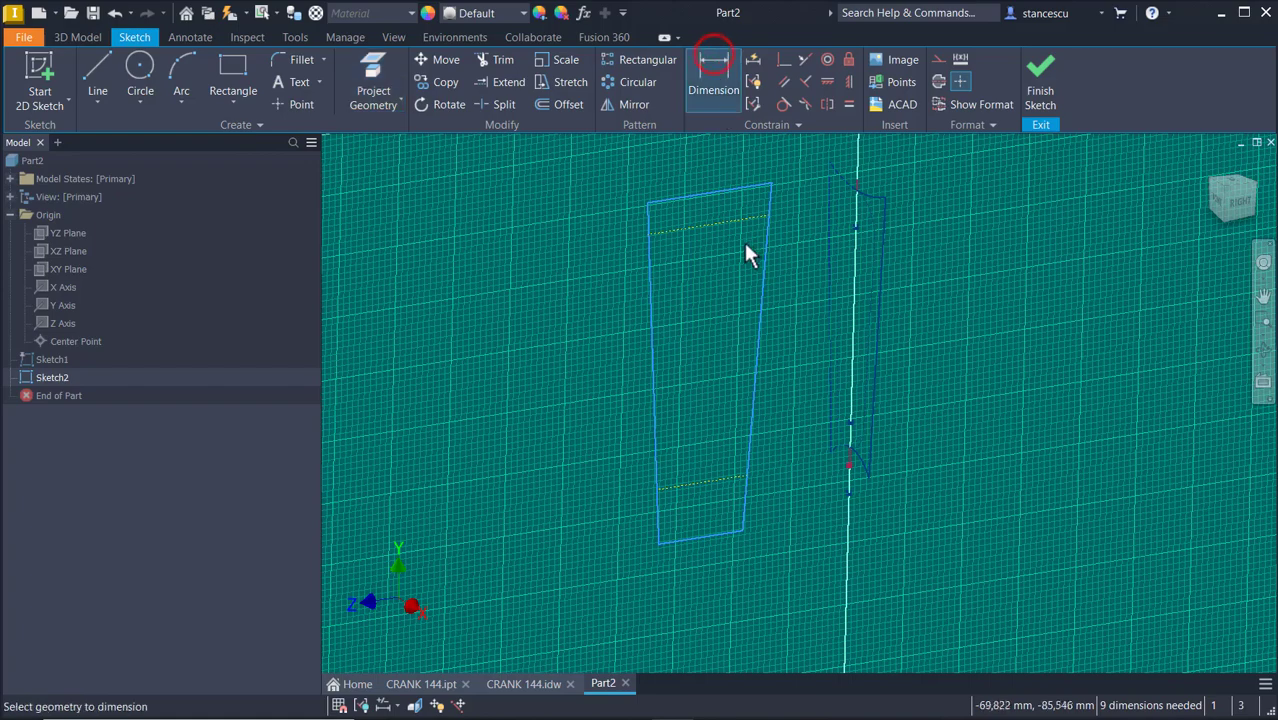
click(731, 226)
click(719, 170)
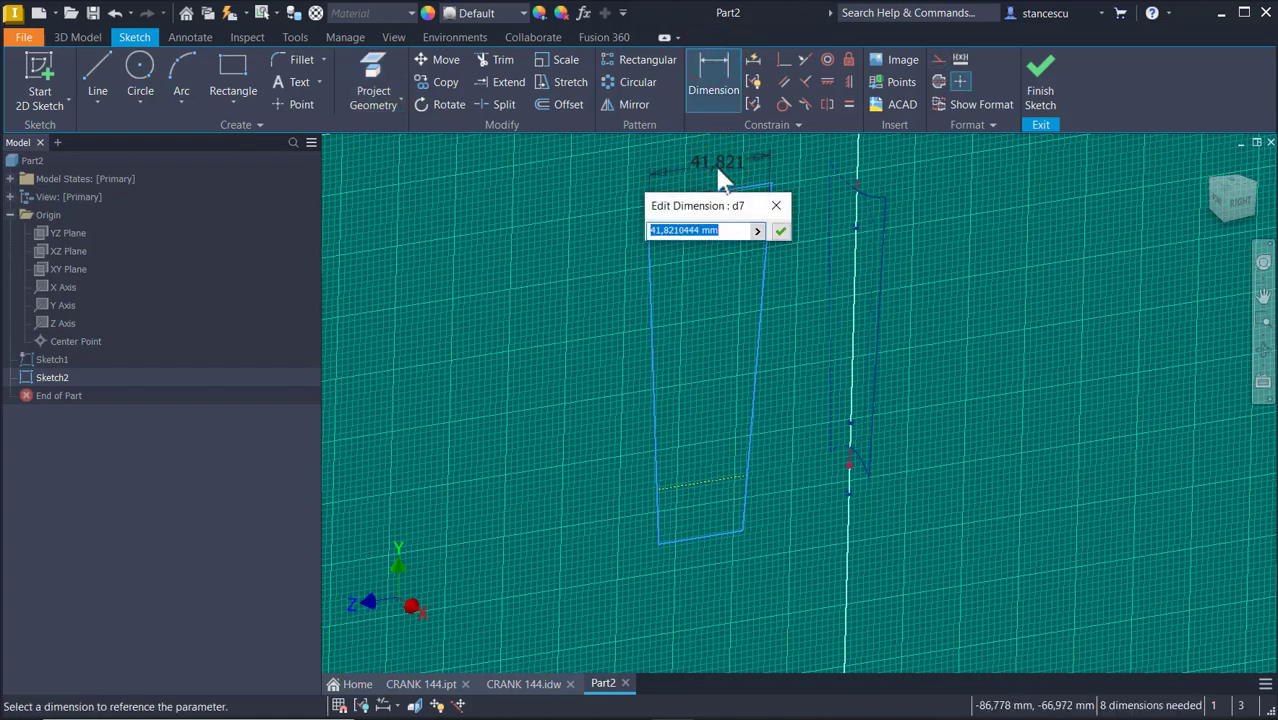
text(30)
key(Return)
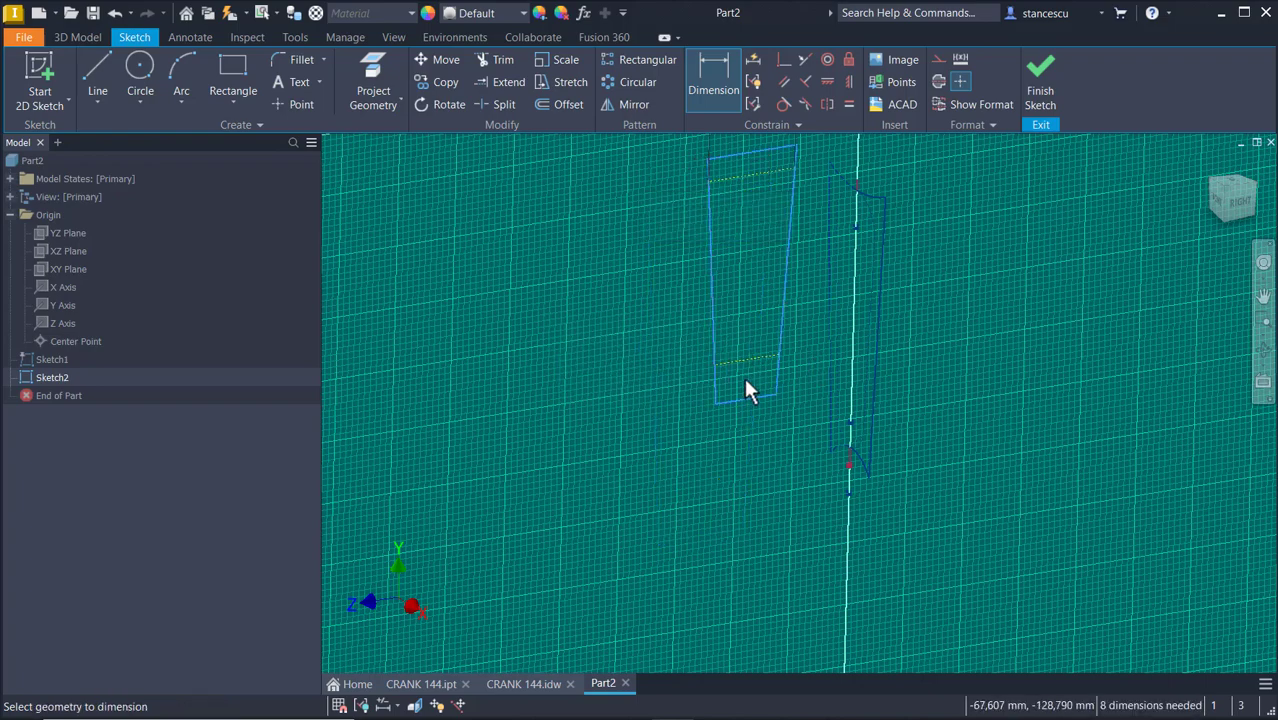
Dimension the lower construction line of the tapered side profile to 16 mm.
click(771, 355)
click(716, 461)
text(16)
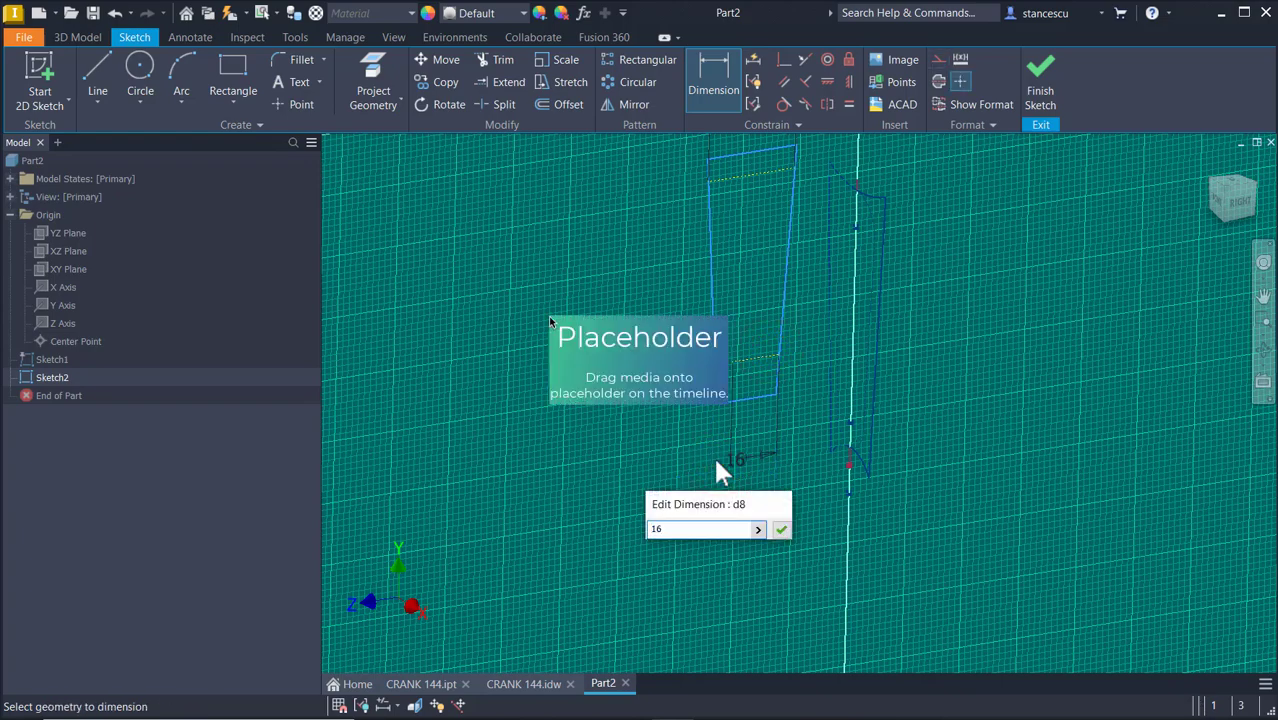
key(Return)
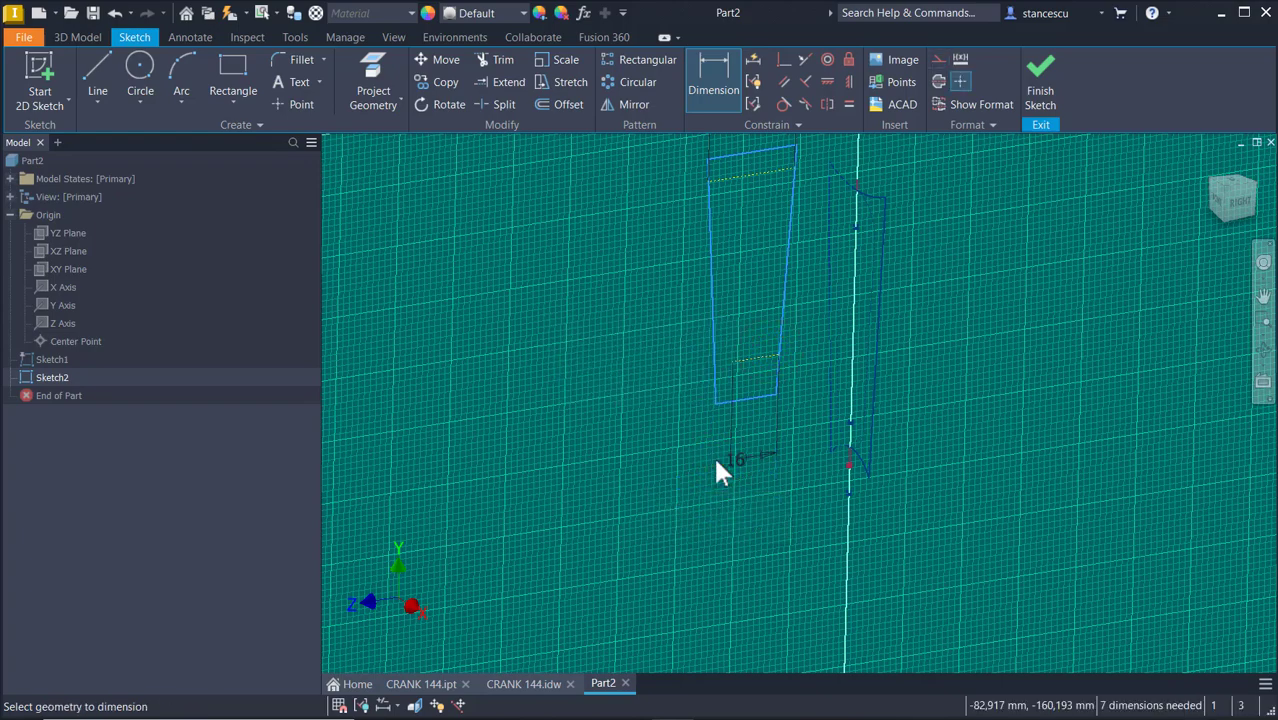
Make the lower construction line's free left endpoint coincident with the profile's left sloping side.
scroll(738, 358, up, 2)
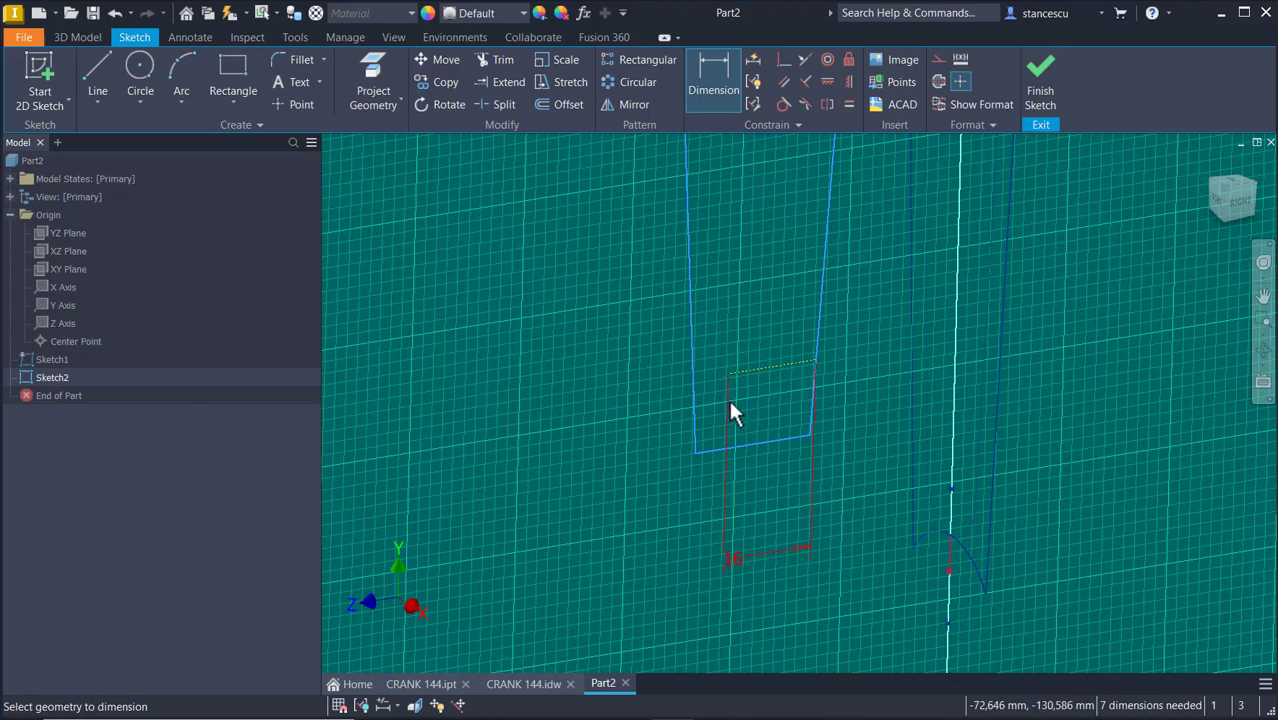
click(784, 59)
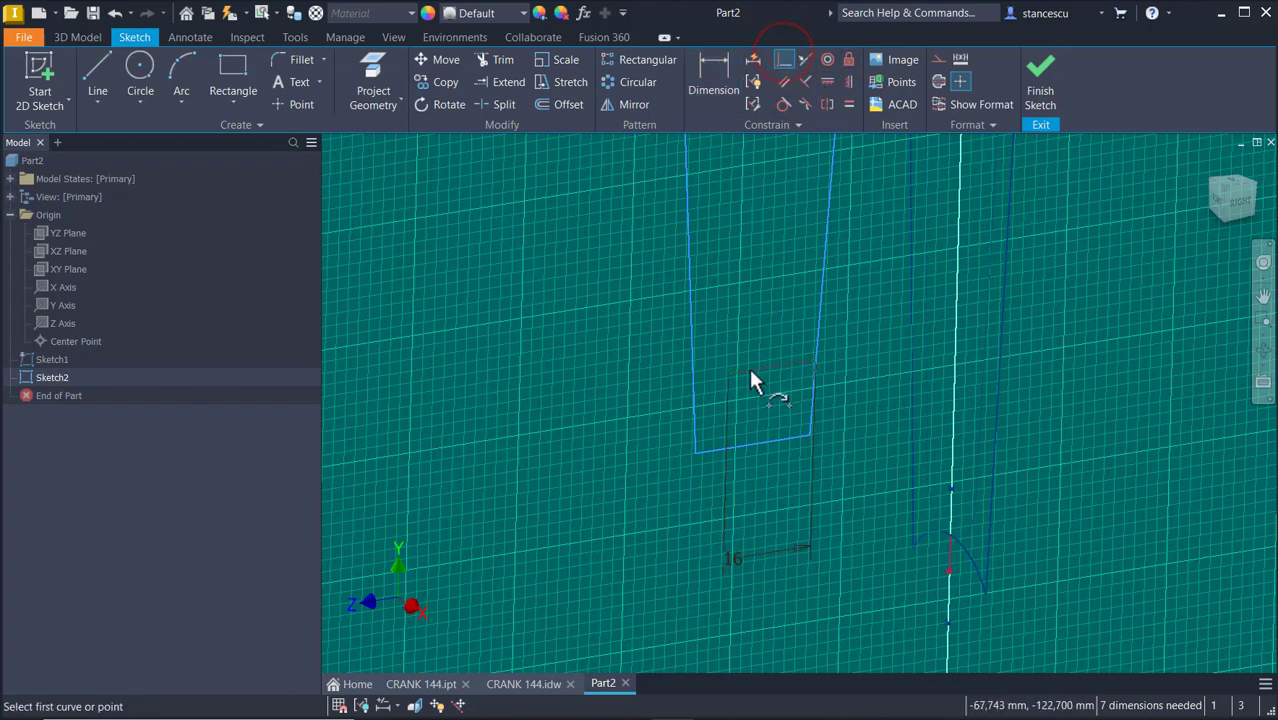
click(729, 375)
click(692, 375)
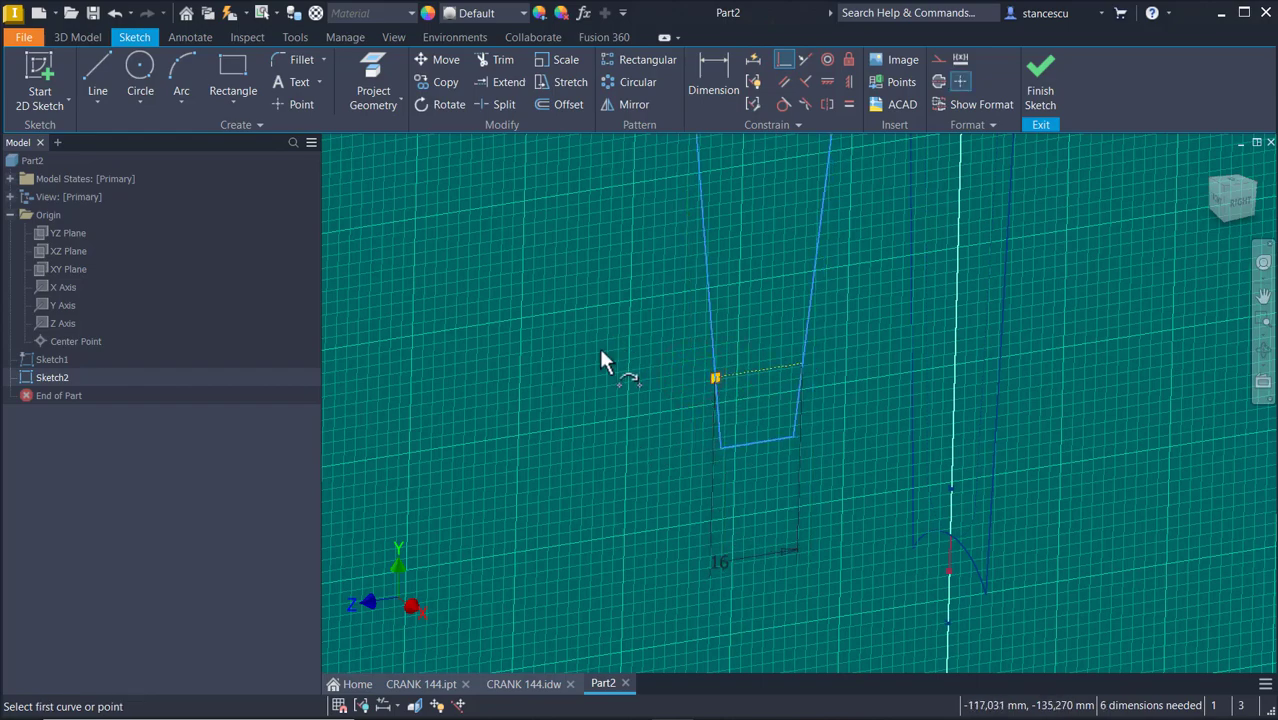
Make the upper construction line's midpoint coincident with the lower end of the projected upper arc.
scroll(629, 375, down, 3)
mouse_move(629, 375)
middle_down()
mouse_move(419, 572)
mouse_move(530, 487)
middle_up()
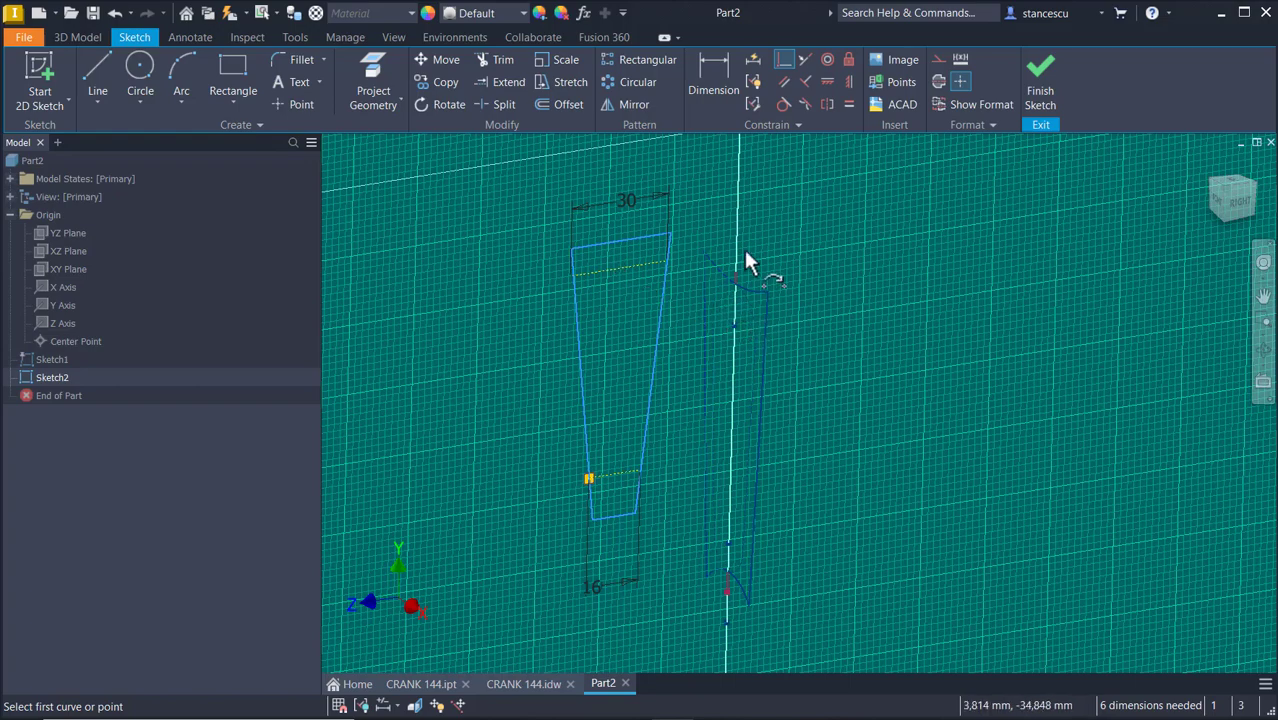
scroll(740, 287, up, 3)
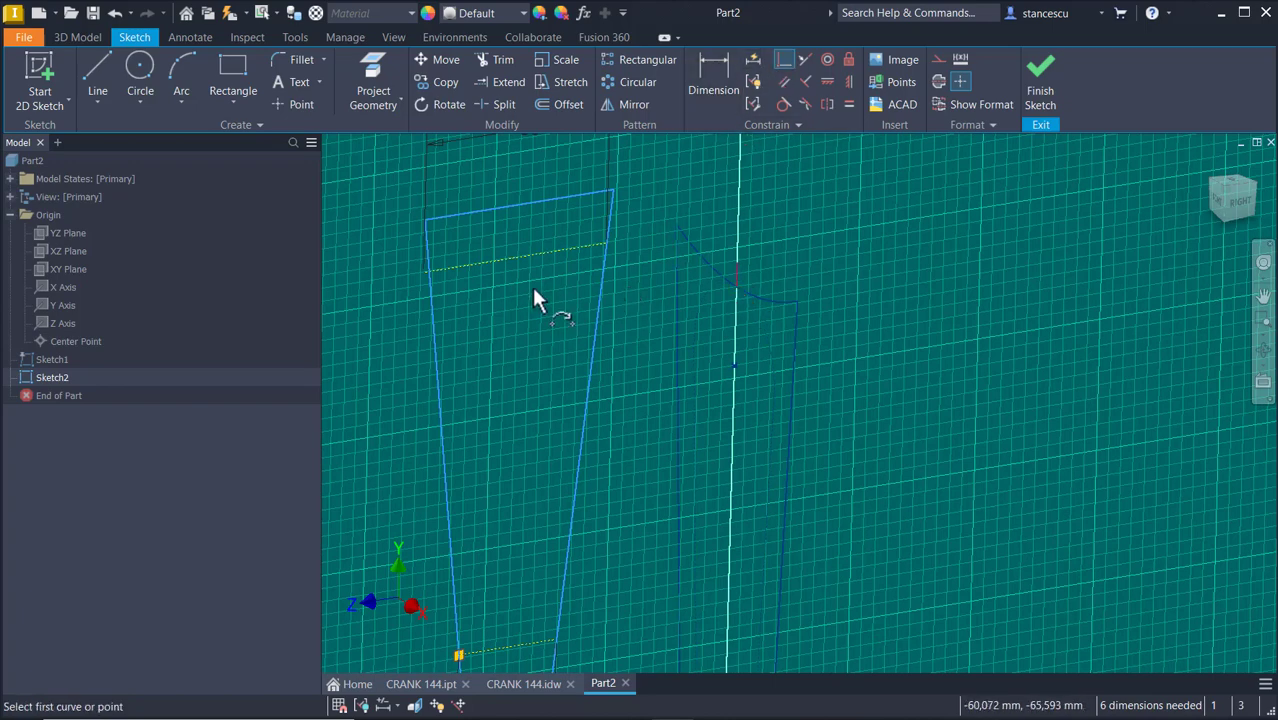
click(518, 259)
click(735, 288)
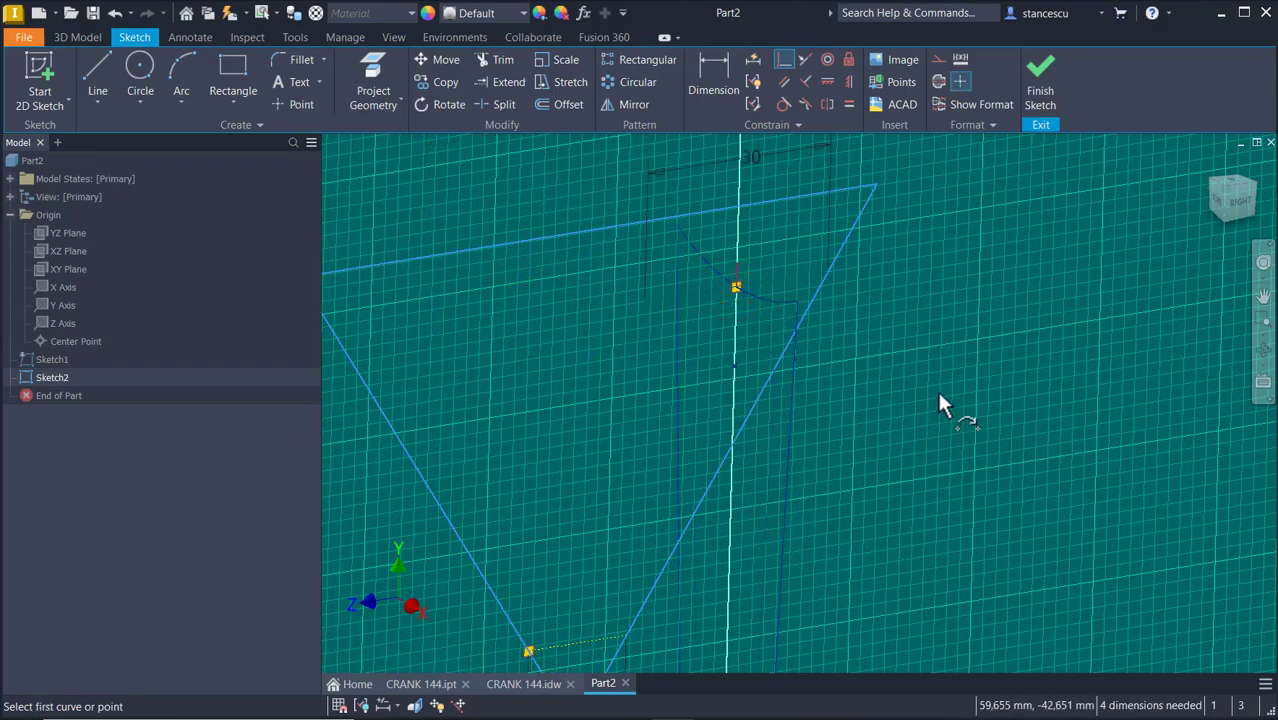
mouse_move(940, 396)
middle_down()
mouse_move(969, 293)
mouse_move(969, 447)
middle_up()
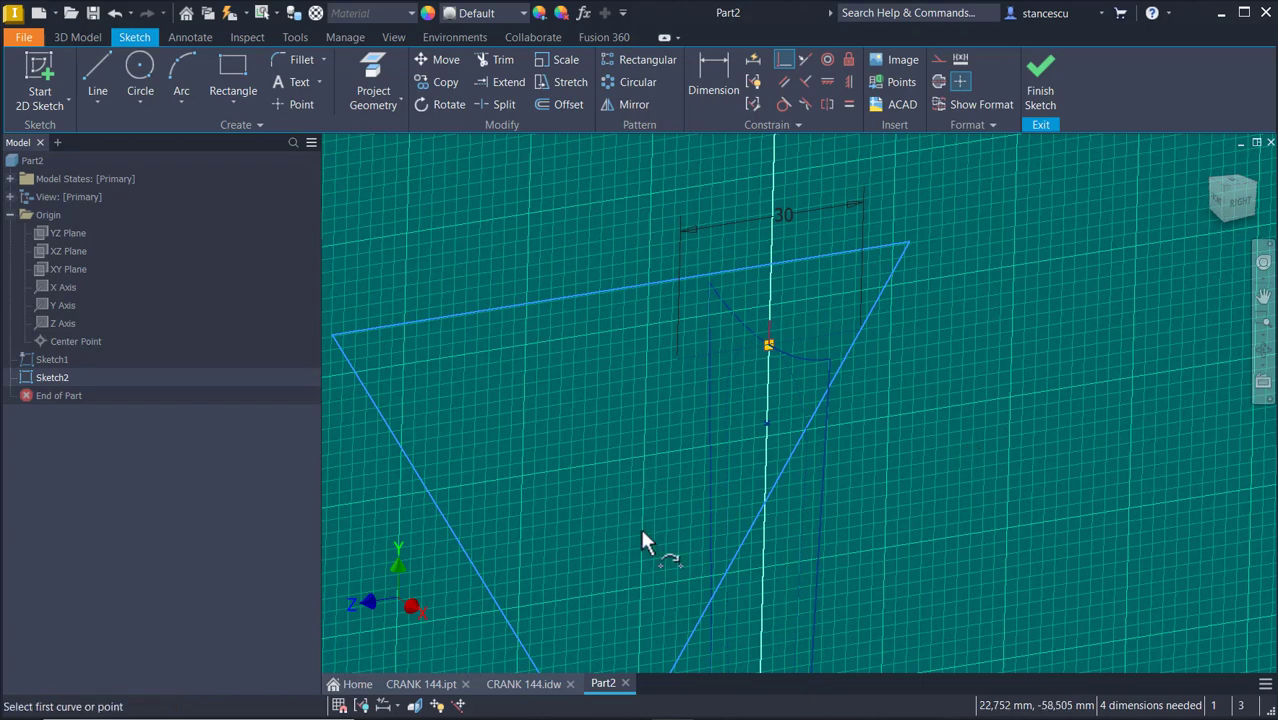
Make the upper construction line's left endpoint coincident with the profile's left sloping side.
click(790, 62)
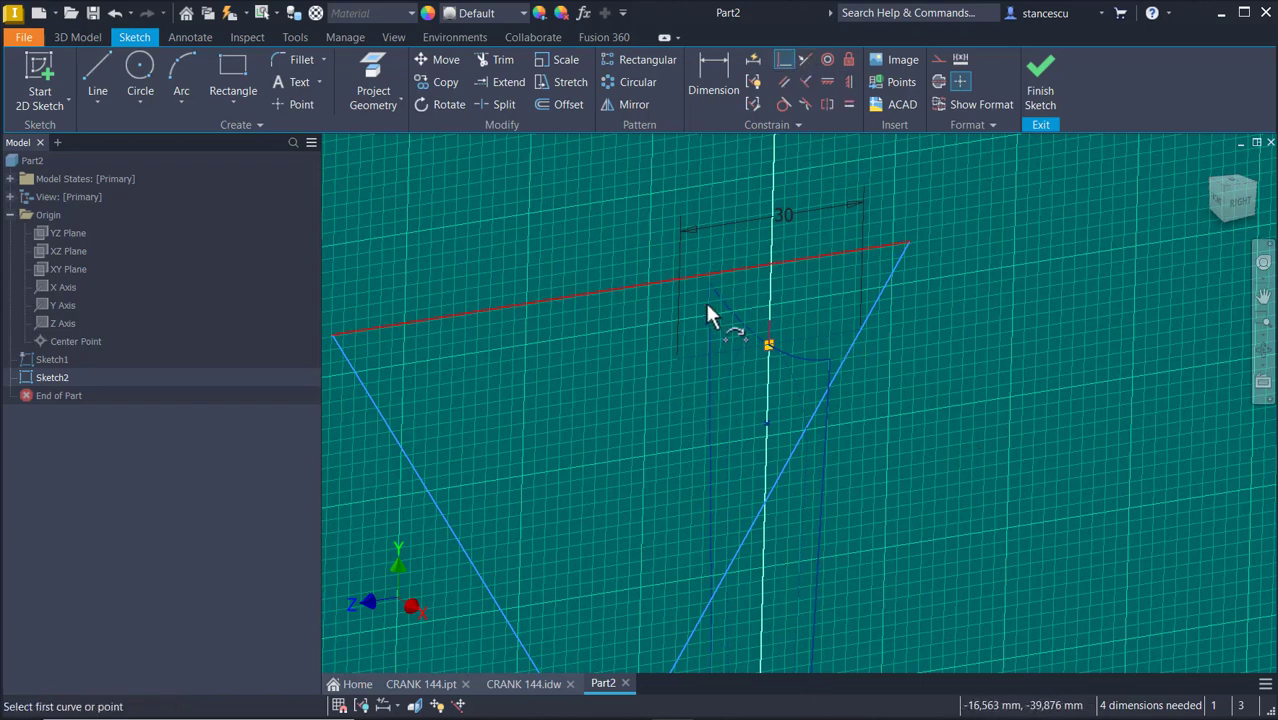
click(677, 362)
click(375, 406)
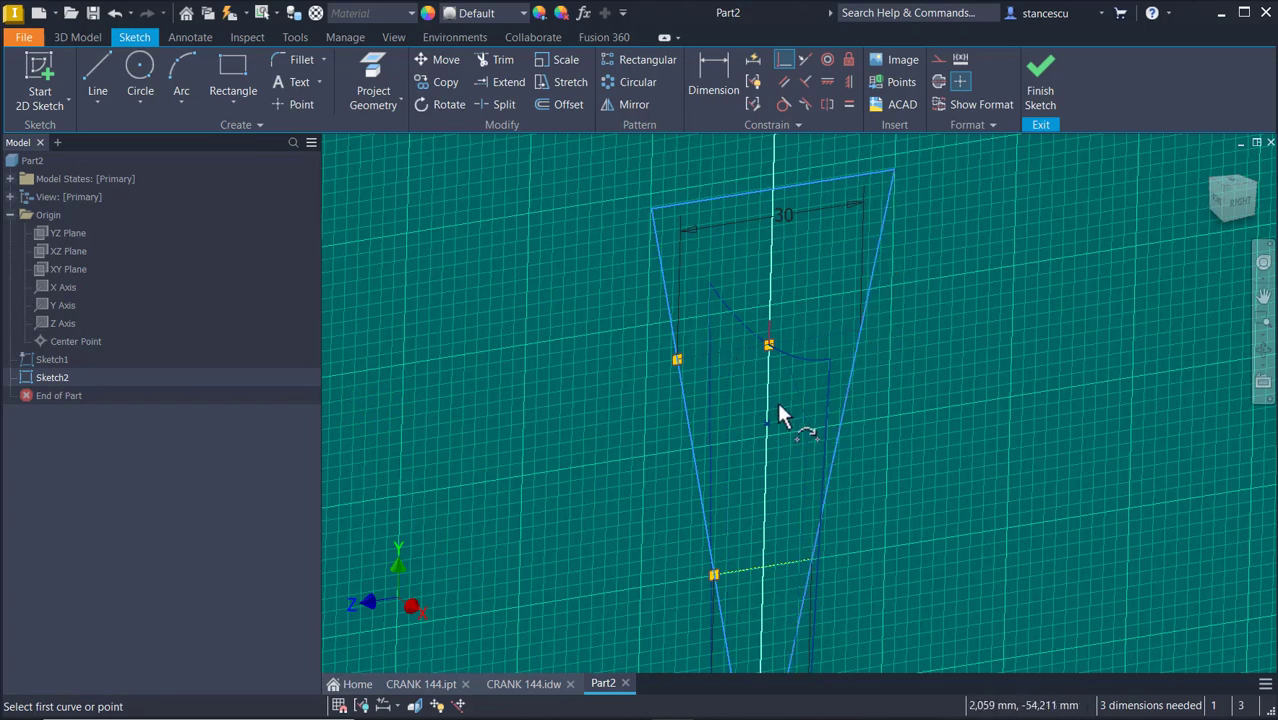
Move the lower construction line down near the projected lower arc and make it coincident with that projection's upper end.
middle_drag(826, 418, 842, 326)
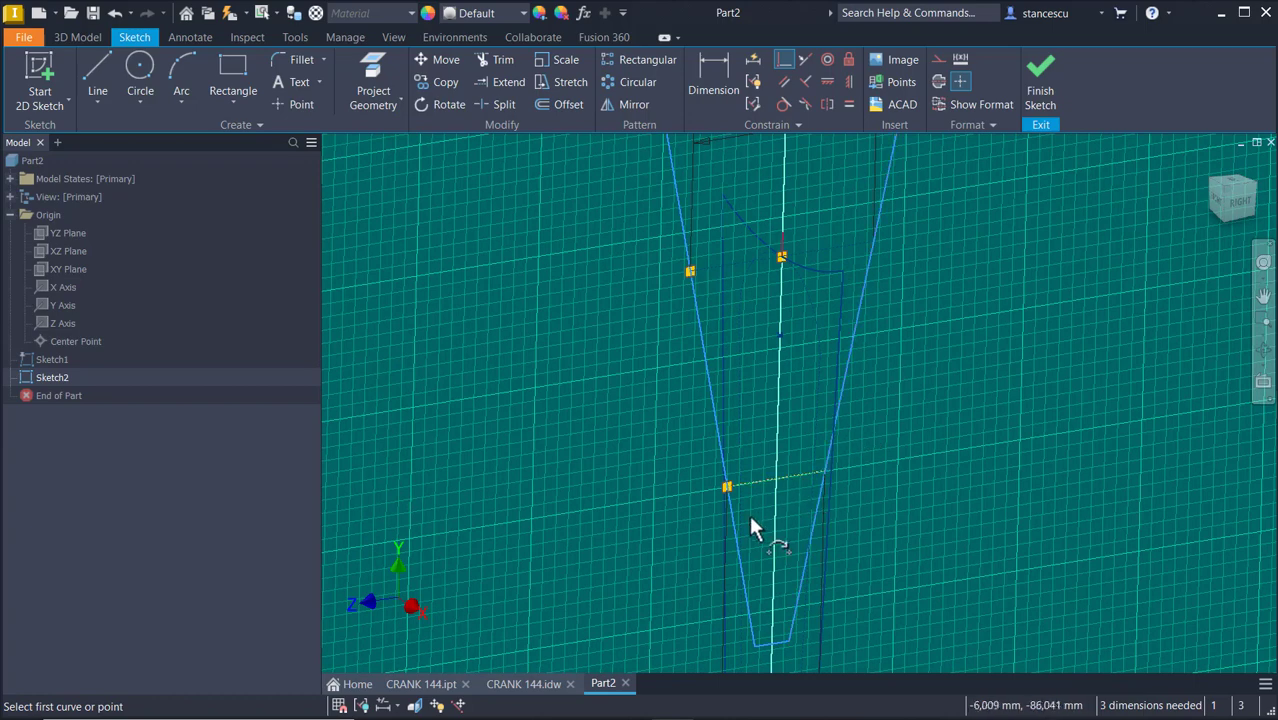
middle_drag(591, 417, 562, 194)
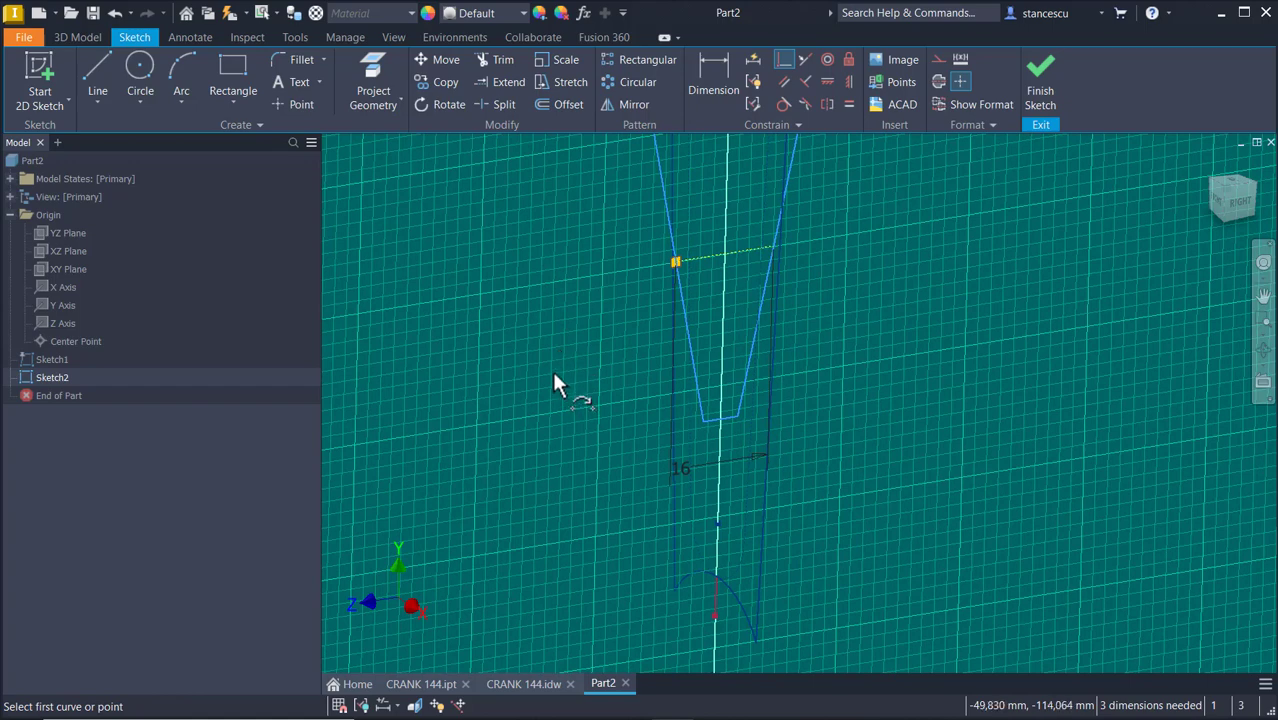
key(Escape)
drag(738, 249, 722, 543)
mouse_move(848, 480)
middle_down()
mouse_move(912, 362)
mouse_move(918, 285)
middle_up()
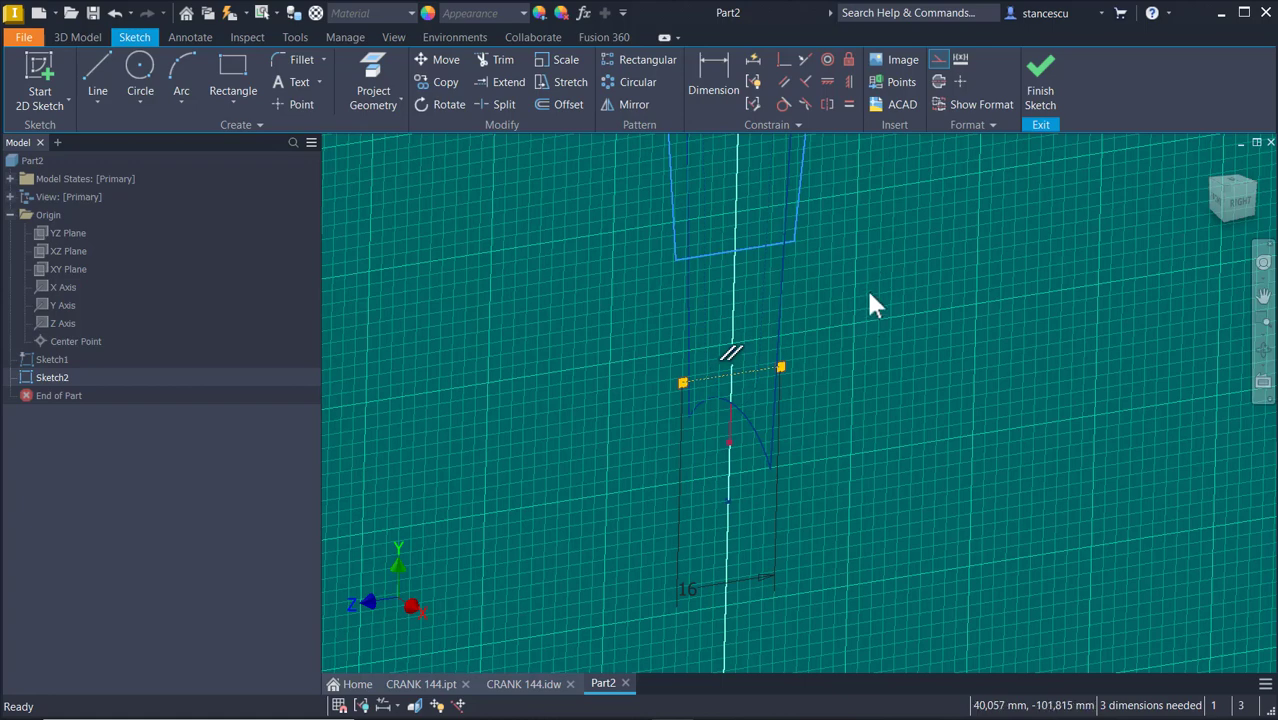
click(785, 64)
click(750, 378)
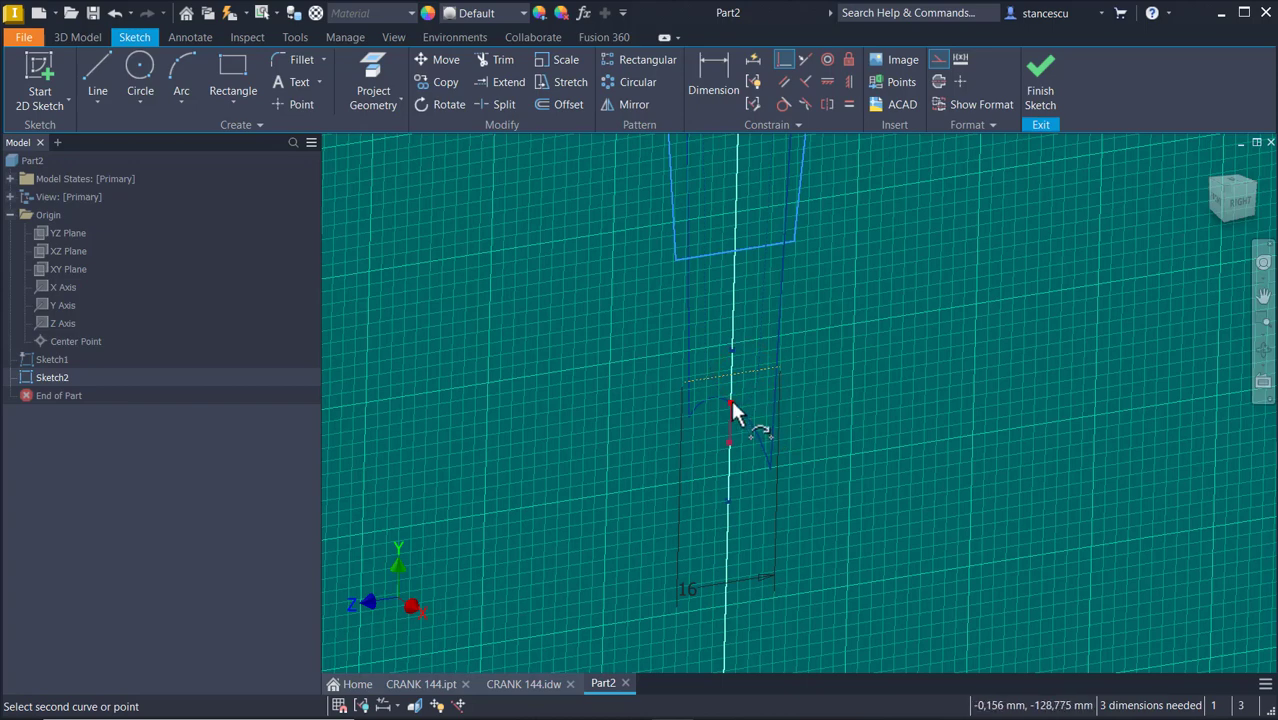
click(730, 397)
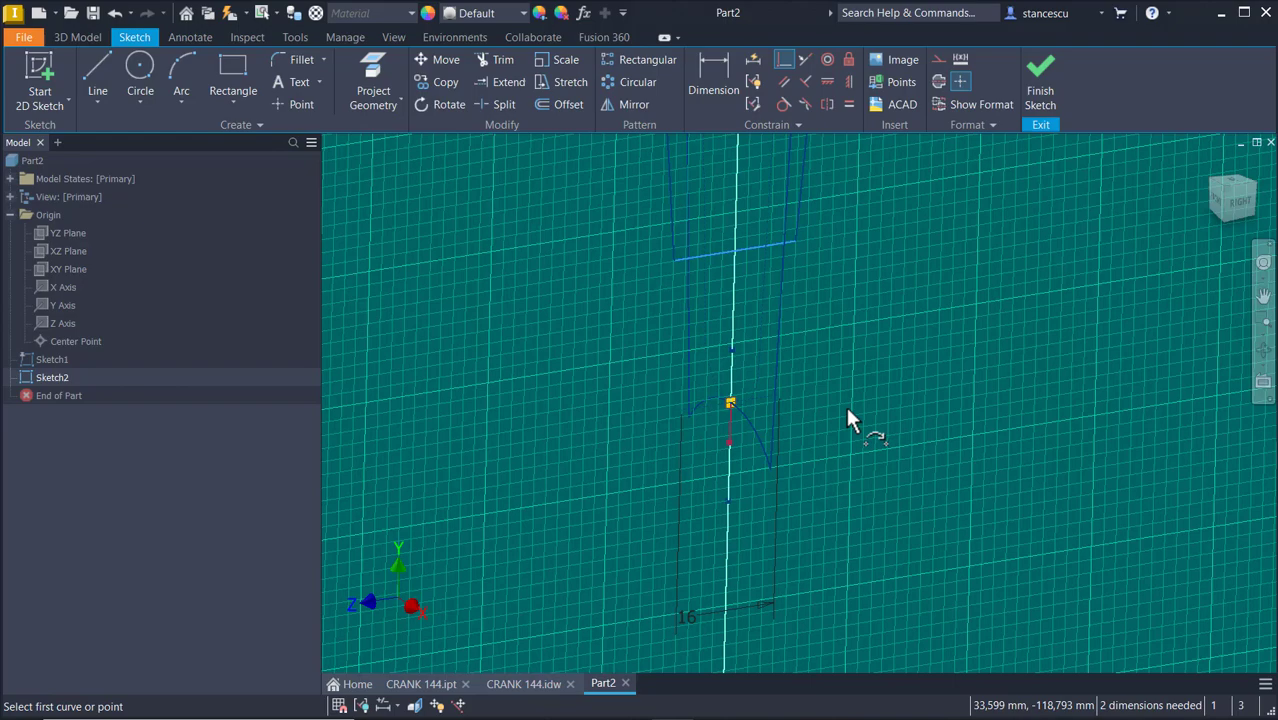
Make the profile's top edge coincident with the upper end of the projected upper arc.
mouse_move(778, 268)
middle_down()
mouse_move(799, 385)
mouse_move(828, 431)
middle_up()
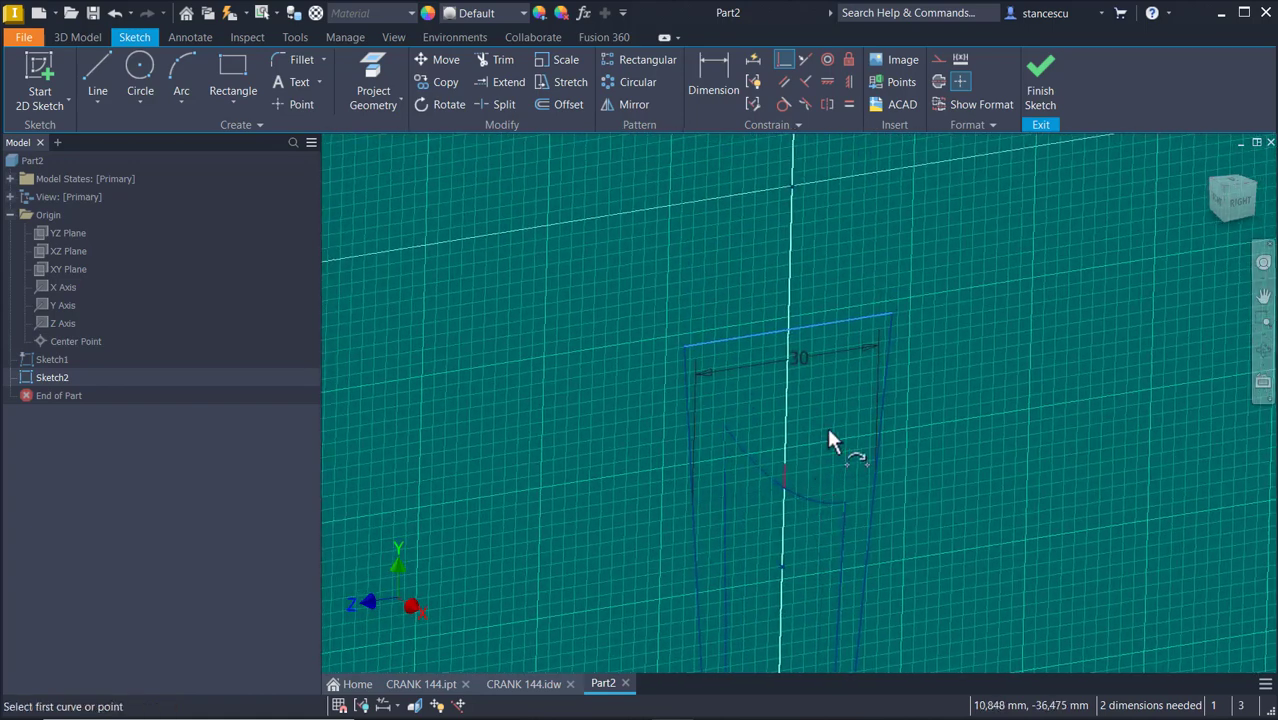
click(830, 328)
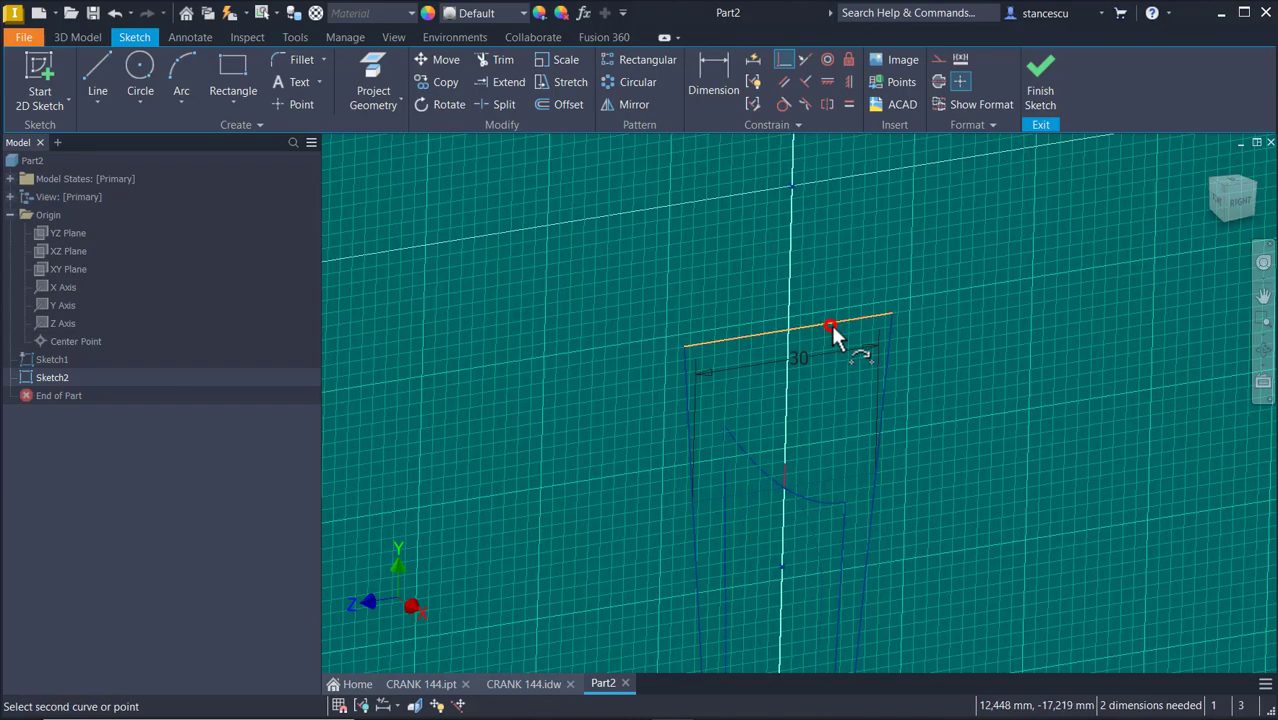
click(786, 466)
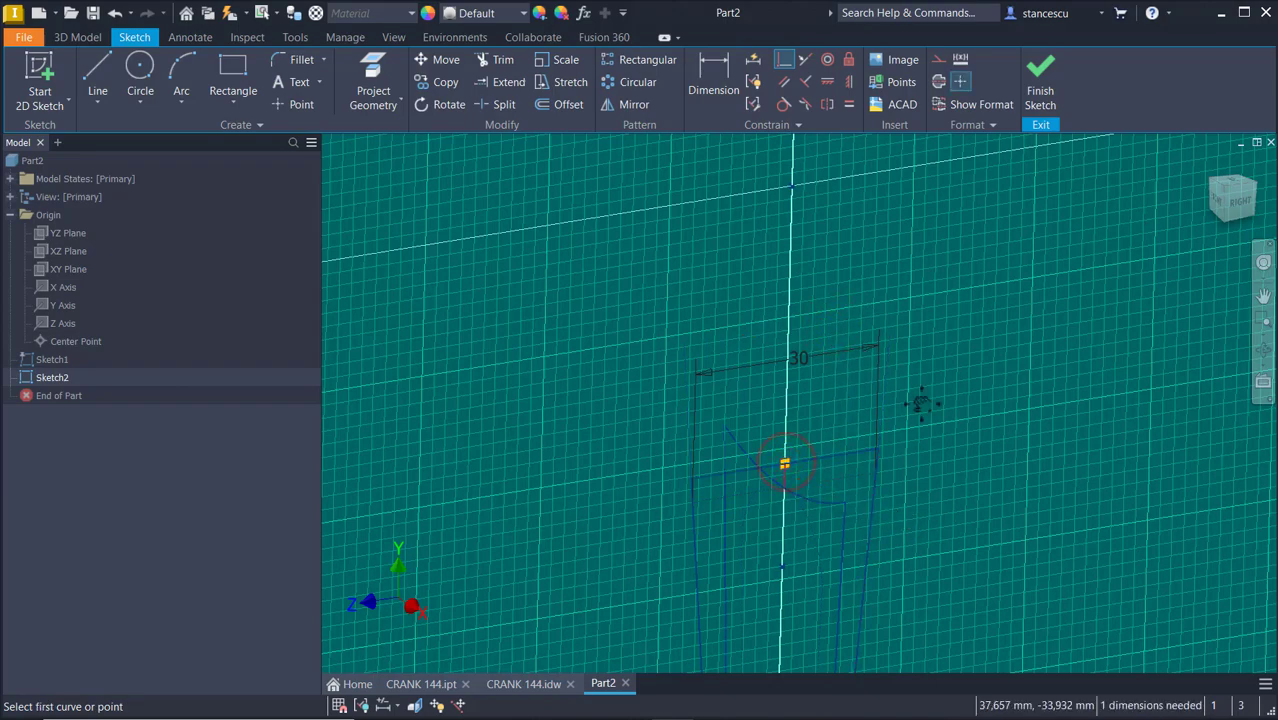
Make the profile's bottom edge coincident with the lower end of the projected lower arc, and finish the side sketch.
middle_drag(917, 451, 932, 165)
middle_drag(900, 543, 895, 250)
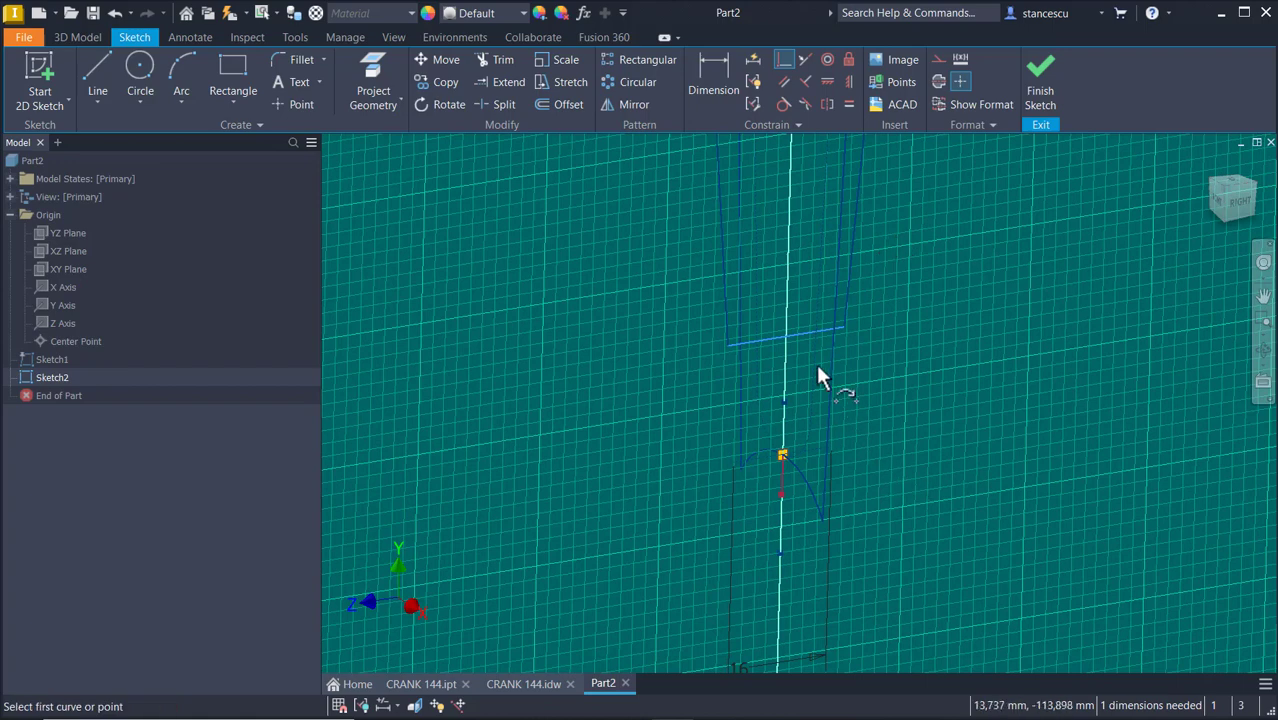
click(800, 341)
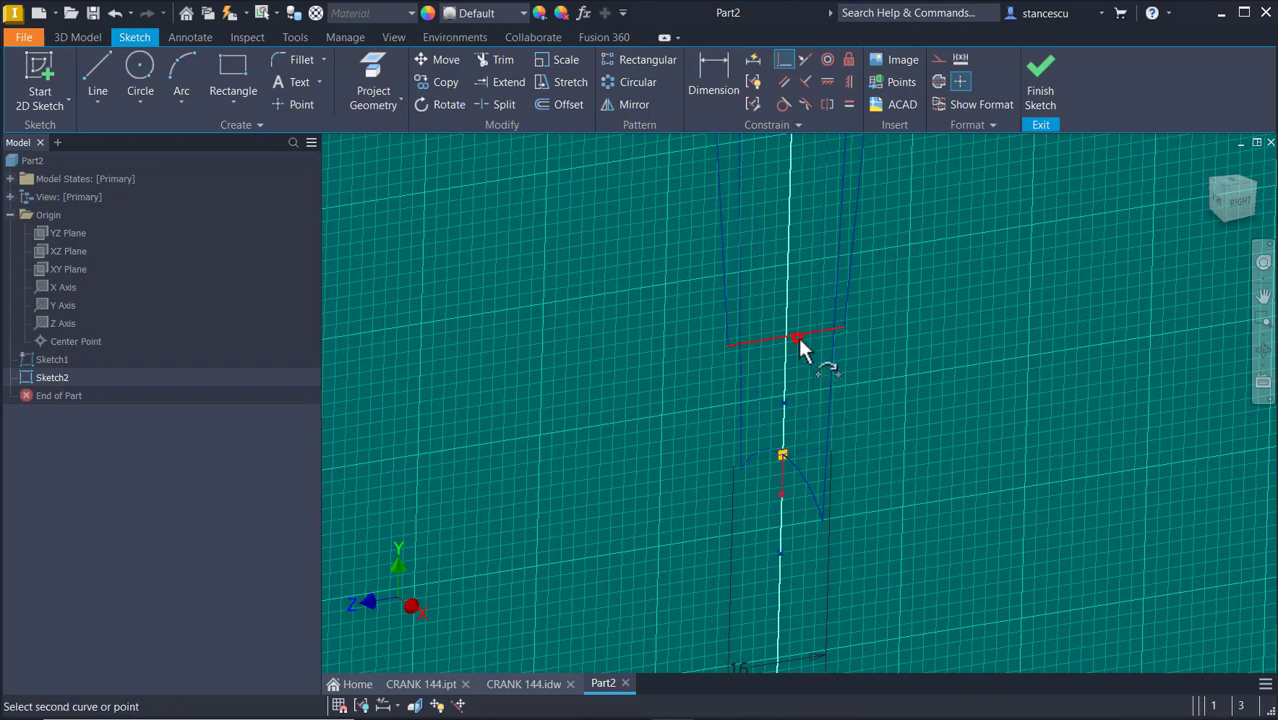
click(784, 496)
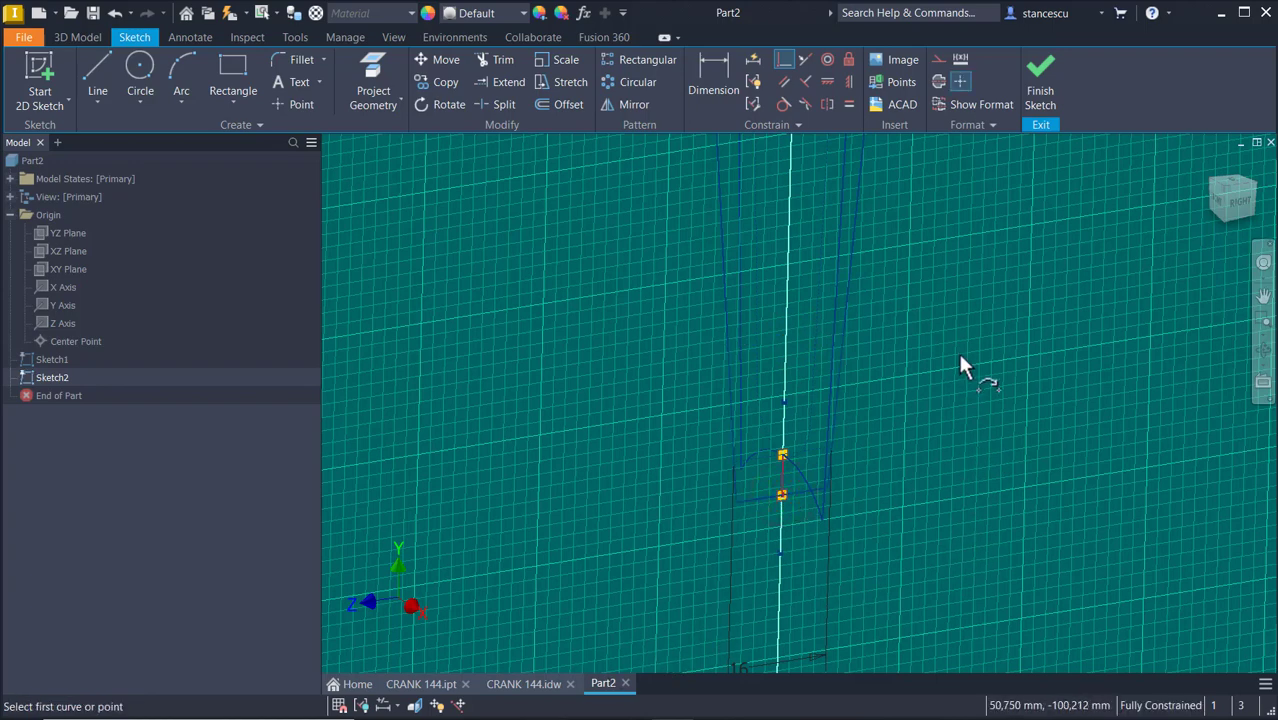
click(1036, 90)
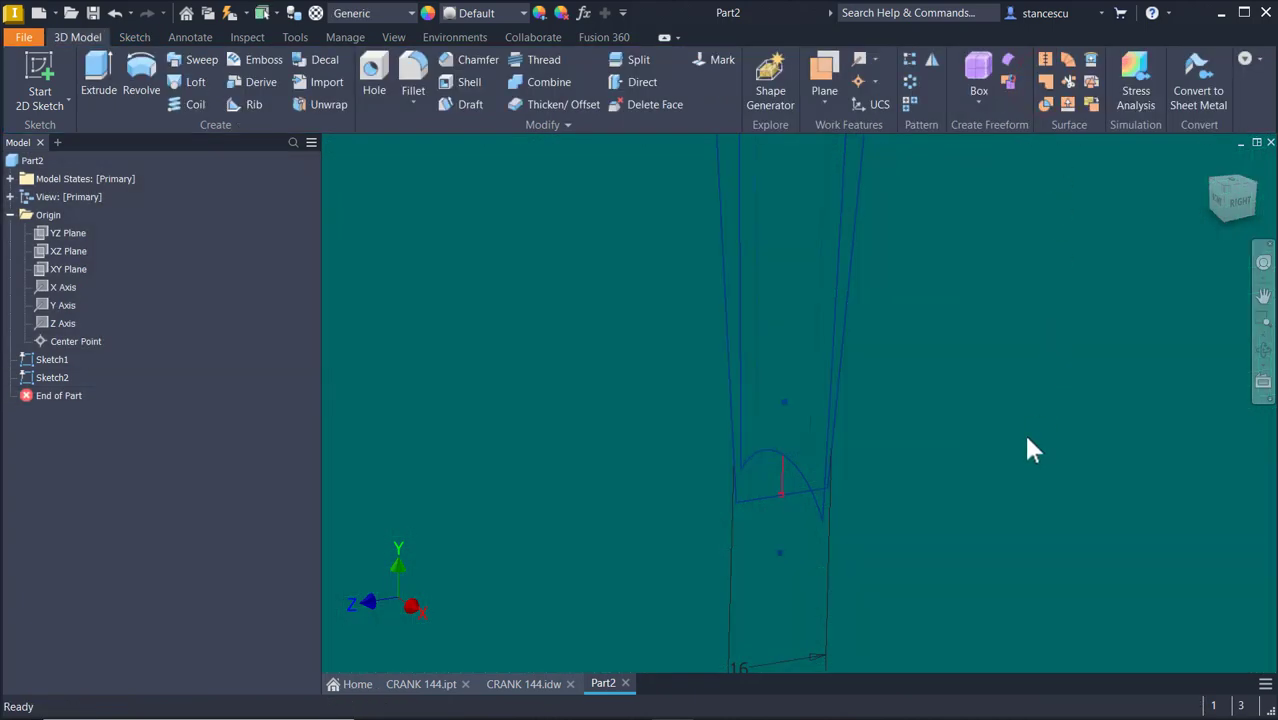
Change the in-canvas color scheme to Presentation in the application options.
key(alt)
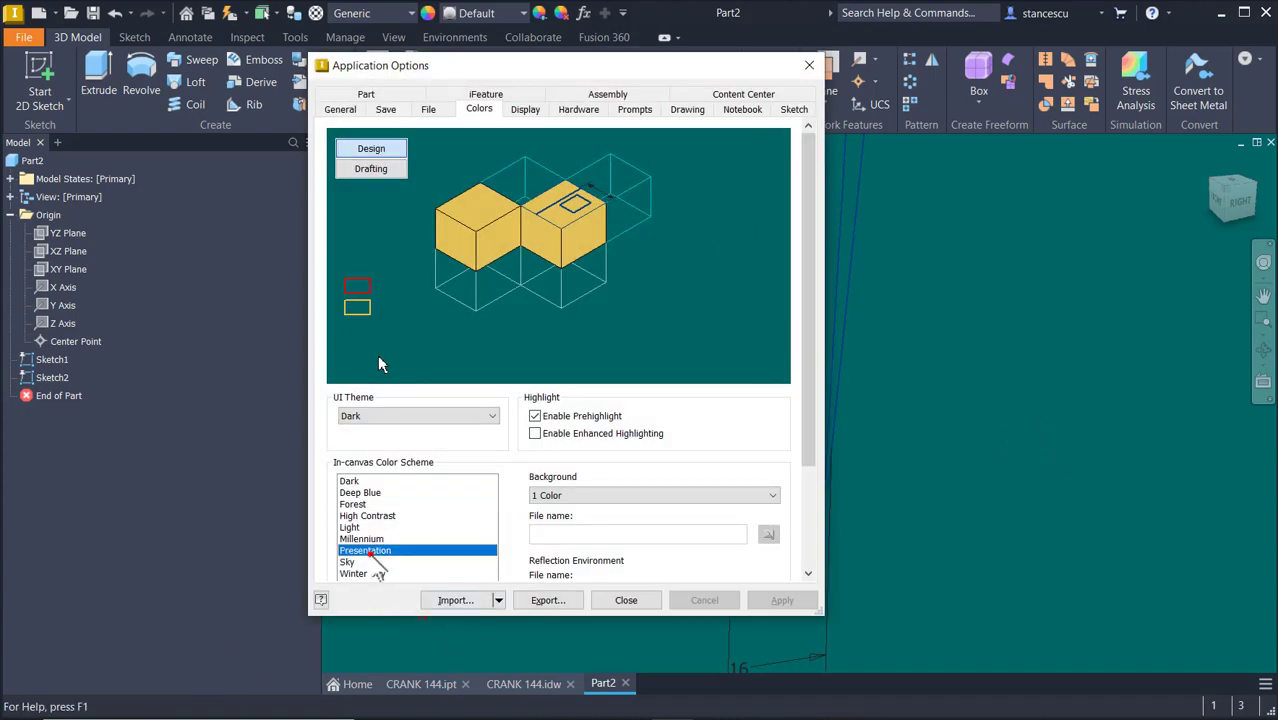
click(366, 551)
click(620, 602)
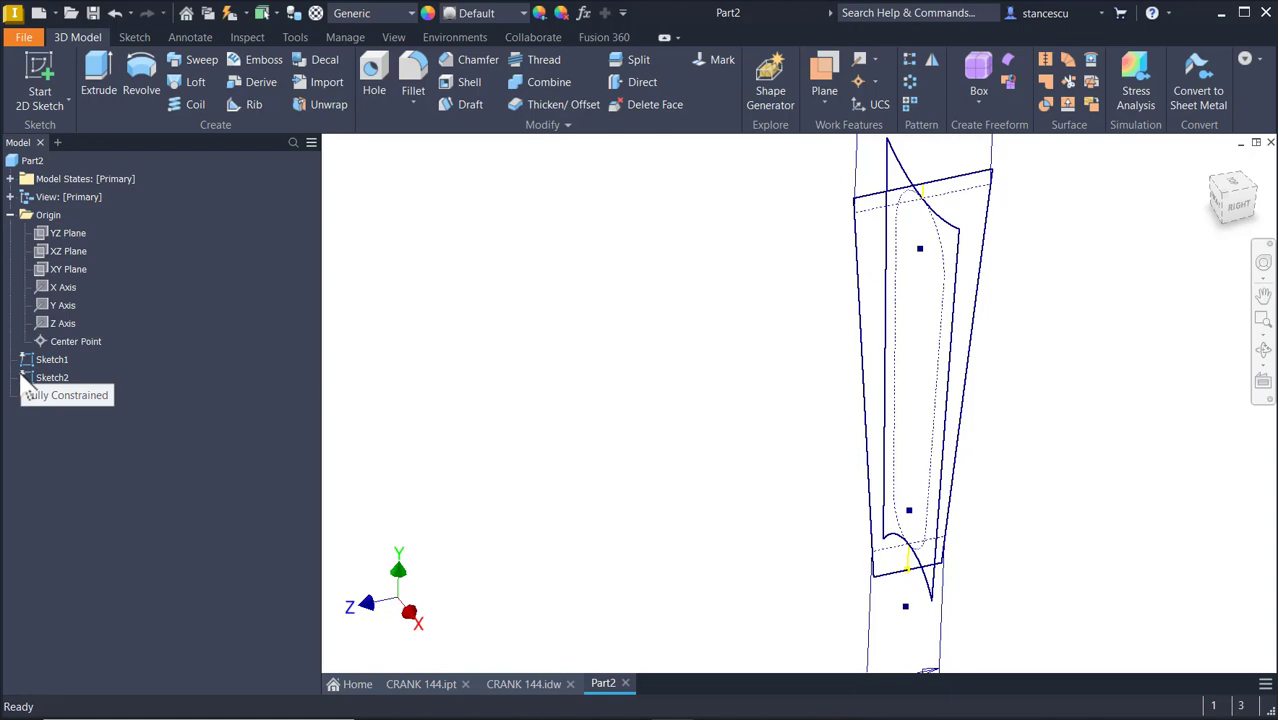
Hide the dimensions of the side sketch, Sketch2.
right_drag(688, 414, 678, 449)
shift+middle_drag(678, 440, 595, 485)
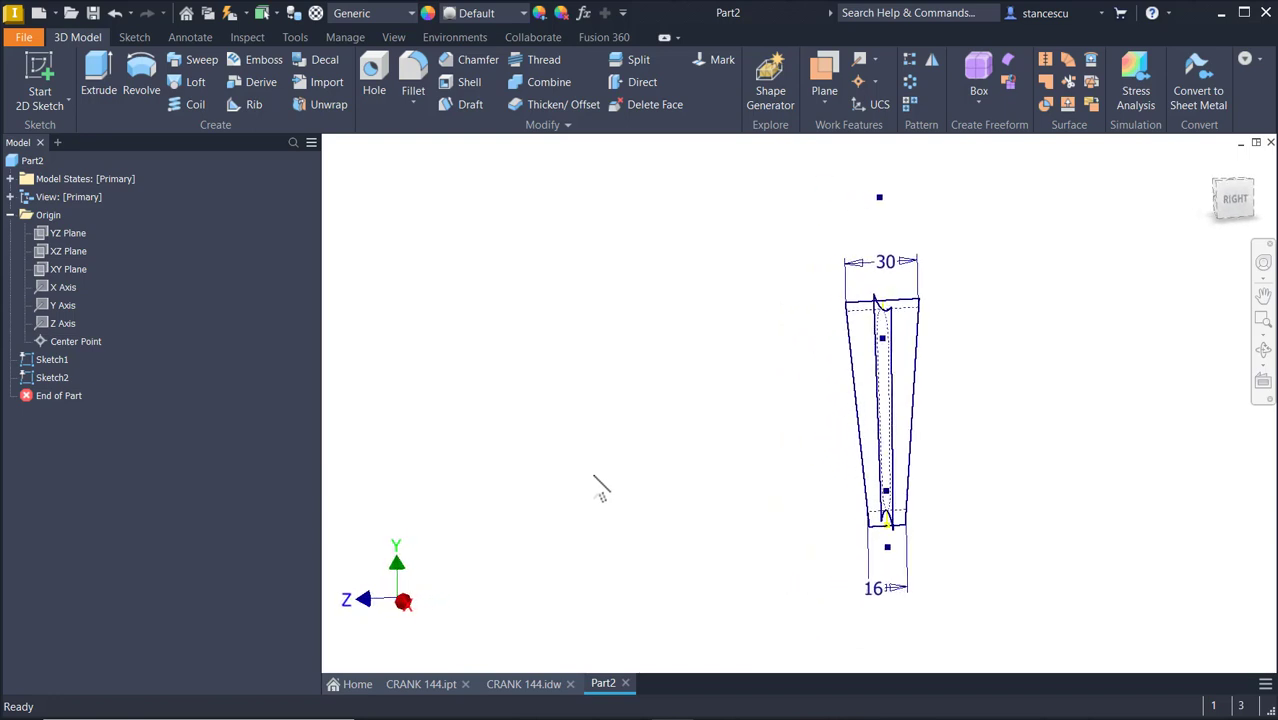
right_click(45, 379)
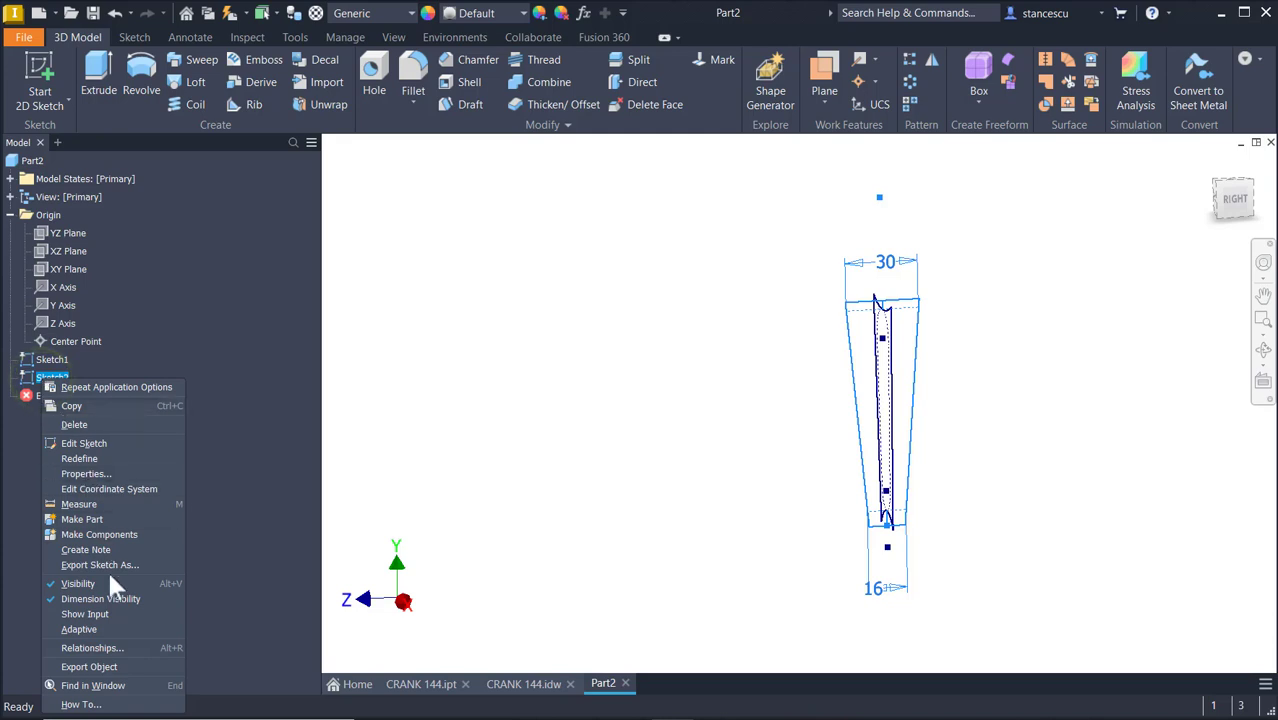
click(104, 597)
click(833, 295)
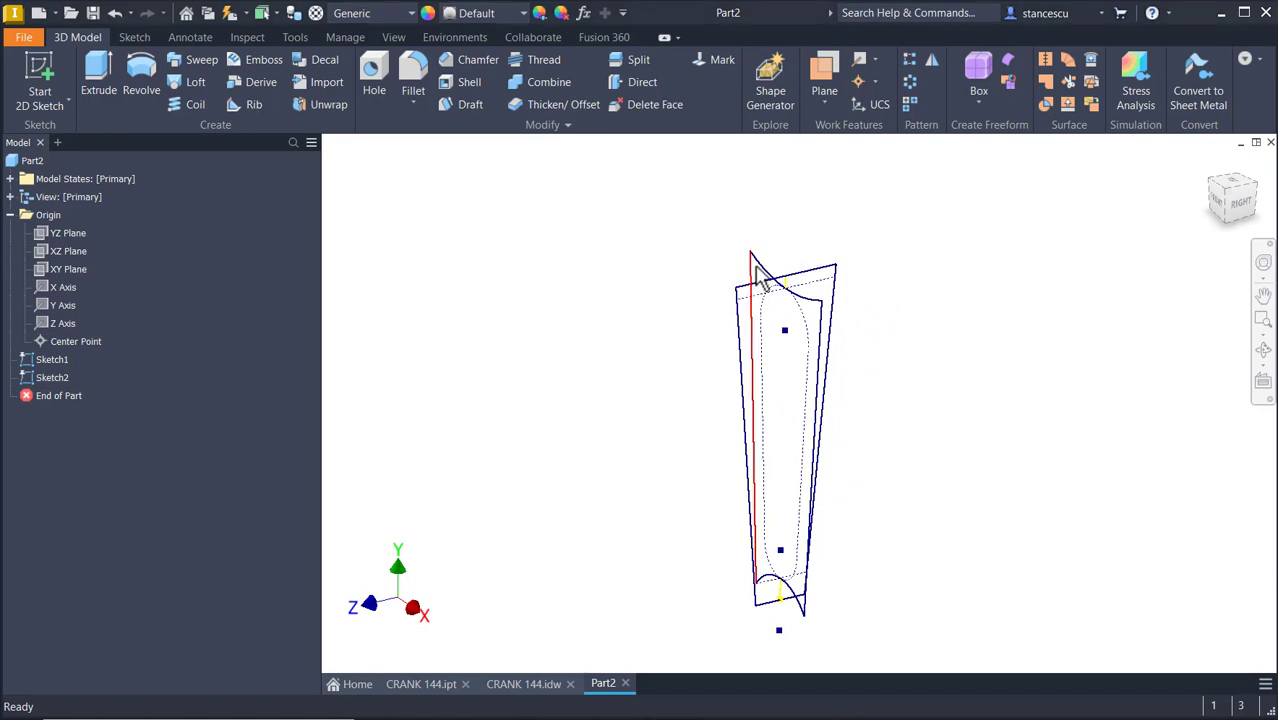
Check the model parameters for the name of the side sketch's 30 mm upper width.
click(46, 361)
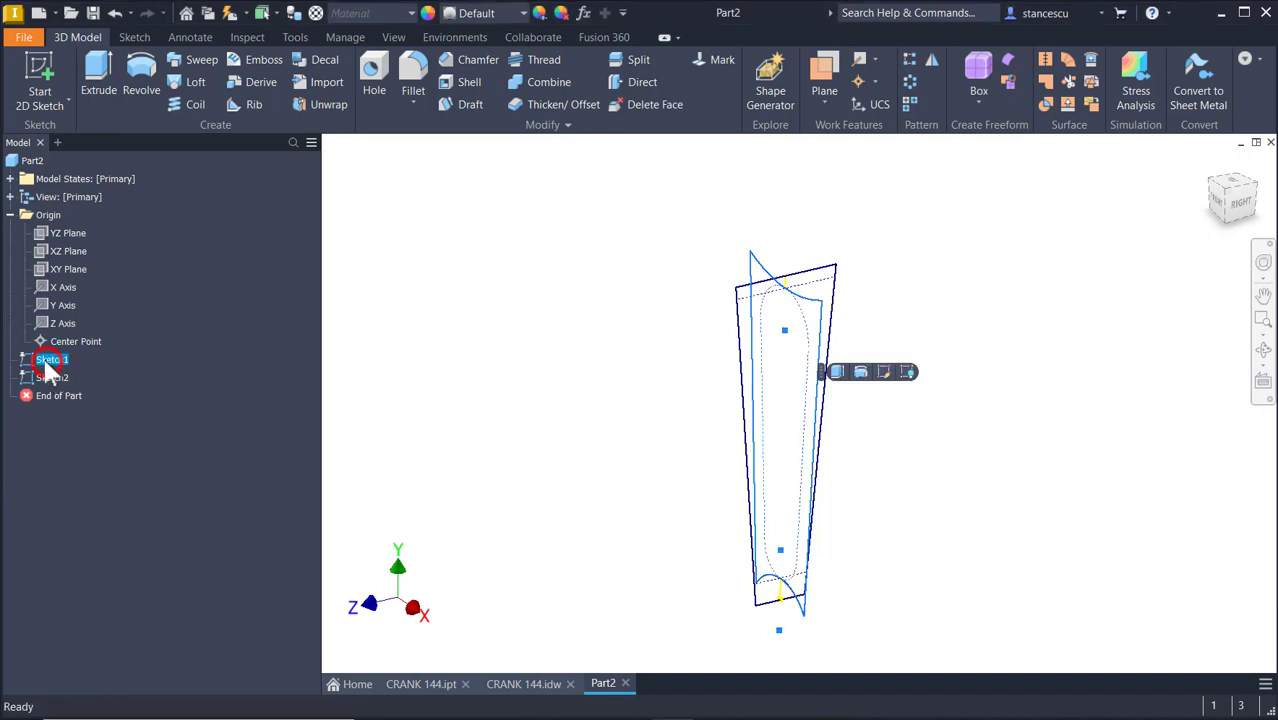
click(828, 238)
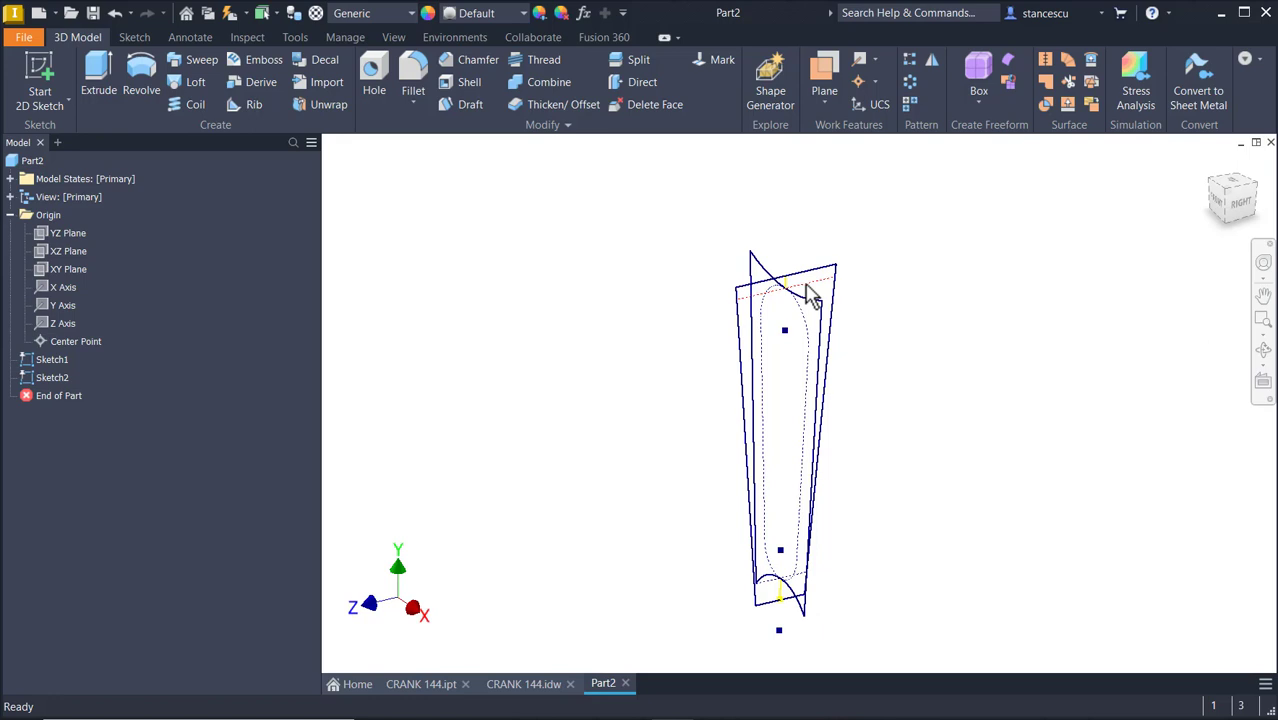
click(471, 233)
click(584, 13)
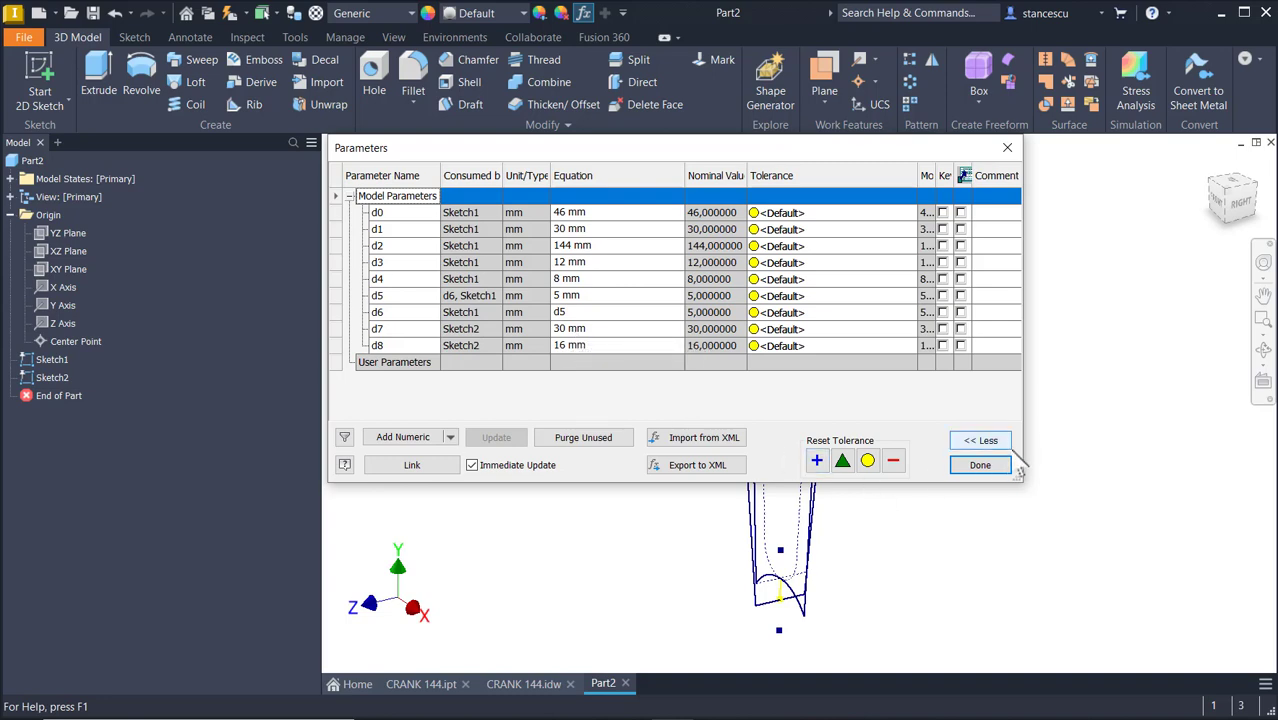
click(980, 465)
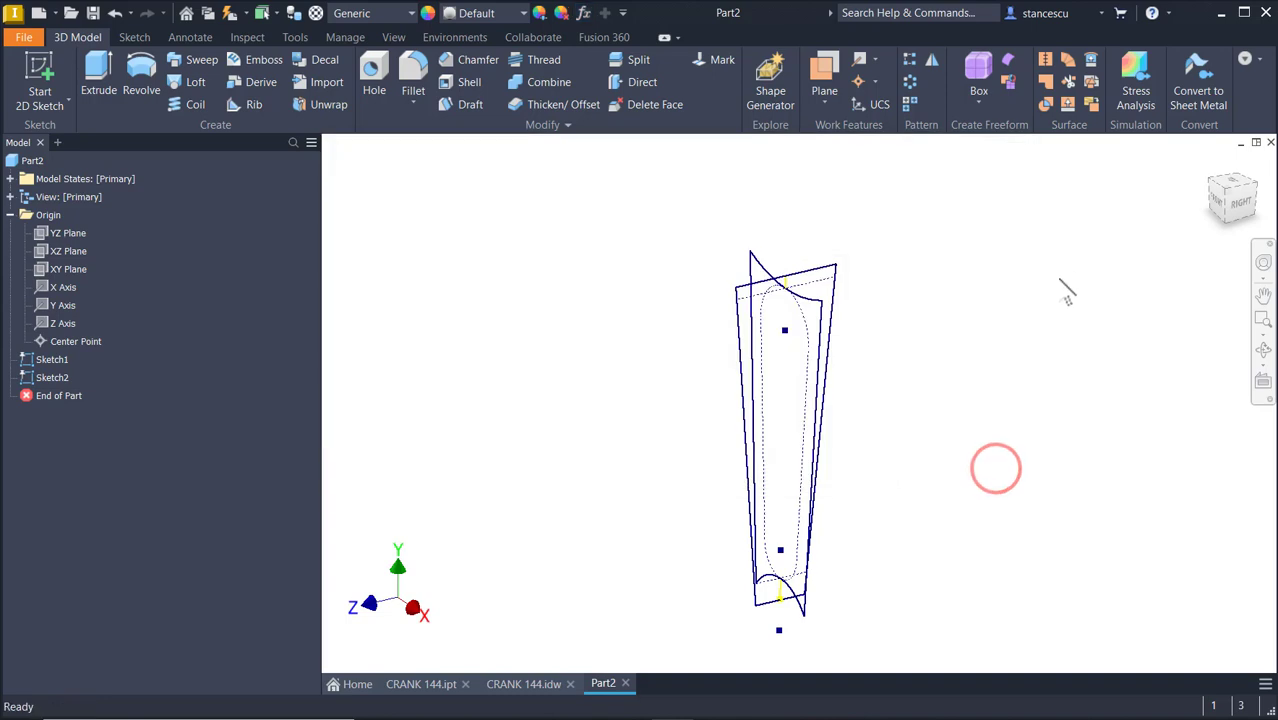
Extrude the front sketch's closed arm profile symmetrically with a distance of d7+10.
click(93, 72)
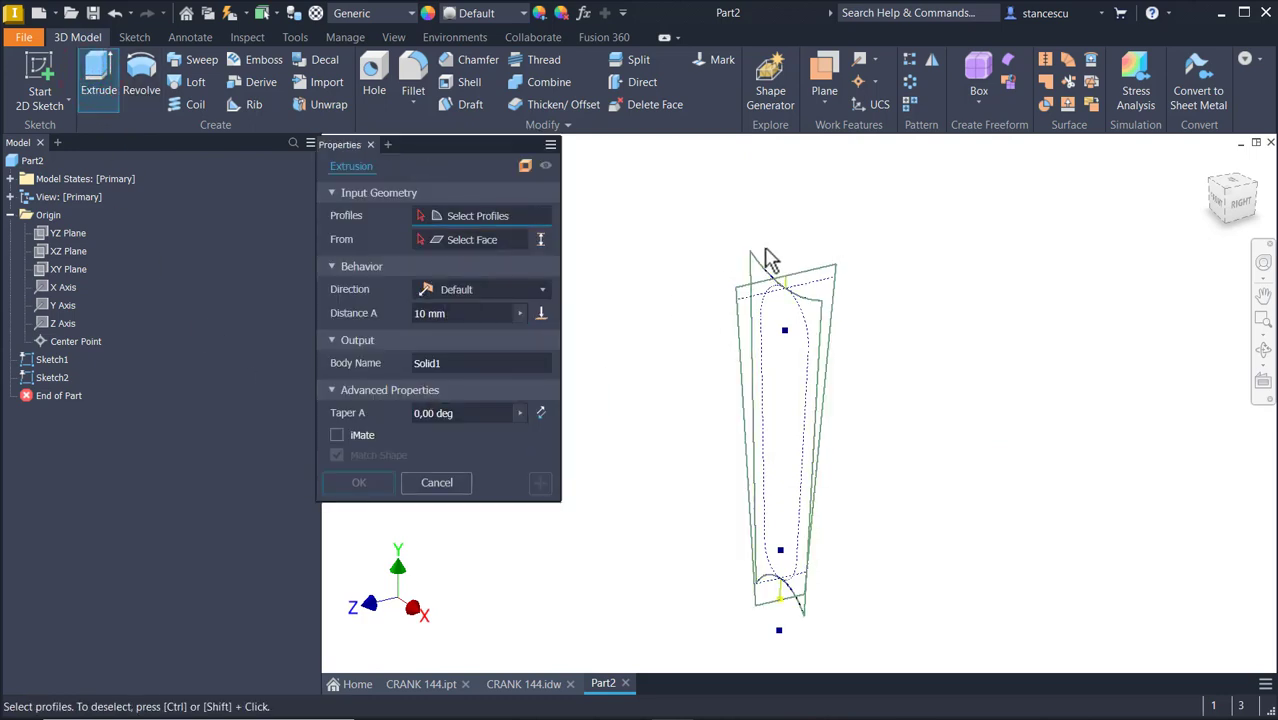
click(748, 268)
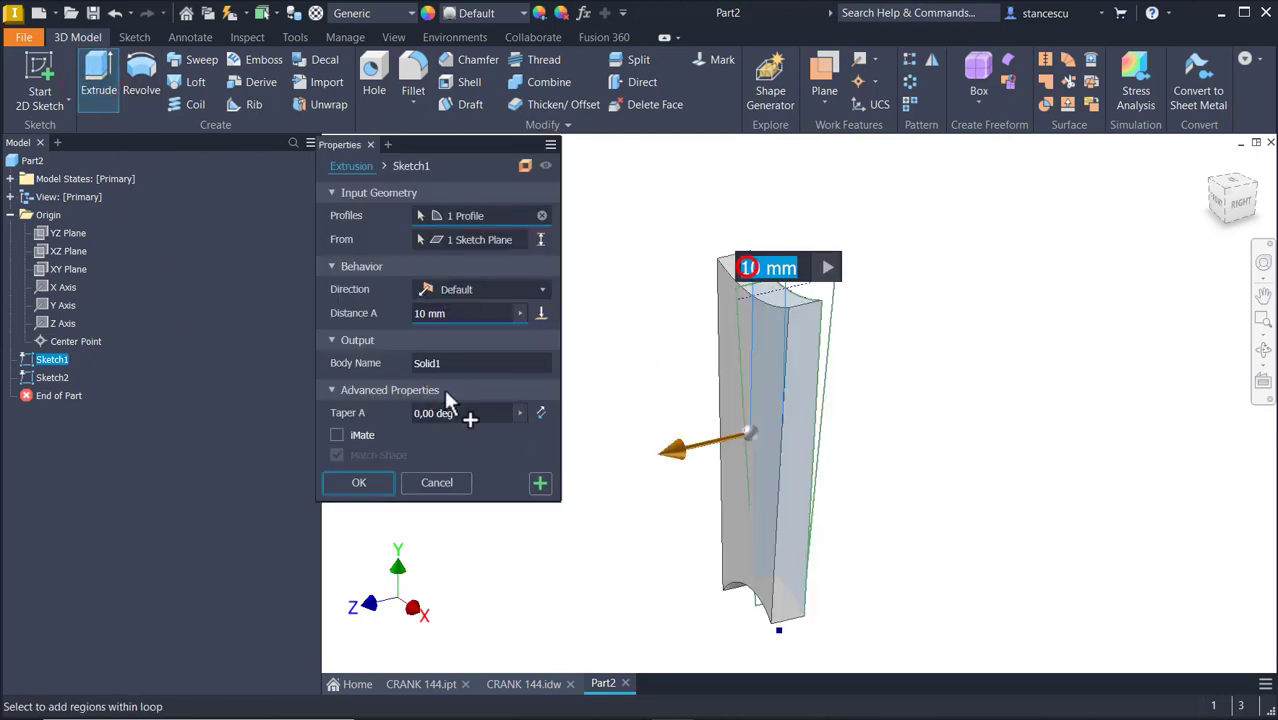
click(498, 284)
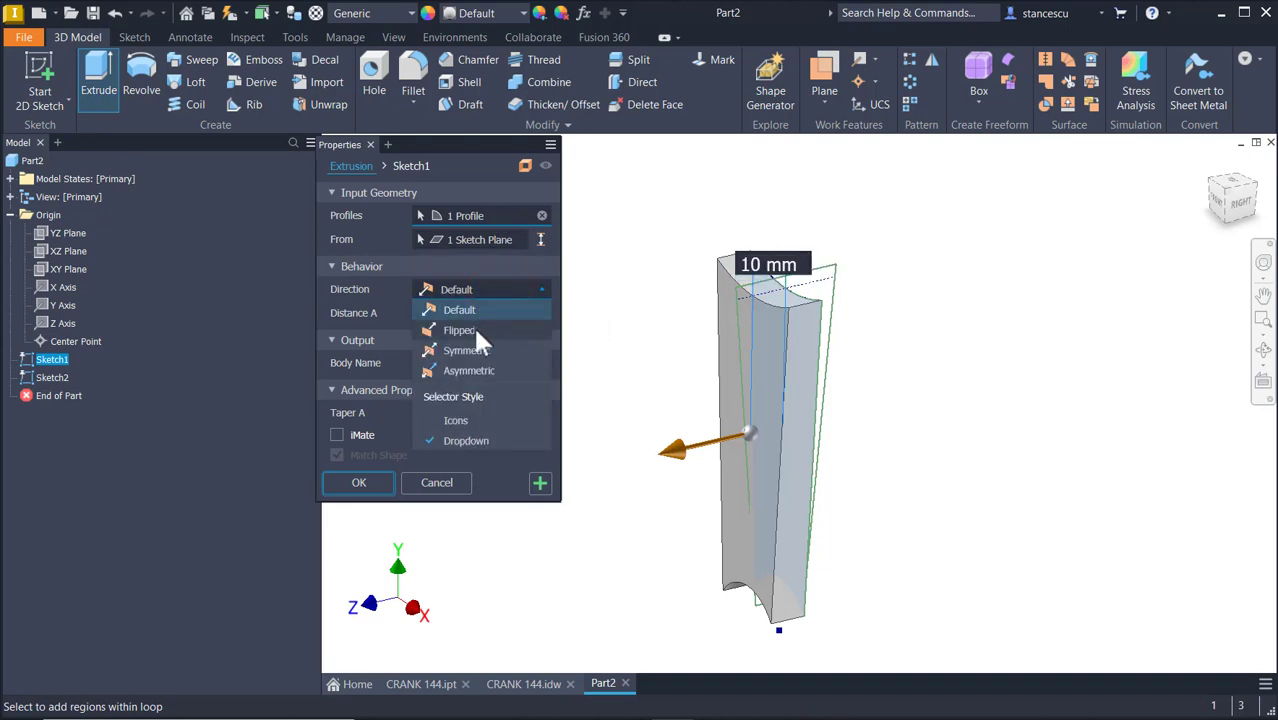
click(467, 352)
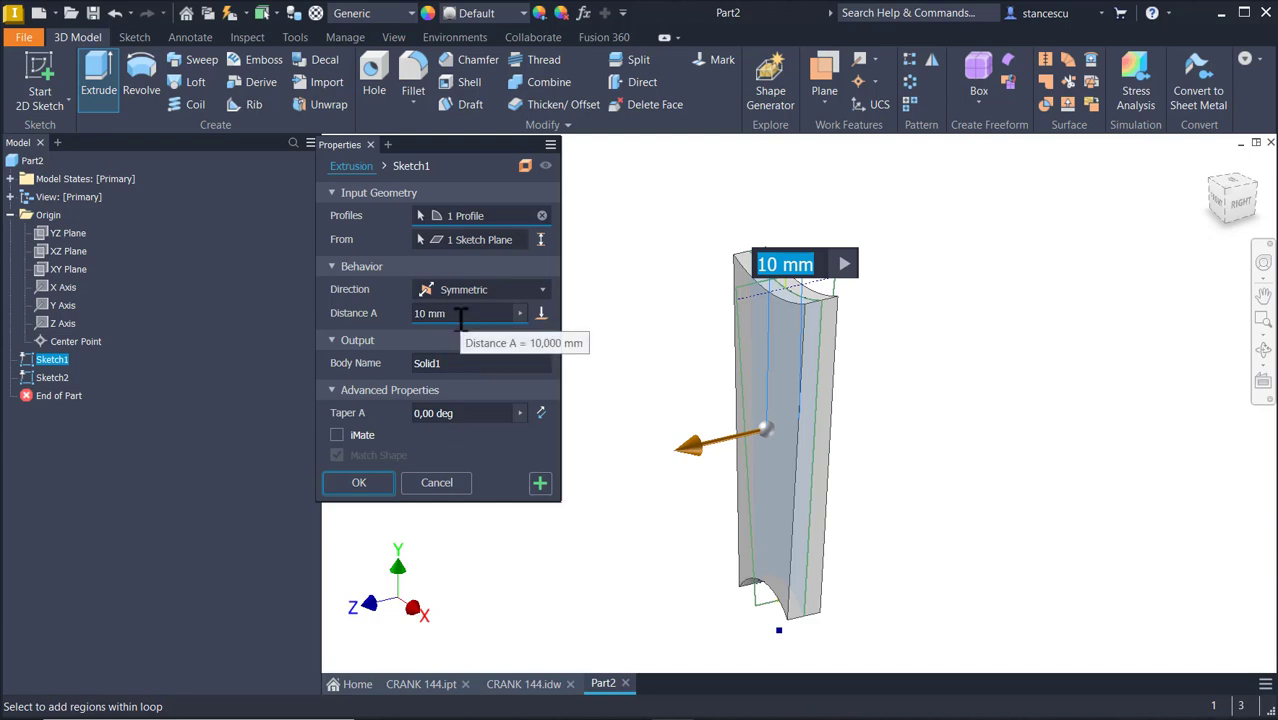
click(453, 314)
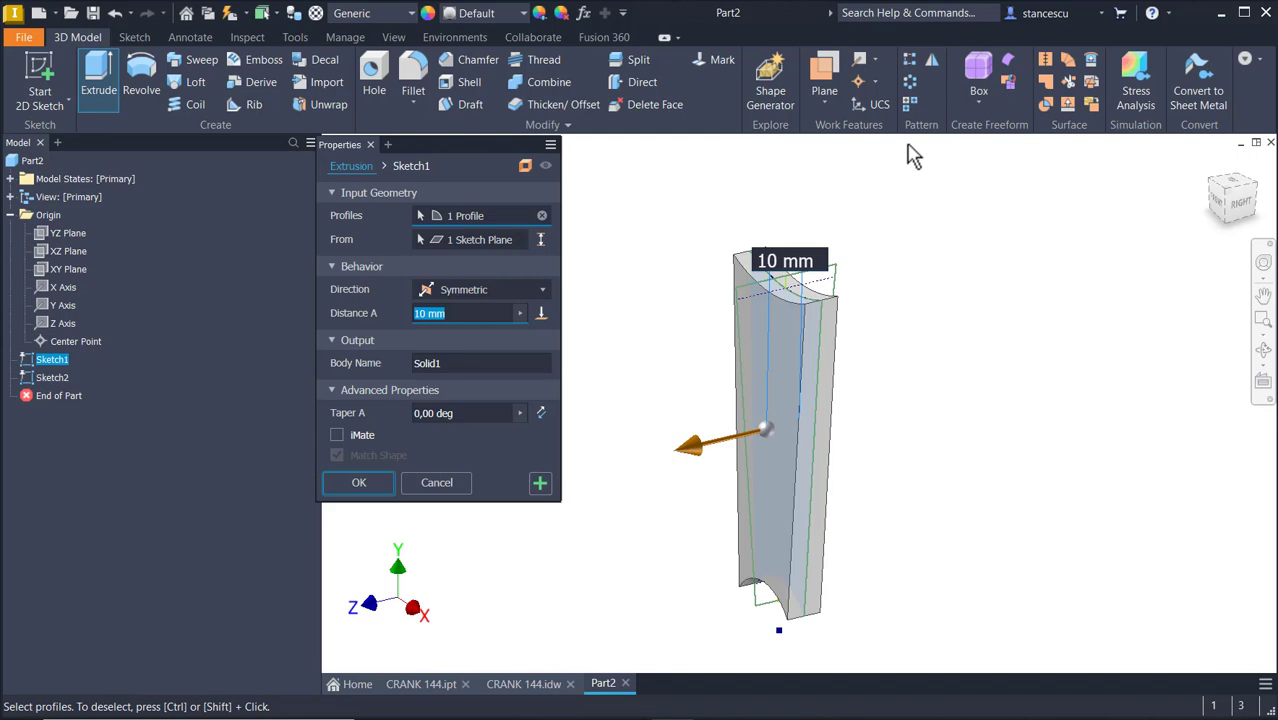
text(d7)
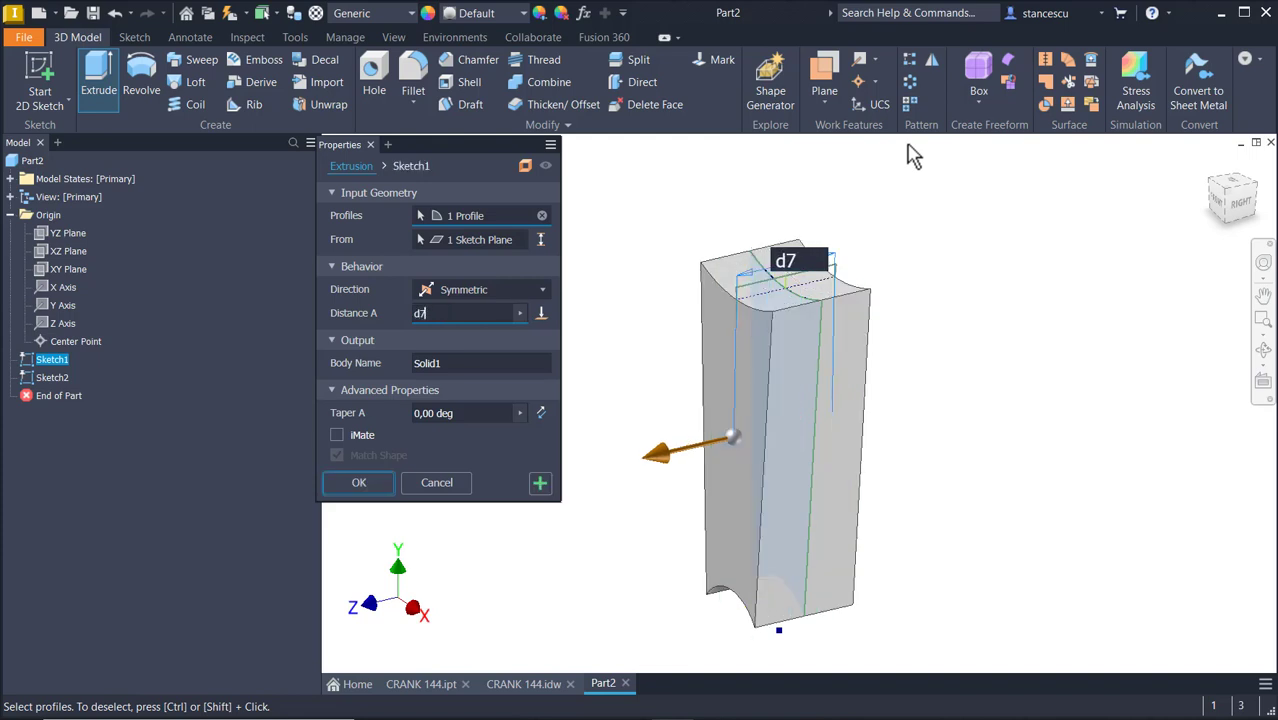
text(+10)
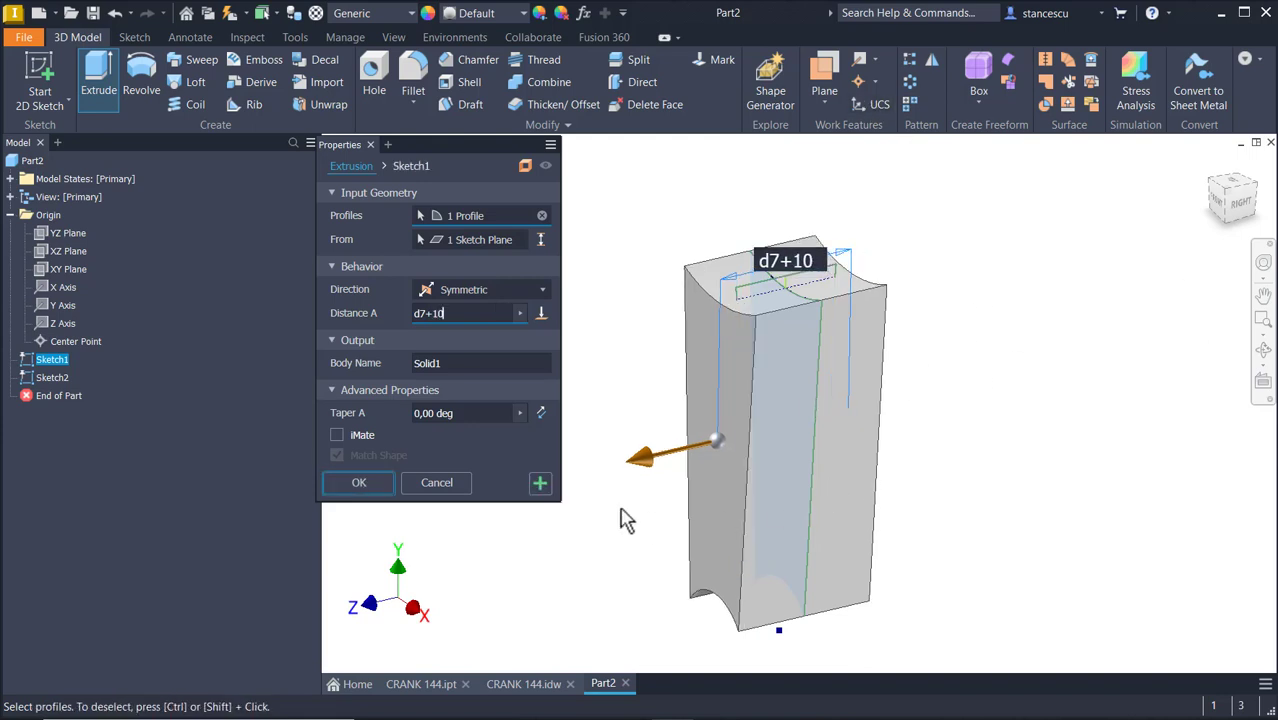
click(358, 483)
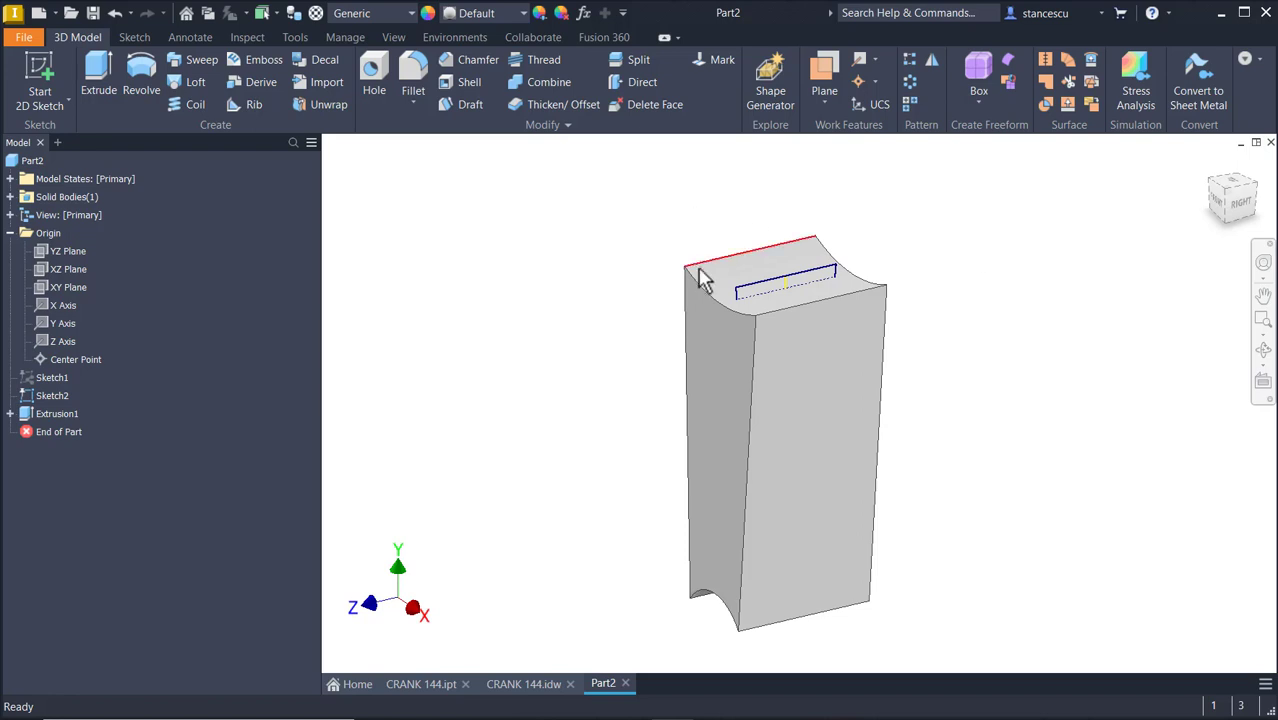
Extrude the side sketch's tapered profile symmetrically through all, using the Intersect operation with the existing arm block.
click(898, 220)
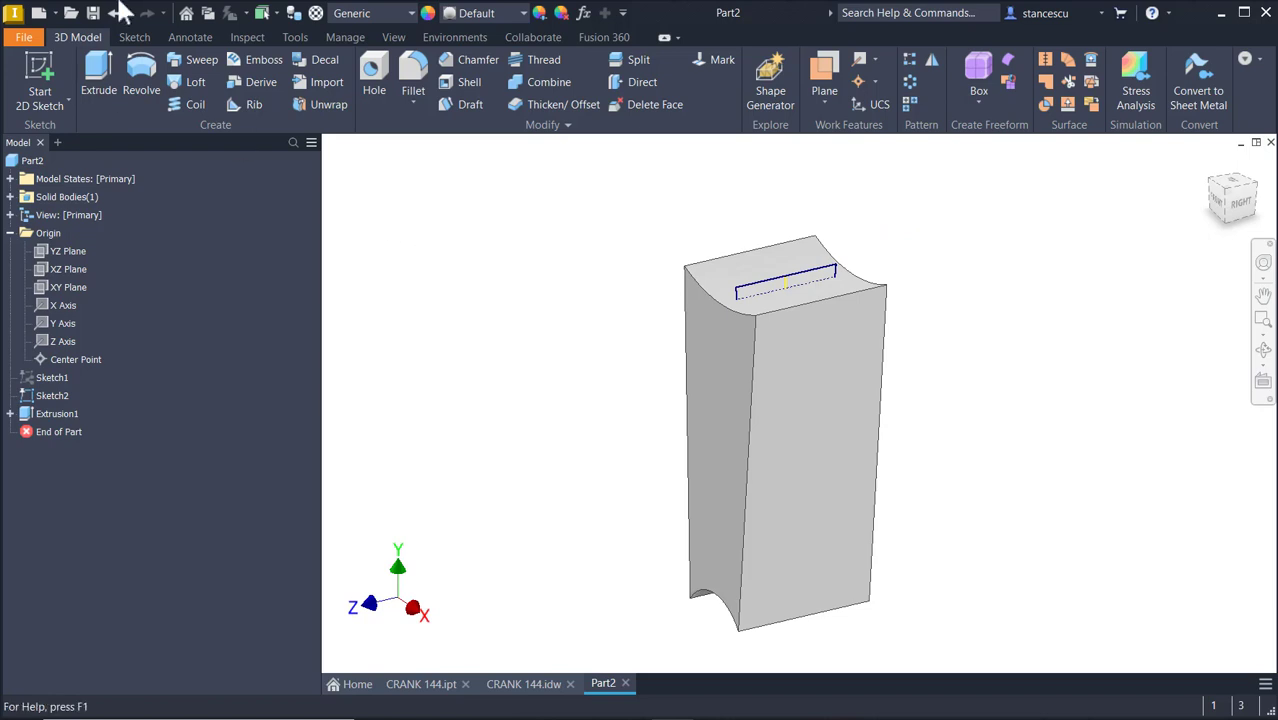
click(97, 66)
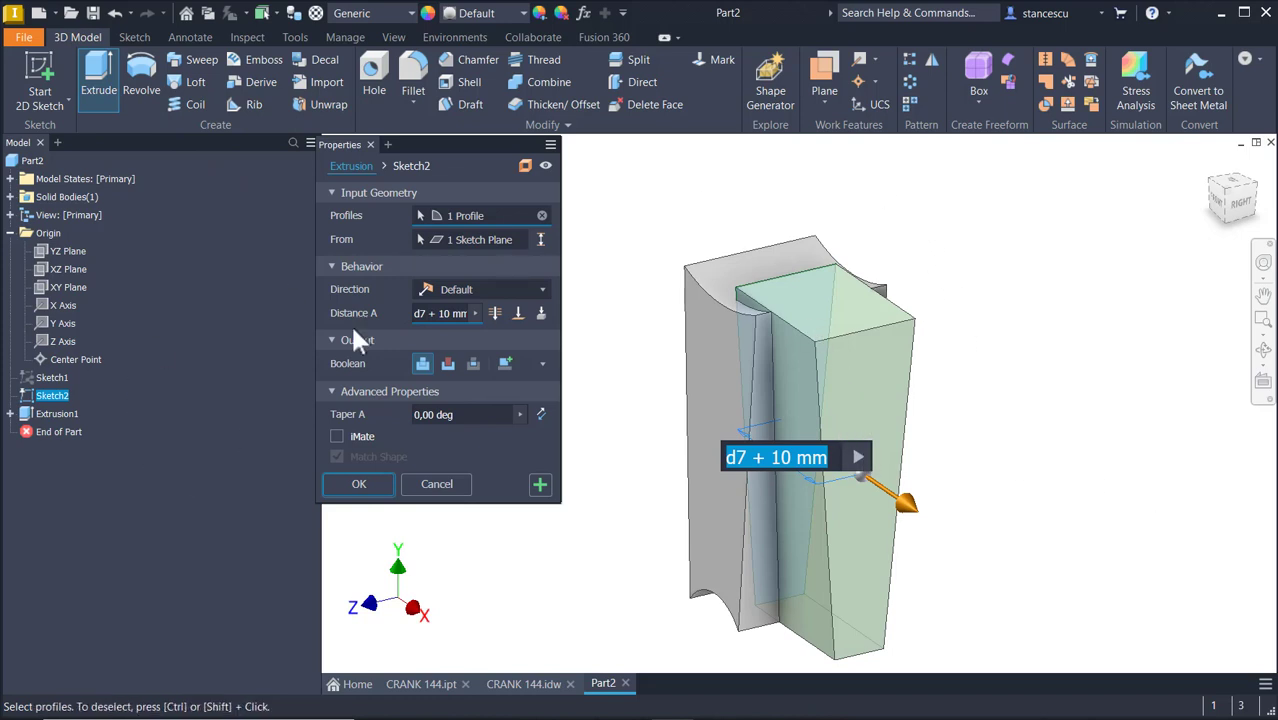
click(466, 286)
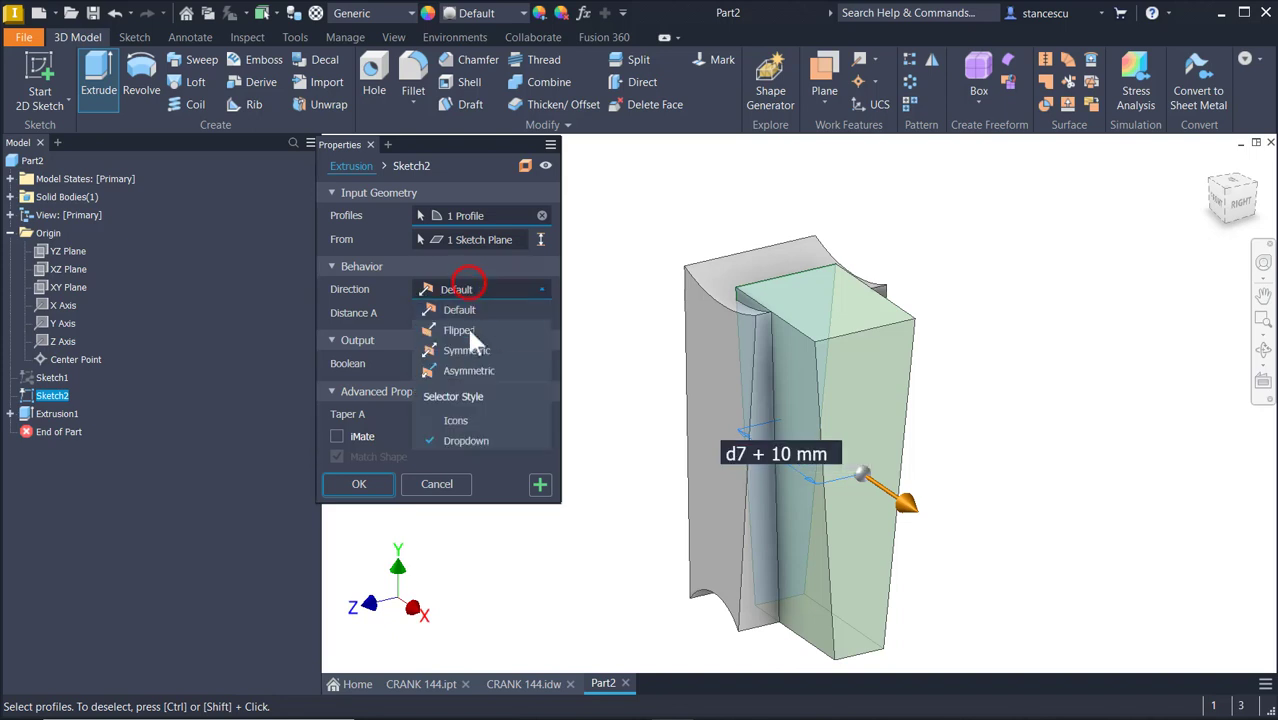
click(466, 350)
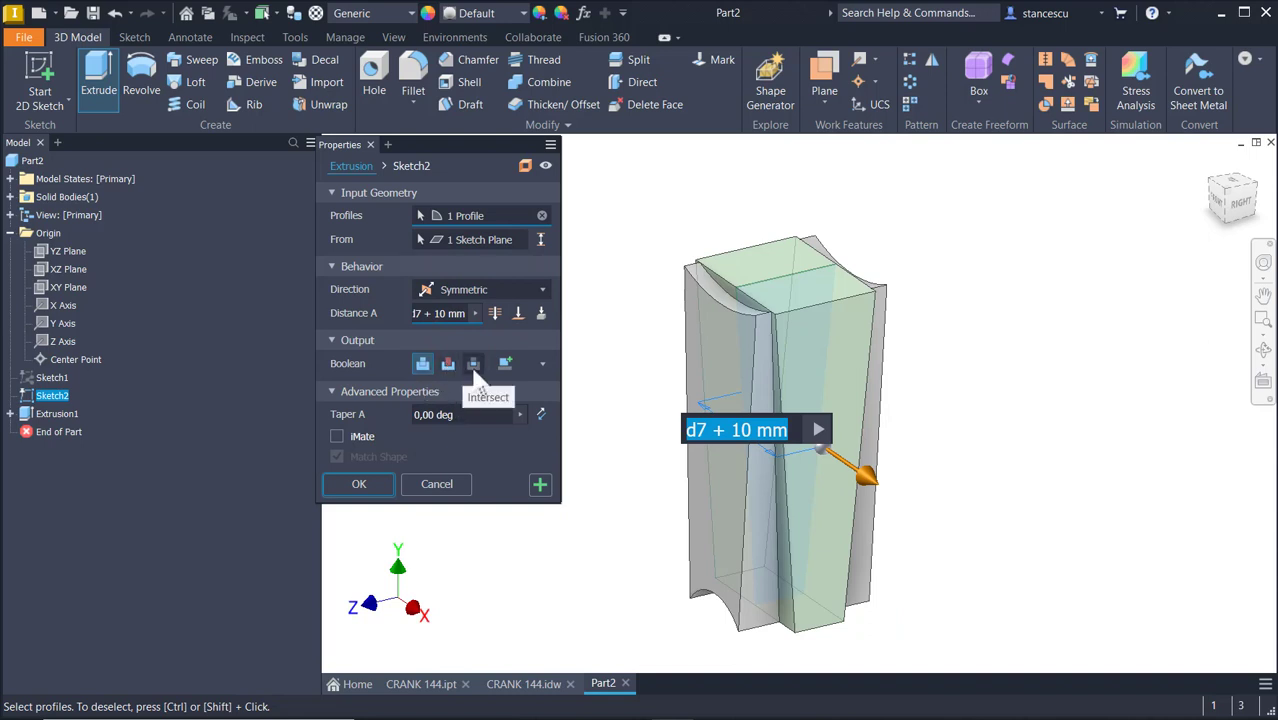
click(474, 366)
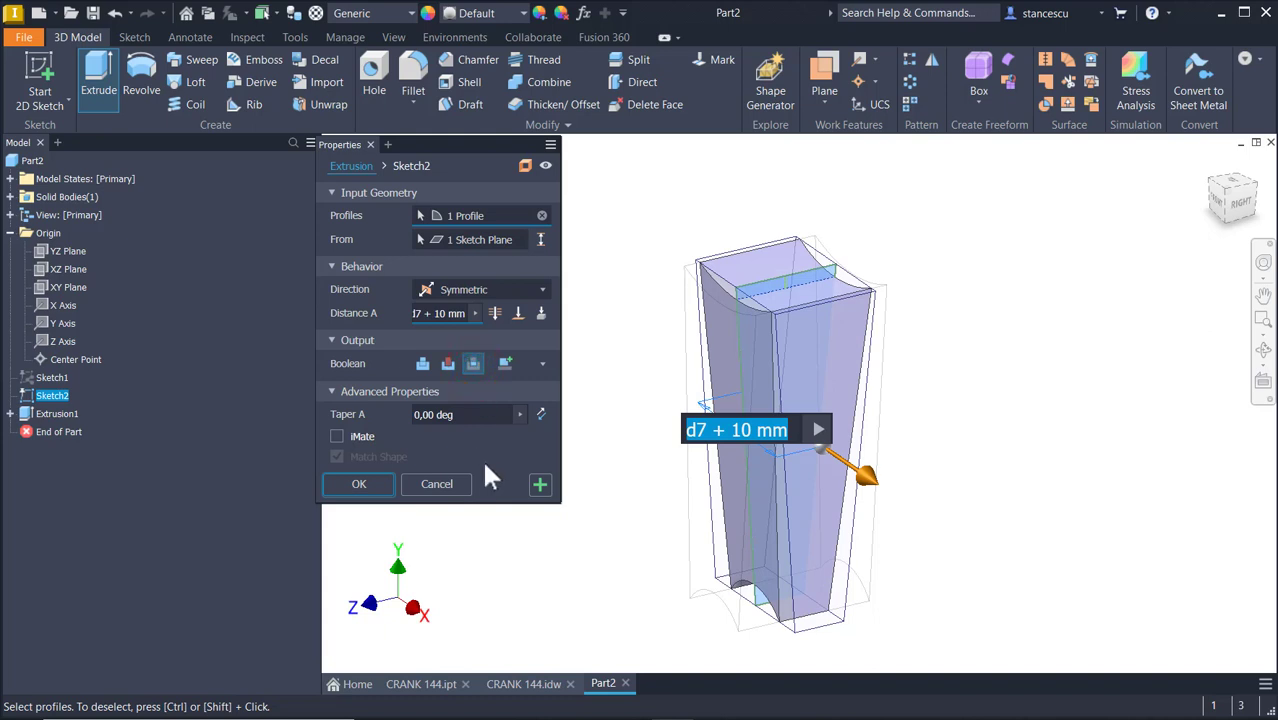
click(495, 314)
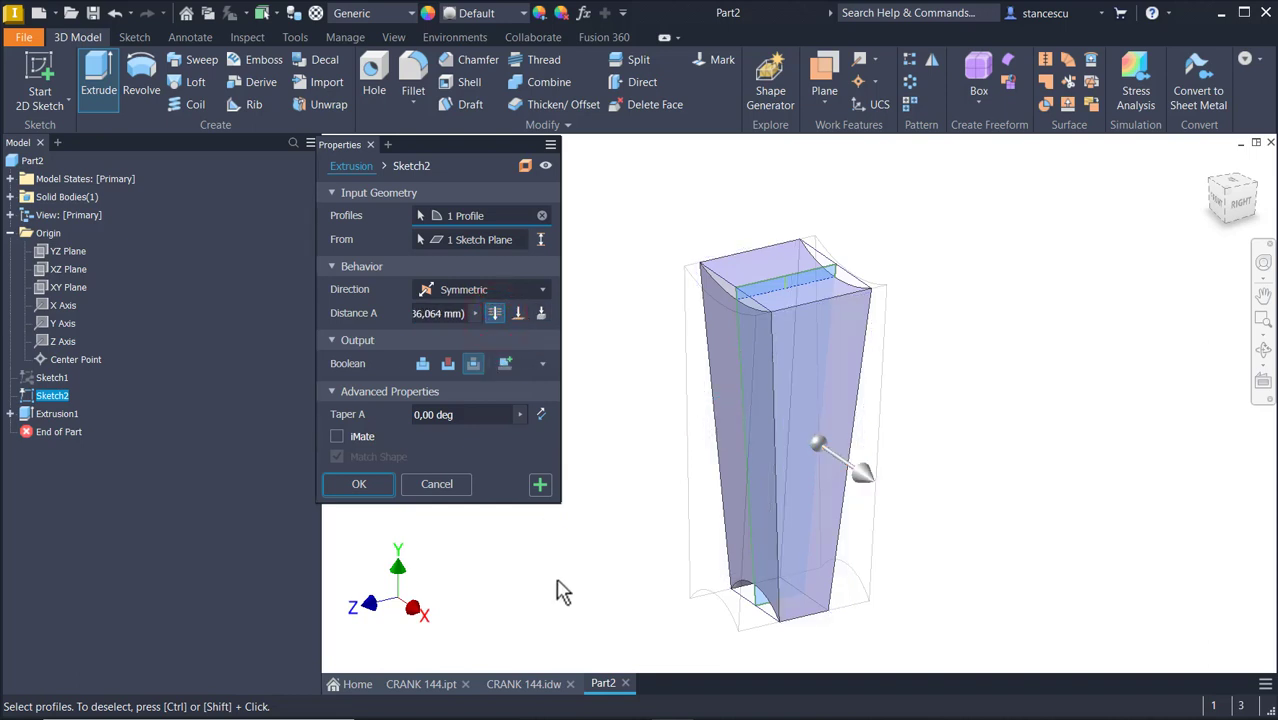
click(345, 486)
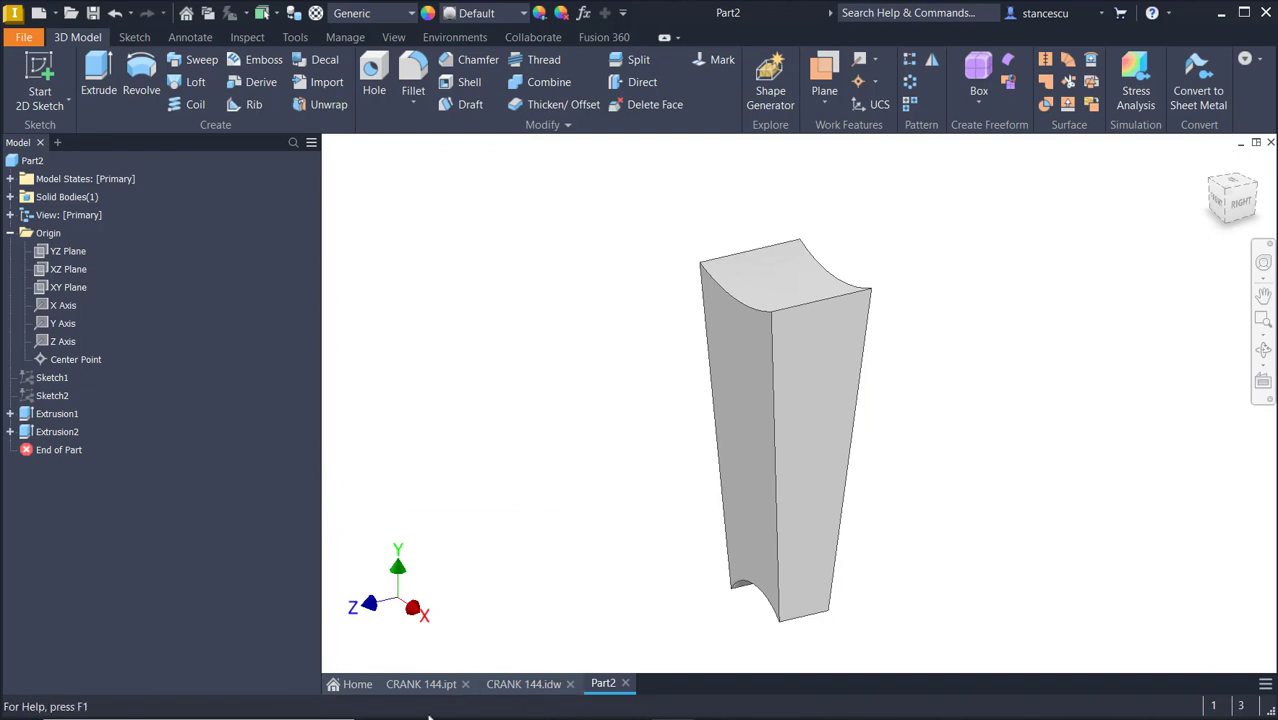
Compare the finished CRANK 144.ipt model with the arm body in Part2, viewing the arm in an isometric orientation.
click(424, 688)
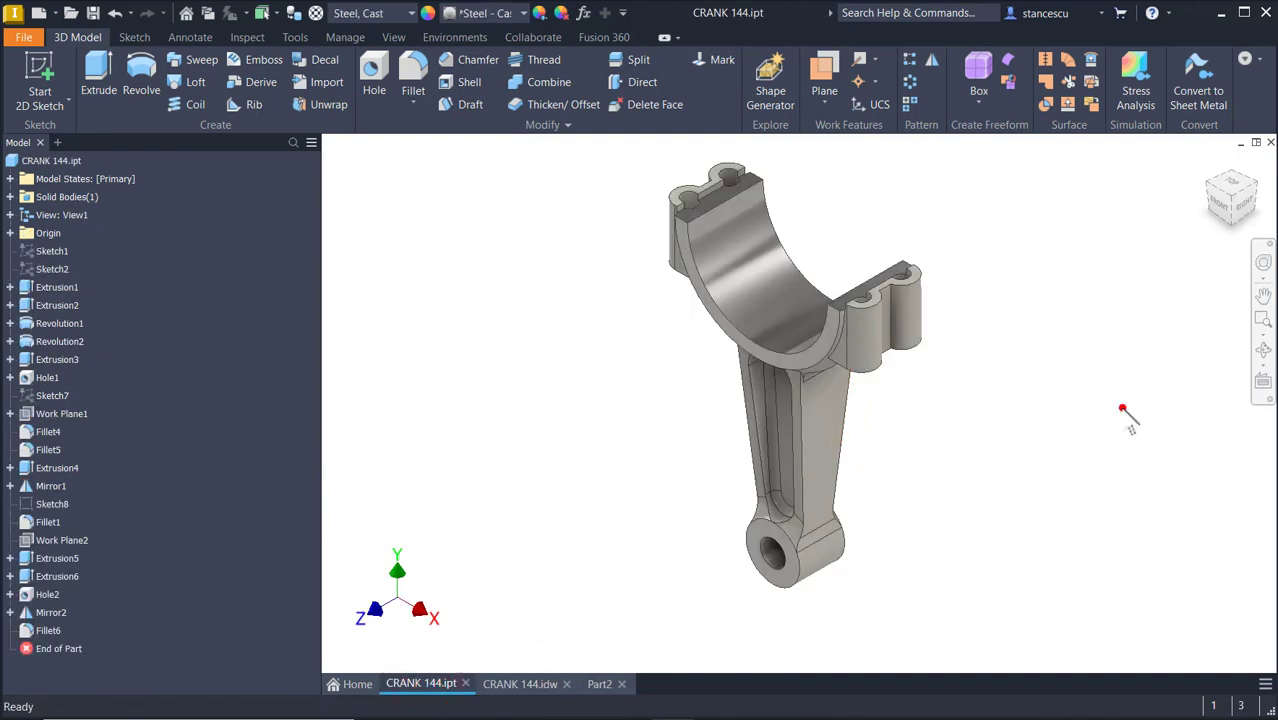
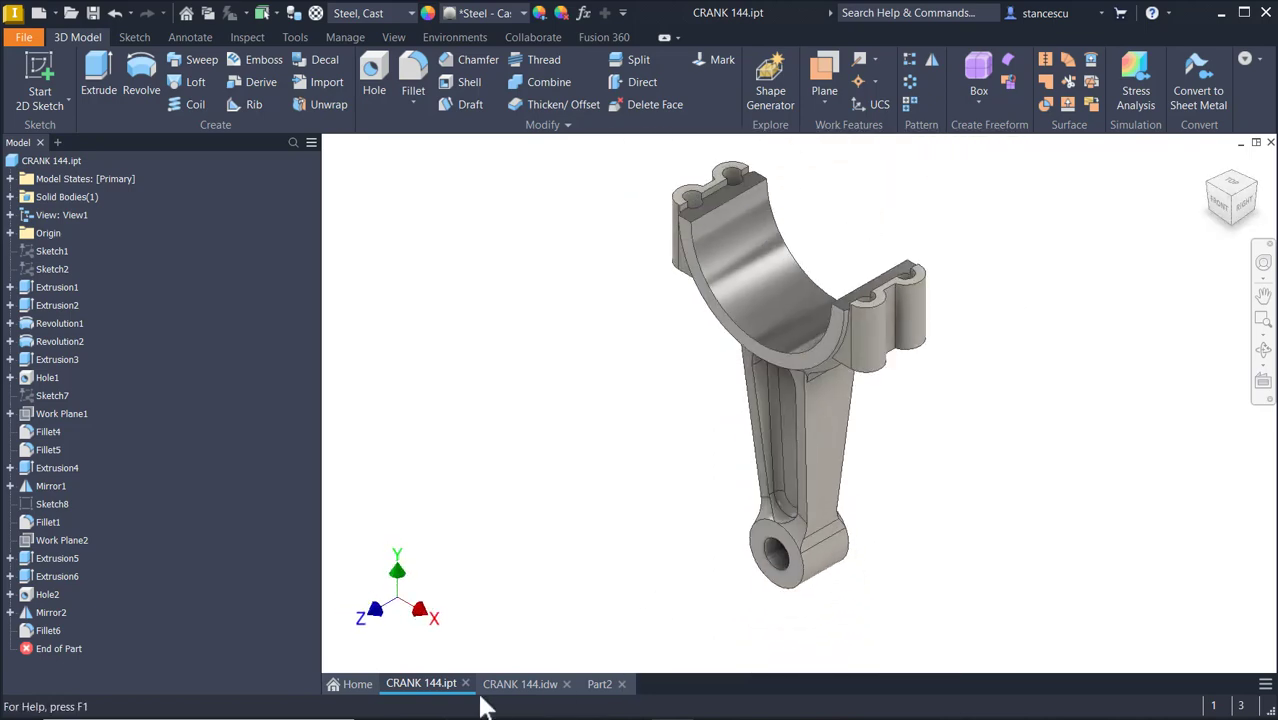
click(598, 685)
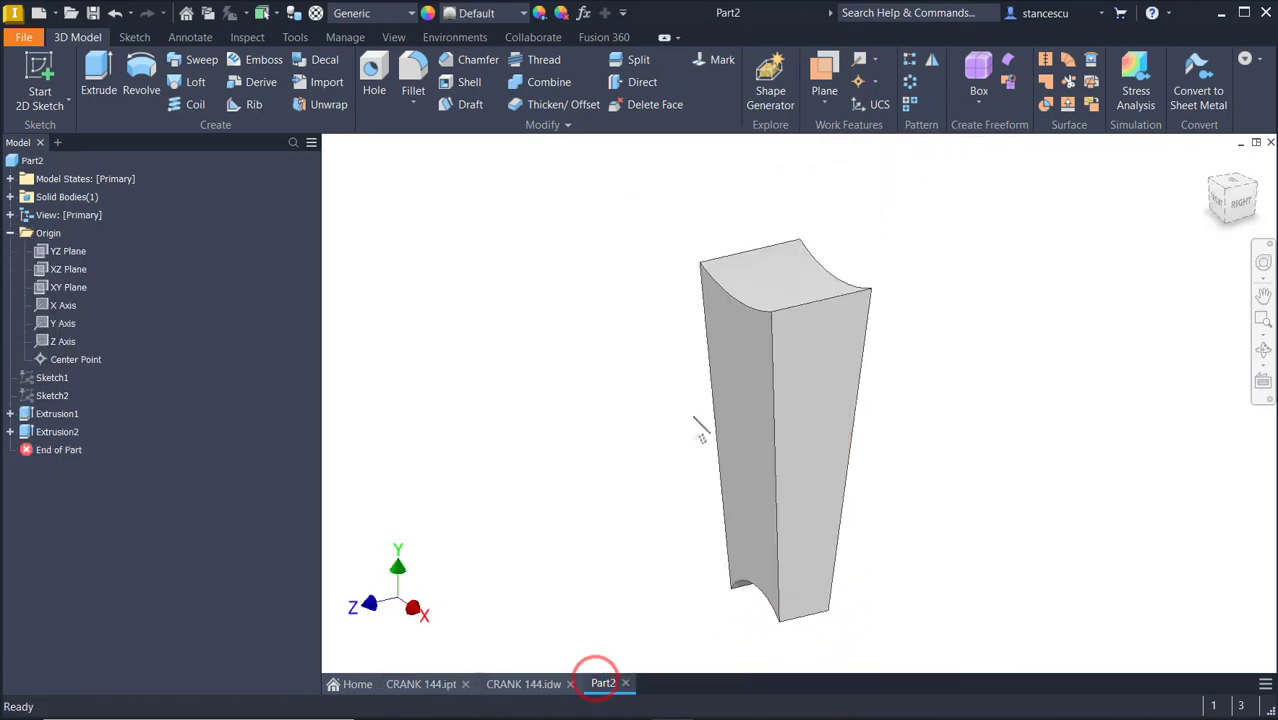
shift+middle_drag(894, 325, 868, 345)
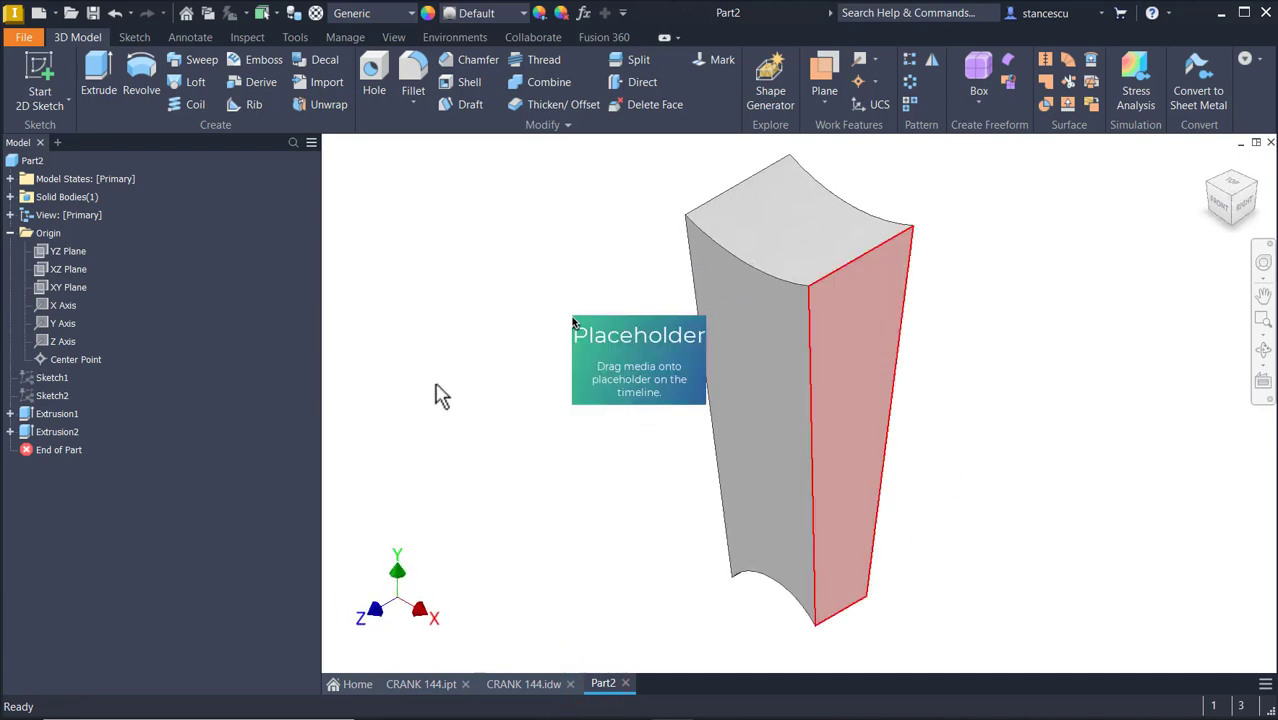
click(478, 344)
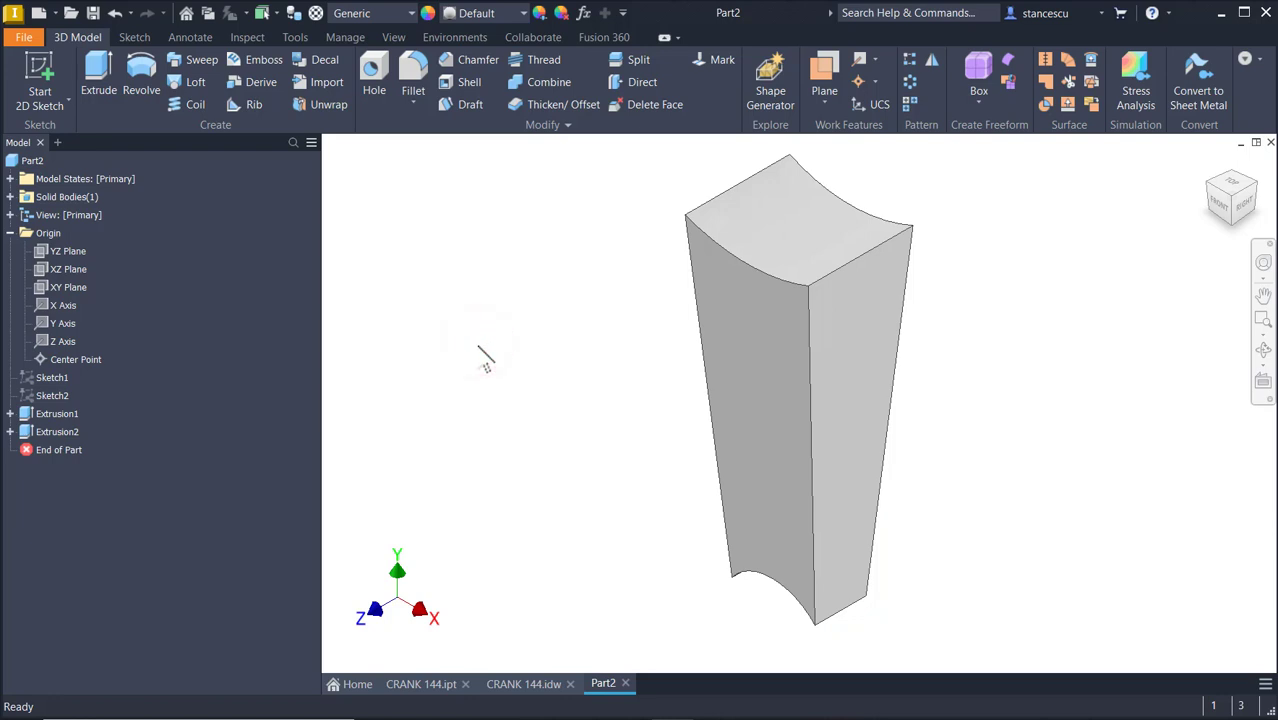
click(496, 196)
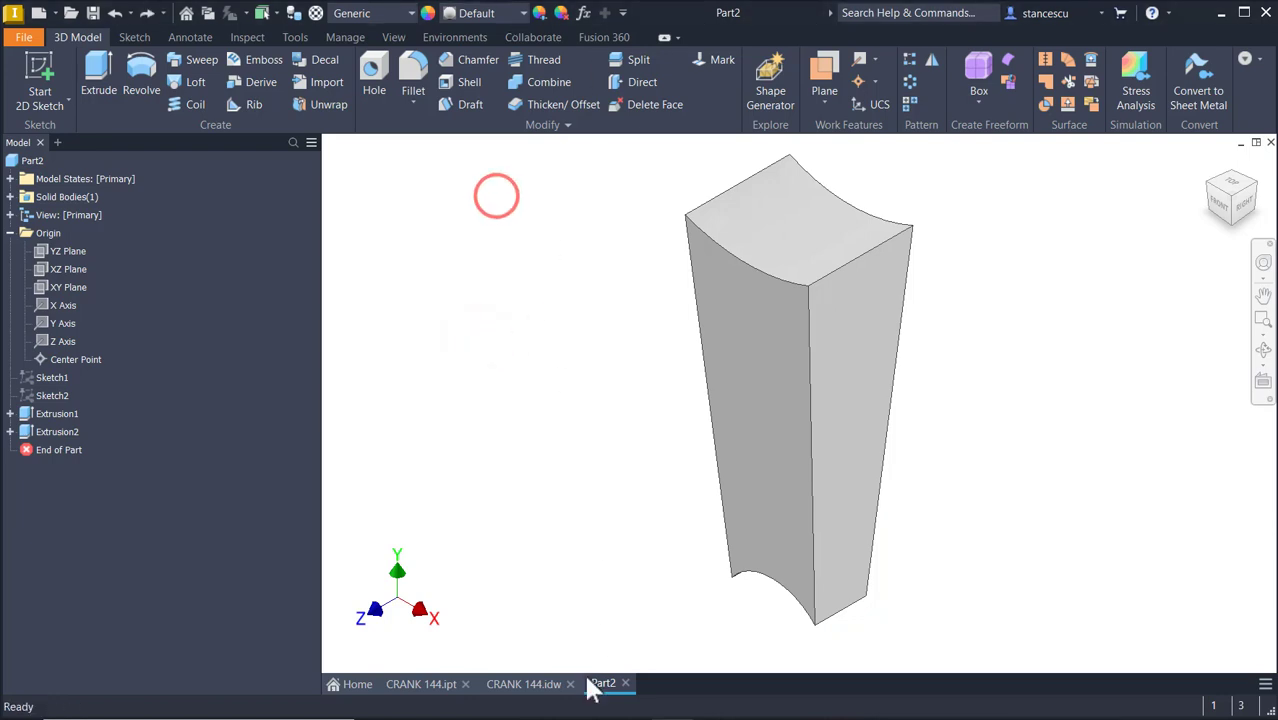
Examine the CRANK 144.idw drawing for the half-ring's radii in the front view and its width in the side view.
click(506, 686)
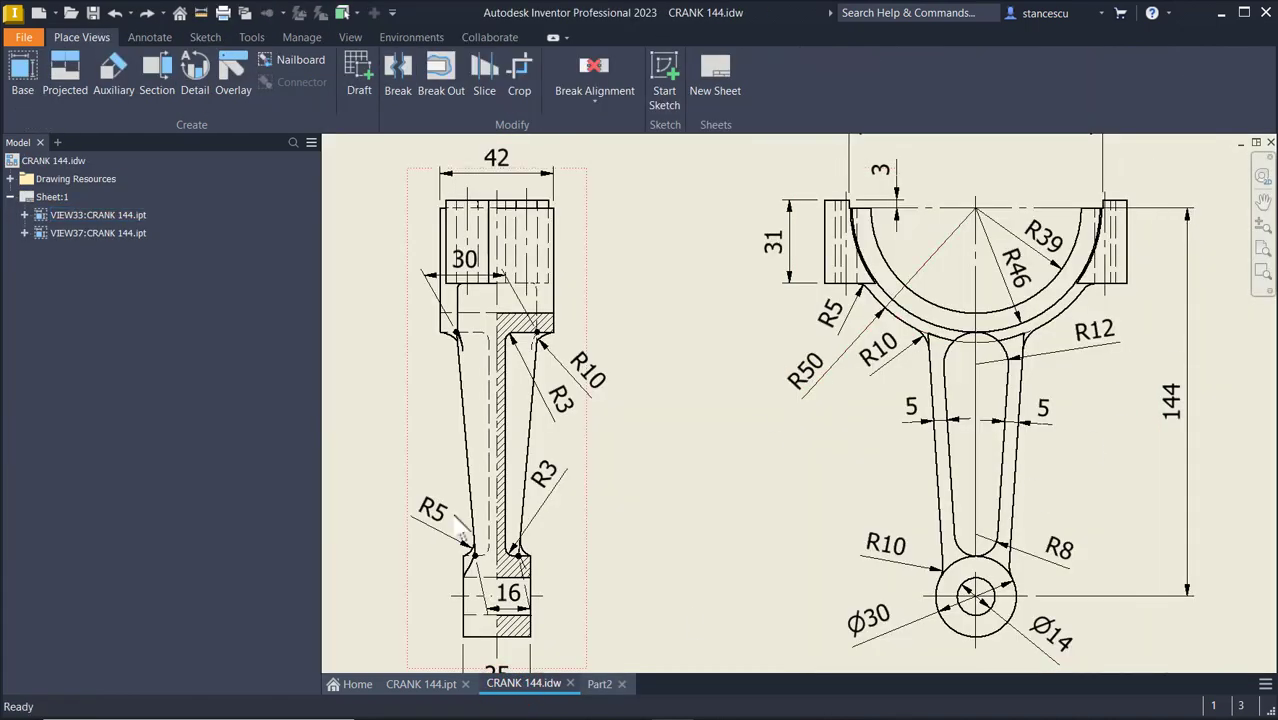
scroll(386, 212, down, 3)
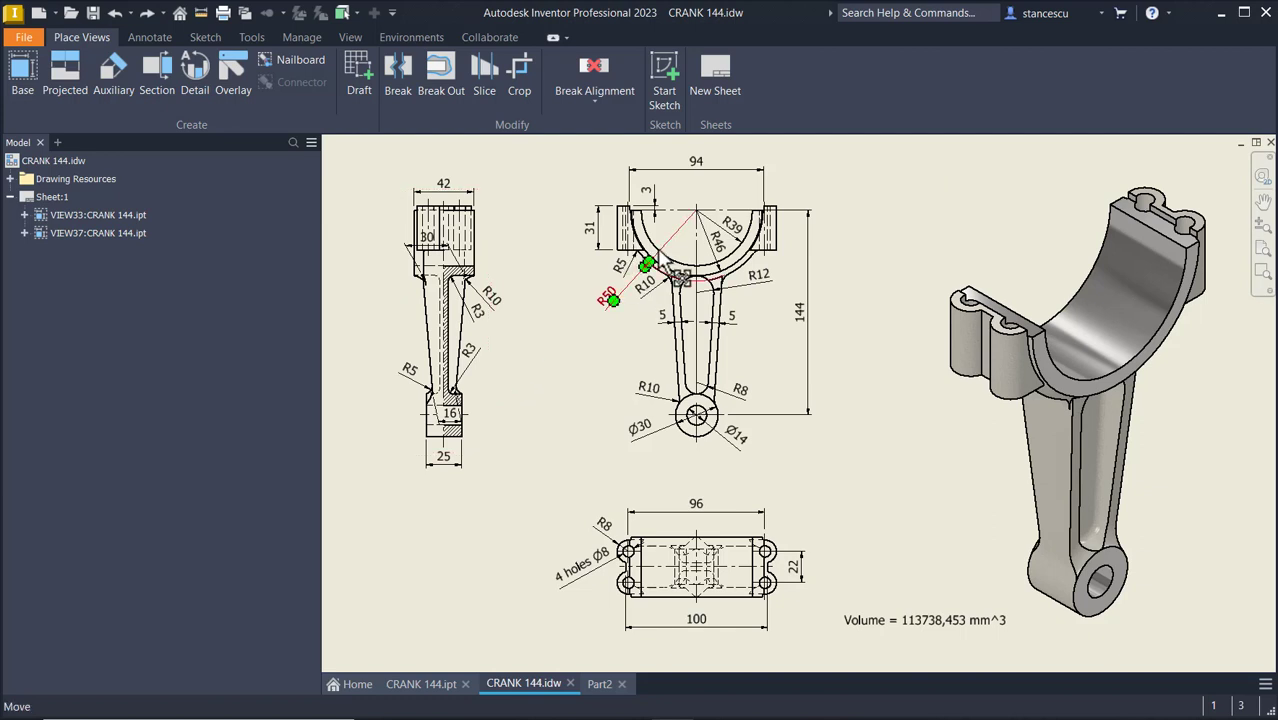
scroll(660, 262, up, 3)
scroll(660, 262, up, 3)
click(862, 350)
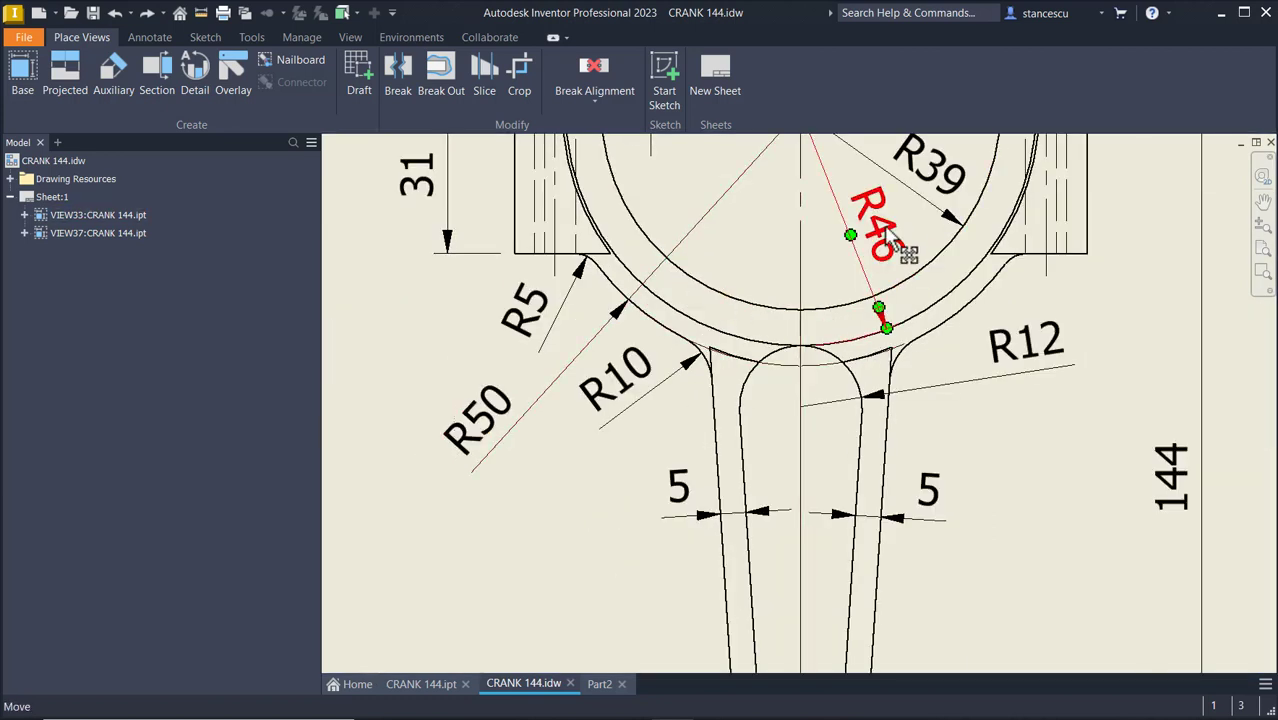
middle_drag(960, 168, 1004, 343)
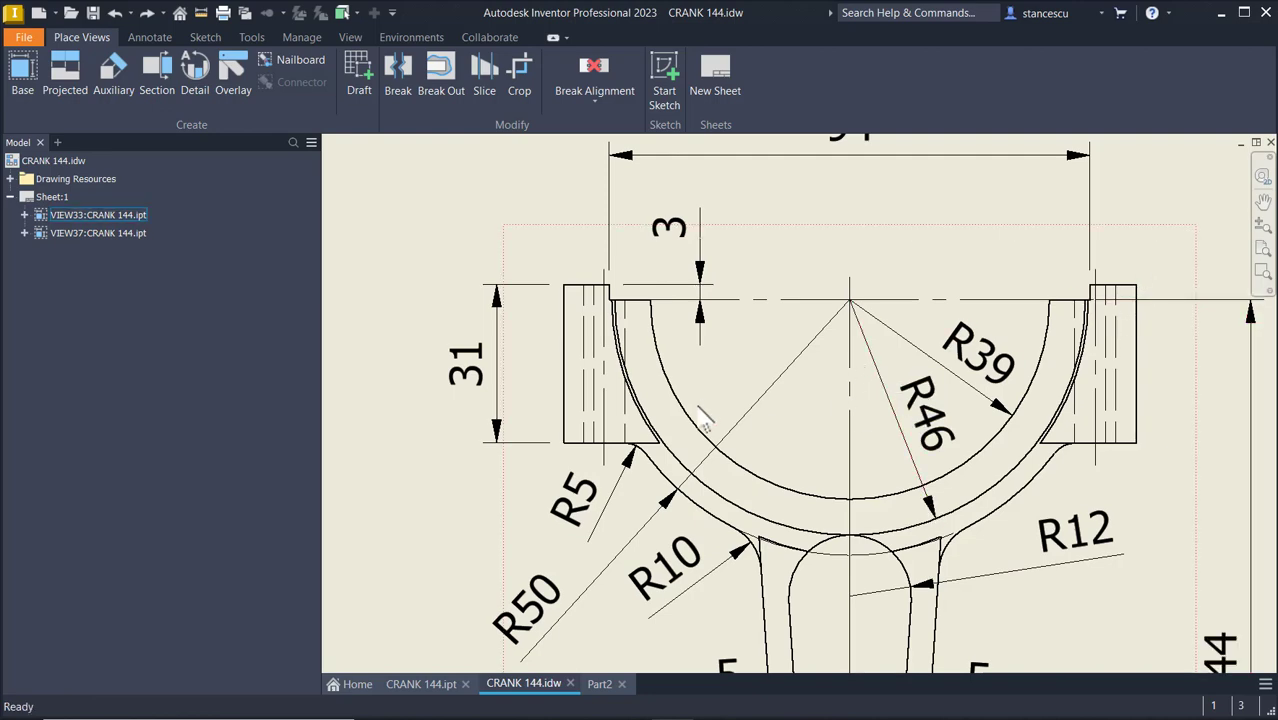
middle_click(928, 250)
middle_click(928, 250)
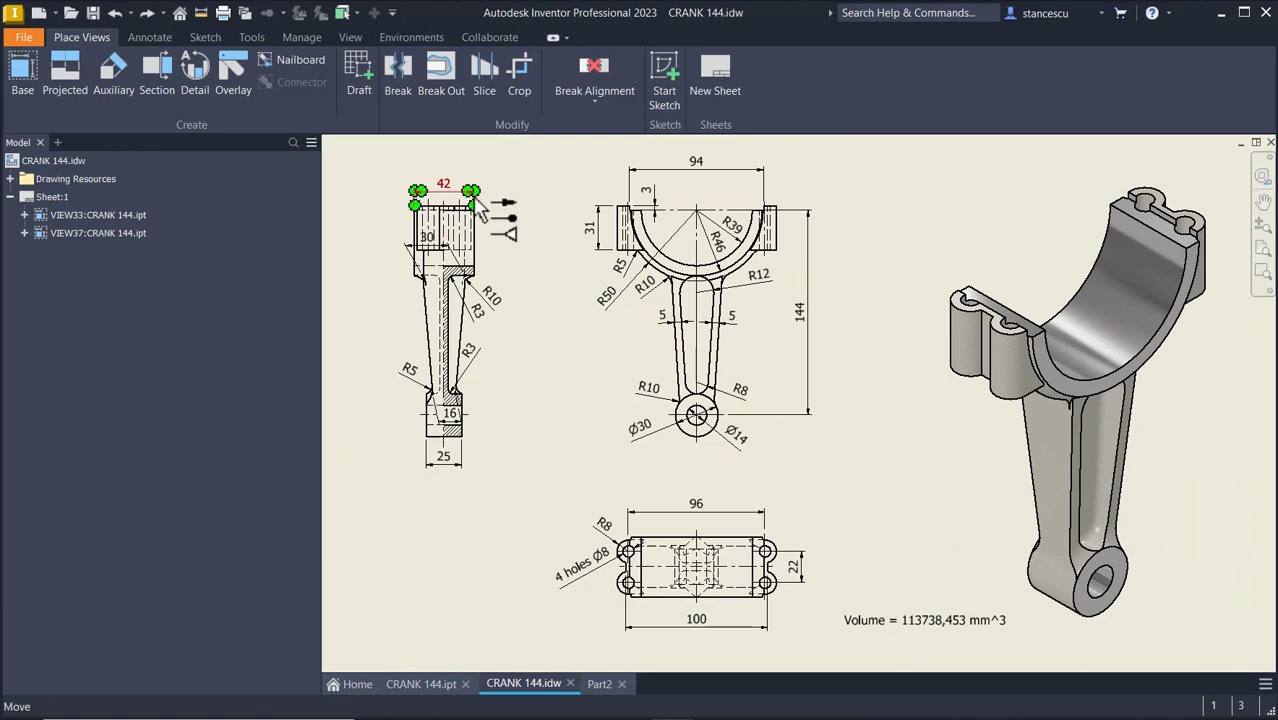
scroll(445, 195, up, 3)
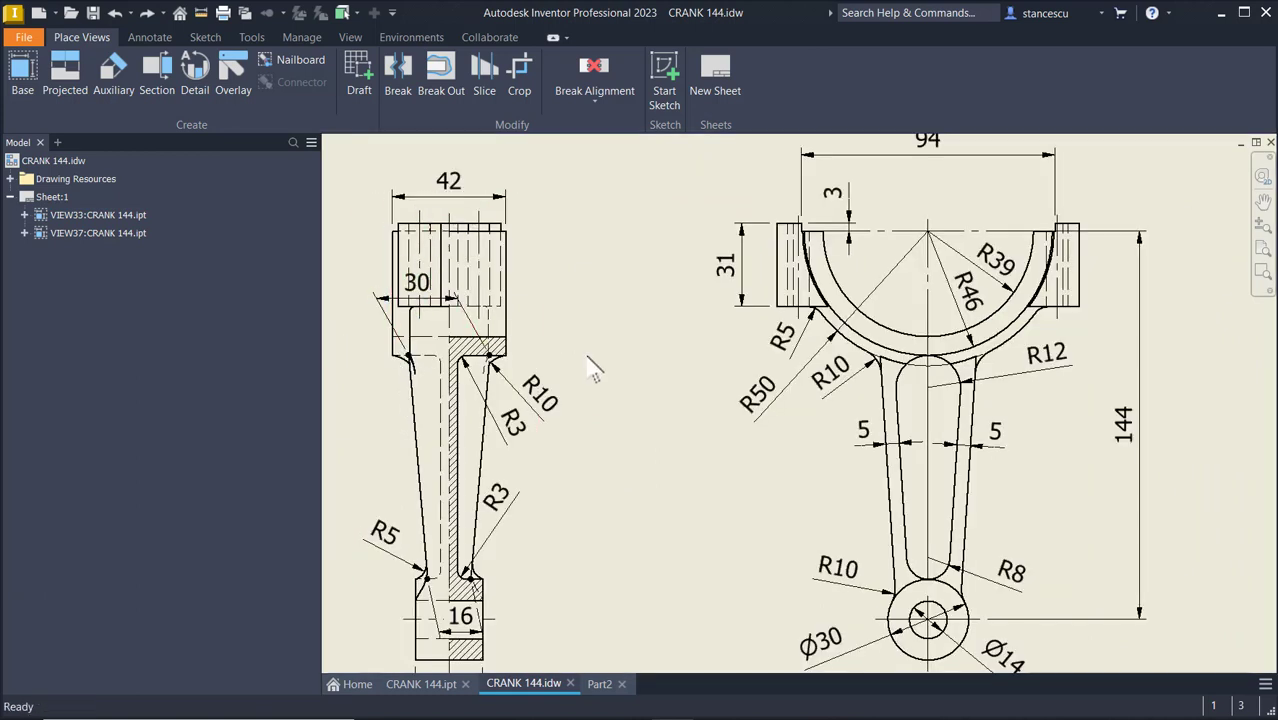
middle_click(575, 248)
middle_click(575, 248)
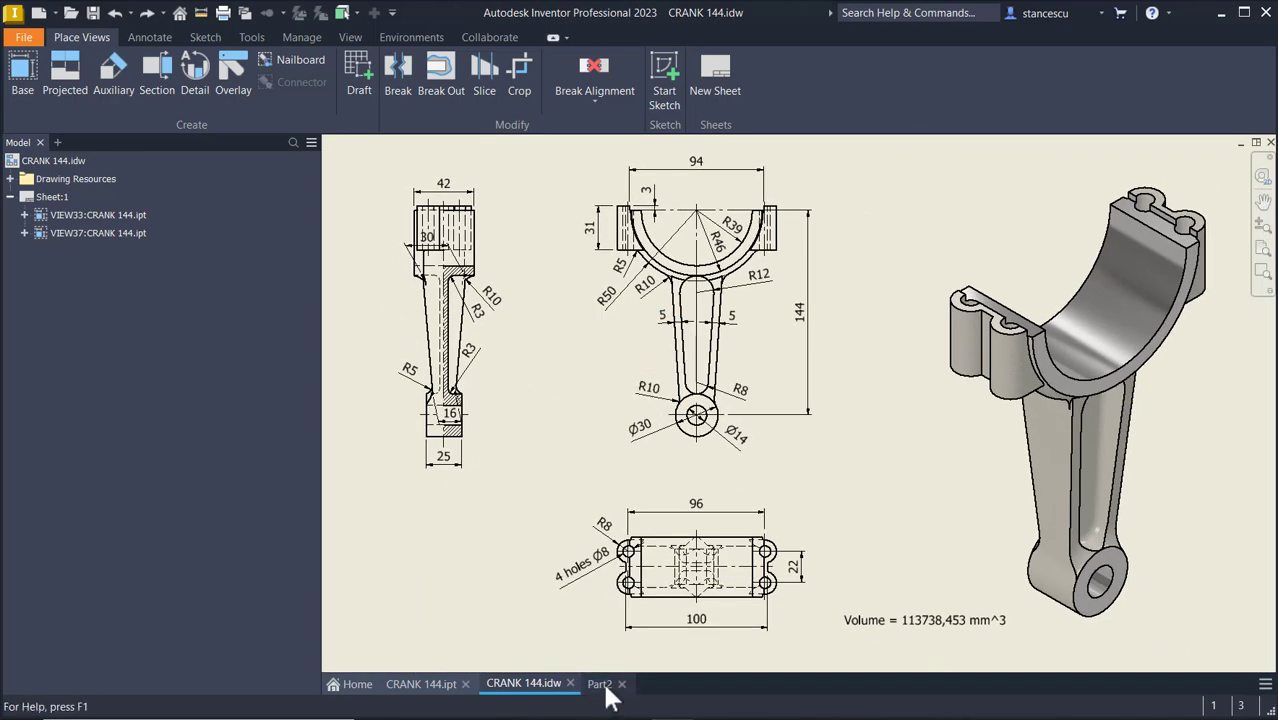
Start a sketch on the YZ plane of Part2 and project the arm's upper arc edge into it as construction geometry.
click(603, 686)
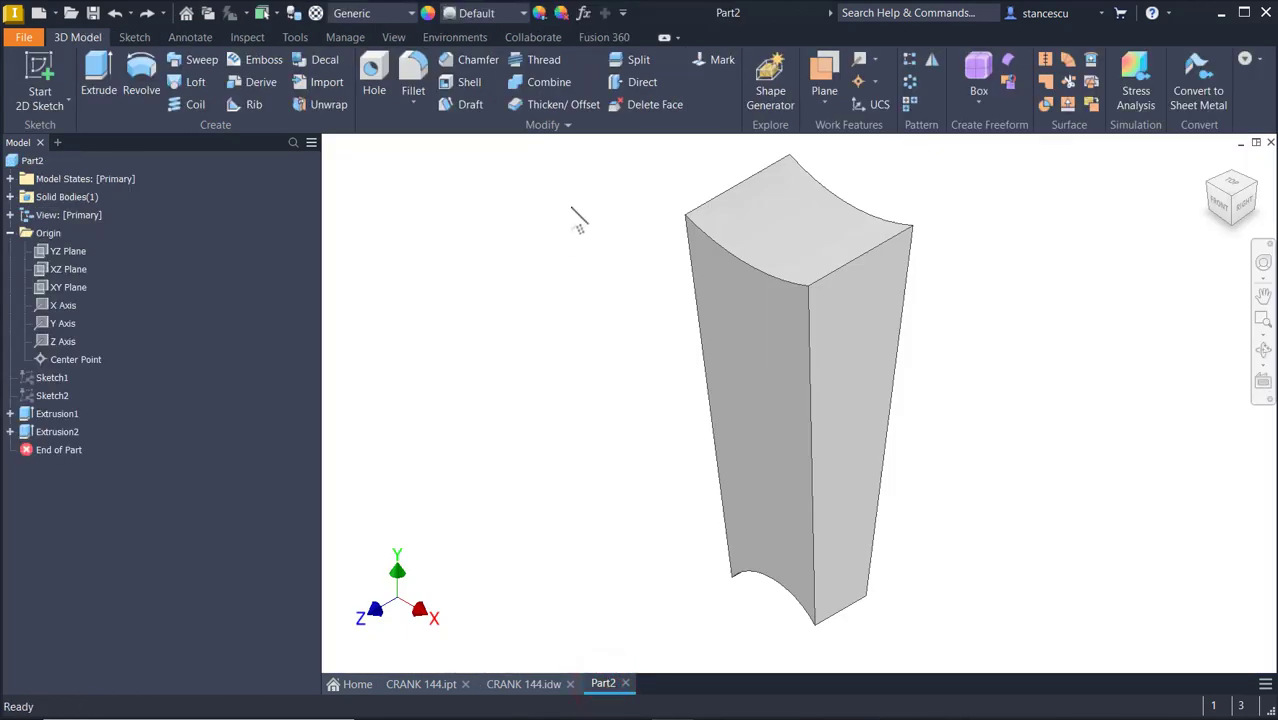
click(62, 252)
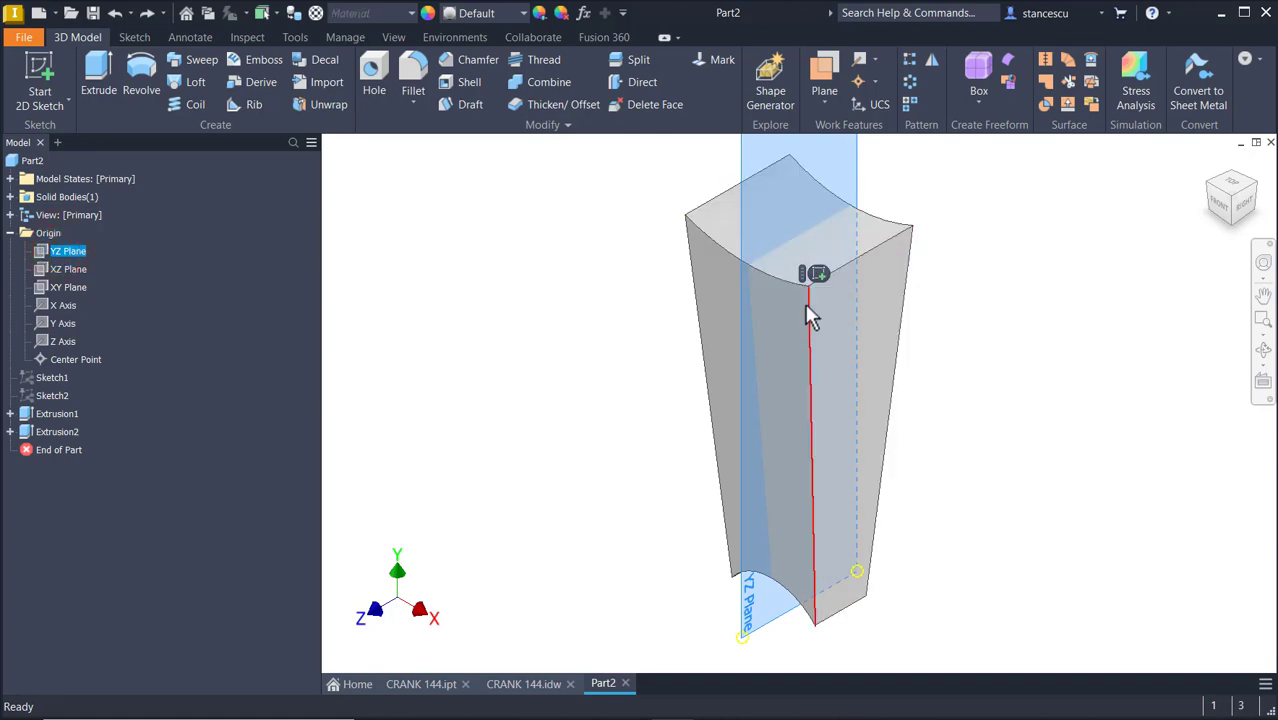
click(816, 274)
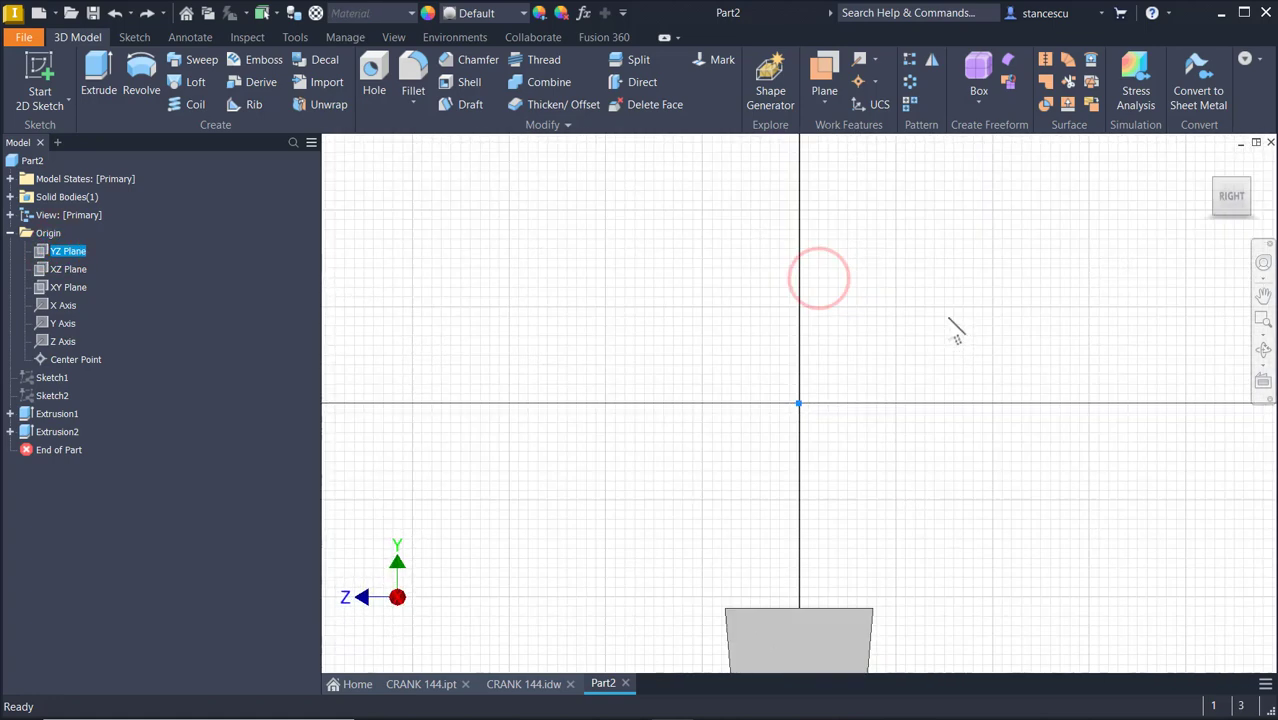
middle_drag(930, 480, 953, 131)
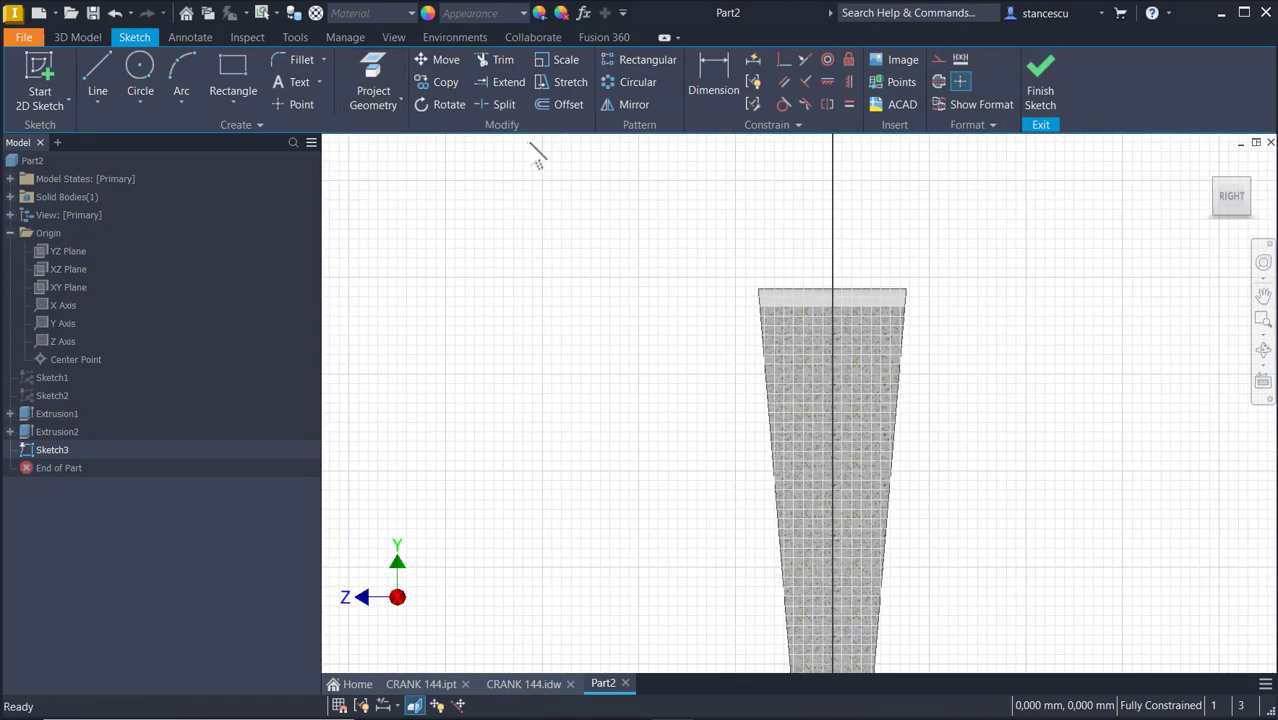
click(373, 90)
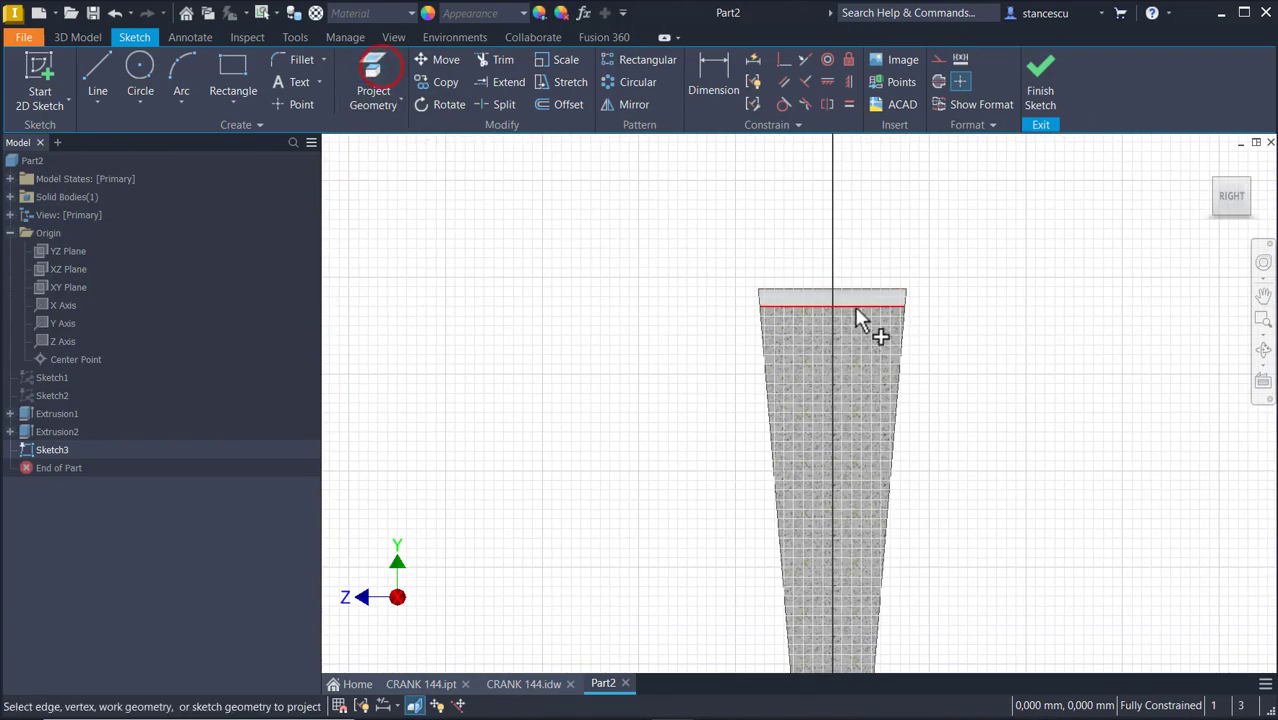
click(810, 311)
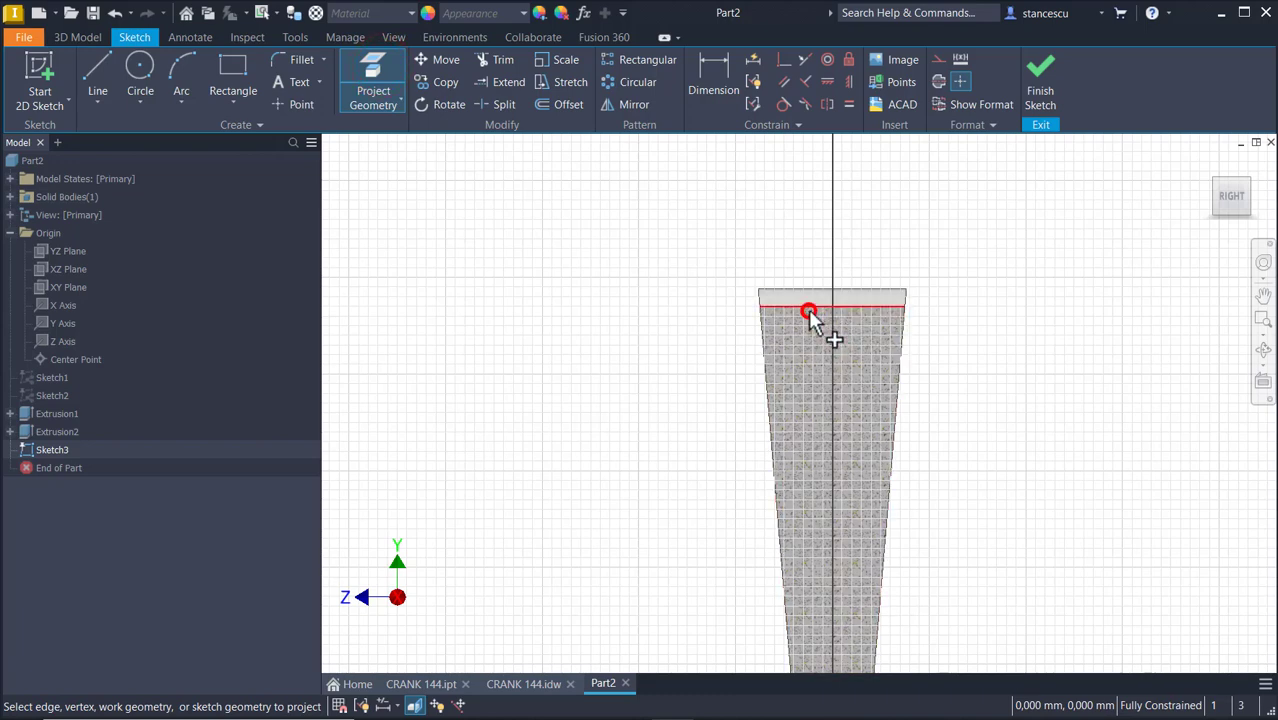
key(Escape)
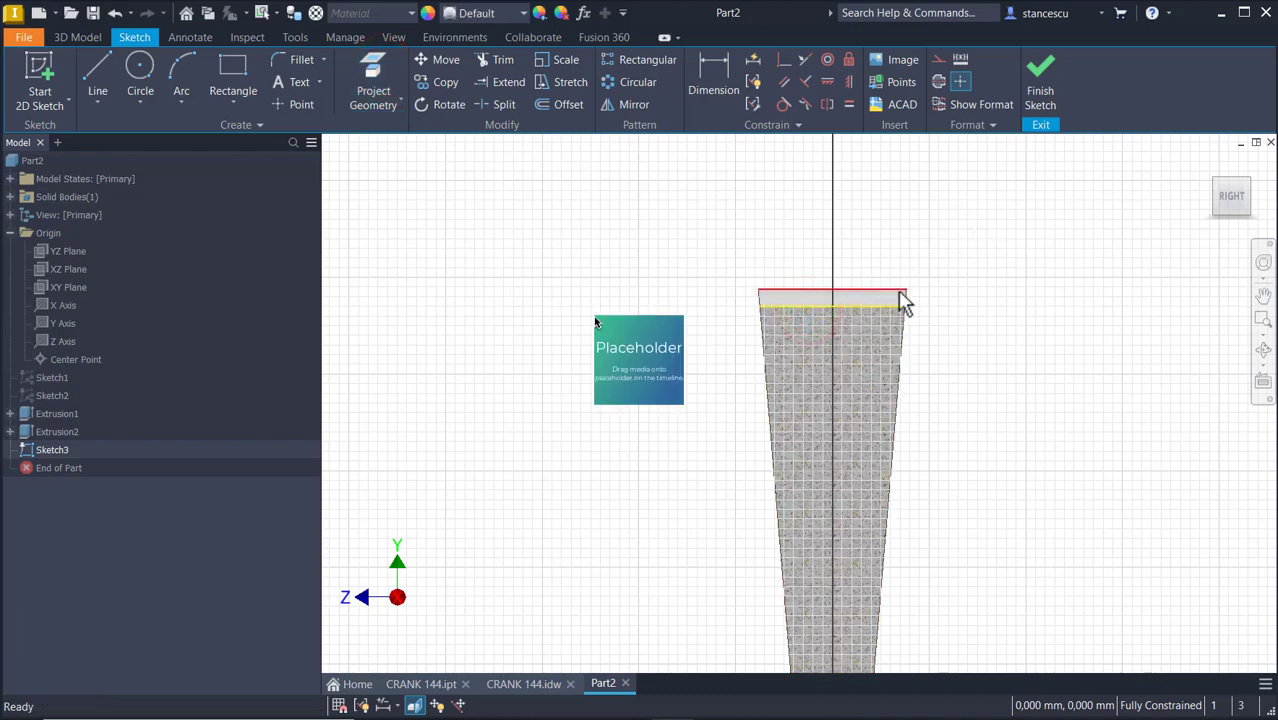
drag(869, 254, 830, 332)
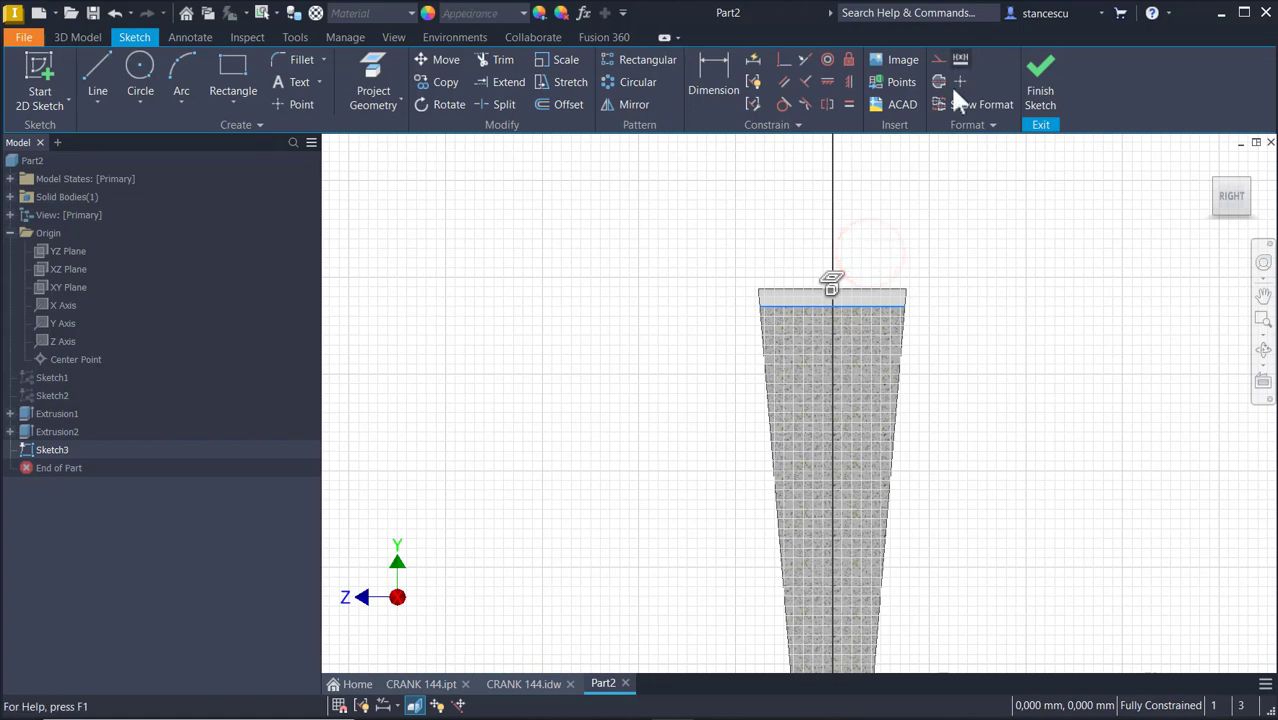
click(996, 190)
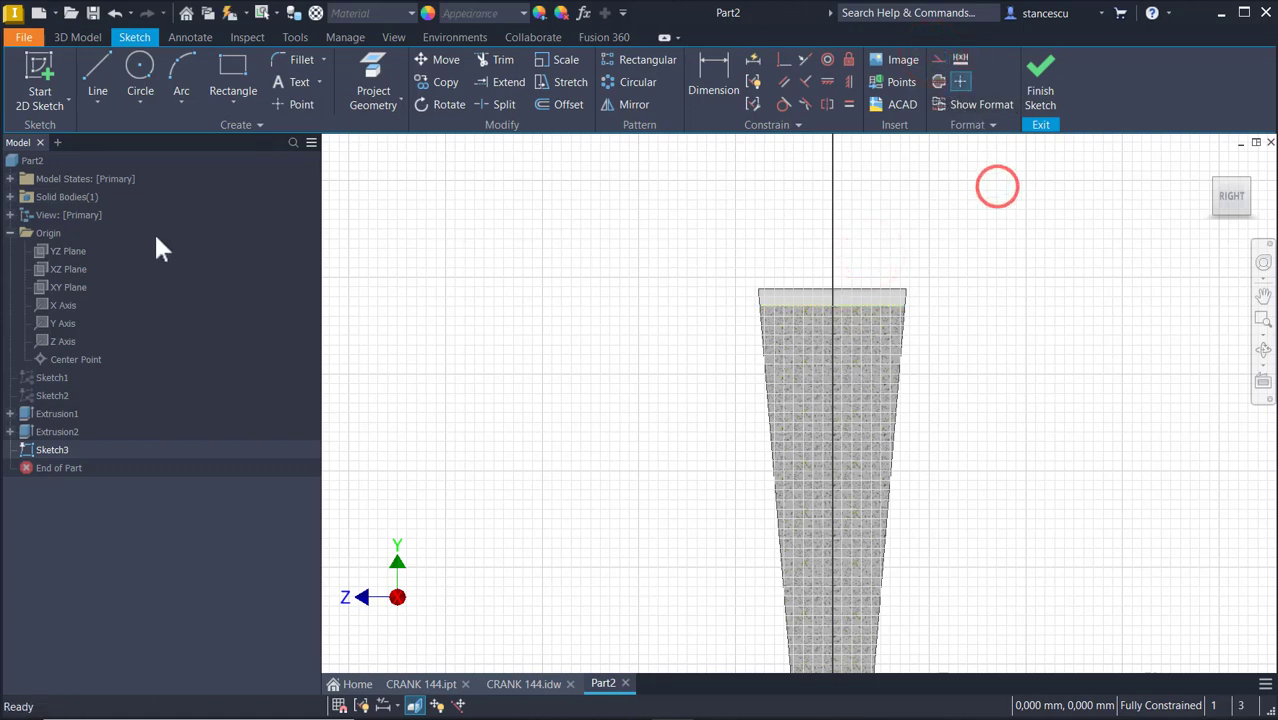
Sketch a rectangle 42 mm wide and about 14.5 mm high just above the arm.
click(238, 64)
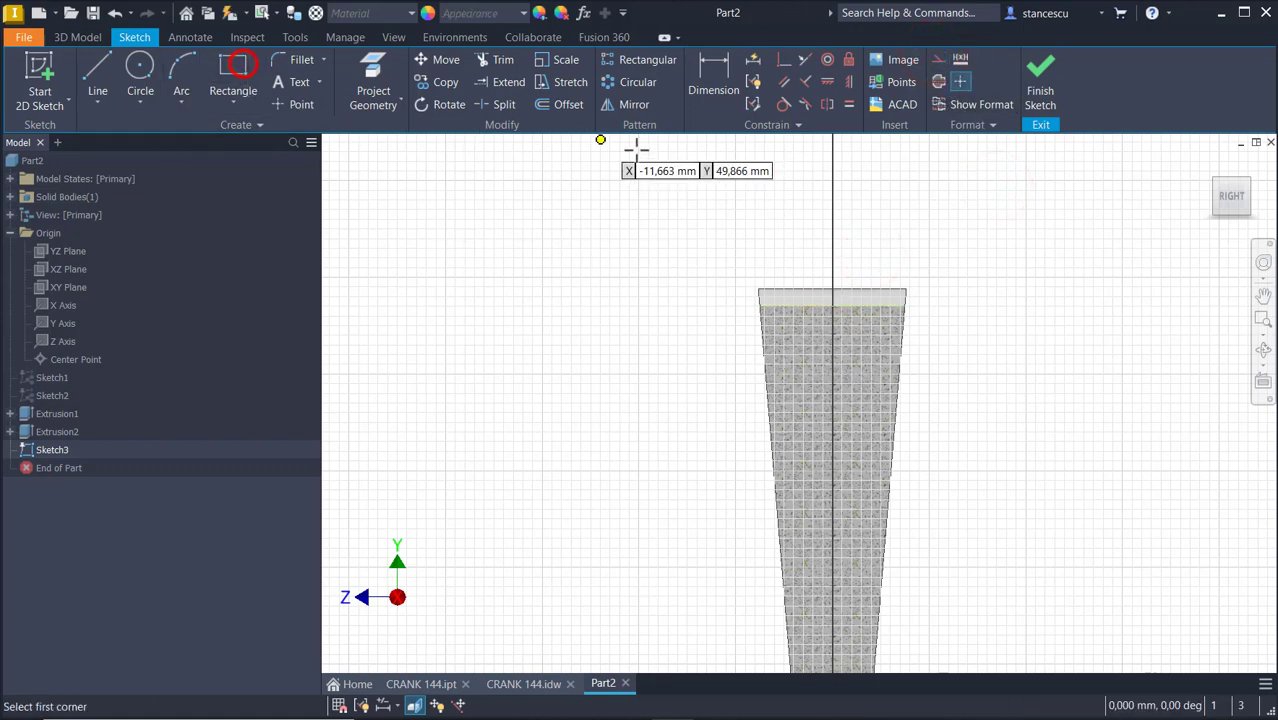
click(735, 203)
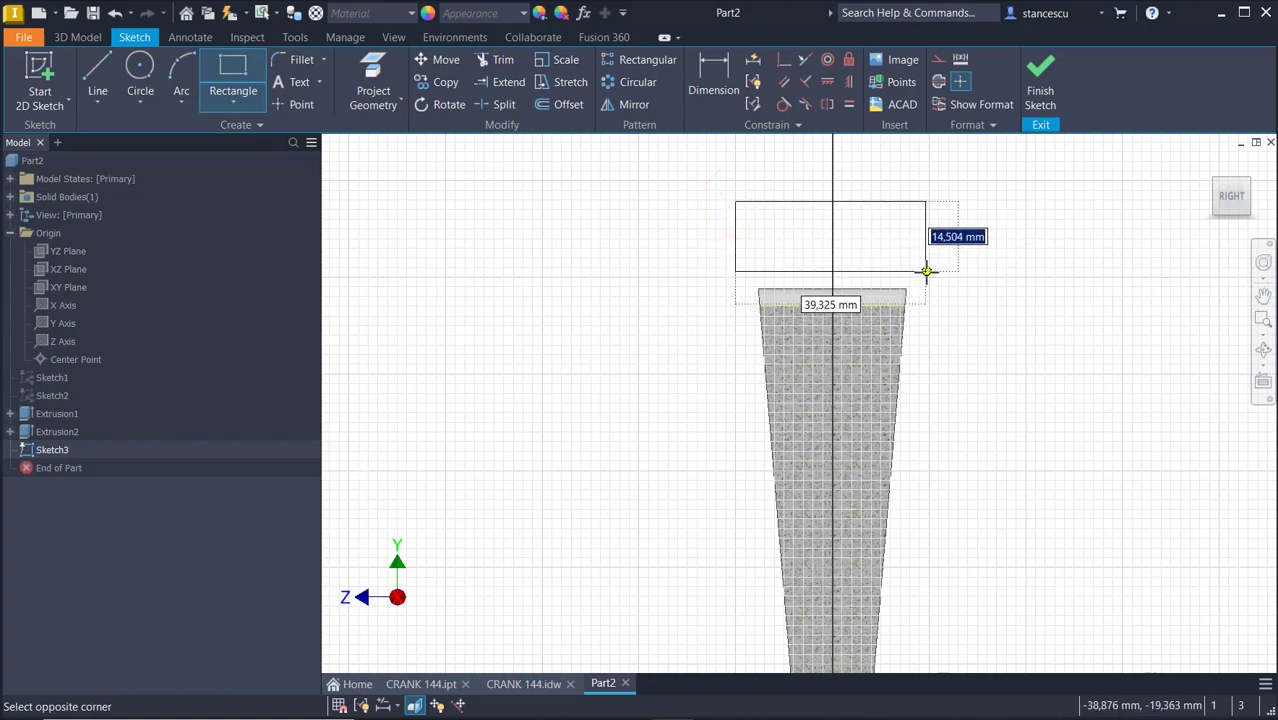
key(Tab)
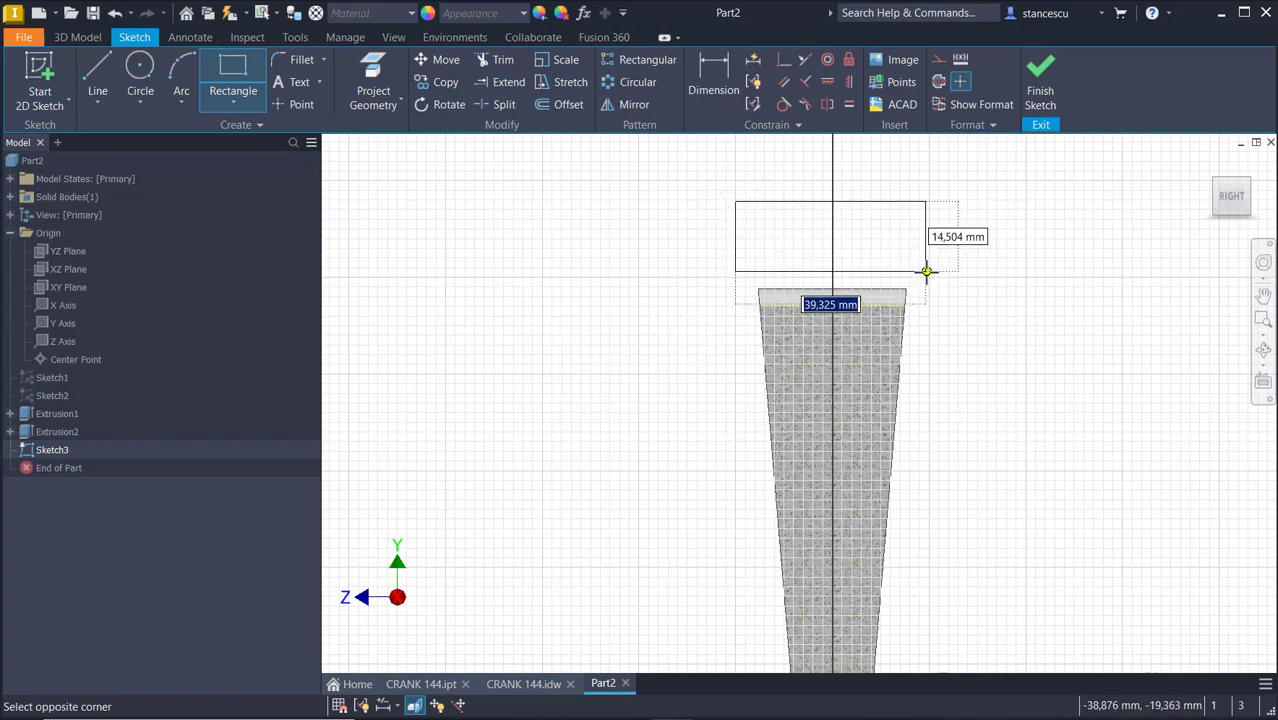
text(42)
key(Tab)
click(928, 270)
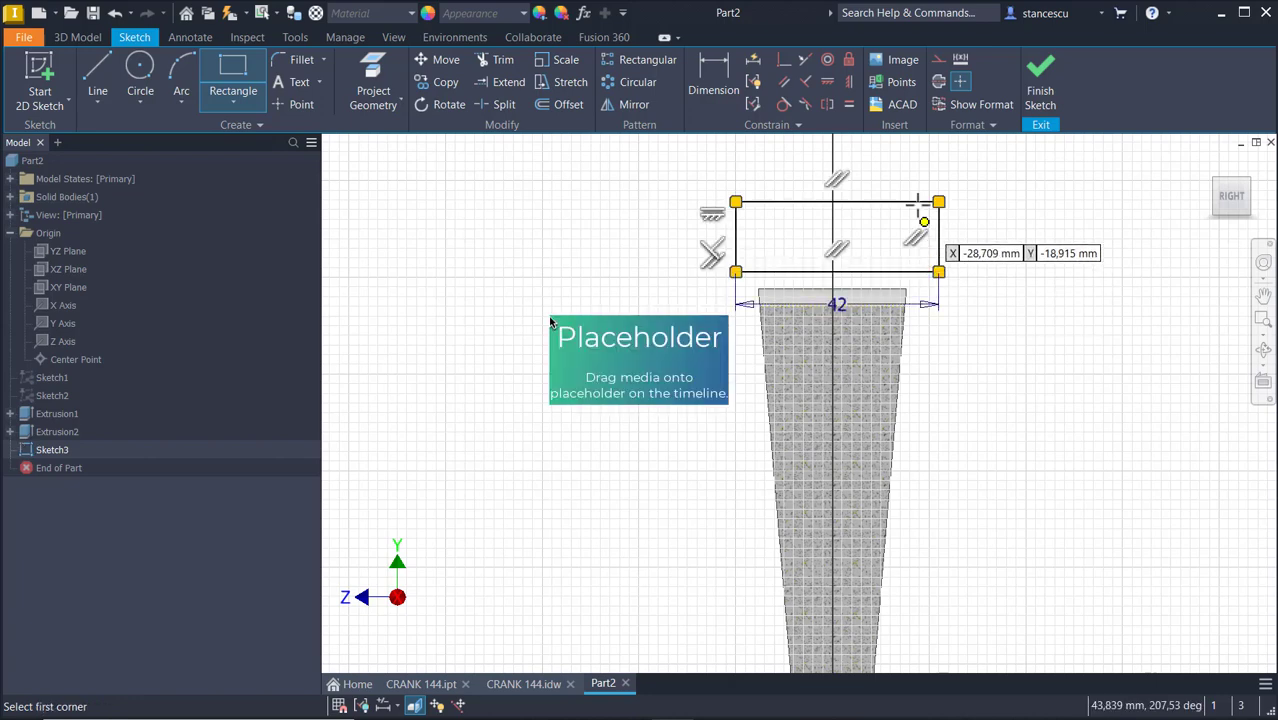
Make the midpoint of the rectangle's lower edge coincident with the midpoint of the projected arm edge.
click(784, 60)
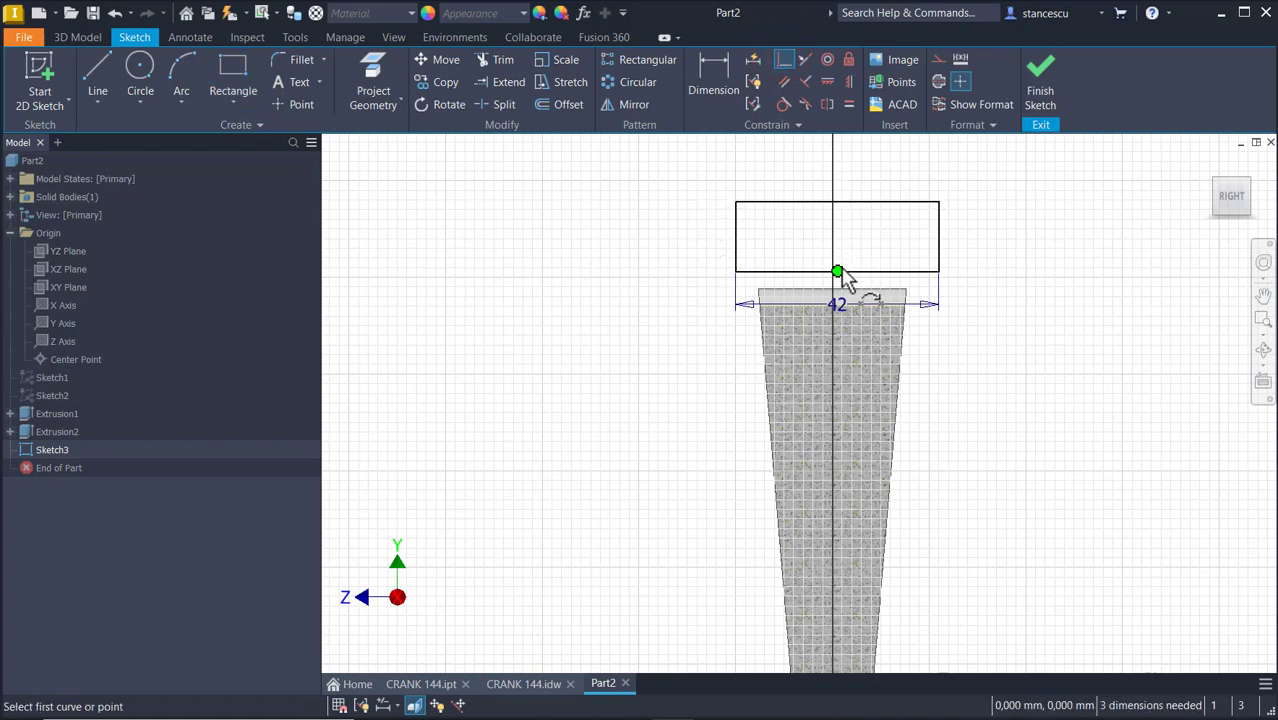
click(839, 272)
scroll(860, 318, down, 2)
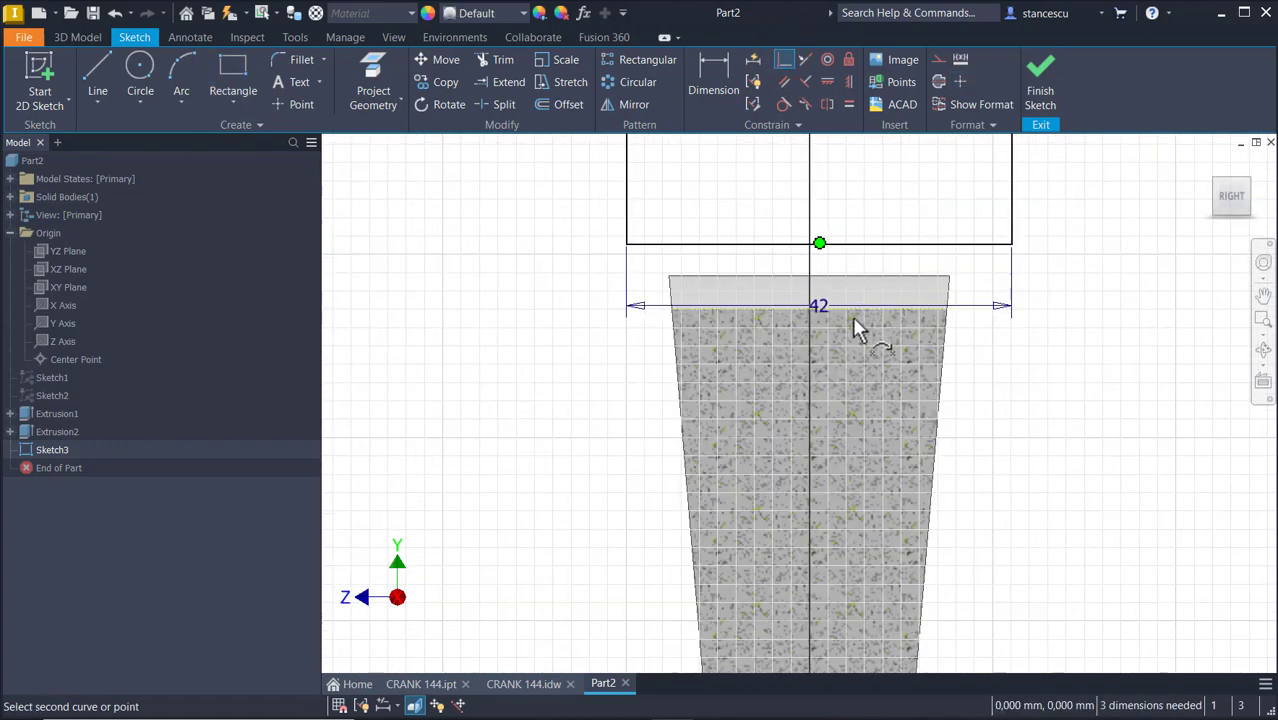
scroll(739, 347, down, 2)
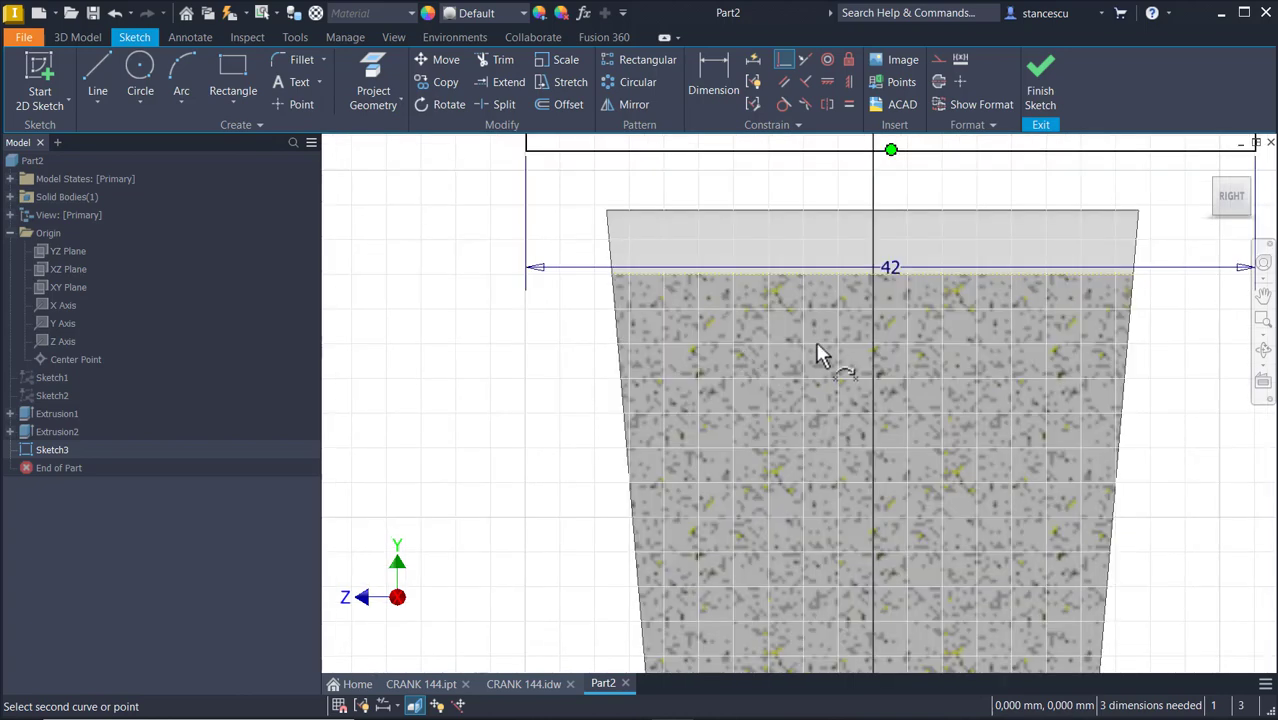
click(875, 273)
scroll(830, 370, up, 3)
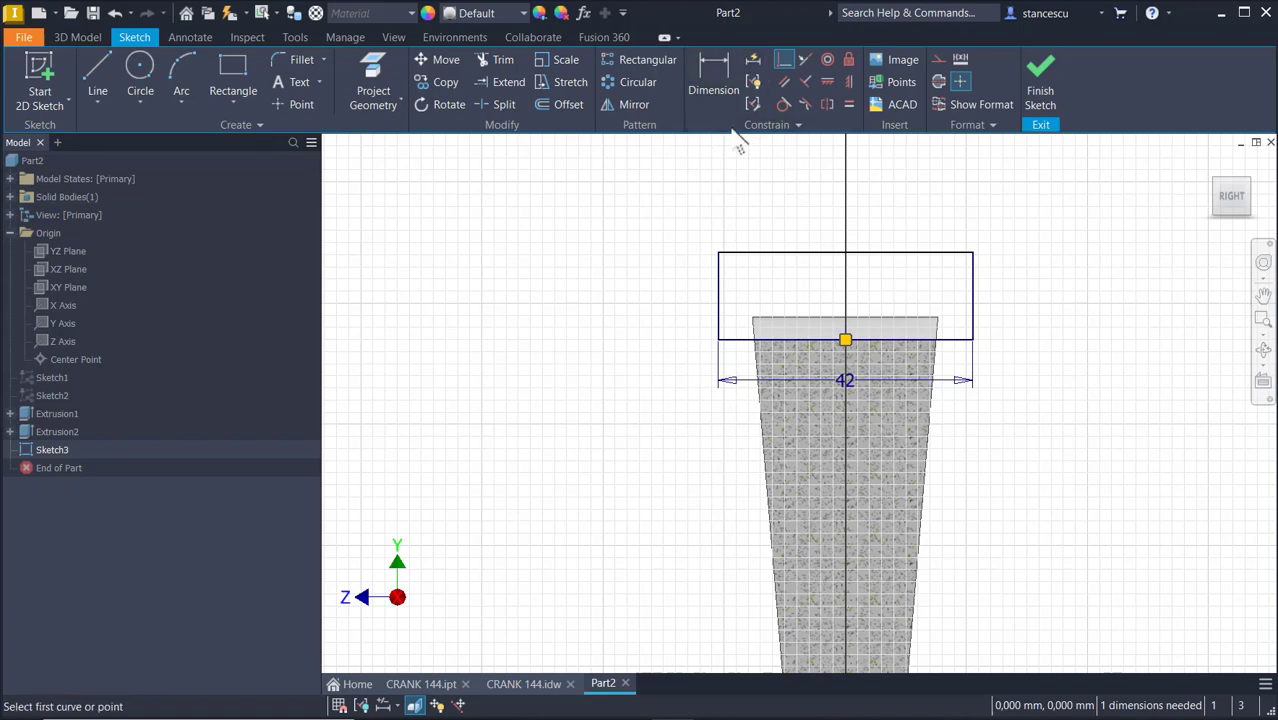
Dimension the rectangle's upper edge 39 mm below the origin point and finish the sketch.
middle_drag(747, 174, 775, 295)
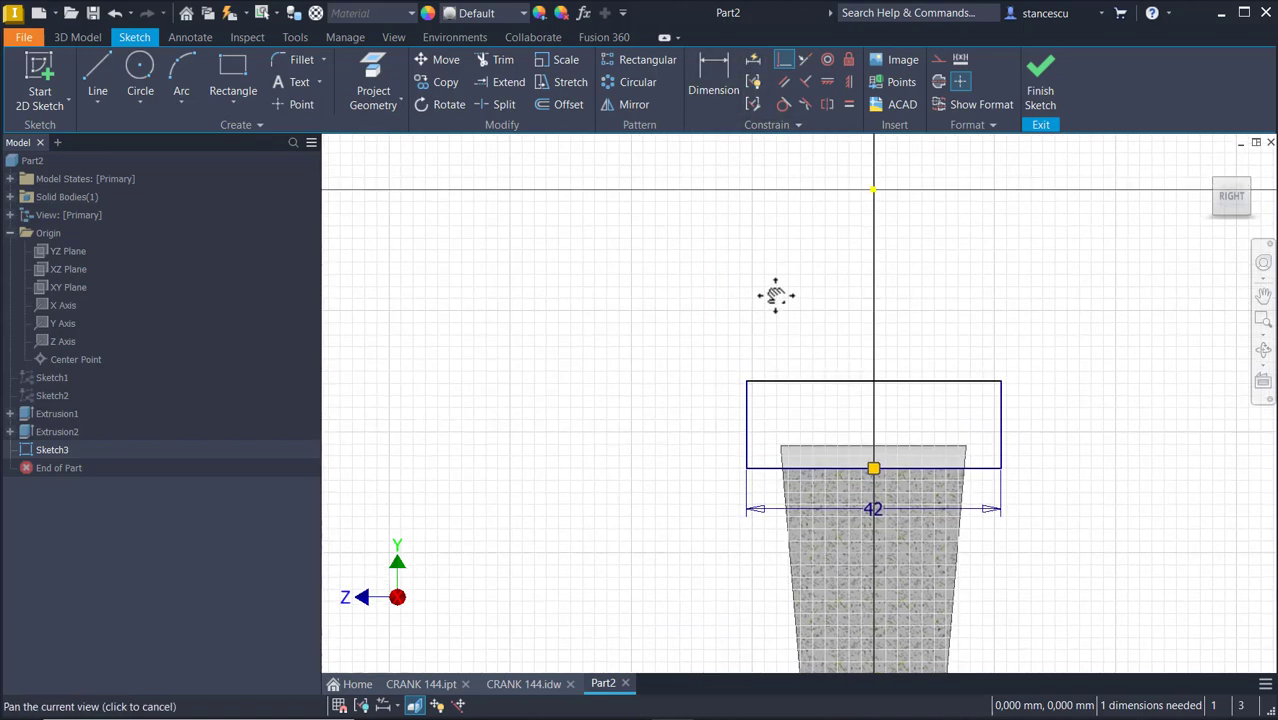
click(704, 64)
click(815, 384)
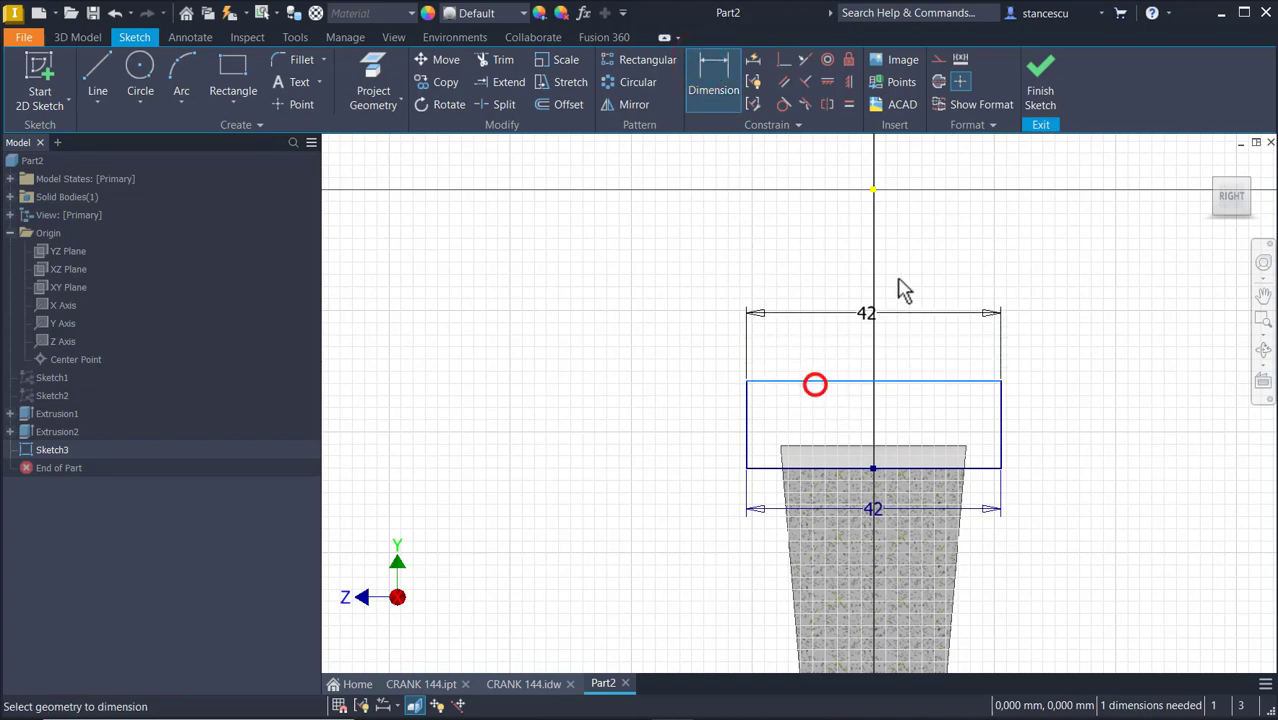
click(873, 189)
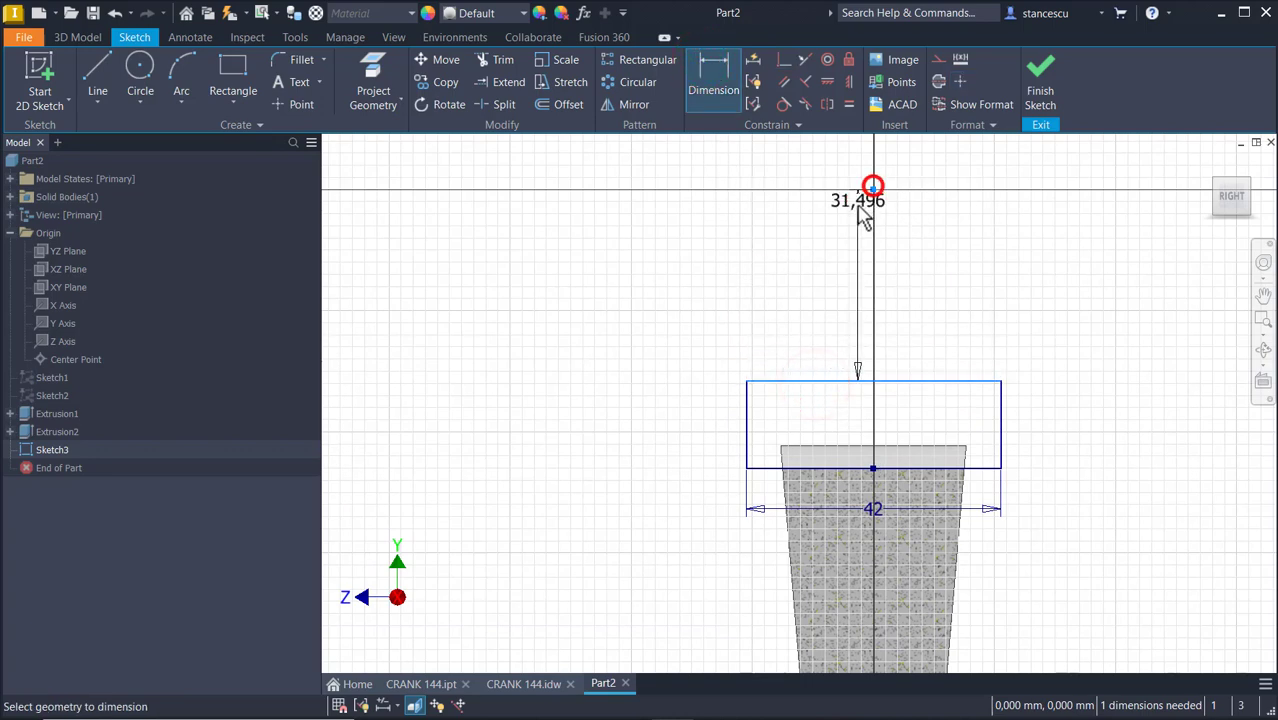
click(657, 284)
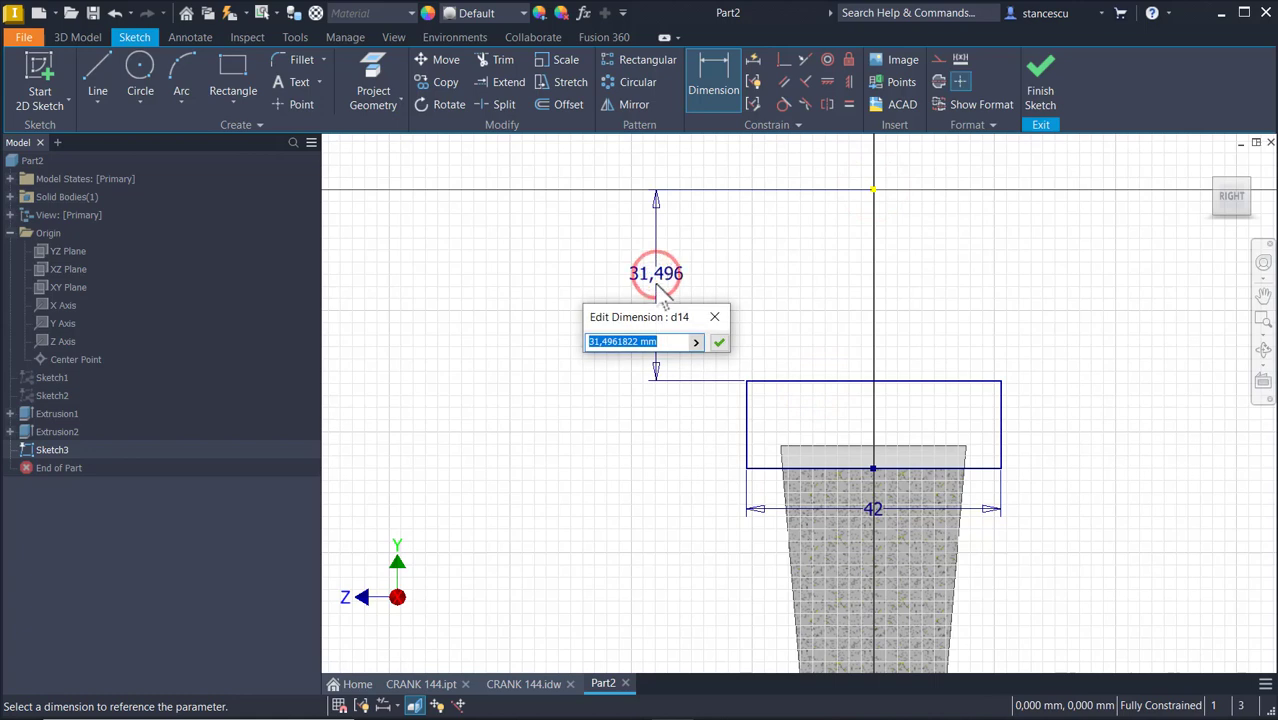
text(39)
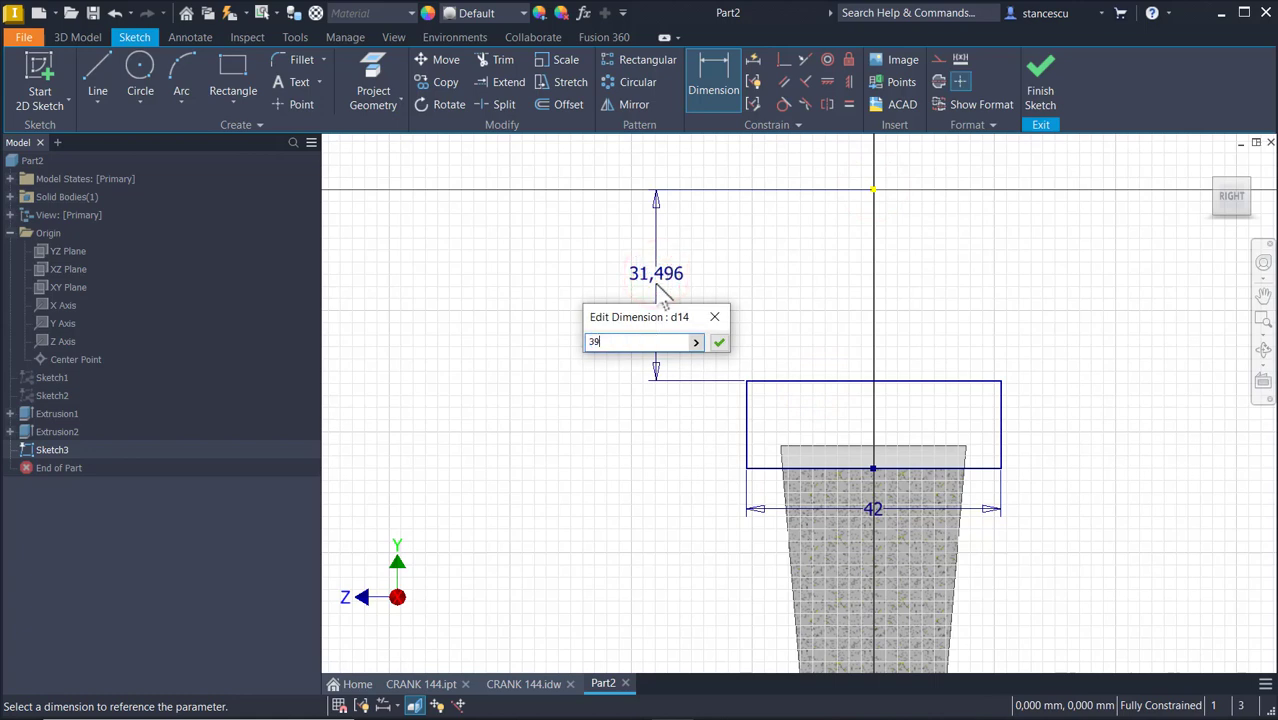
key(Return)
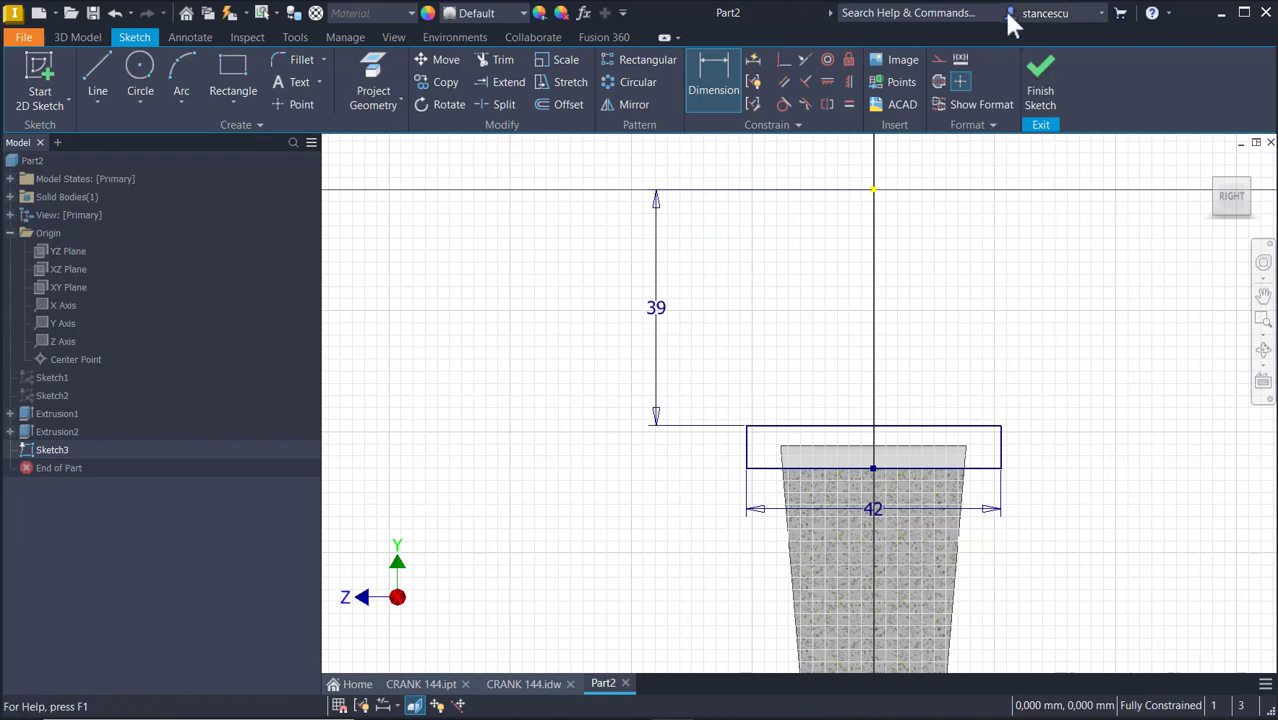
click(1038, 100)
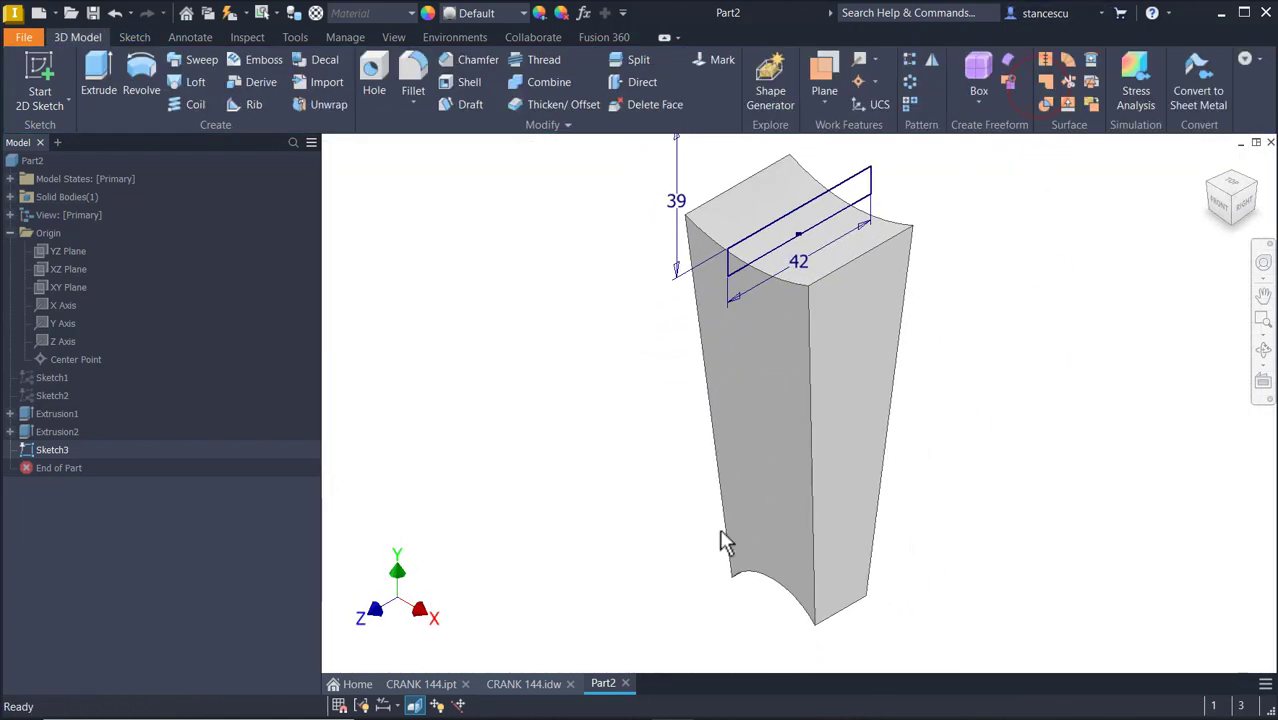
Revolve the rectangle symmetrically through 180 degrees about the Z axis, joined to the arm, and save the part as Part2.ipt.
click(140, 82)
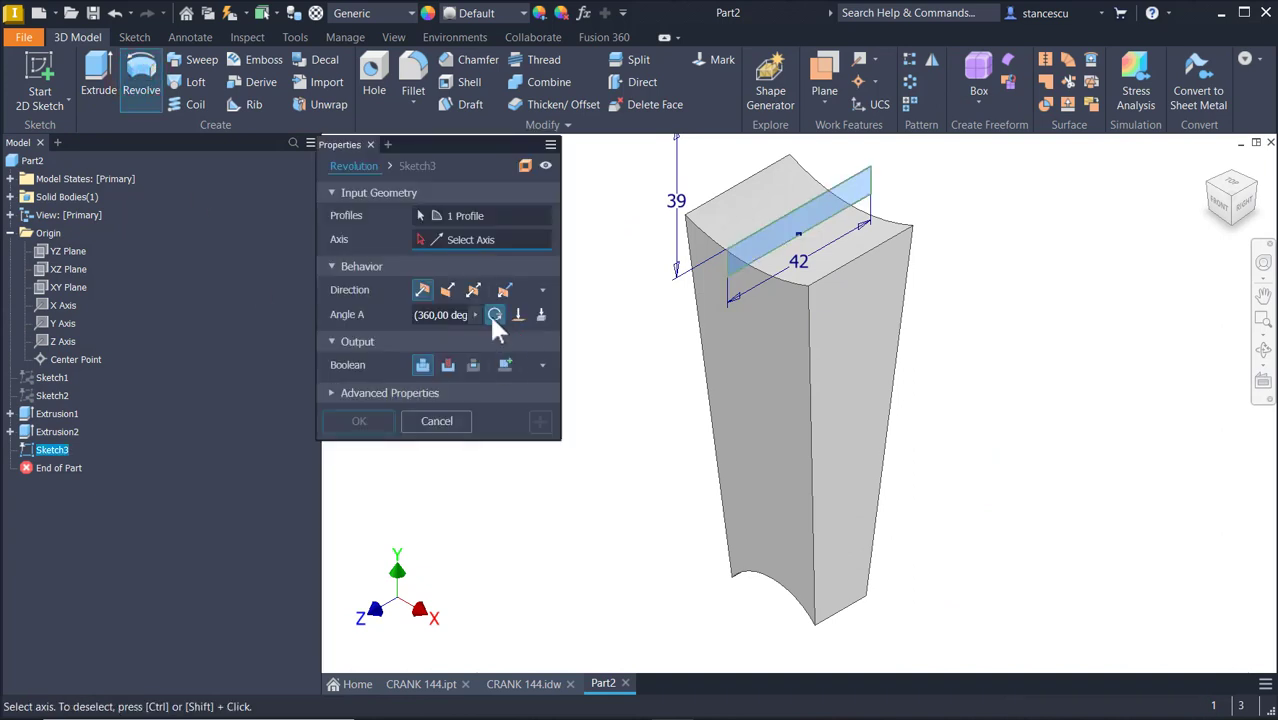
click(474, 290)
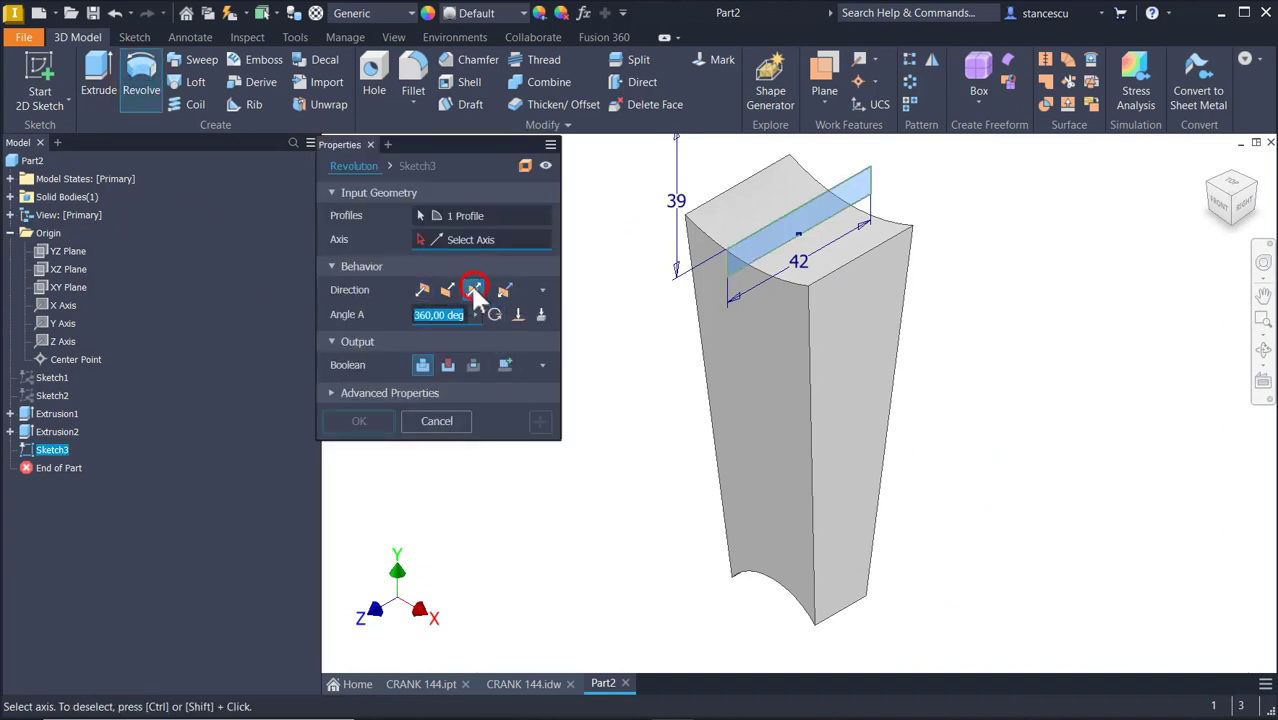
middle_drag(703, 406, 759, 662)
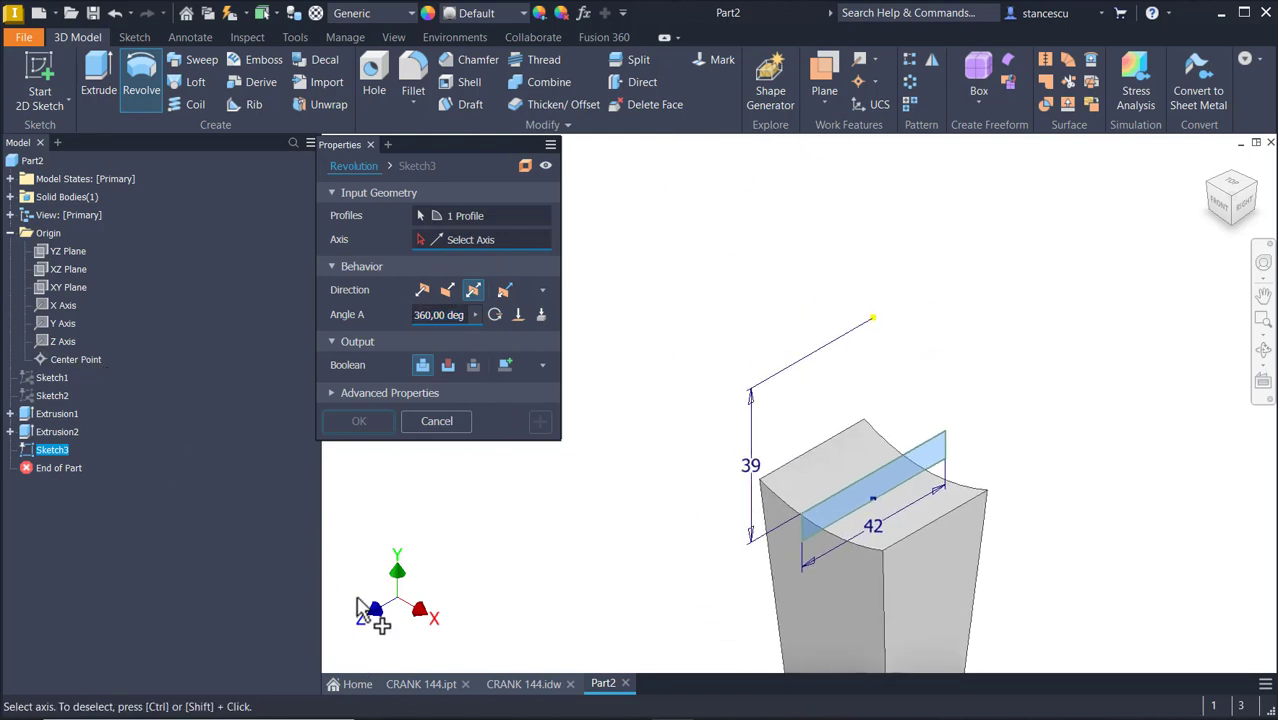
click(66, 342)
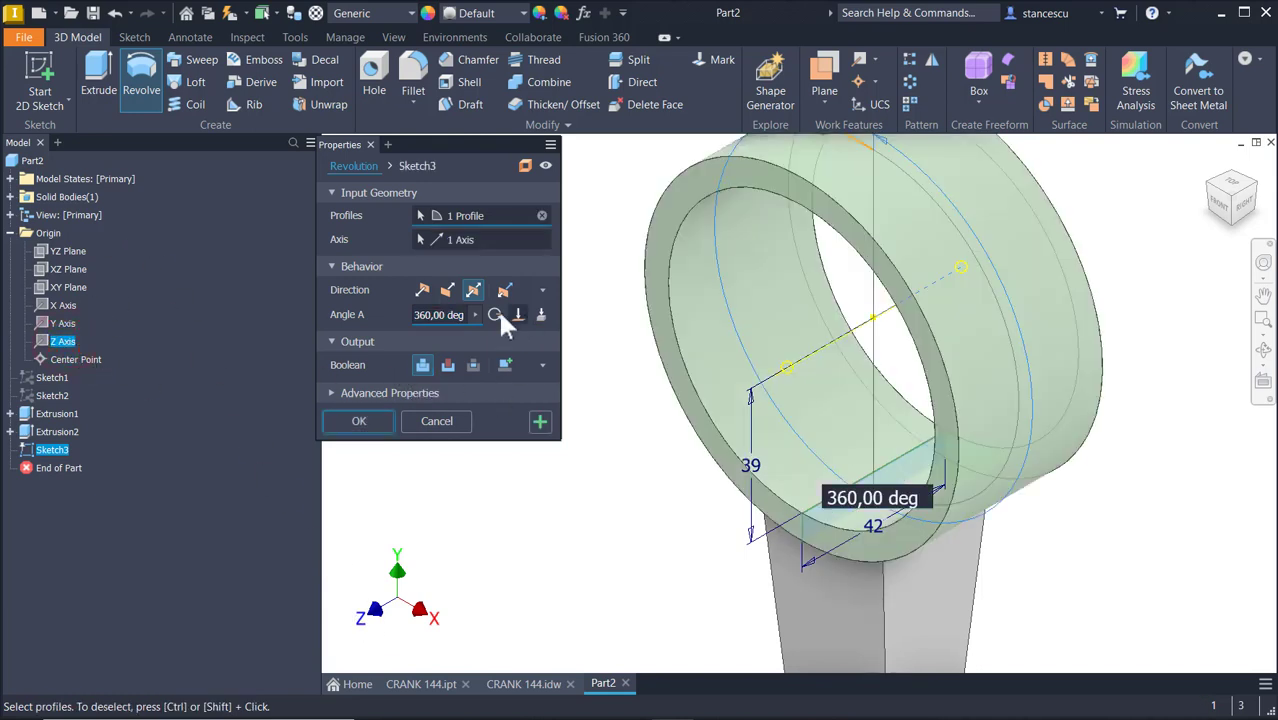
click(443, 315)
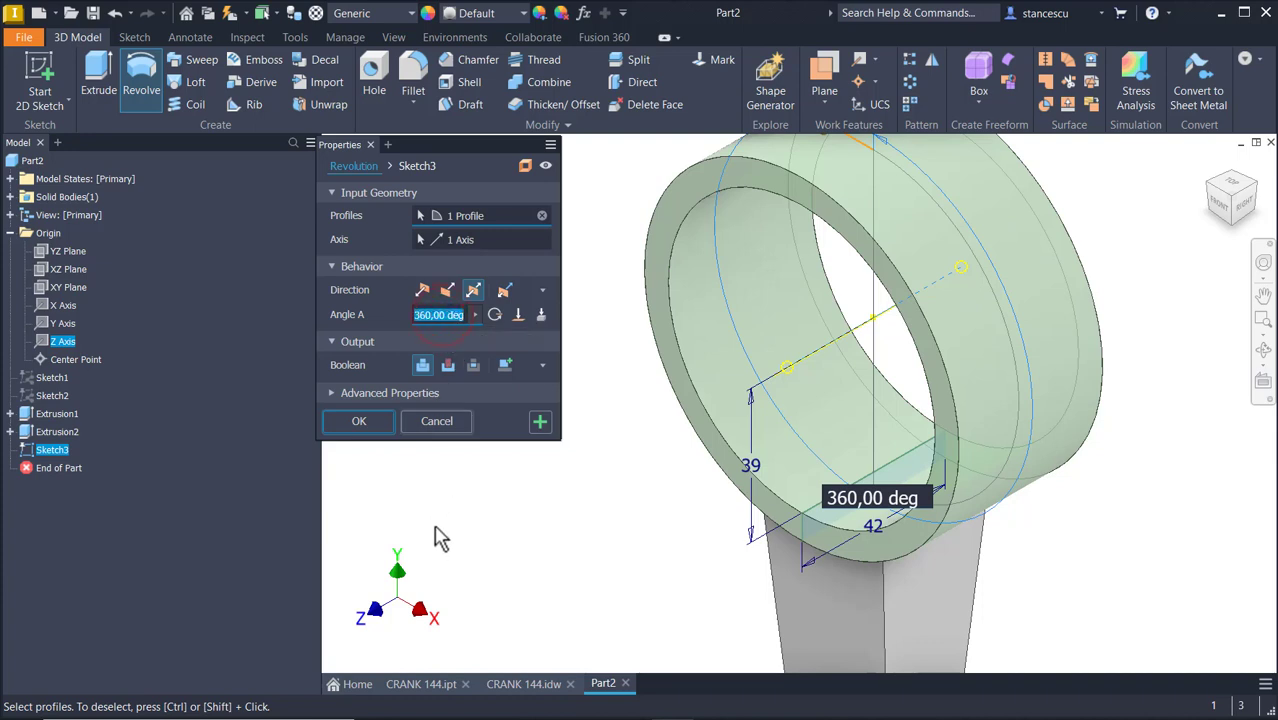
text(1)
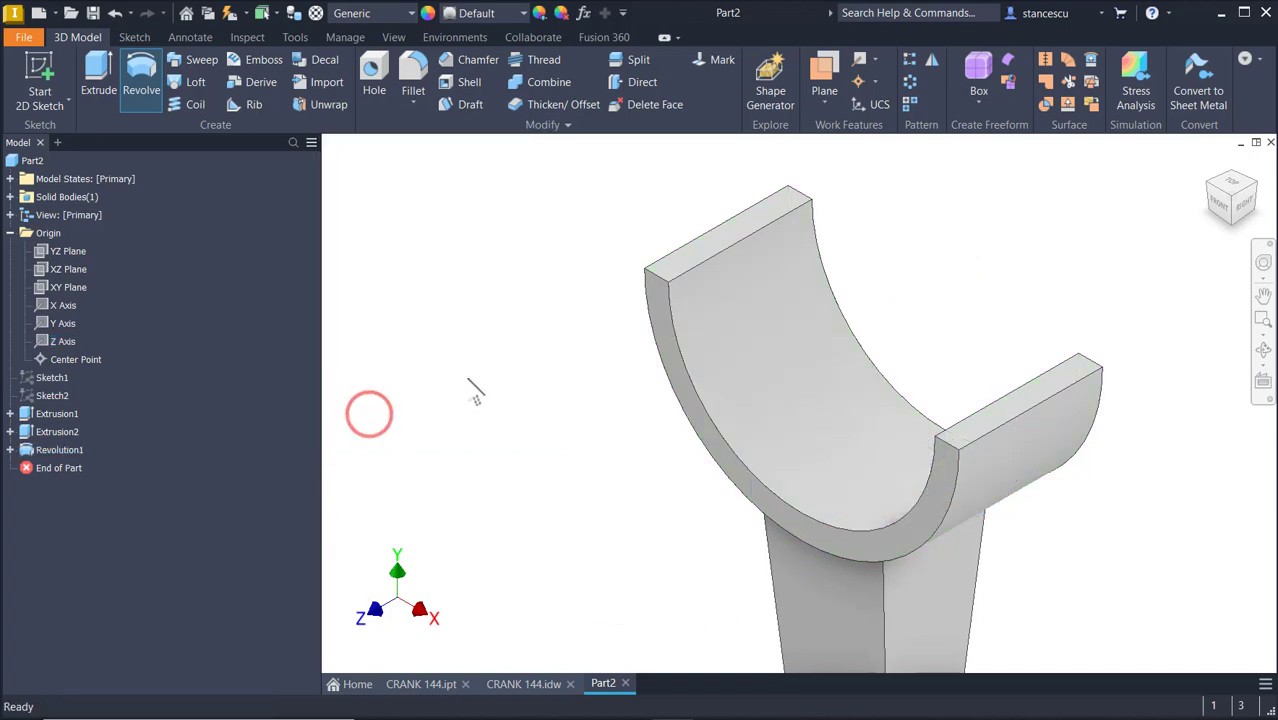
scroll(470, 385, down, 2)
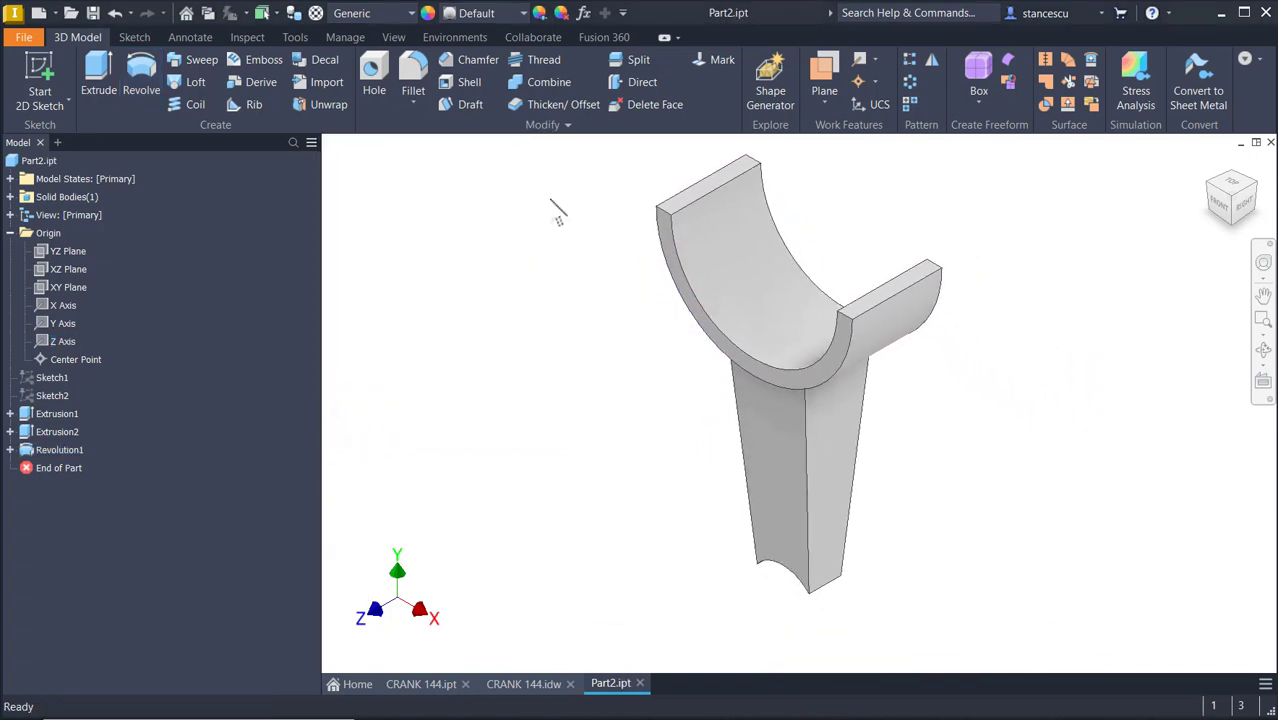
click(550, 200)
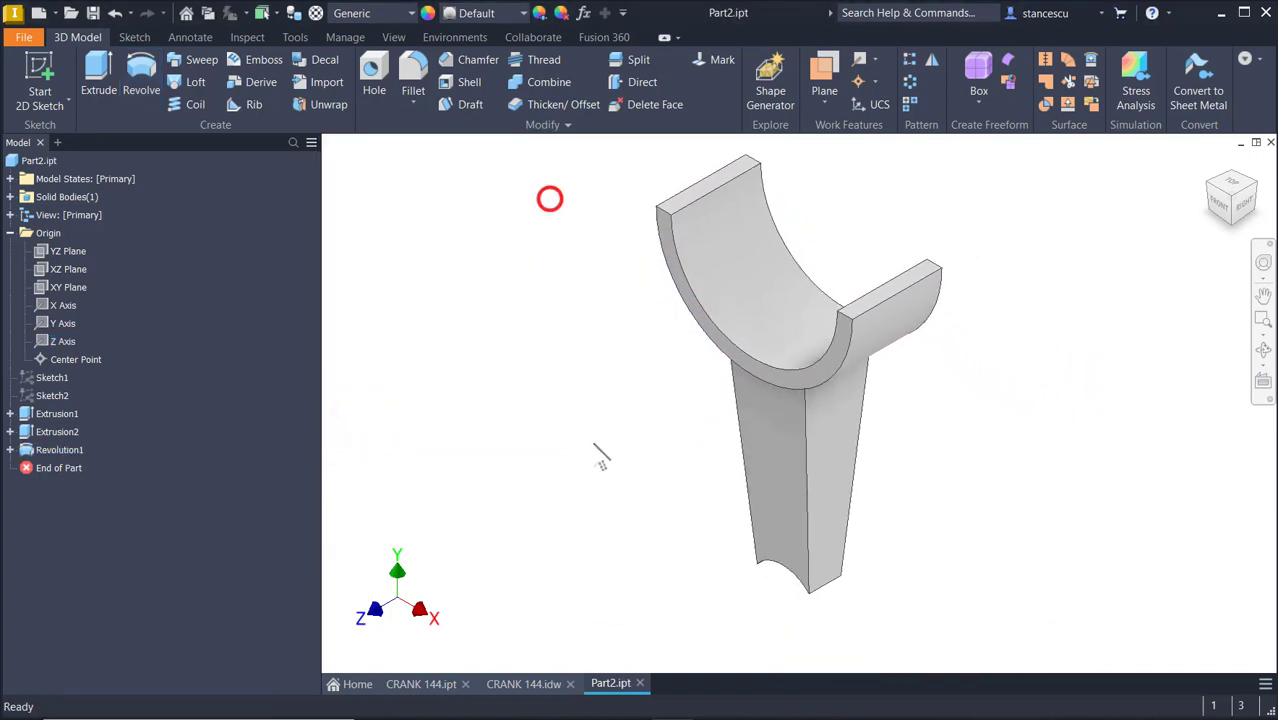
Examine the CRANK 144.idw drawing and the underside of the CRANK 144.ipt model where the half-ring meets the arm and bolt lugs.
click(537, 682)
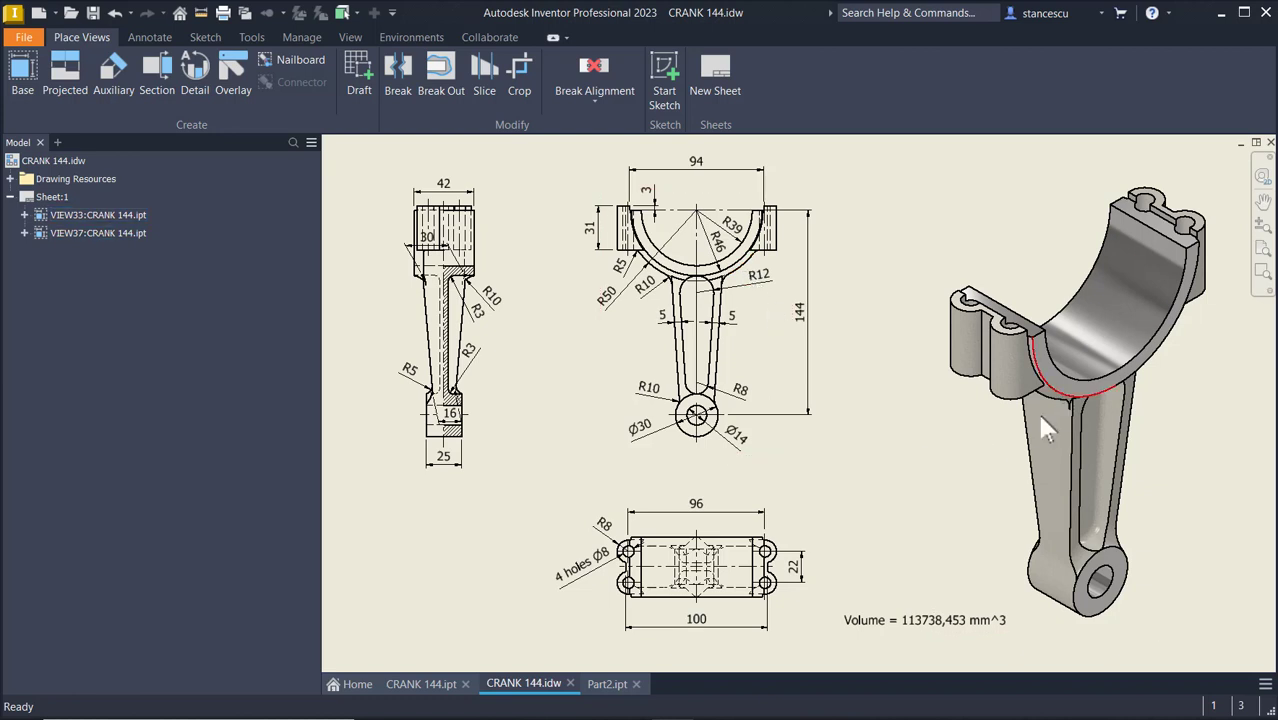
click(410, 687)
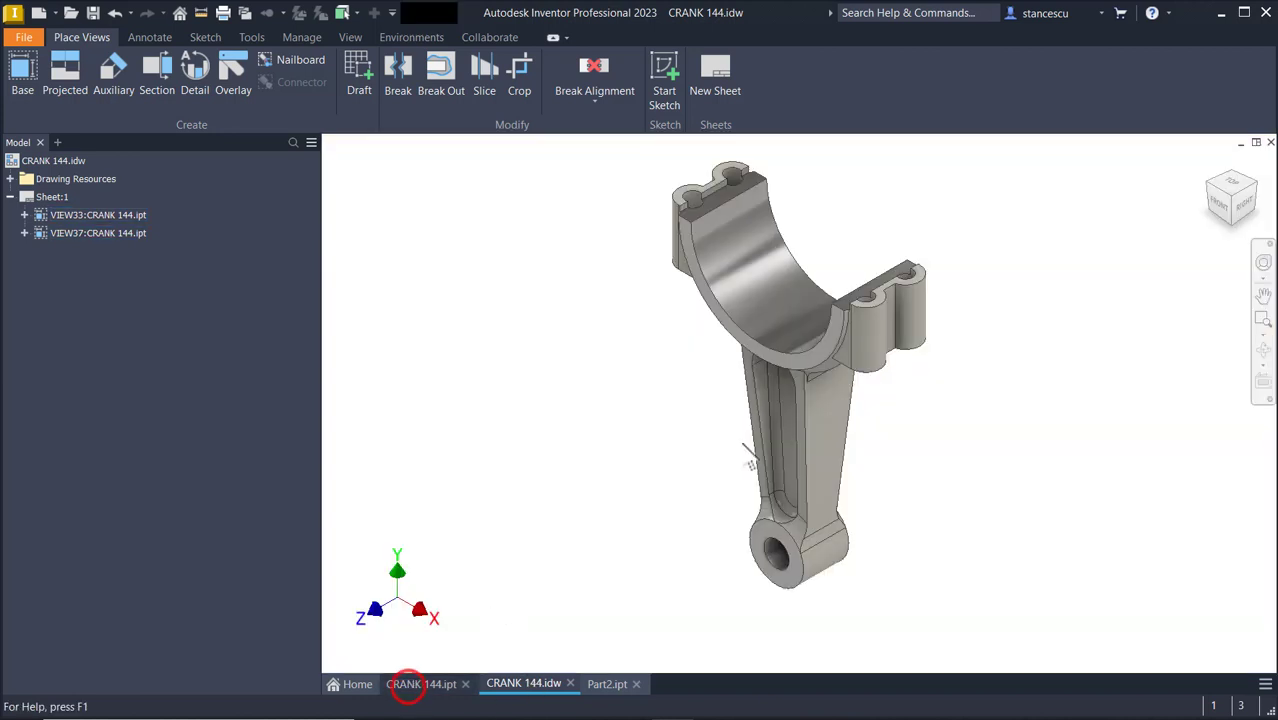
shift+middle_drag(1035, 458, 1037, 460)
scroll(970, 417, down, 4)
shift+middle_drag(653, 414, 966, 443)
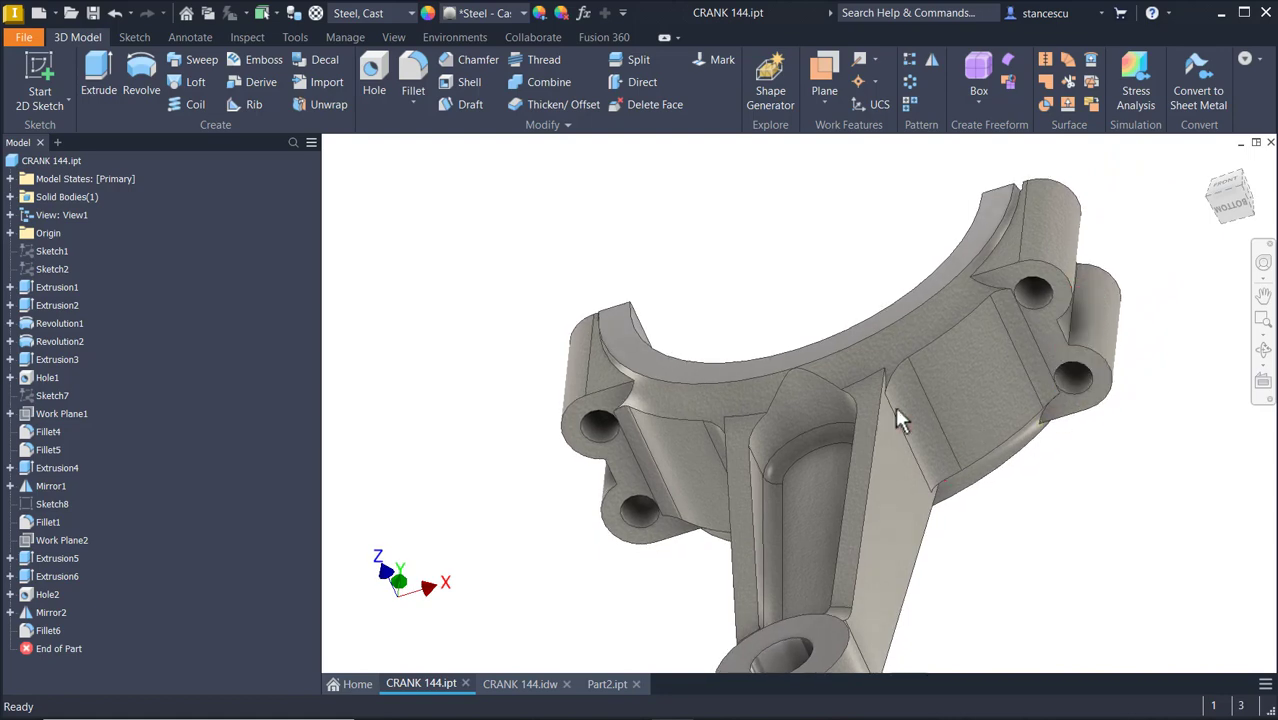
Examine the front of the CRANK 144.ipt model, then the half-ring radii and isometric view in the CRANK 144.idw drawing.
shift+middle_drag(933, 394, 921, 365)
shift+middle_drag(970, 414, 662, 680)
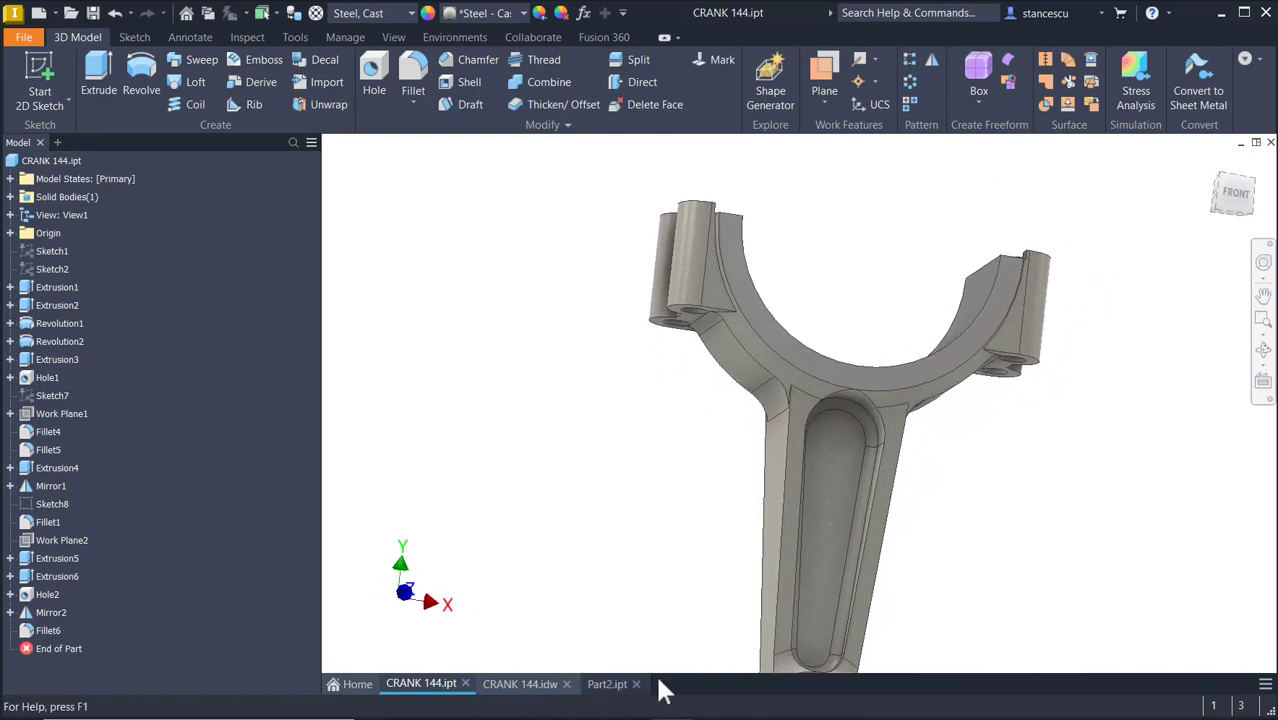
click(545, 684)
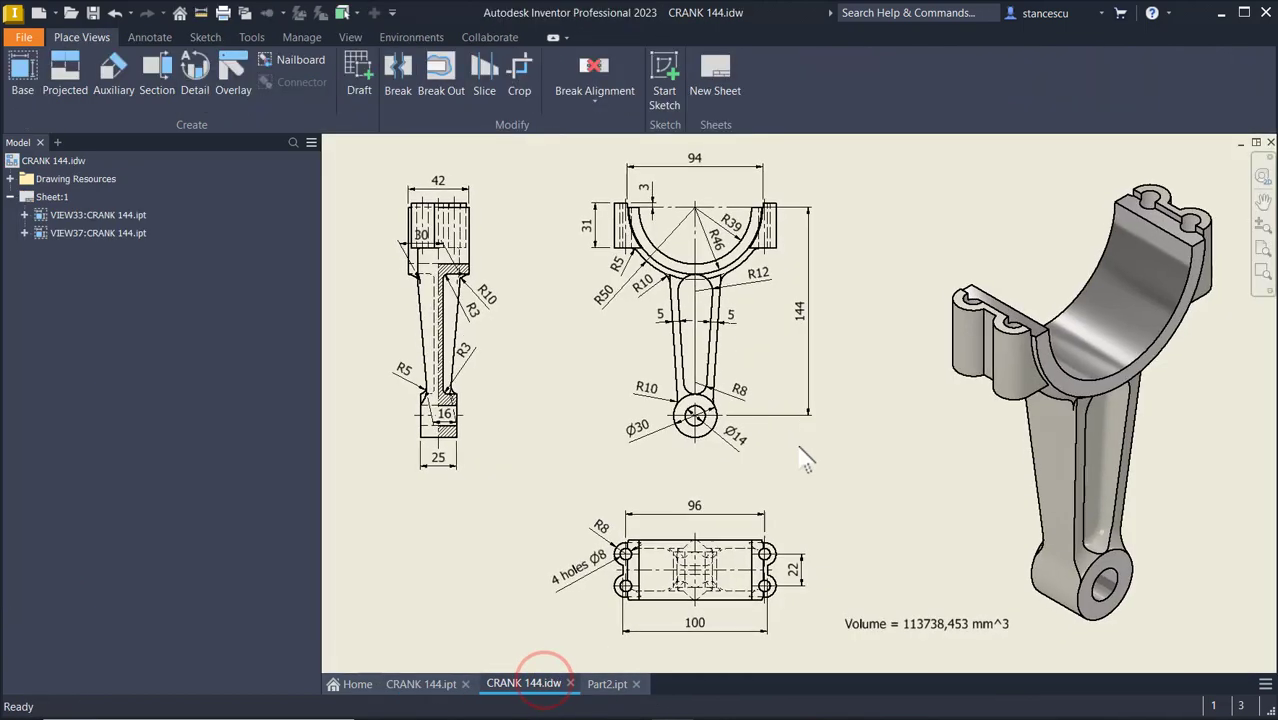
scroll(650, 500, up, 5)
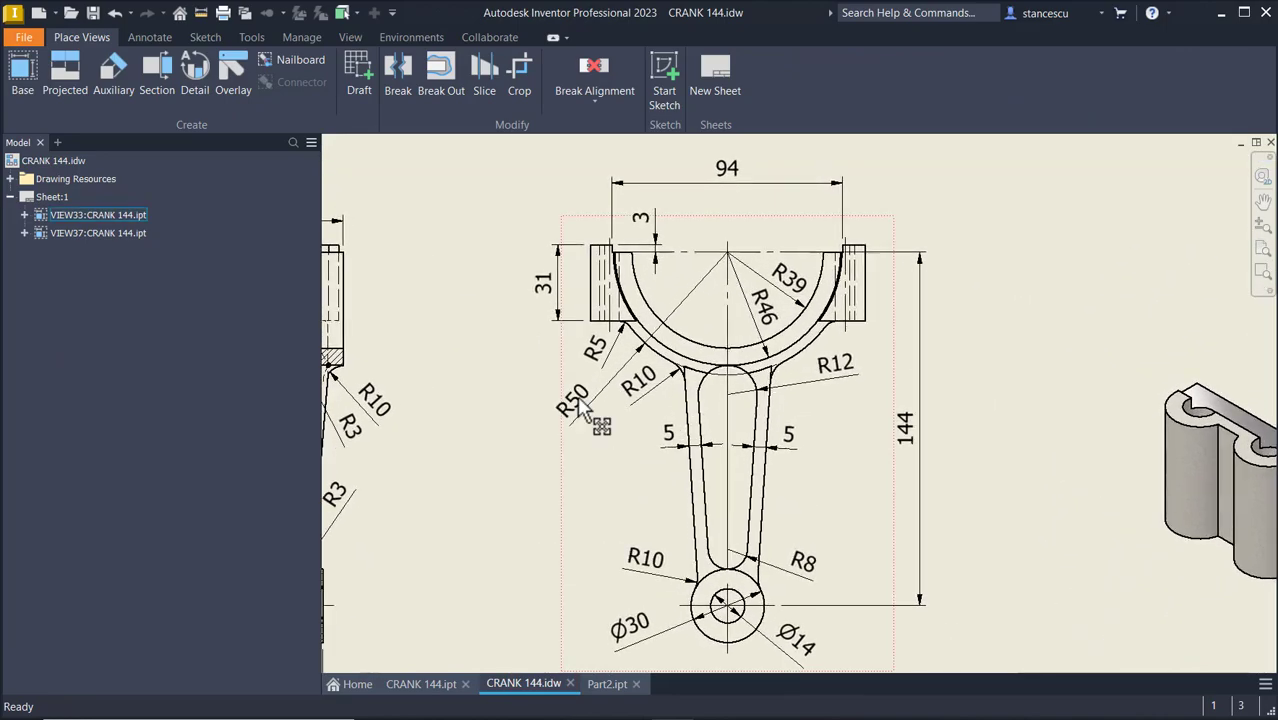
scroll(998, 365, down, 4)
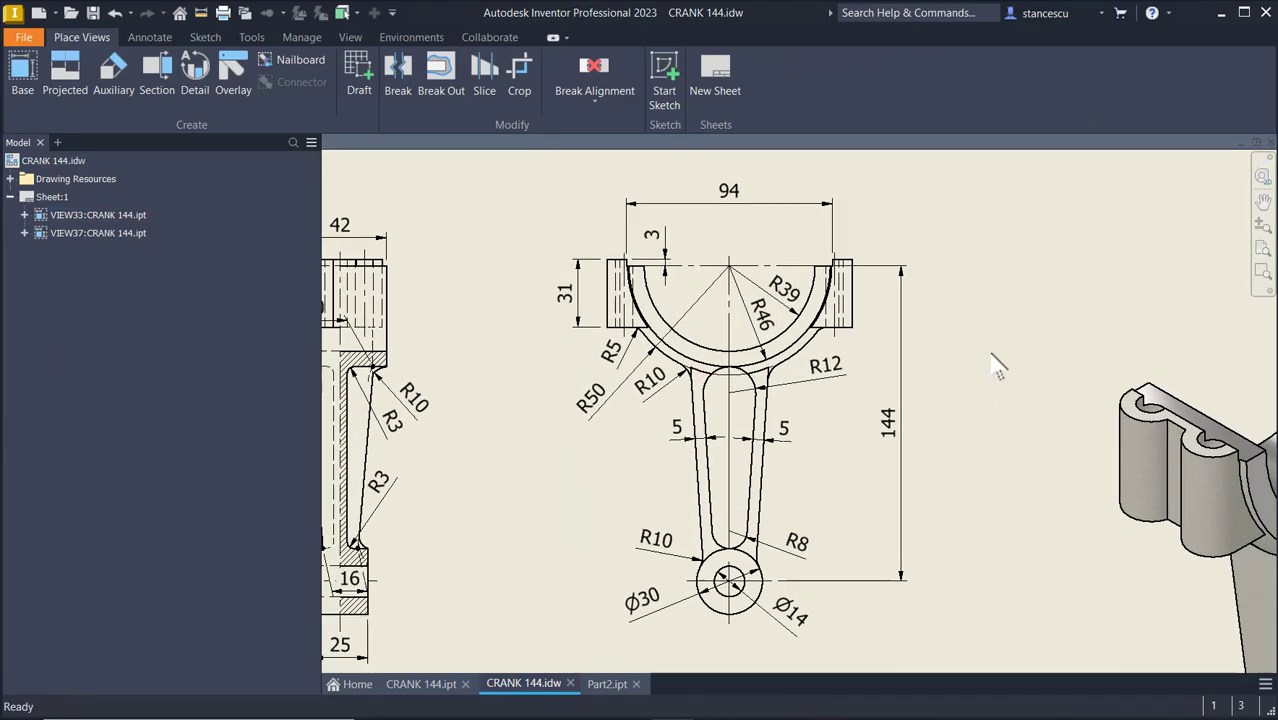
middle_drag(901, 277, 850, 203)
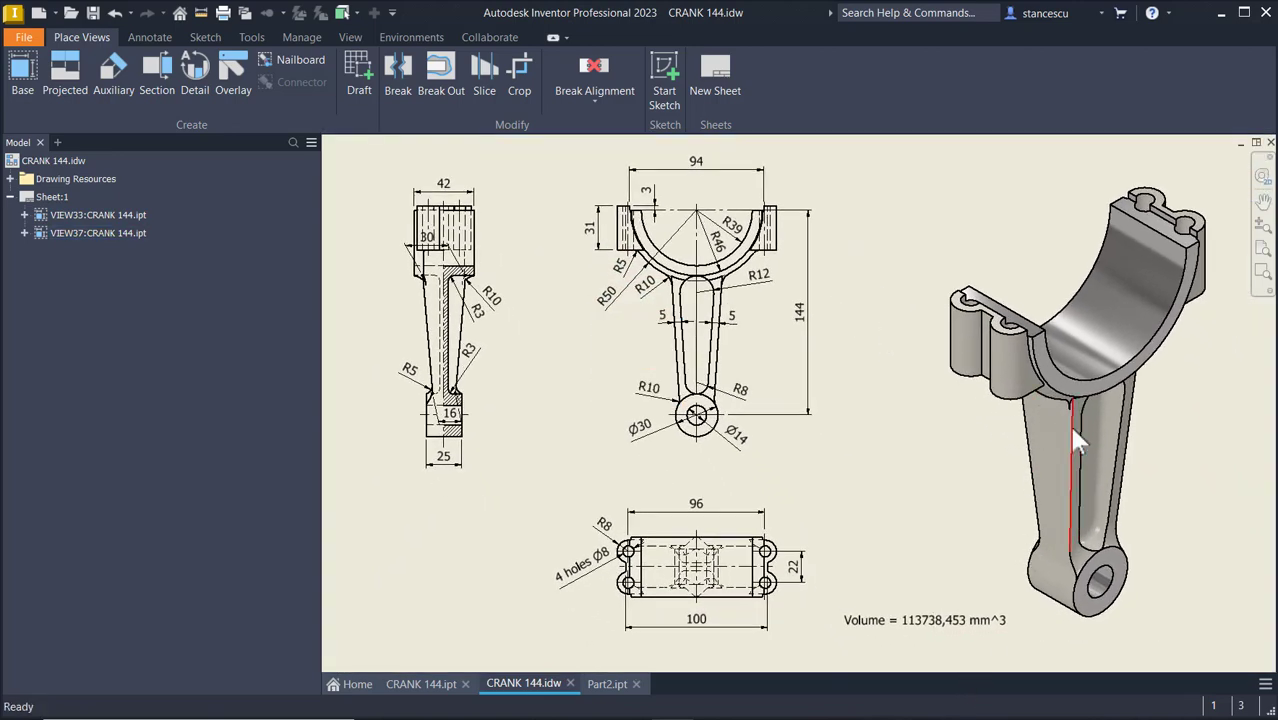
click(986, 560)
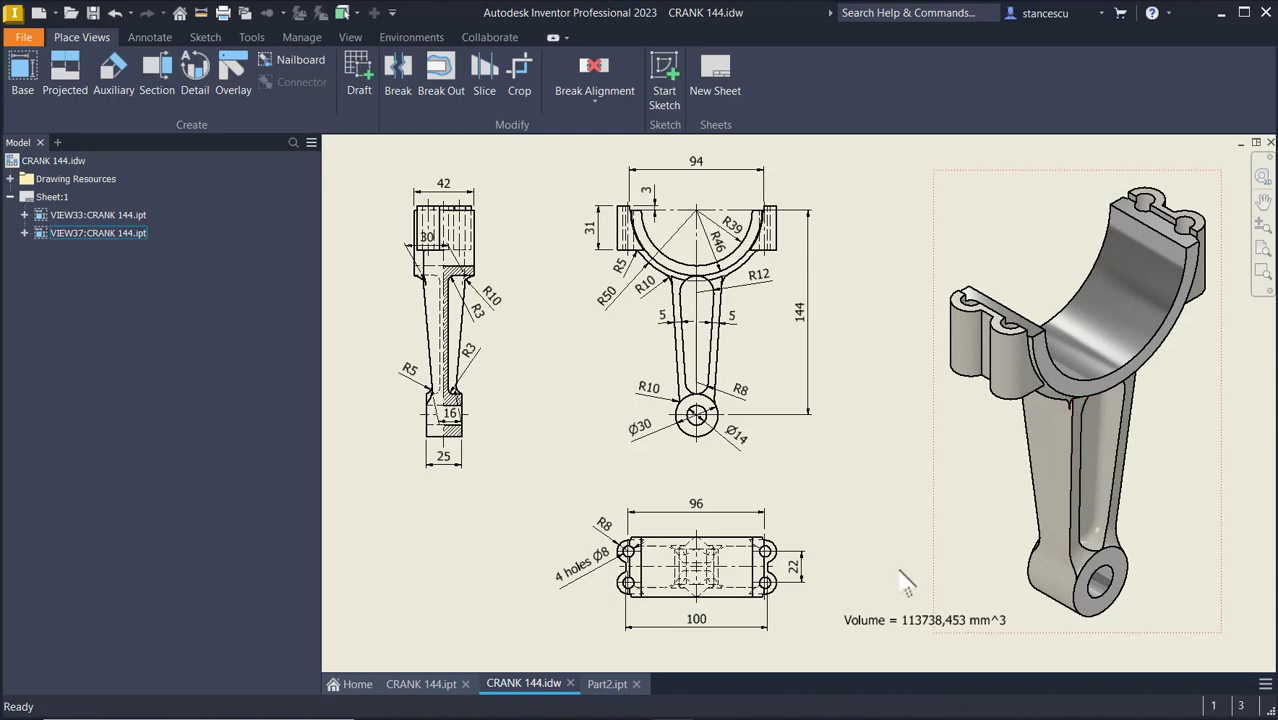
Switch to Part2.ipt and start a new sketch on the YZ plane.
click(607, 688)
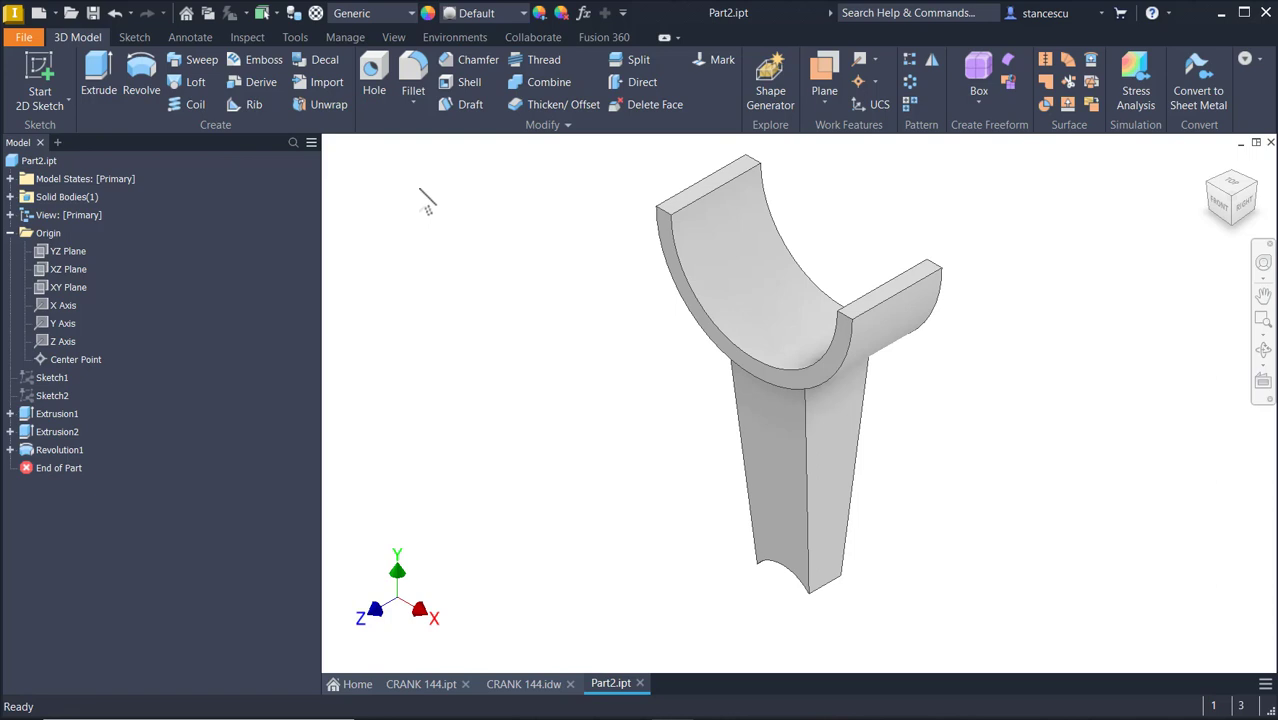
click(60, 251)
right_click(66, 251)
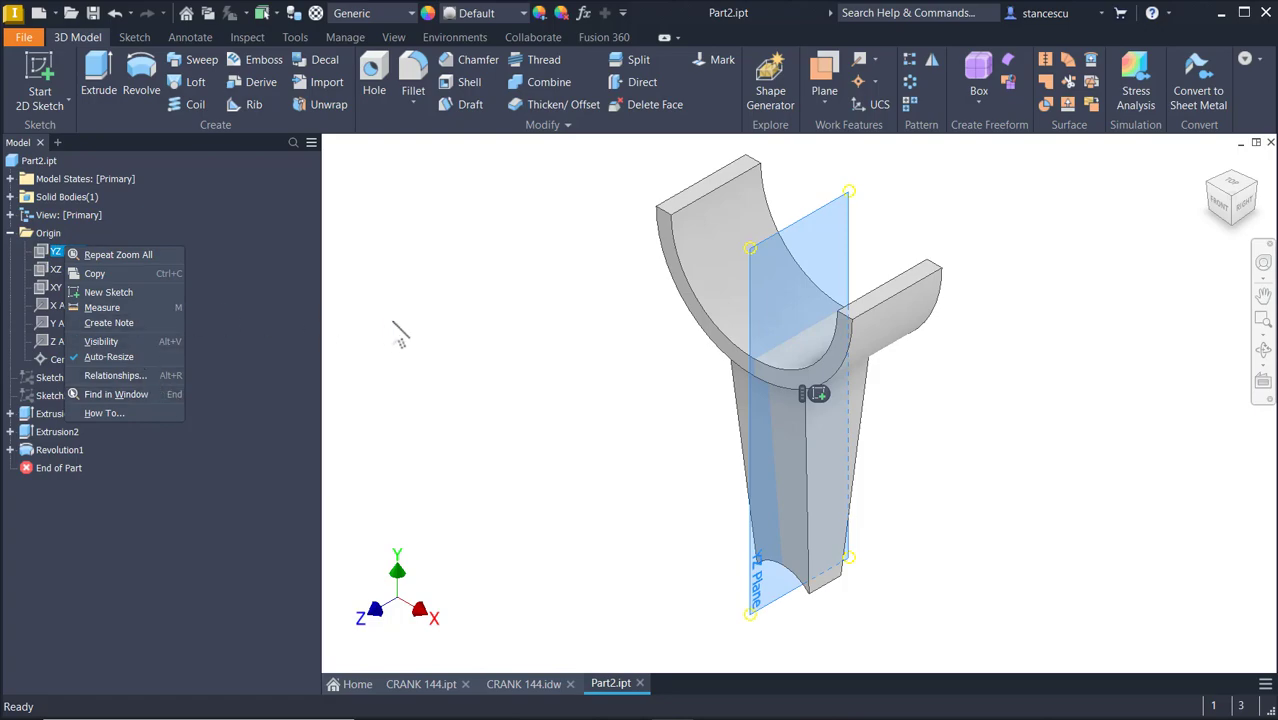
click(140, 292)
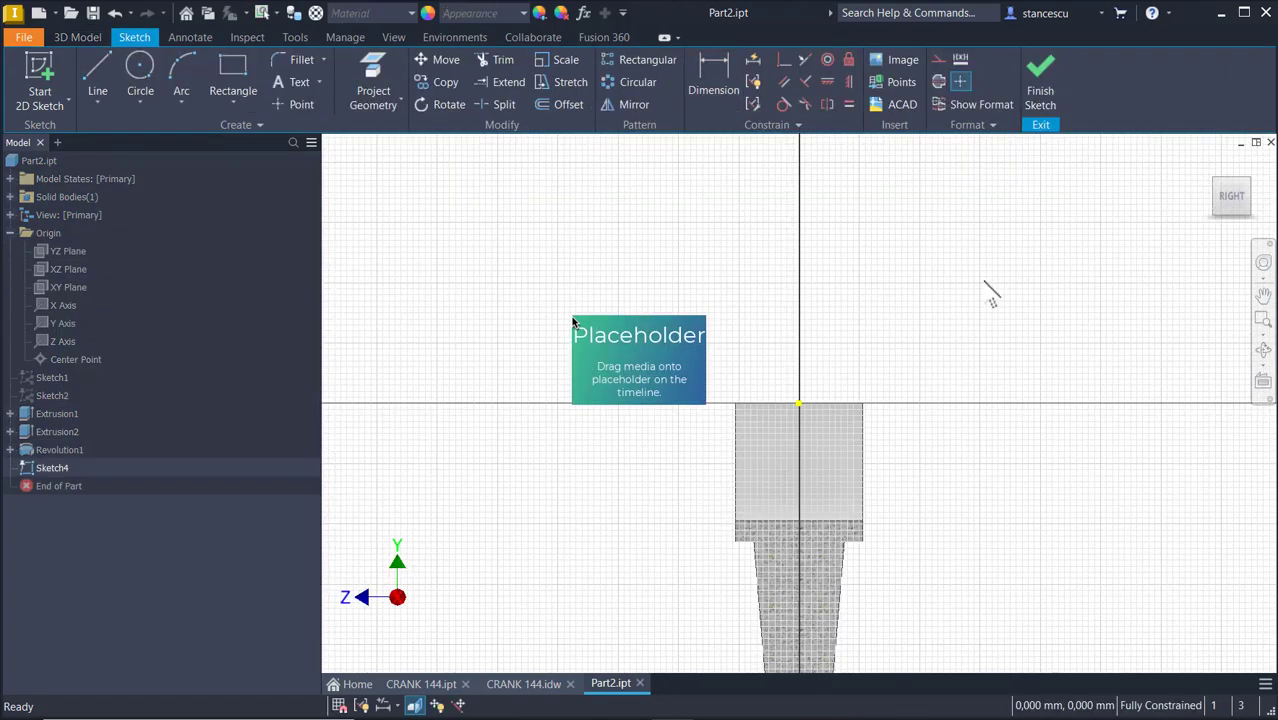
Sketch a closed trapezoid beside the part, about 31 mm high, with an upper edge about 50 mm and a lower edge about 26 mm long.
middle_drag(949, 550, 958, 296)
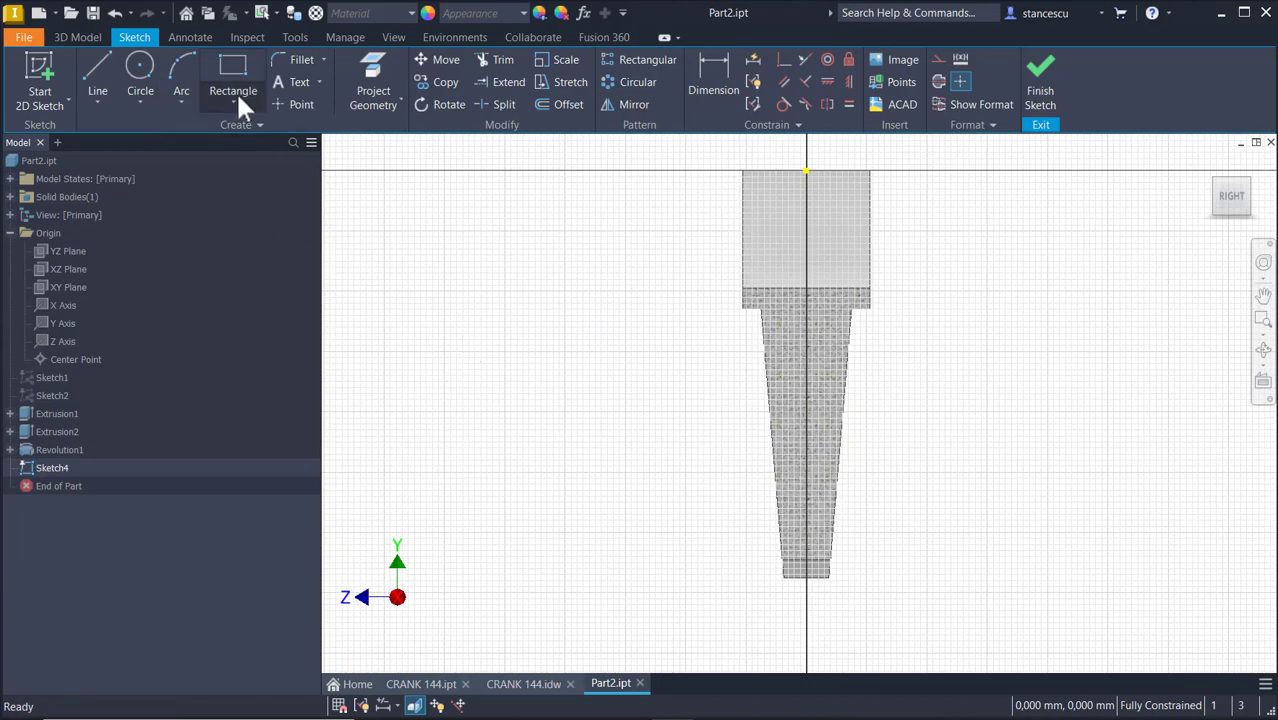
click(95, 80)
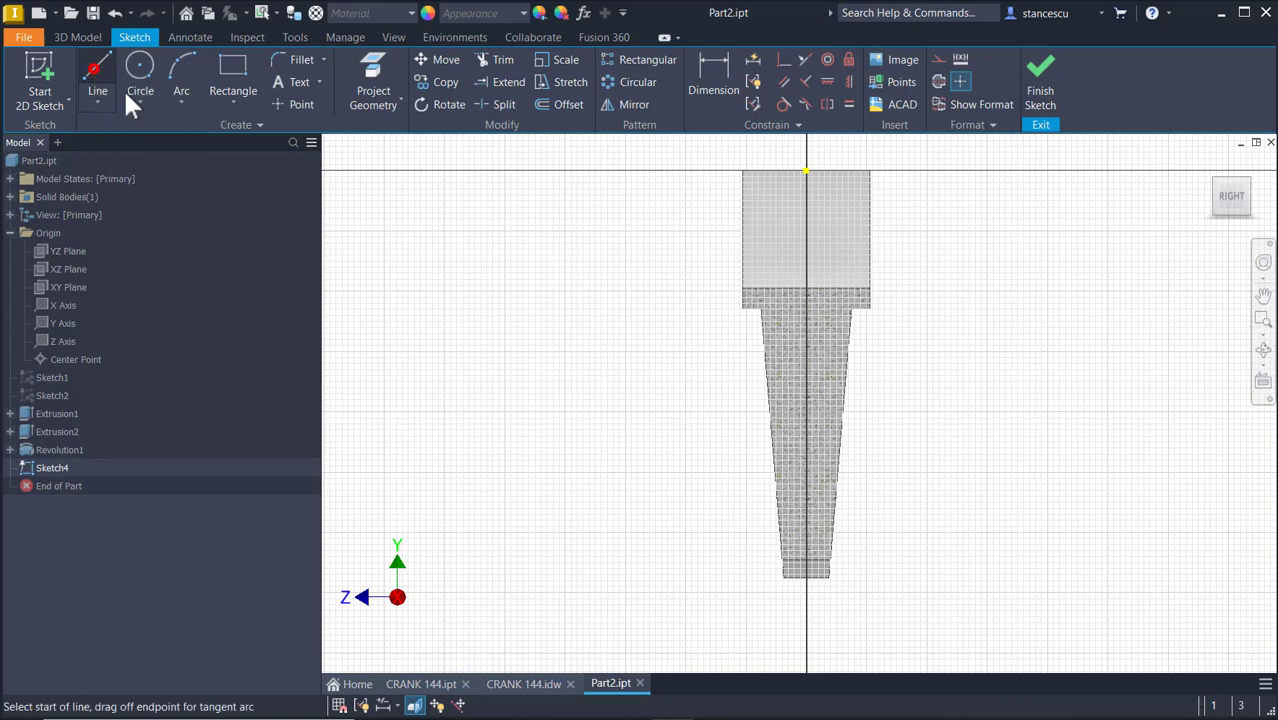
click(550, 264)
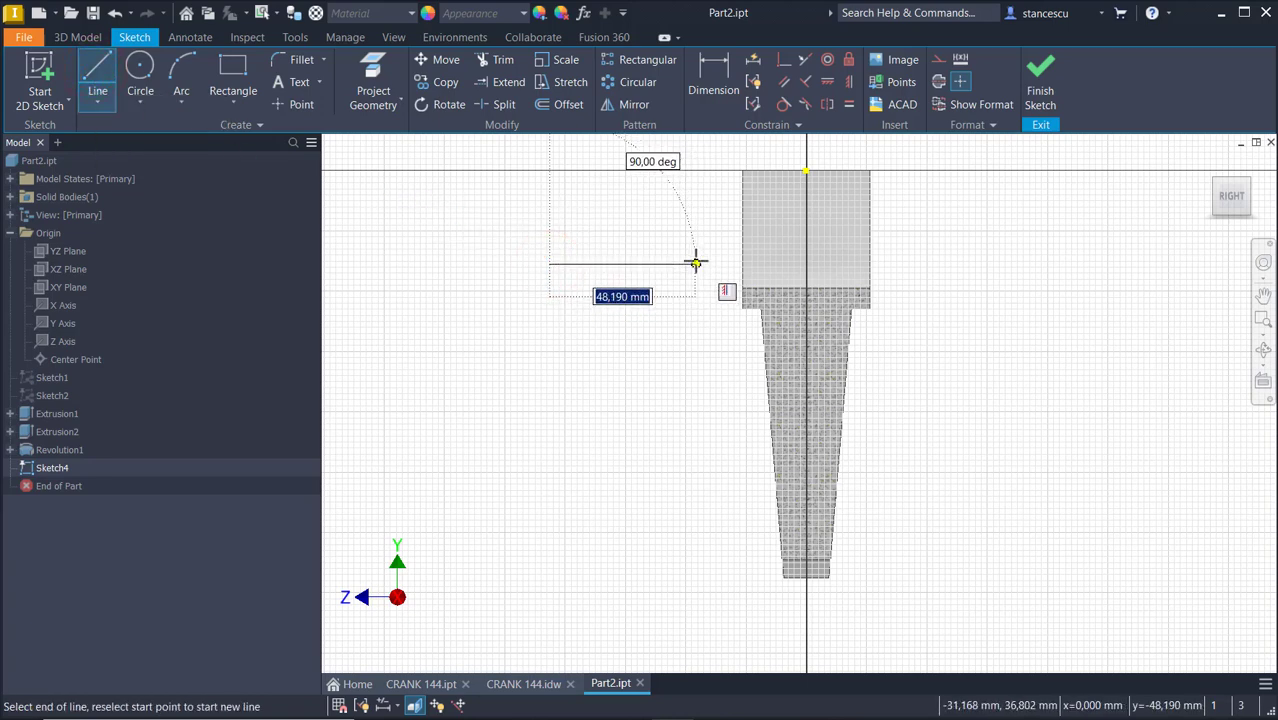
click(702, 264)
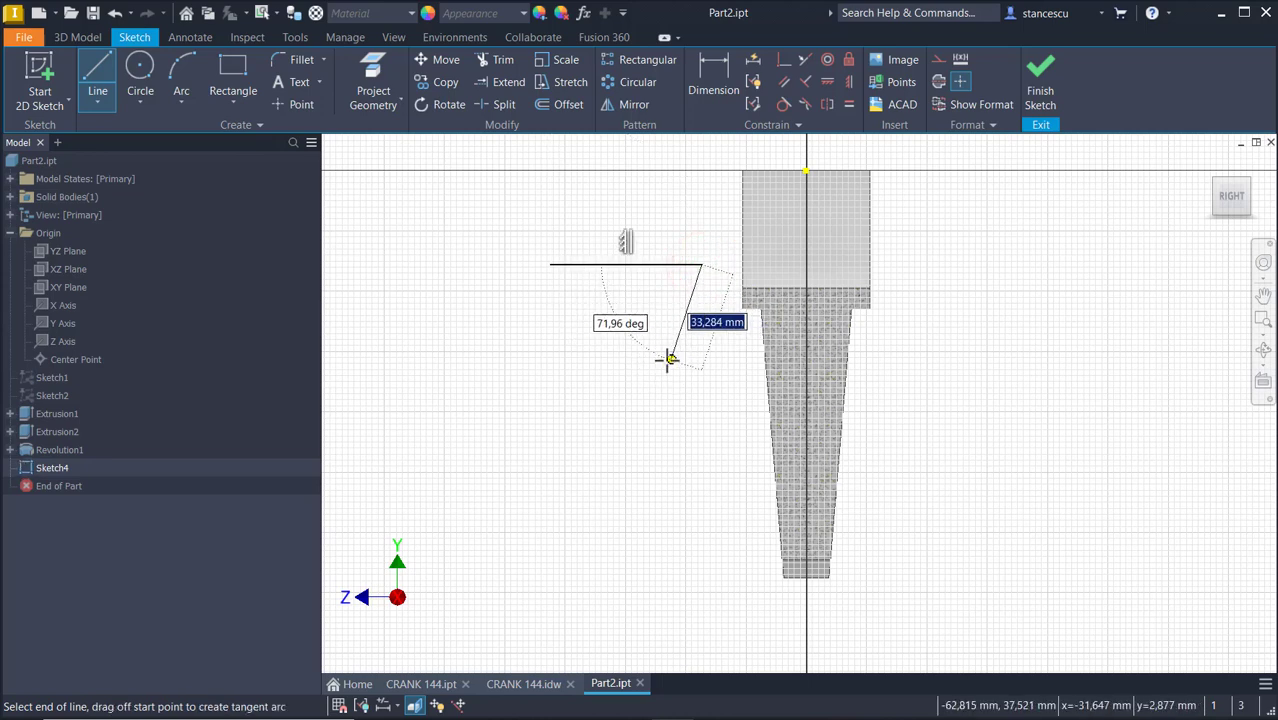
click(668, 358)
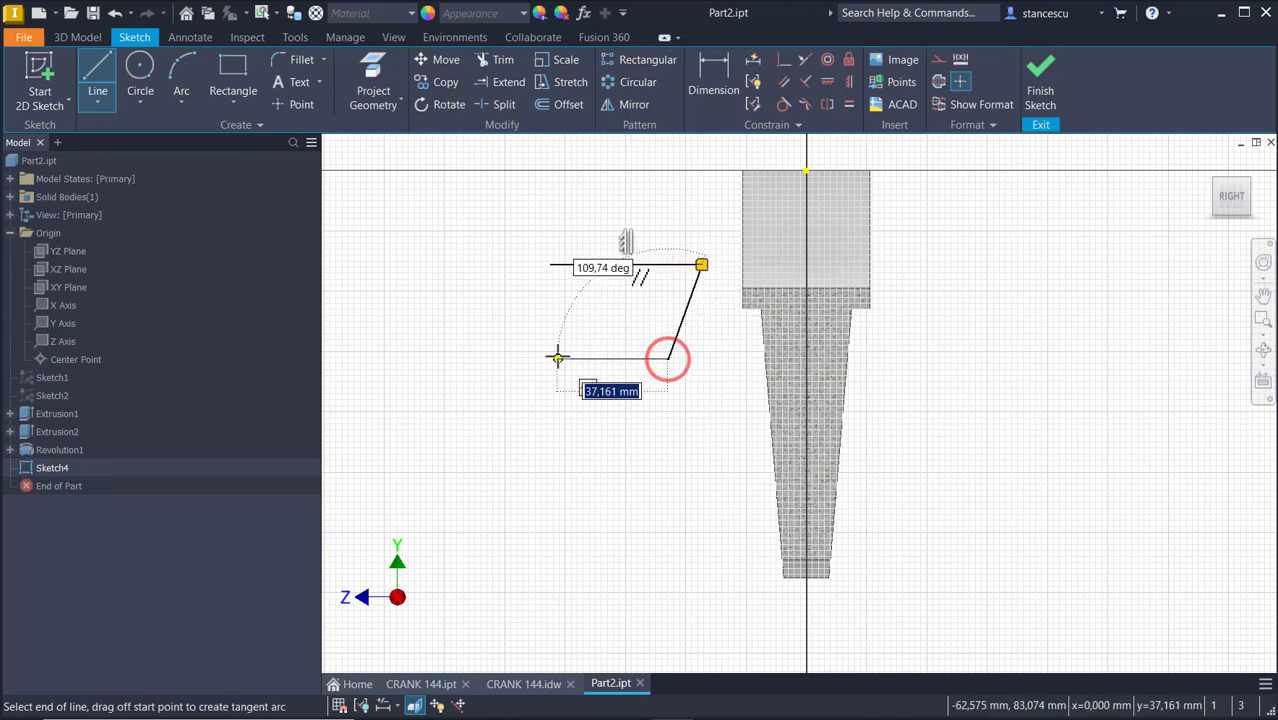
click(589, 357)
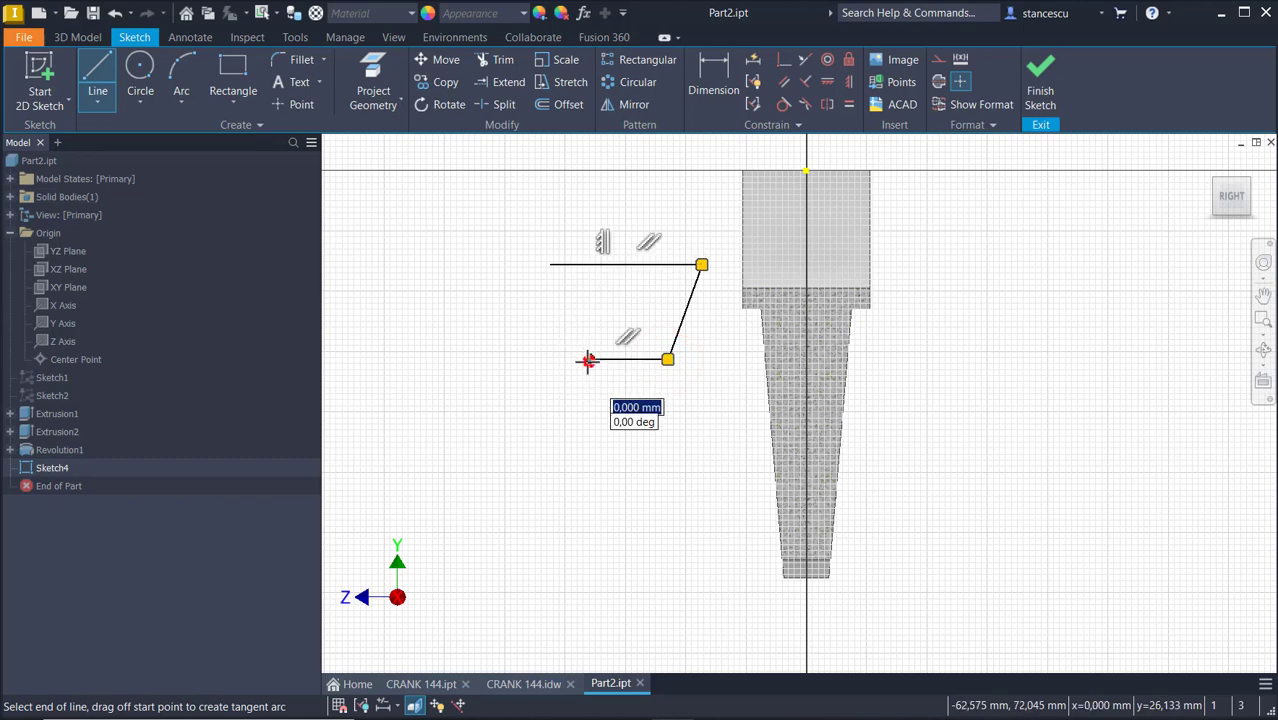
right_click(589, 322)
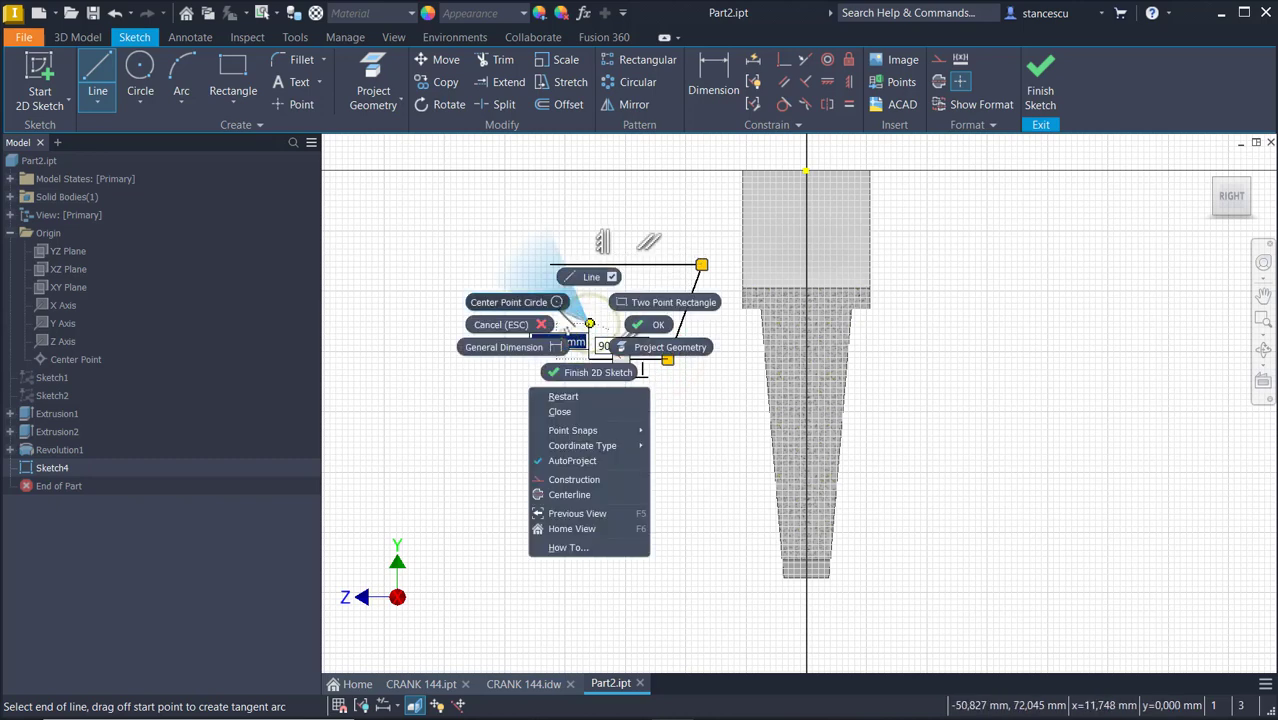
click(569, 410)
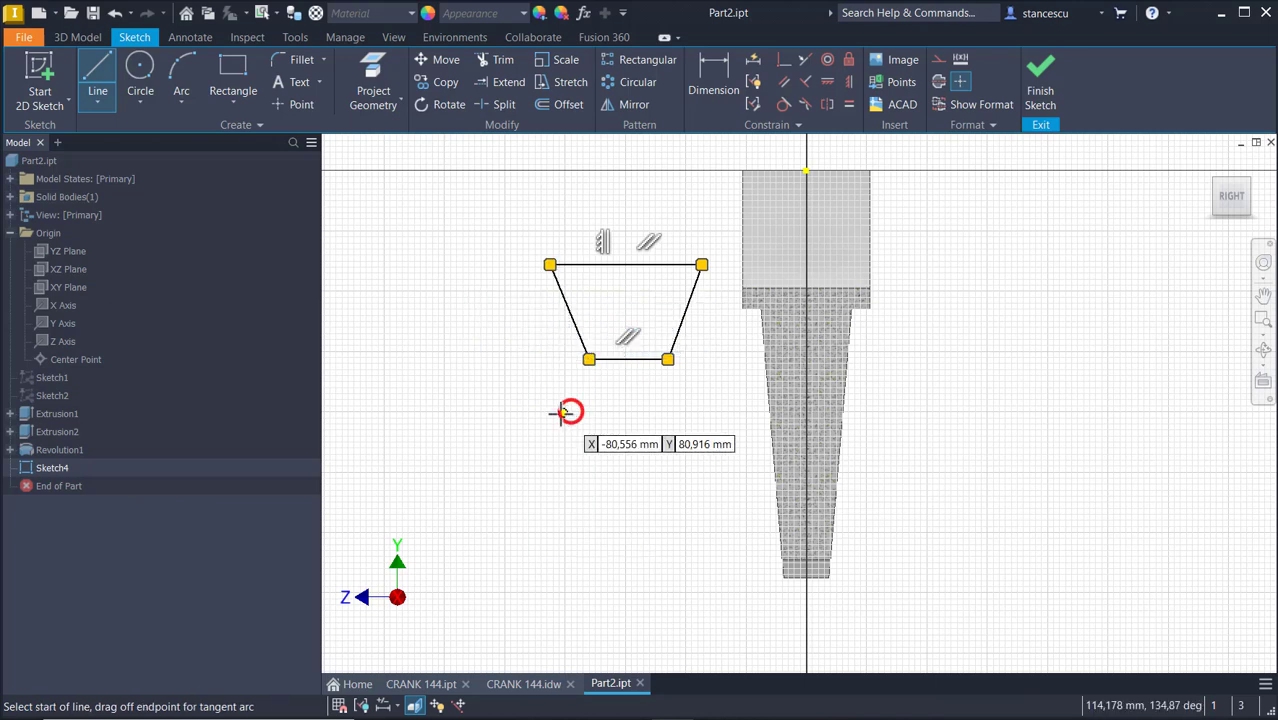
Make the two slanted sides of the trapezoid equal in length.
click(849, 104)
click(686, 308)
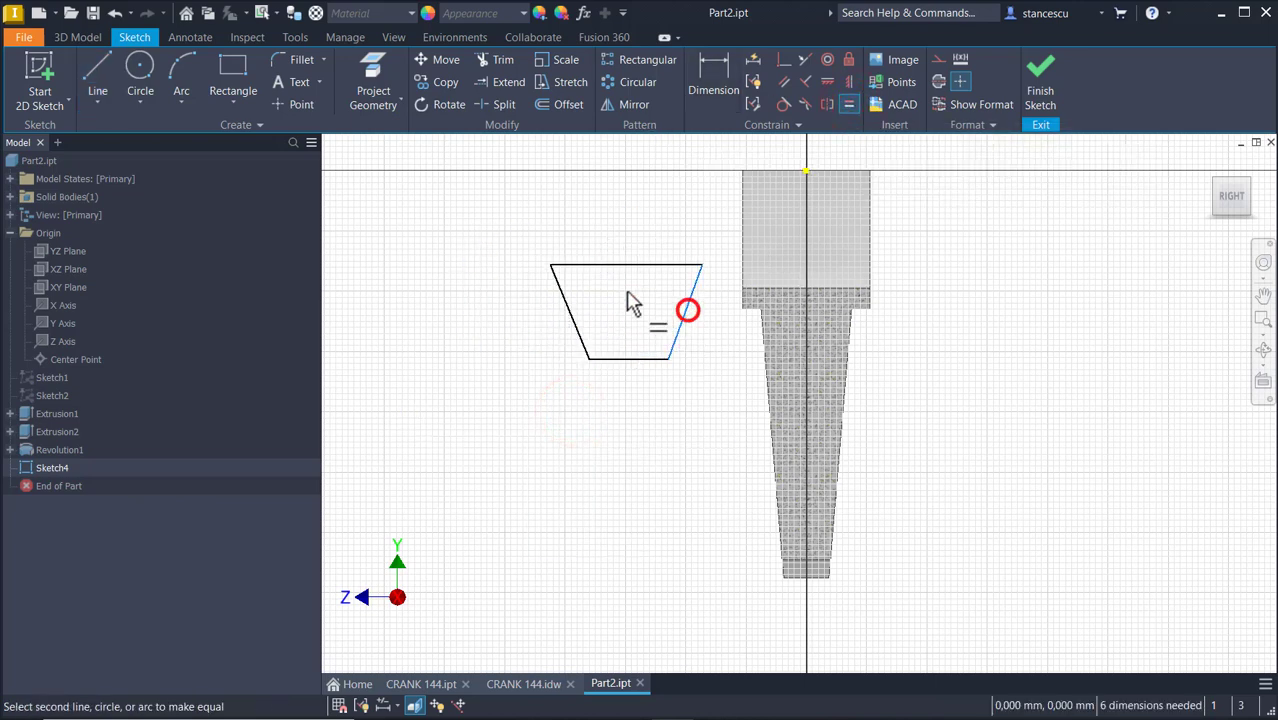
click(579, 340)
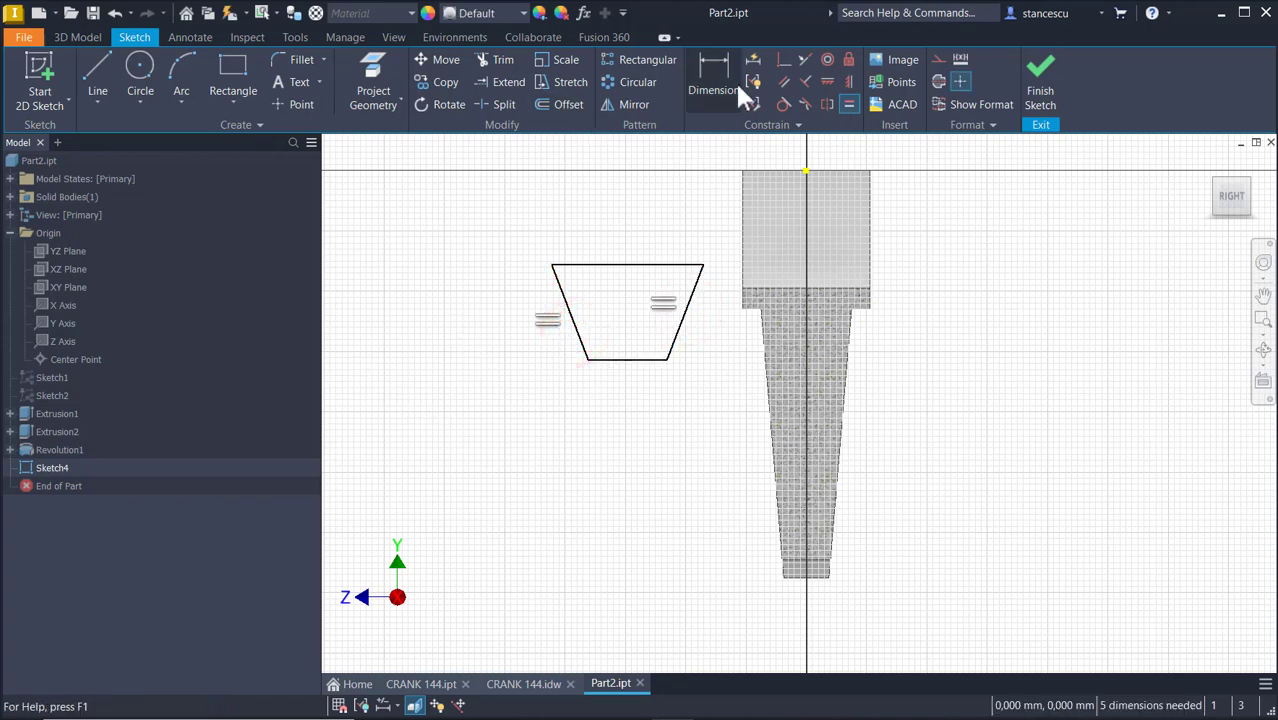
Dimension the trapezoid's lower edge 50 mm below the origin point.
click(712, 60)
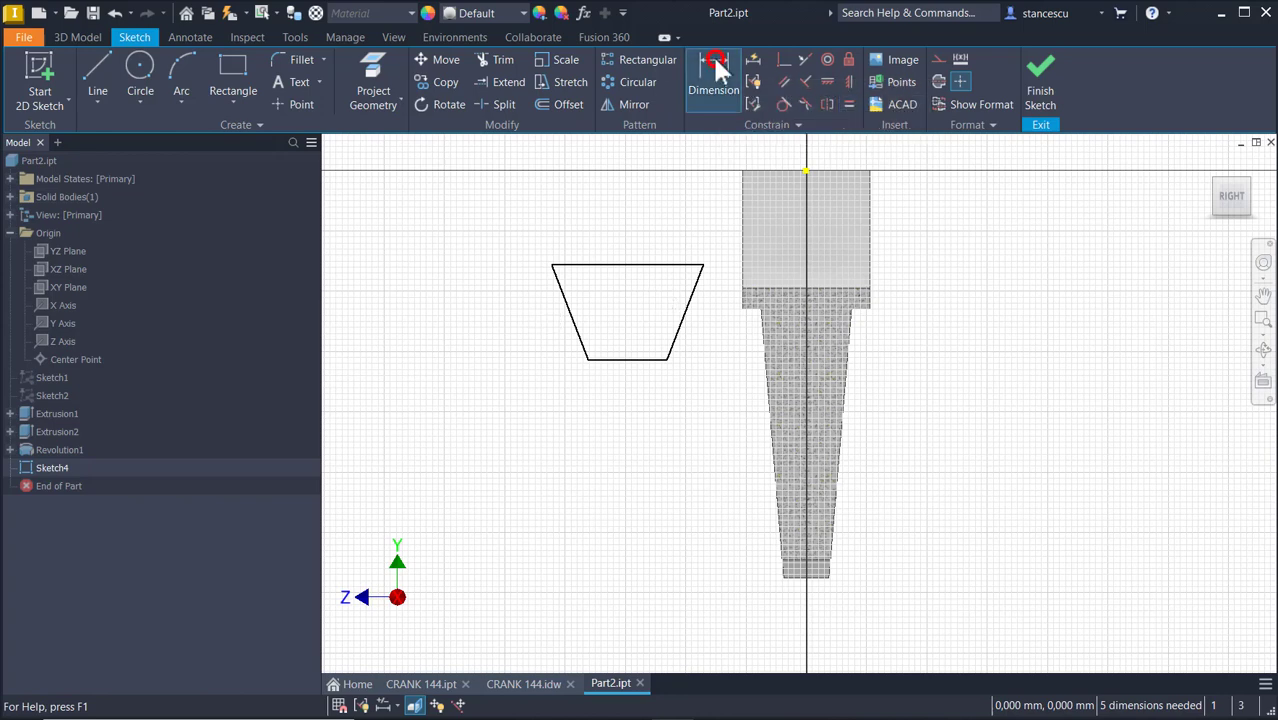
click(655, 362)
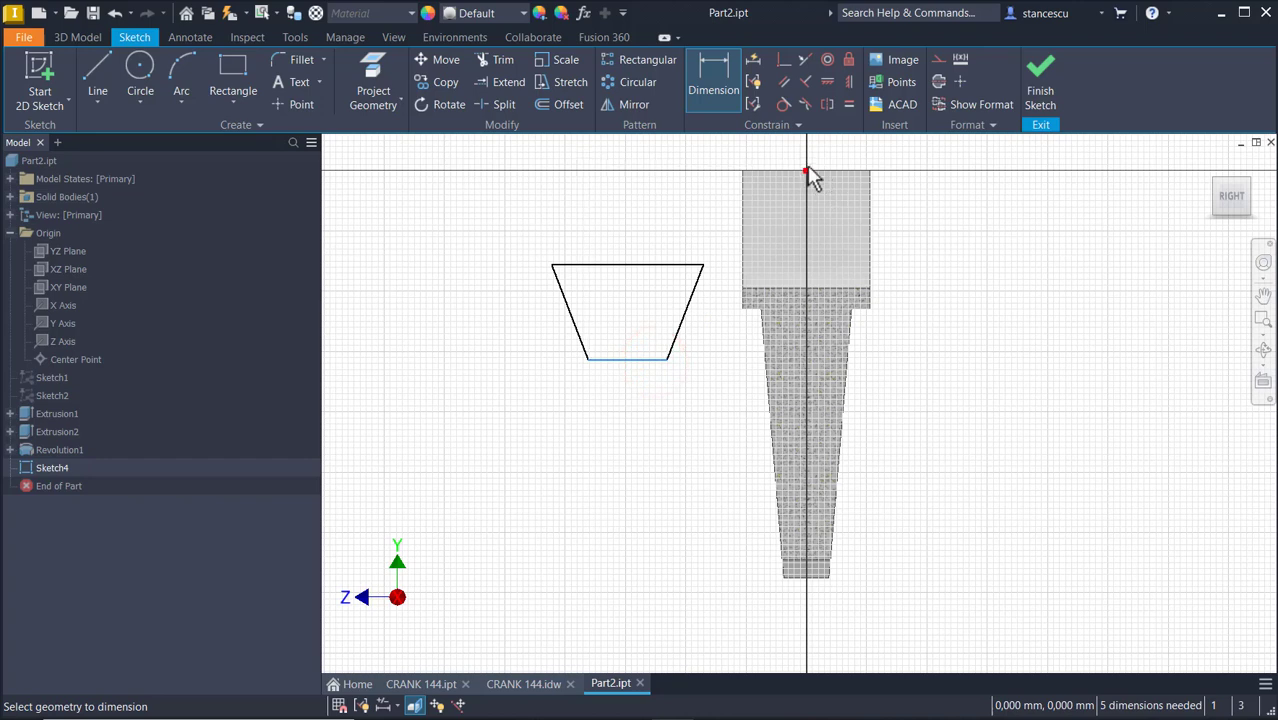
click(786, 180)
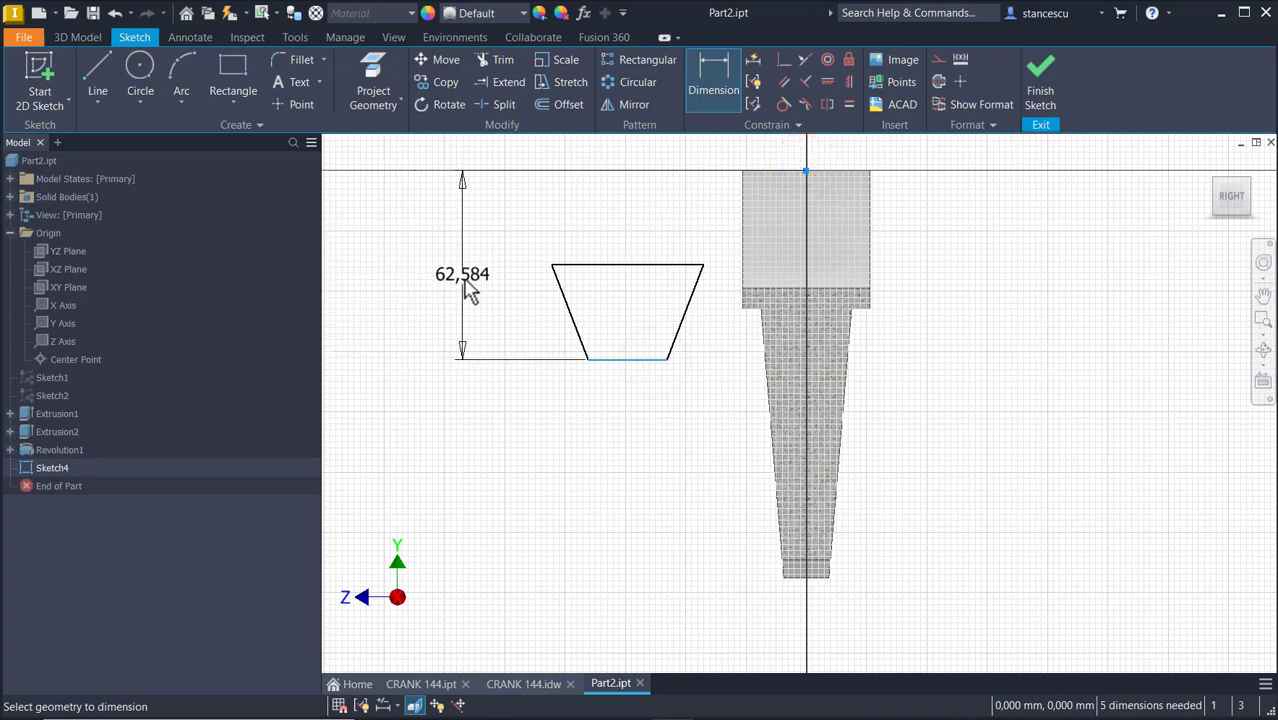
click(463, 279)
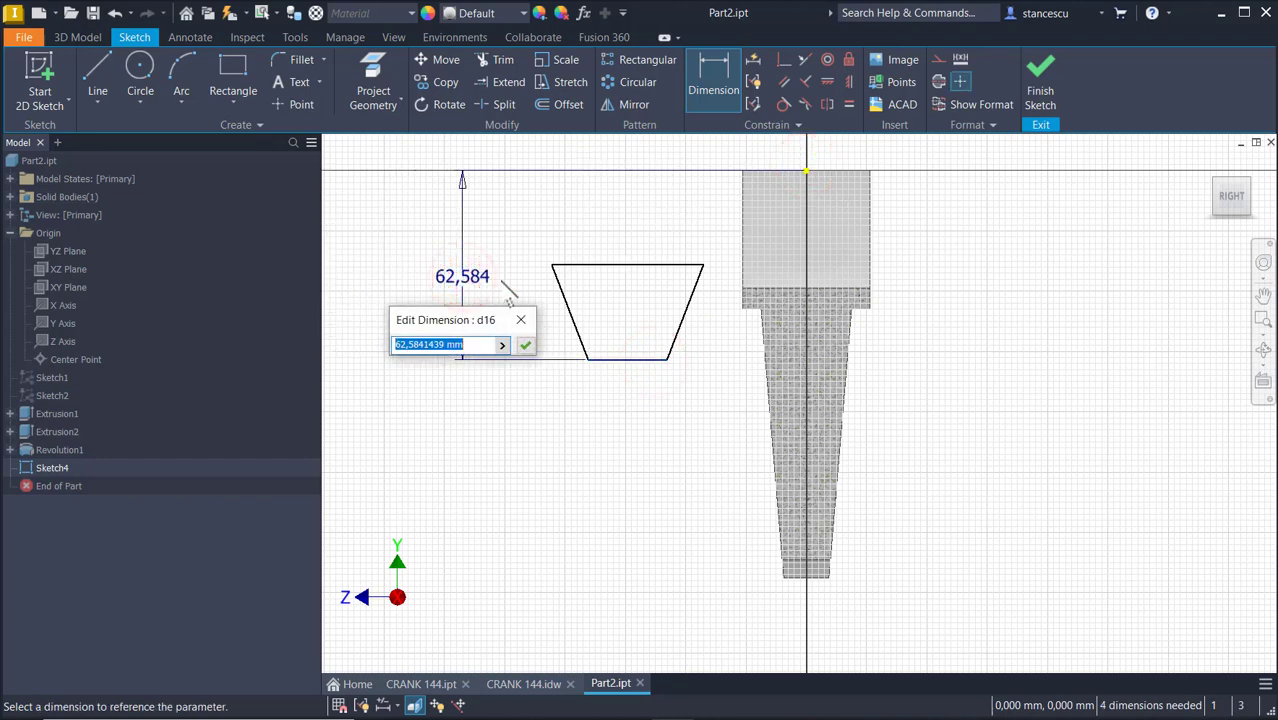
text(50)
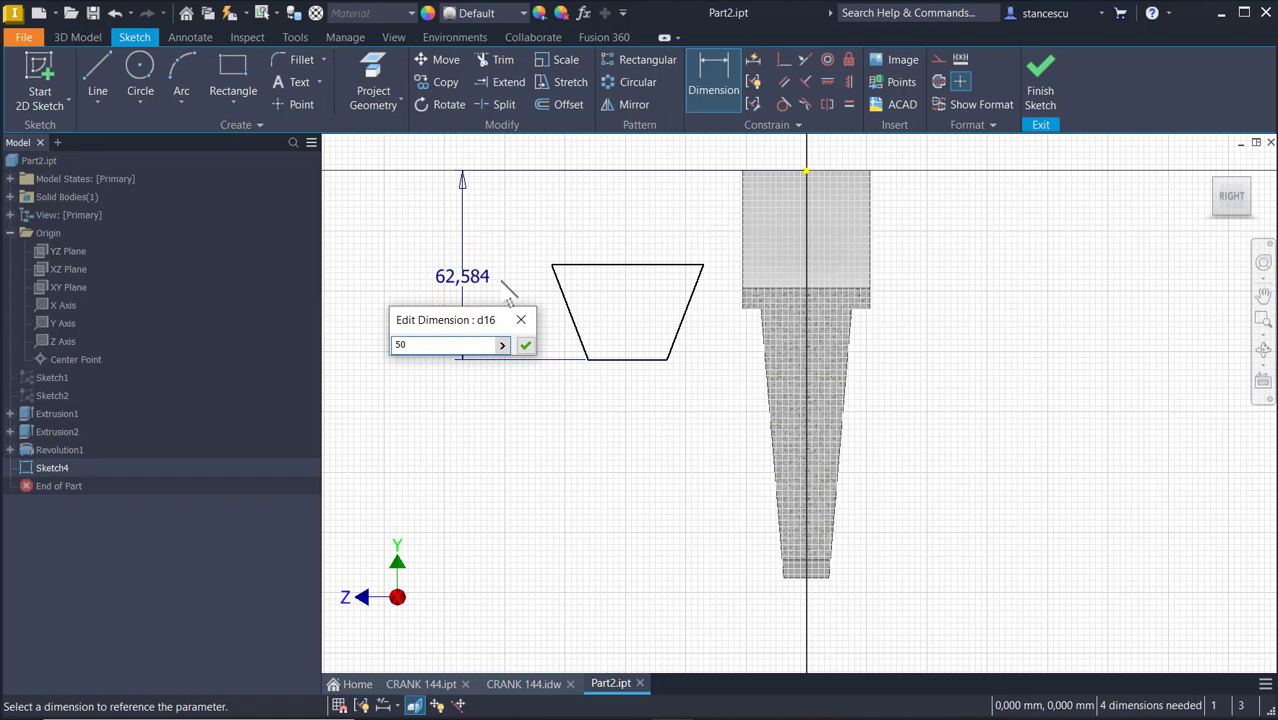
key(Return)
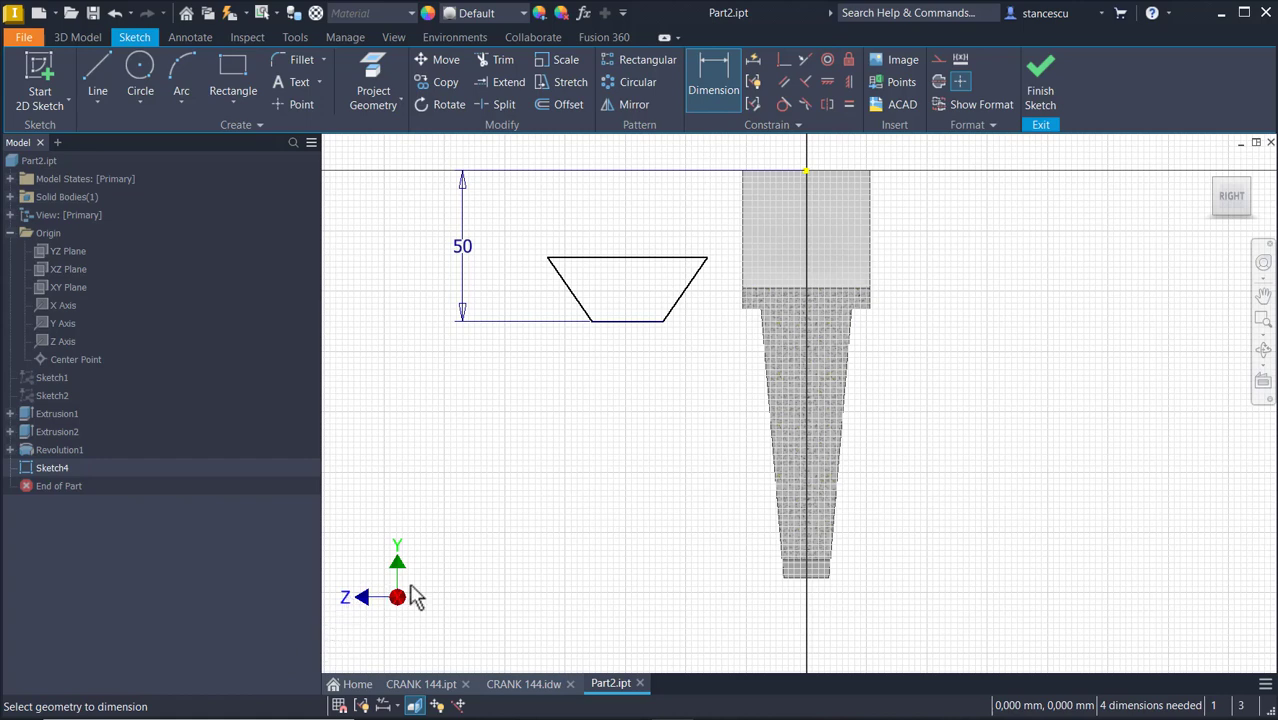
Align the midpoint of the trapezoid's upper edge with the origin point using a Horizontal constraint.
click(827, 84)
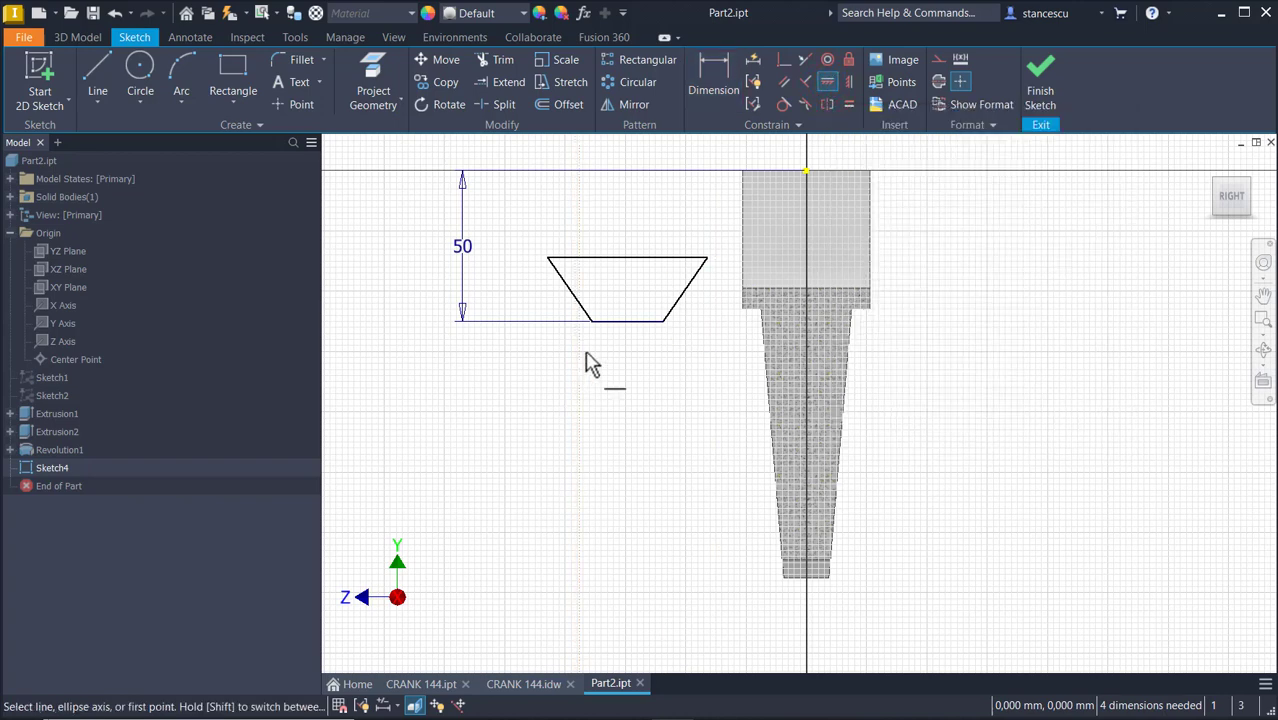
click(628, 258)
click(807, 172)
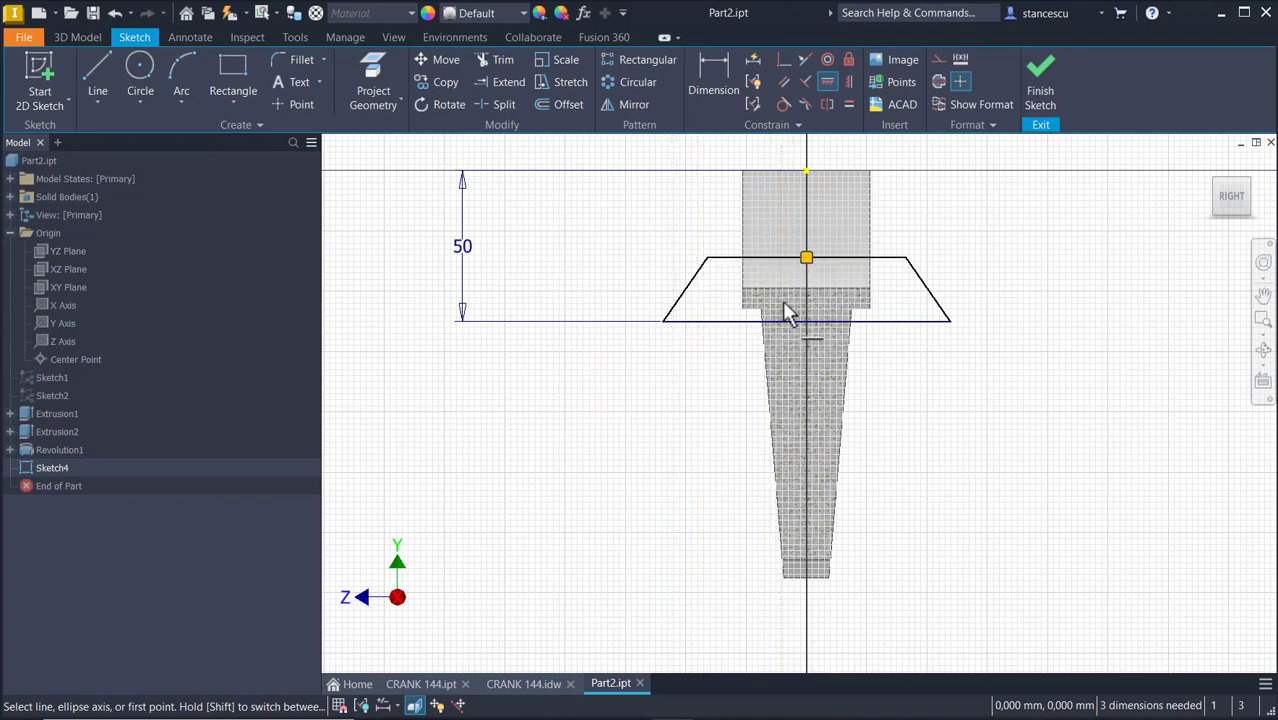
Project the half-ring's inner bottom edge into the sketch and make the trapezoid's upper edge collinear with it.
click(357, 65)
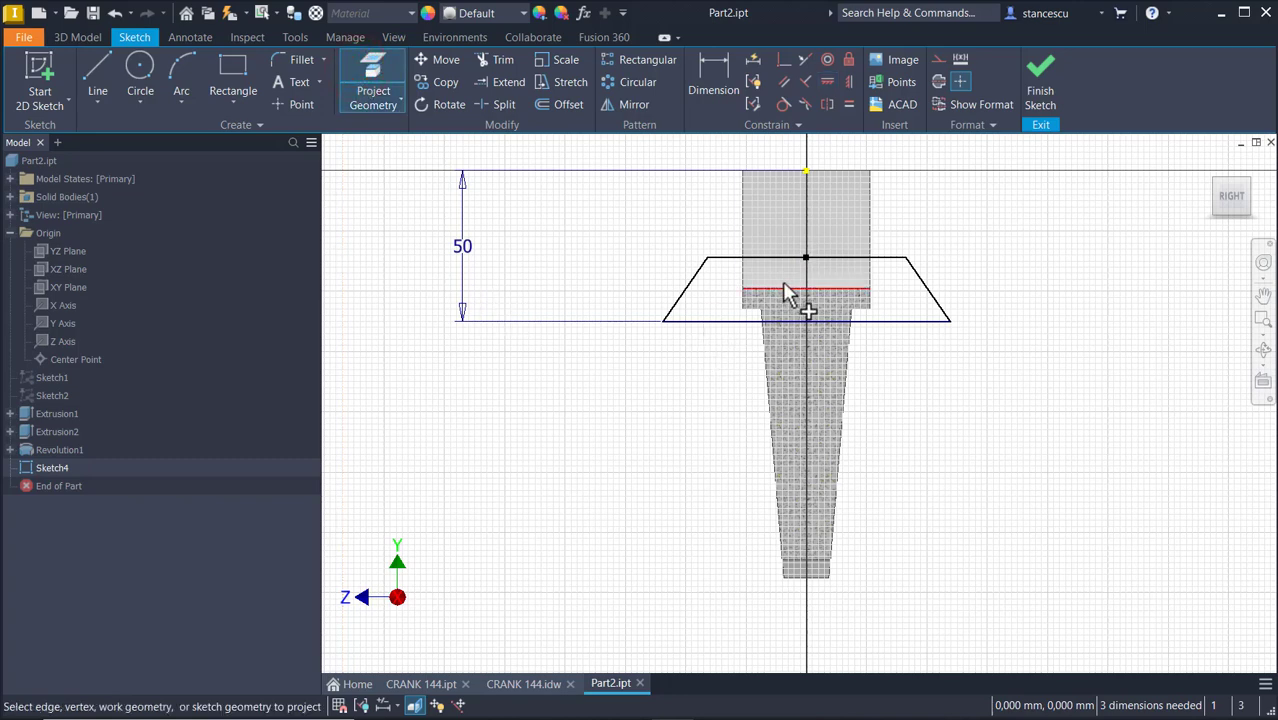
click(782, 284)
click(806, 62)
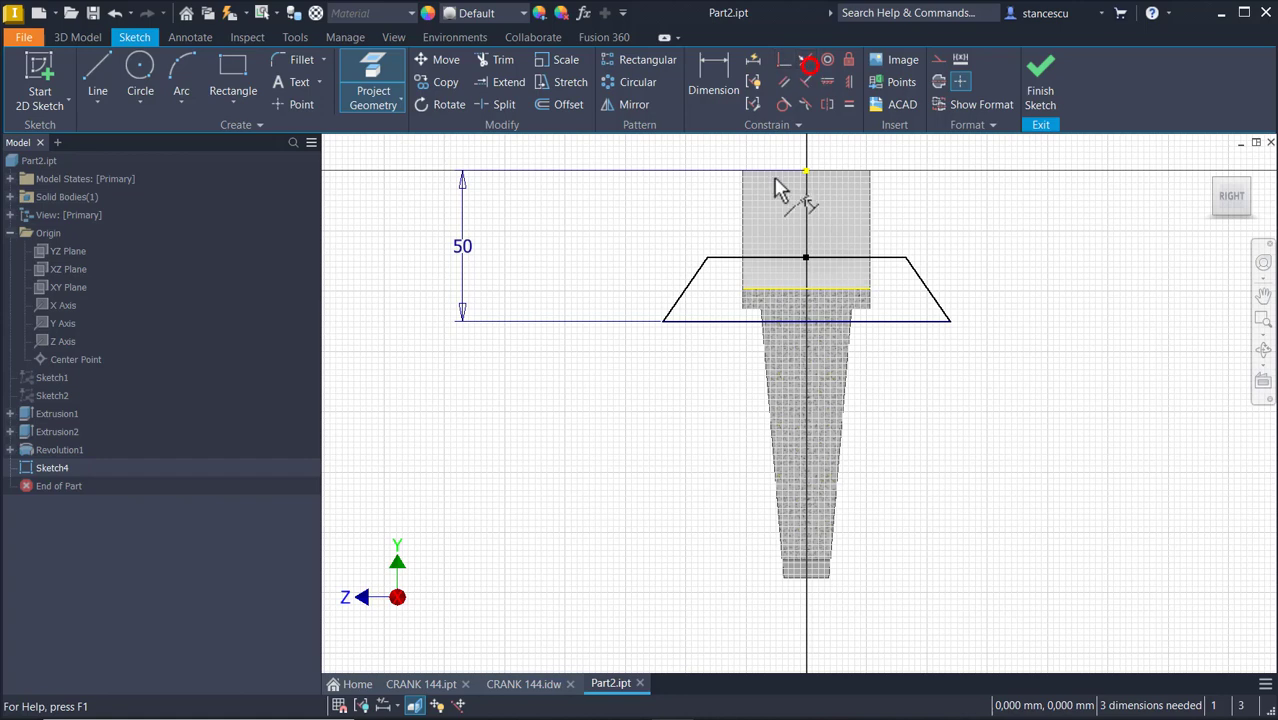
click(762, 260)
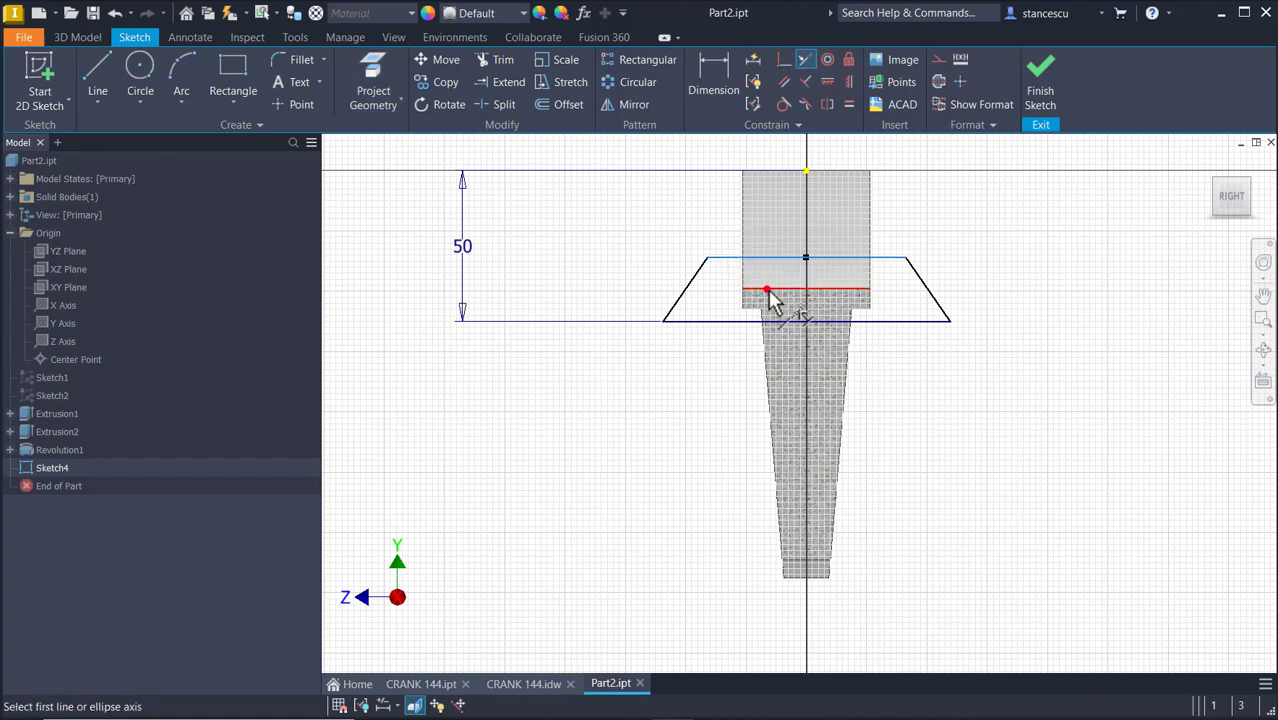
click(768, 289)
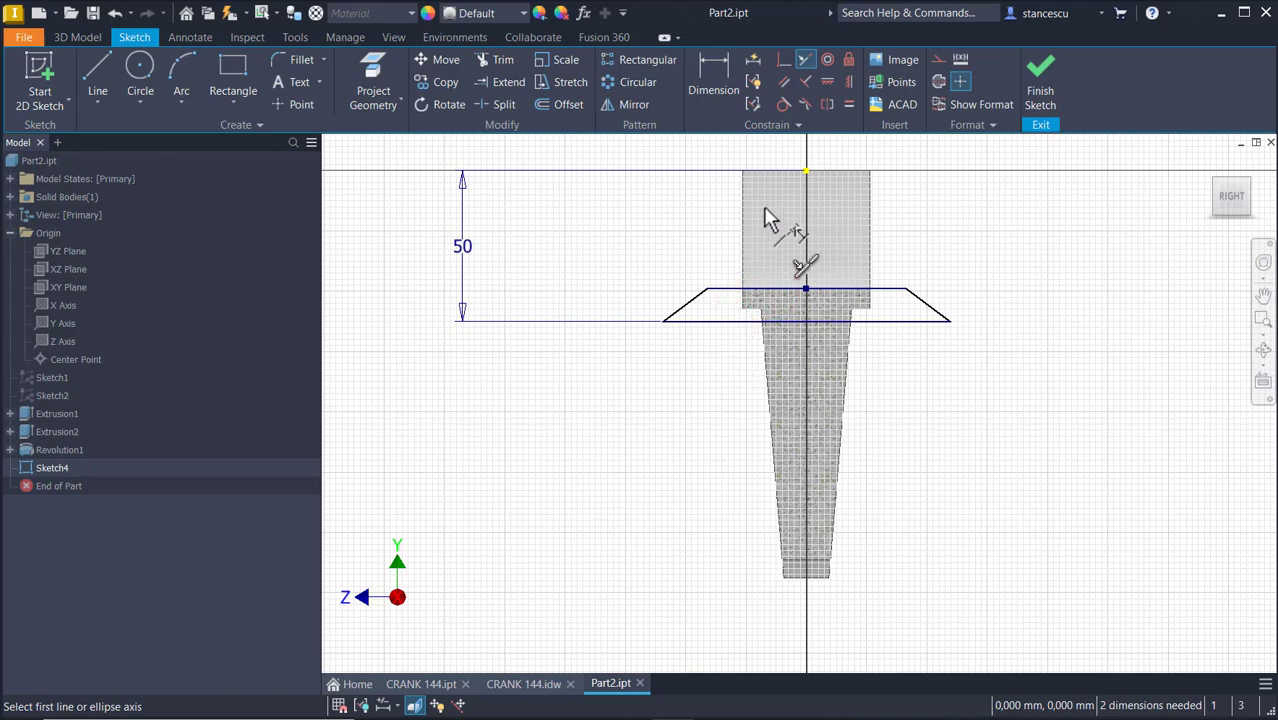
Make the trapezoid's upper edge equal in length to the projected half-ring edge.
click(848, 104)
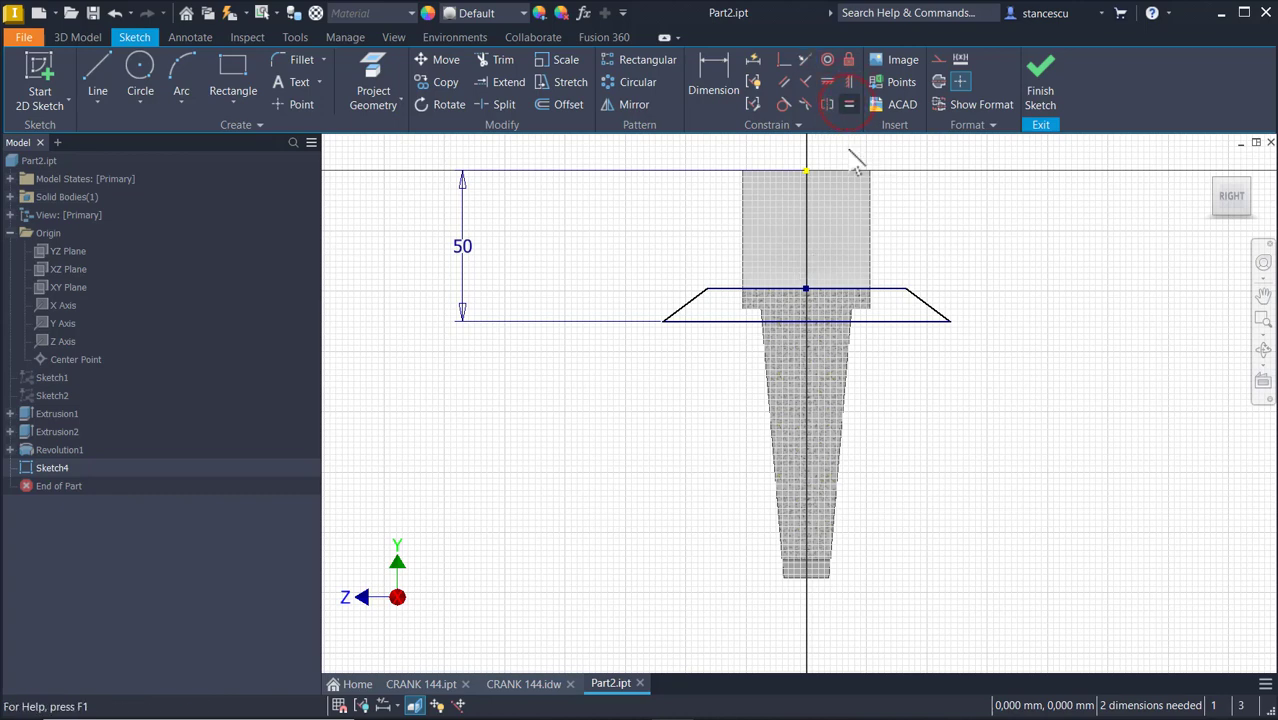
click(899, 292)
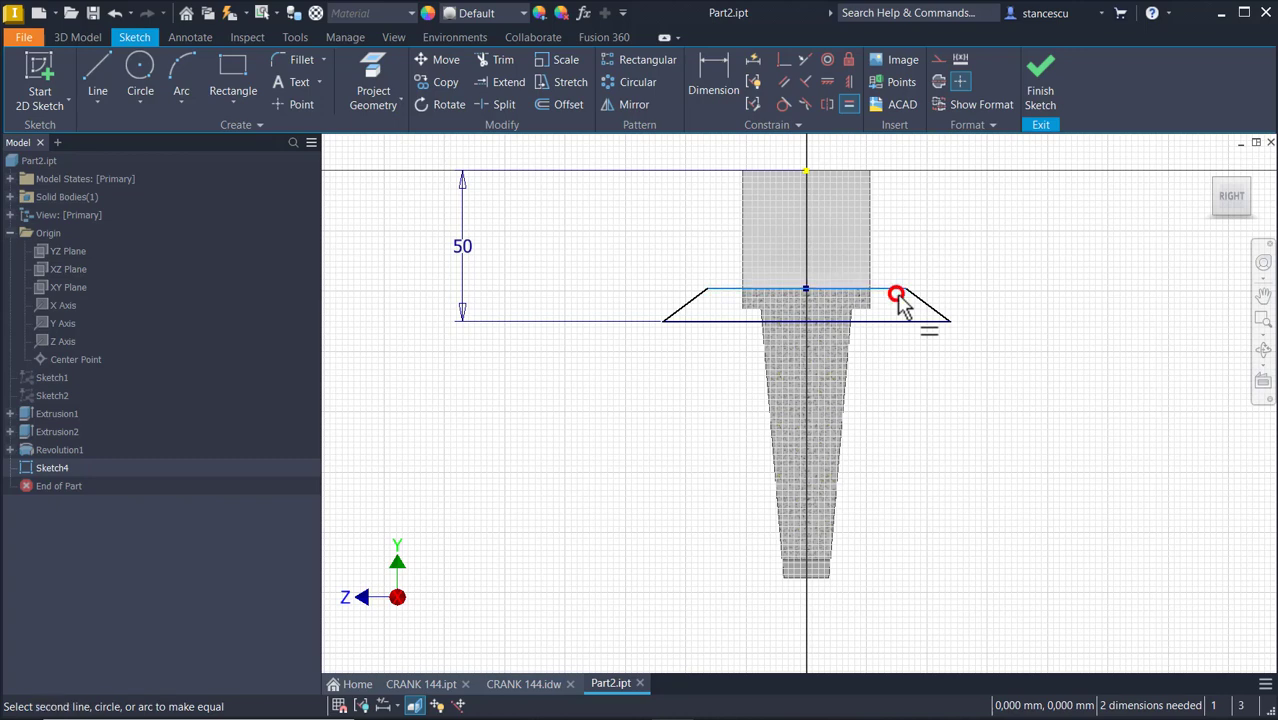
click(845, 289)
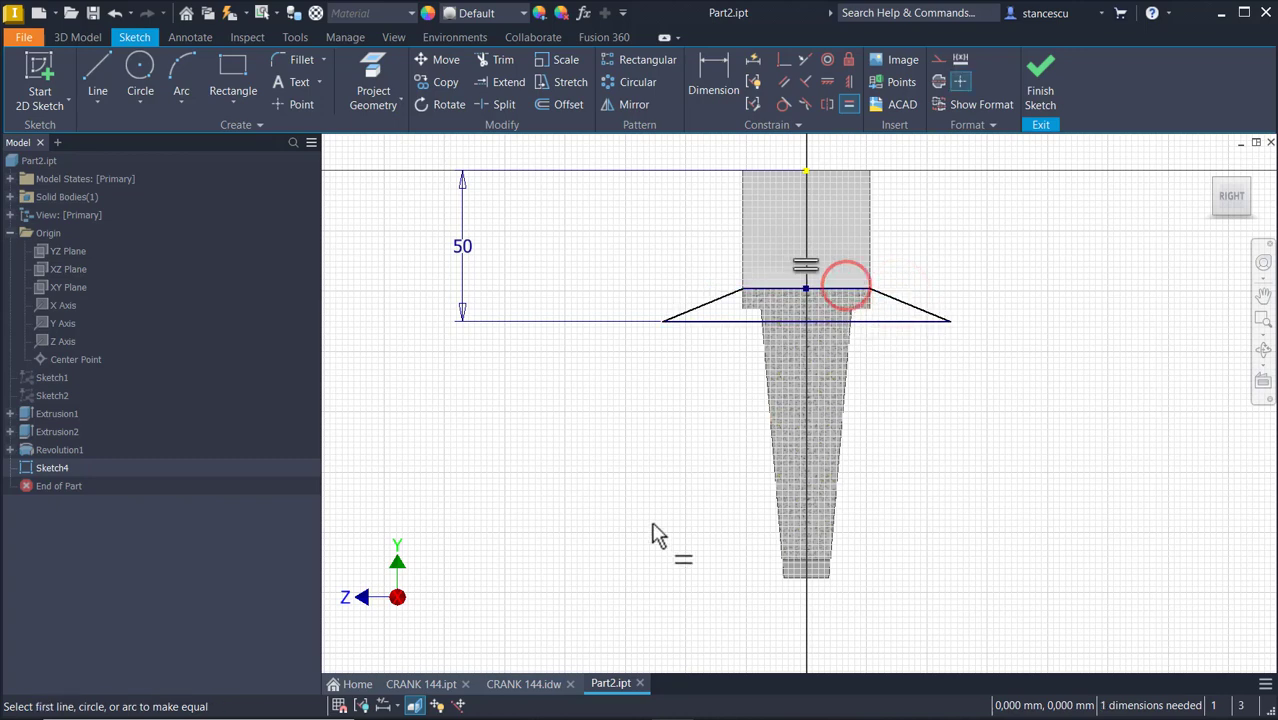
key(Escape)
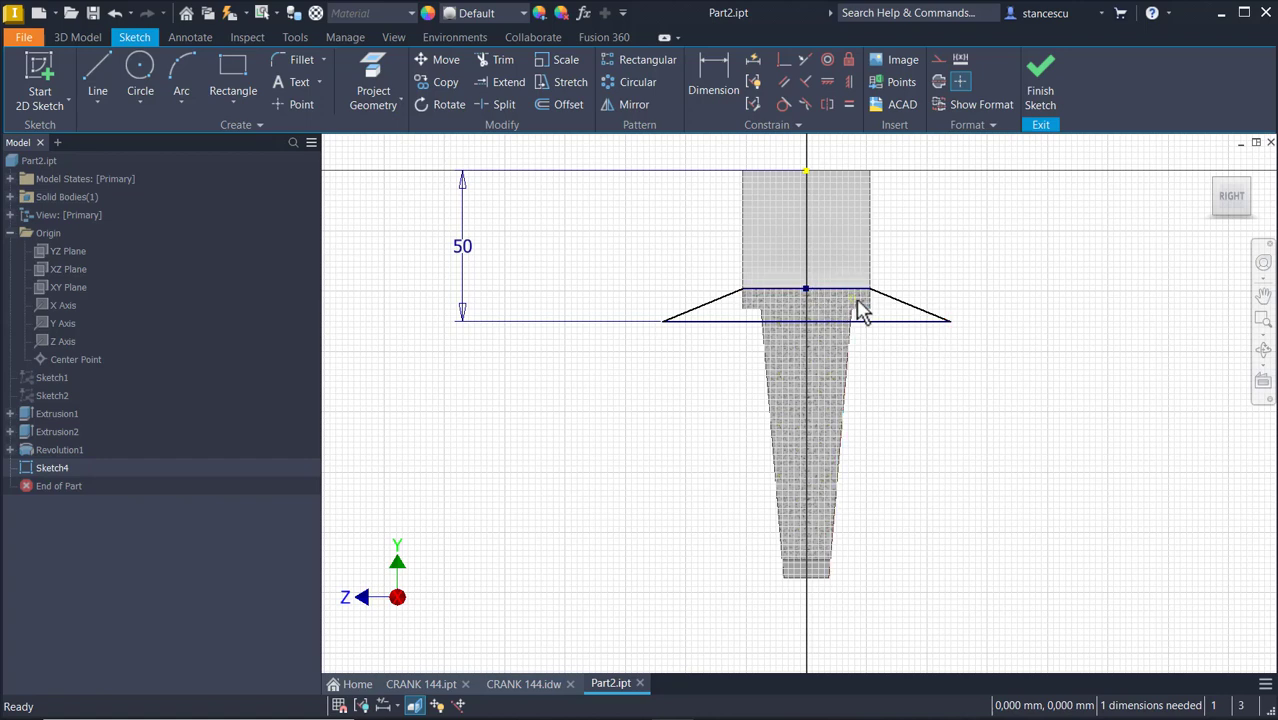
Undo the equal-length constraint between the trapezoid's upper edge and the projected half-ring edge.
click(857, 271)
key(l)
click(912, 232)
scroll(789, 372, down, 5)
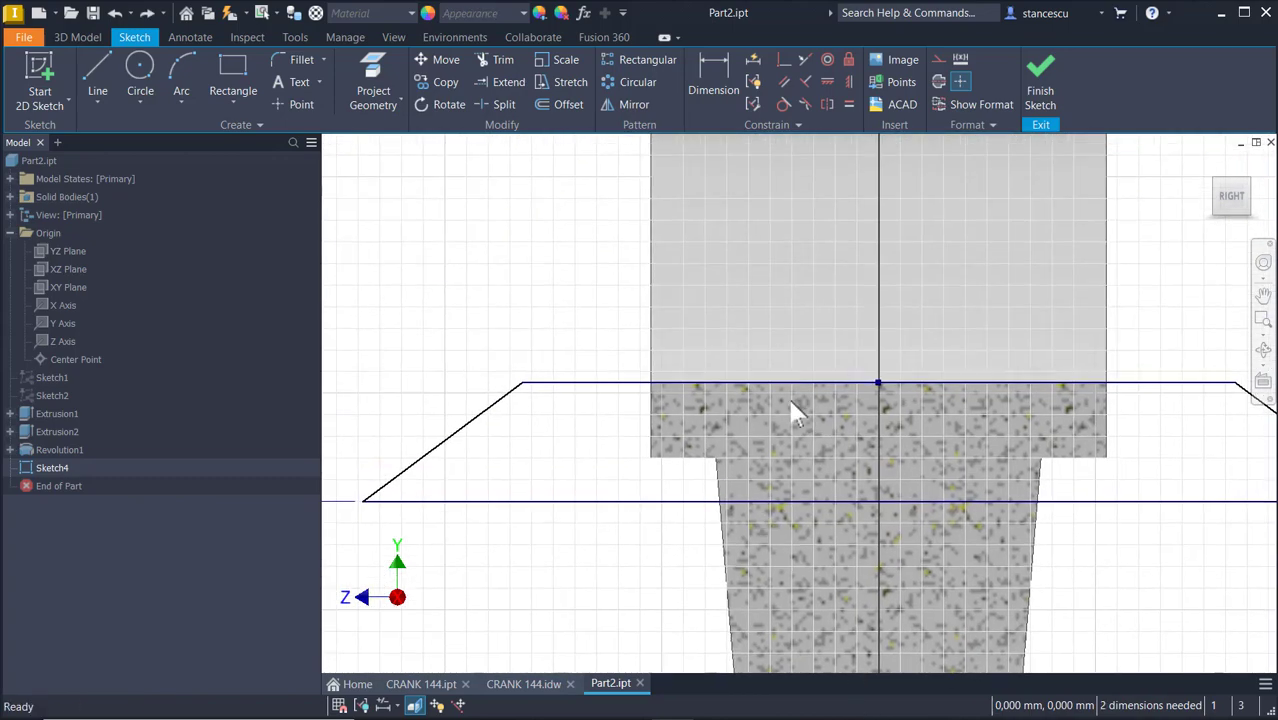
Project both slanted side edges of the tapered arm into the sketch.
click(364, 84)
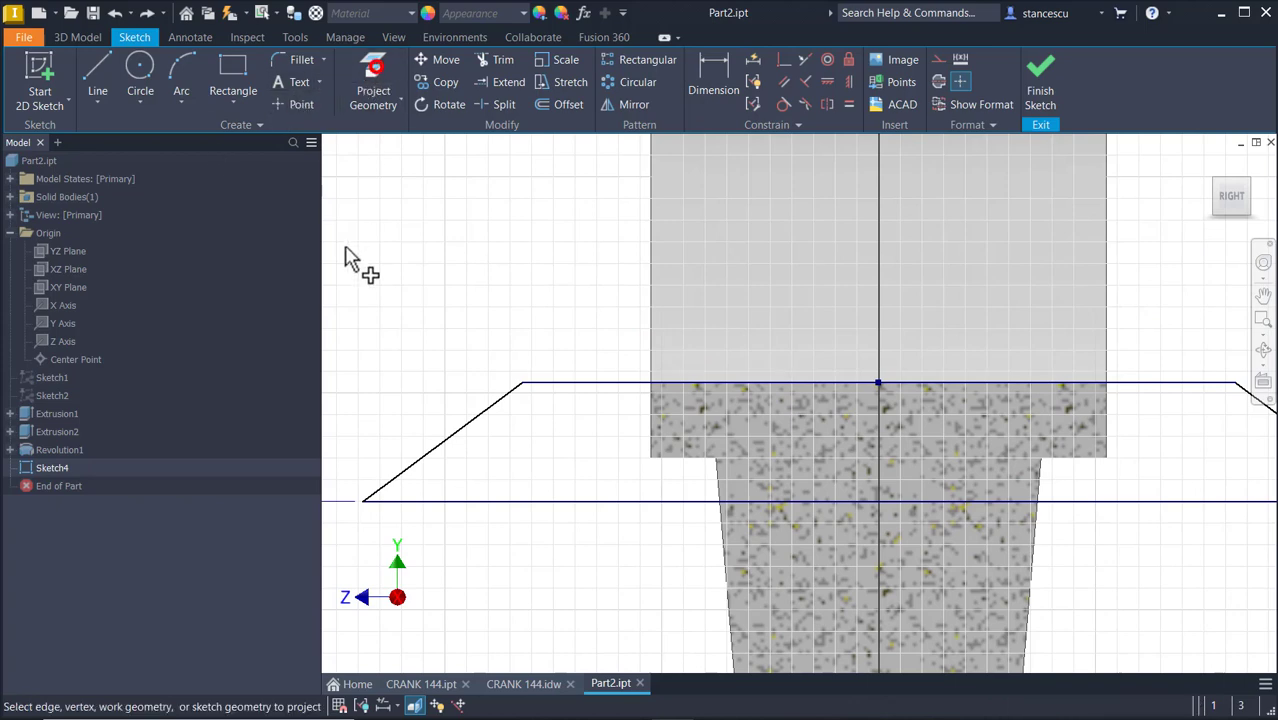
click(728, 578)
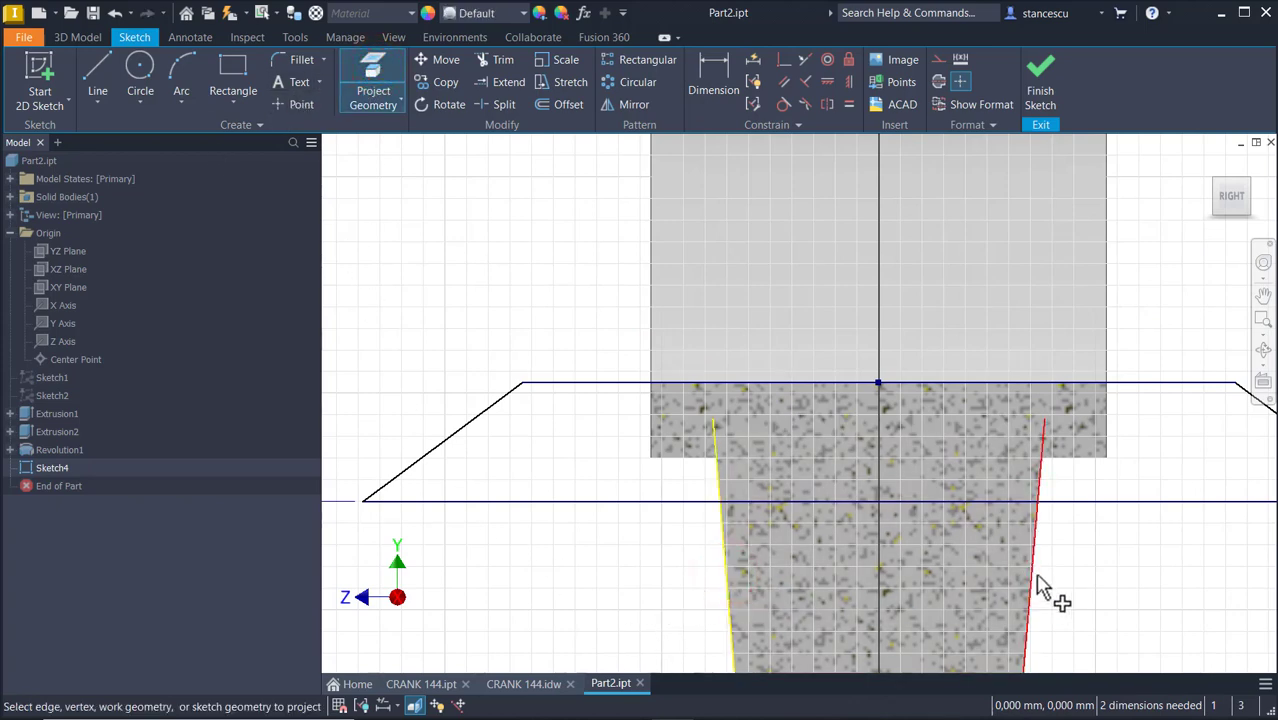
click(1037, 578)
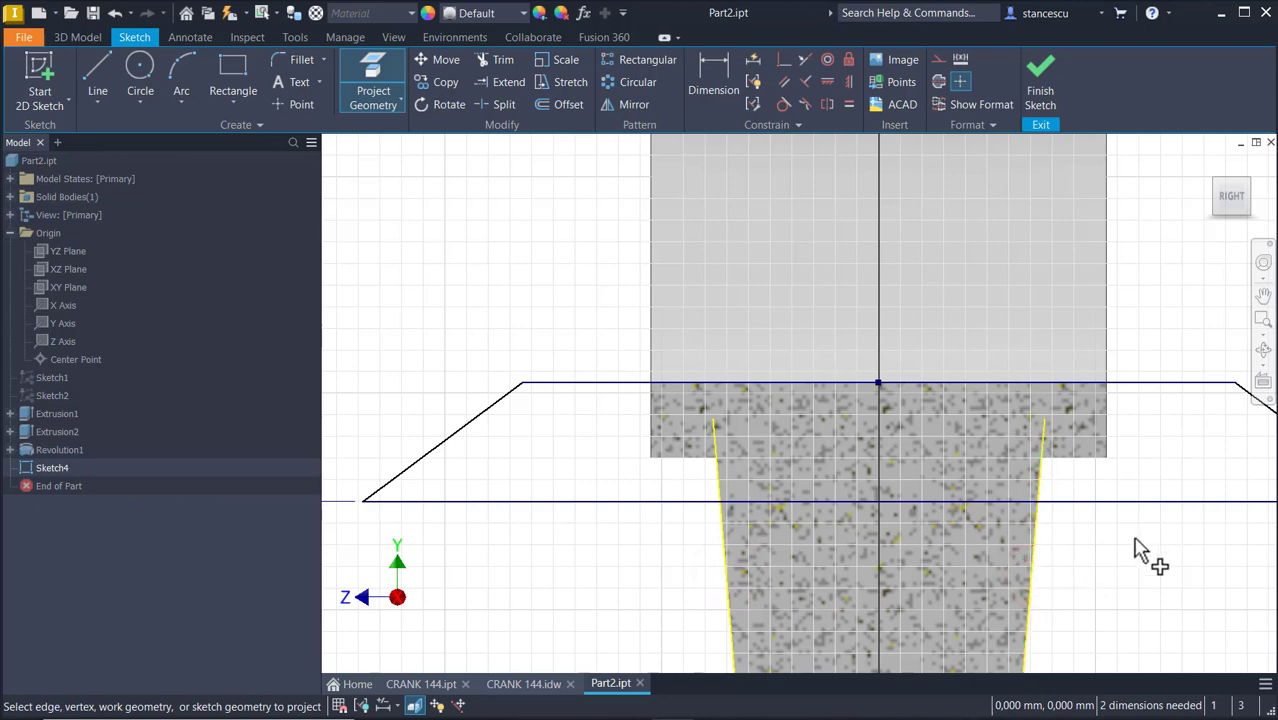
Draw two separate lines from the upper ends of the projected arm edges, continuing their slopes past the trapezoid's upper edge.
click(91, 63)
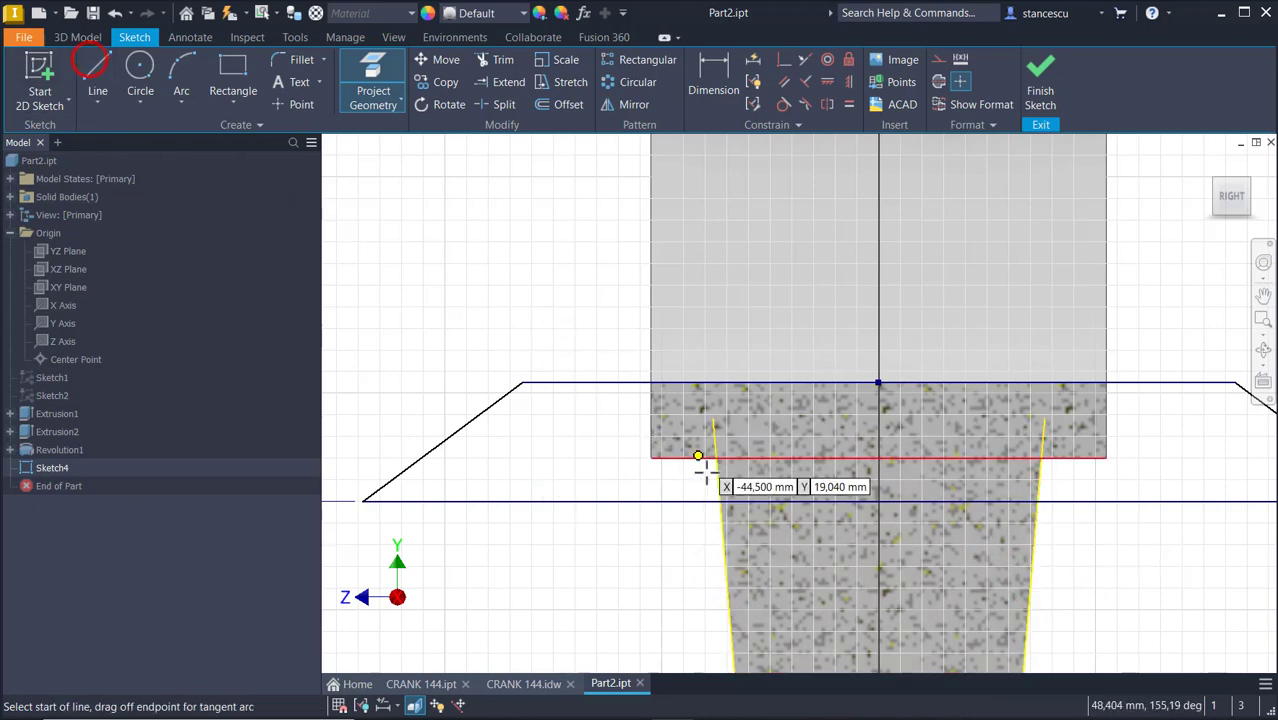
click(713, 420)
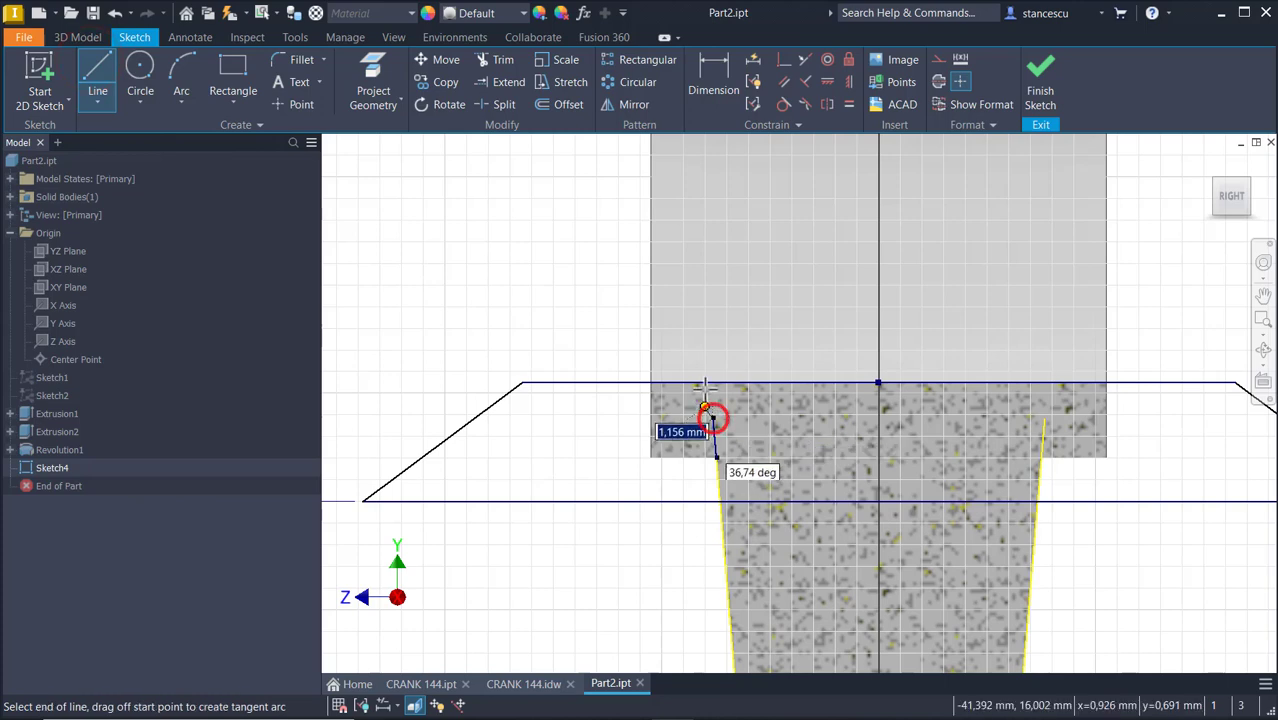
click(704, 316)
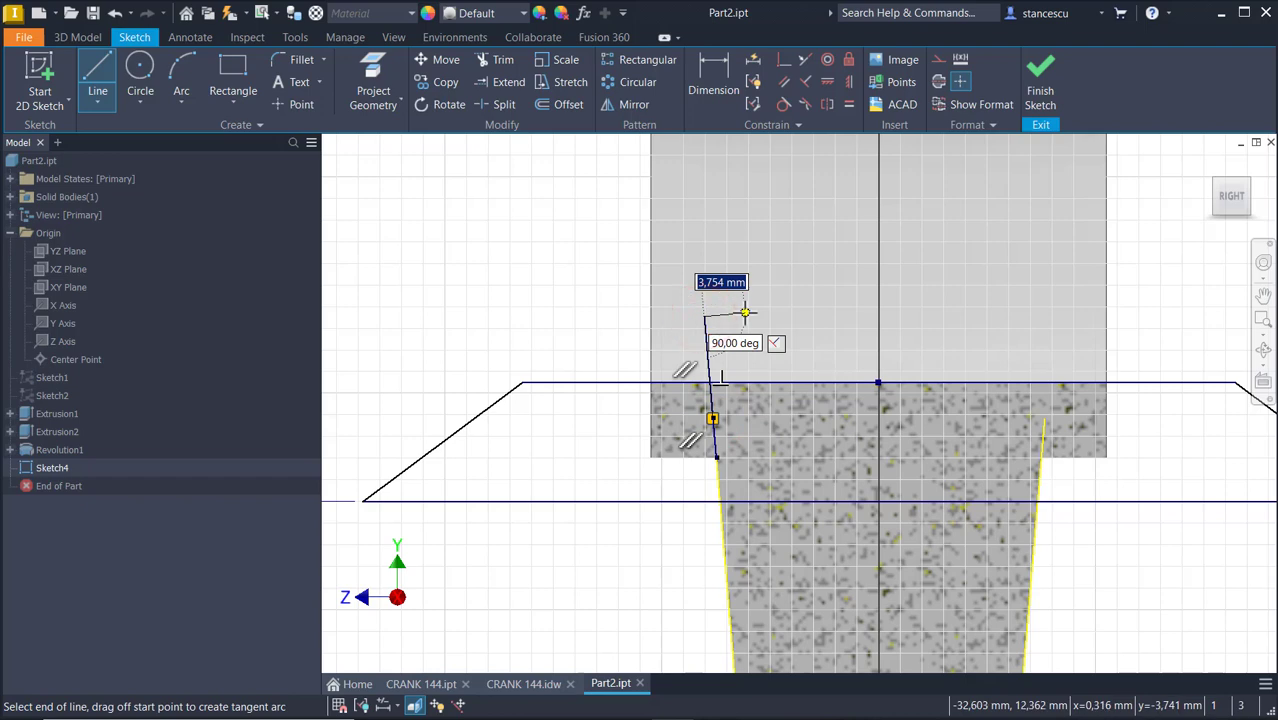
right_click(745, 313)
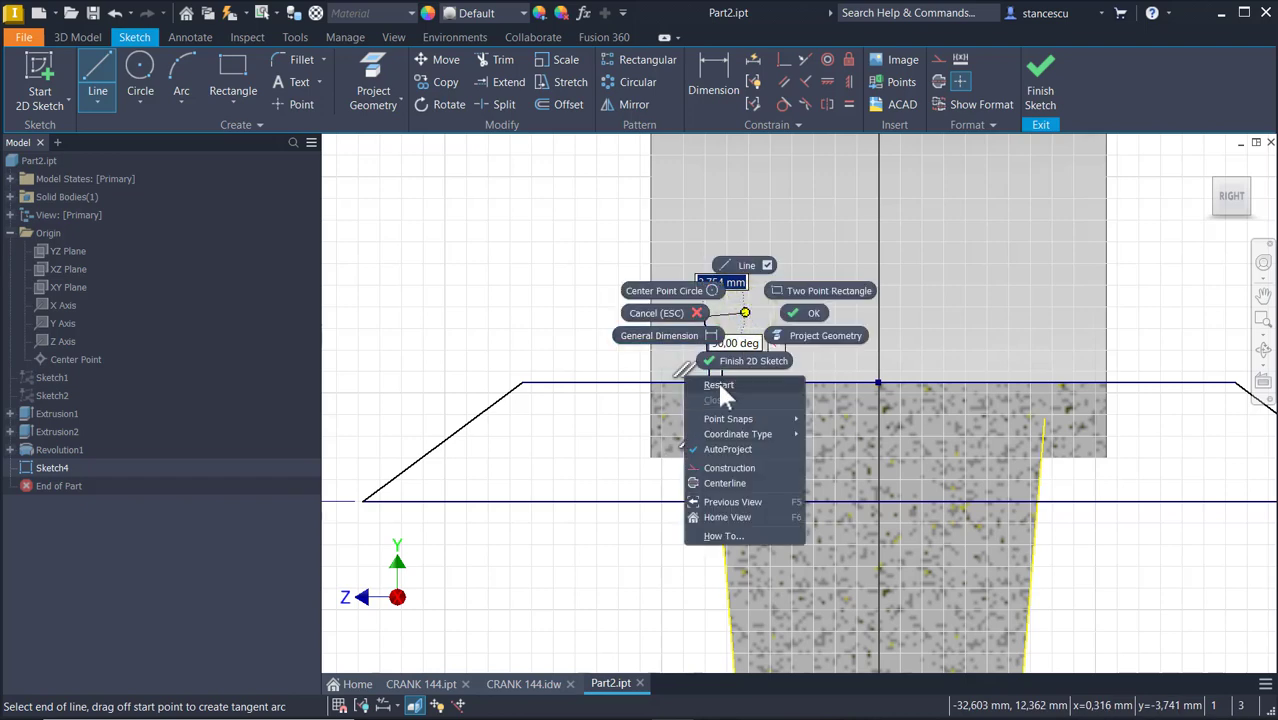
click(720, 386)
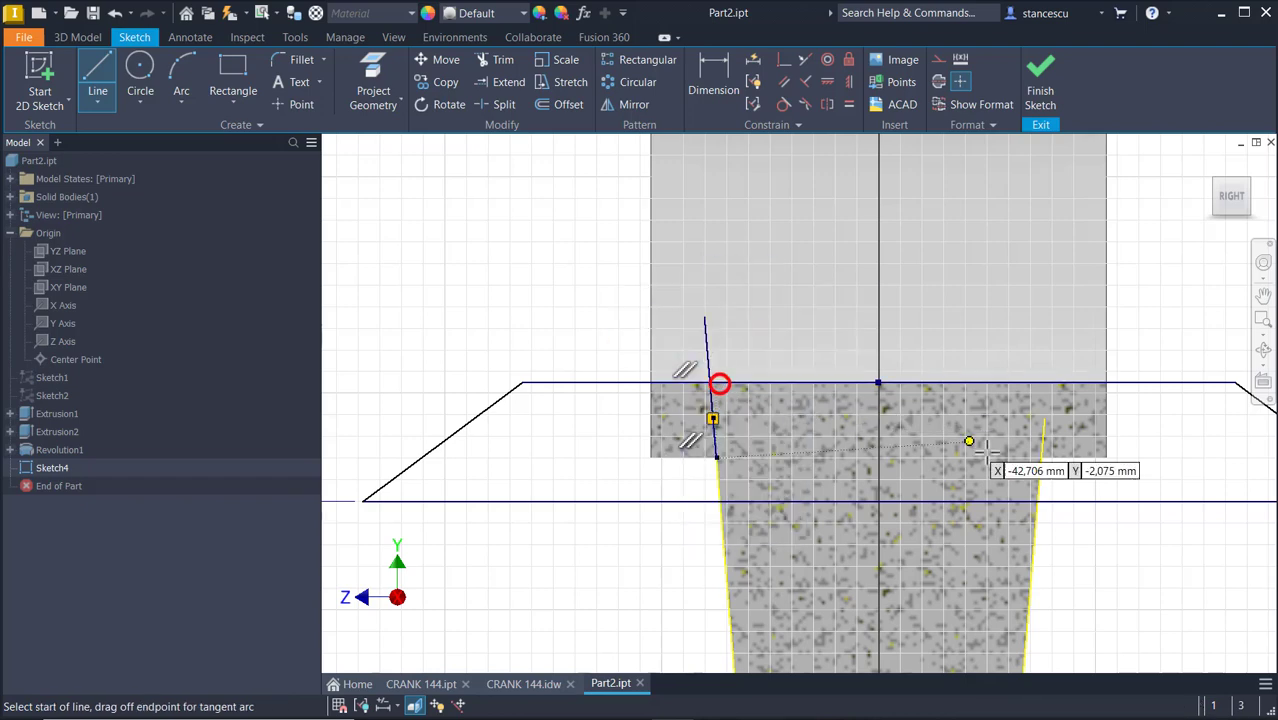
click(1044, 428)
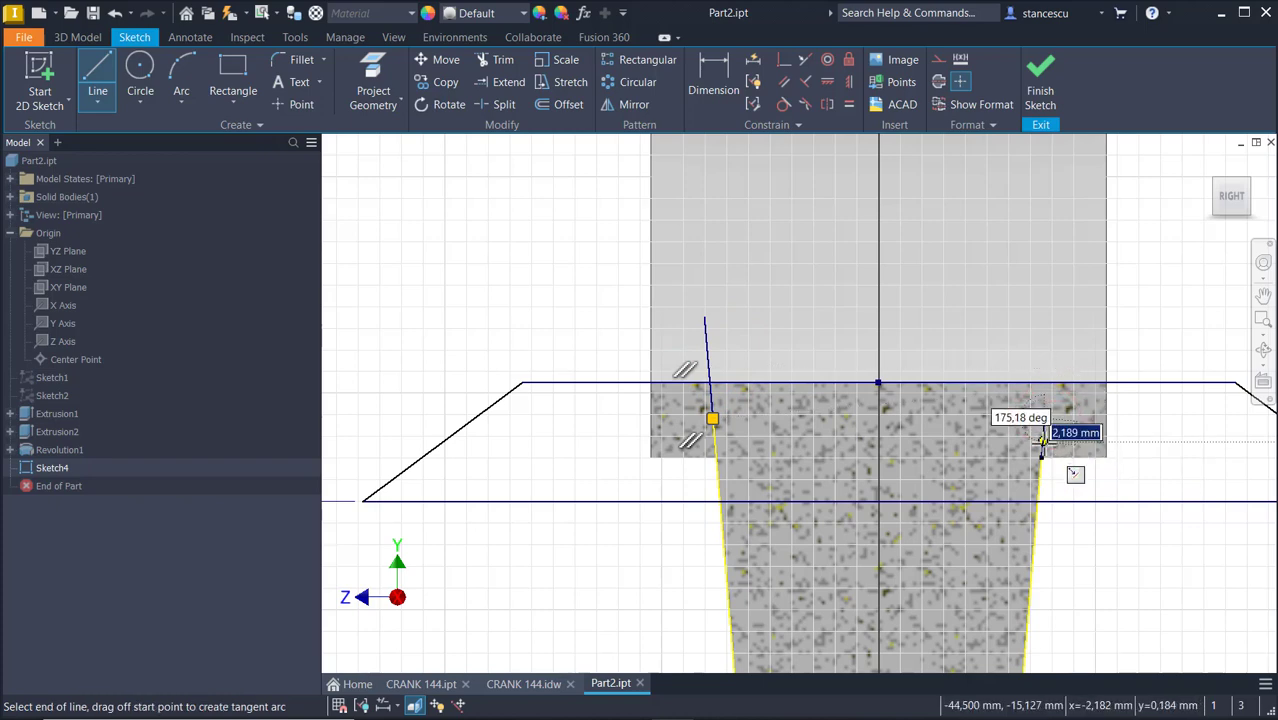
click(1050, 347)
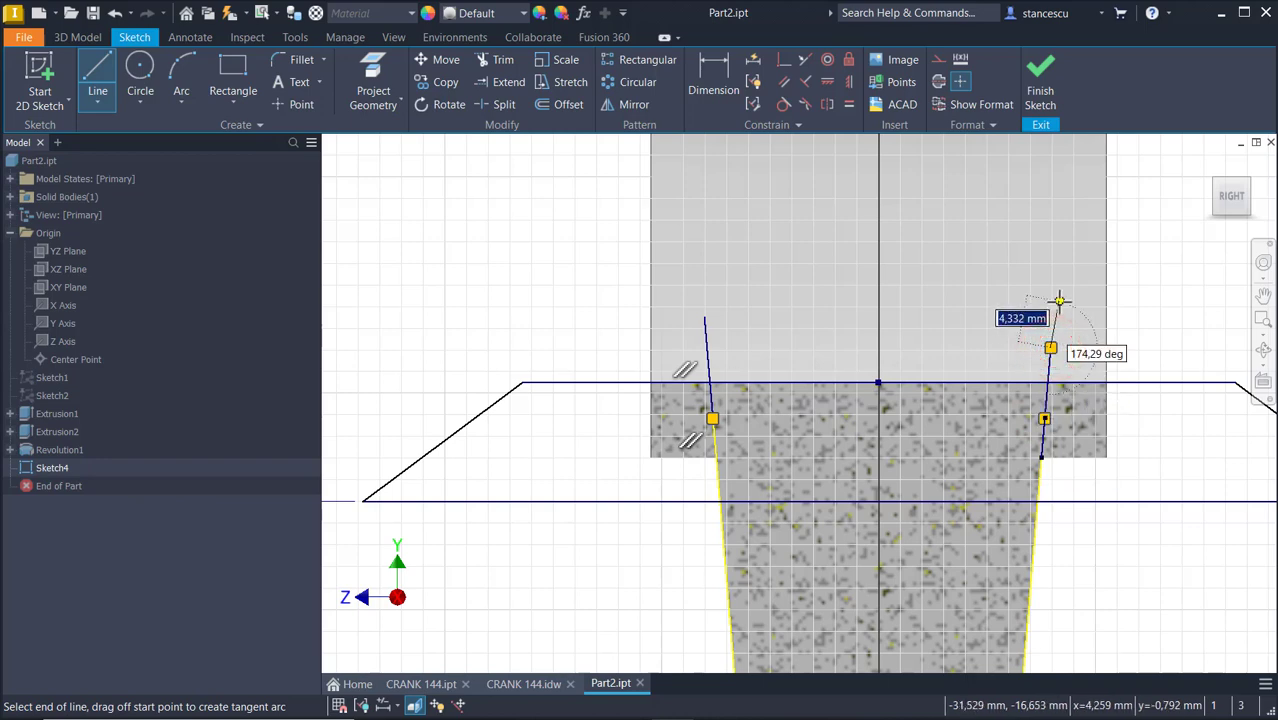
Try to make the short right-hand line collinear with the projected right edge of the tapered shank.
key(Escape)
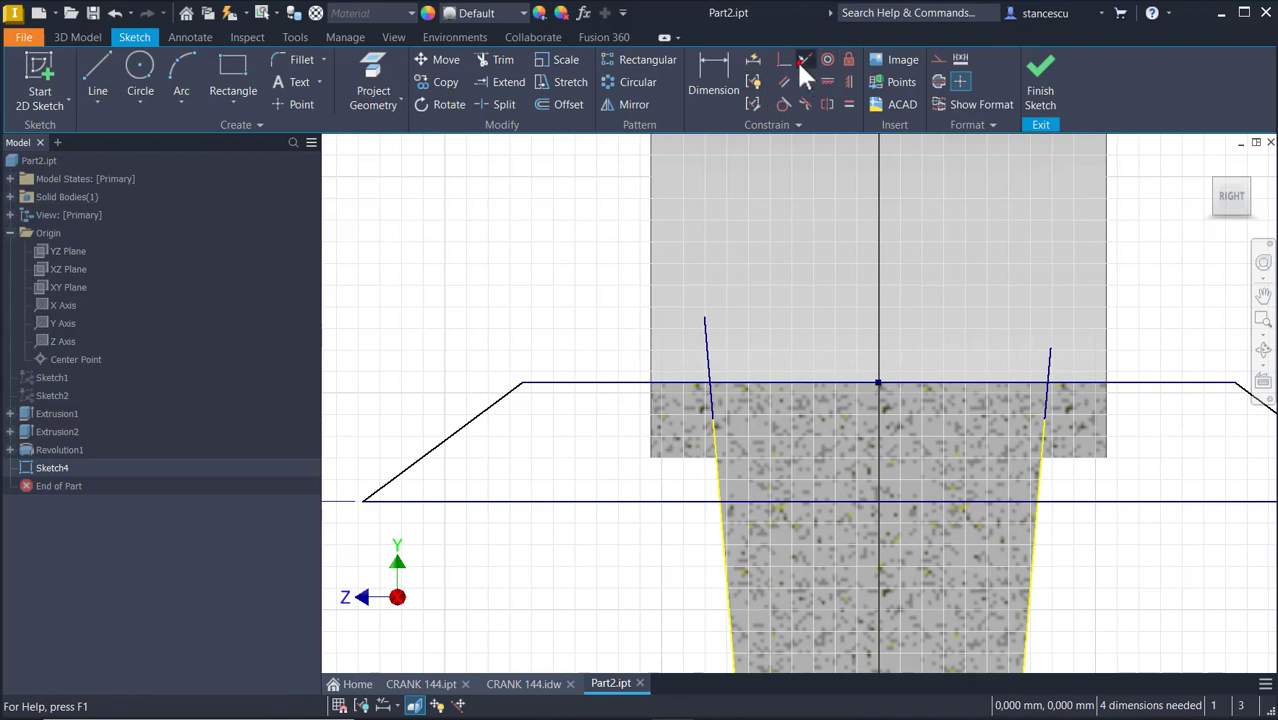
click(1051, 357)
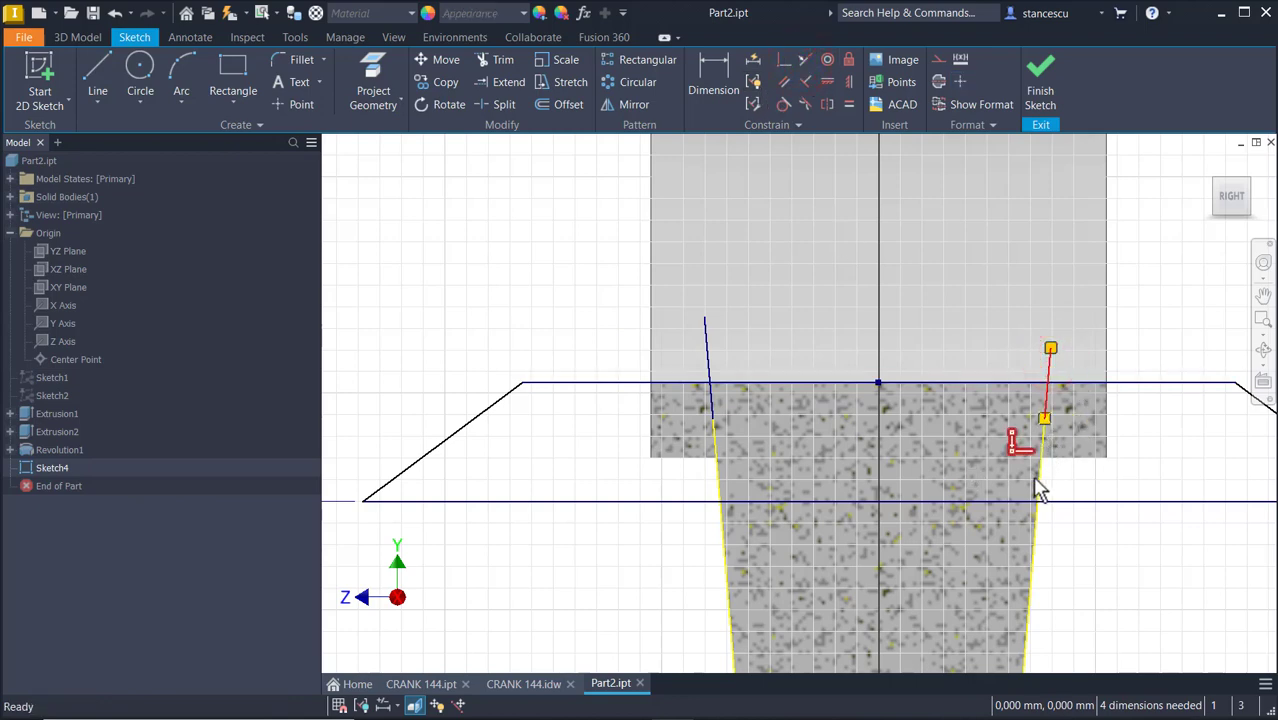
click(1045, 451)
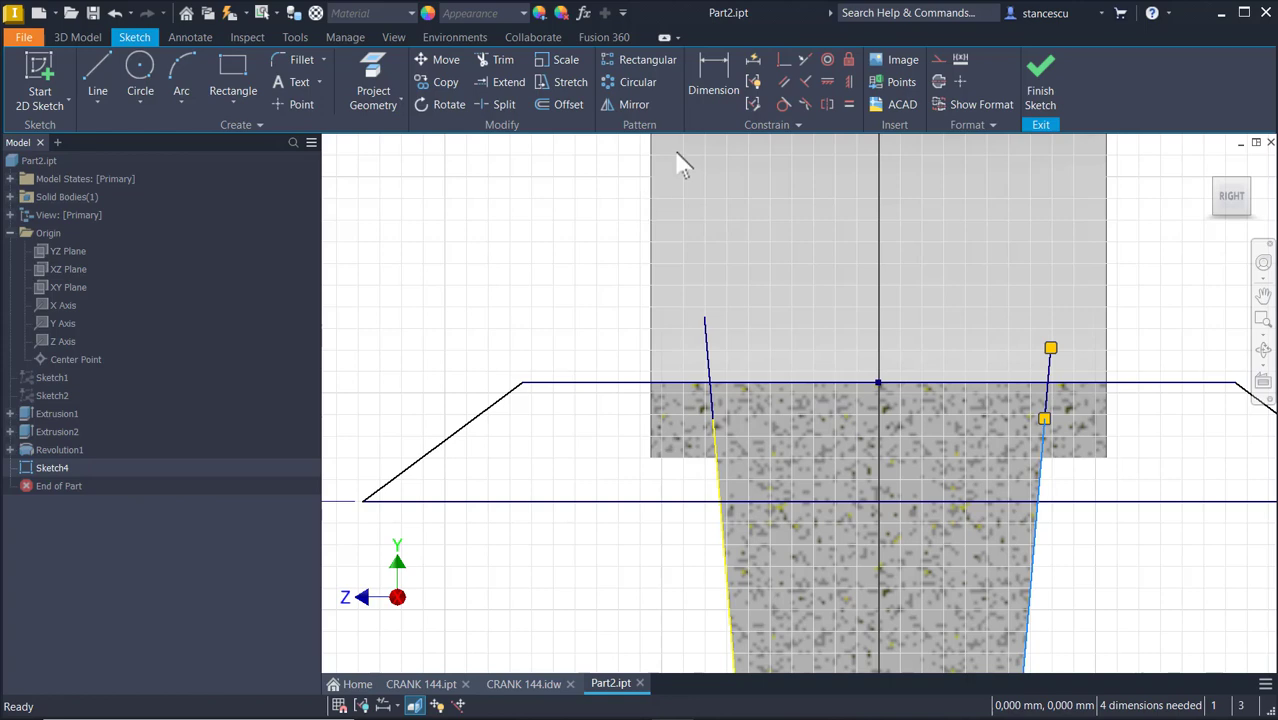
click(805, 58)
click(1050, 368)
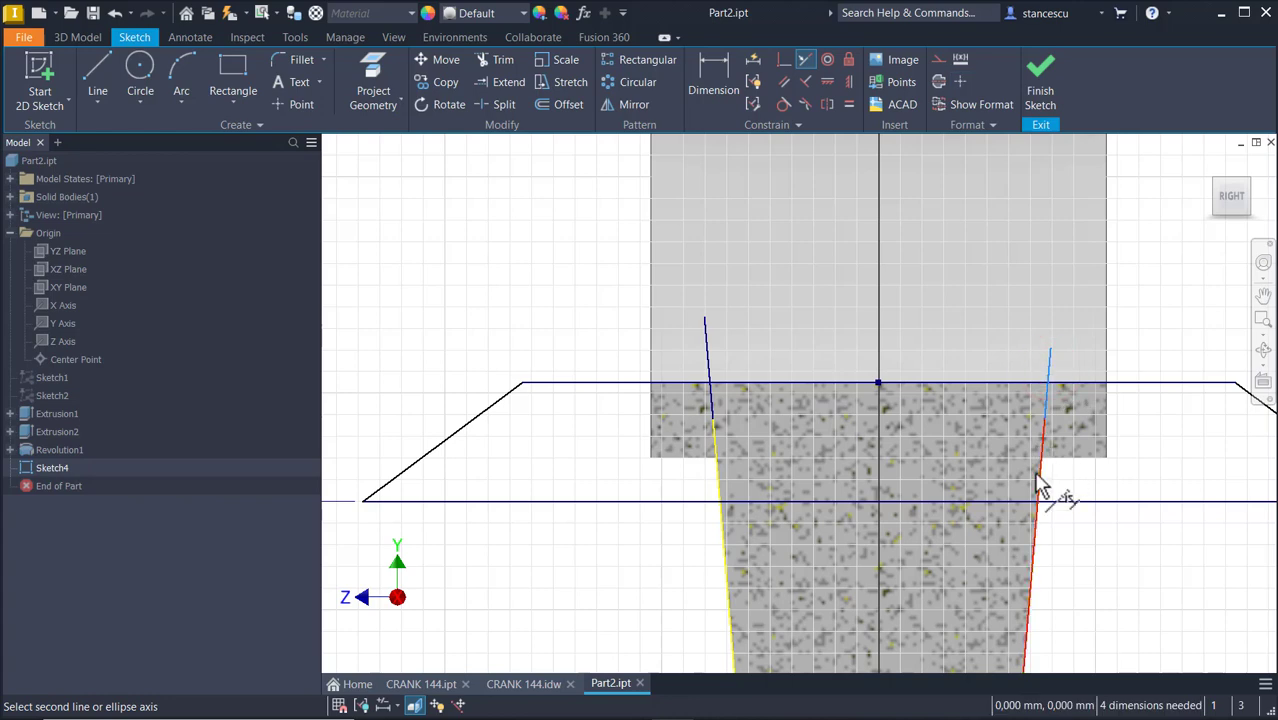
click(1036, 477)
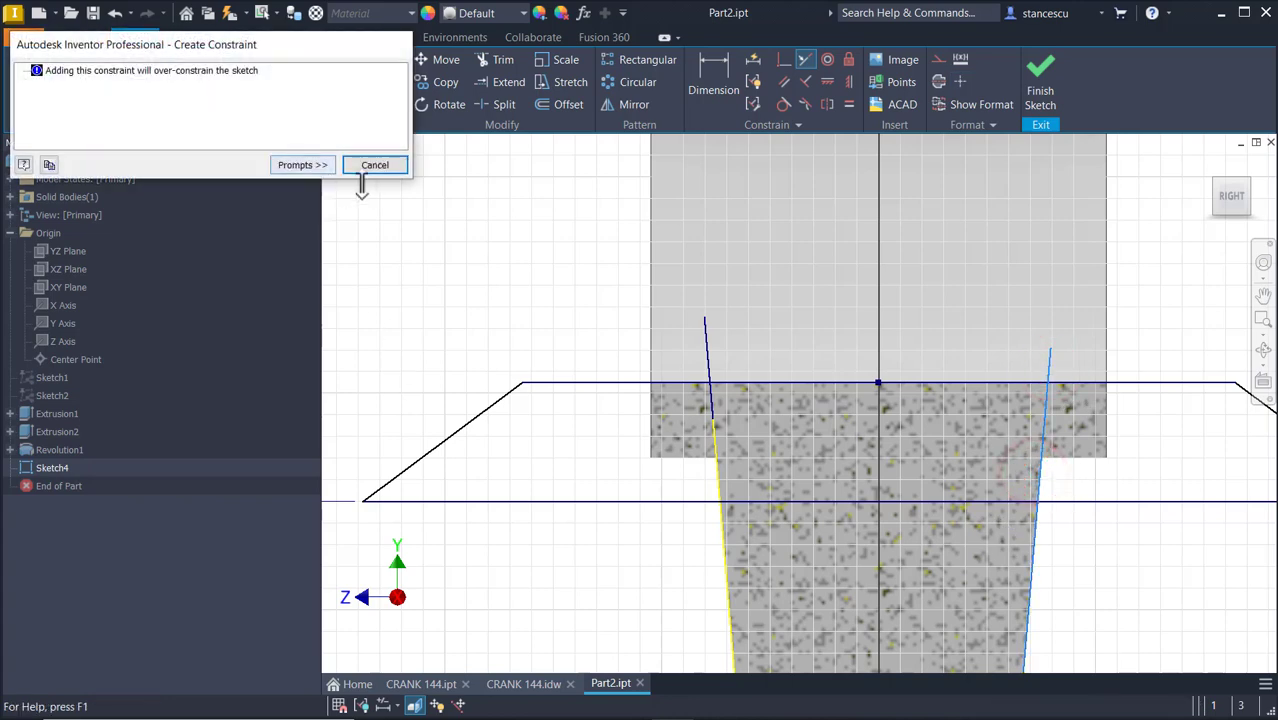
click(375, 165)
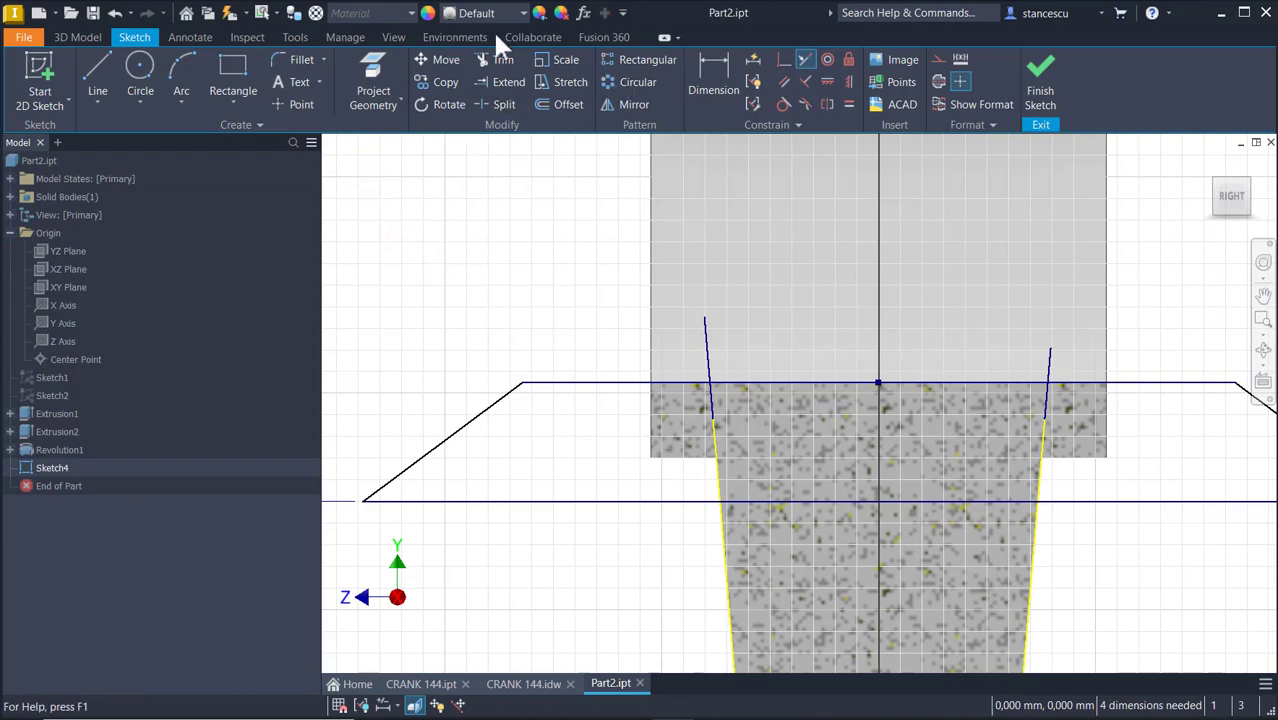
Trim the ends of both short slanted lines that extend above the trapezoid's upper horizontal line.
click(502, 63)
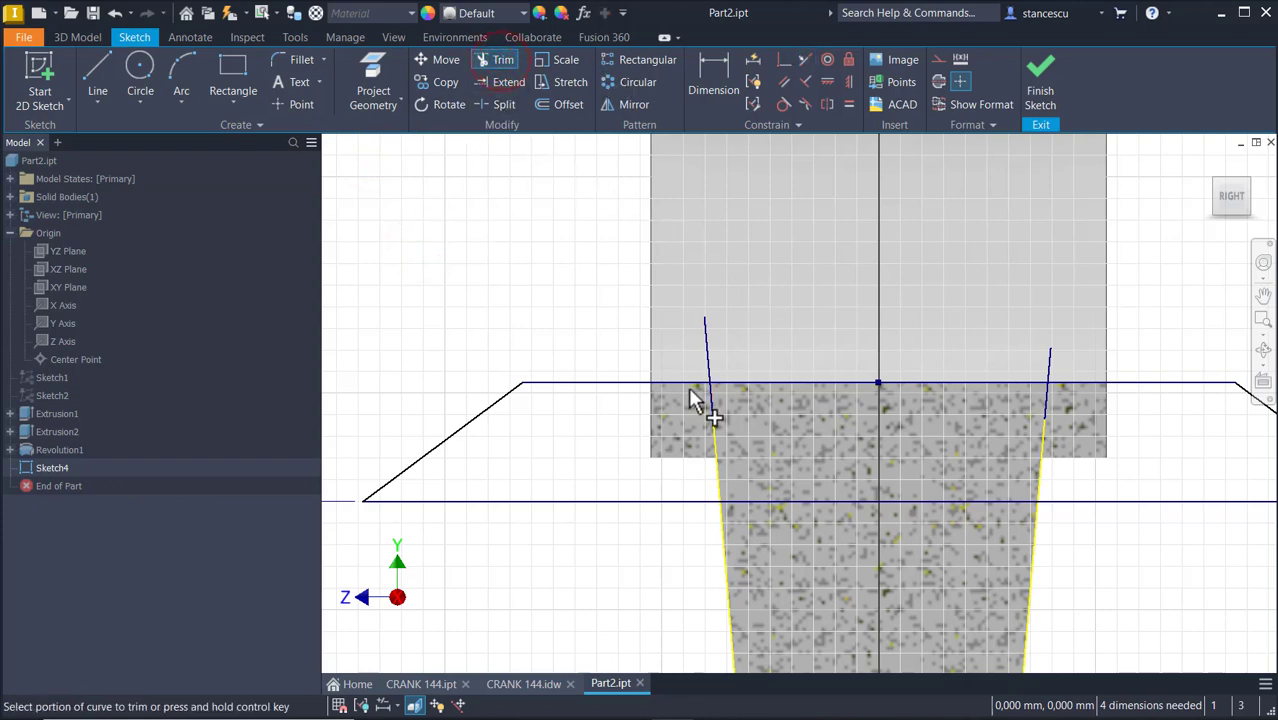
click(705, 356)
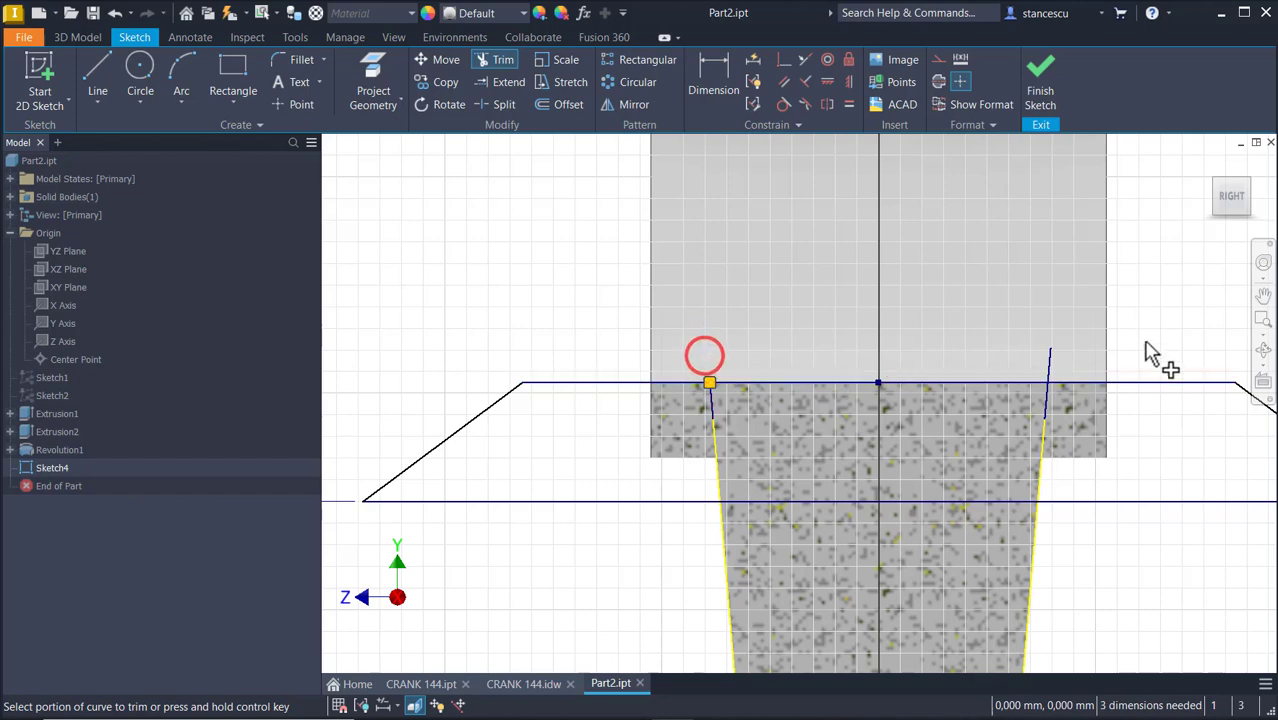
click(1049, 372)
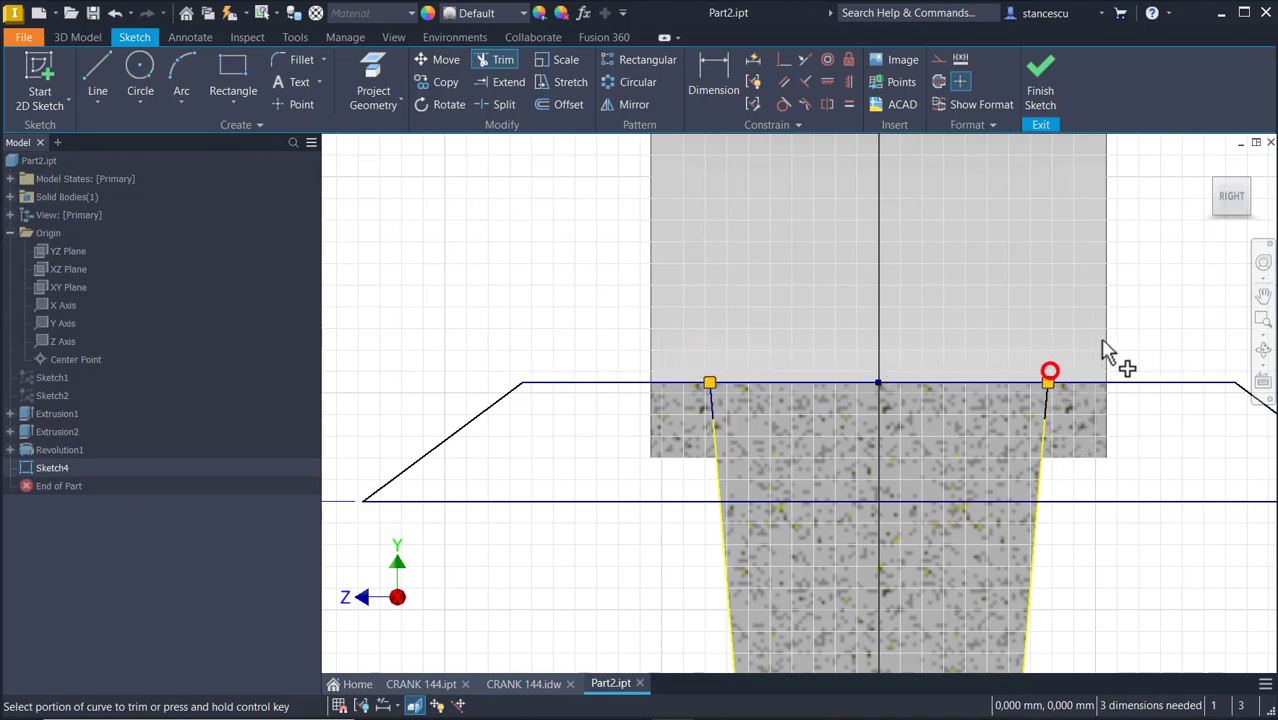
click(1155, 280)
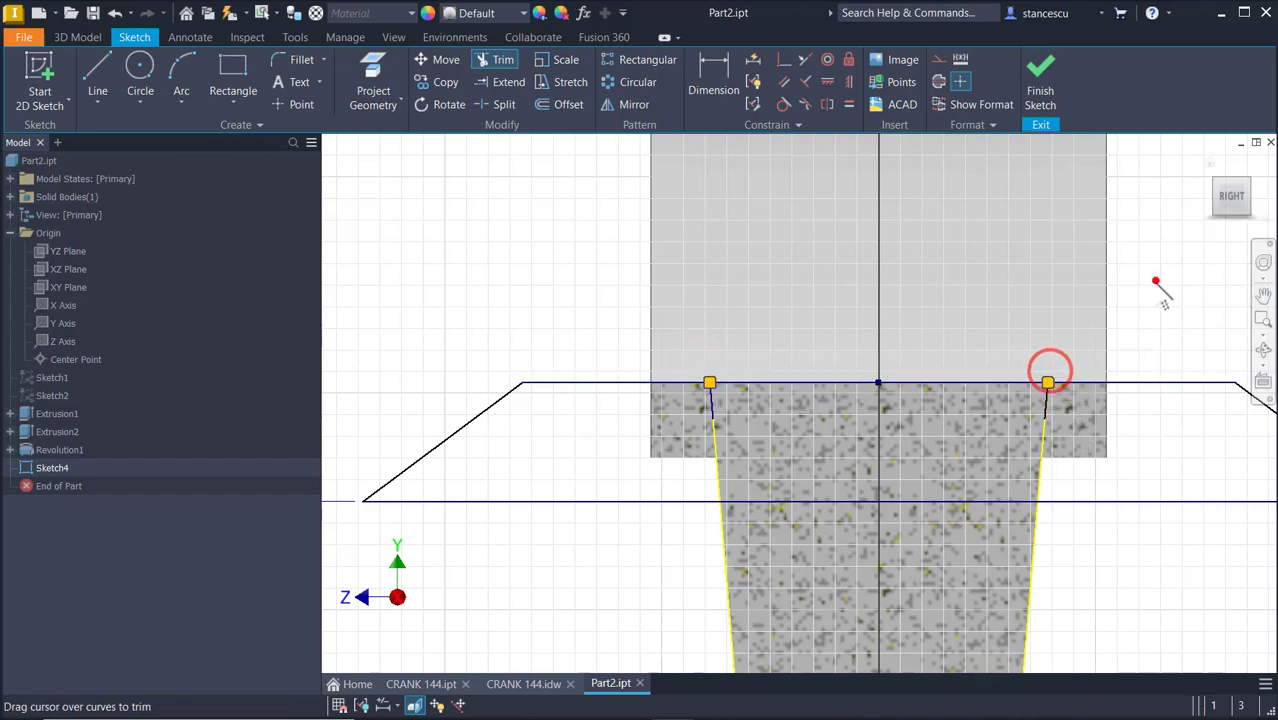
Make the trapezoid's upper left corner coincident with the upper endpoint of the short left slanted line.
click(784, 58)
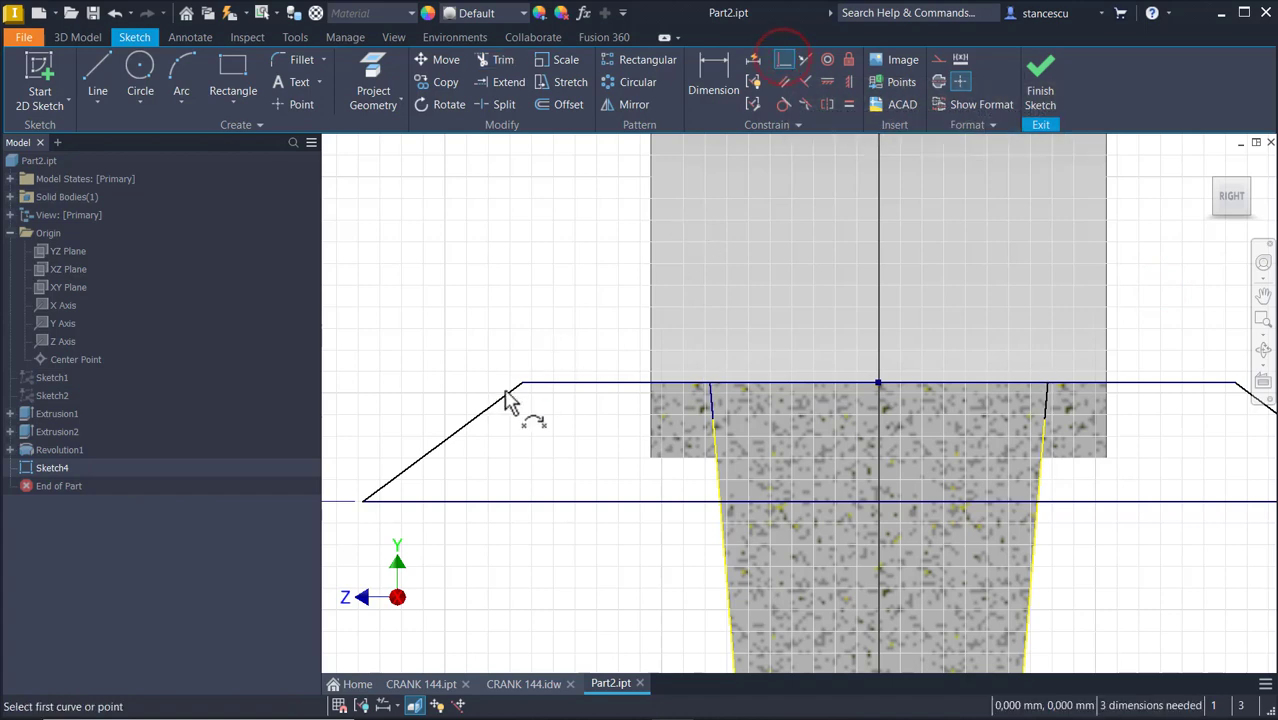
click(521, 383)
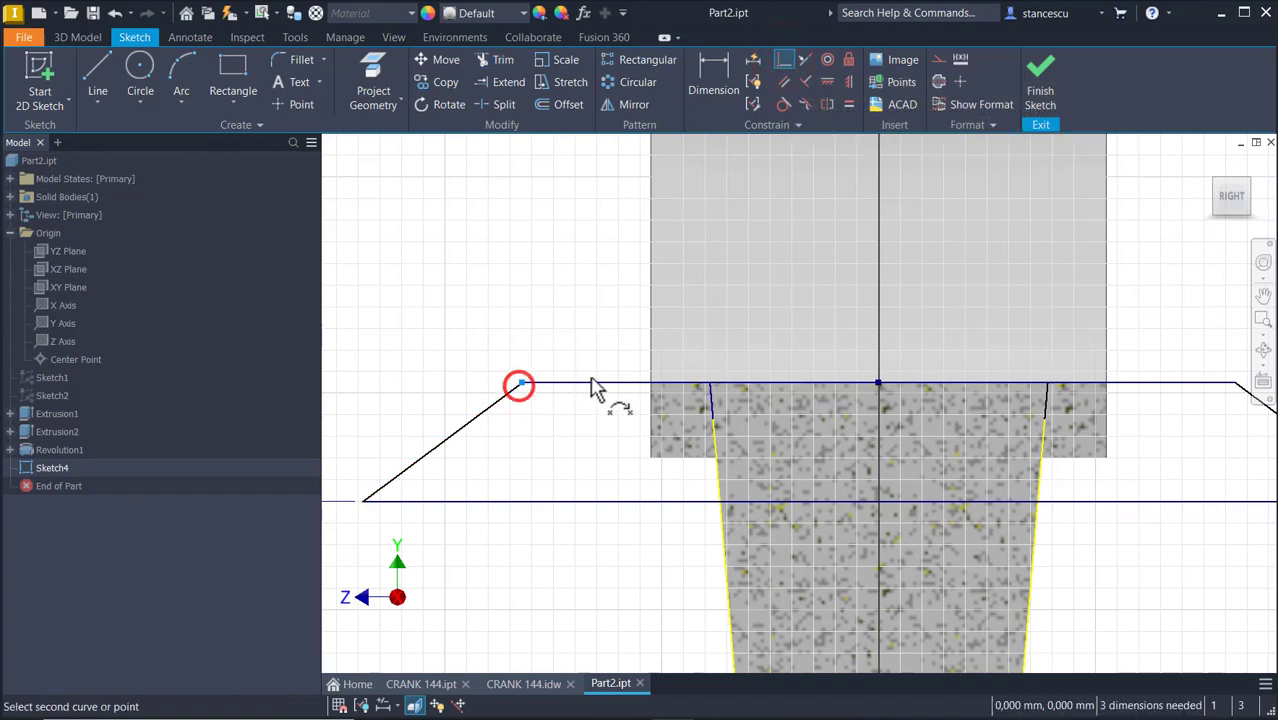
click(709, 384)
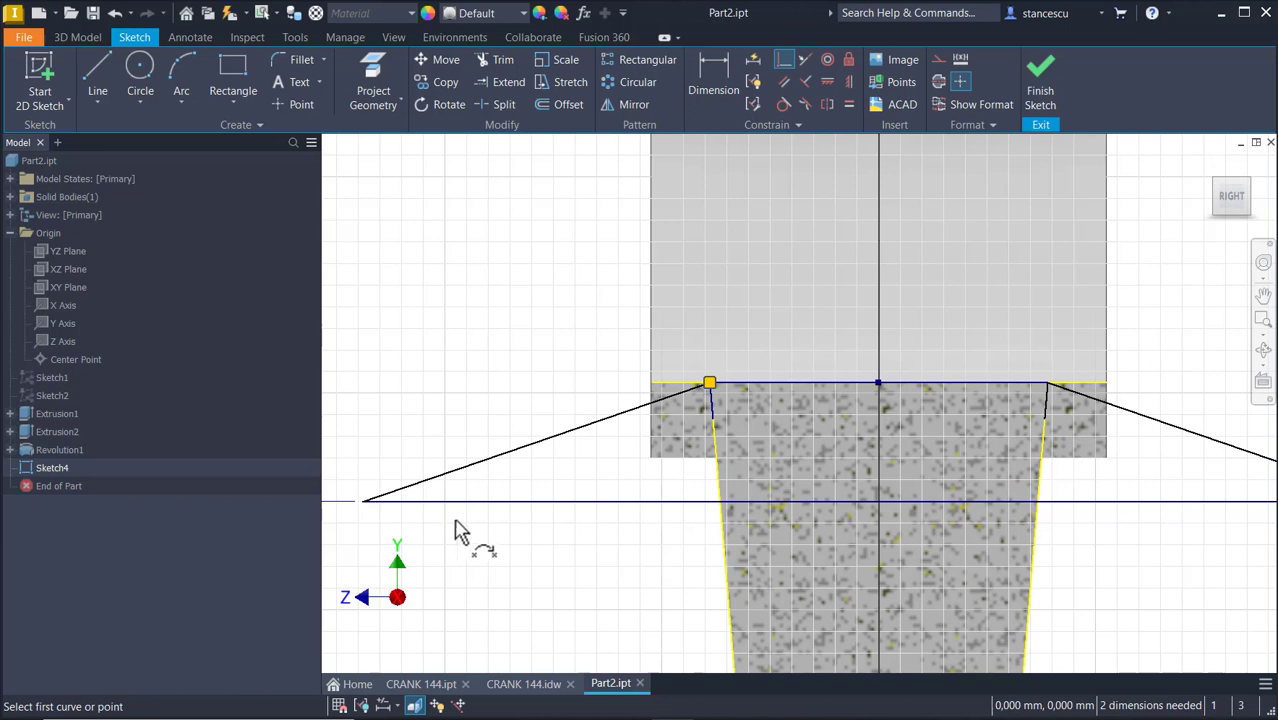
key(Escape)
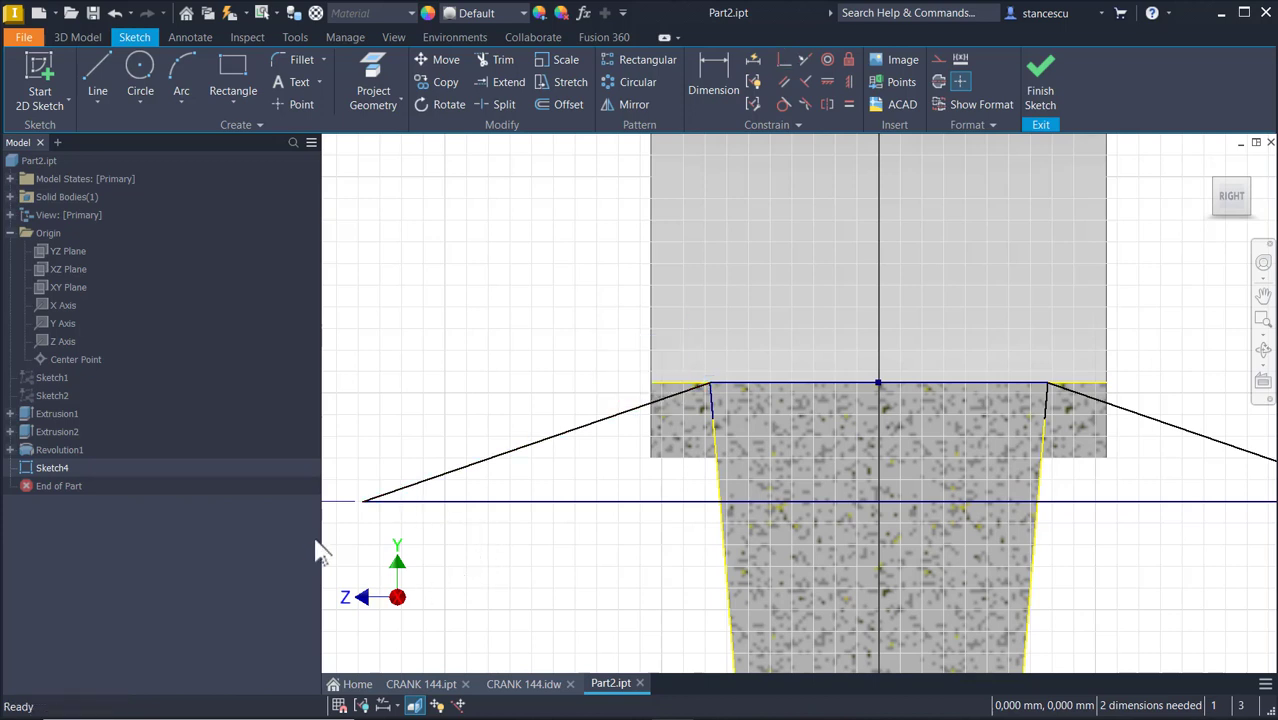
Pull the trapezoid's lower left corner inward and make its left side collinear with the projected left edge of the shank.
drag(379, 505, 740, 500)
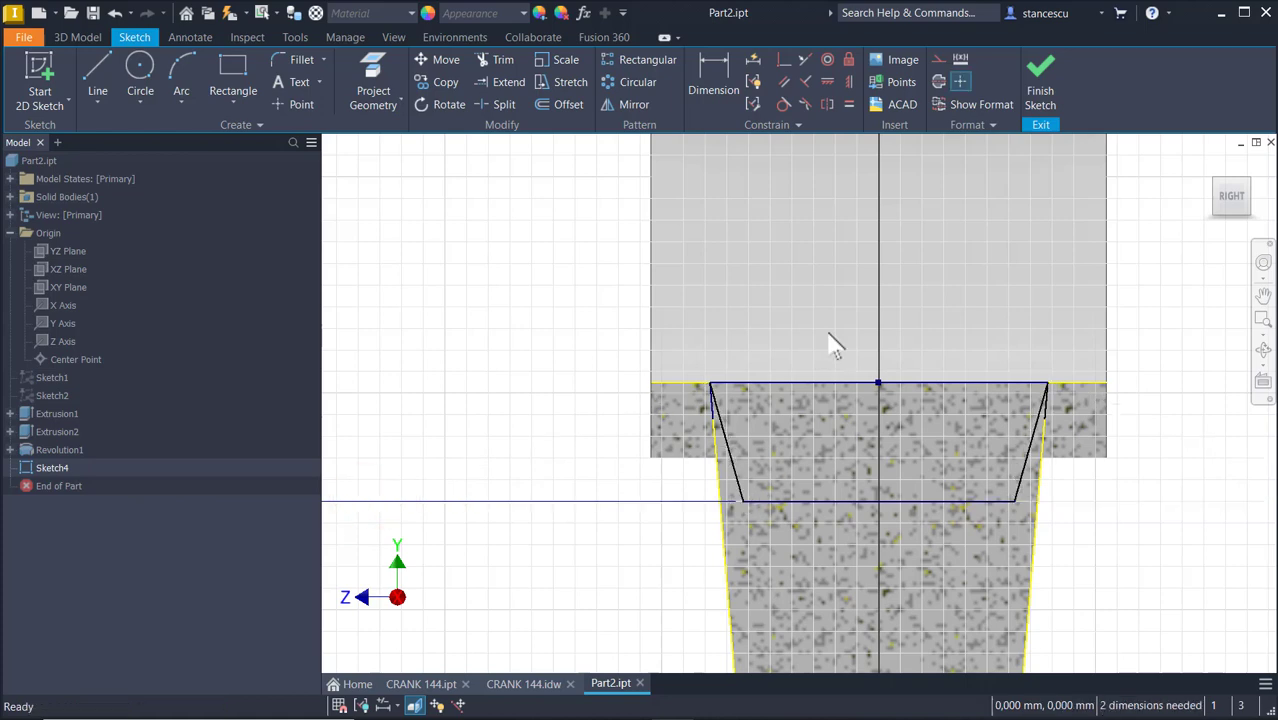
click(807, 57)
click(733, 466)
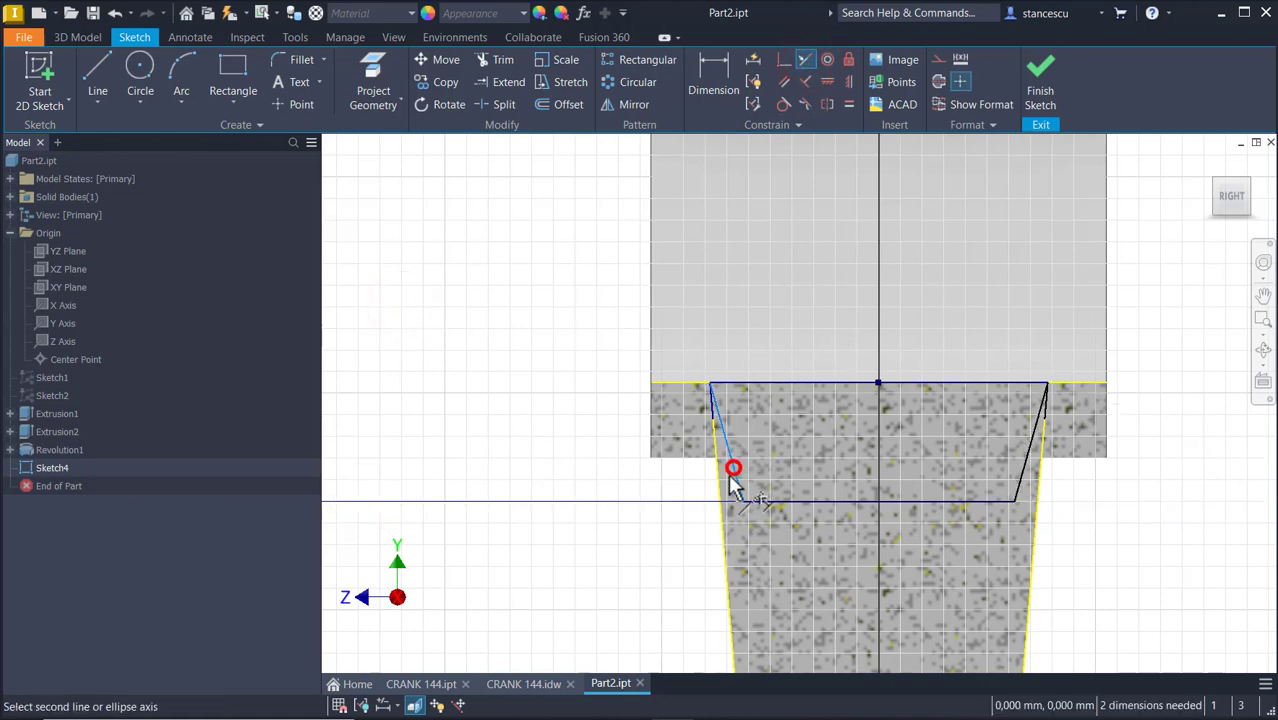
click(722, 477)
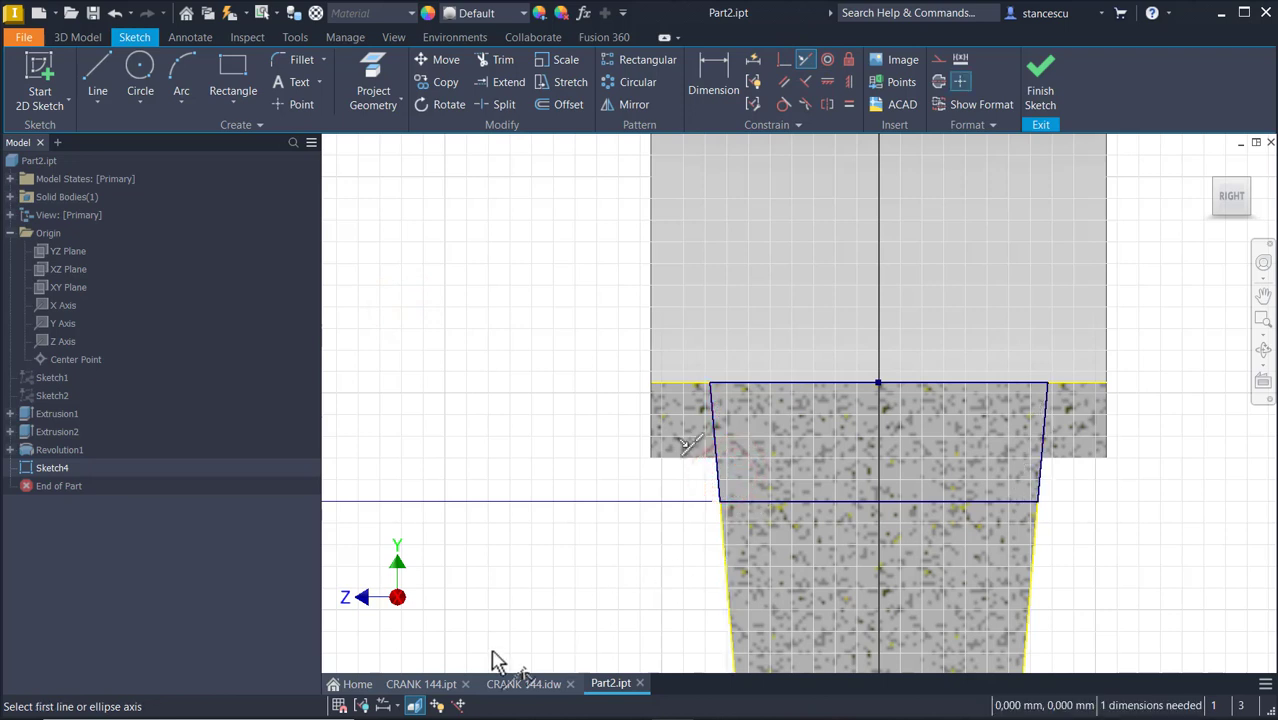
key(Escape)
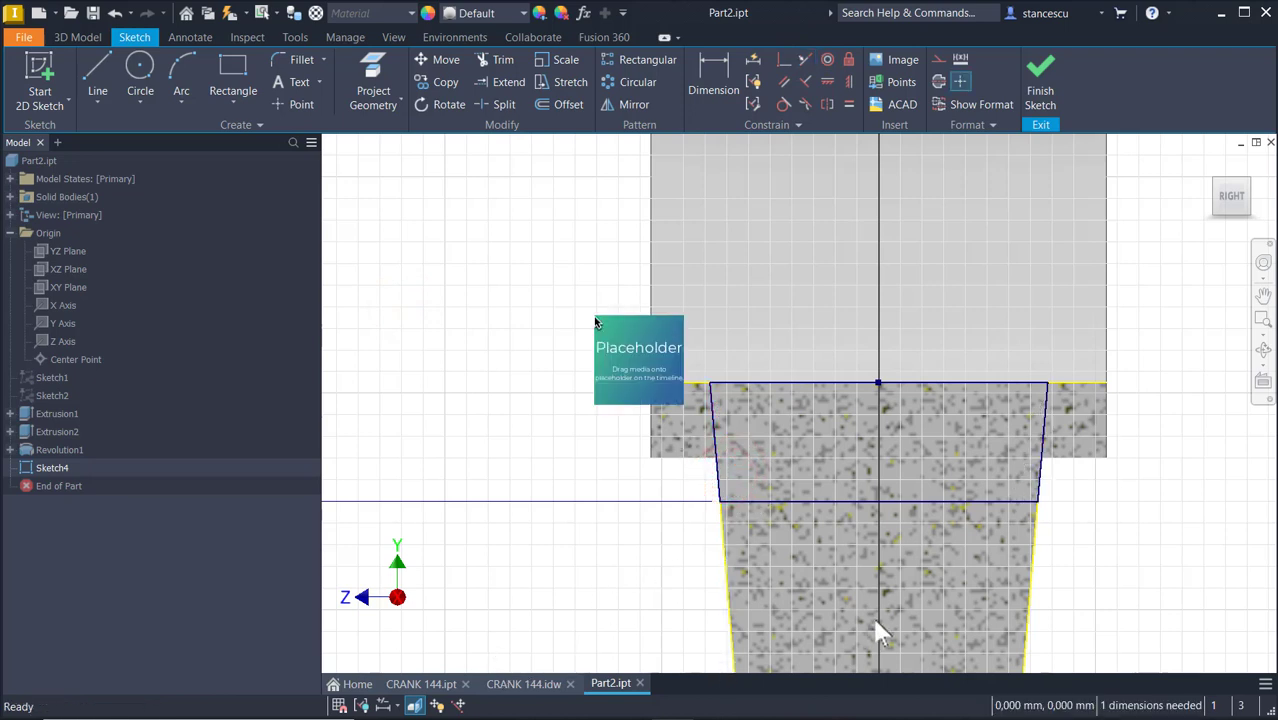
Convert the two projected shank edges and the projected horizontal edge to construction geometry.
mouse_move(1098, 553)
mouse_down()
mouse_move(702, 568)
mouse_move(579, 605)
mouse_up()
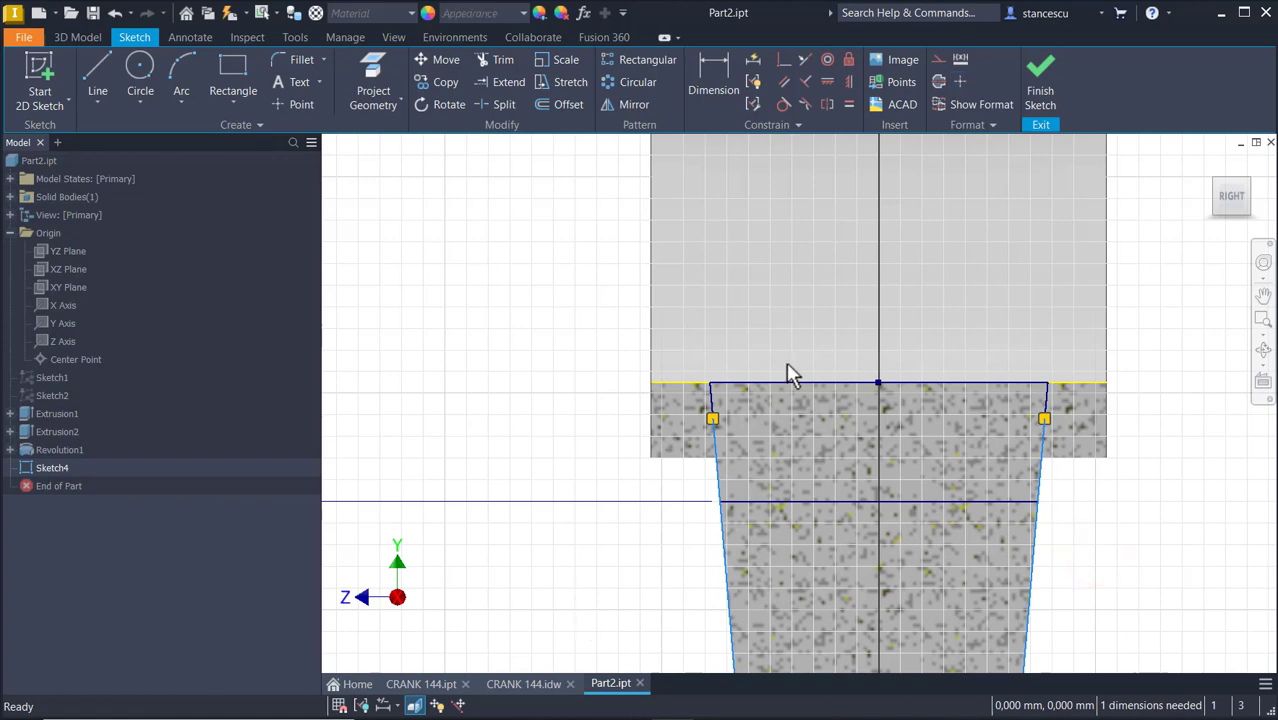
click(1062, 386)
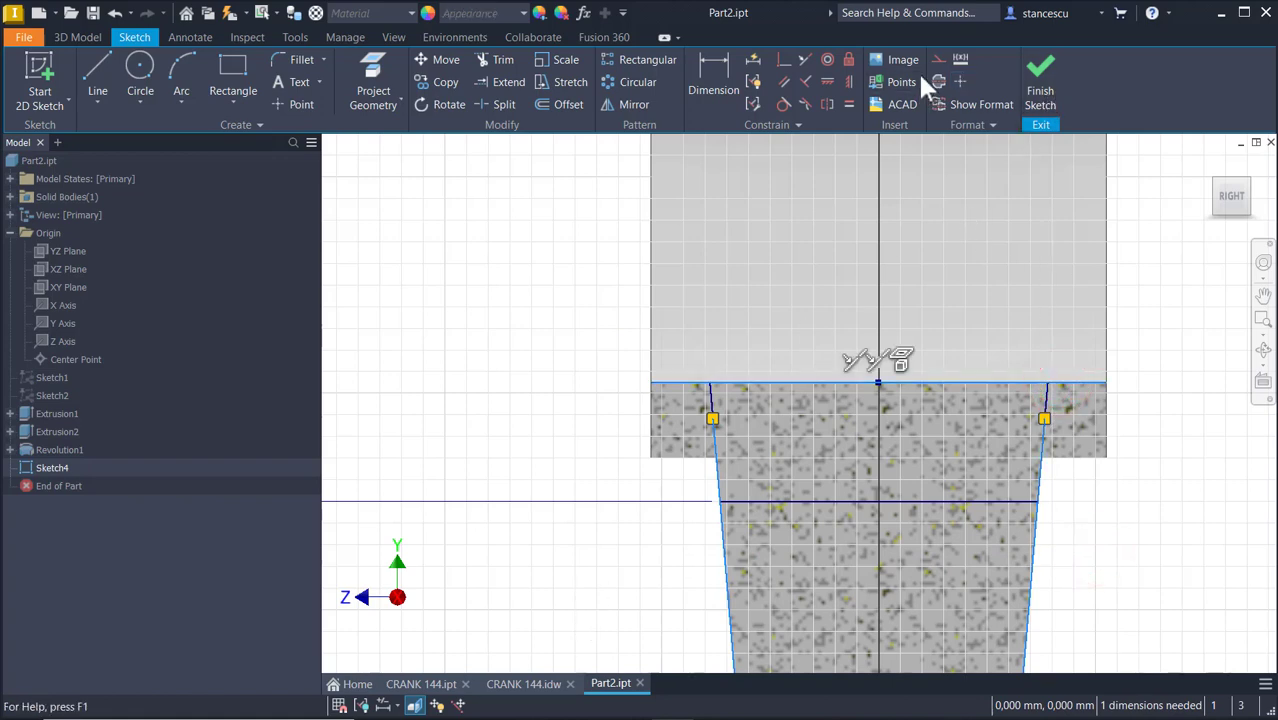
click(401, 278)
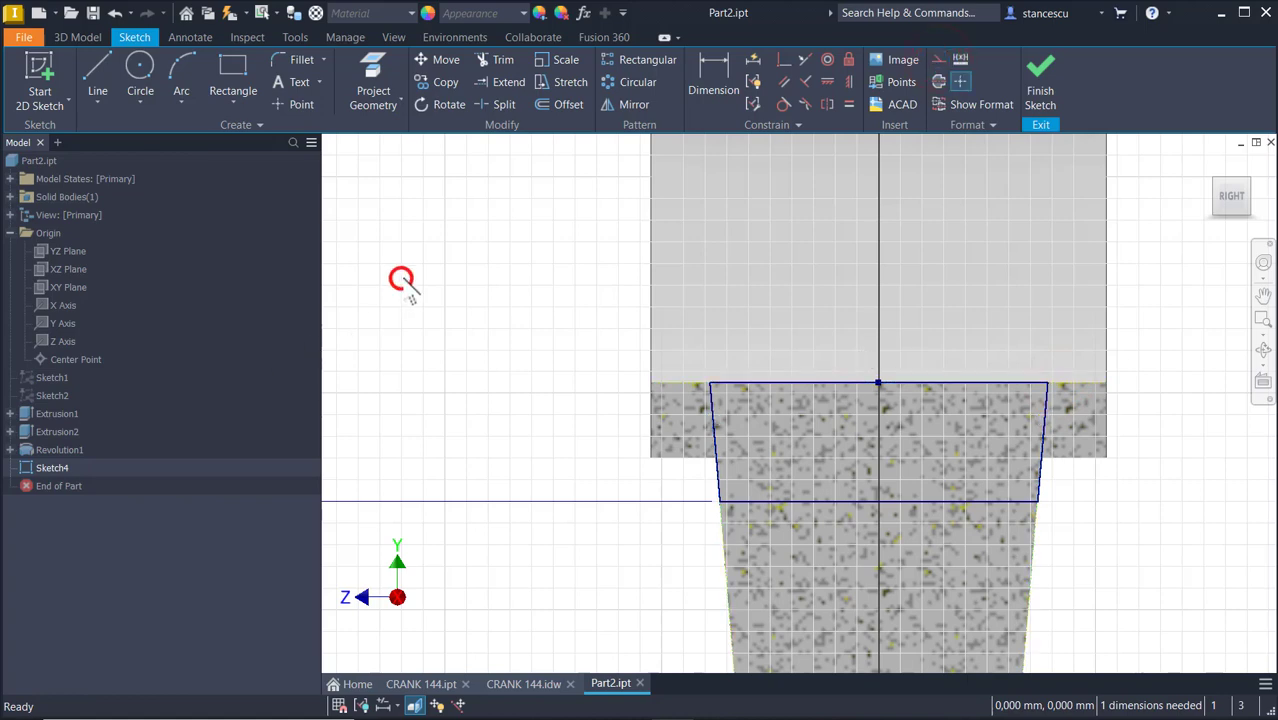
Move the 50 mm vertical dimension closer to the trapezoid profile.
scroll(465, 300, up, 5)
middle_drag(468, 304, 761, 412)
click(467, 422)
click(554, 414)
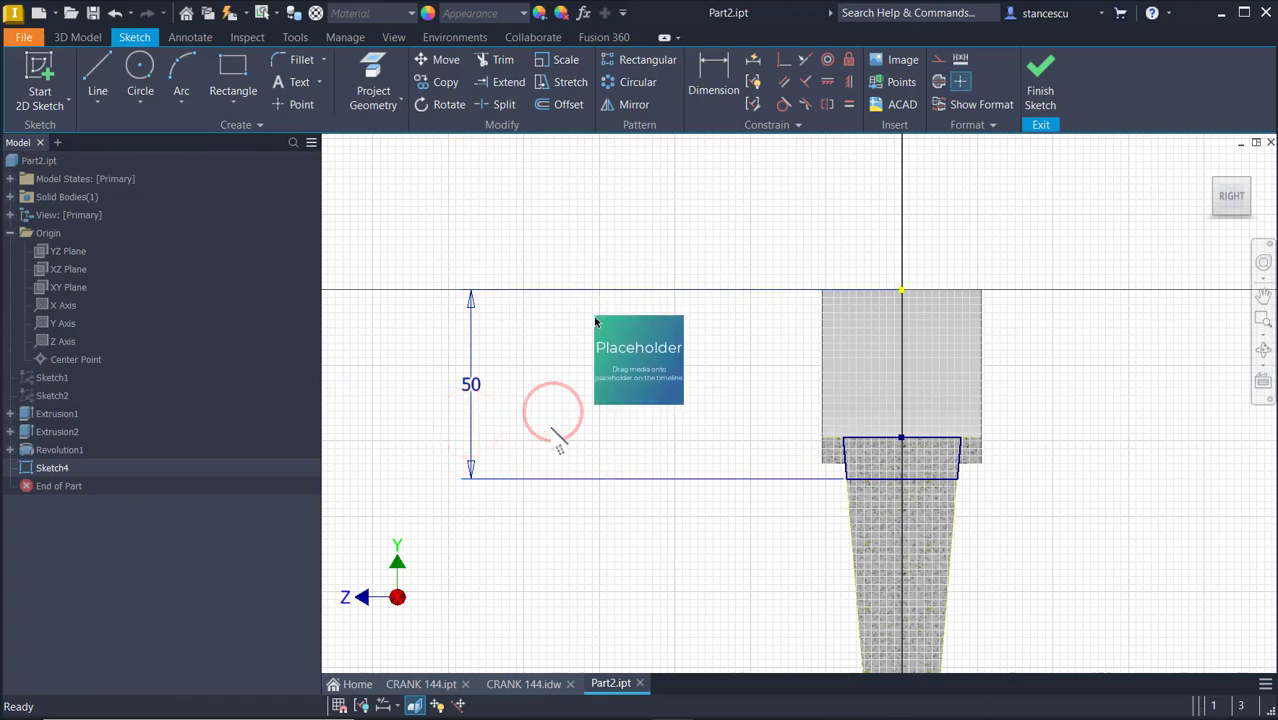
click(467, 427)
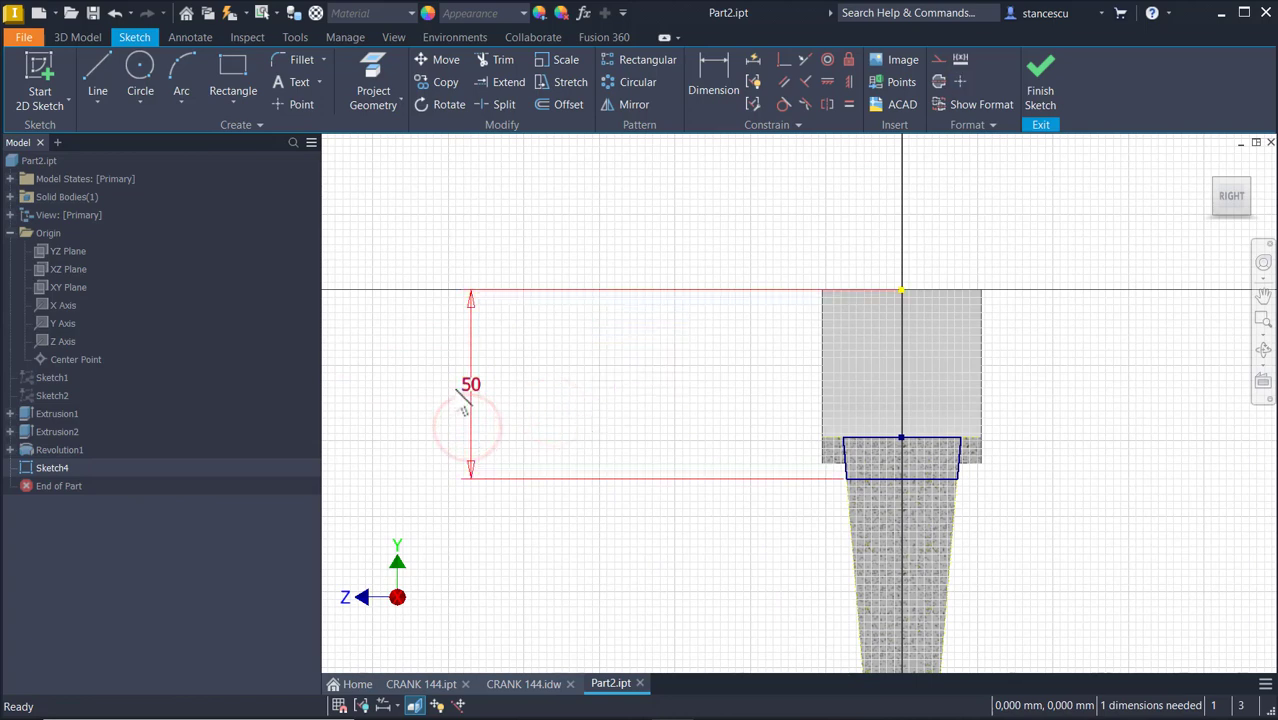
drag(470, 385, 765, 411)
click(772, 177)
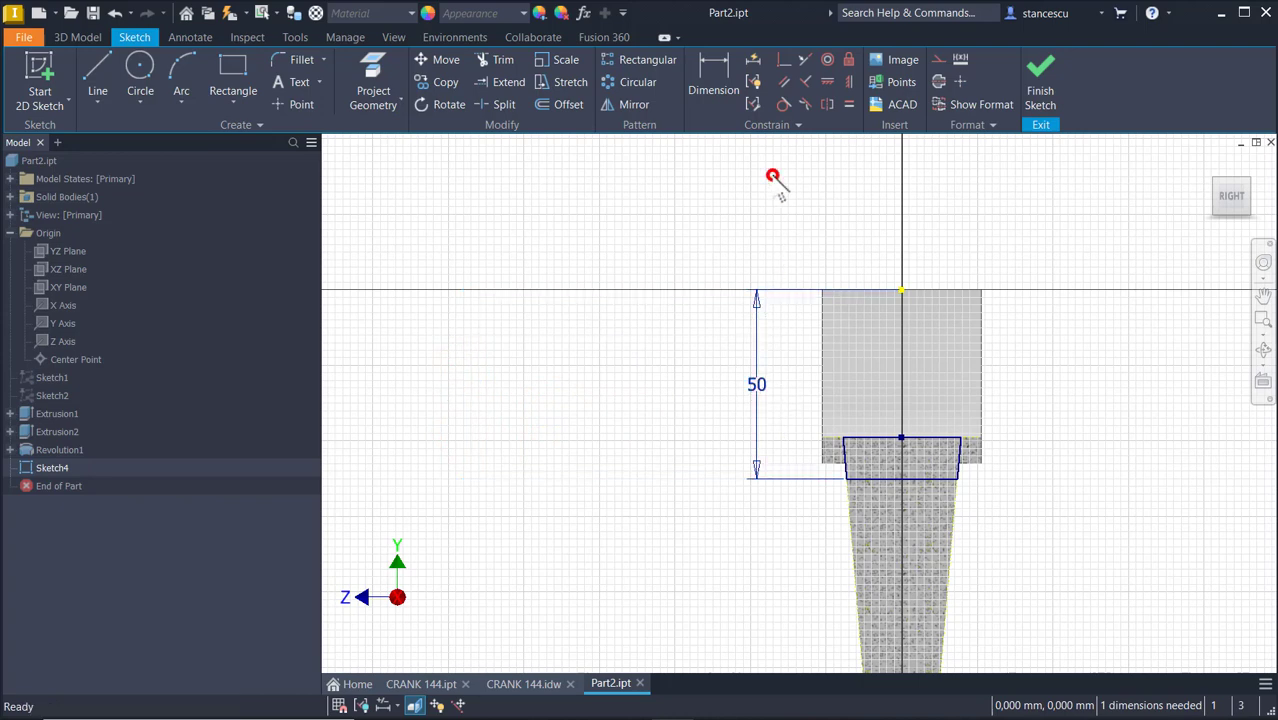
Finish the sketch and revolve the trapezoid profile 180 degrees about the Z axis, symmetric direction, joined to the body.
click(1041, 75)
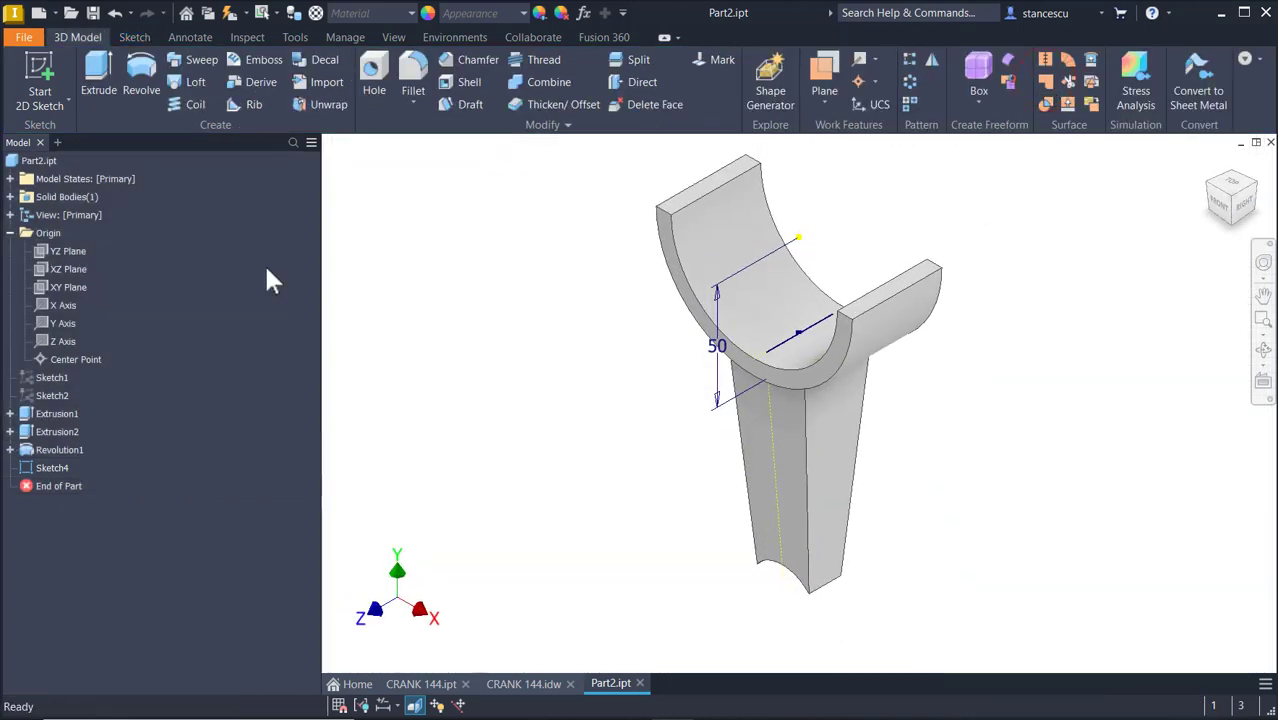
click(143, 82)
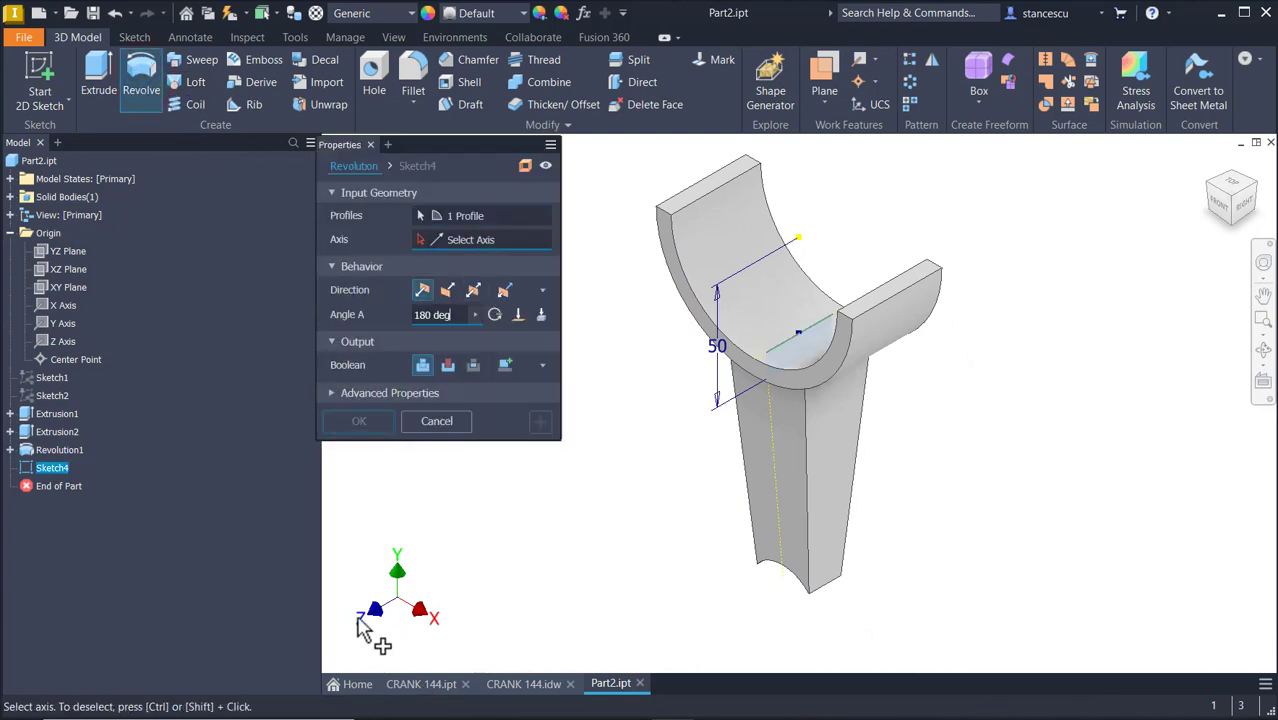
click(63, 342)
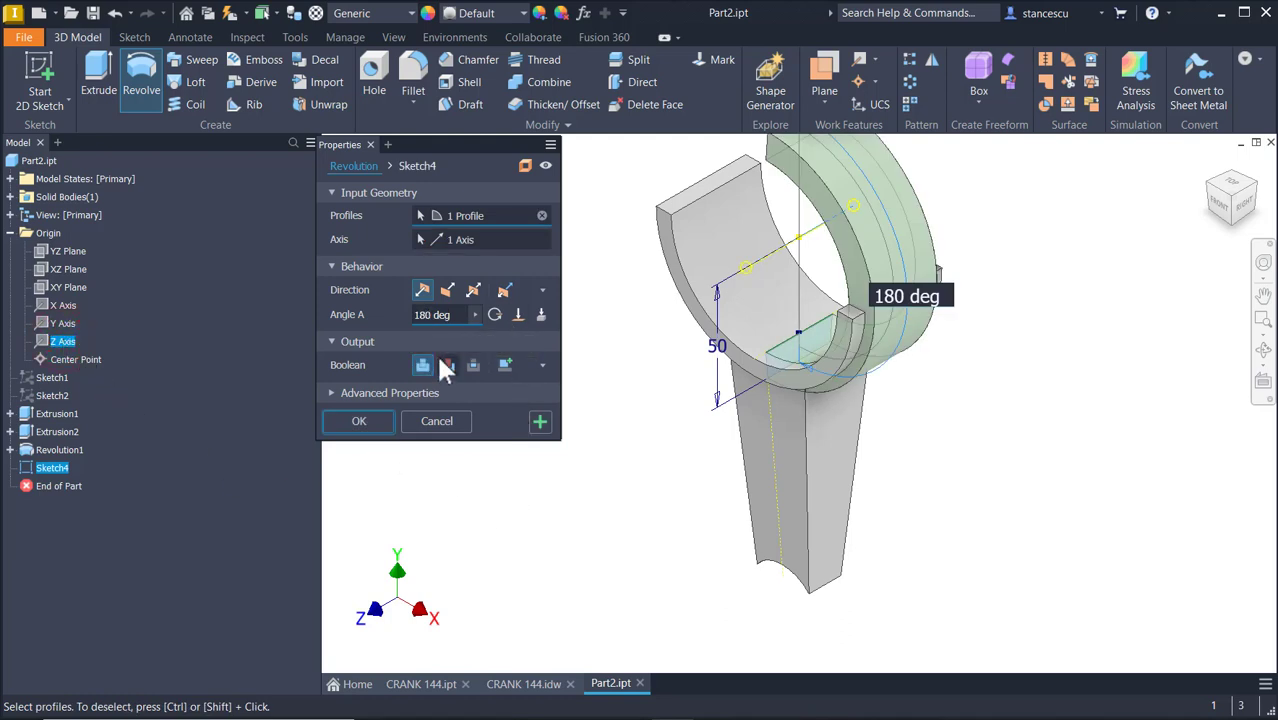
click(471, 291)
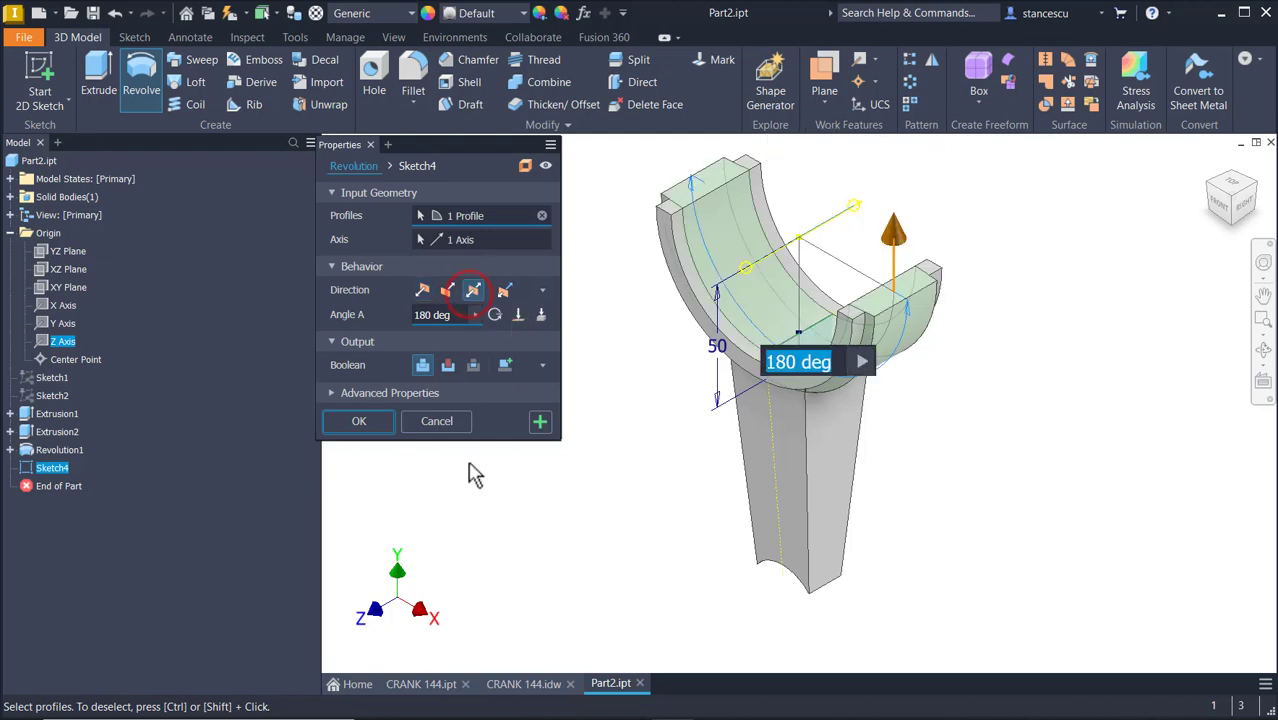
click(377, 421)
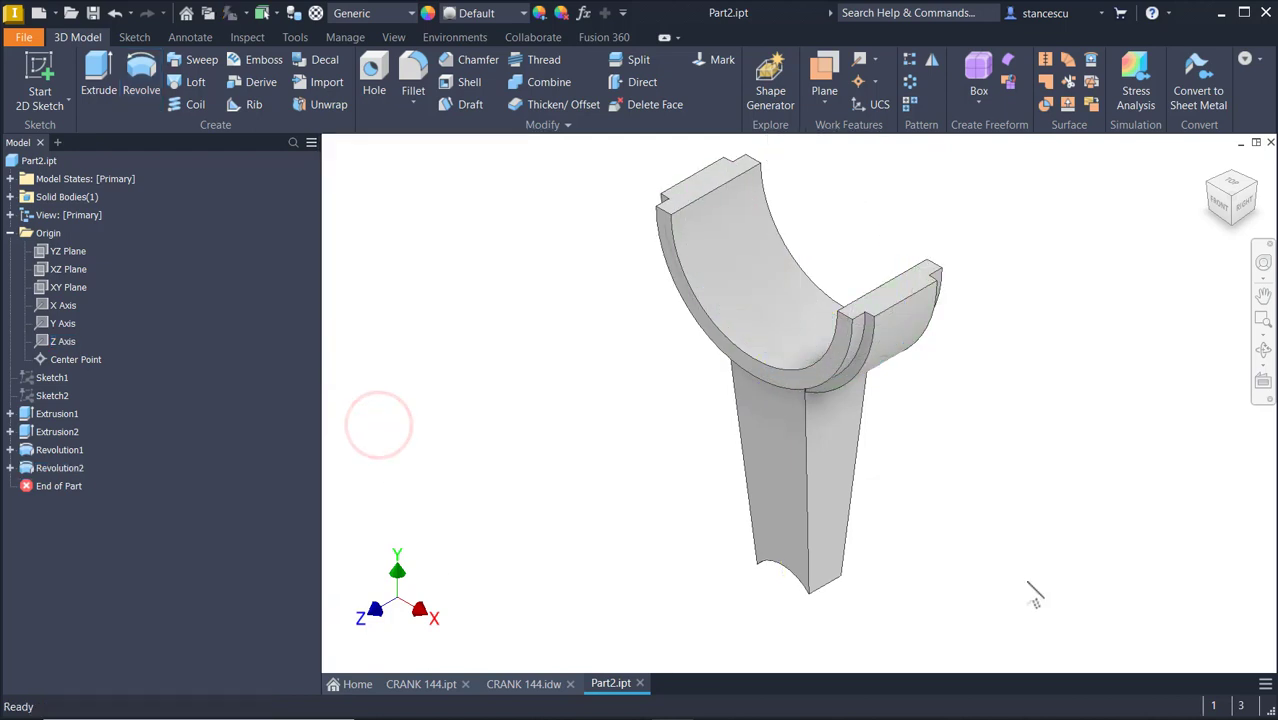
Inspect the revolved rim, examine the fillet radii at both shank ends in the CRANK 144.idw drawing, and return to Part2.ipt.
key(F6)
scroll(1035, 595, up, 5)
shift+middle_drag(1033, 442, 520, 580)
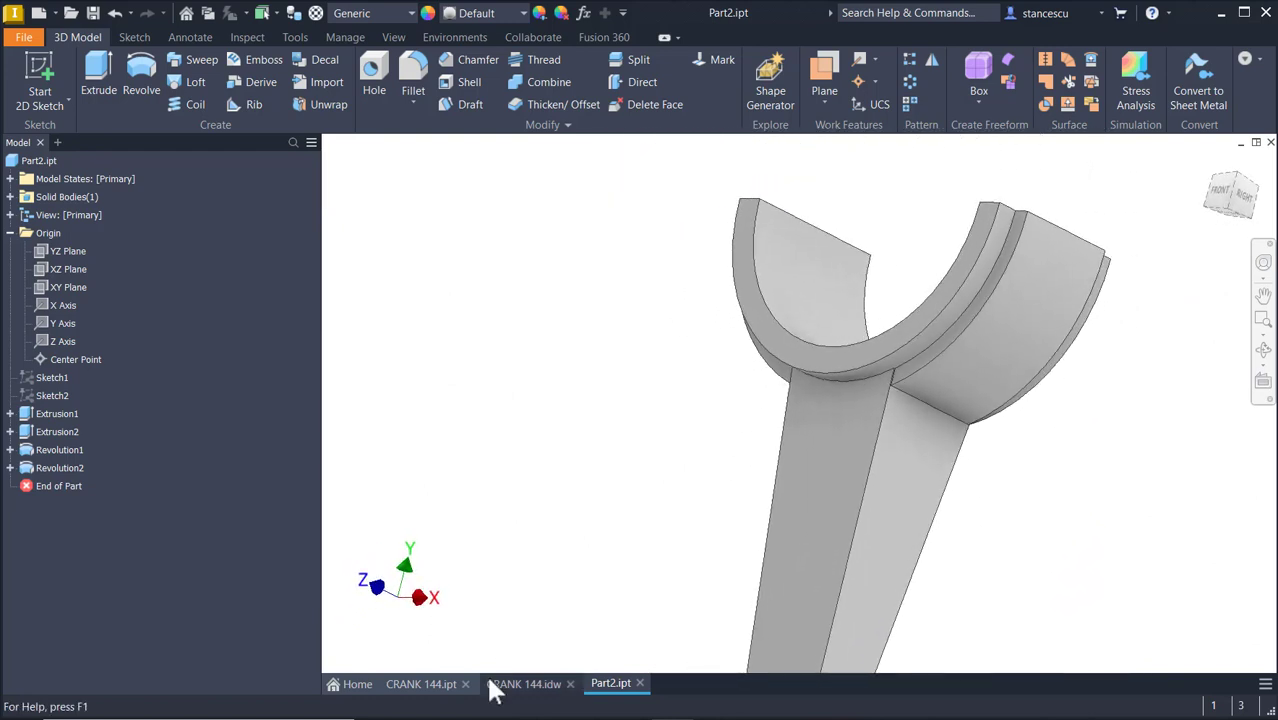
click(497, 684)
scroll(800, 370, down, 5)
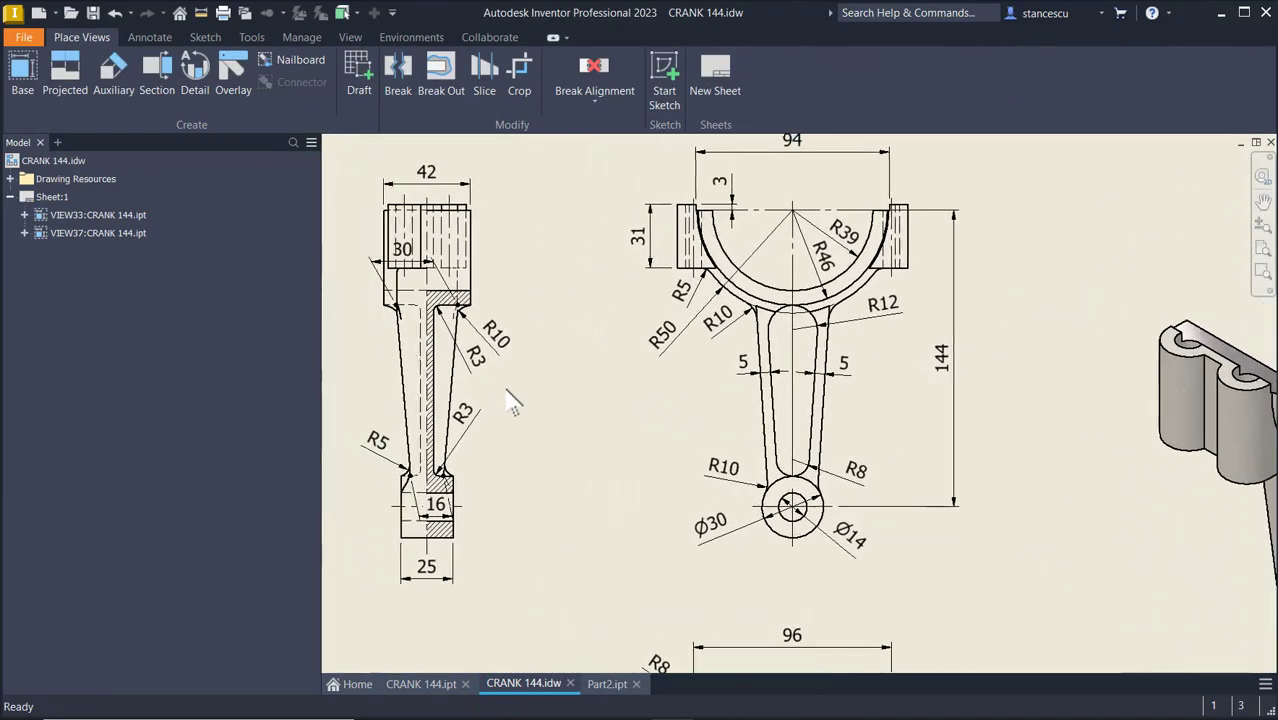
scroll(516, 374, down, 4)
scroll(533, 378, down, 2)
click(607, 312)
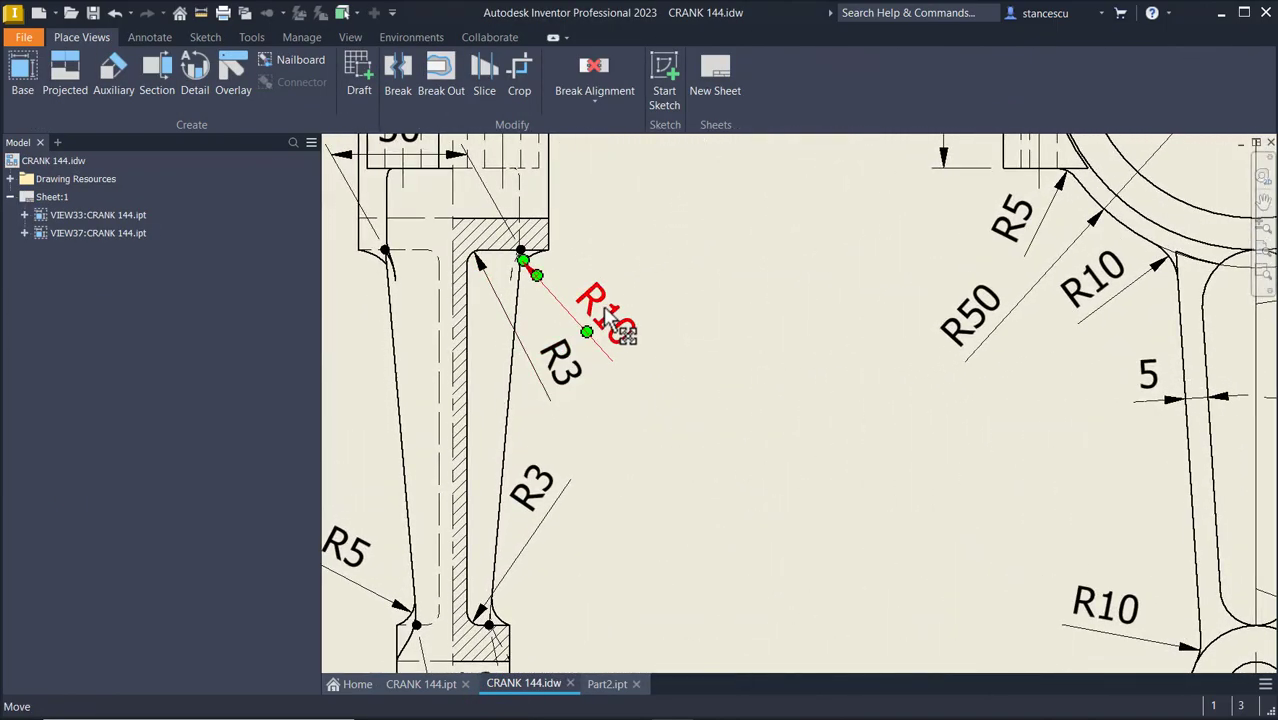
scroll(805, 295, up, 3)
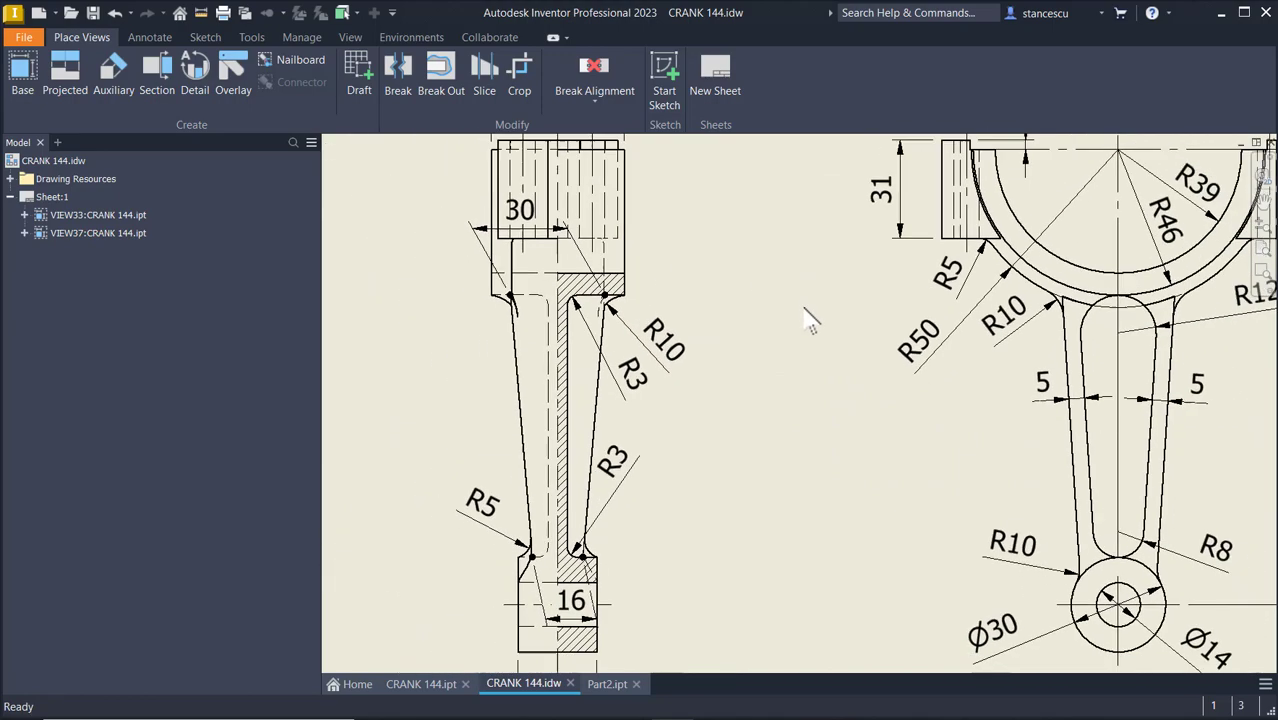
scroll(795, 470, up, 1)
middle_drag(742, 668, 742, 586)
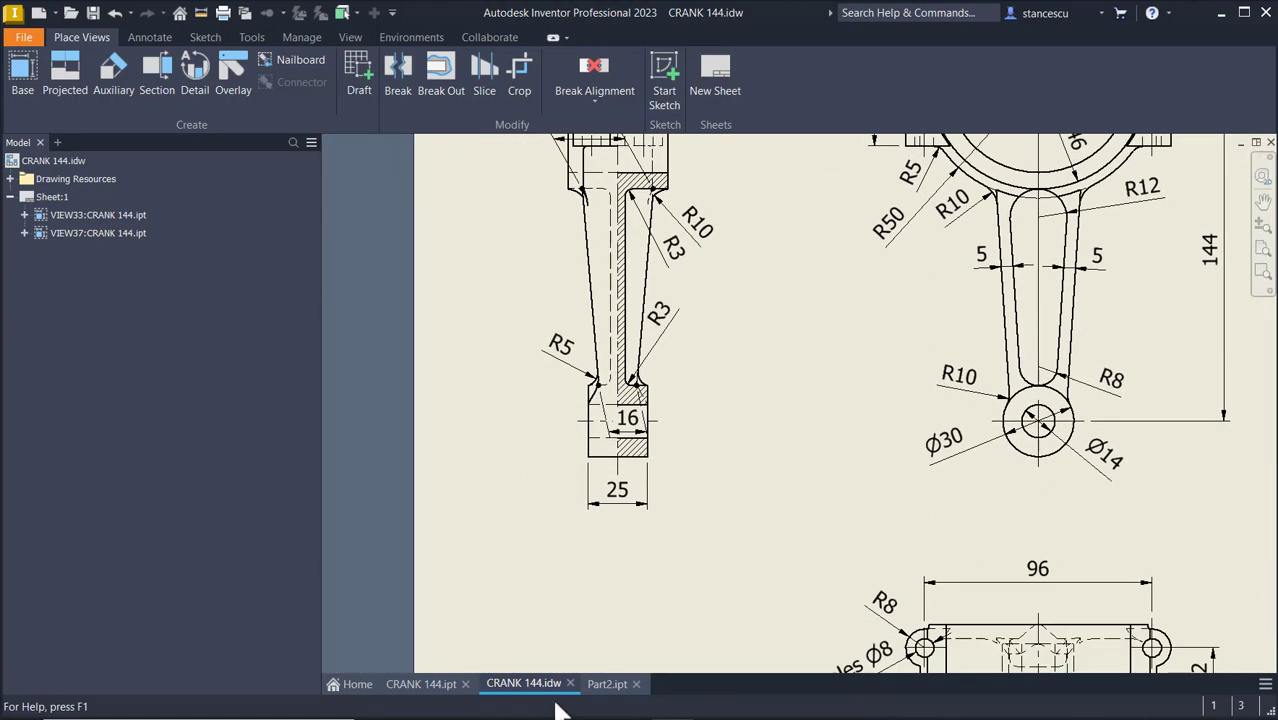
click(605, 684)
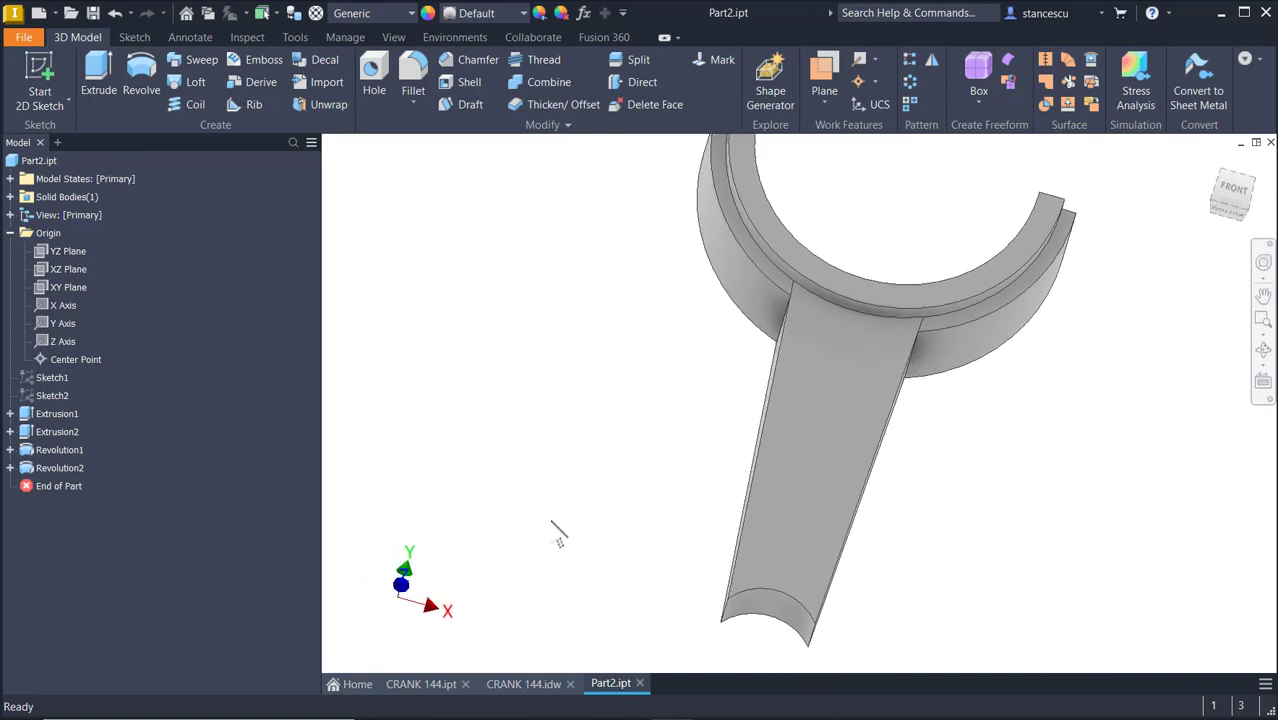
Examine the dimensions of the round boss at the shank's lower end in the CRANK 144.idw drawing and return to Part2.ipt.
click(527, 687)
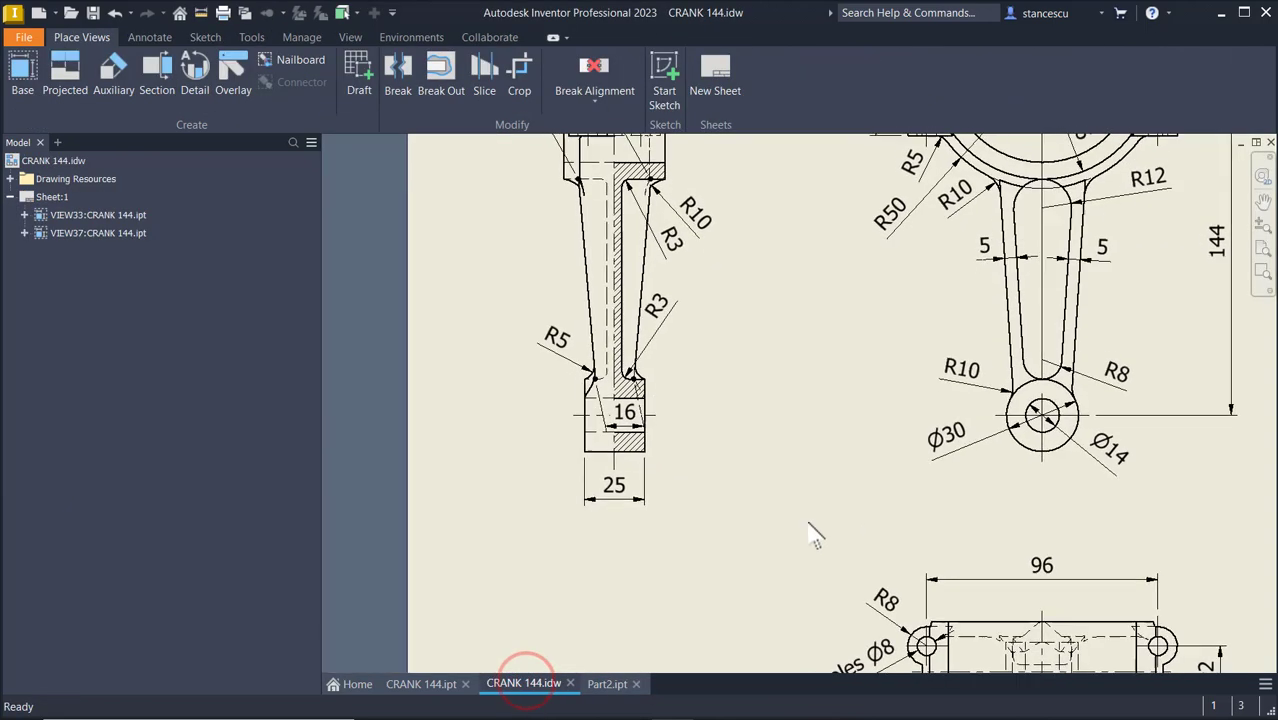
middle_drag(765, 559, 754, 424)
scroll(957, 534, down, 2)
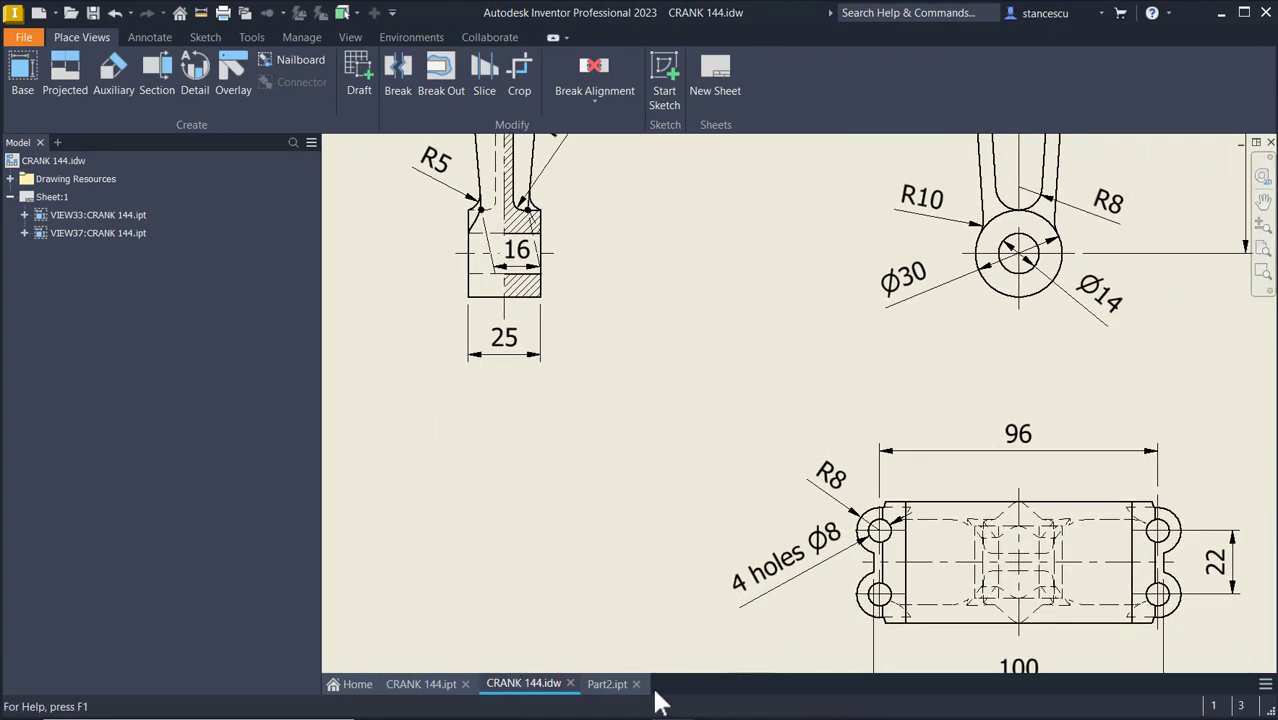
click(607, 684)
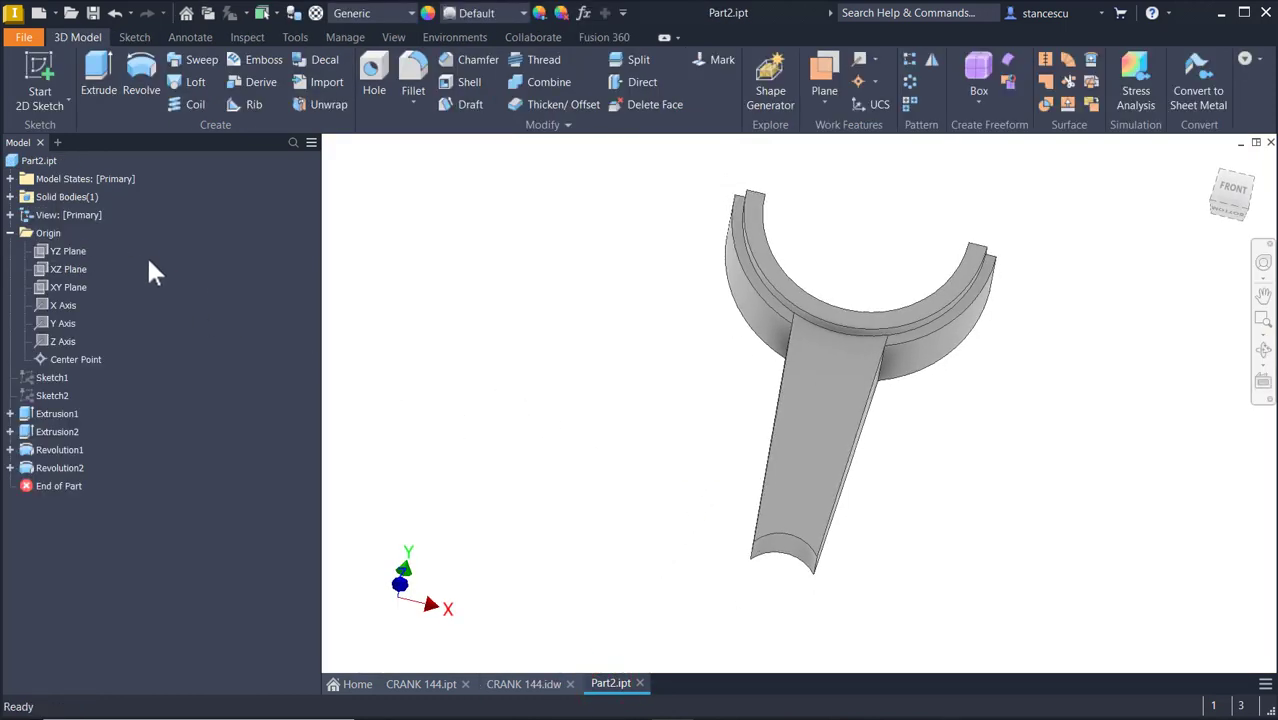
Start a sketch on the XY plane and project the concave arc edge at the shank's lower end.
click(60, 287)
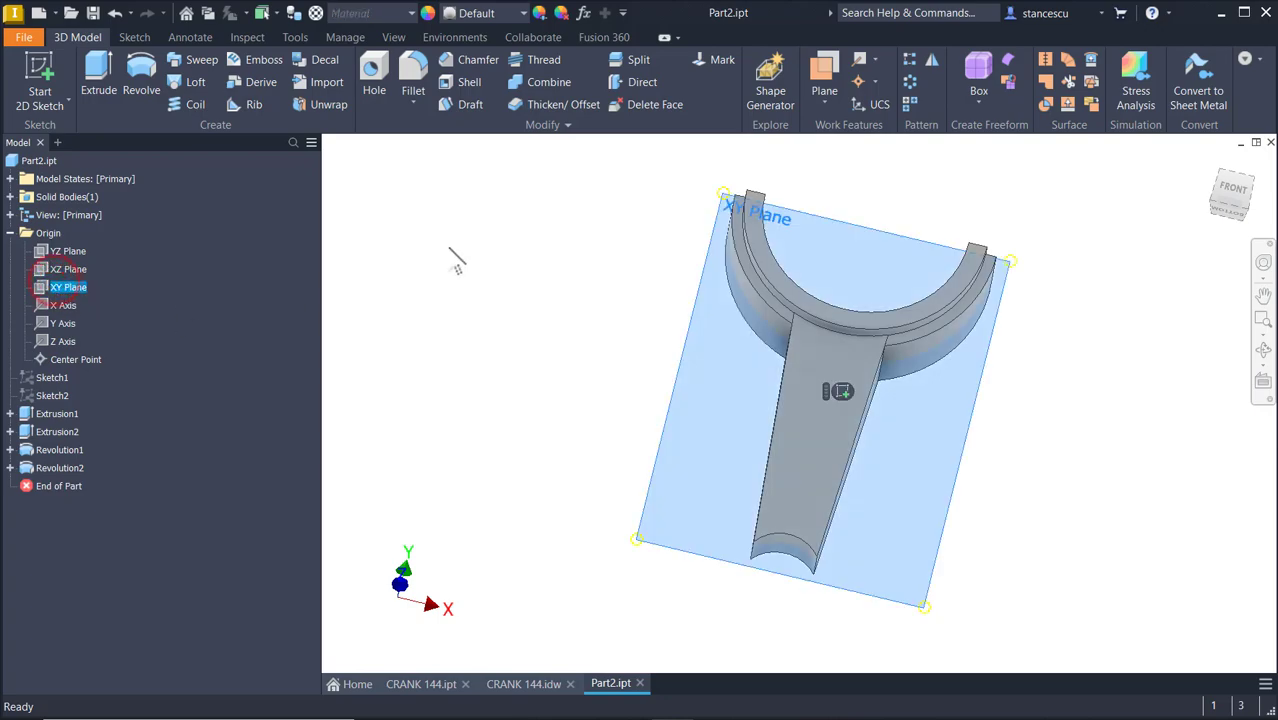
click(843, 391)
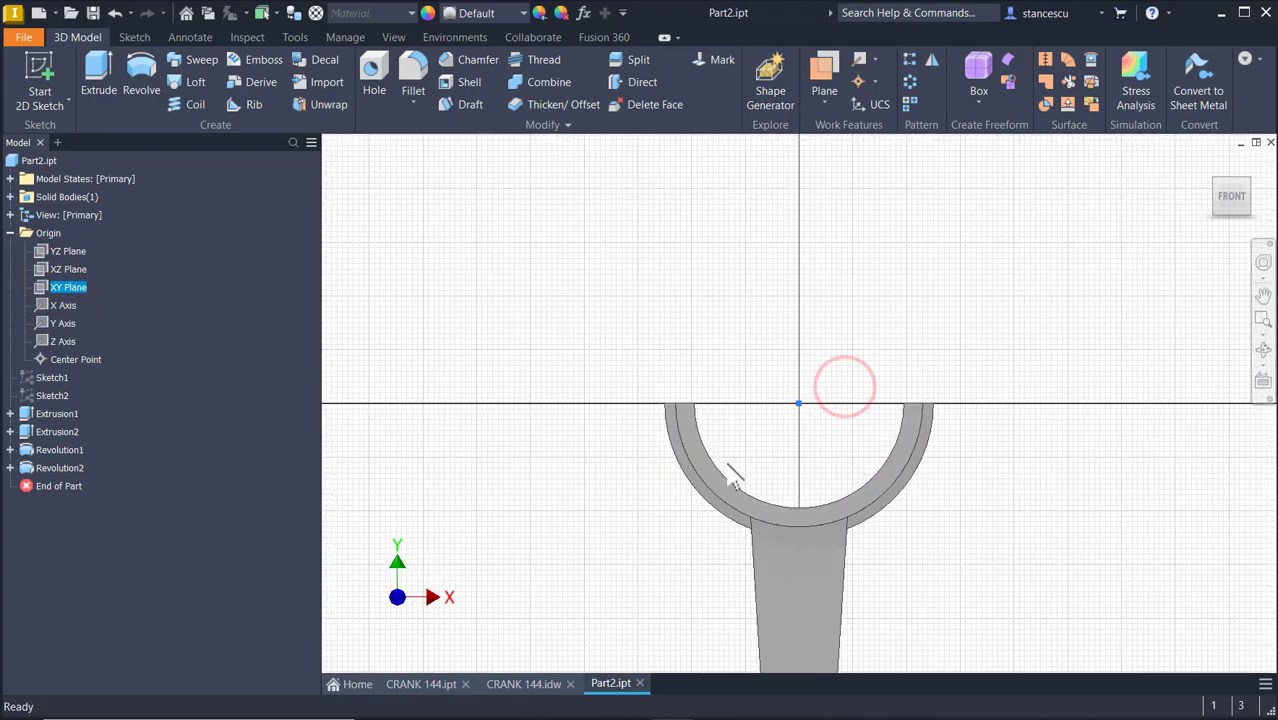
middle_drag(744, 393, 744, 153)
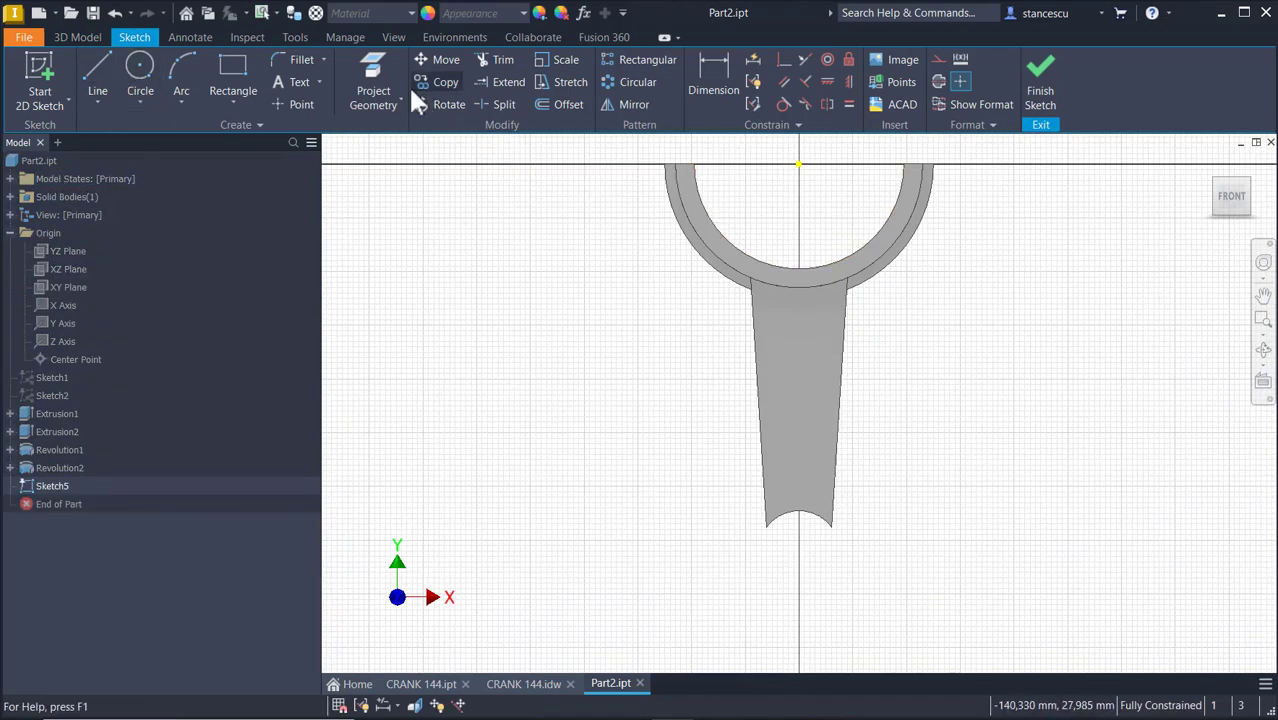
click(374, 78)
click(797, 517)
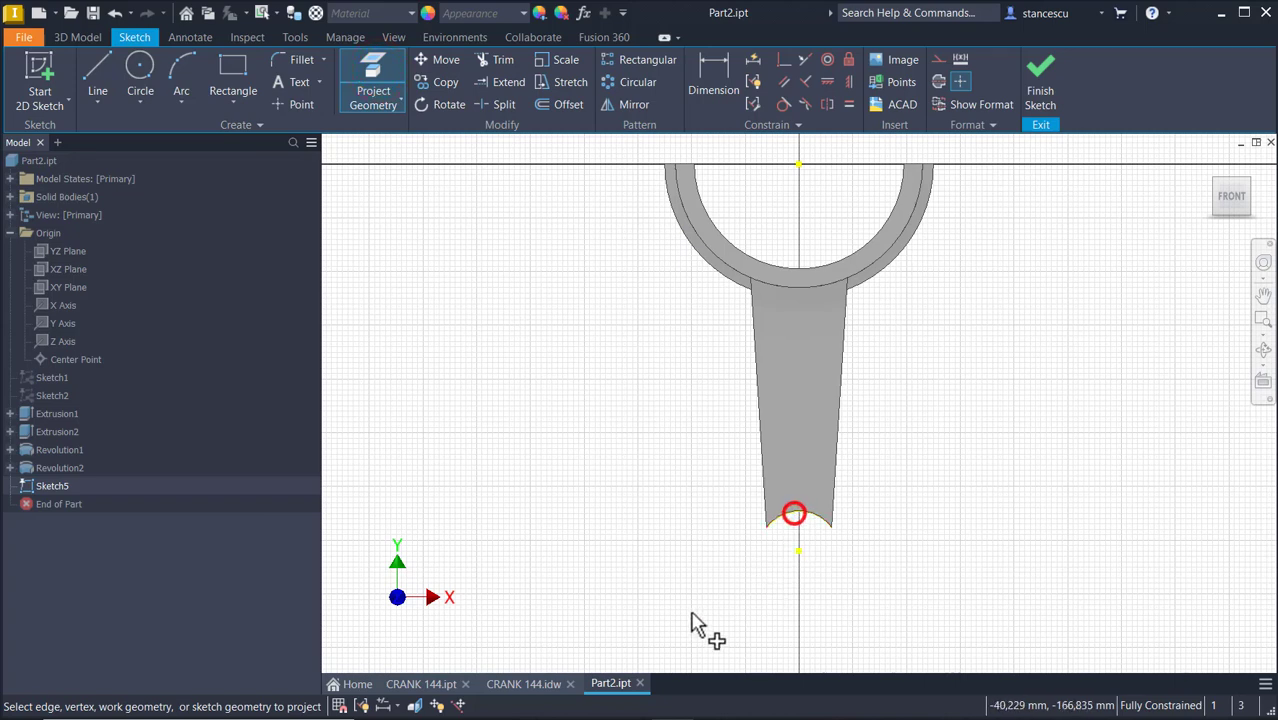
Draw a circle centred on the projected arc's centre point and passing through that arc.
click(139, 67)
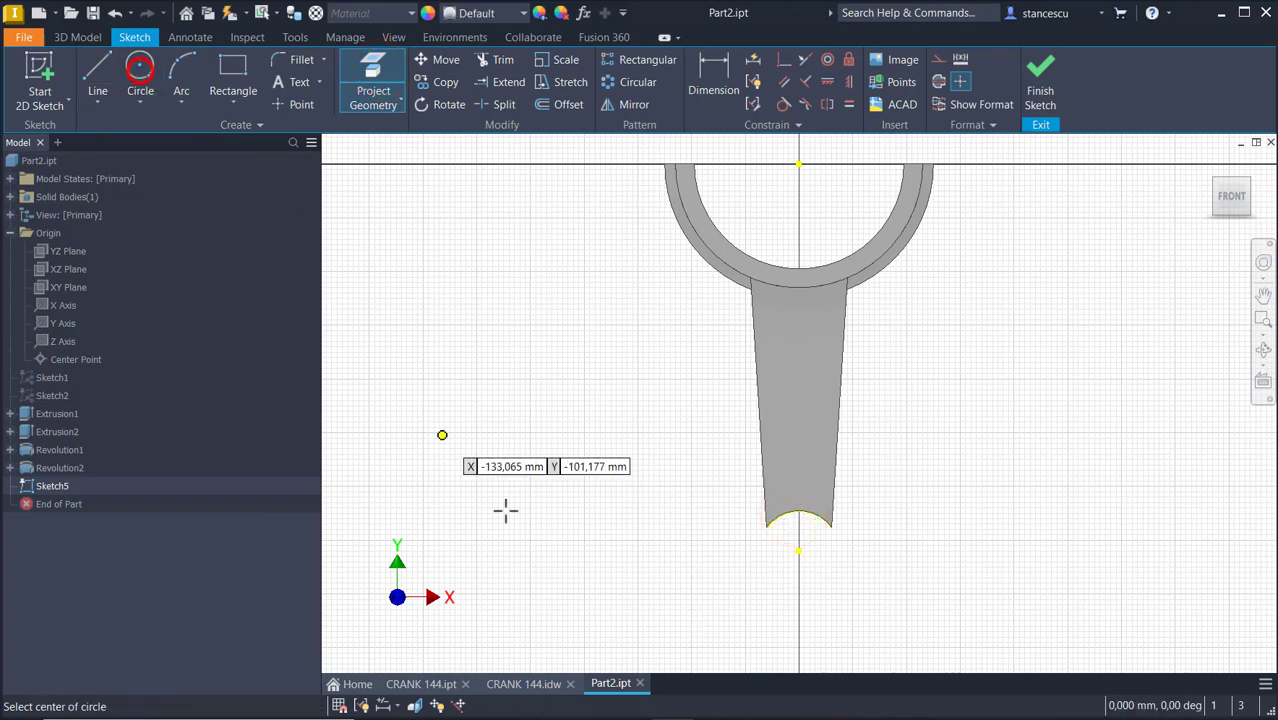
click(799, 551)
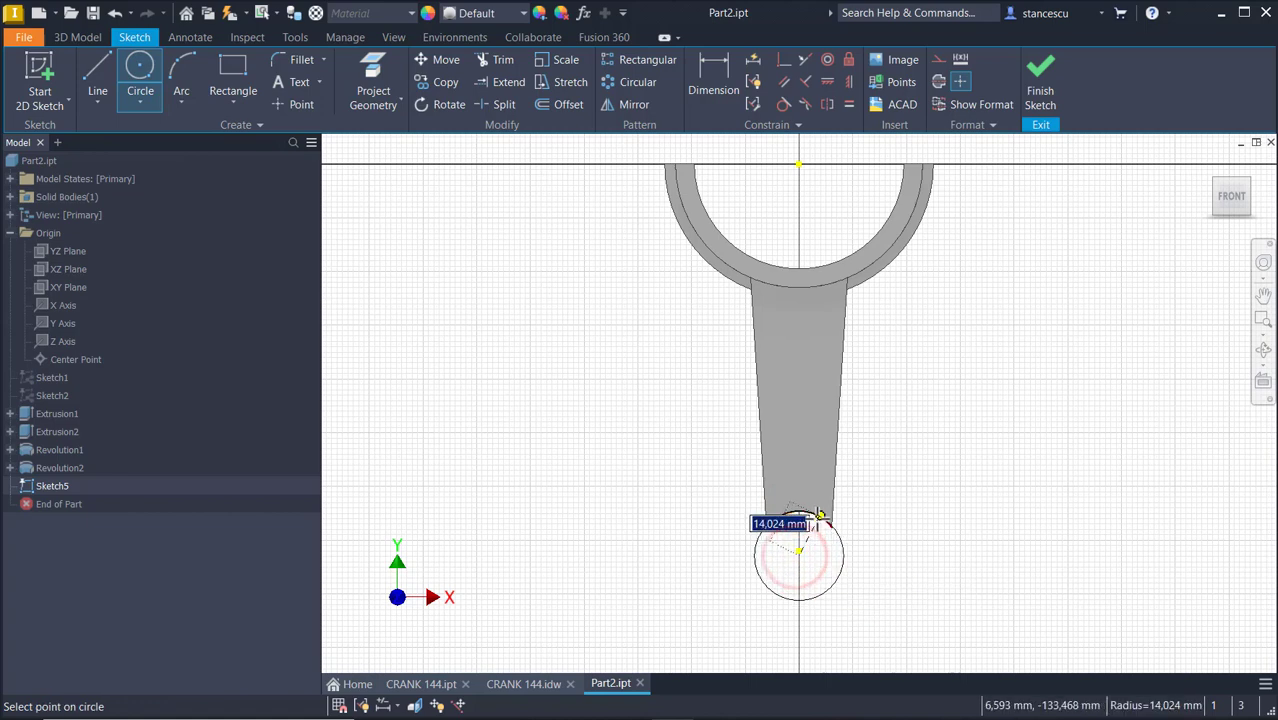
click(818, 515)
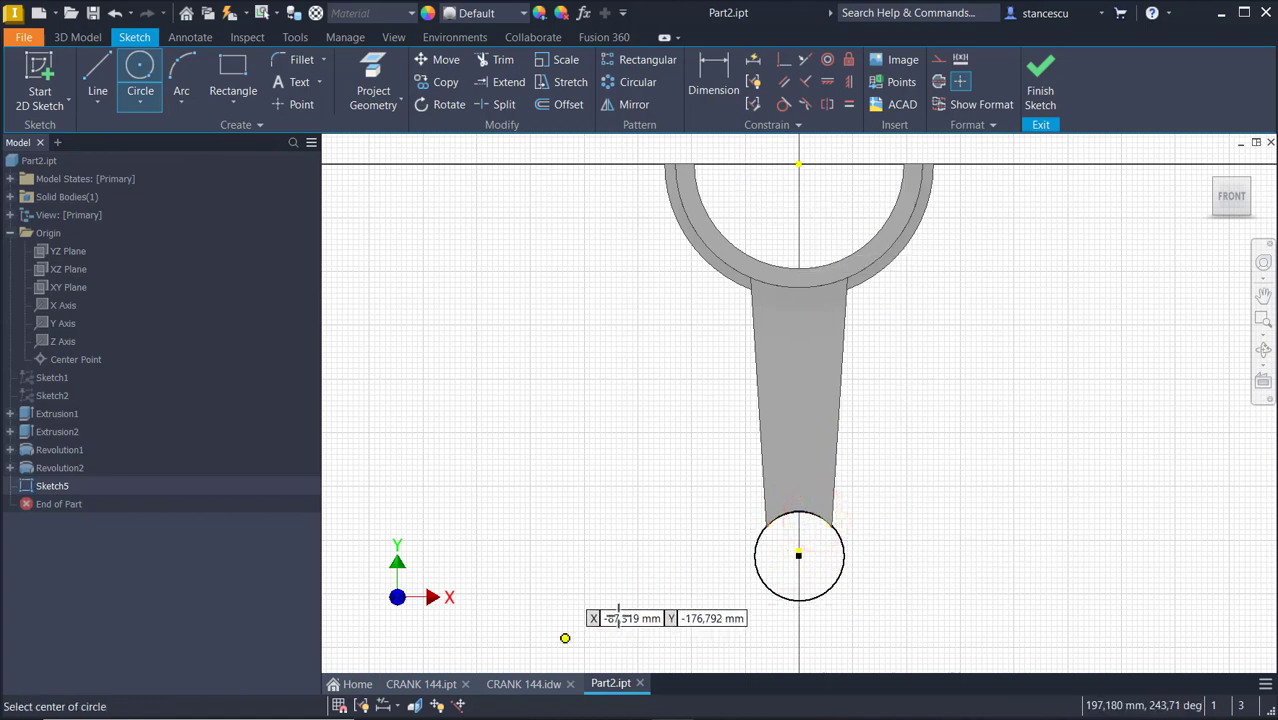
Check the boss's width and diameter in the CRANK 144.idw drawing and return to the Part2.ipt sketch.
click(510, 683)
scroll(633, 428, up, 2)
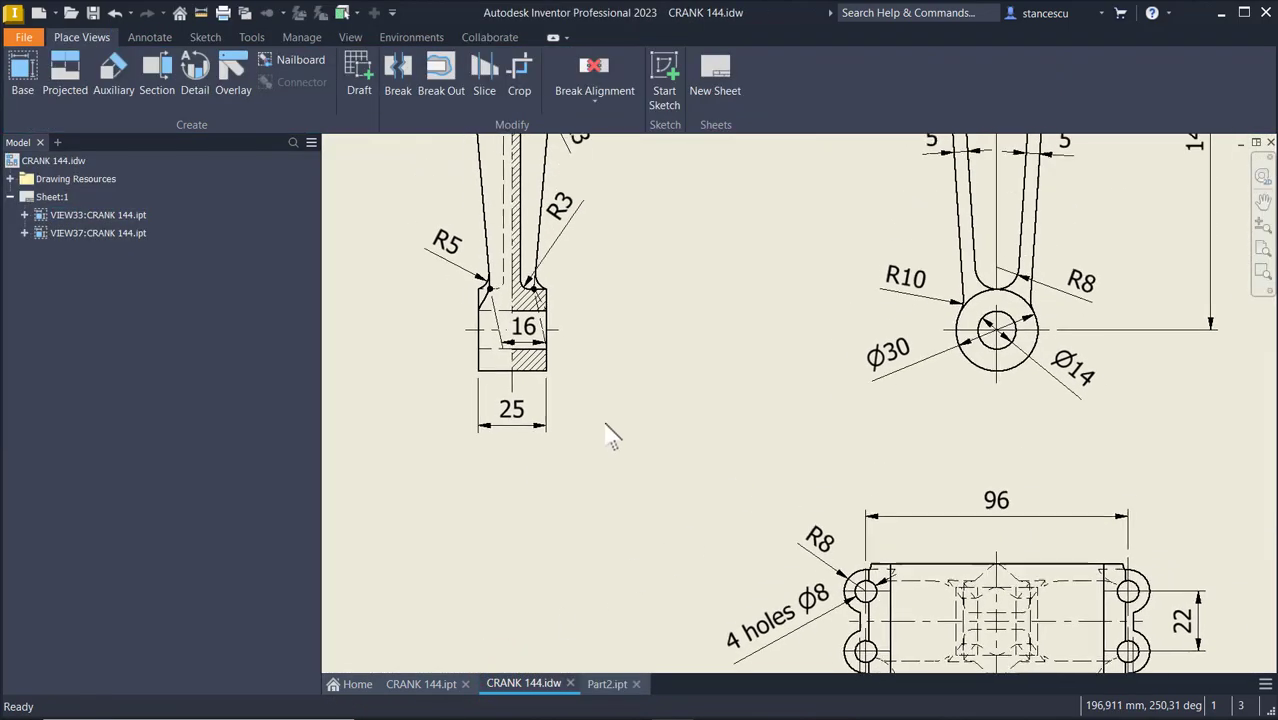
click(553, 452)
key(Escape)
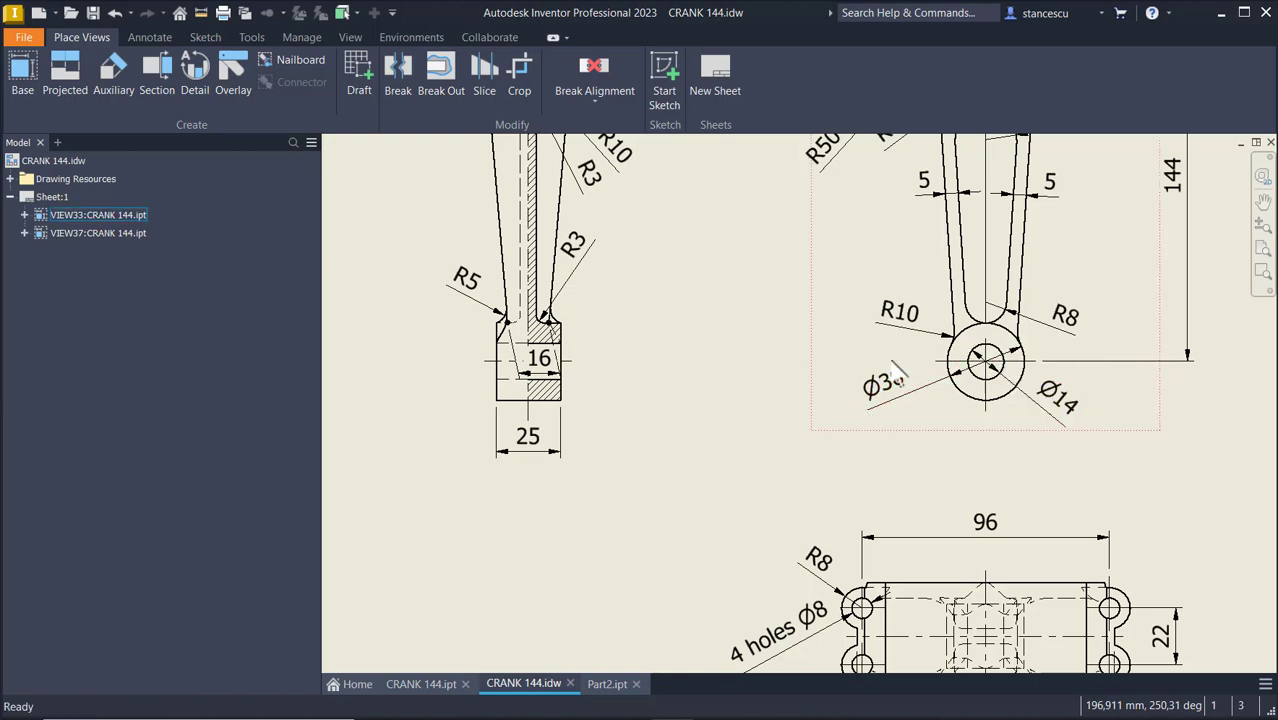
click(542, 446)
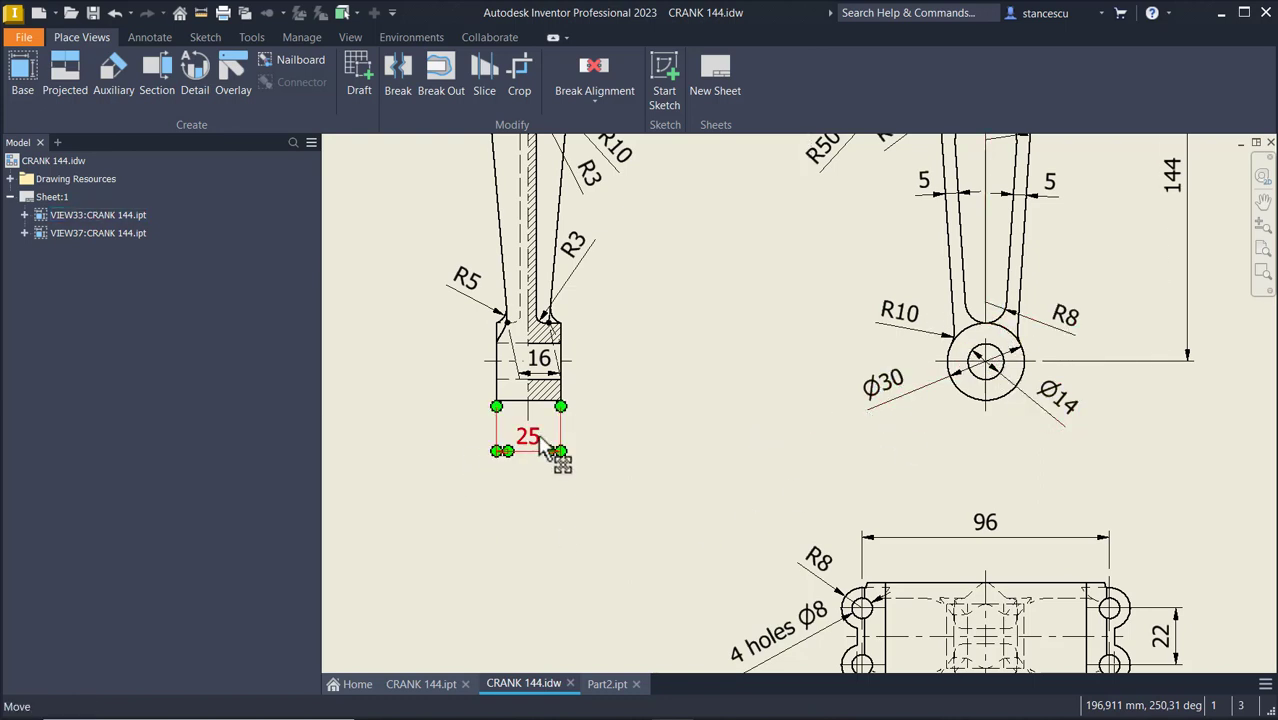
click(608, 684)
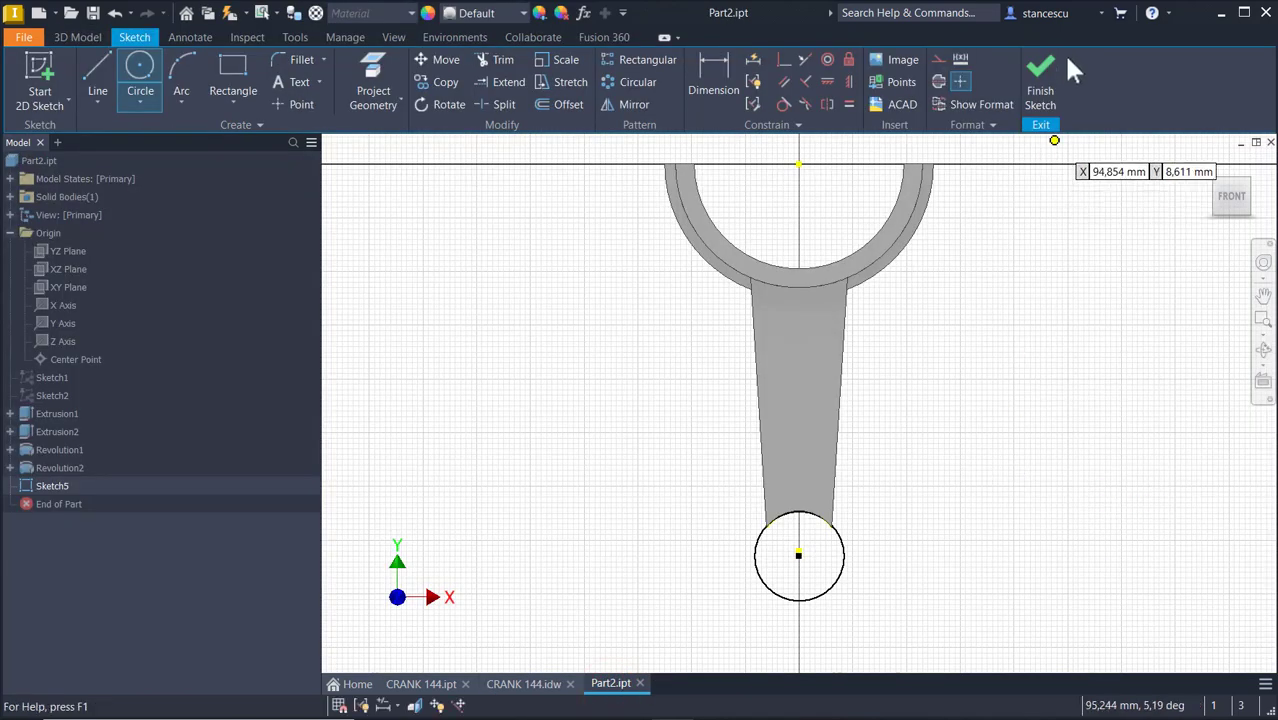
Finish the sketch and extrude the circle 25 mm symmetrically, joined to the body, as the shank's end boss.
click(1040, 82)
shift+middle_drag(727, 548, 525, 508)
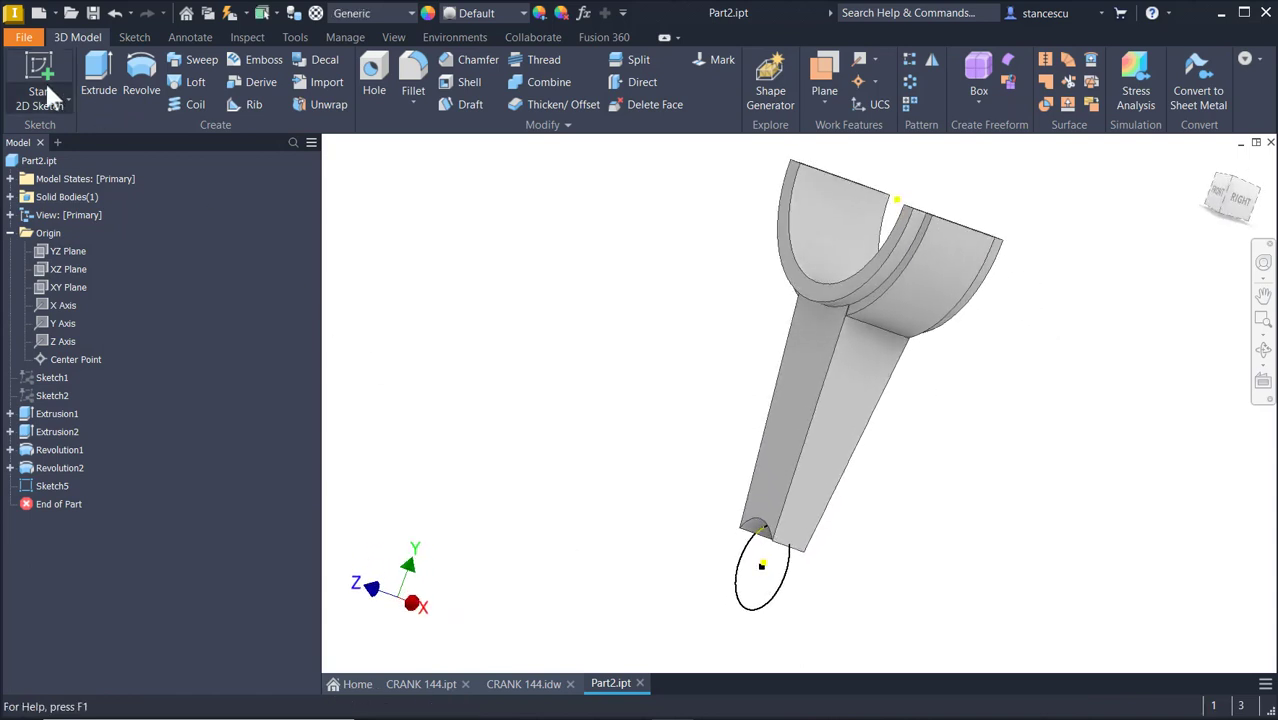
click(98, 72)
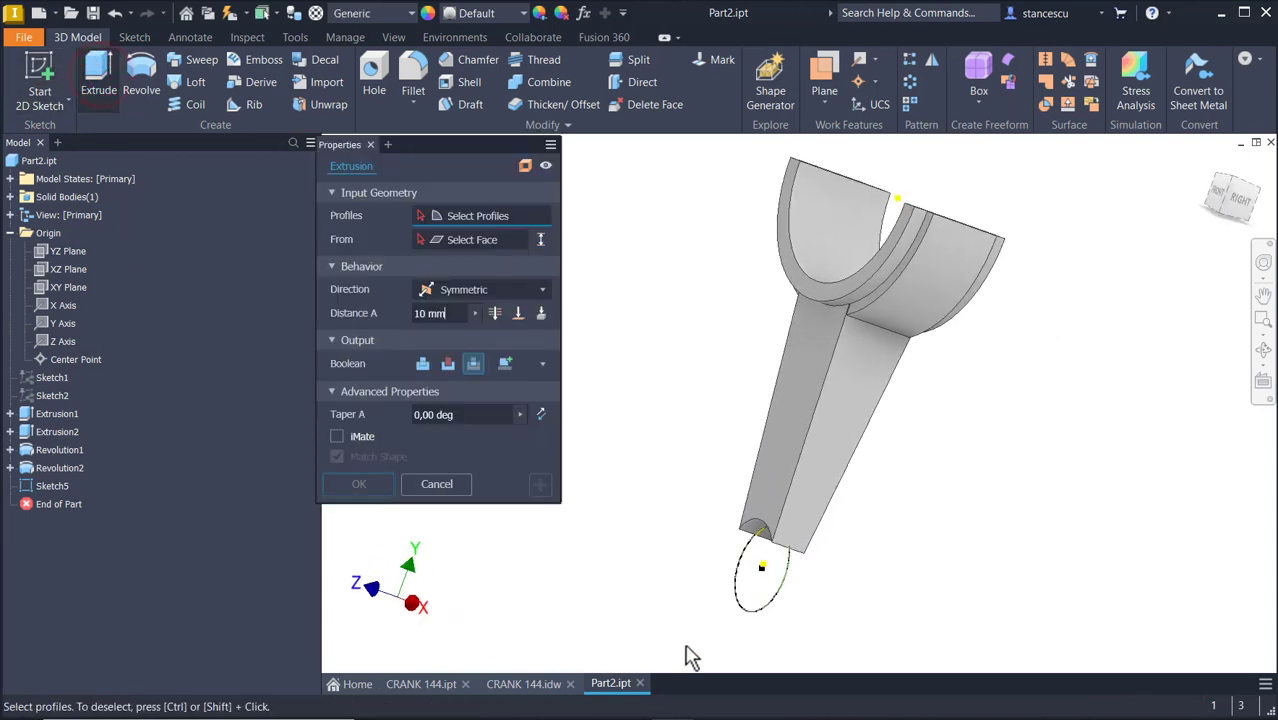
click(767, 569)
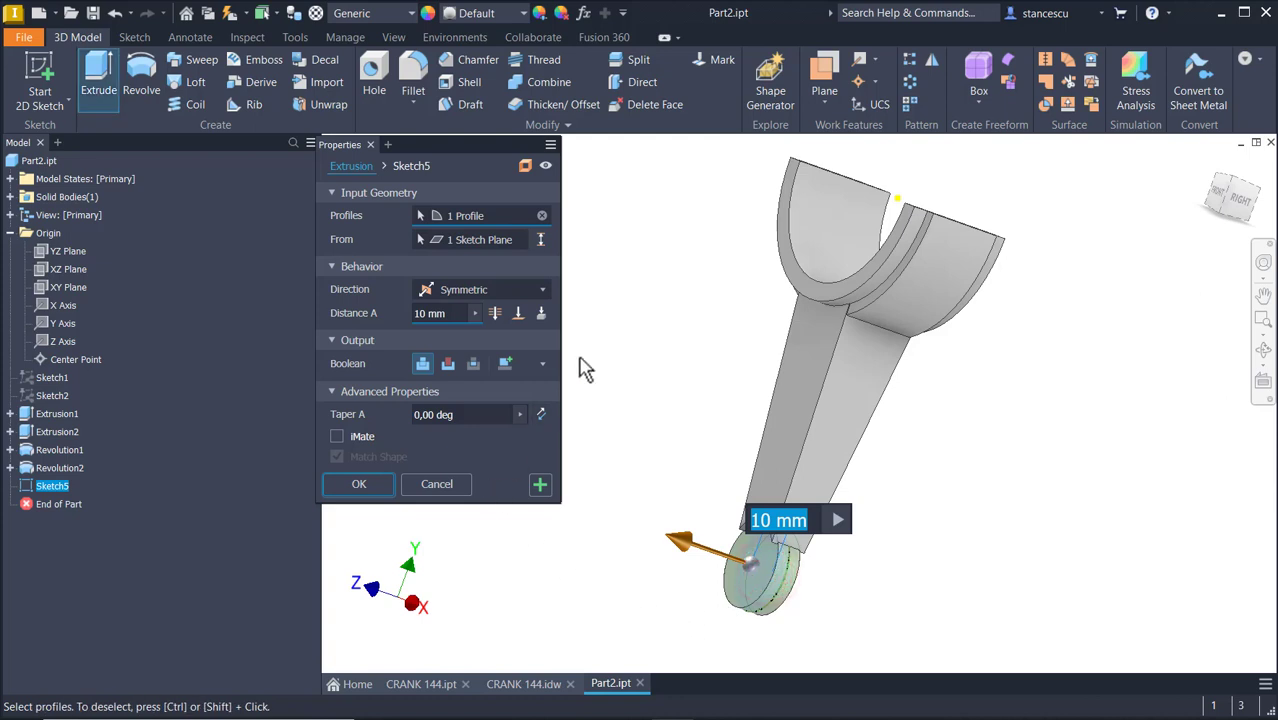
text(25)
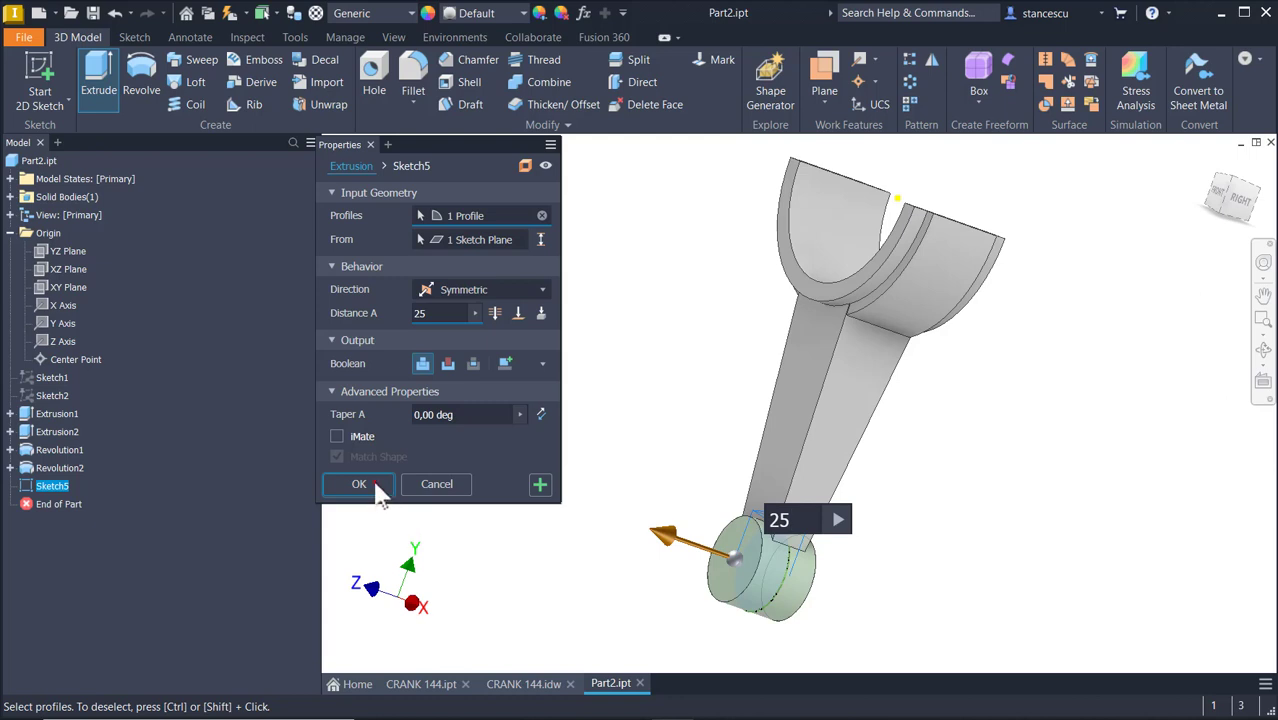
click(358, 484)
click(433, 205)
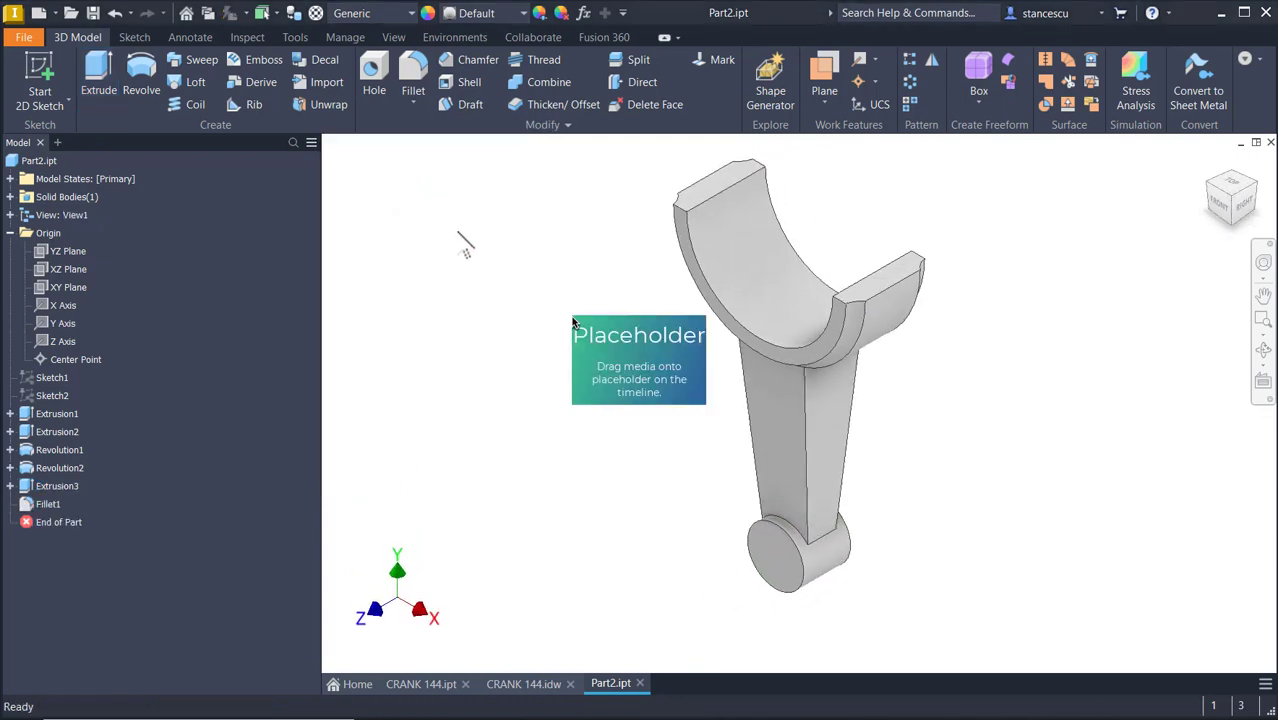
click(456, 228)
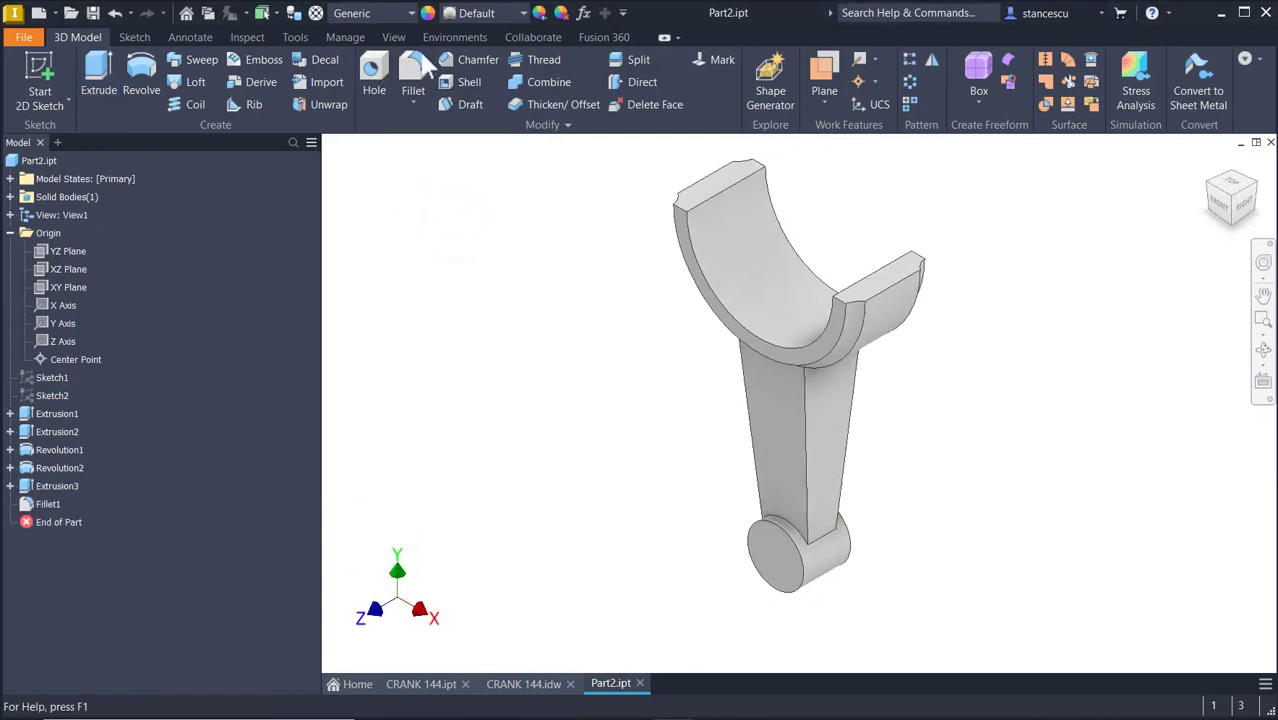
Fillet the four edges where the shank's two side faces meet the half-ring and the boss with a 10 mm radius.
click(407, 74)
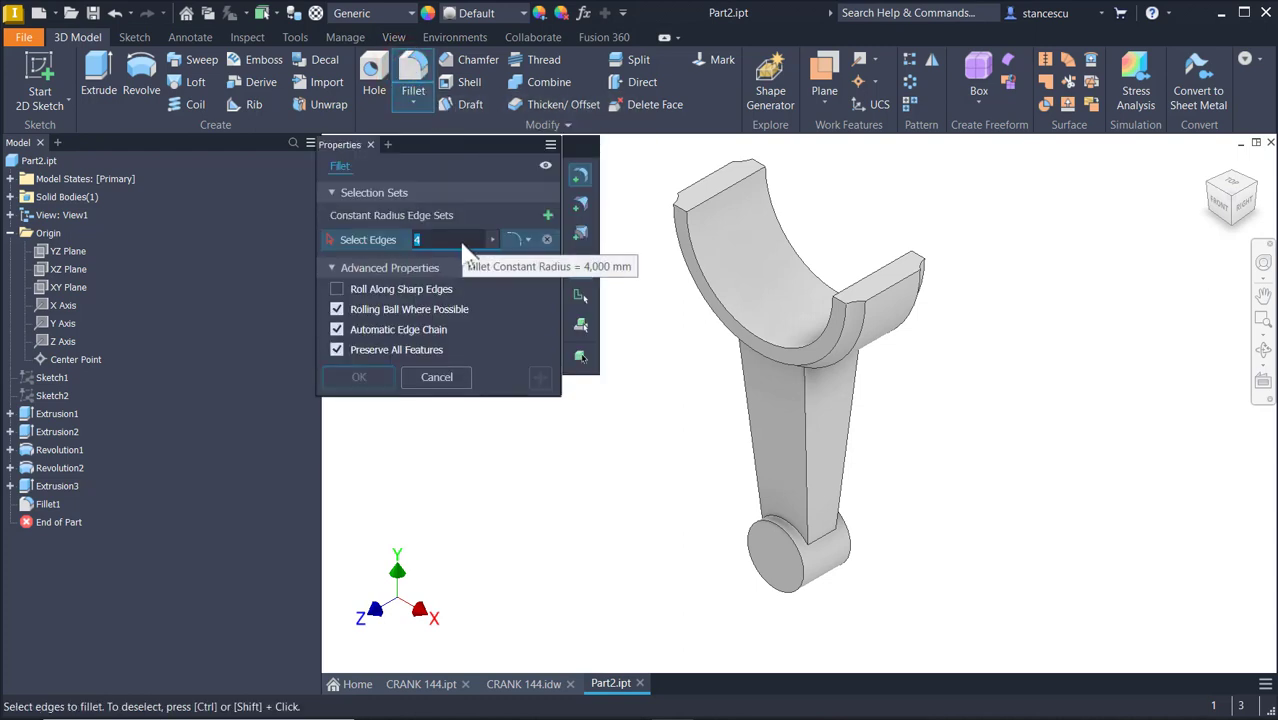
text(10)
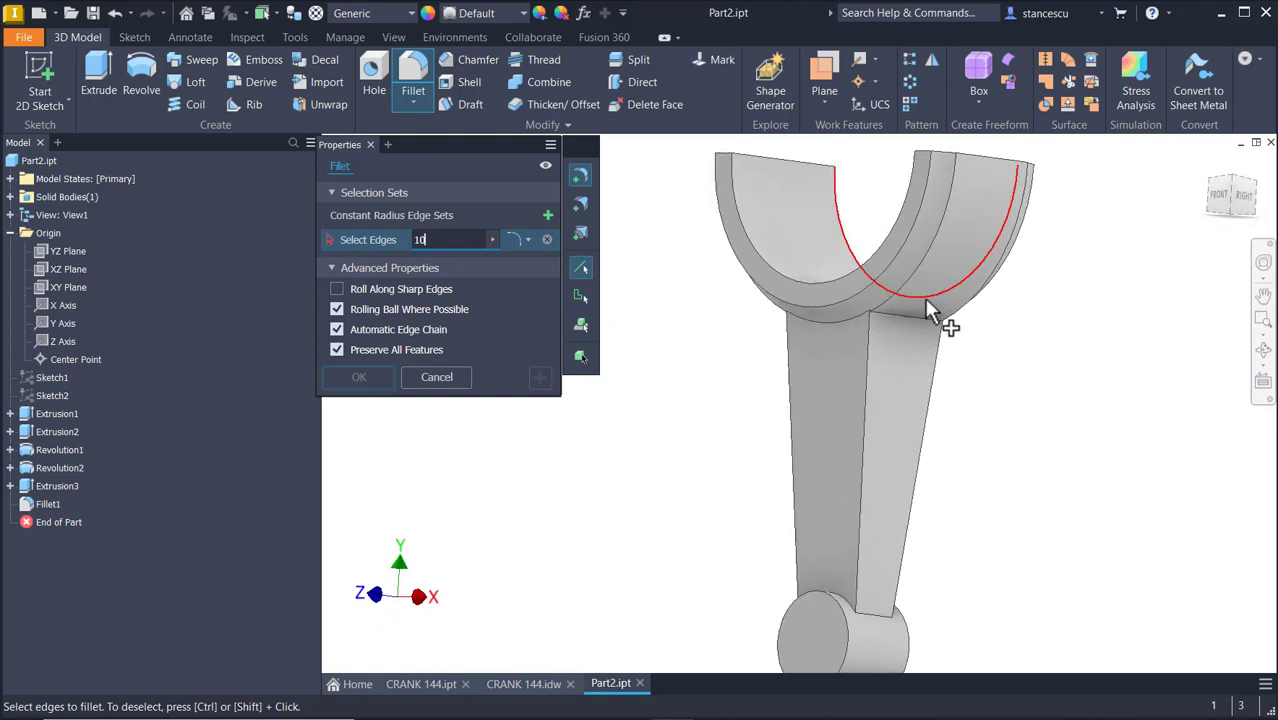
click(933, 332)
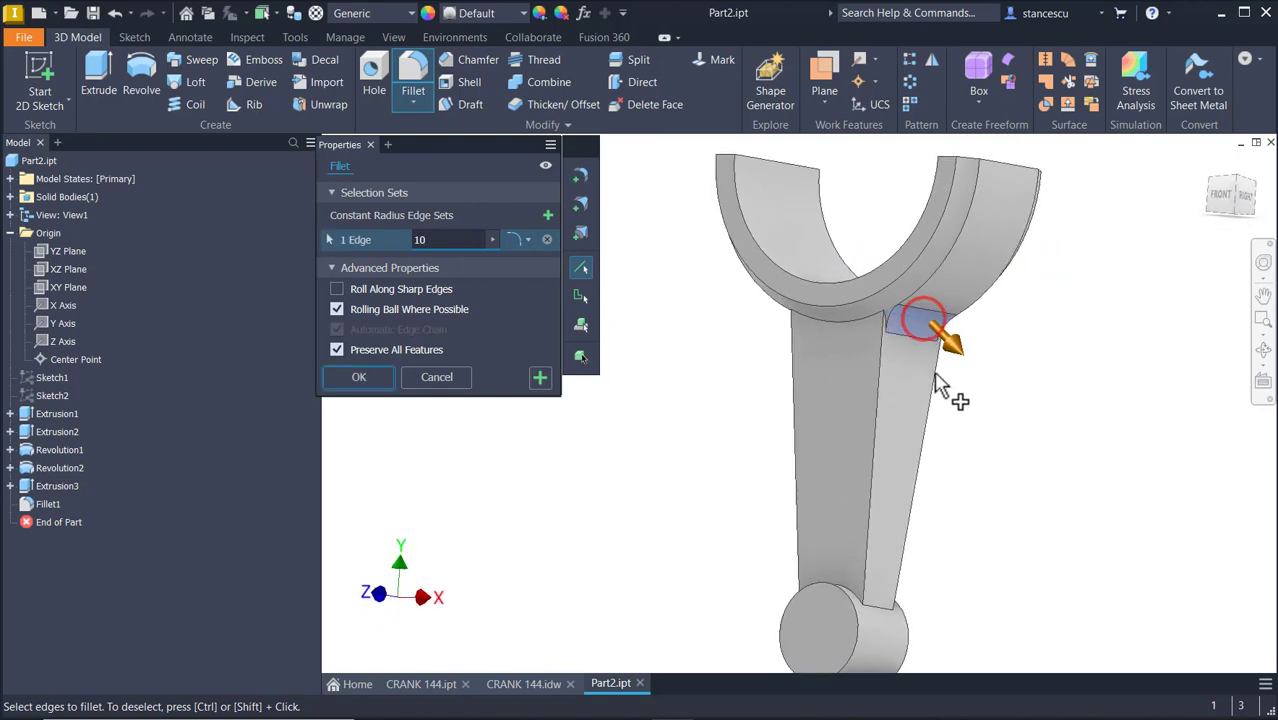
click(825, 267)
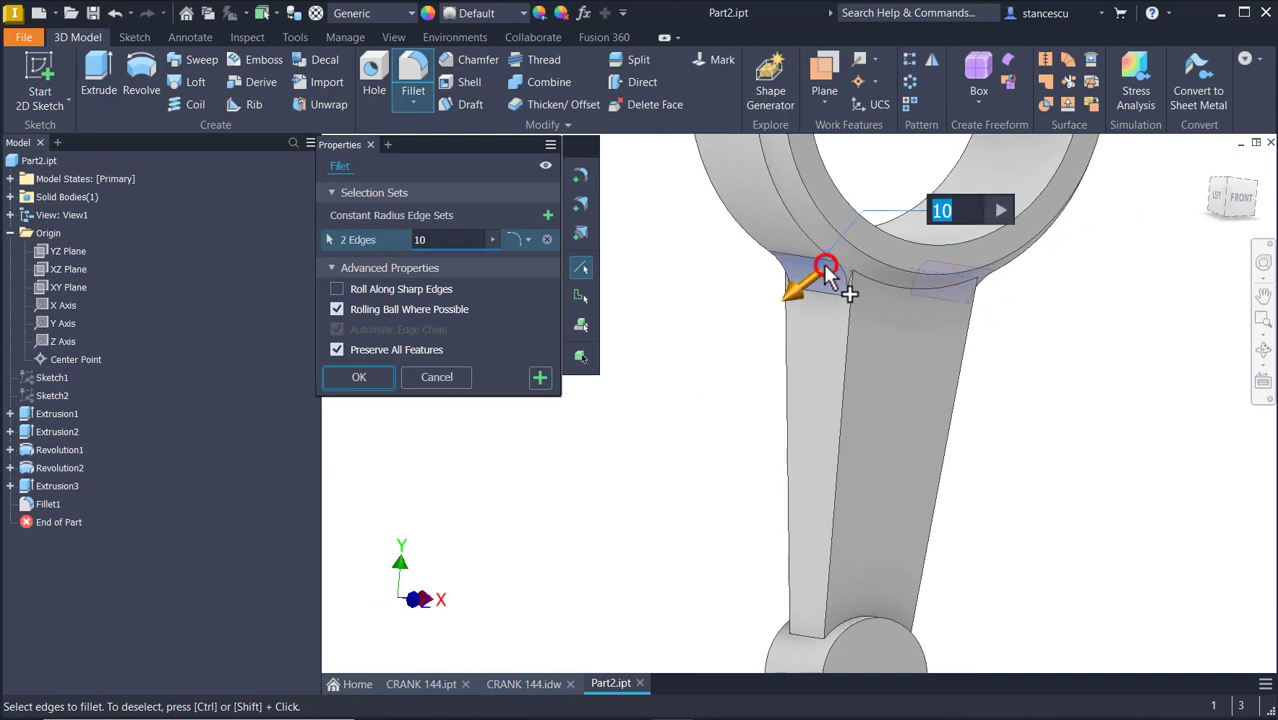
click(797, 585)
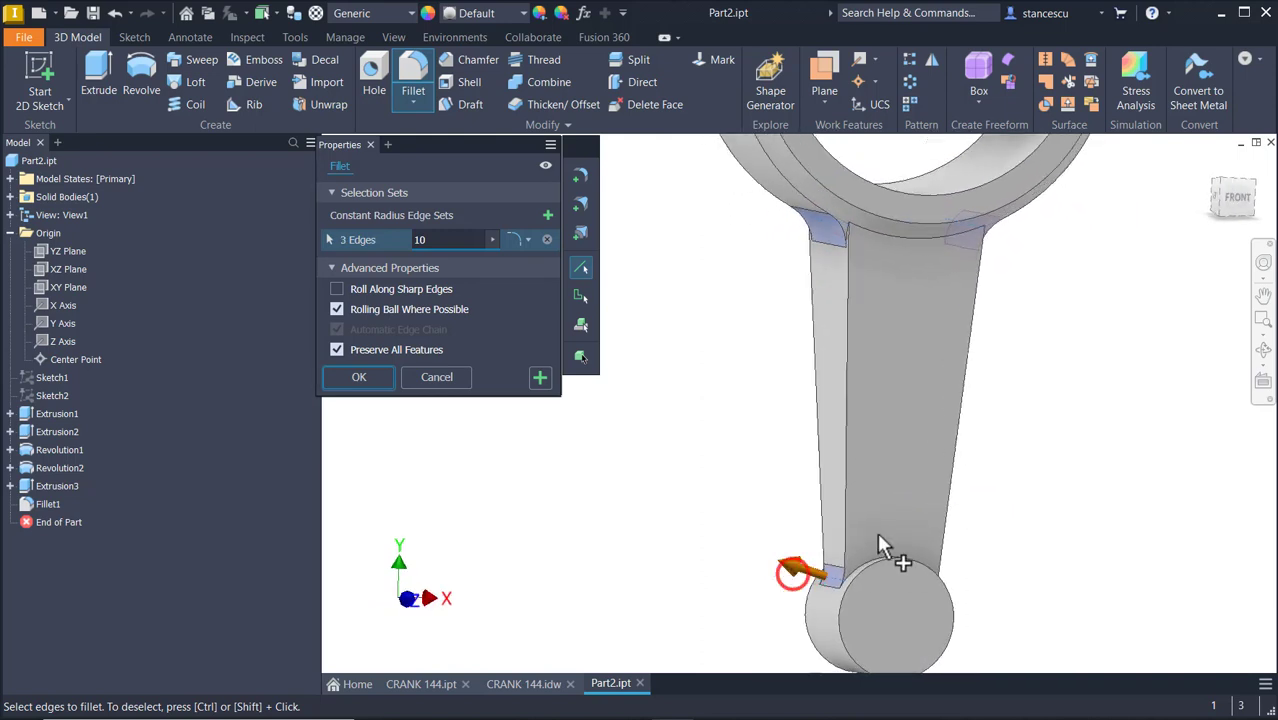
click(920, 580)
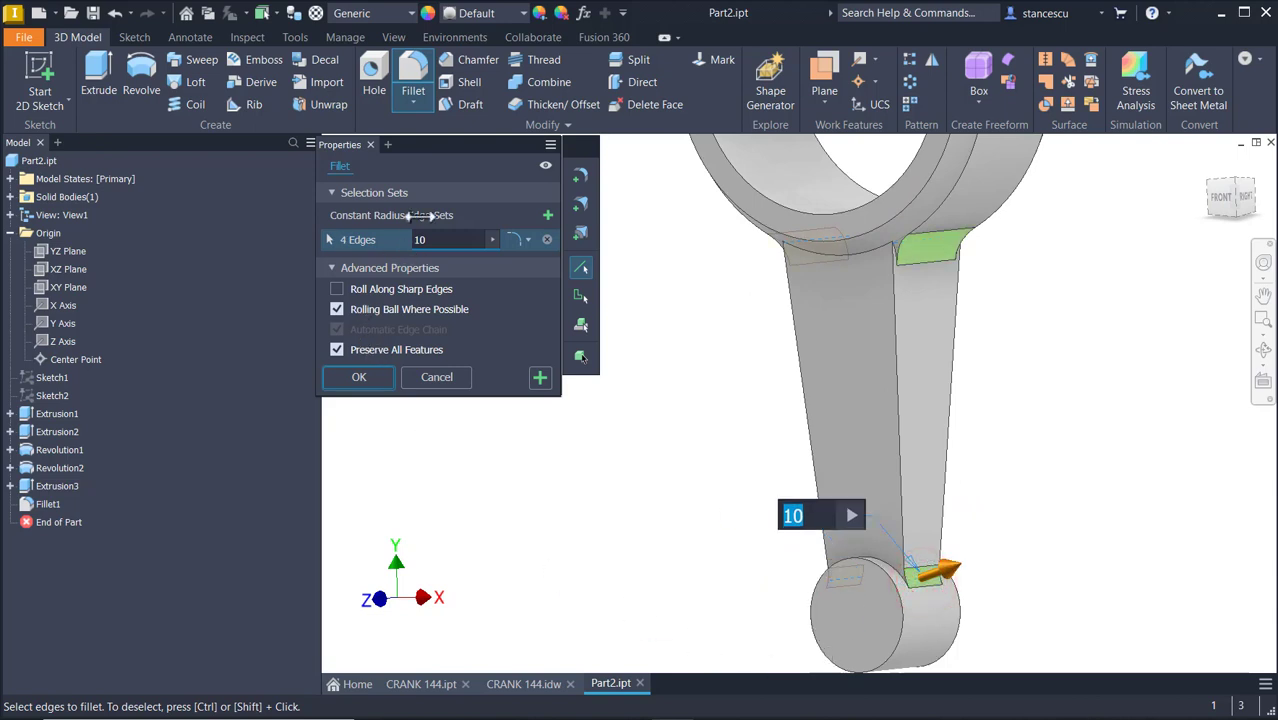
click(540, 378)
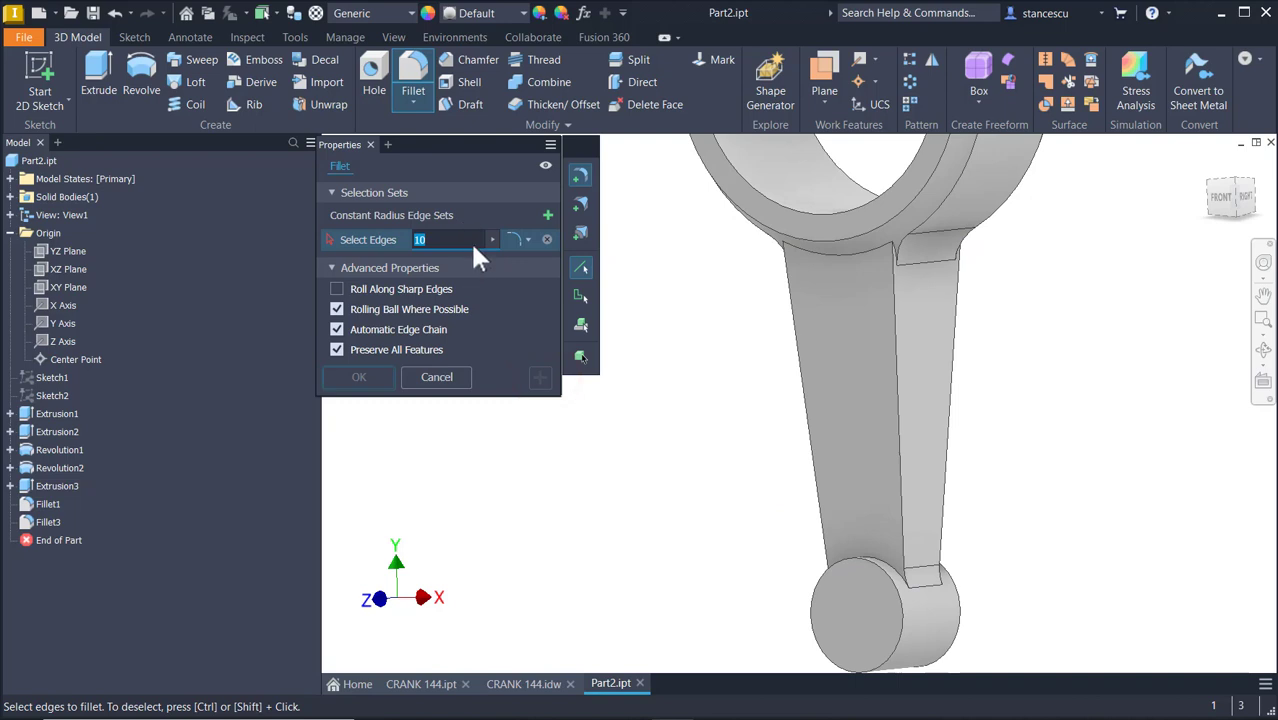
Fillet the two curved edges between the boss and the shank's front and back faces with an 8 mm radius.
text(6)
key(BackSpace)
text(8)
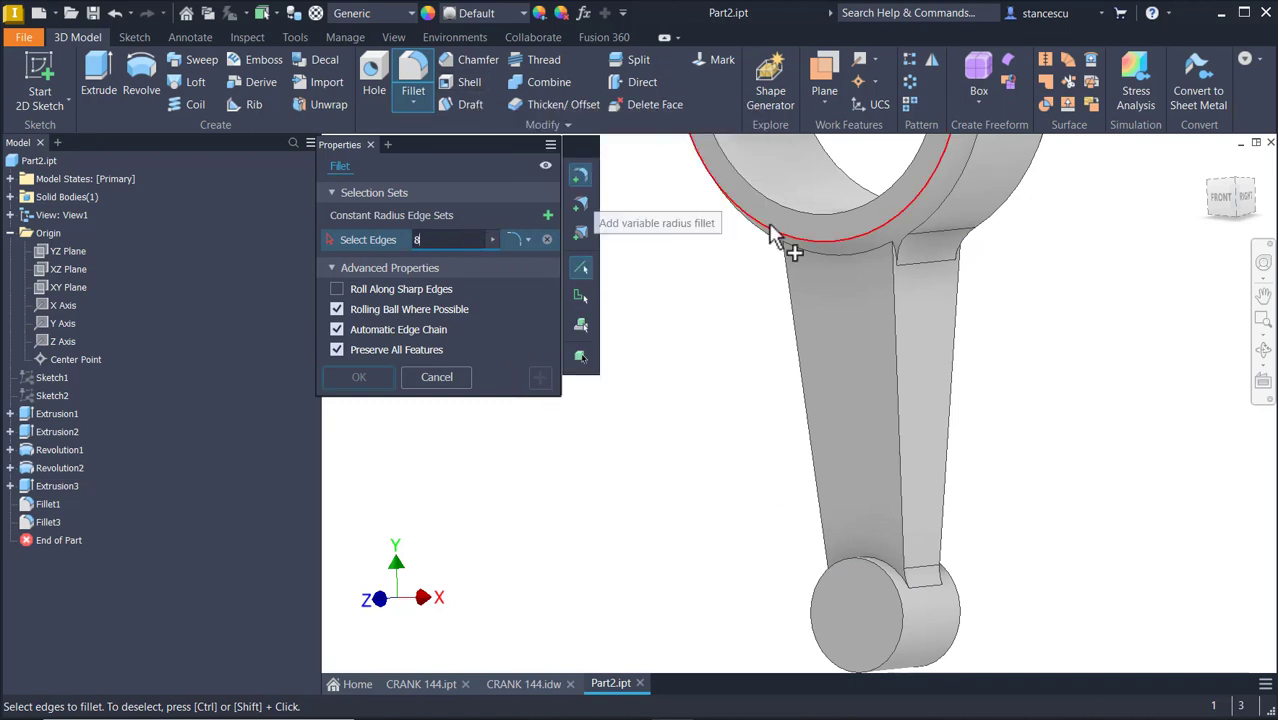
click(890, 578)
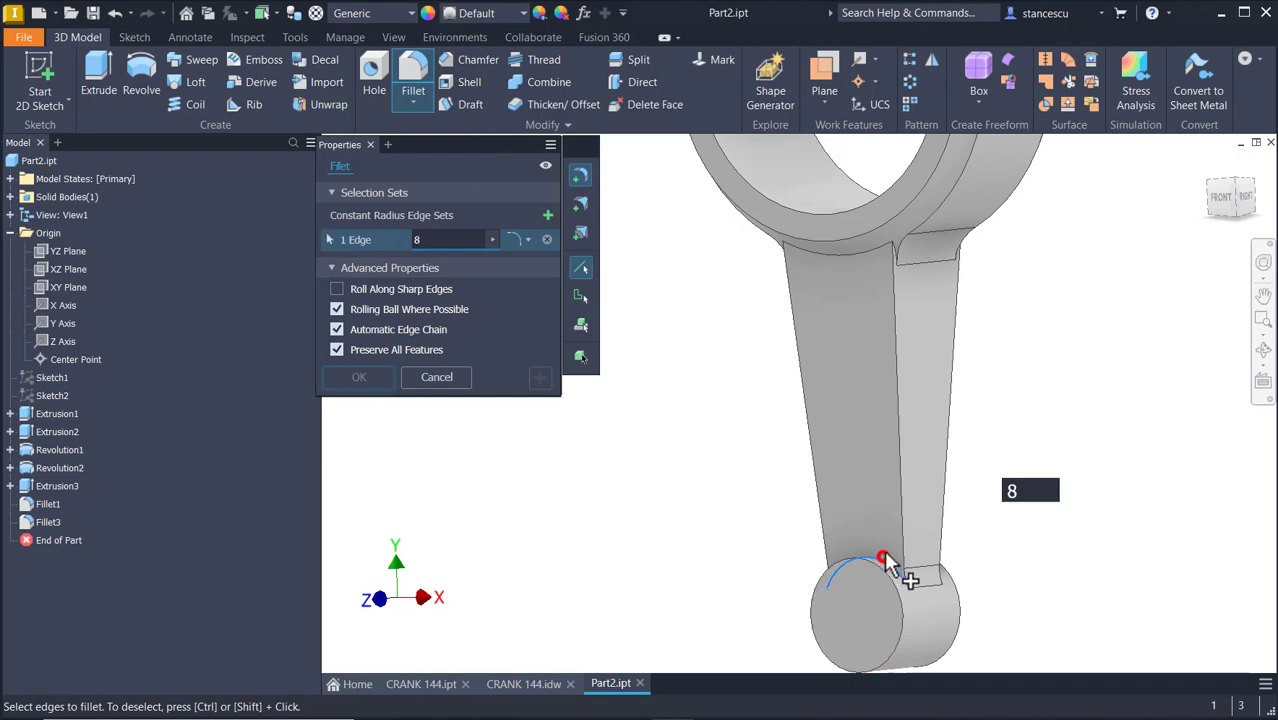
shift+middle_drag(1141, 394, 893, 608)
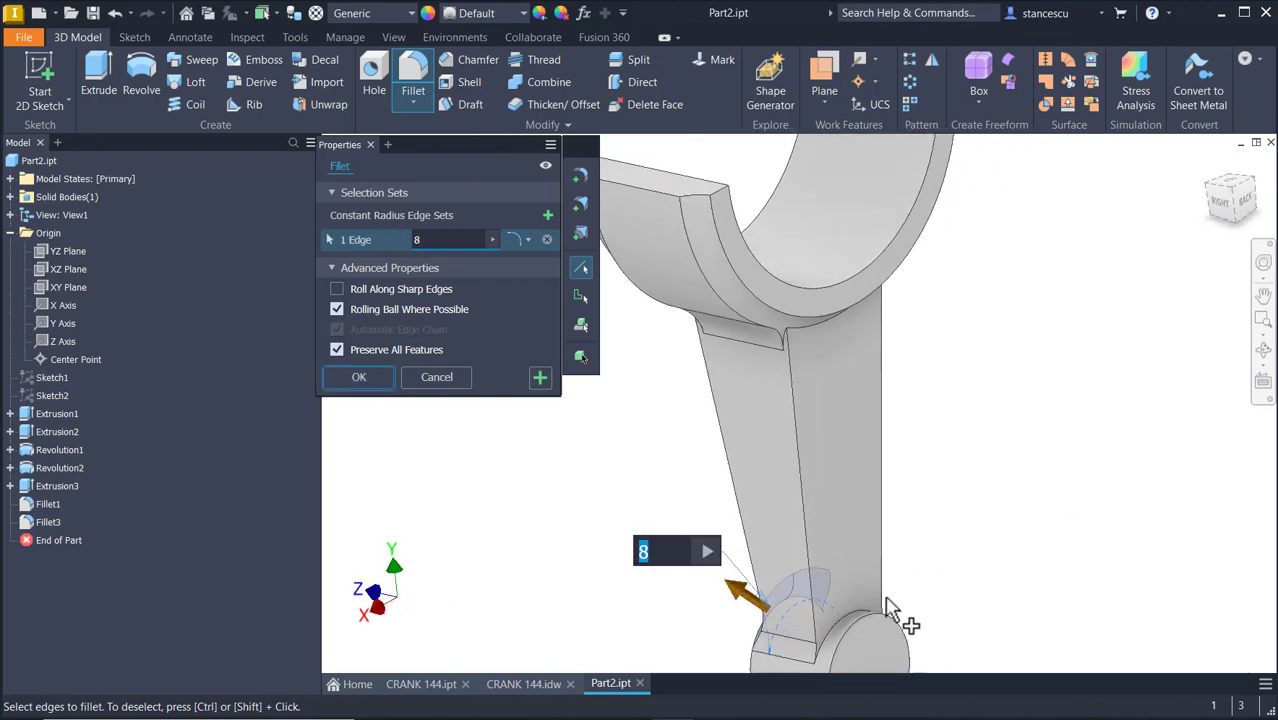
click(848, 622)
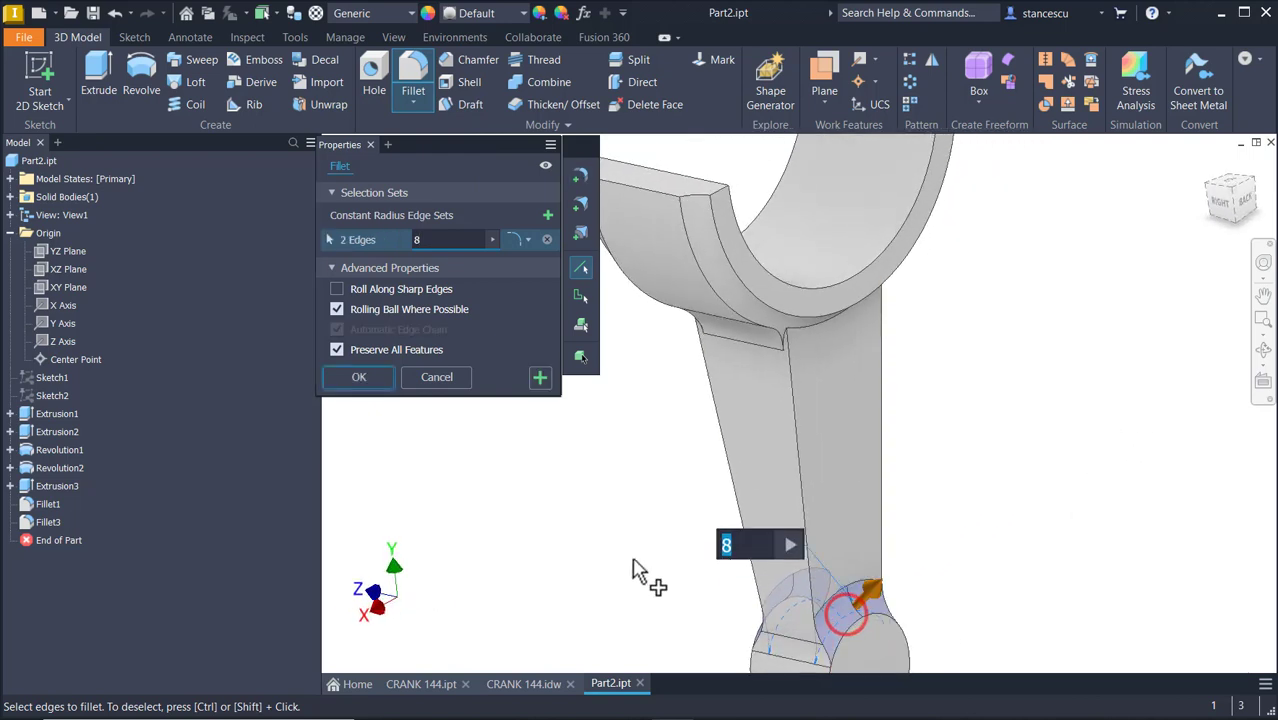
click(368, 380)
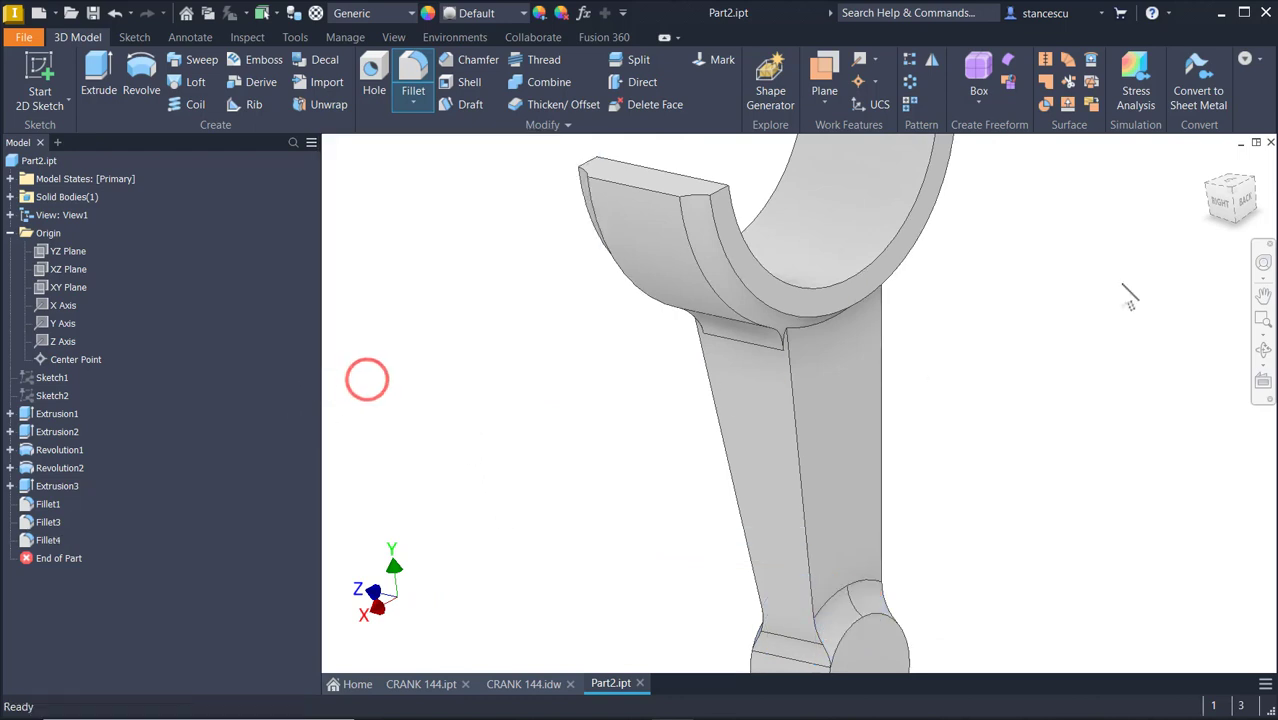
Review the filleted crank, compare it with the full CRANK 144.idw drawing and return to Part2.ipt.
shift+middle_drag(960, 286, 971, 286)
click(508, 560)
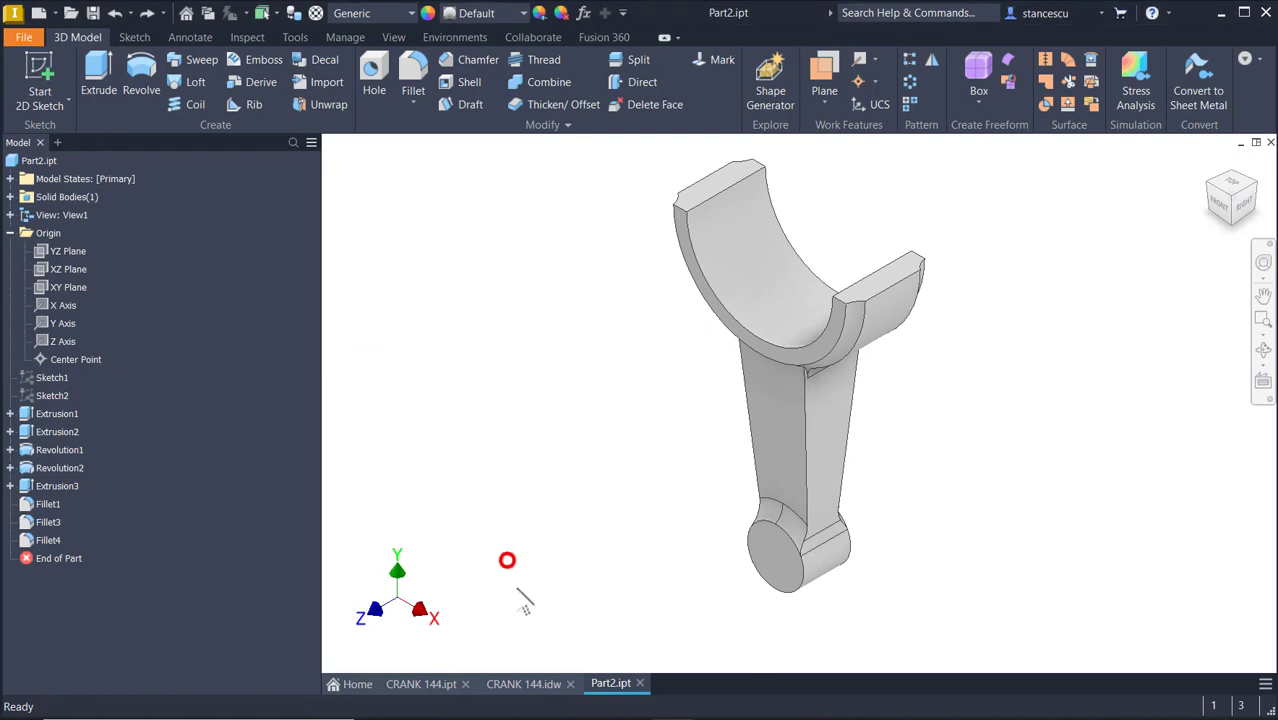
click(533, 686)
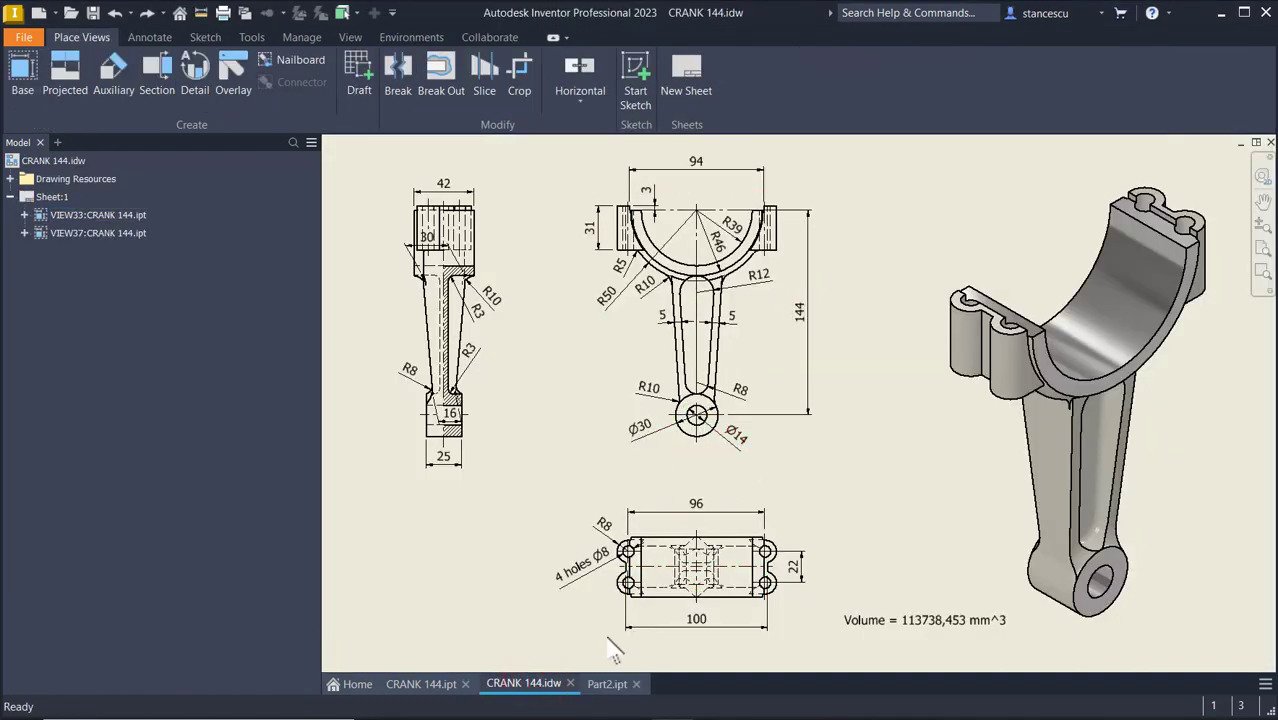
click(619, 686)
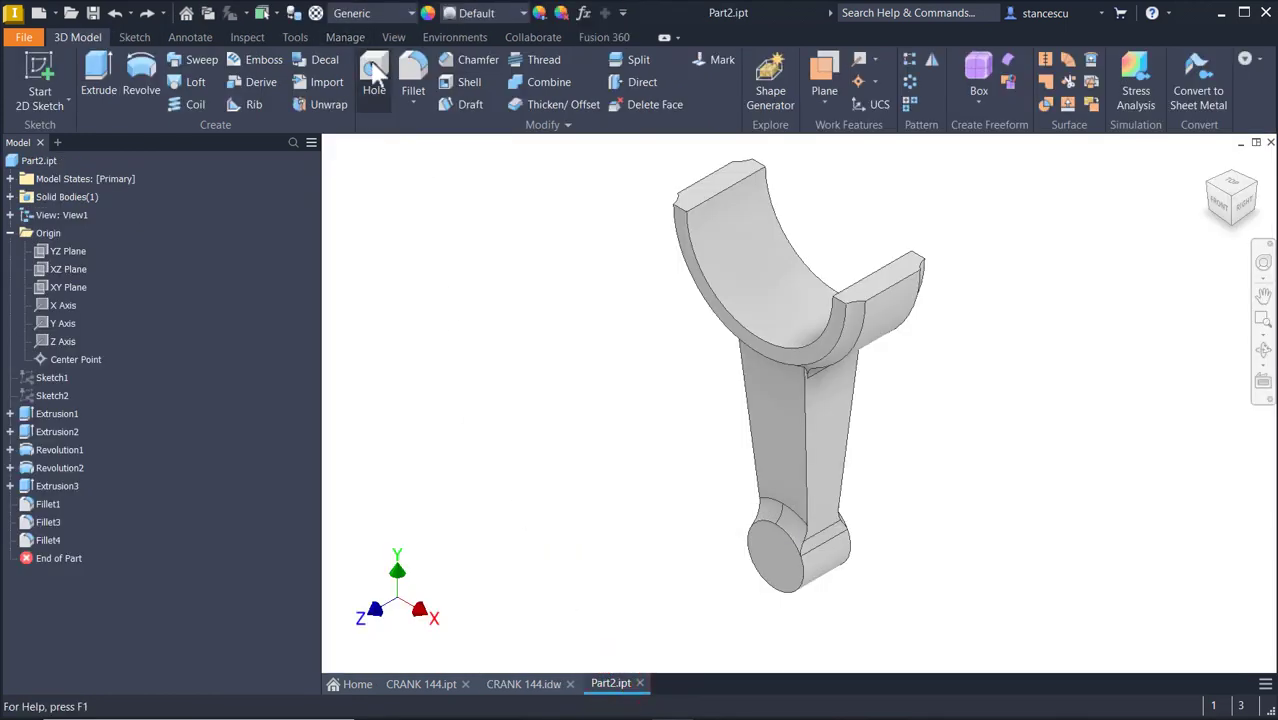
Cut a simple 14 mm hole through the end boss, concentric with its front circular edge.
click(375, 75)
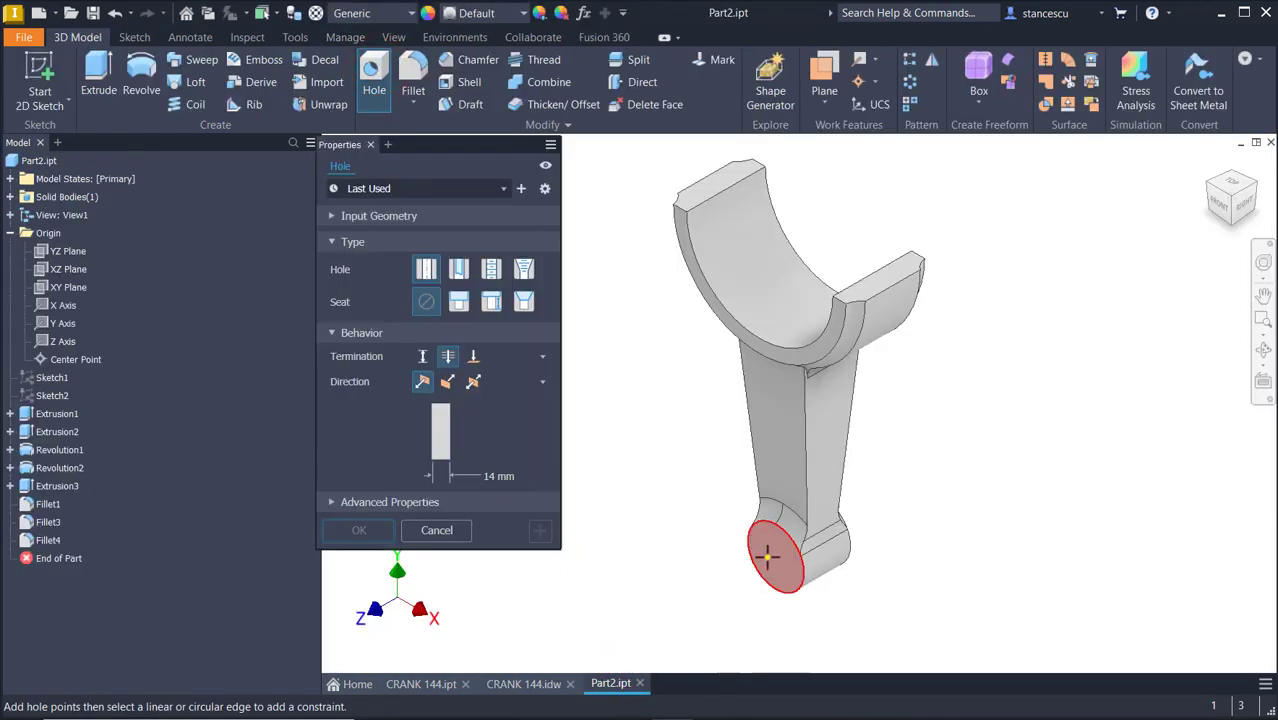
click(770, 556)
click(815, 580)
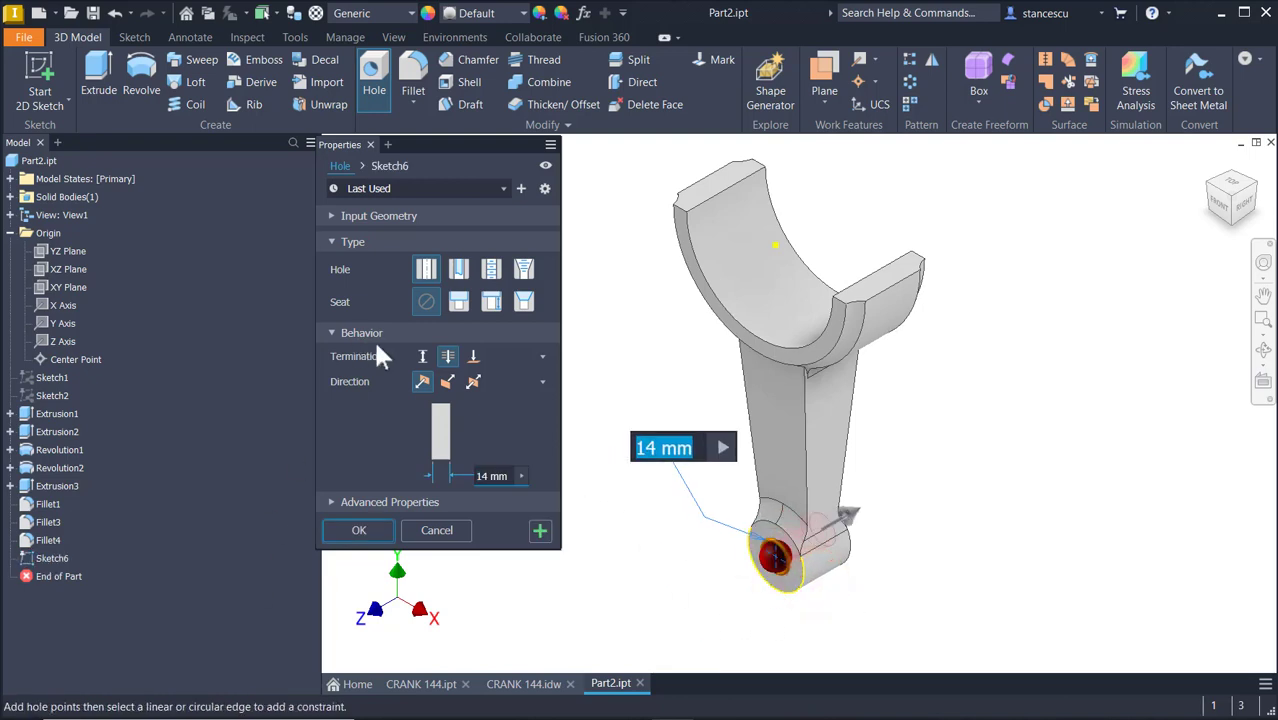
click(359, 530)
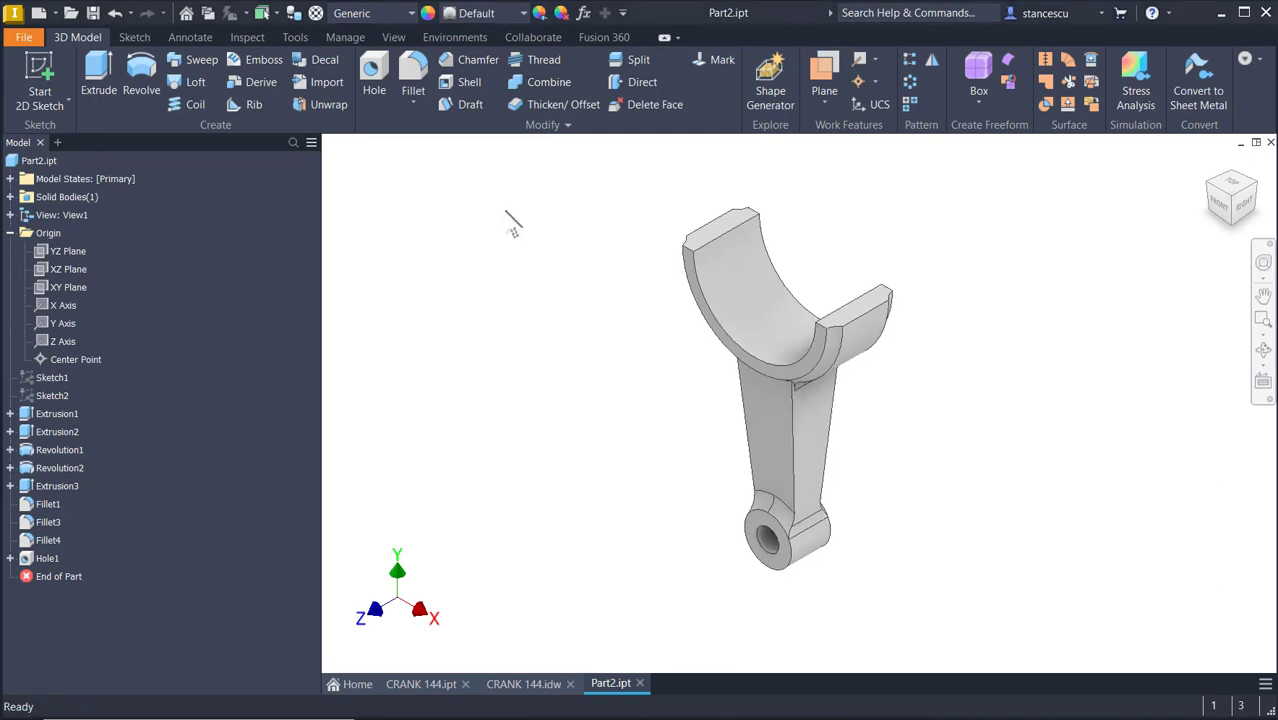
click(505, 211)
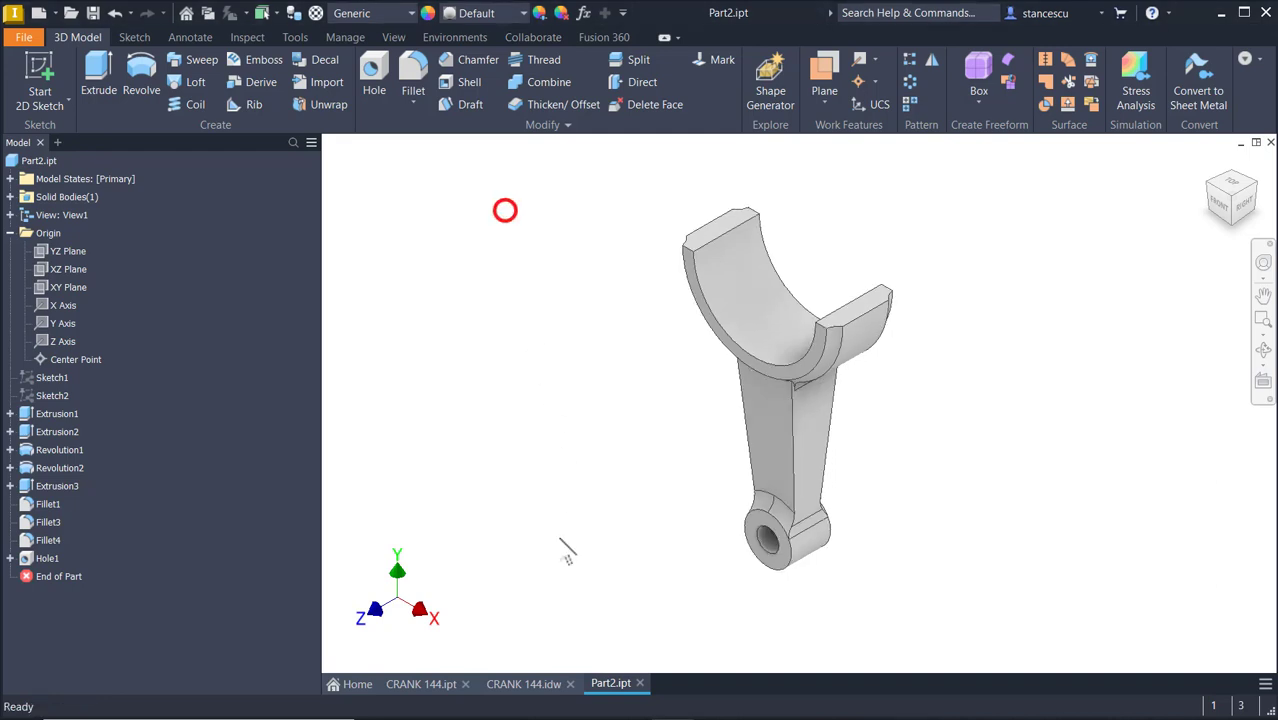
Switch to CRANK 144.idw and examine the shank pocket's outline, fillet radii and sectioned web in the front and side views.
click(530, 684)
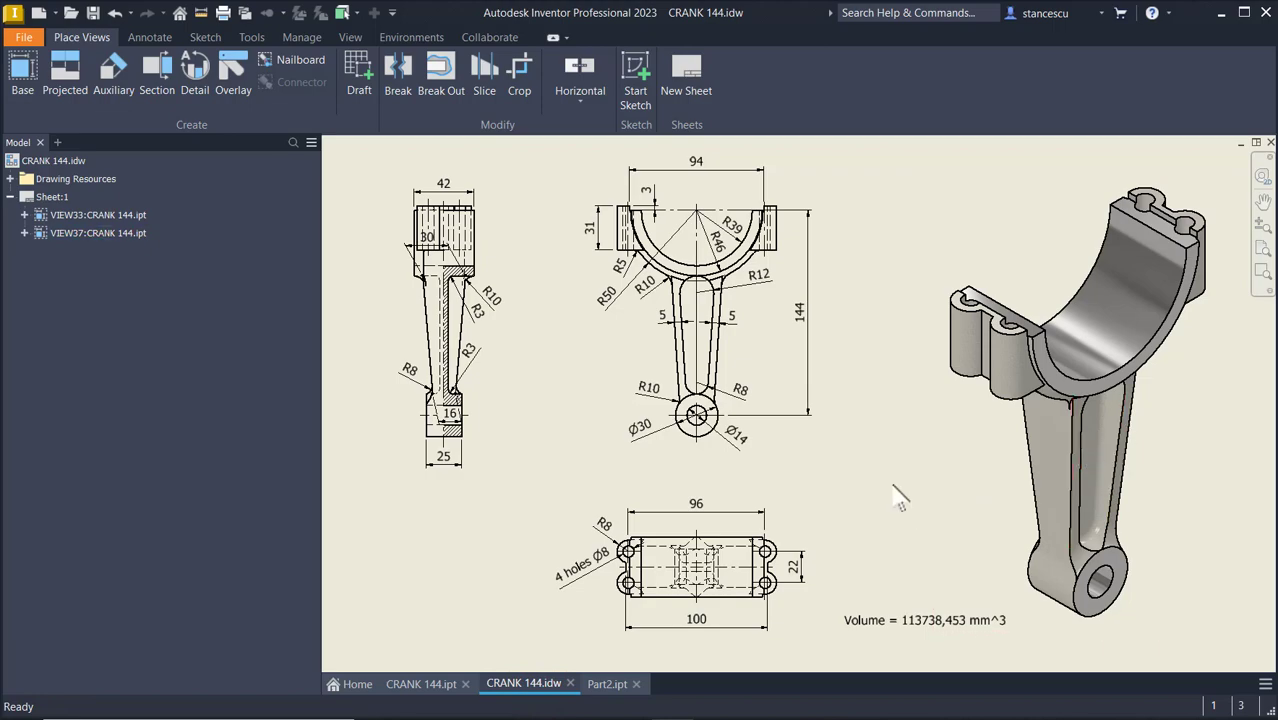
scroll(783, 420, up, 4)
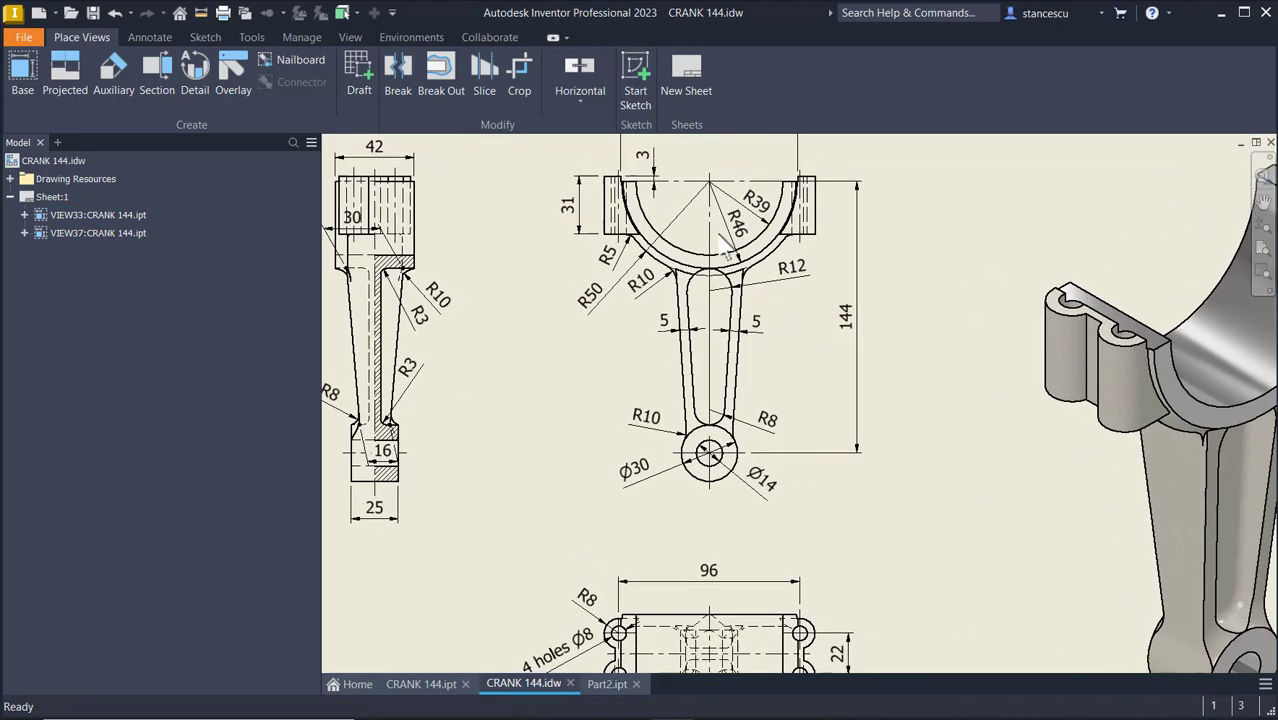
scroll(704, 336, up, 2)
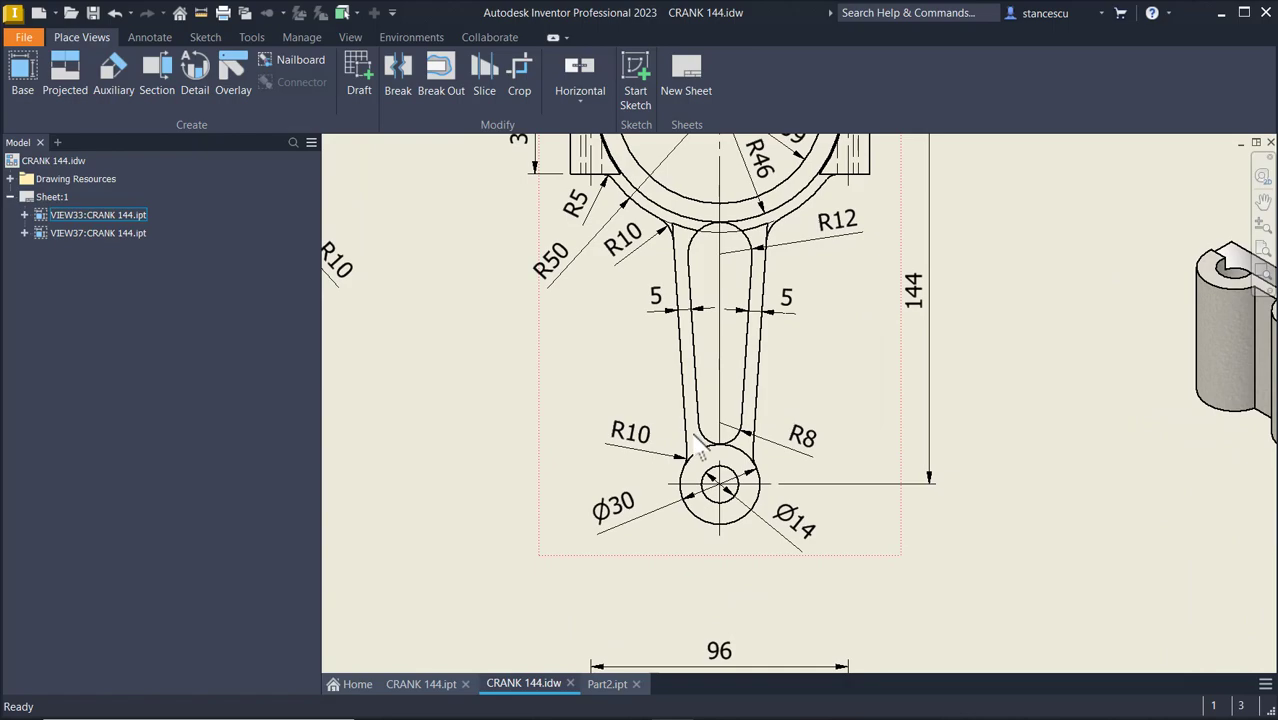
scroll(830, 300, down, 2)
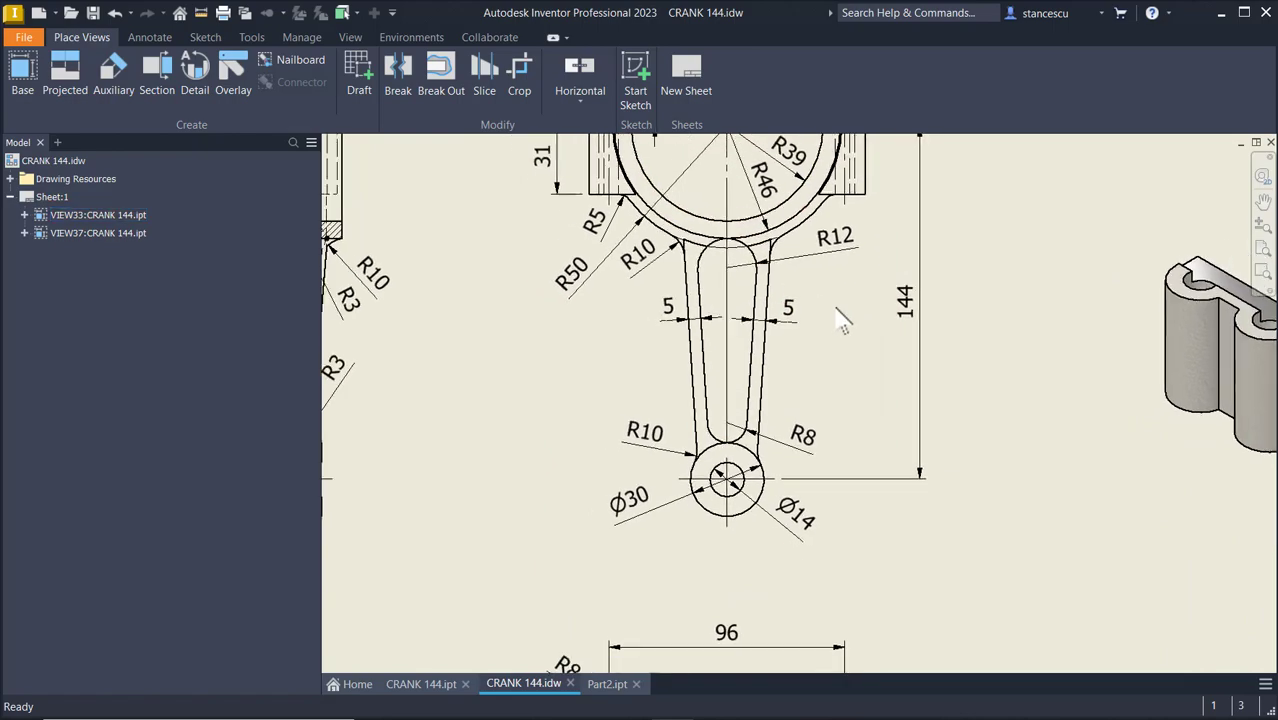
scroll(755, 405, up, 2)
scroll(752, 398, left, 2)
scroll(955, 370, up, 1)
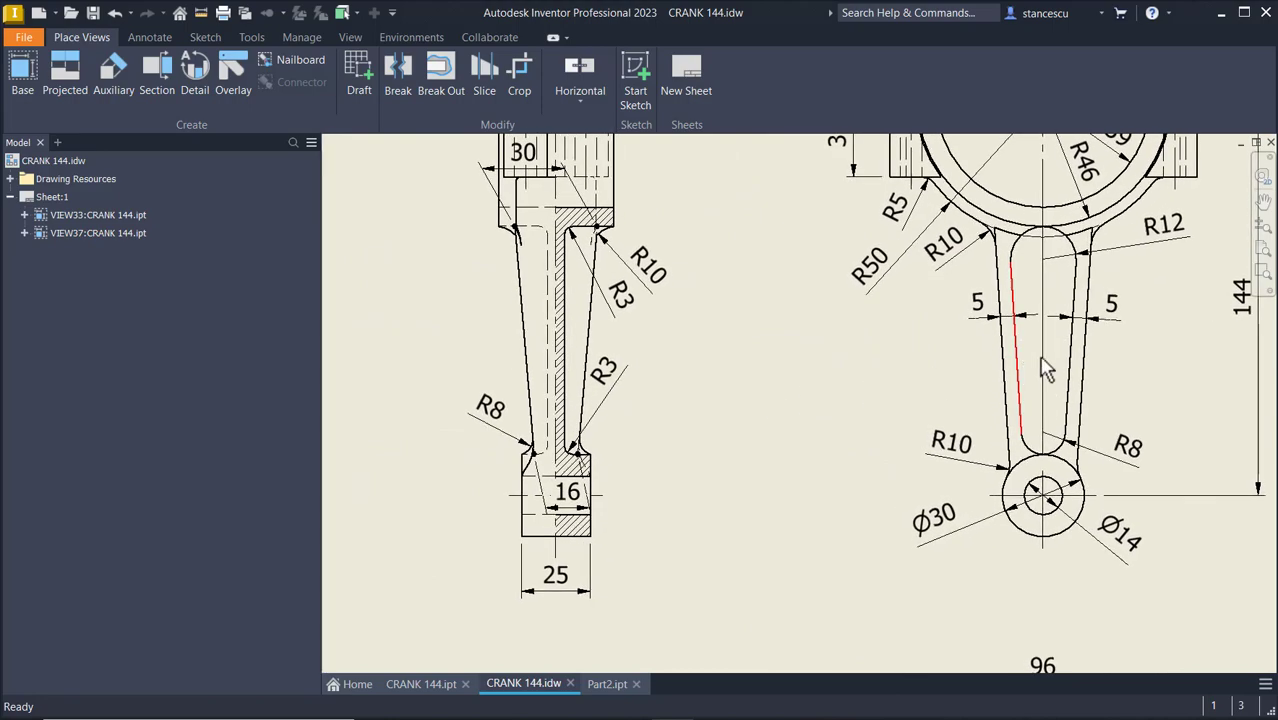
scroll(1041, 362, up, 1)
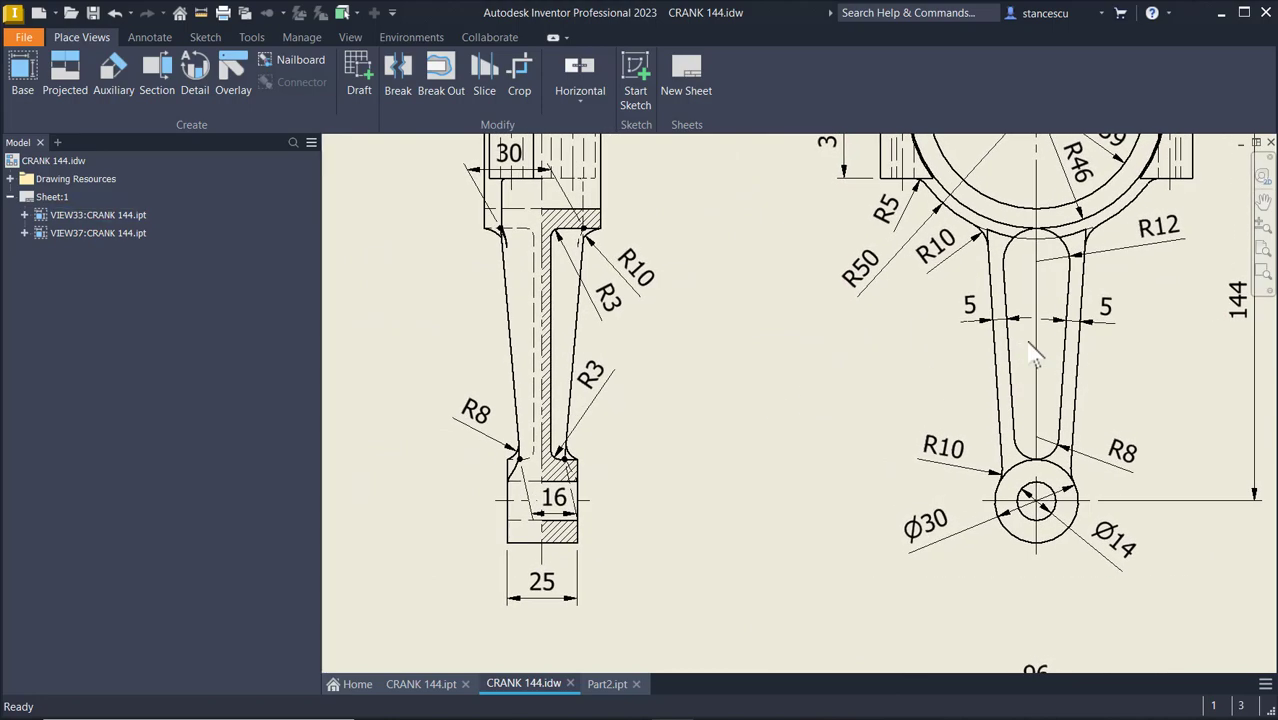
scroll(442, 414, up, 2)
scroll(590, 350, up, 1)
scroll(460, 198, down, 1)
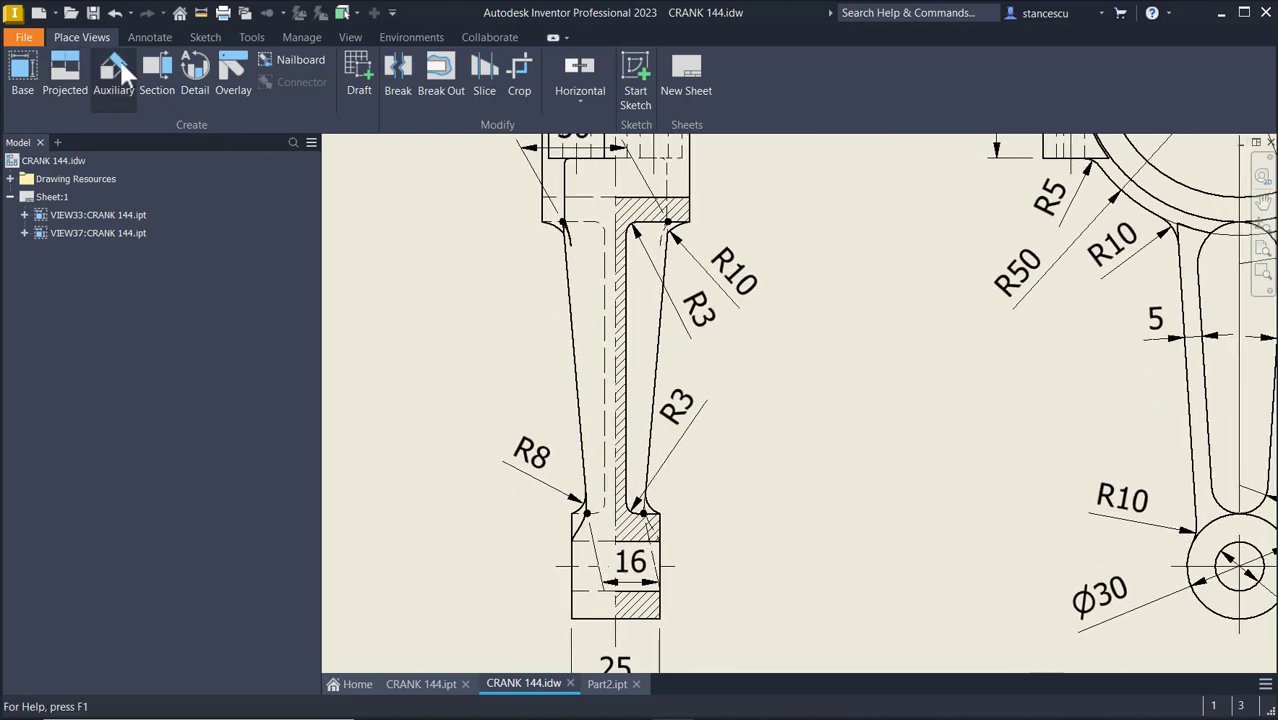
Dimension the web thickness between the two pocket floors in the drawing's side view and place the dimension text outside the shank.
click(159, 40)
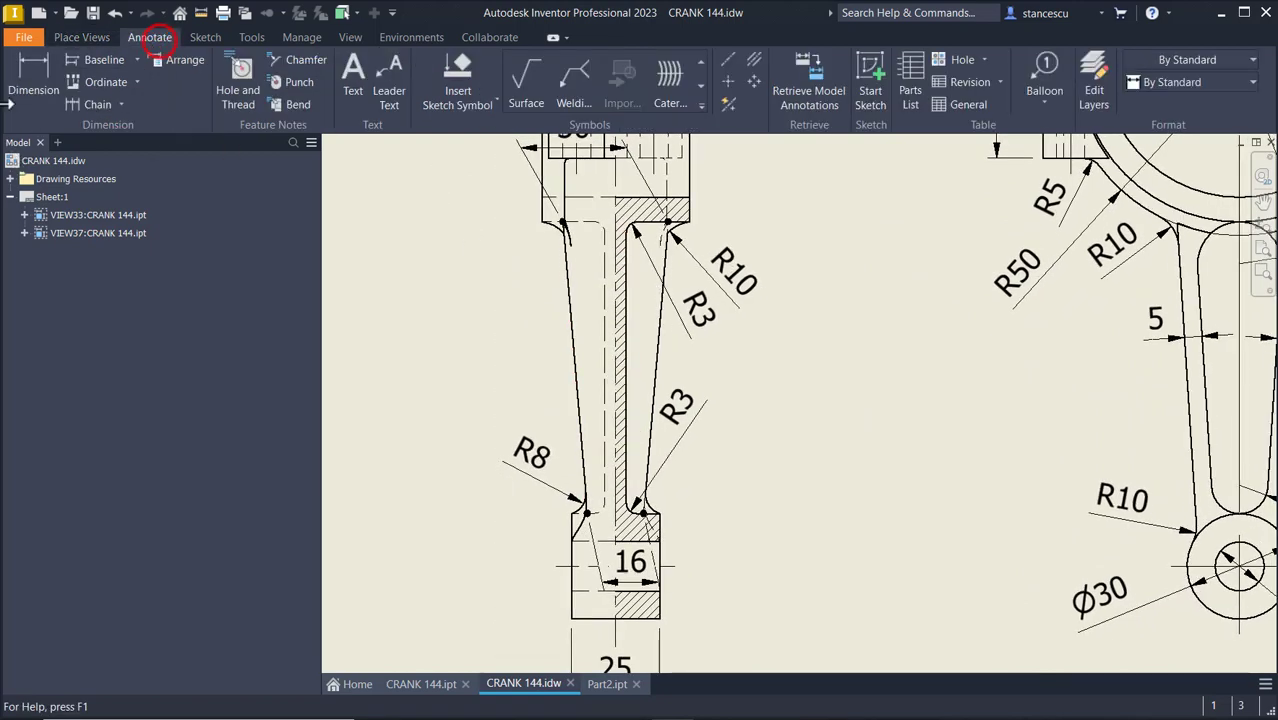
click(20, 70)
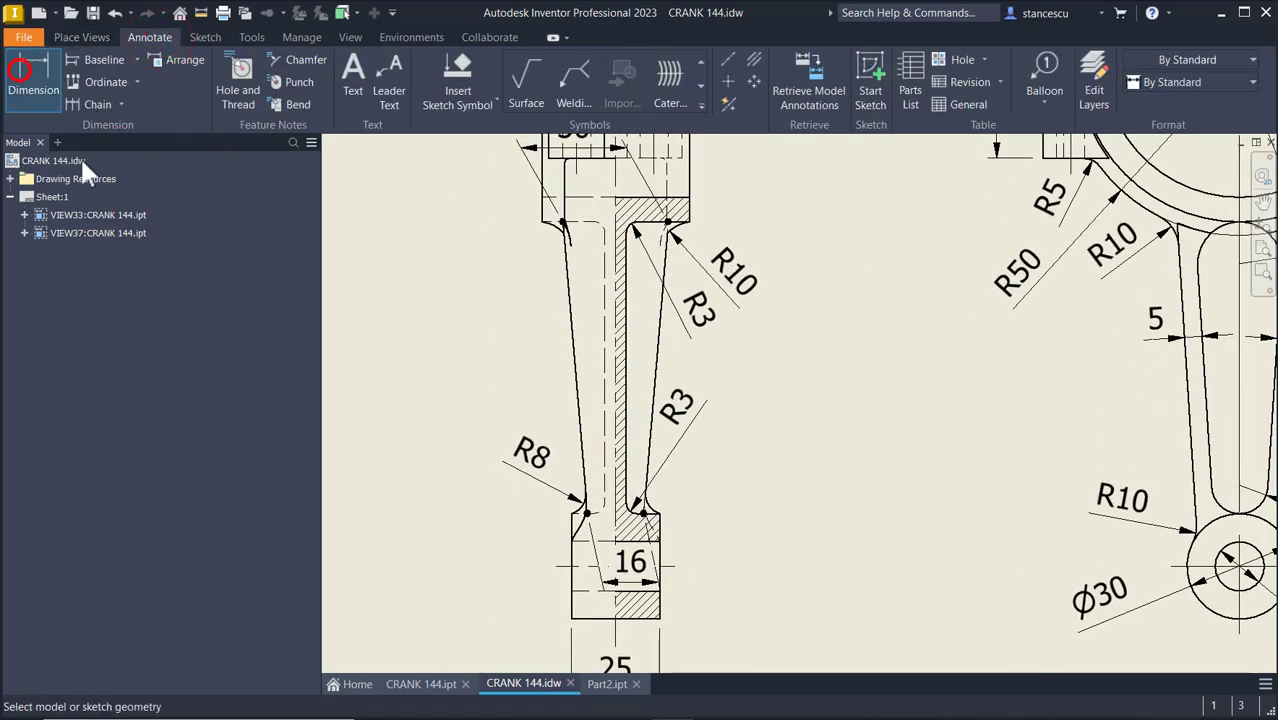
click(602, 360)
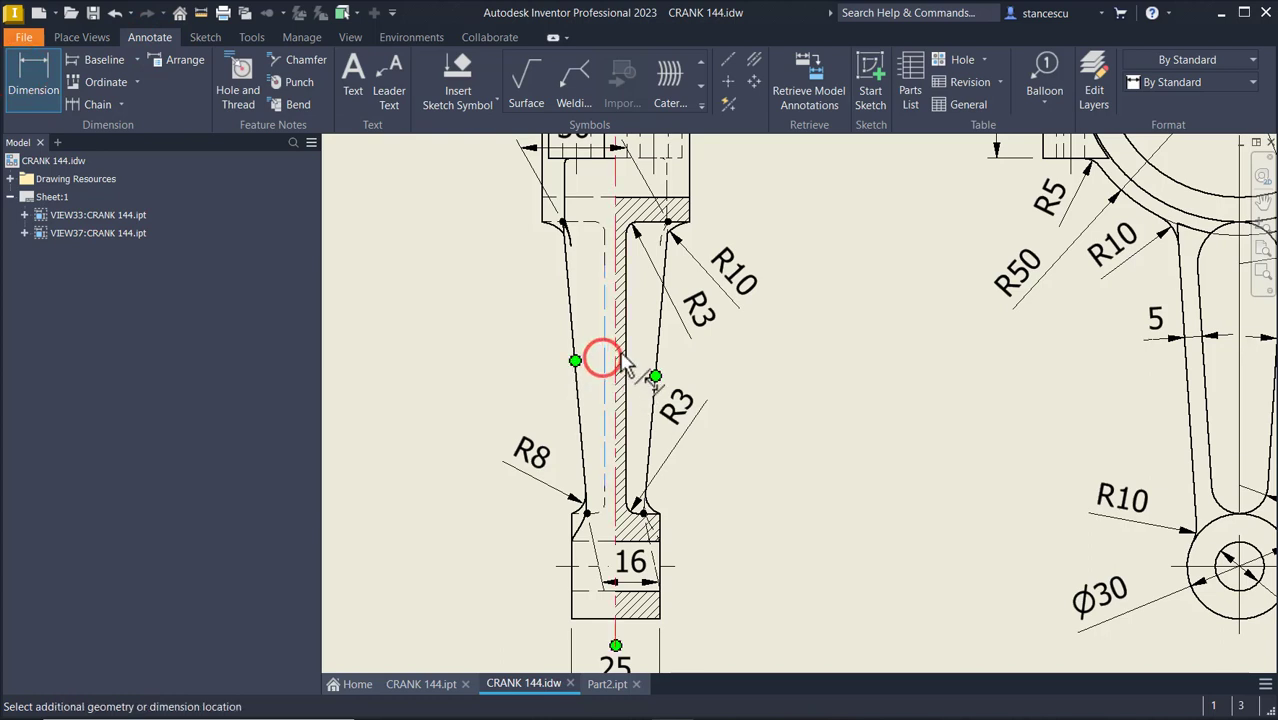
click(624, 340)
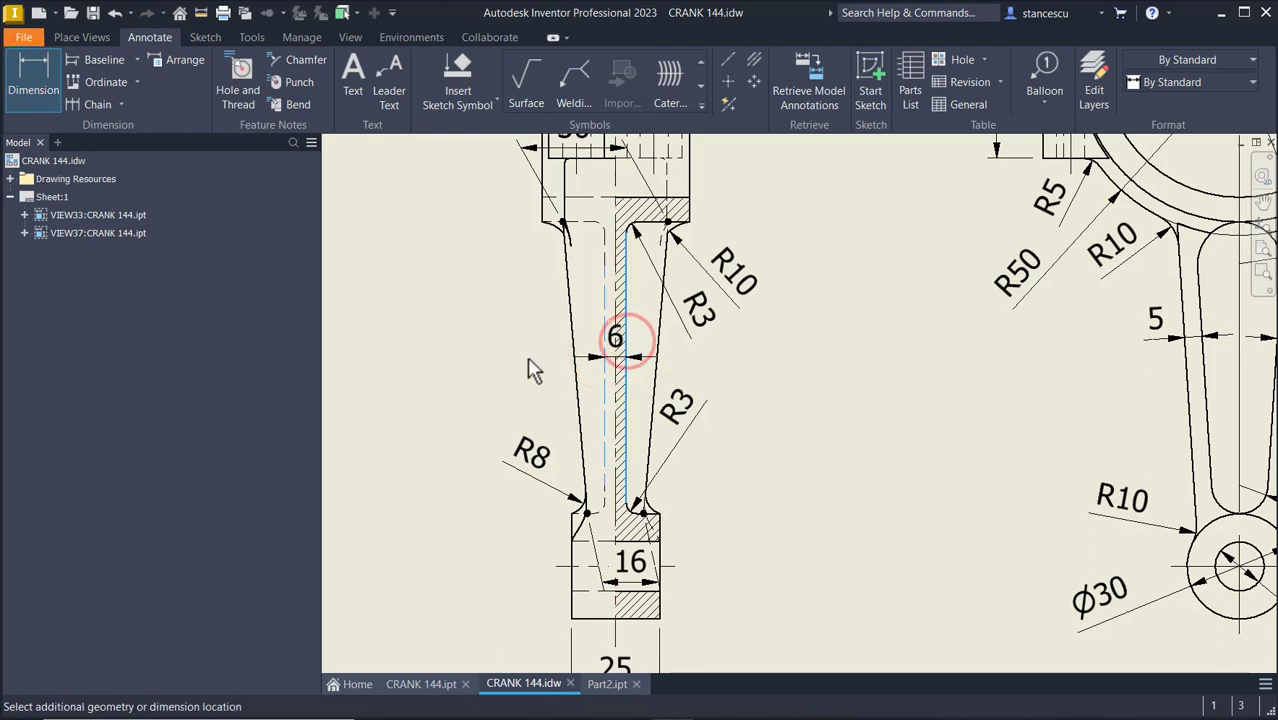
click(527, 356)
key(Escape)
drag(618, 332, 528, 368)
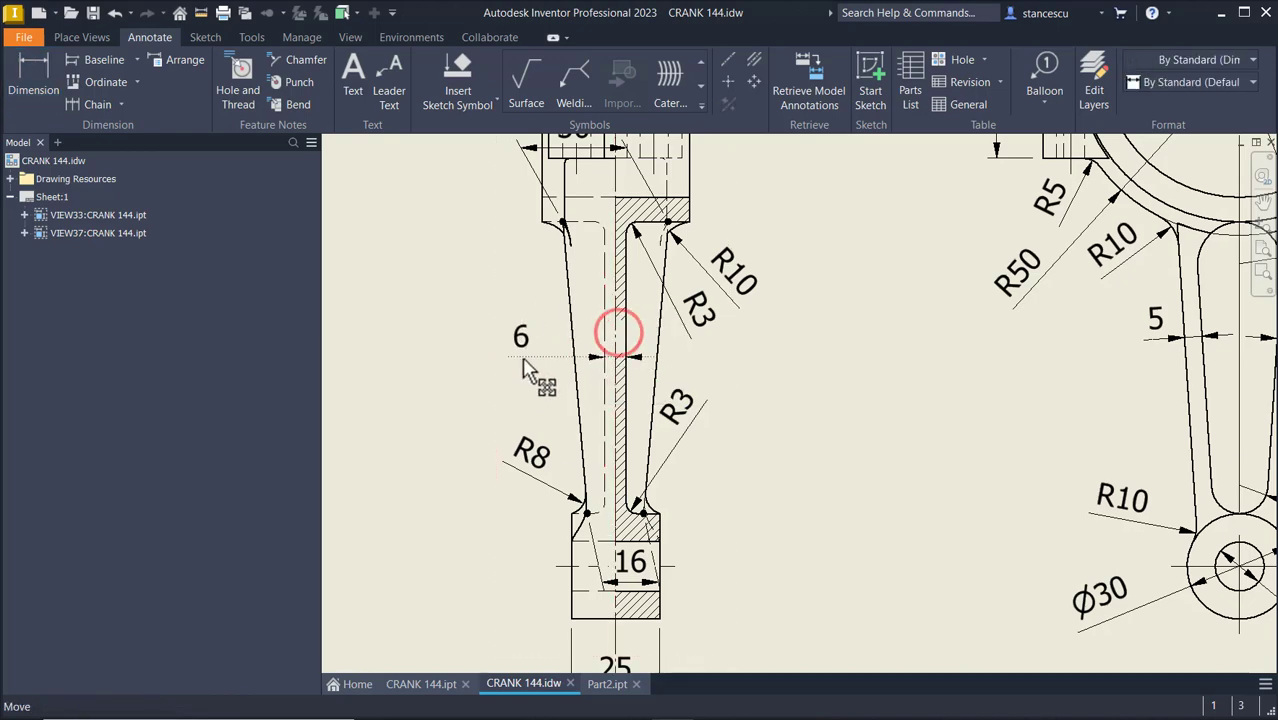
scroll(935, 482, down, 2)
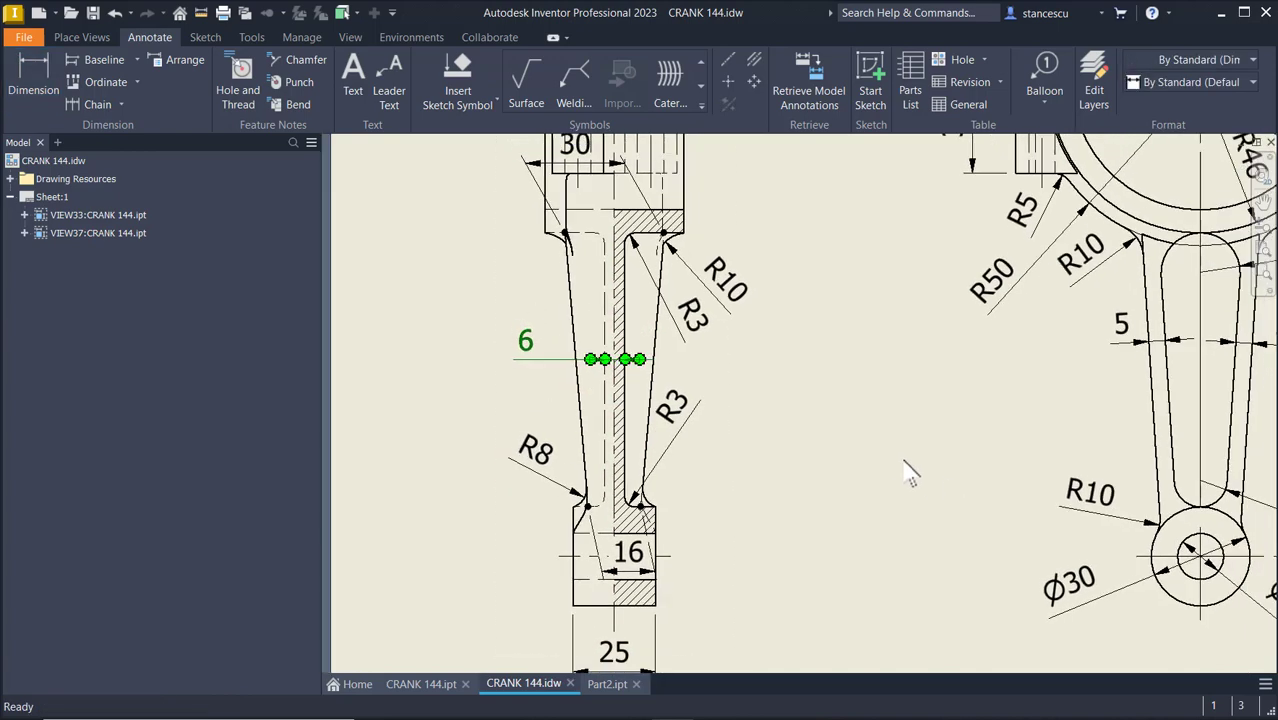
scroll(788, 350, down, 4)
click(903, 471)
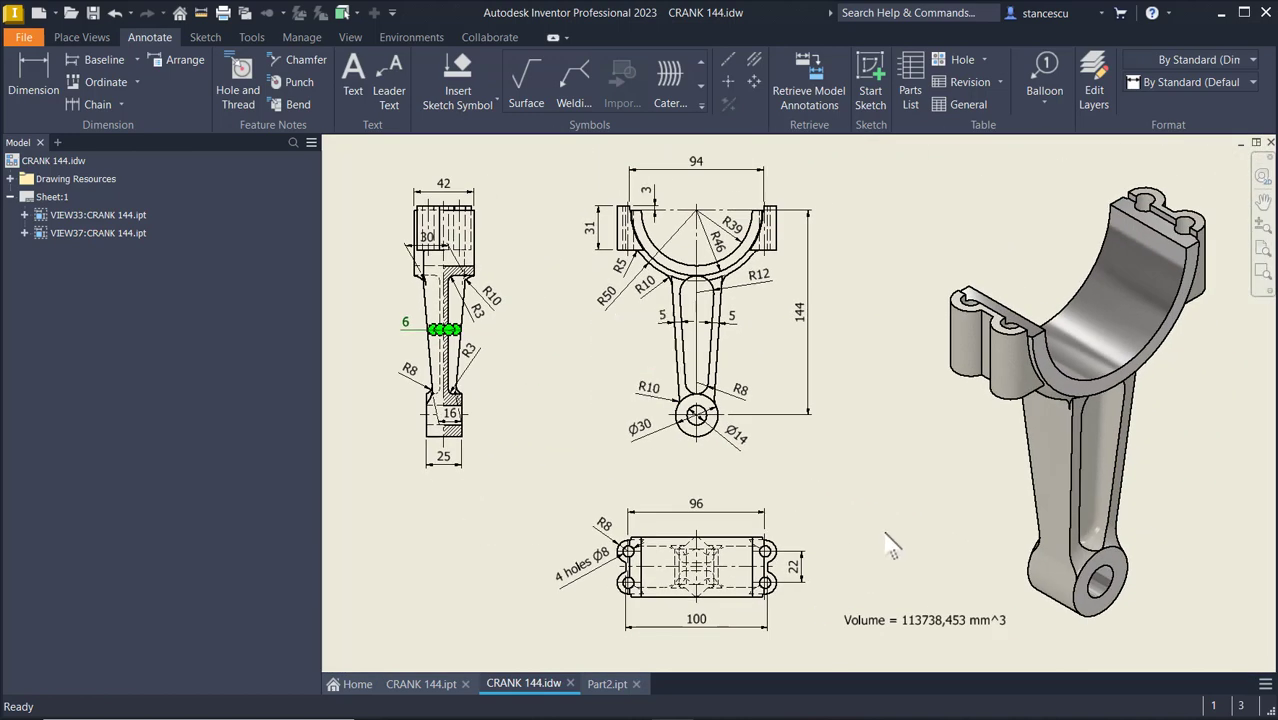
key(Escape)
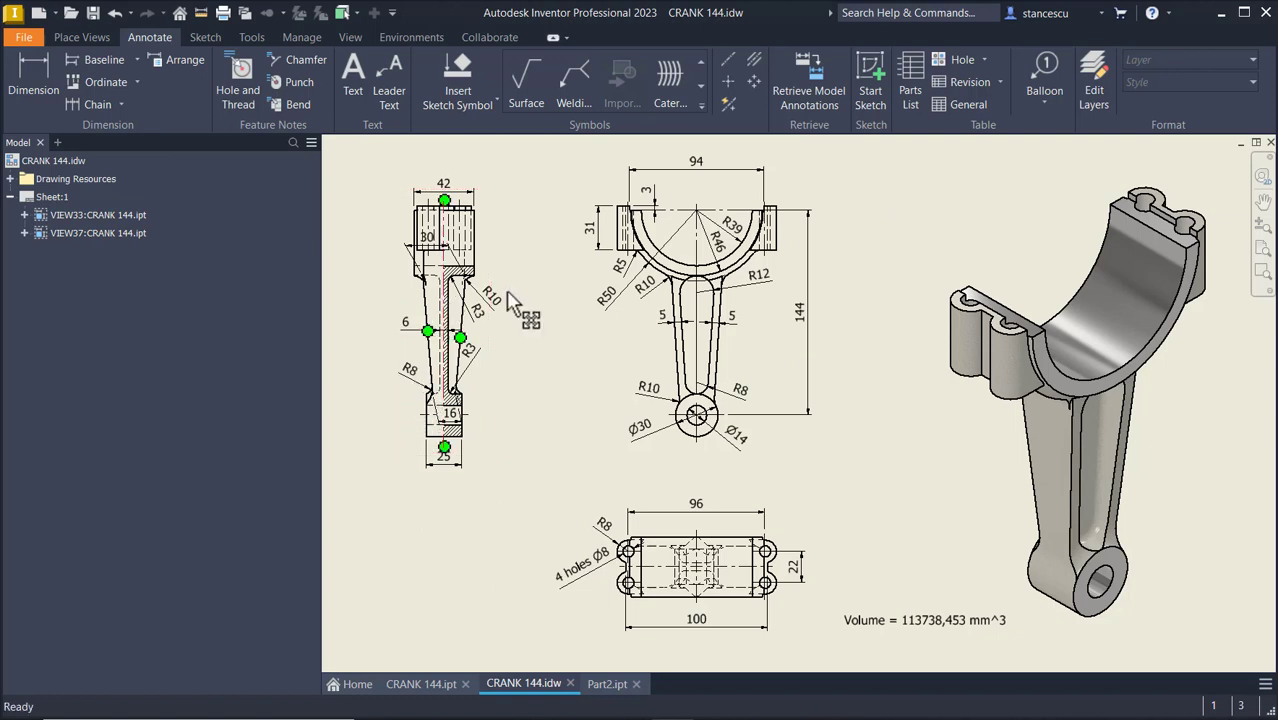
click(1075, 391)
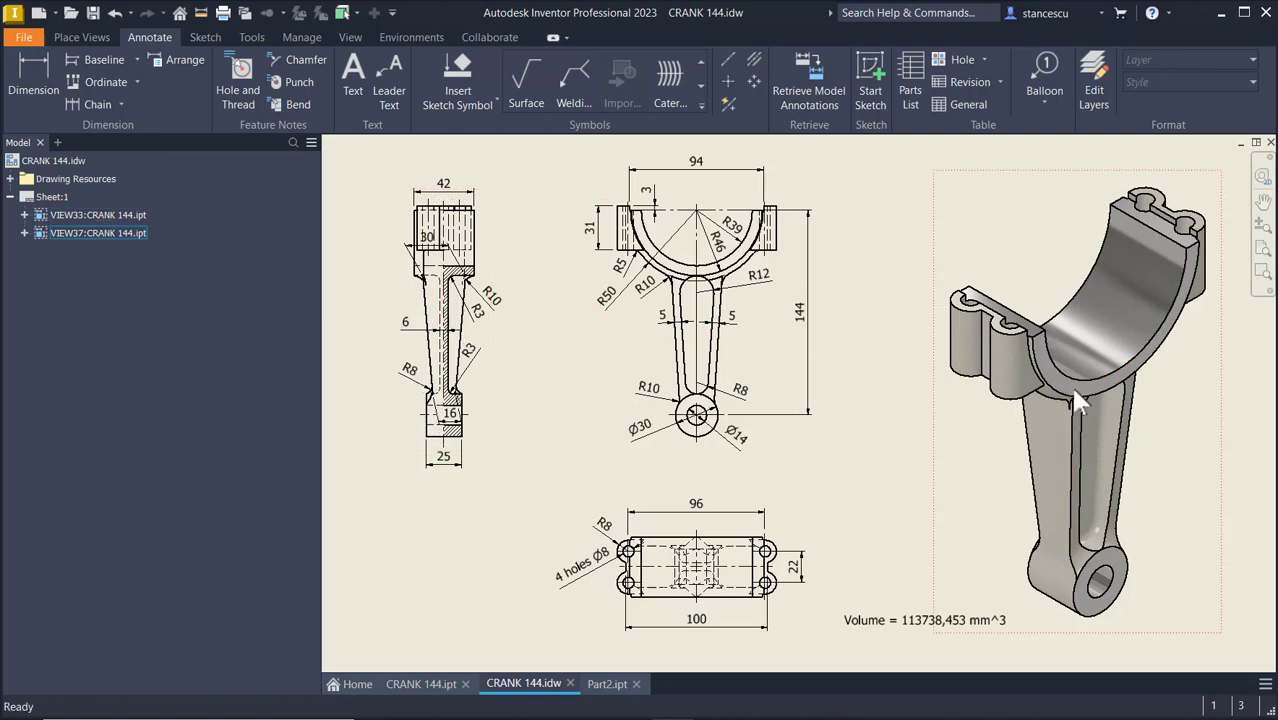
key(Escape)
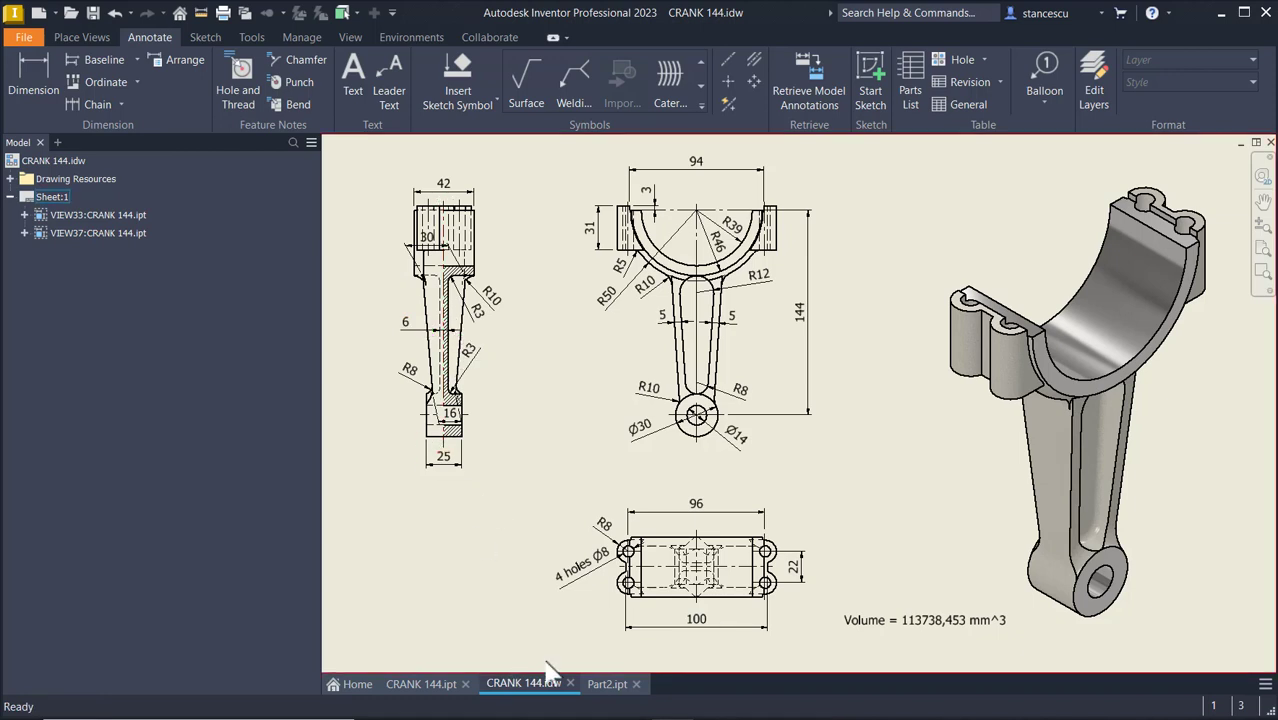
Return to Part2.ipt, start a sketch on the half-ring's front face and convert all its projected edges to construction geometry.
click(597, 684)
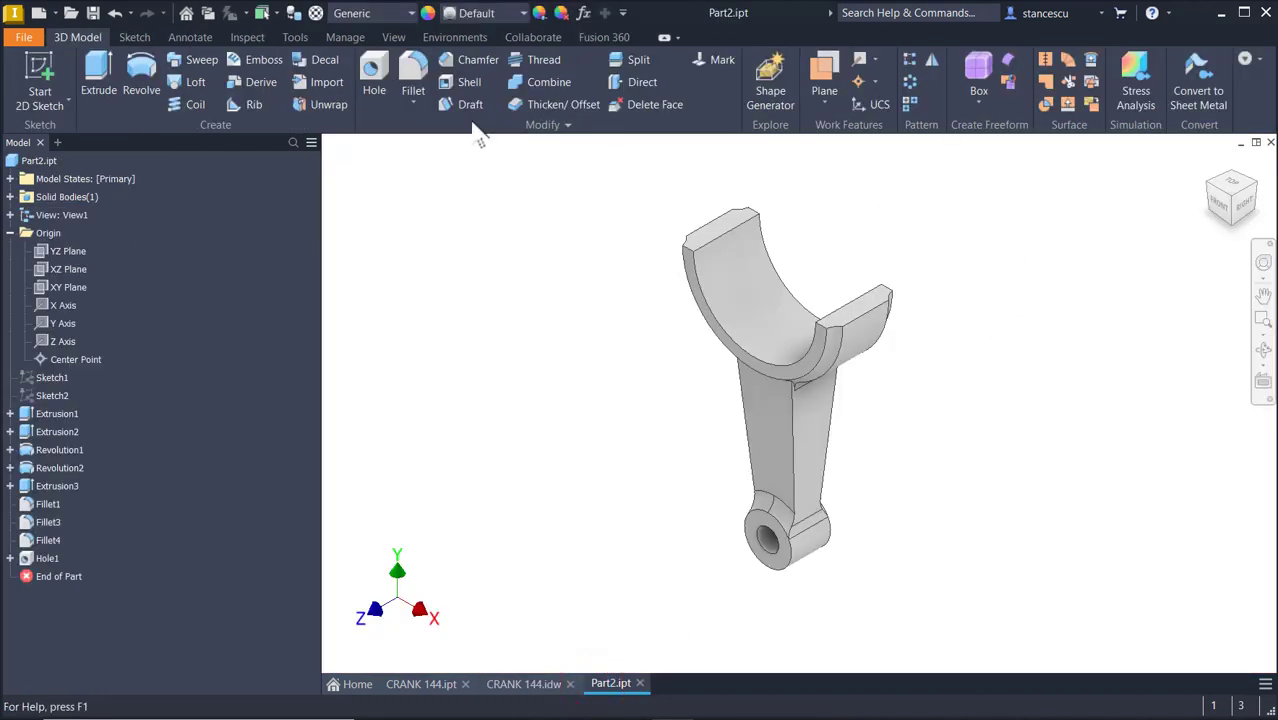
scroll(725, 335, up, 3)
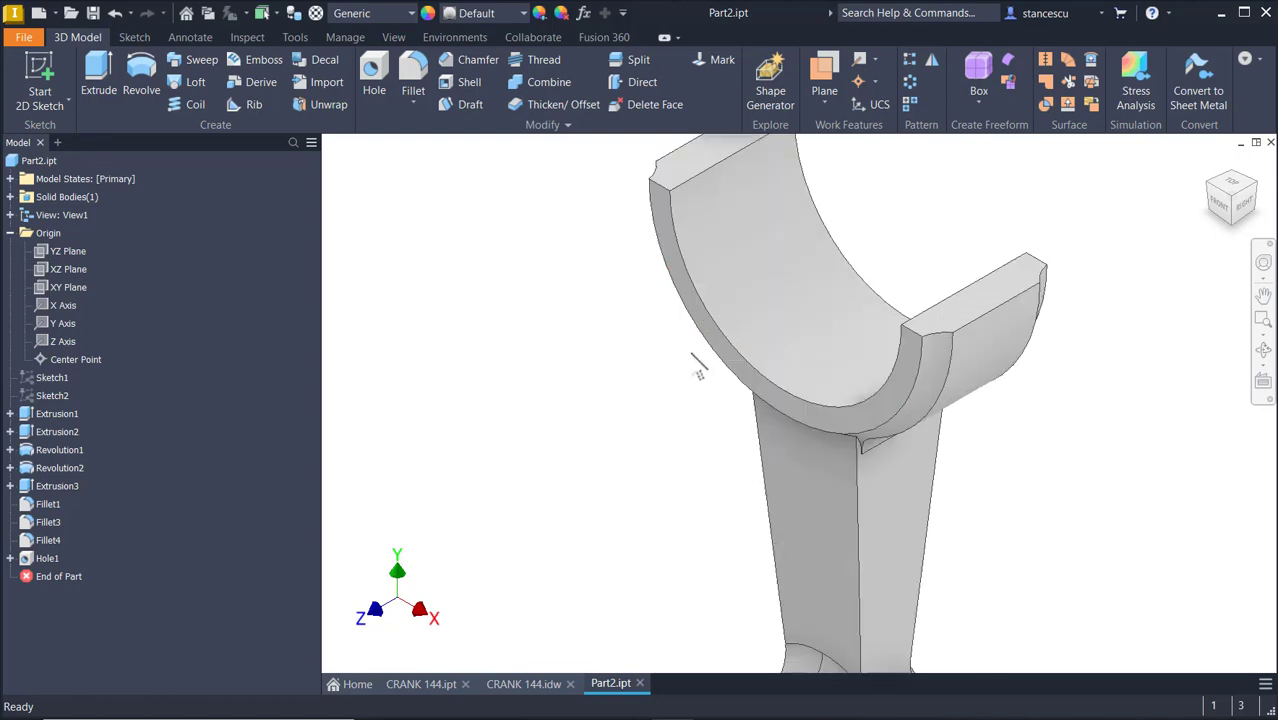
click(748, 370)
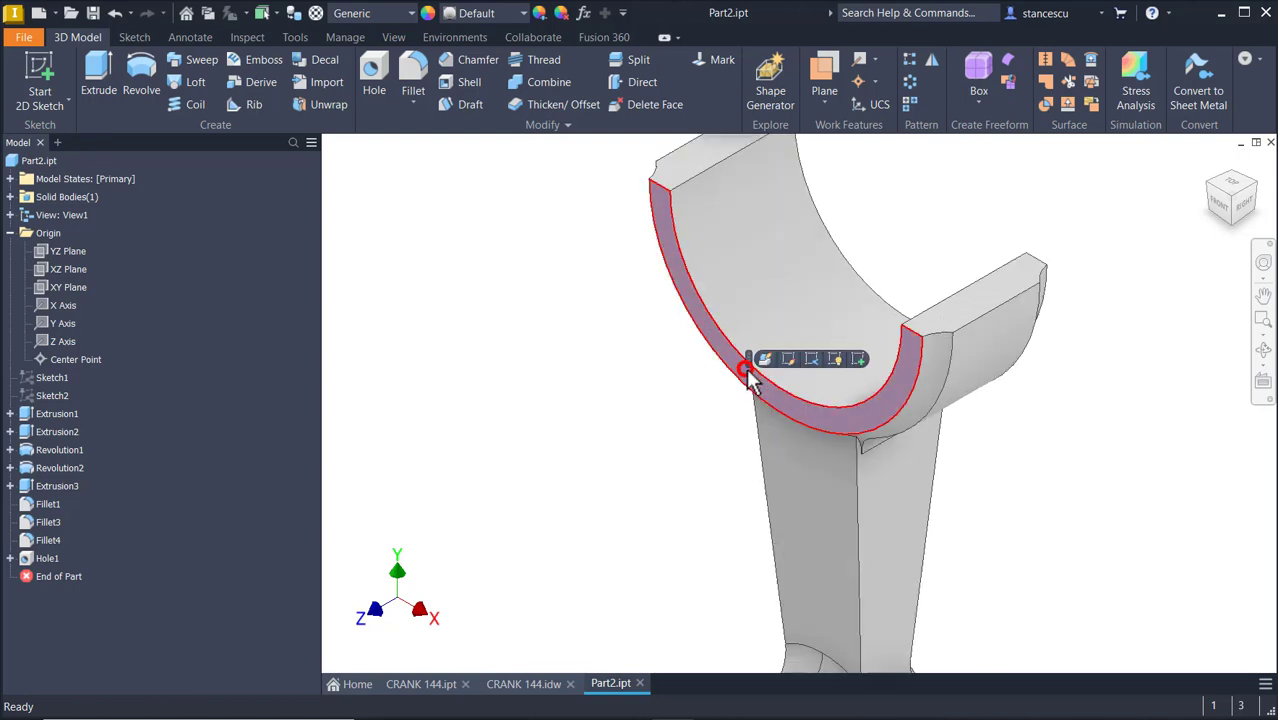
click(858, 362)
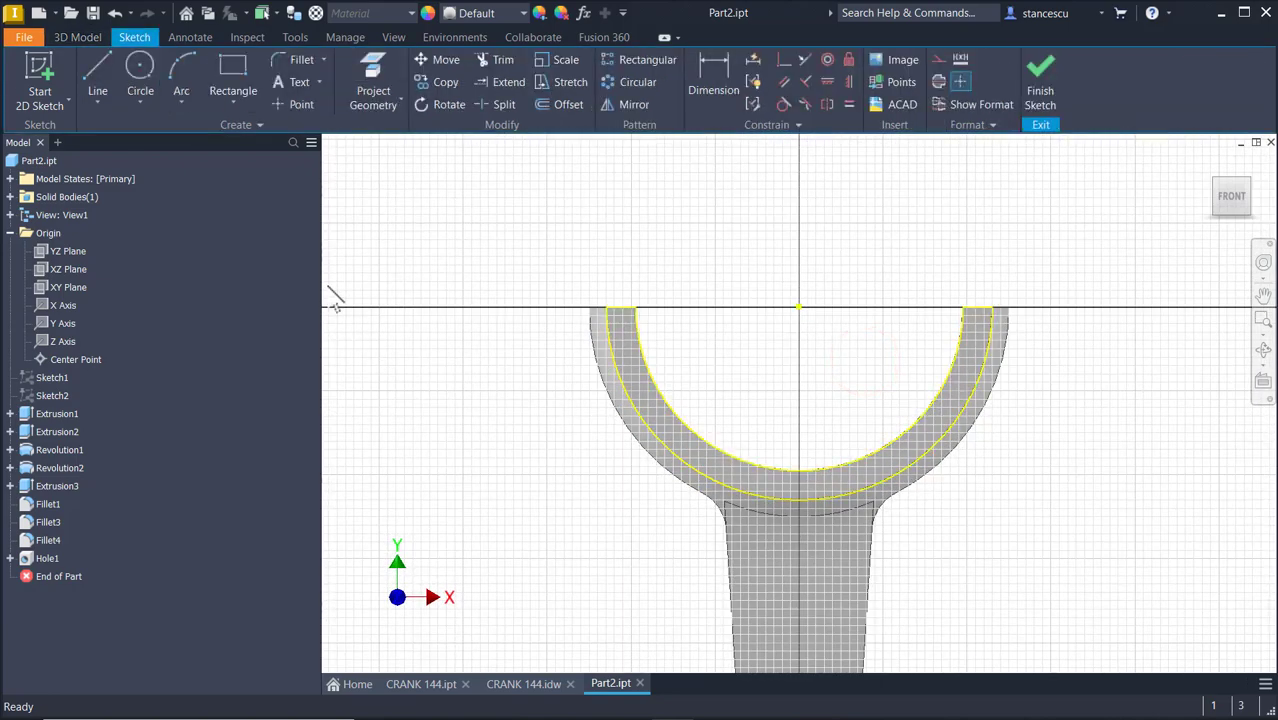
drag(516, 222, 1098, 592)
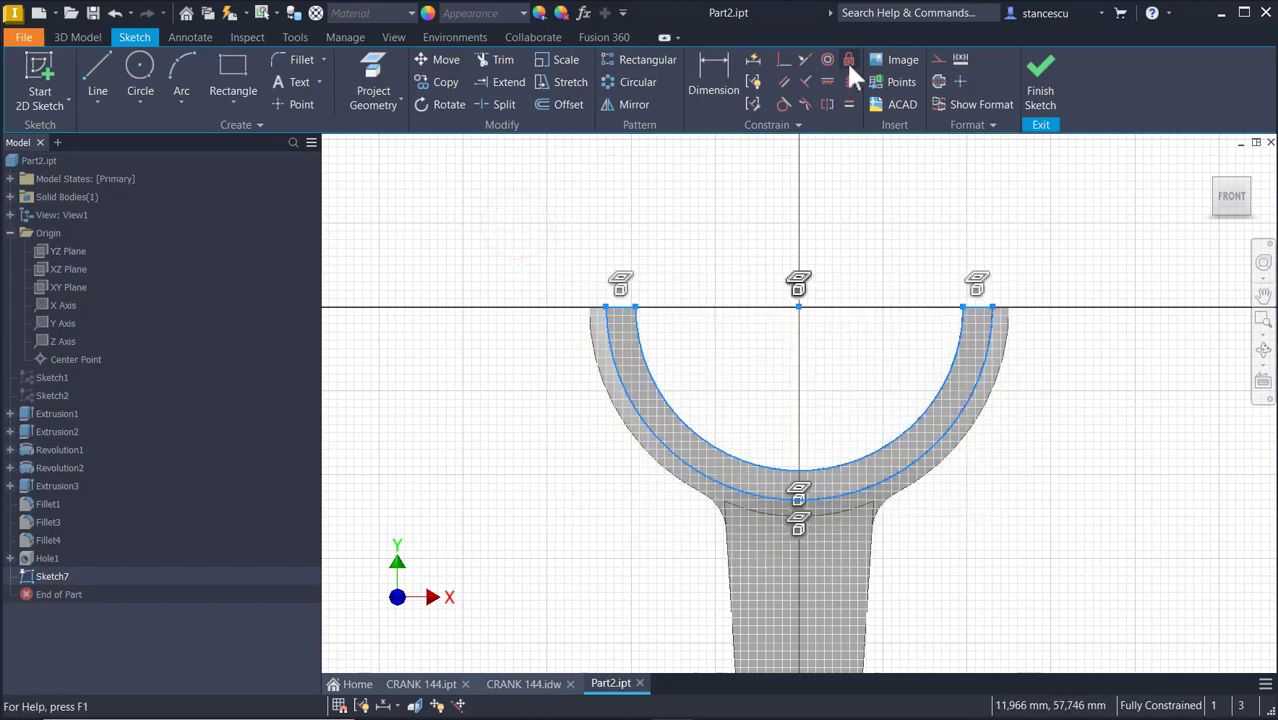
click(938, 59)
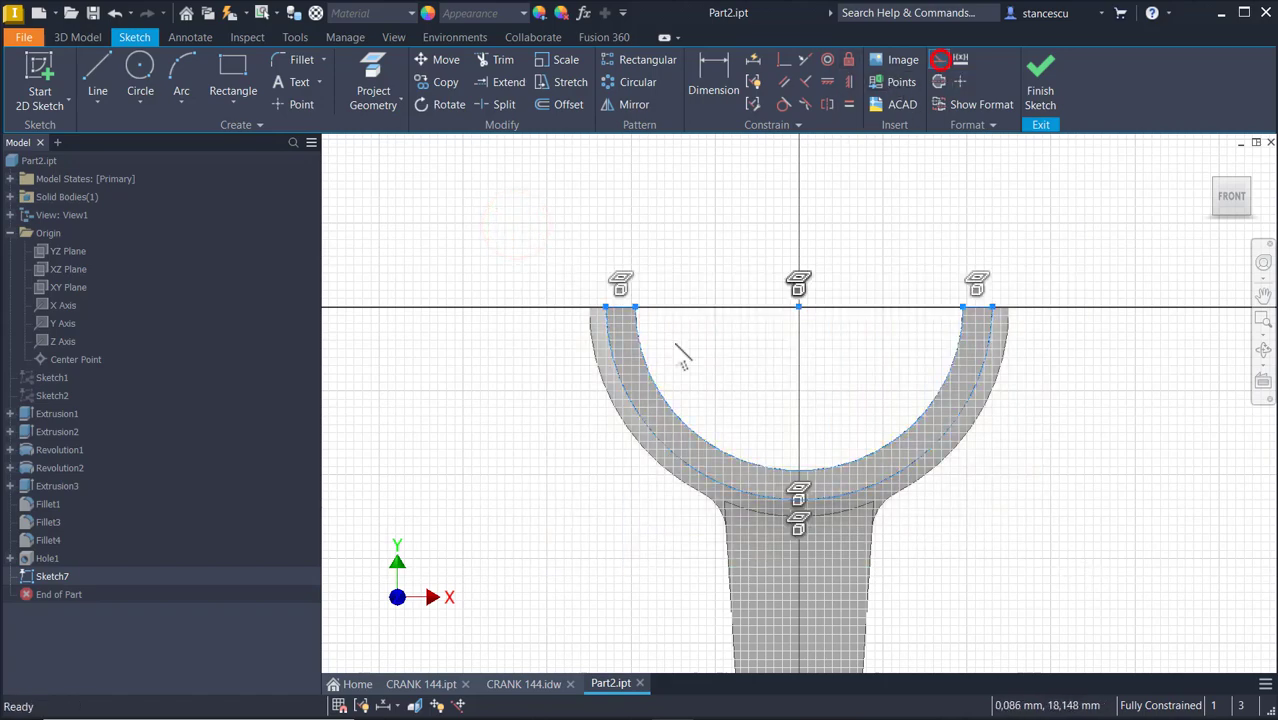
click(523, 396)
Copy Sketch1's shank and pocket profile and paste it into the new sketch.
middle_drag(494, 482, 542, 337)
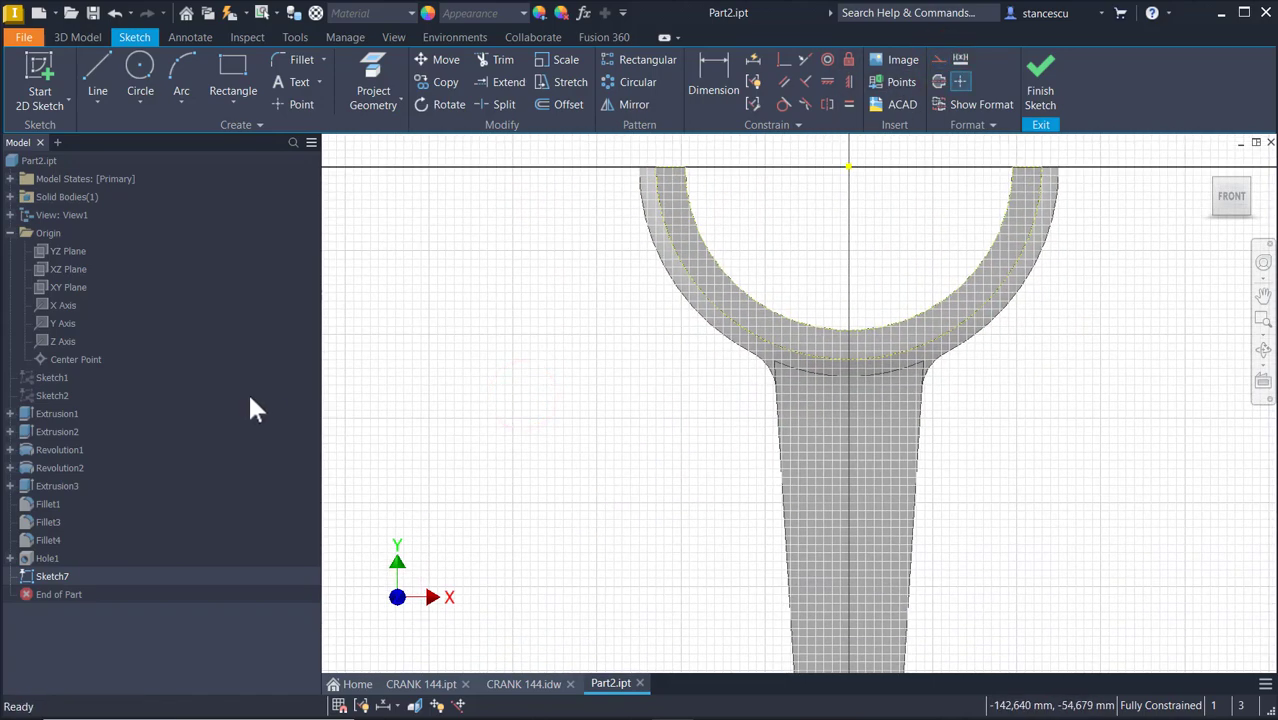
click(46, 378)
right_click(45, 377)
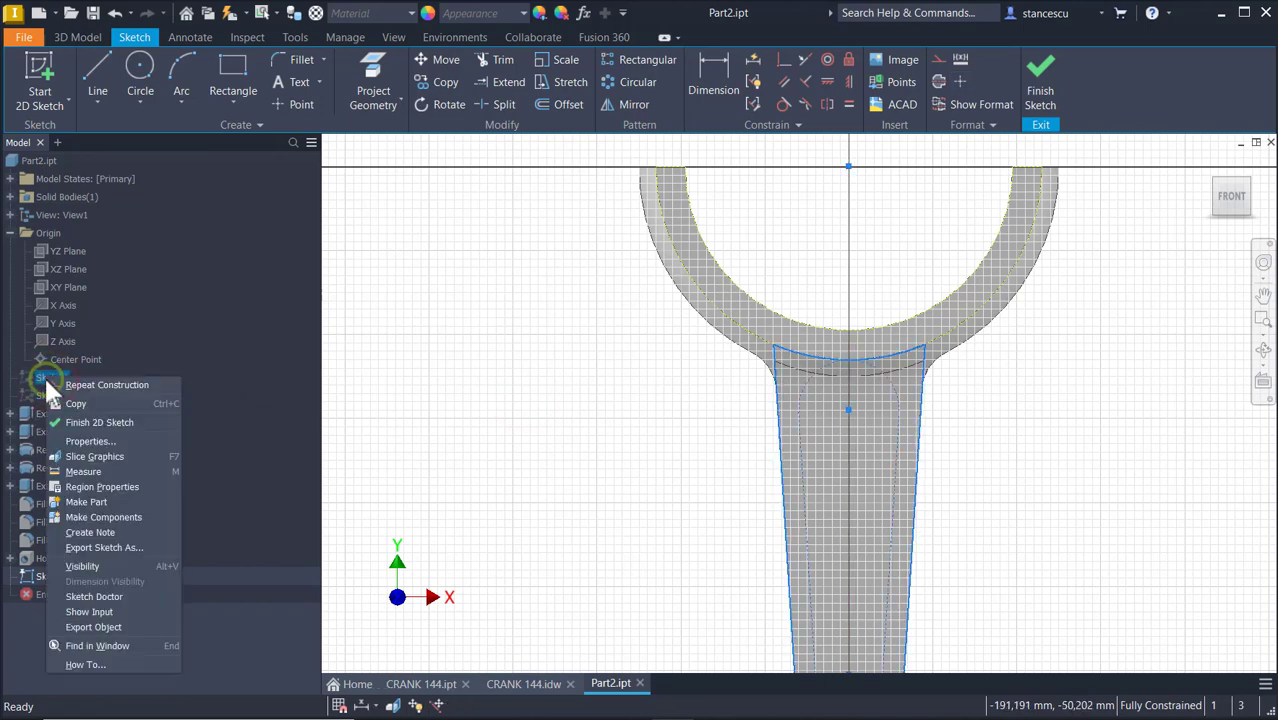
click(75, 401)
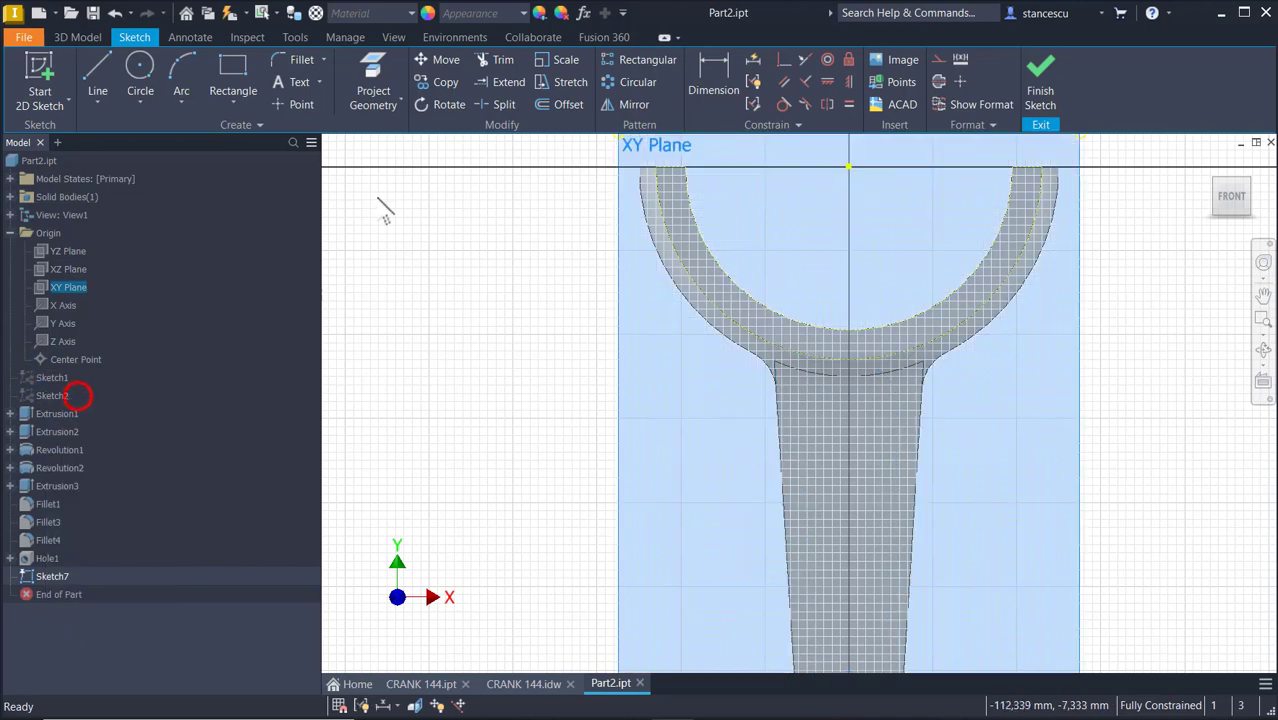
right_click(442, 336)
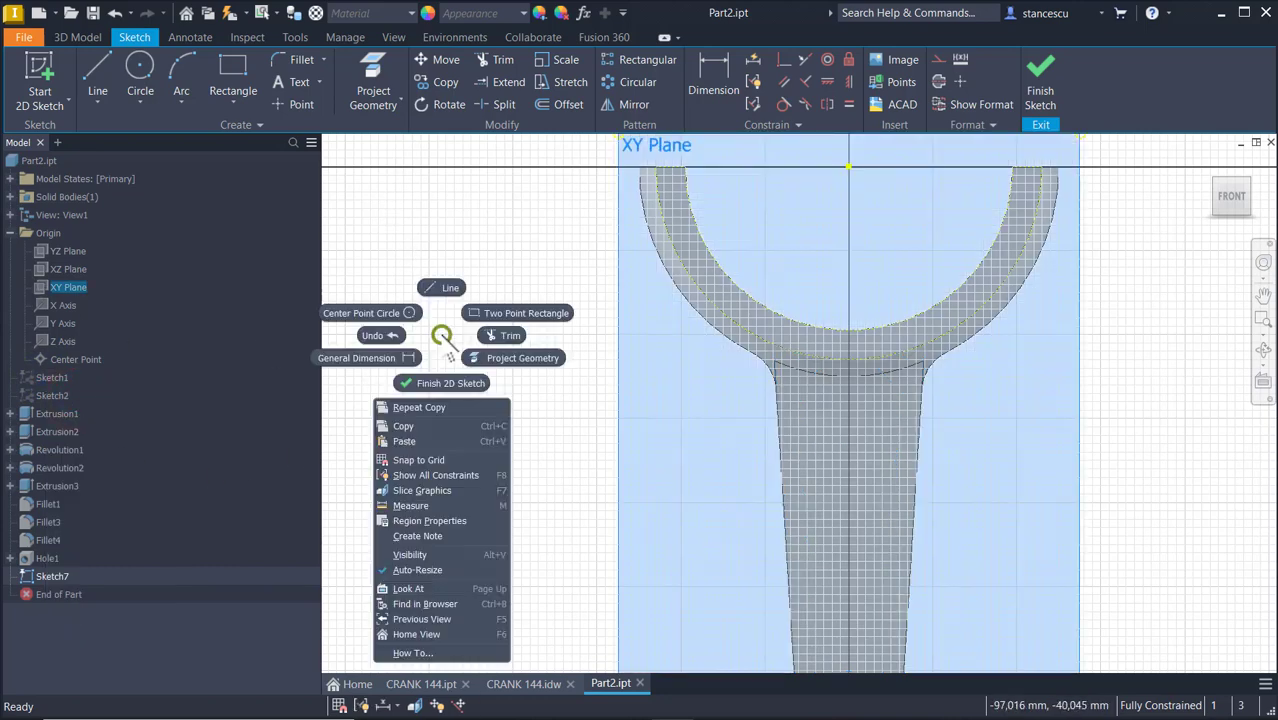
click(412, 438)
scroll(553, 406, down, 2)
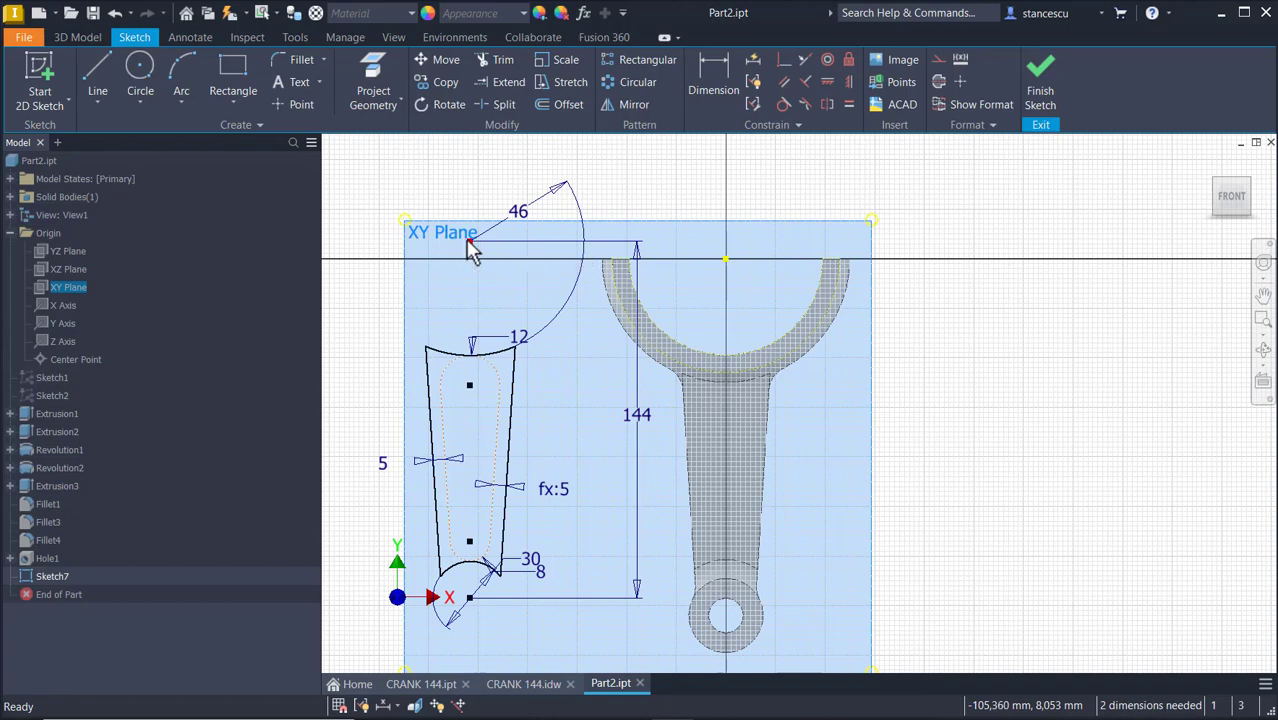
Move the pasted profile clear of the part and convert its solid shank outline to construction geometry.
drag(469, 243, 445, 232)
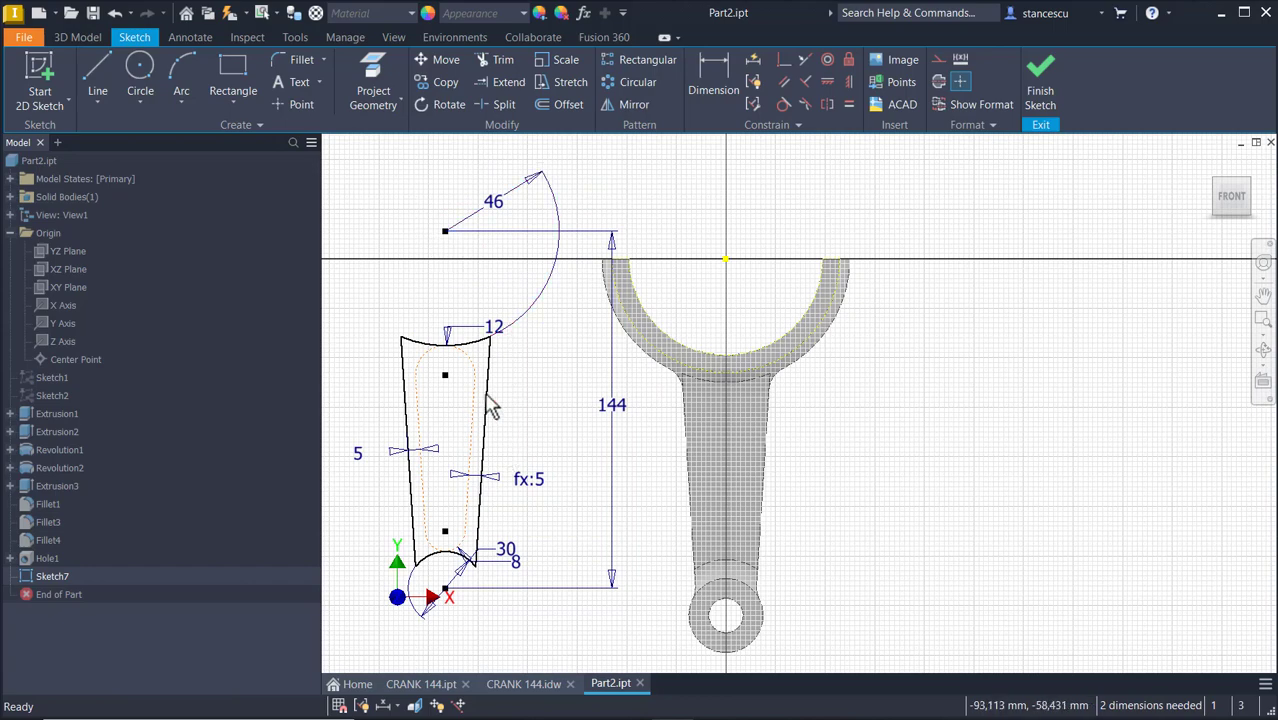
middle_drag(480, 398, 540, 281)
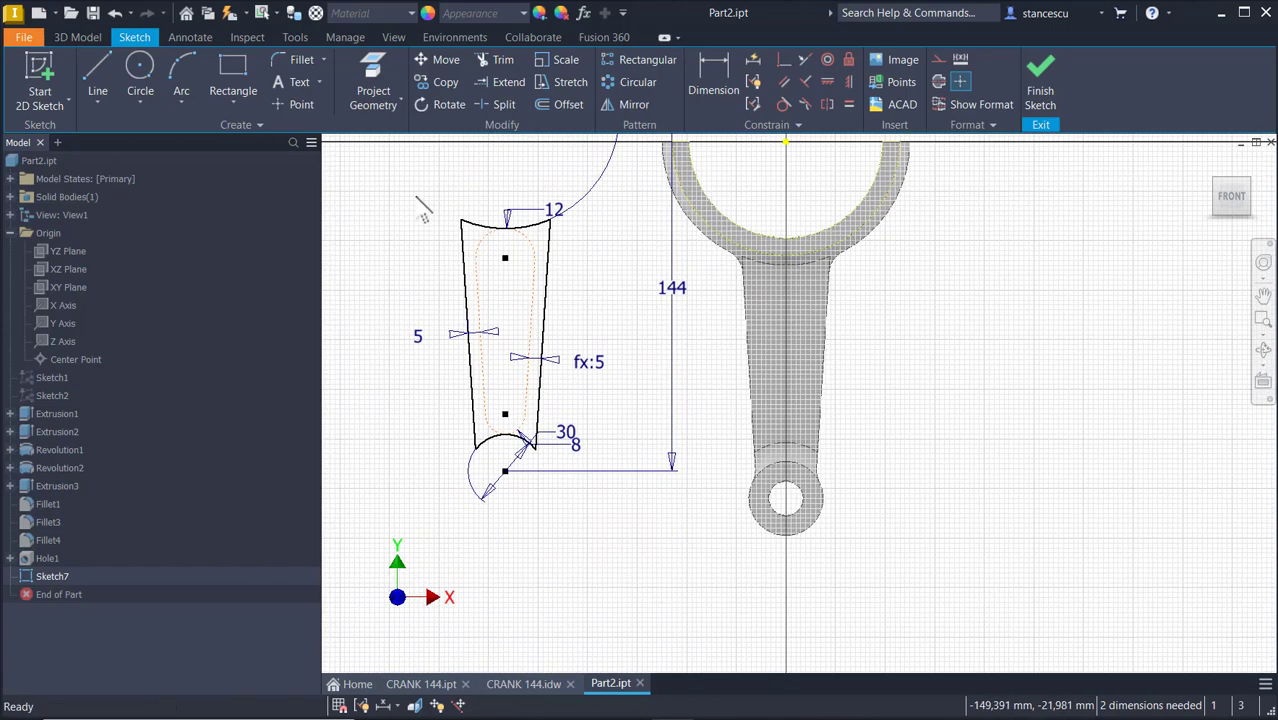
mouse_move(415, 196)
mouse_down()
mouse_move(519, 408)
mouse_move(604, 512)
mouse_up()
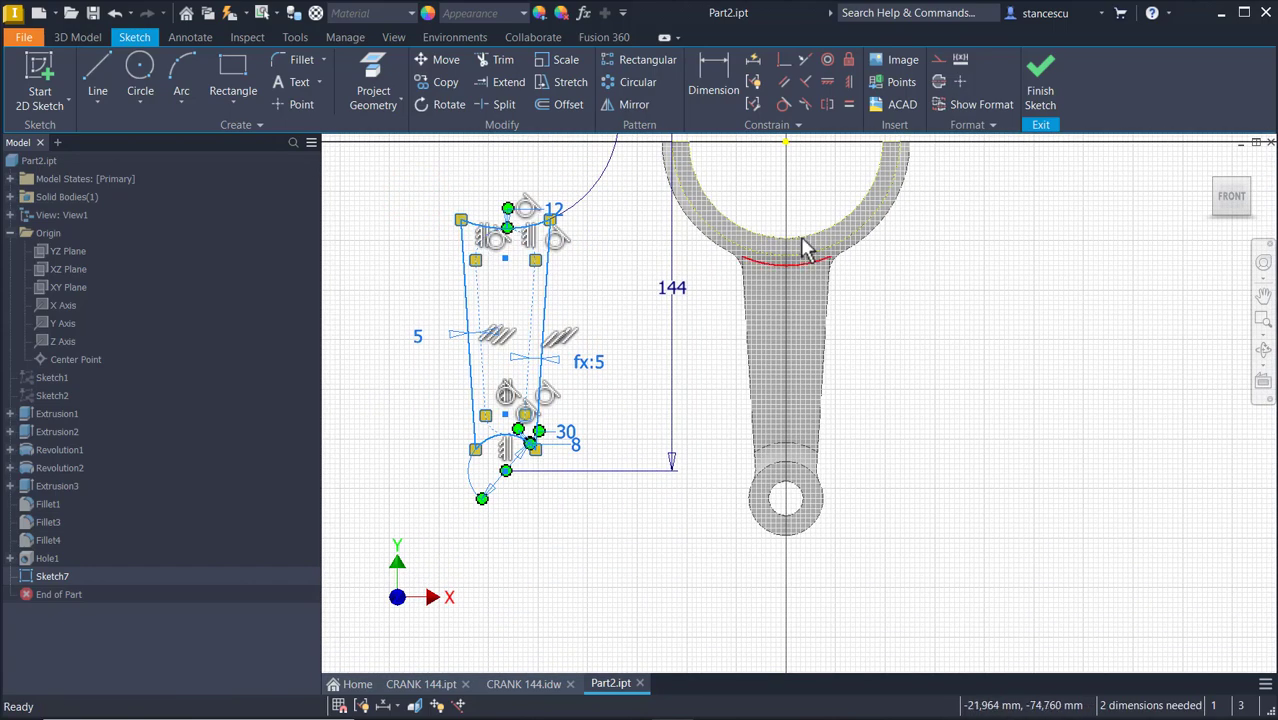
click(937, 59)
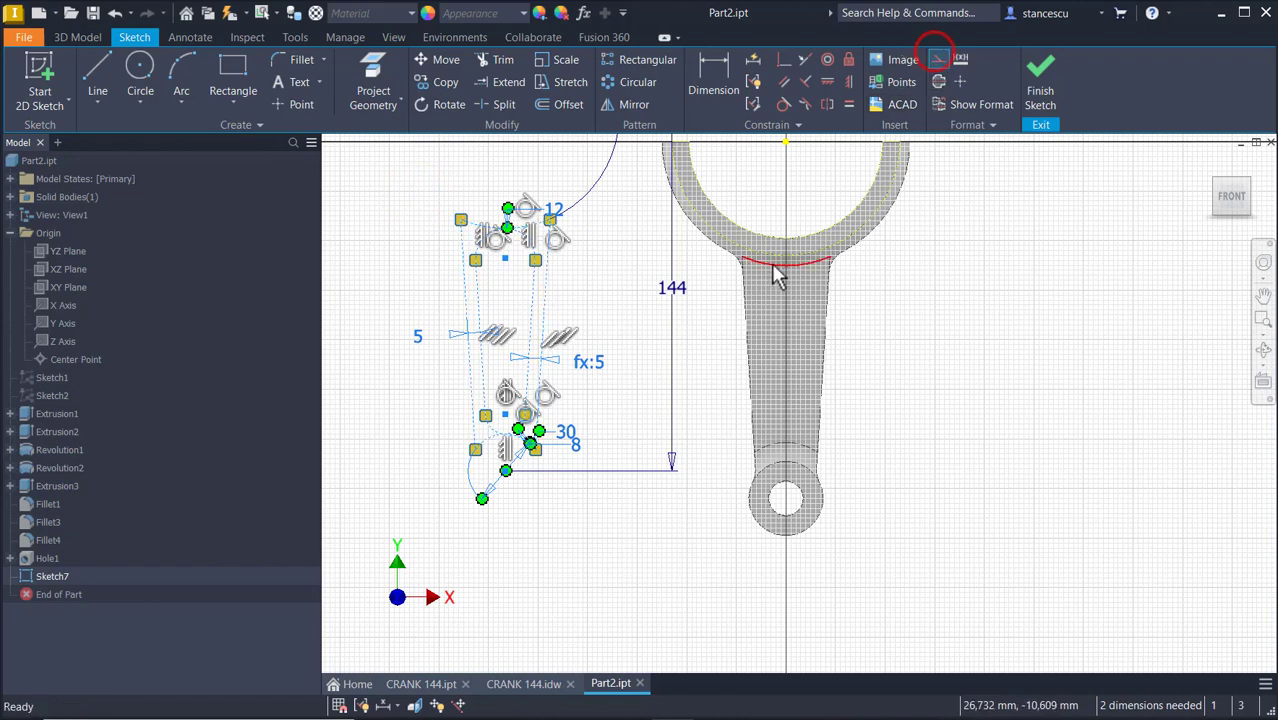
click(593, 331)
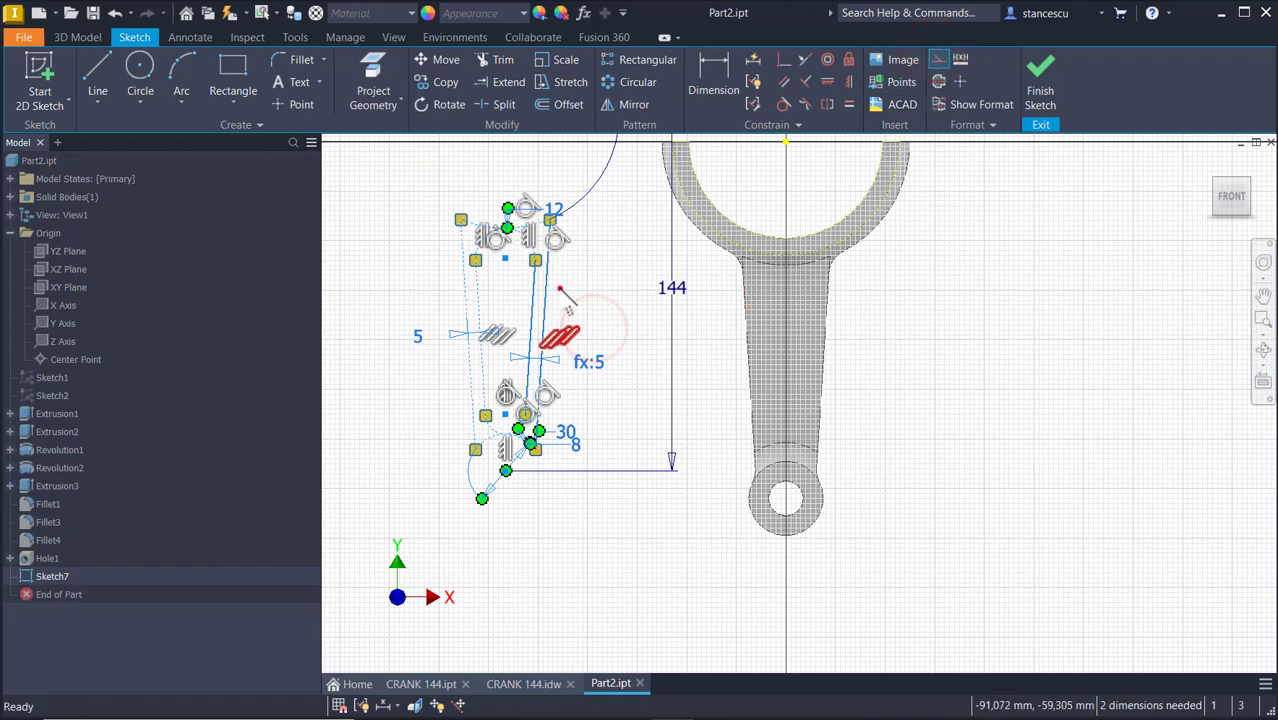
click(560, 289)
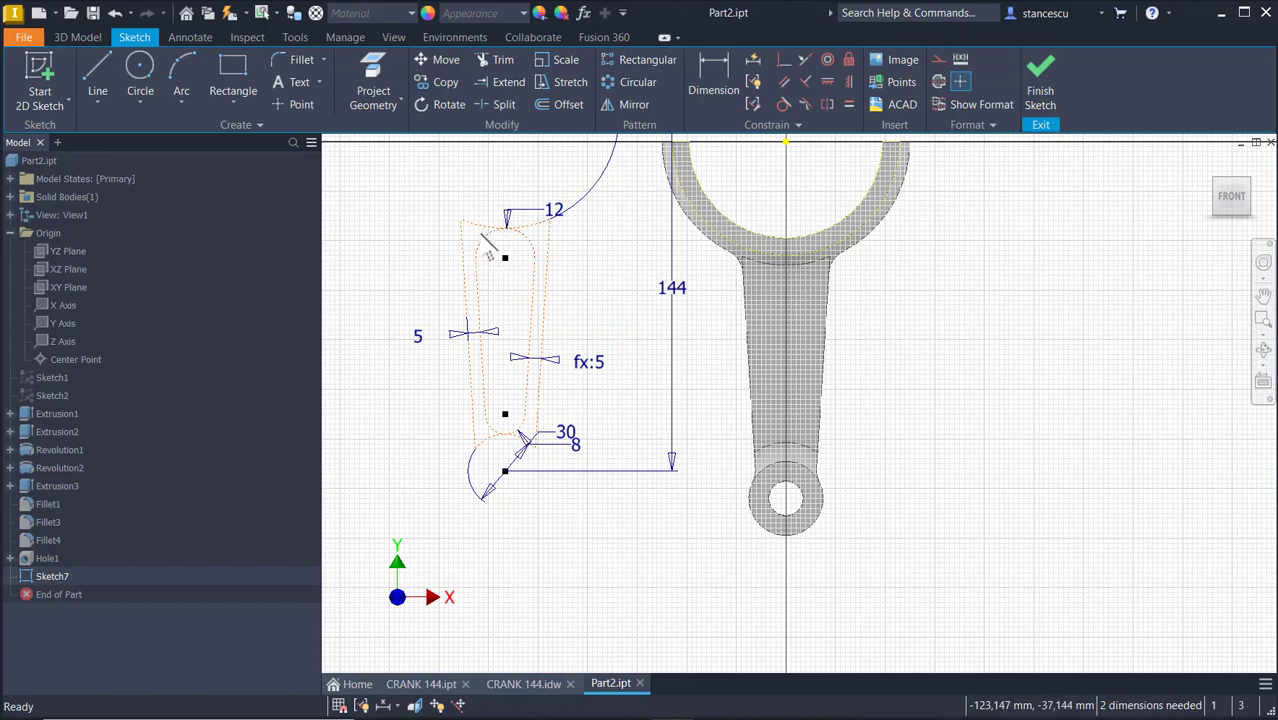
Convert the pasted profile's inner pocket outline, both side lines and both end arcs, from construction to normal geometry.
mouse_move(481, 232)
mouse_down()
mouse_move(502, 304)
mouse_move(493, 290)
mouse_up()
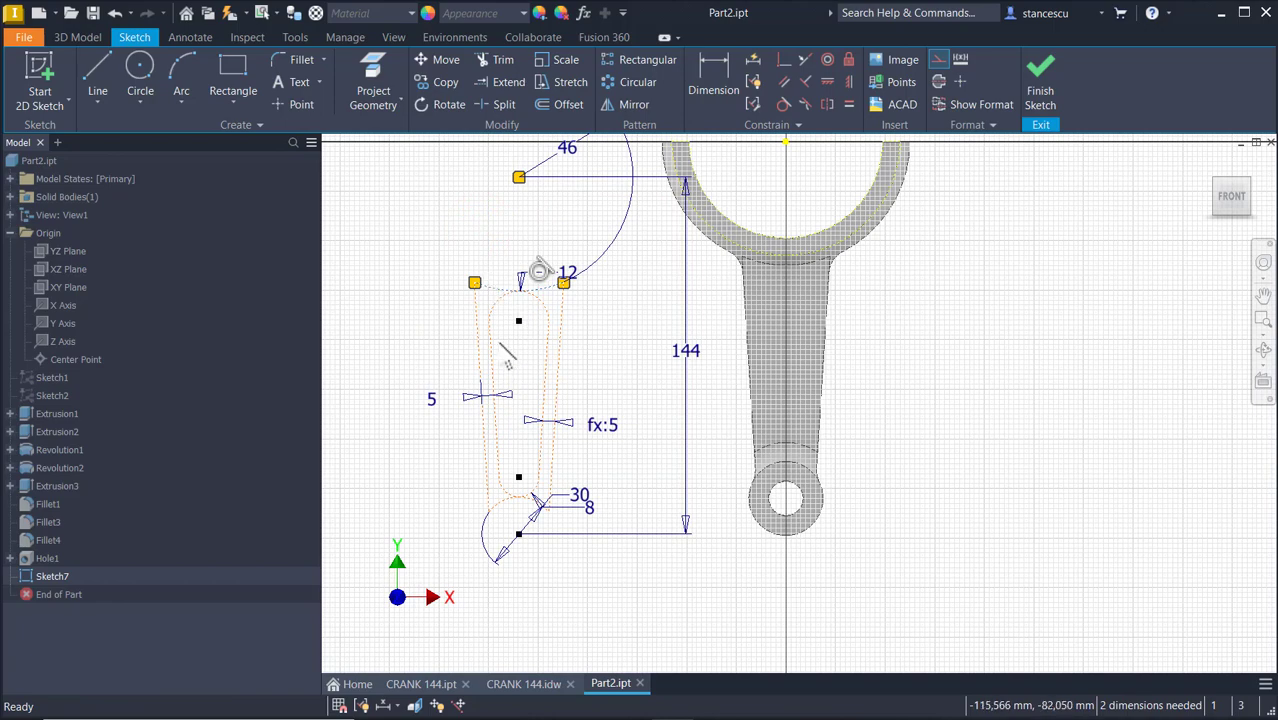
scroll(500, 346, down, 3)
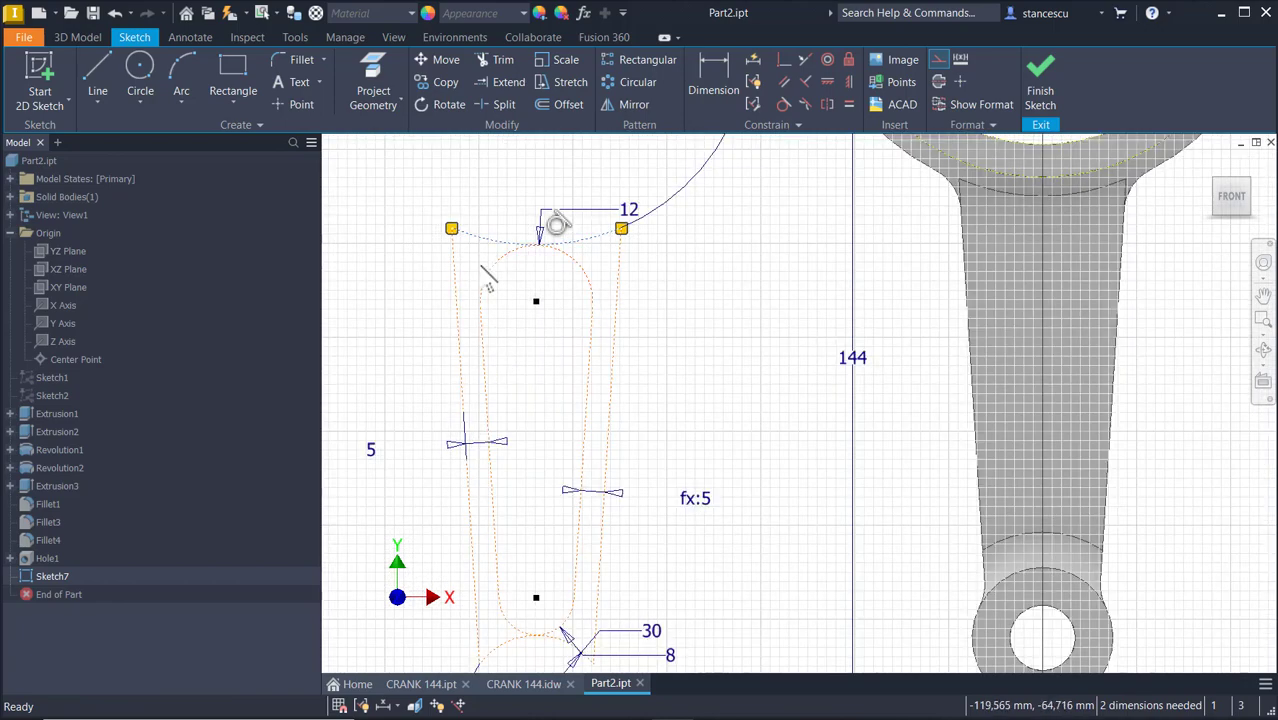
mouse_move(477, 251)
mouse_down()
mouse_move(575, 555)
mouse_move(586, 640)
mouse_up()
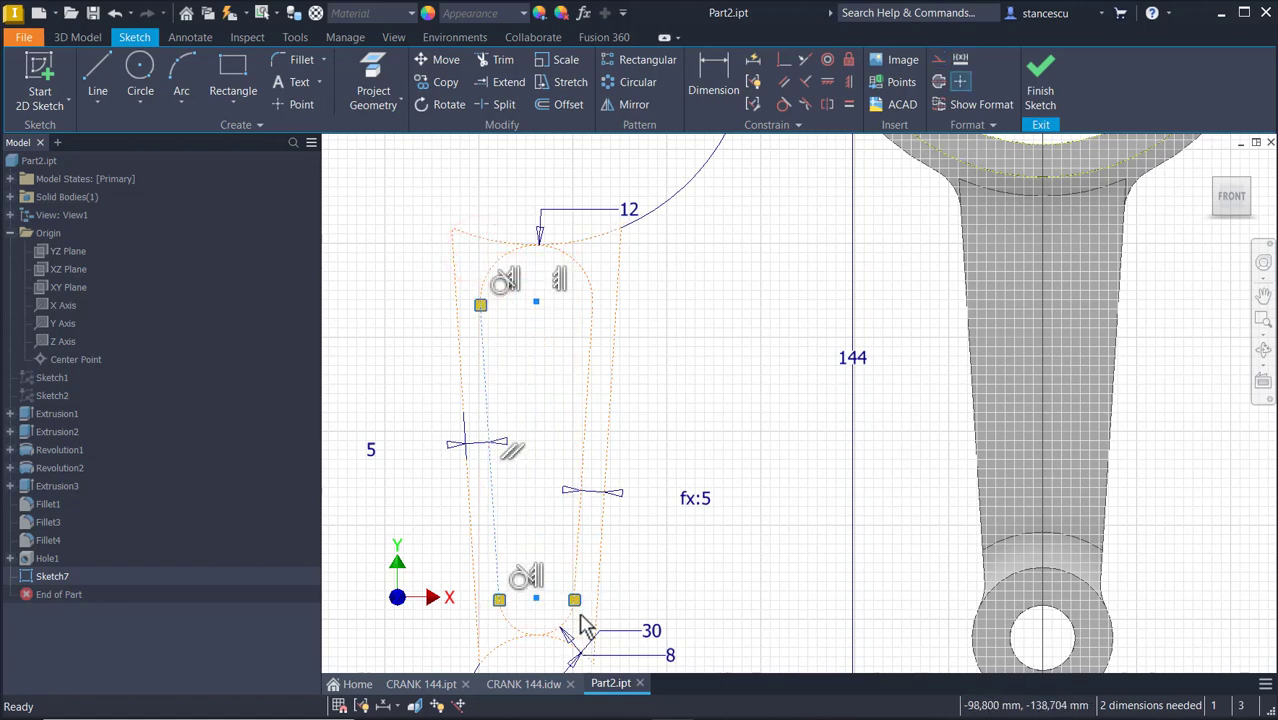
click(939, 63)
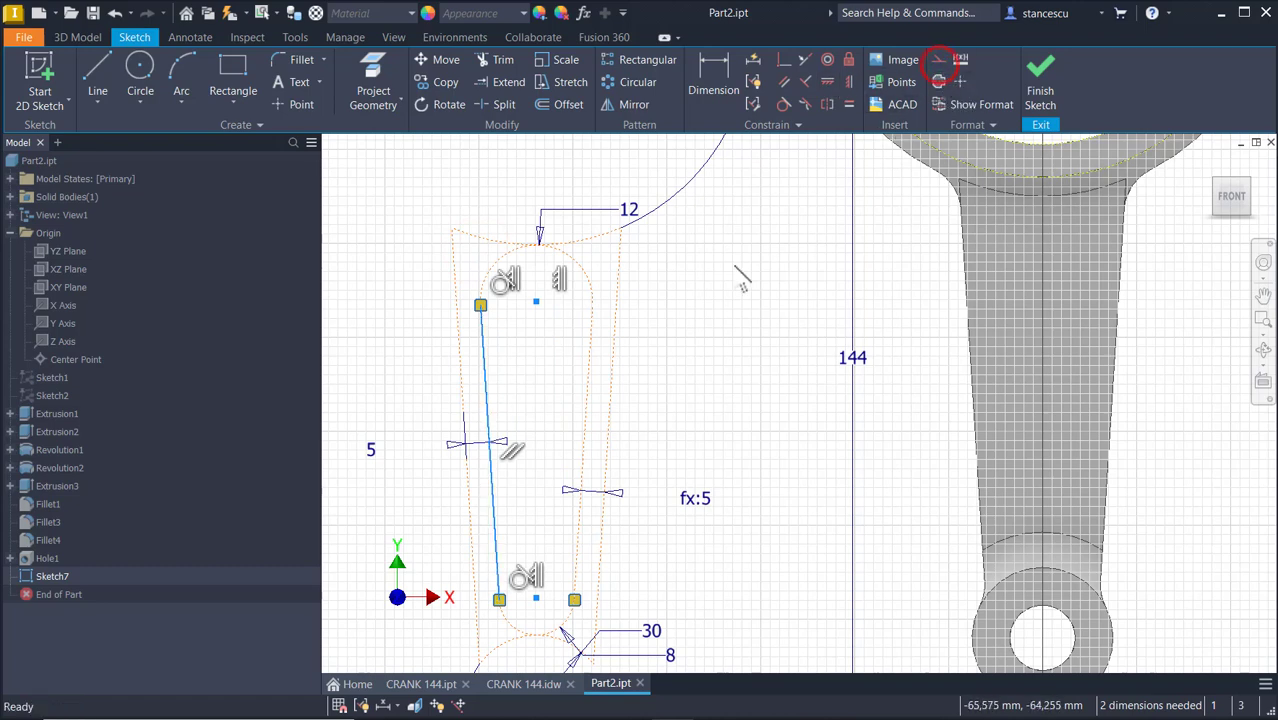
click(588, 366)
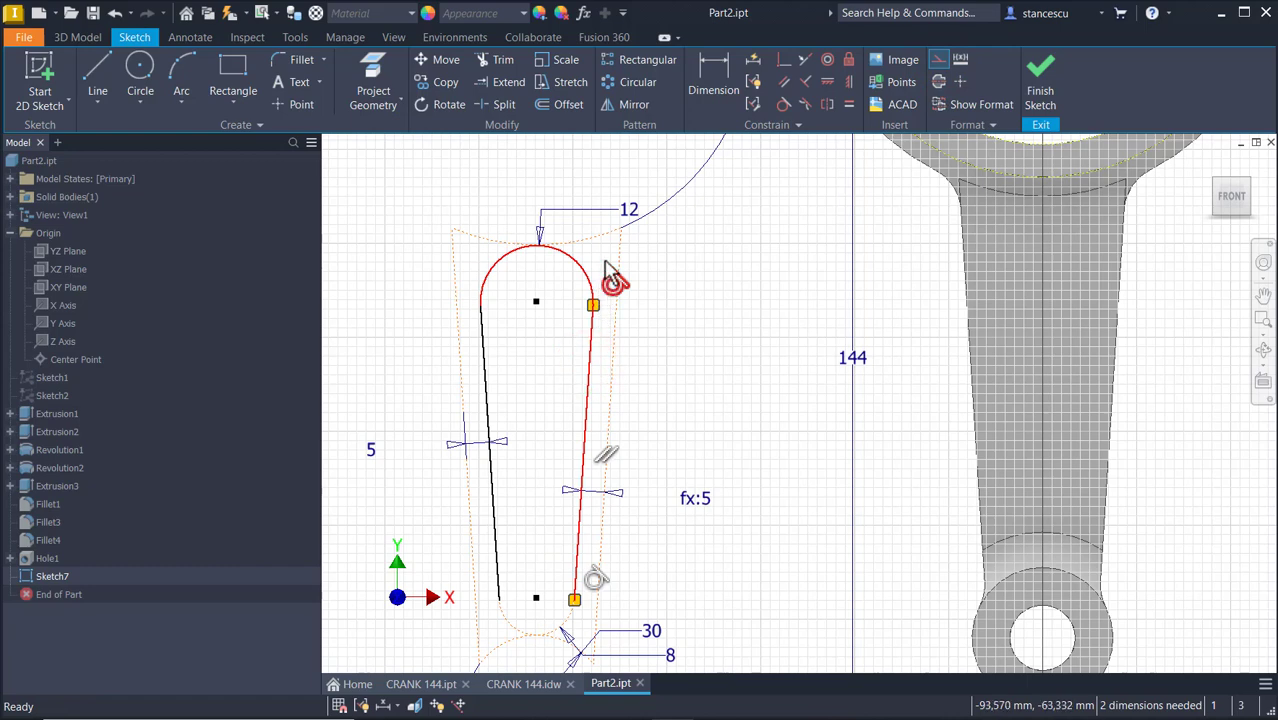
drag(594, 246, 516, 630)
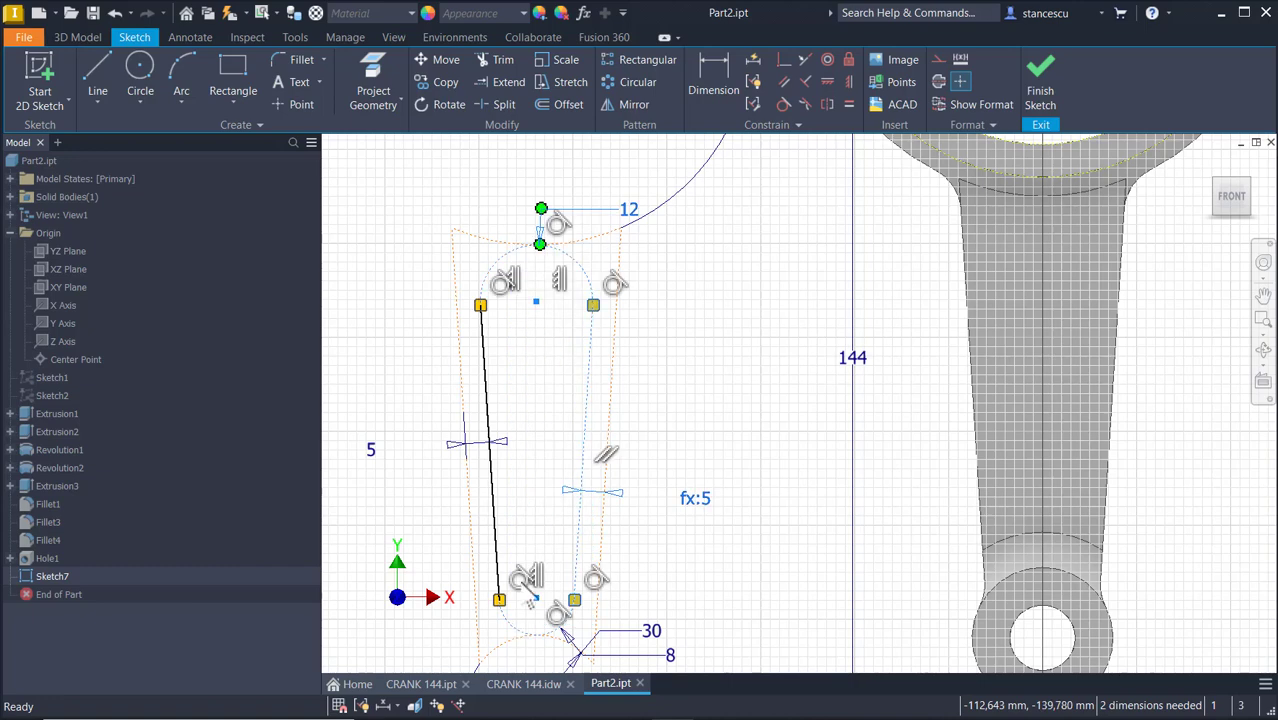
click(940, 80)
click(732, 301)
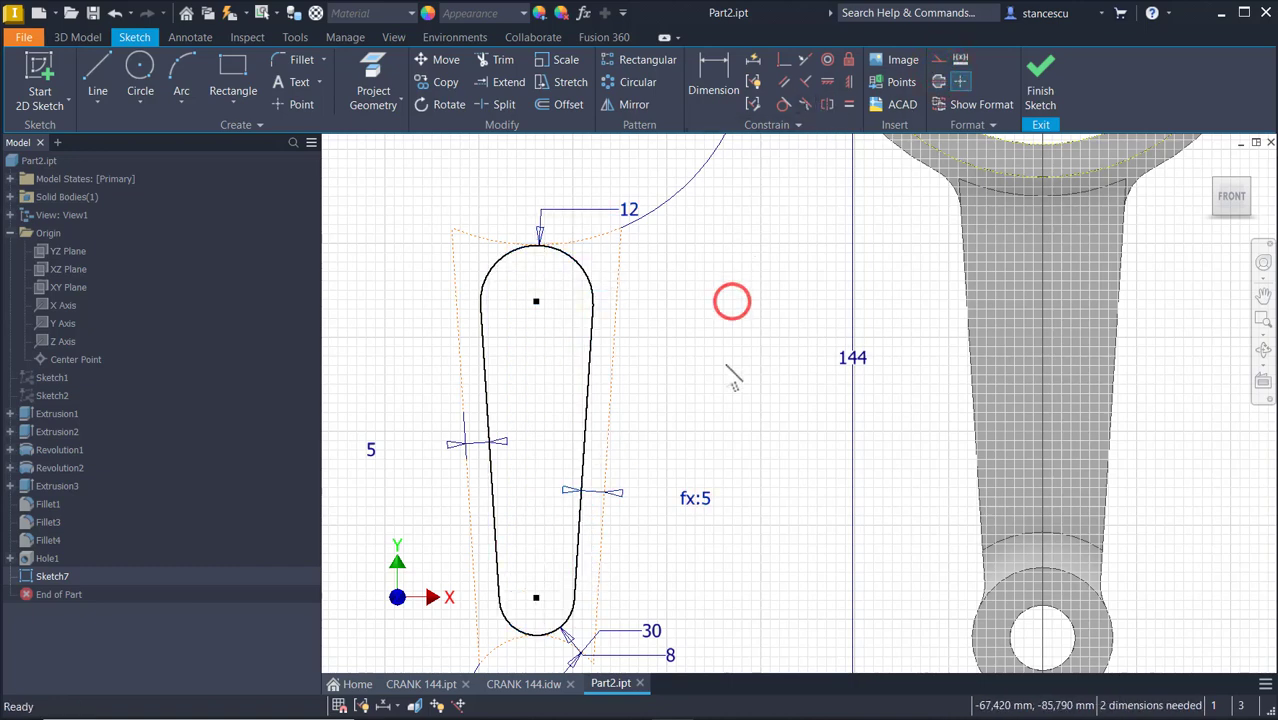
Make the centre of the pasted profile's 46 mm arc coincident with the sketch origin and finish the sketch.
middle_drag(869, 285, 827, 619)
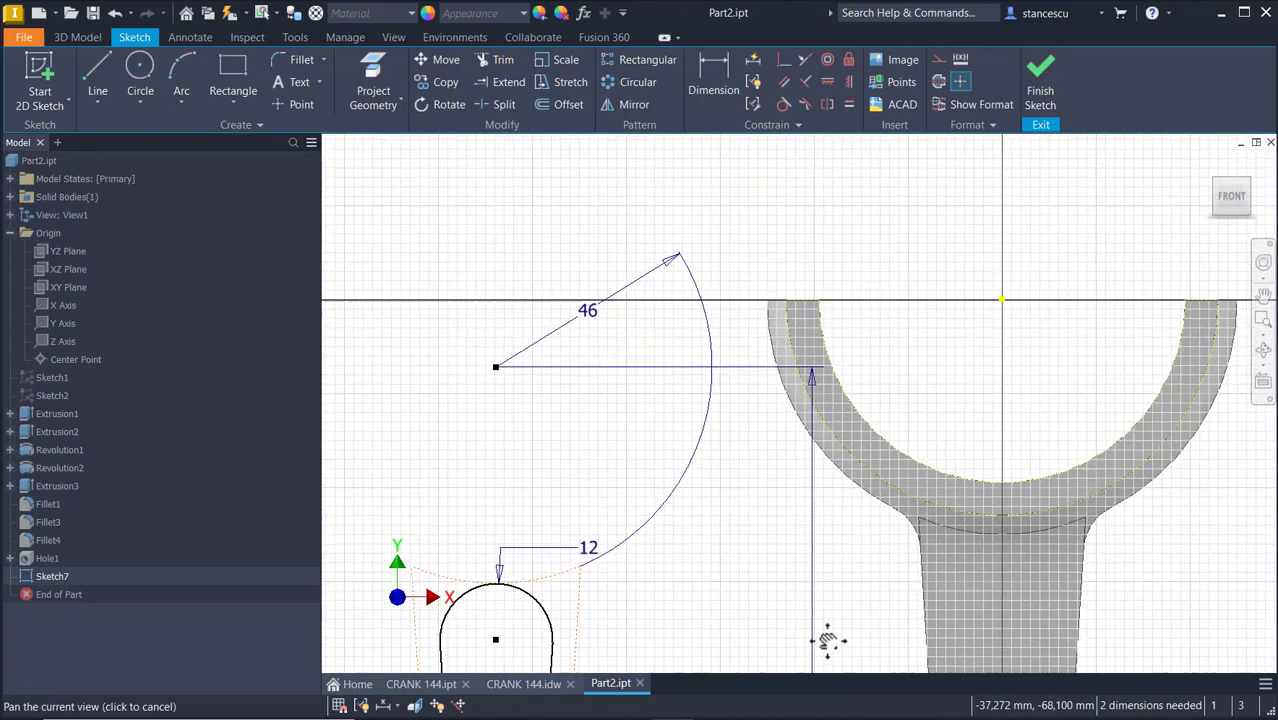
click(783, 60)
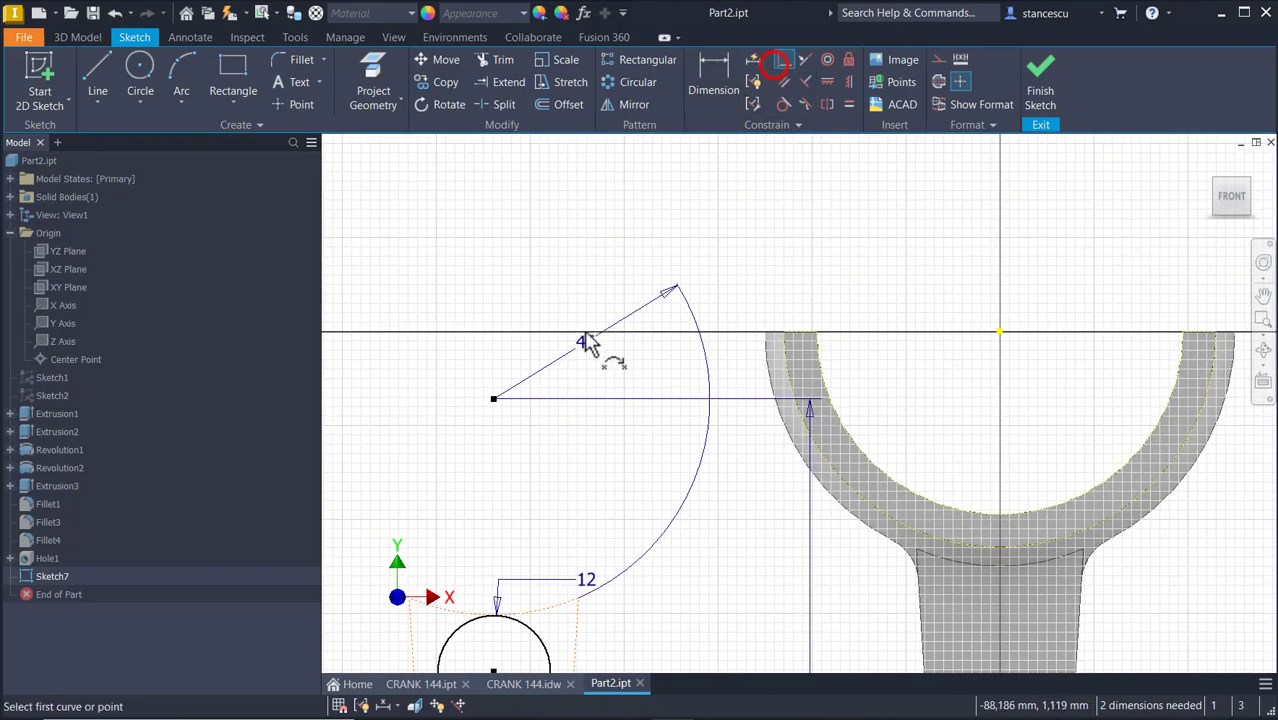
click(494, 400)
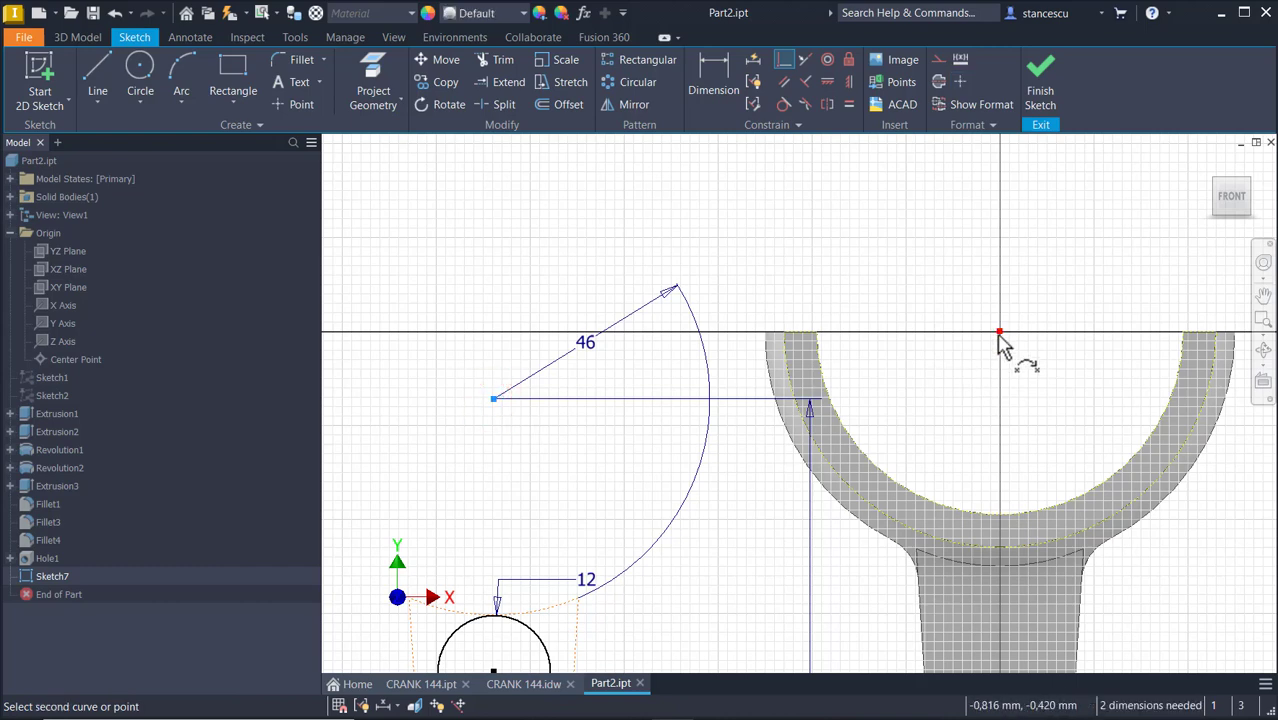
click(999, 333)
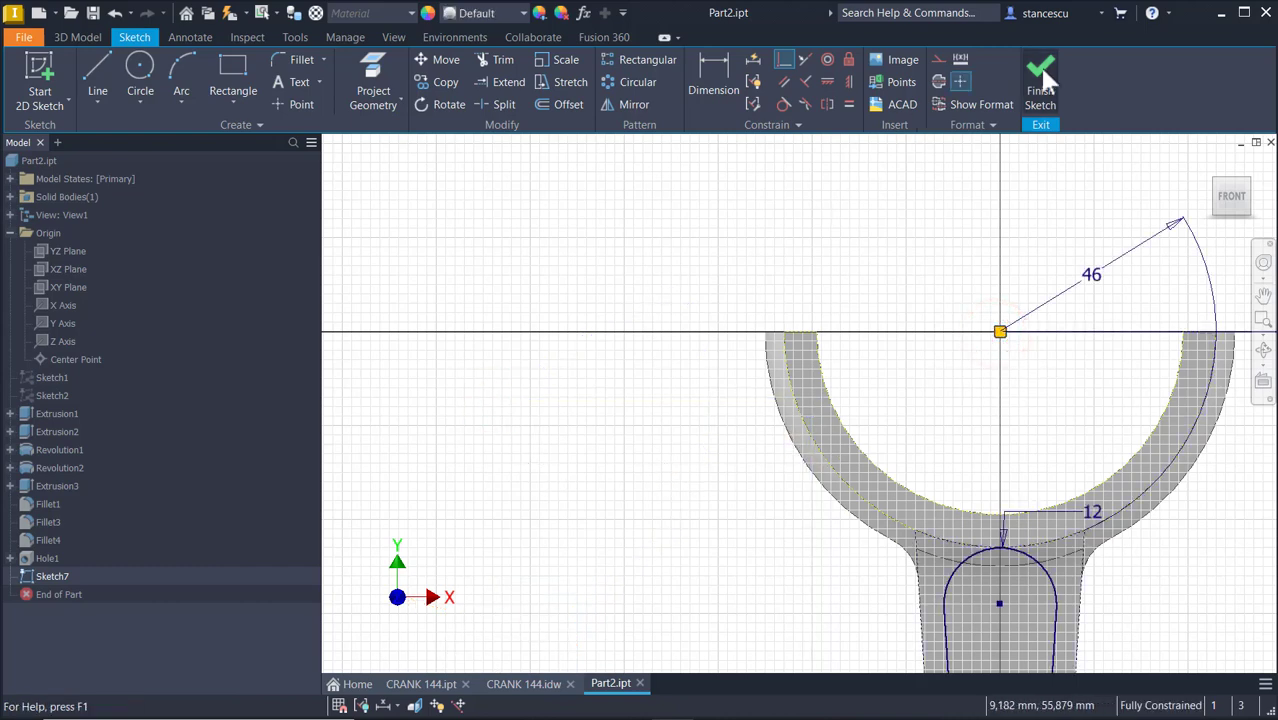
click(1040, 78)
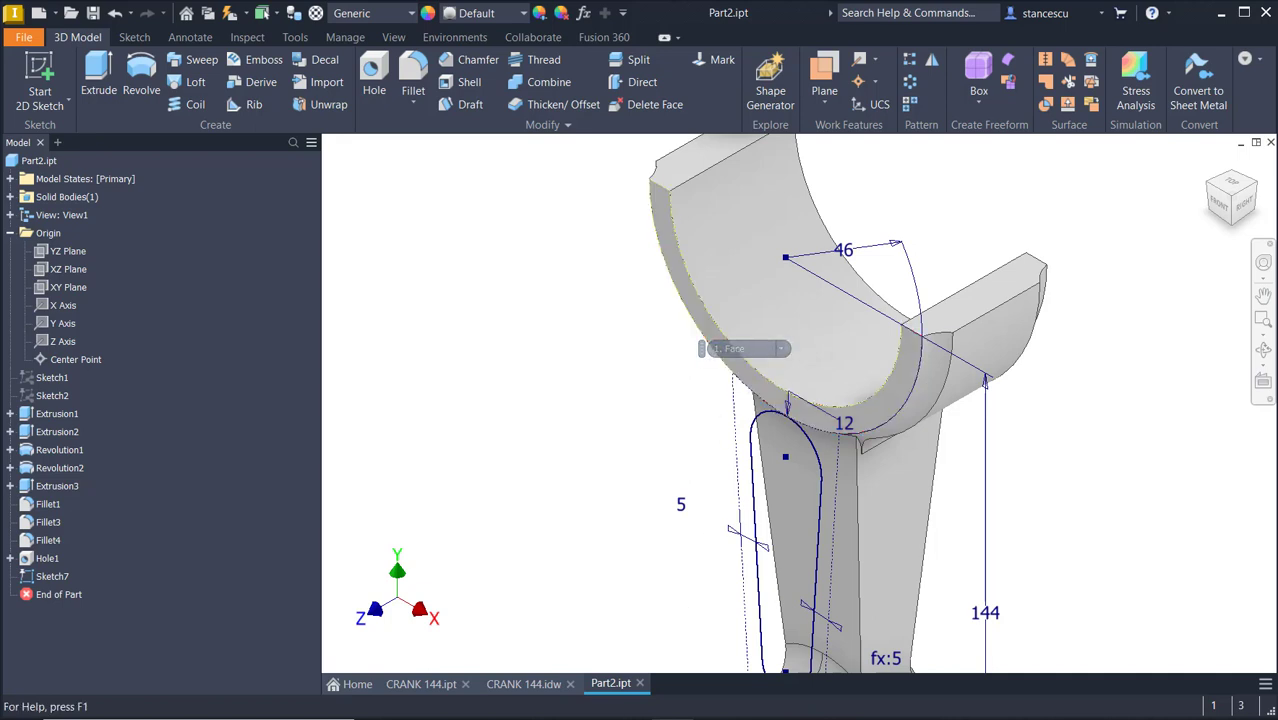
Check the web thickness in CRANK 144.idw, return to Part2.ipt and cut-extrude the pocket profile (42-6)/2 mm into the shank.
click(522, 684)
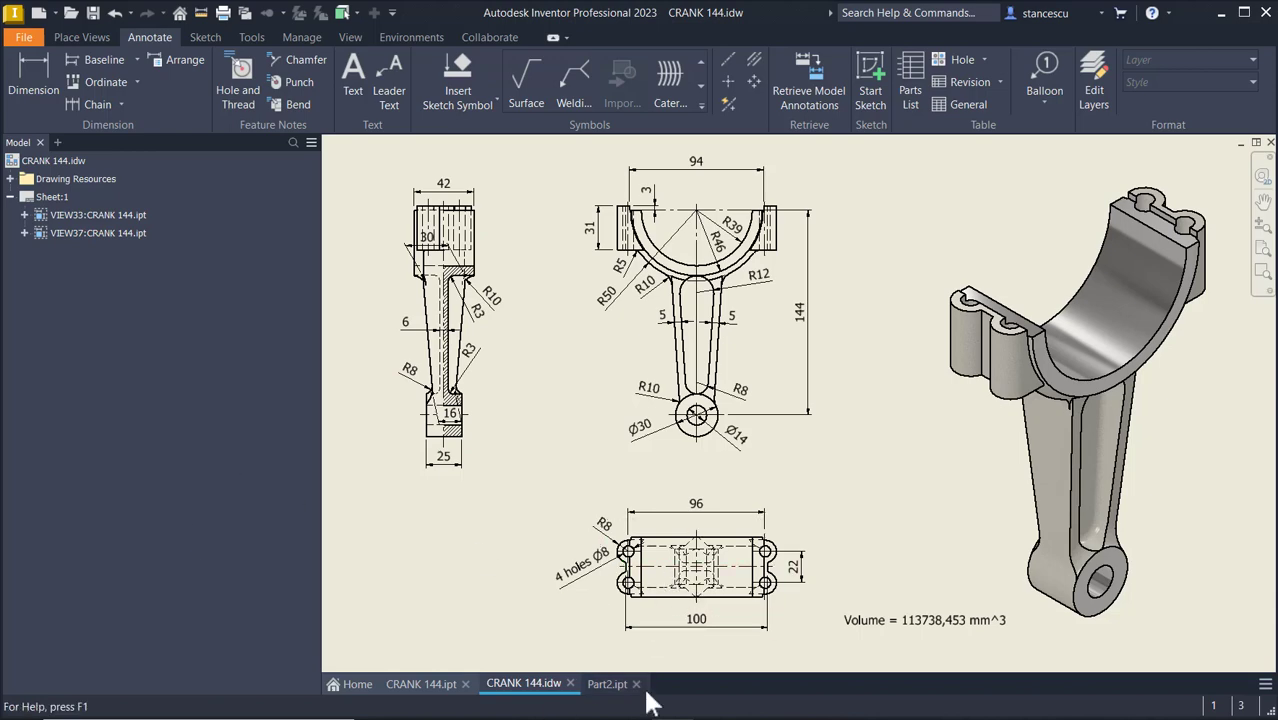
click(601, 686)
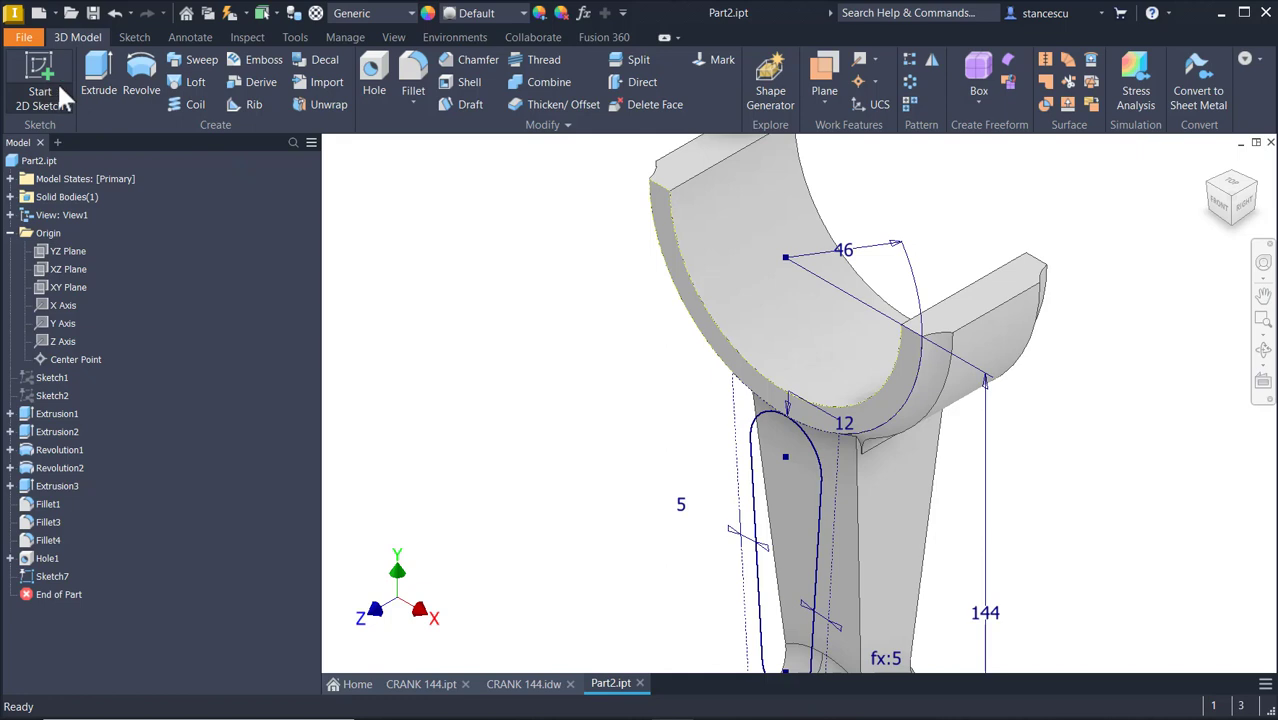
click(96, 66)
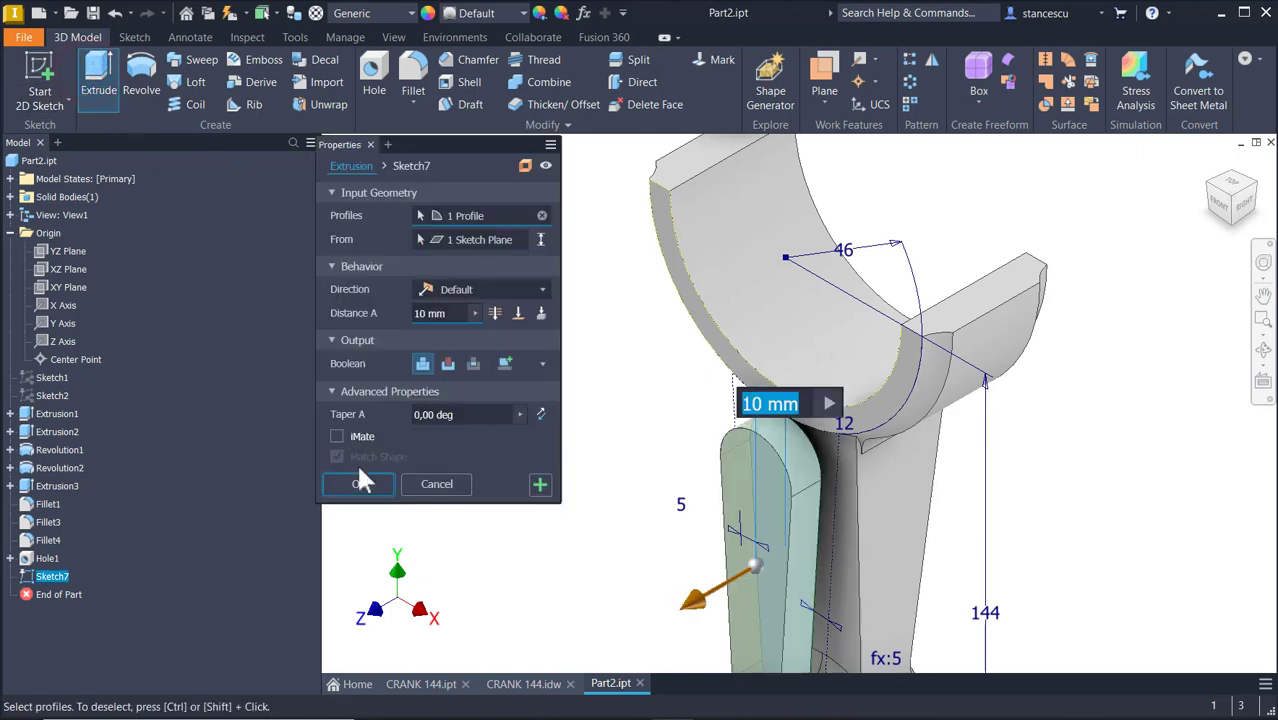
click(449, 364)
click(452, 313)
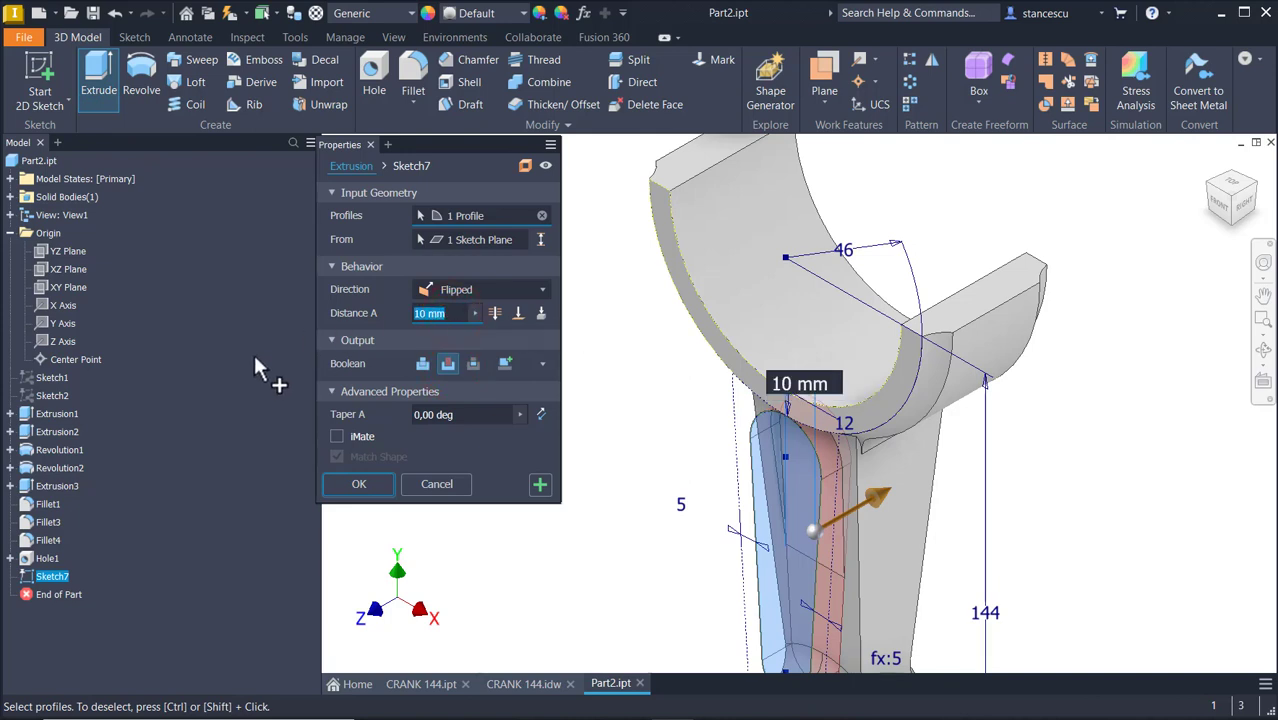
text((42-6))
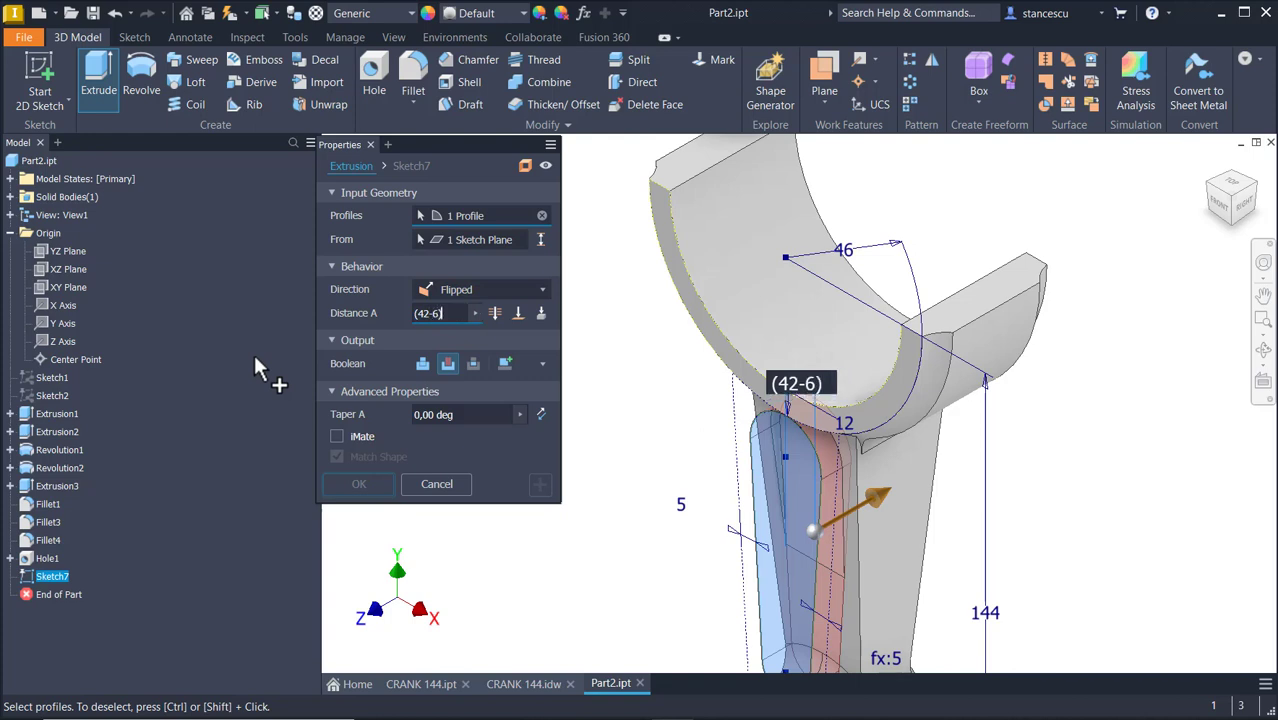
text(/2)
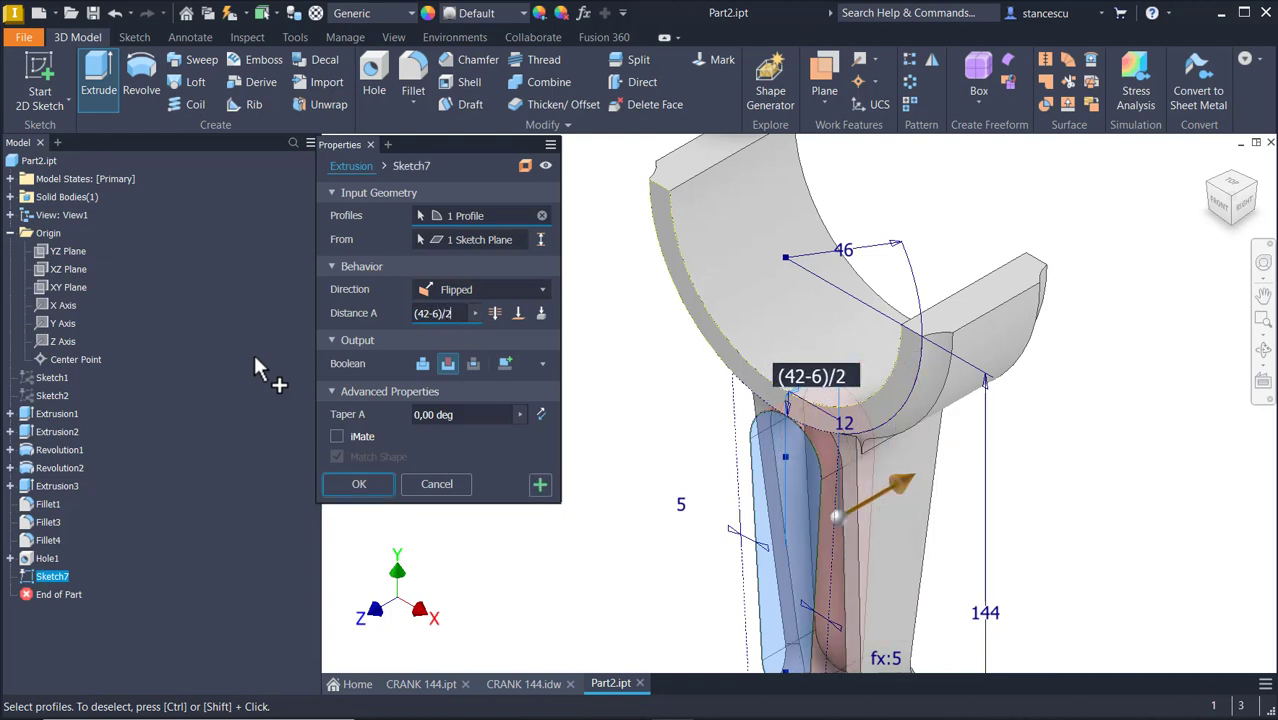
click(360, 484)
Mirror the shank pocket cut about the XY Plane to the opposite face.
scroll(945, 540, down, 5)
scroll(941, 410, down, 5)
shift+middle_drag(432, 490, 720, 435)
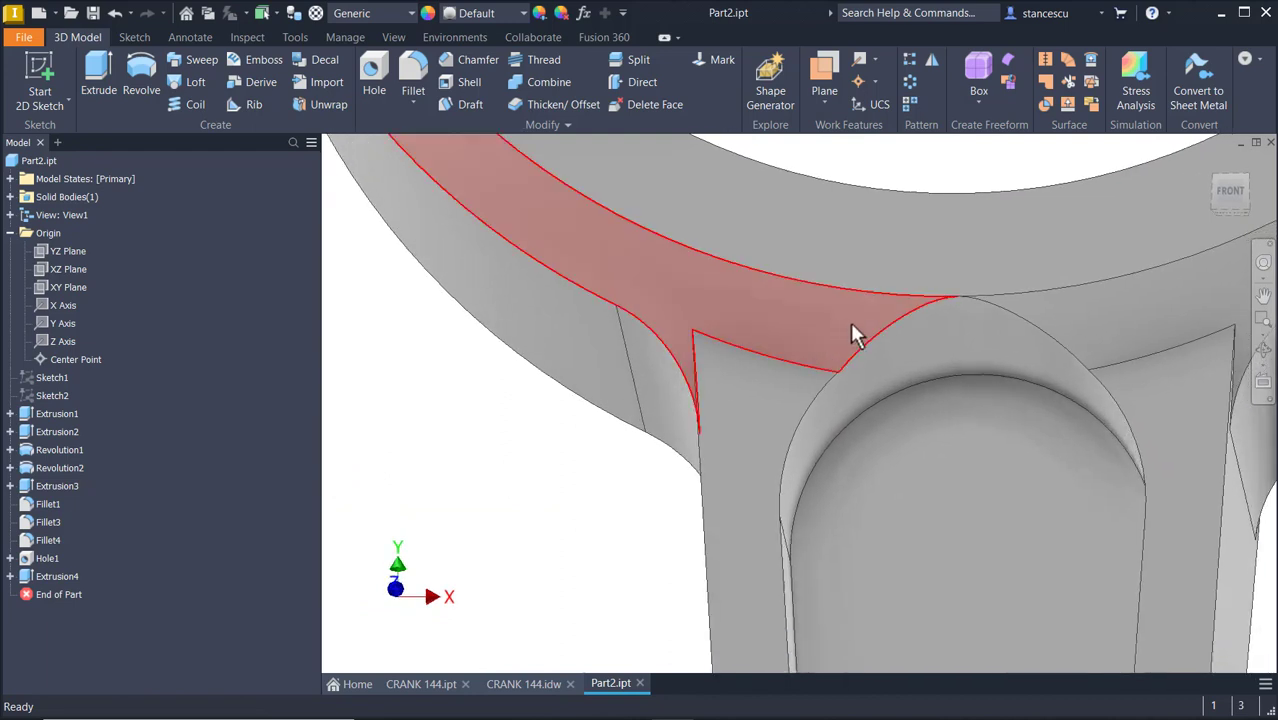
shift+middle_drag(765, 285, 765, 550)
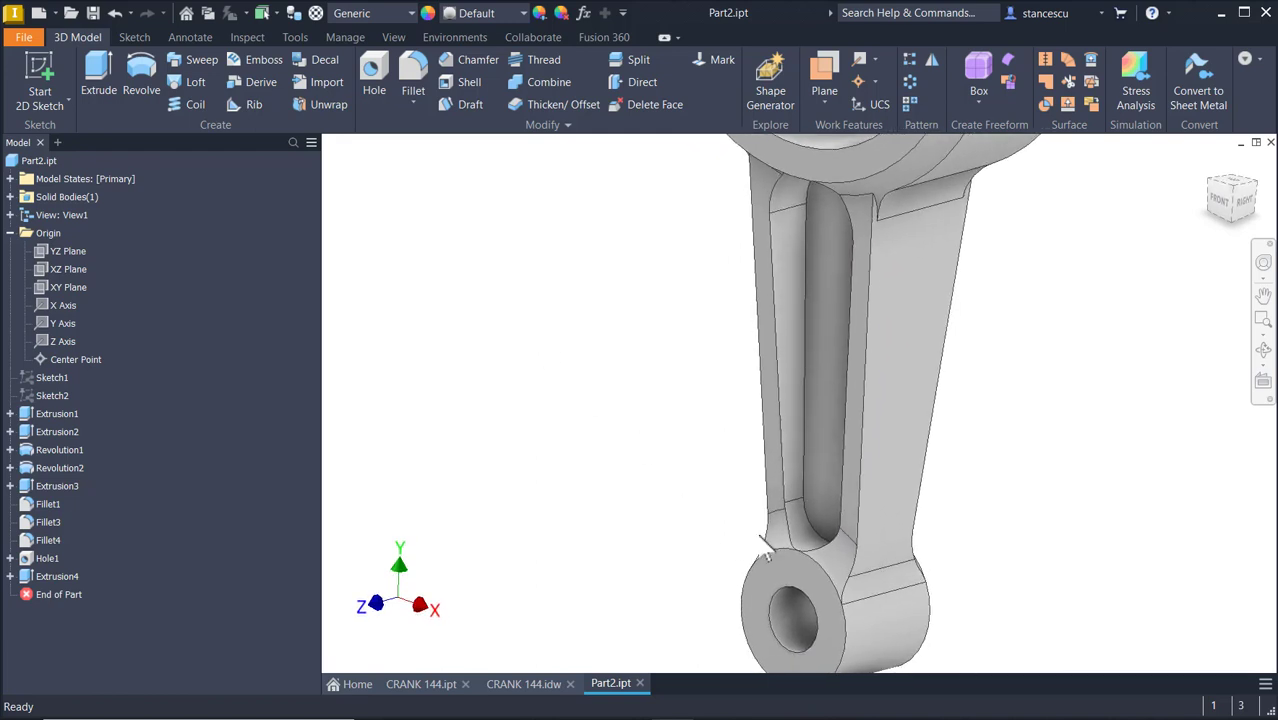
shift+middle_drag(378, 435, 471, 320)
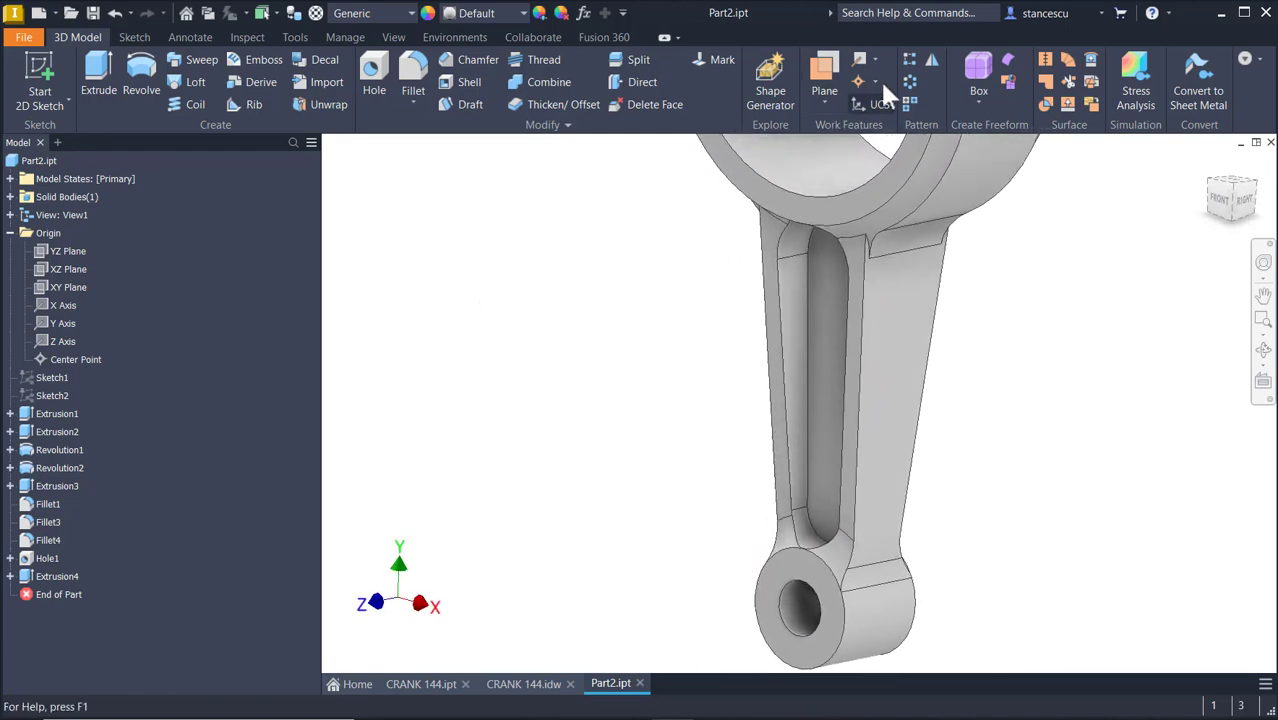
click(926, 60)
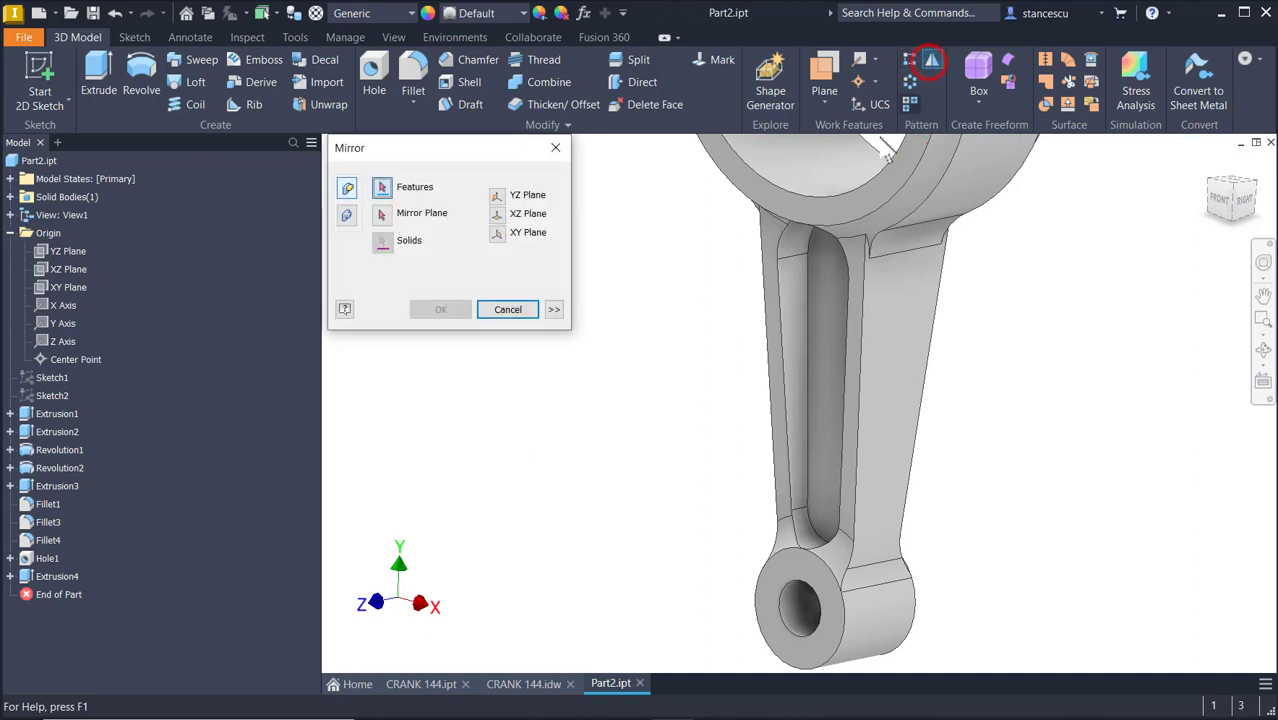
click(48, 580)
click(381, 213)
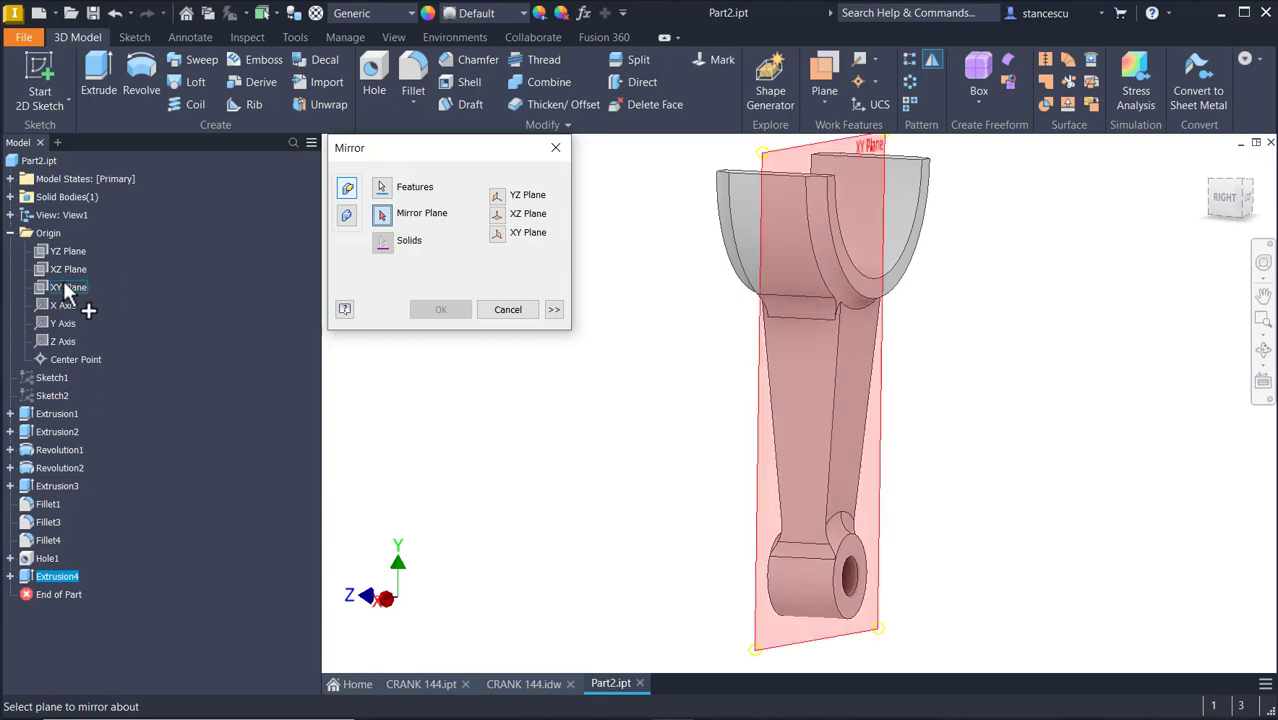
click(63, 284)
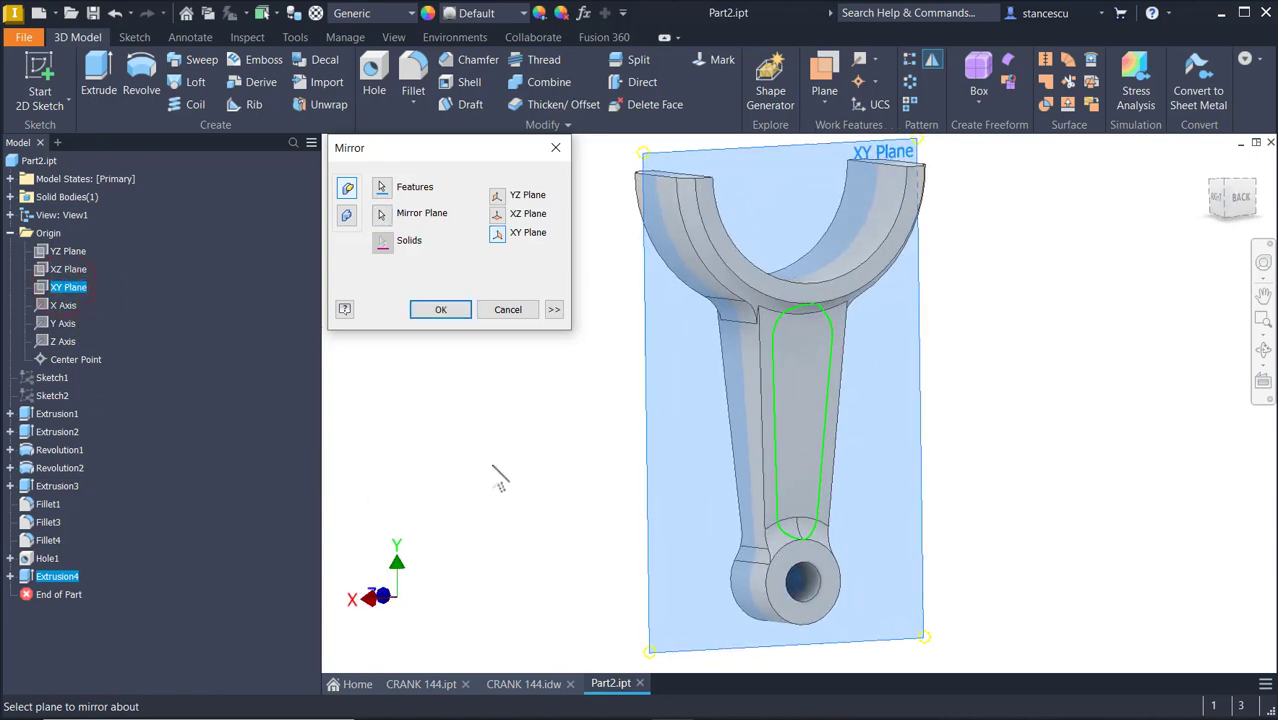
click(452, 310)
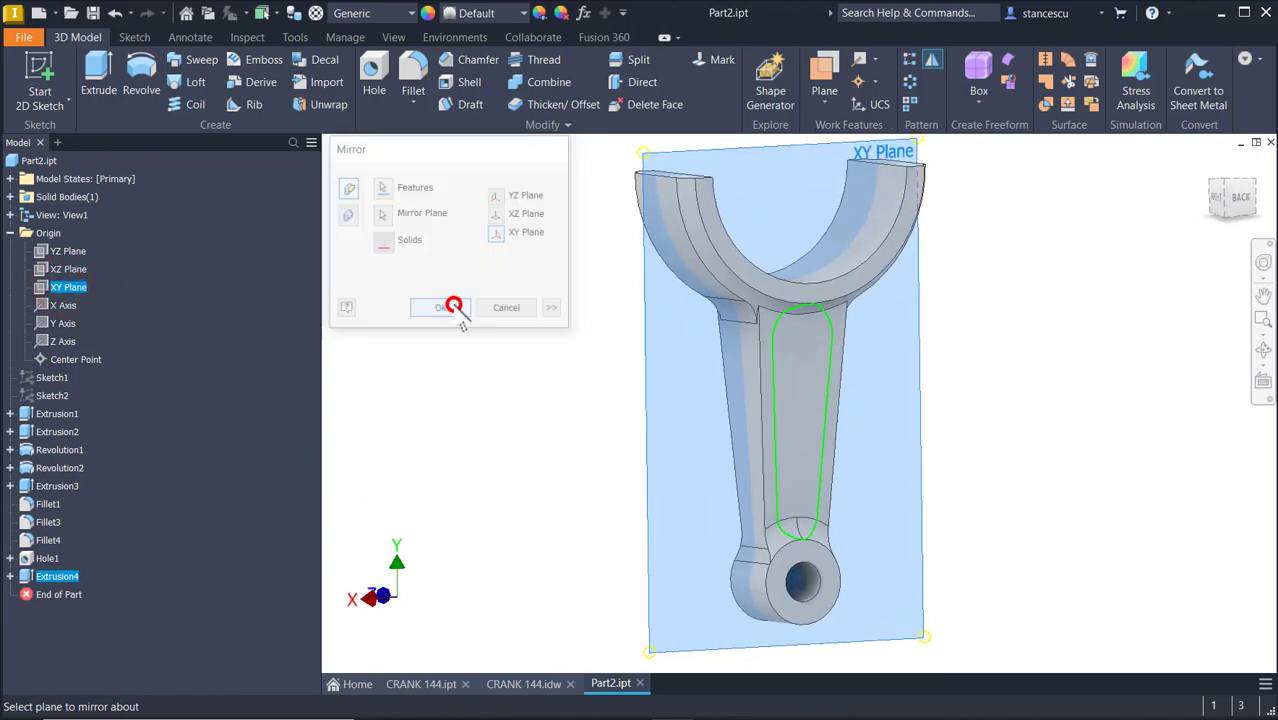
key(F6)
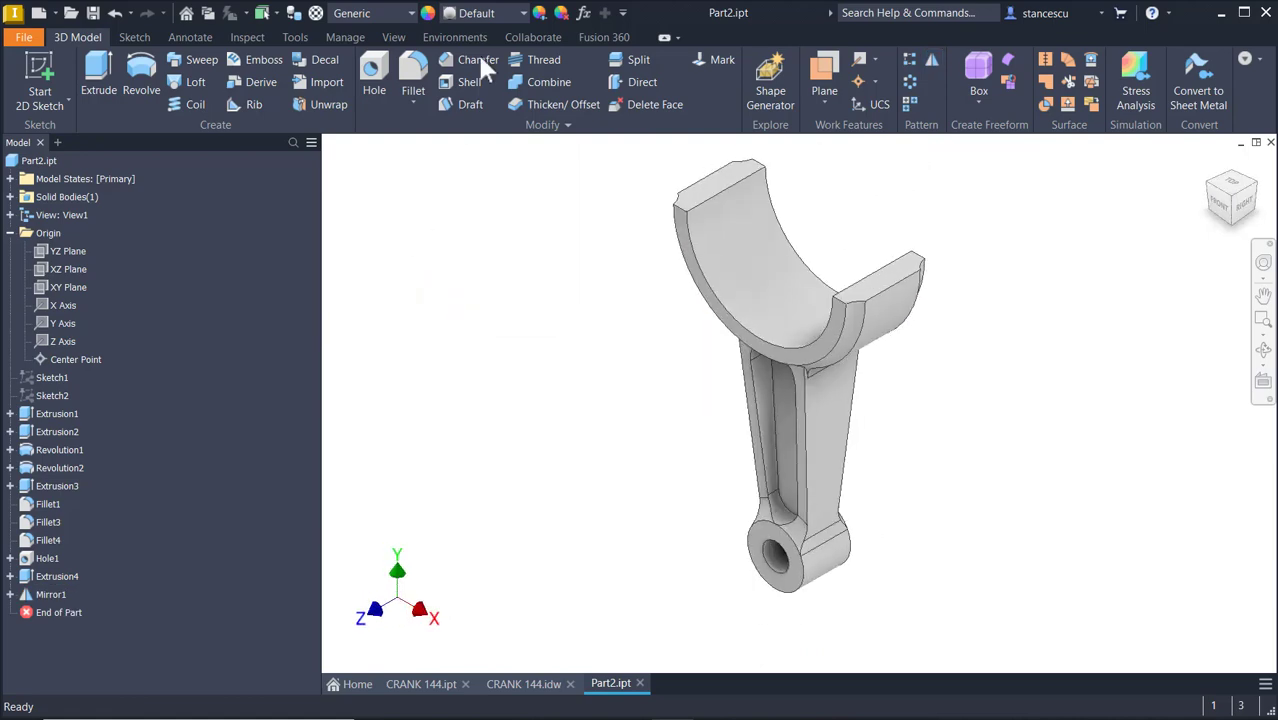
Switch to CRANK 144.idw and examine the pocket floor's fillet radii in the sectioned side view.
click(517, 688)
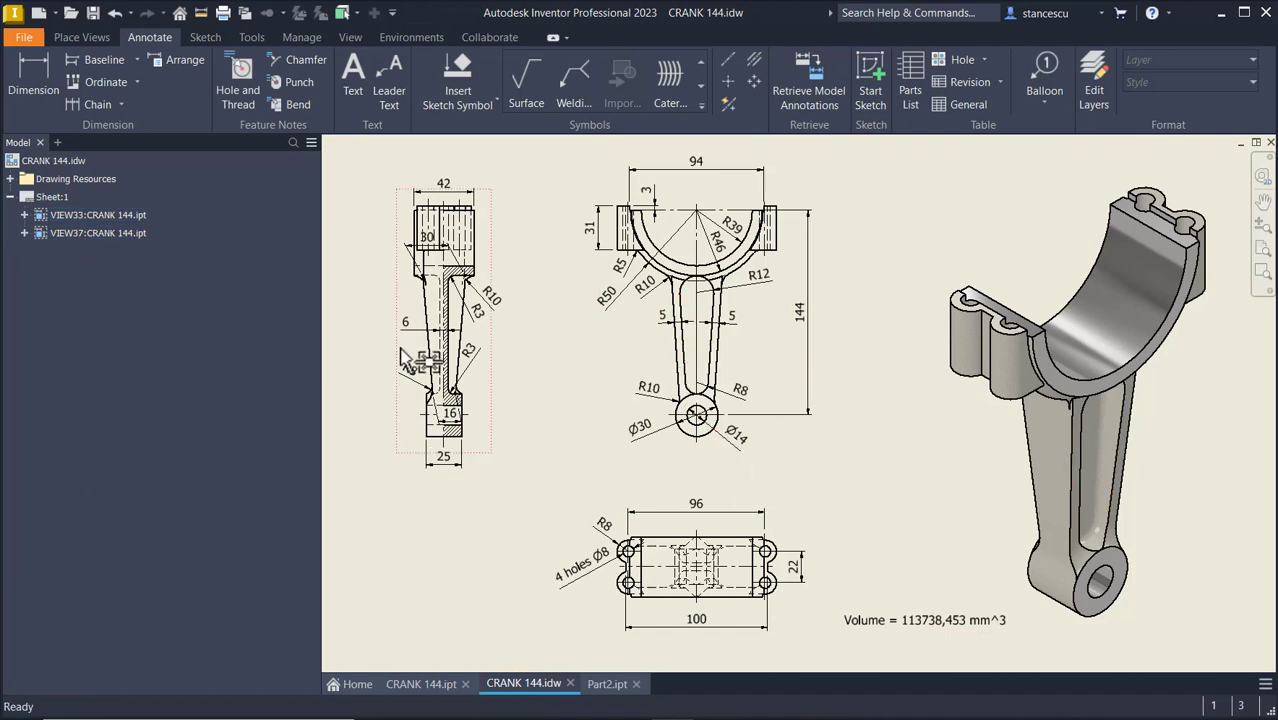
scroll(405, 355, up, 3)
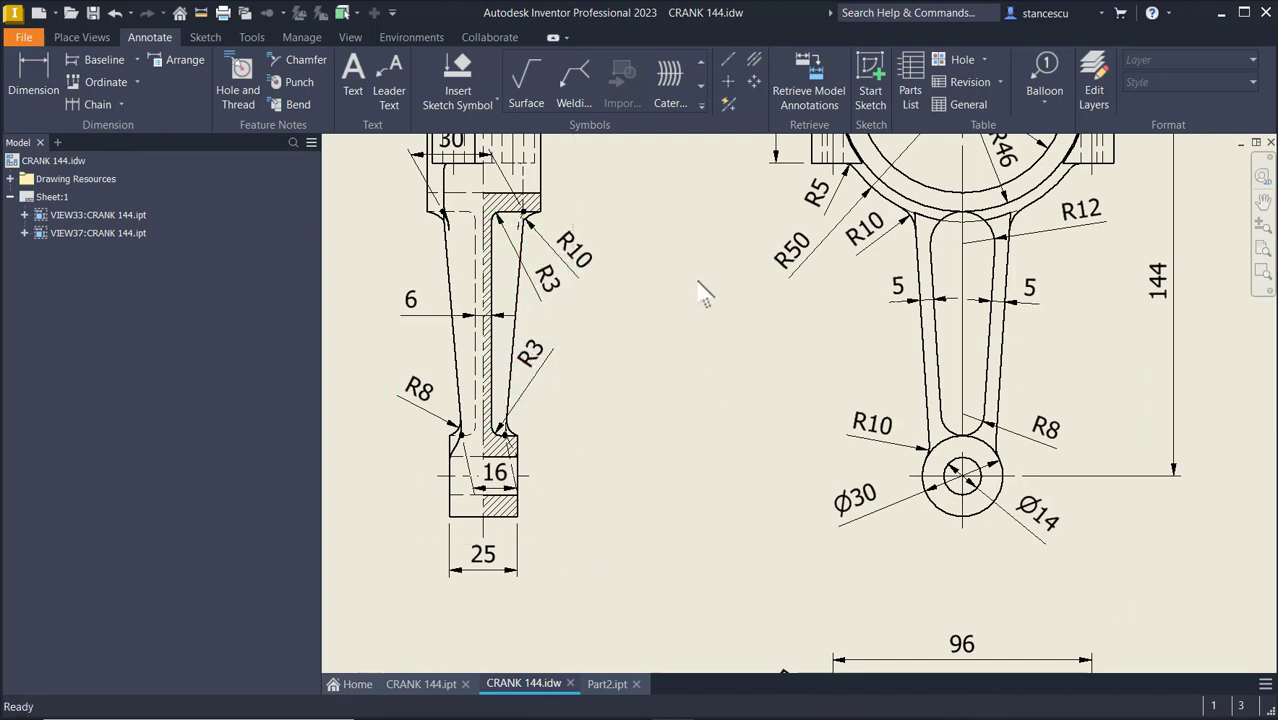
key(Home)
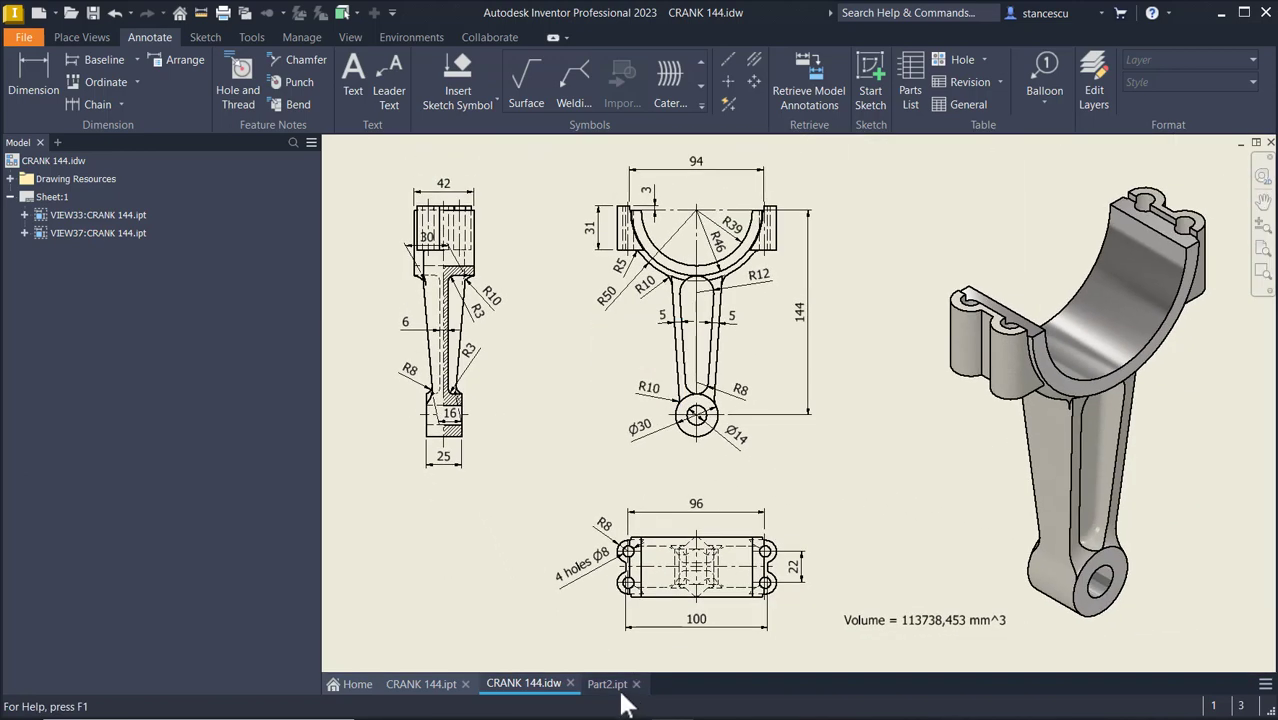
Return to Part2.ipt and fillet the floor edge loops of both shank pockets with a 3 mm radius.
click(619, 687)
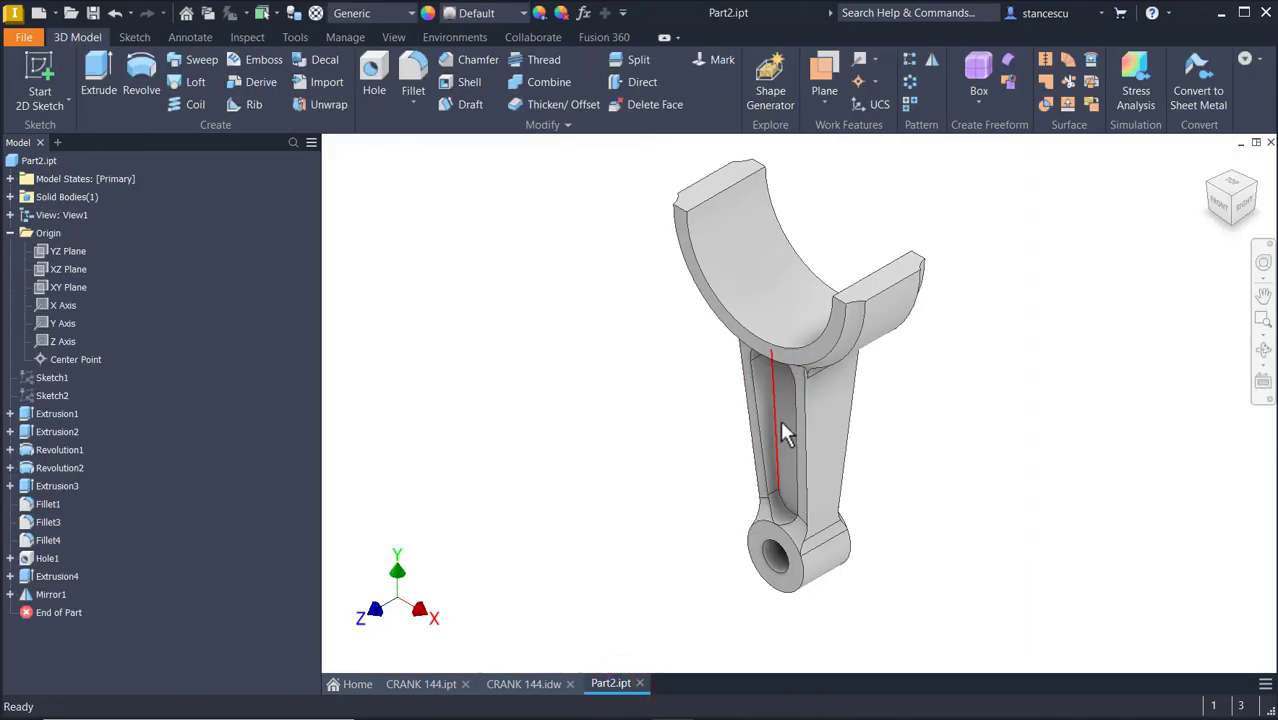
click(776, 400)
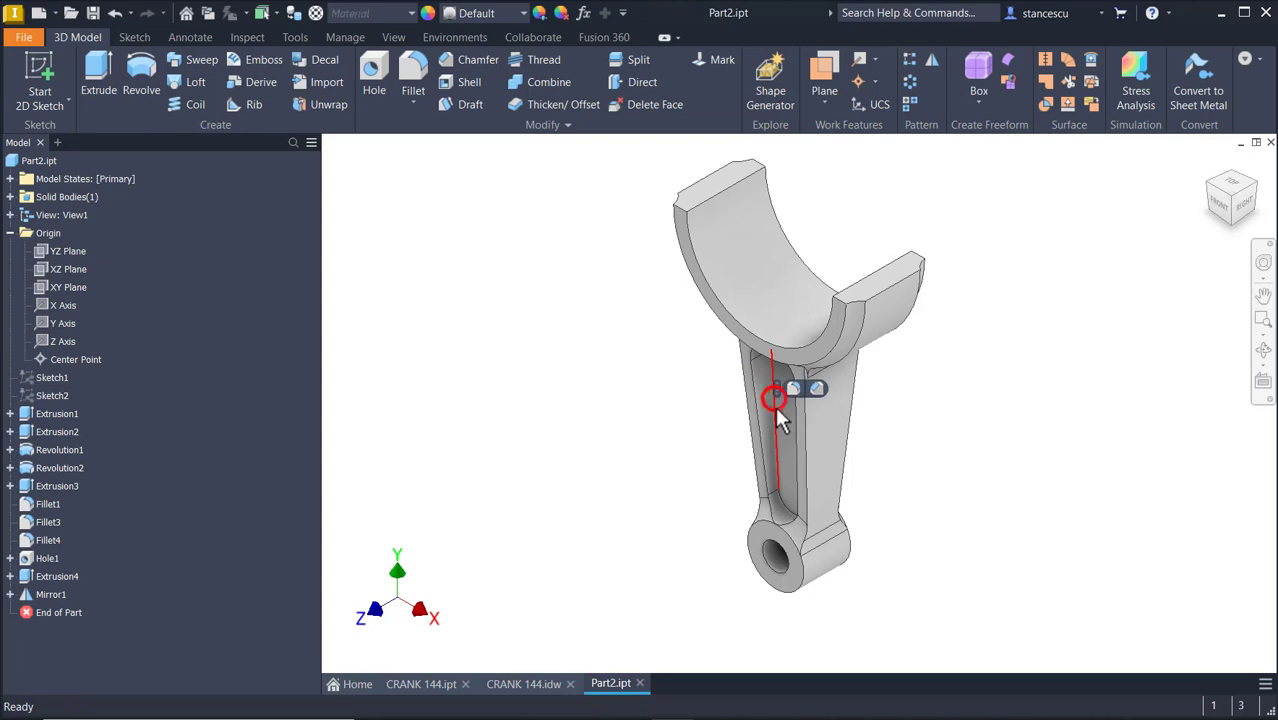
click(792, 389)
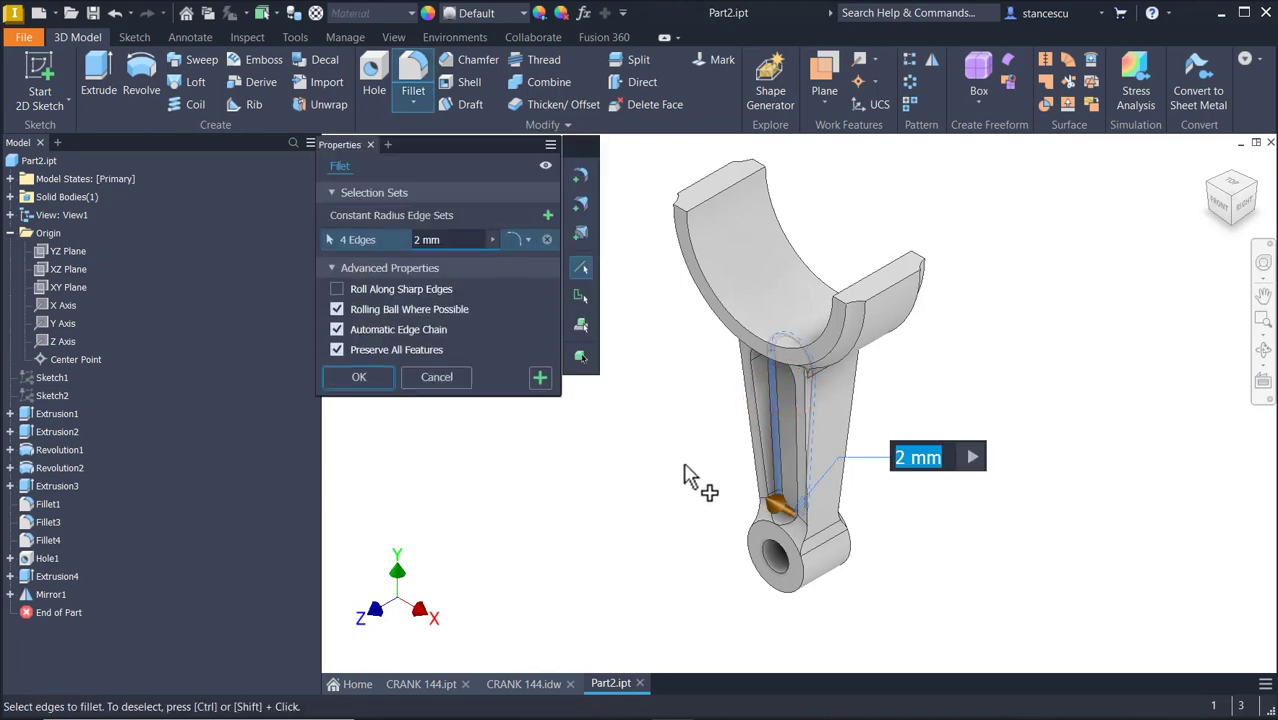
text(3)
shift+middle_drag(1027, 380, 912, 420)
scroll(912, 420, down, 2)
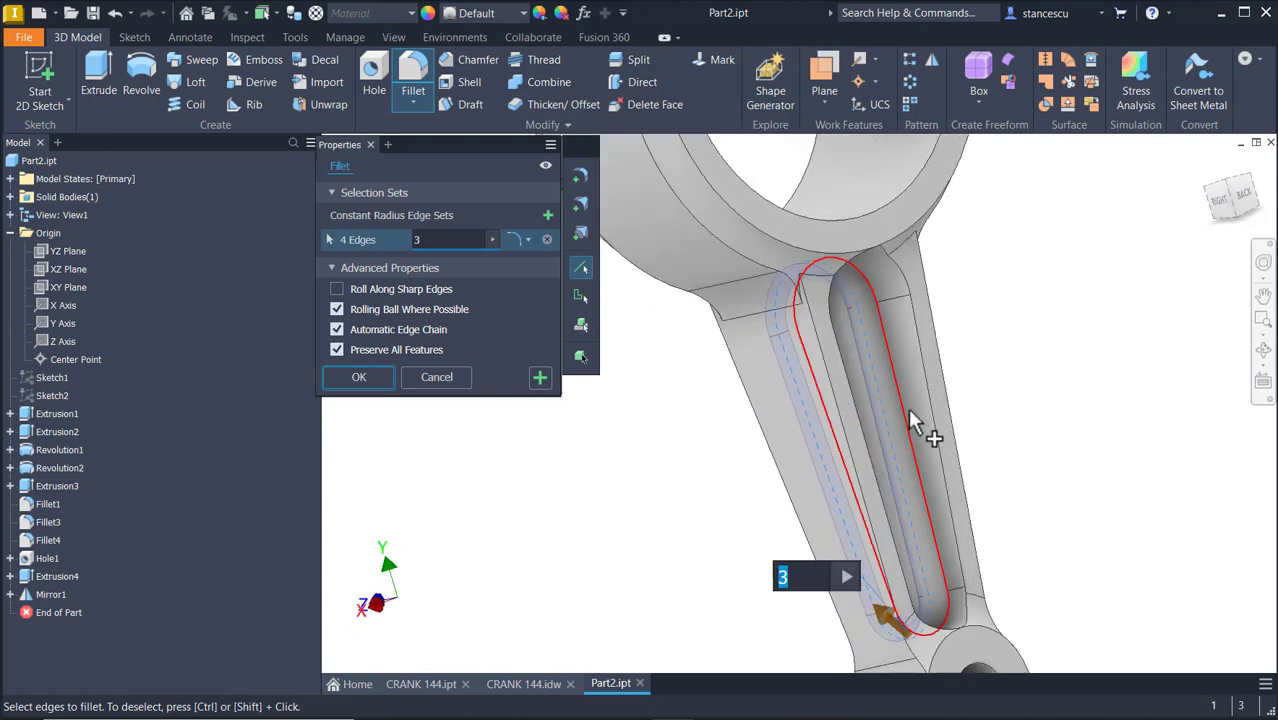
click(910, 412)
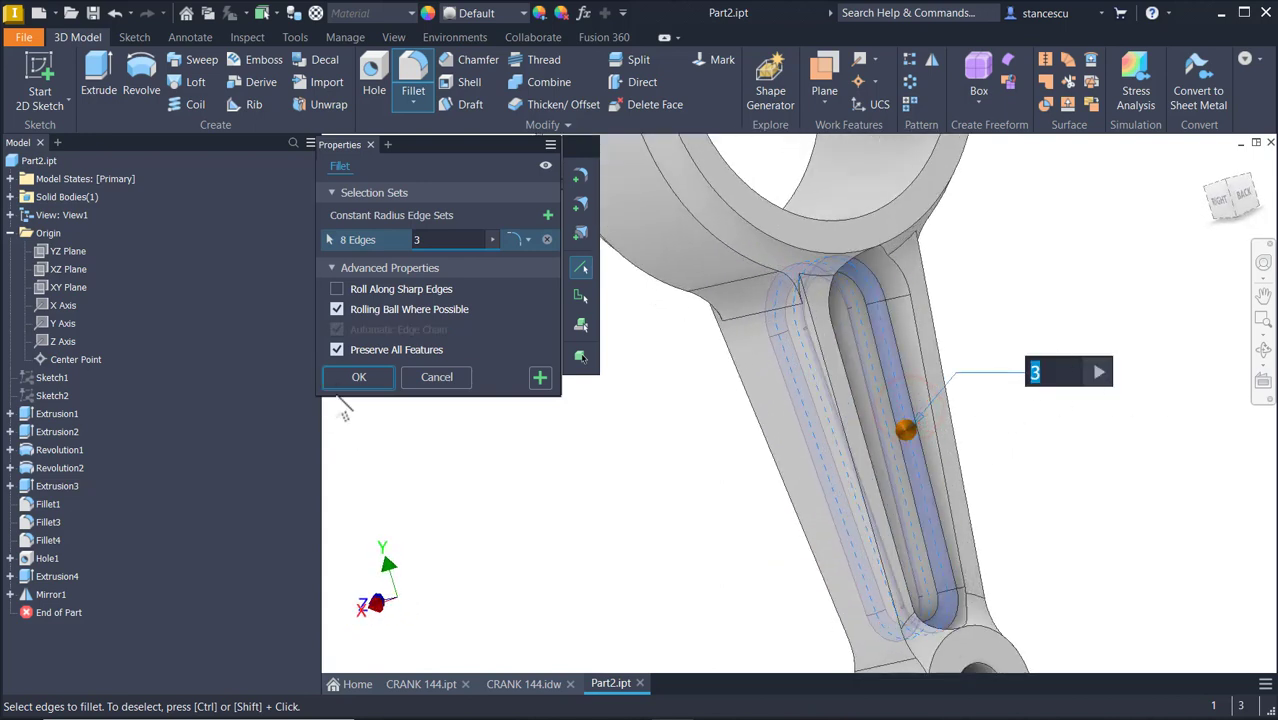
click(356, 378)
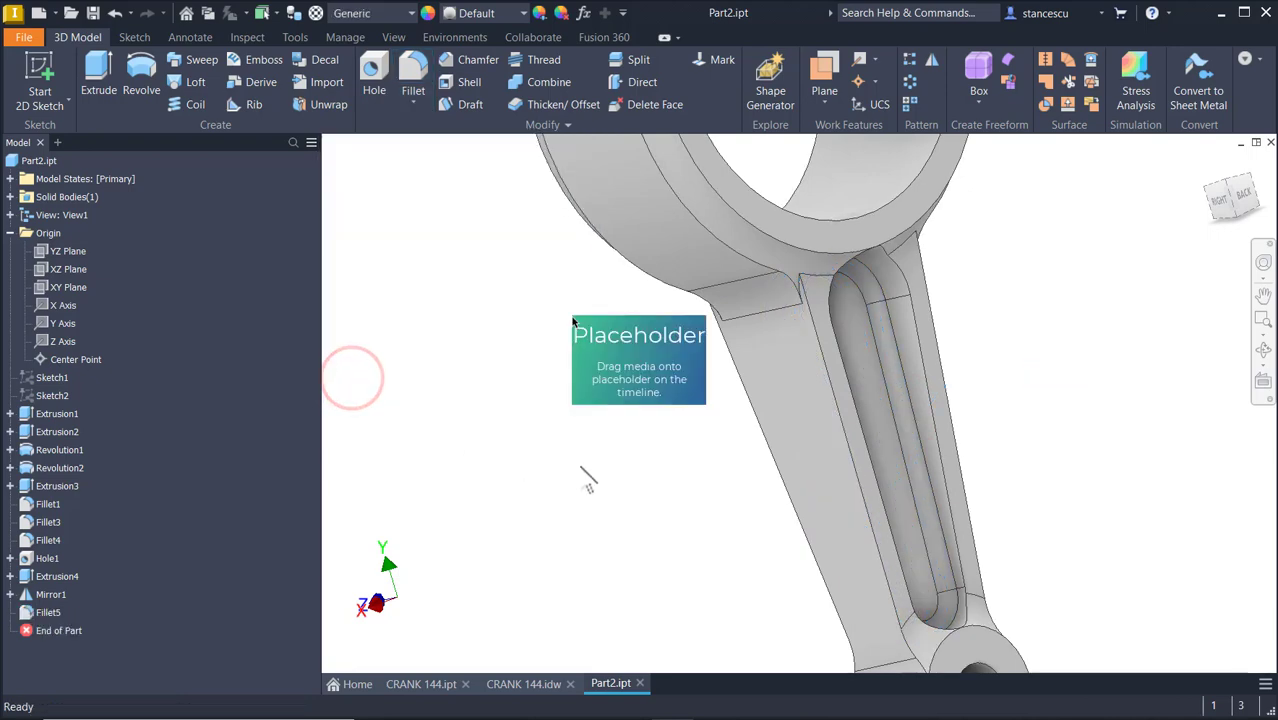
key(F6)
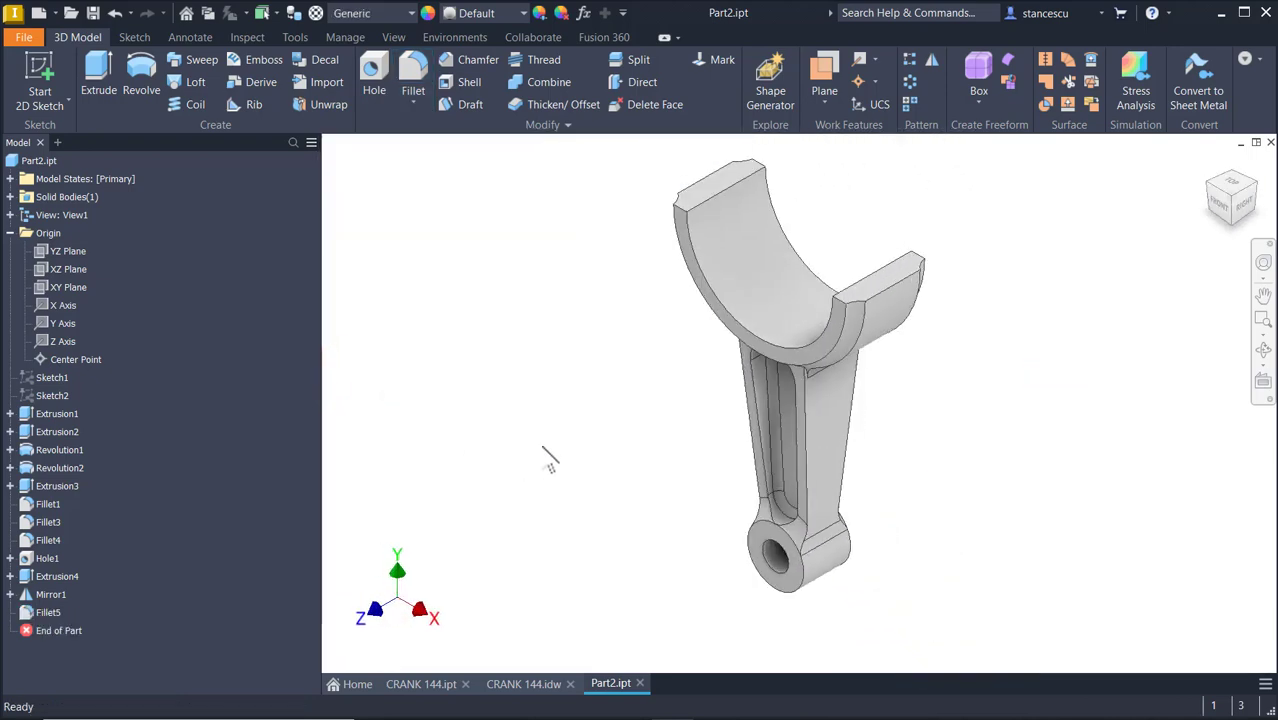
Switch to CRANK 144.idw and examine the four-hole bolt lugs' radii, spacing and height in the plan and front views.
click(510, 684)
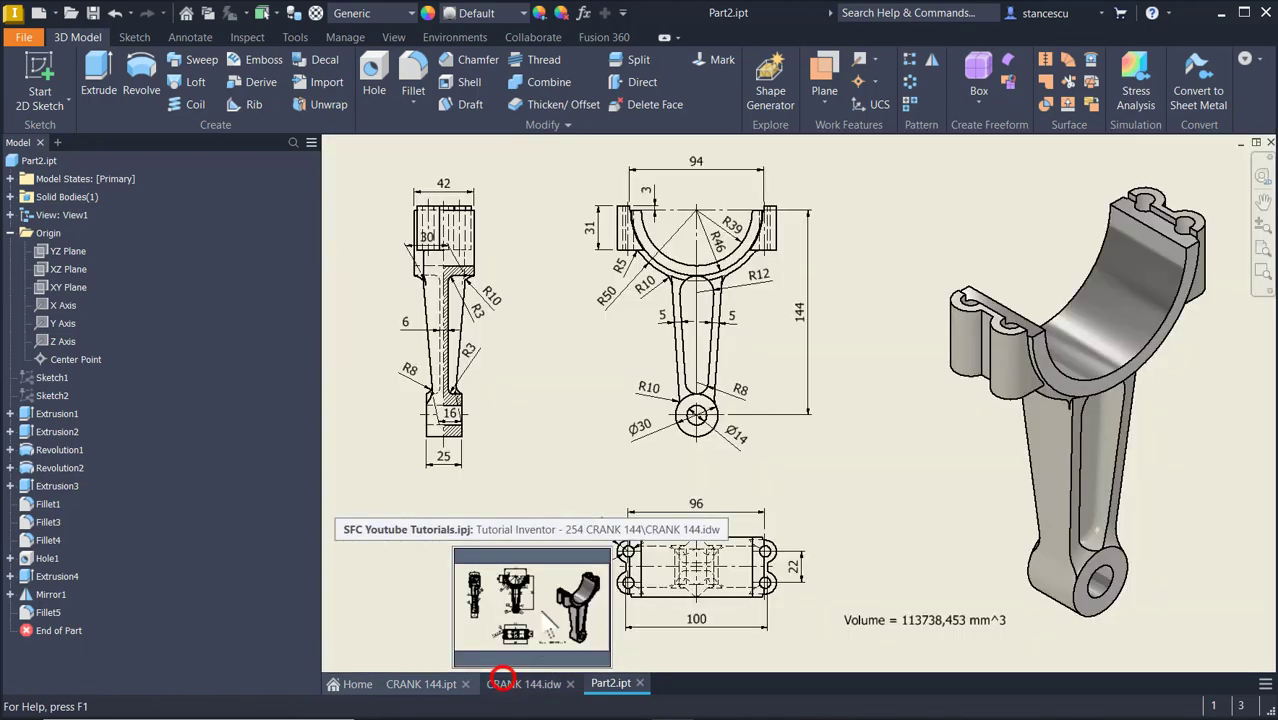
scroll(637, 555, up, 3)
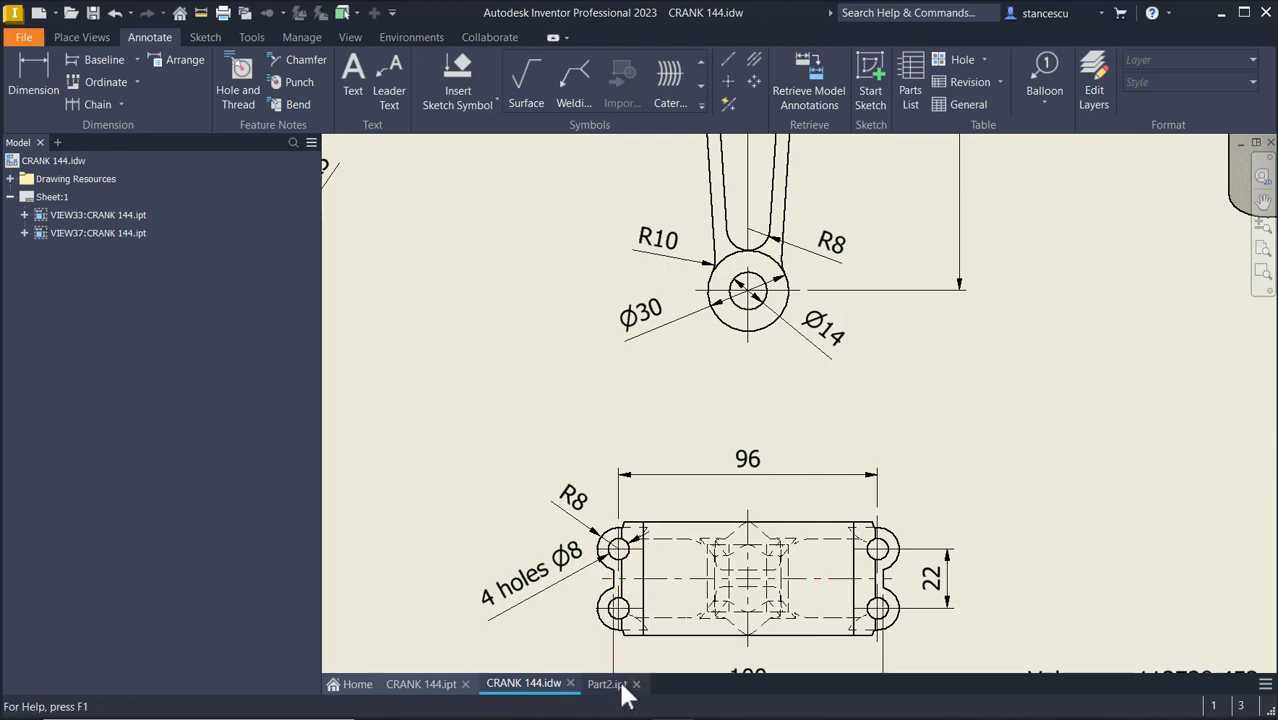
scroll(1014, 440, down, 3)
scroll(1025, 390, down, 1)
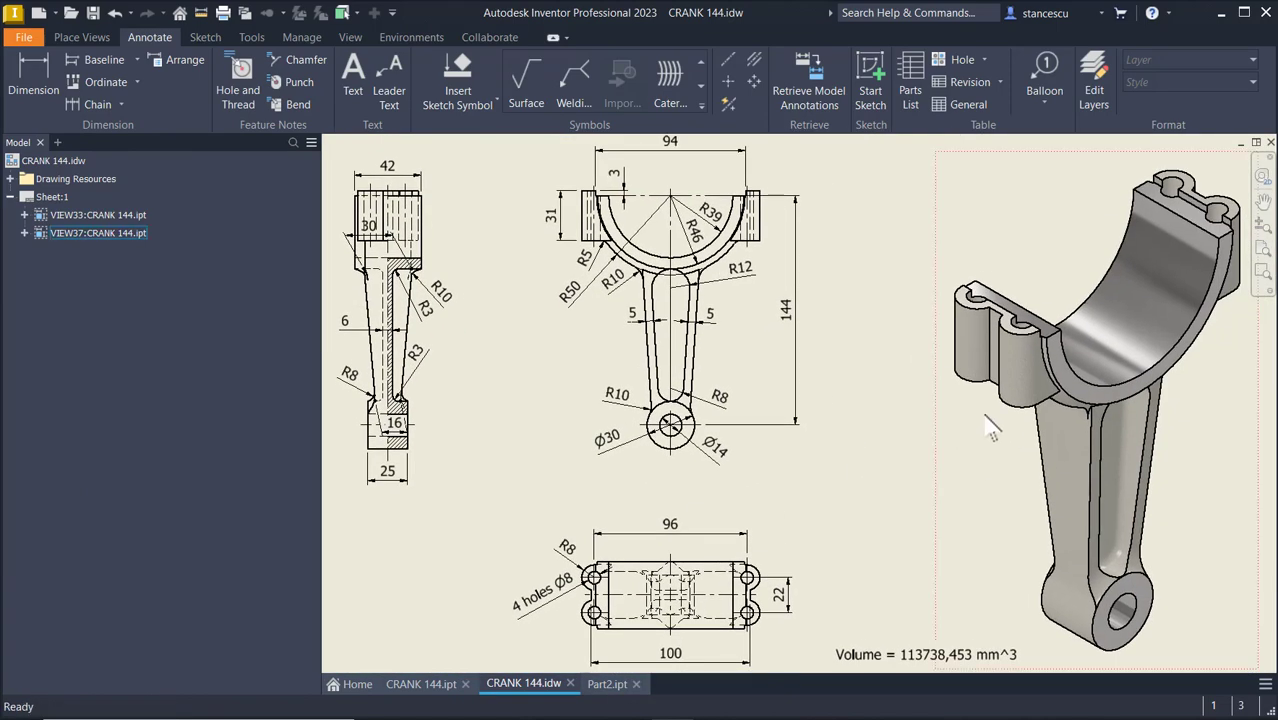
middle_drag(736, 505, 746, 371)
scroll(729, 392, up, 3)
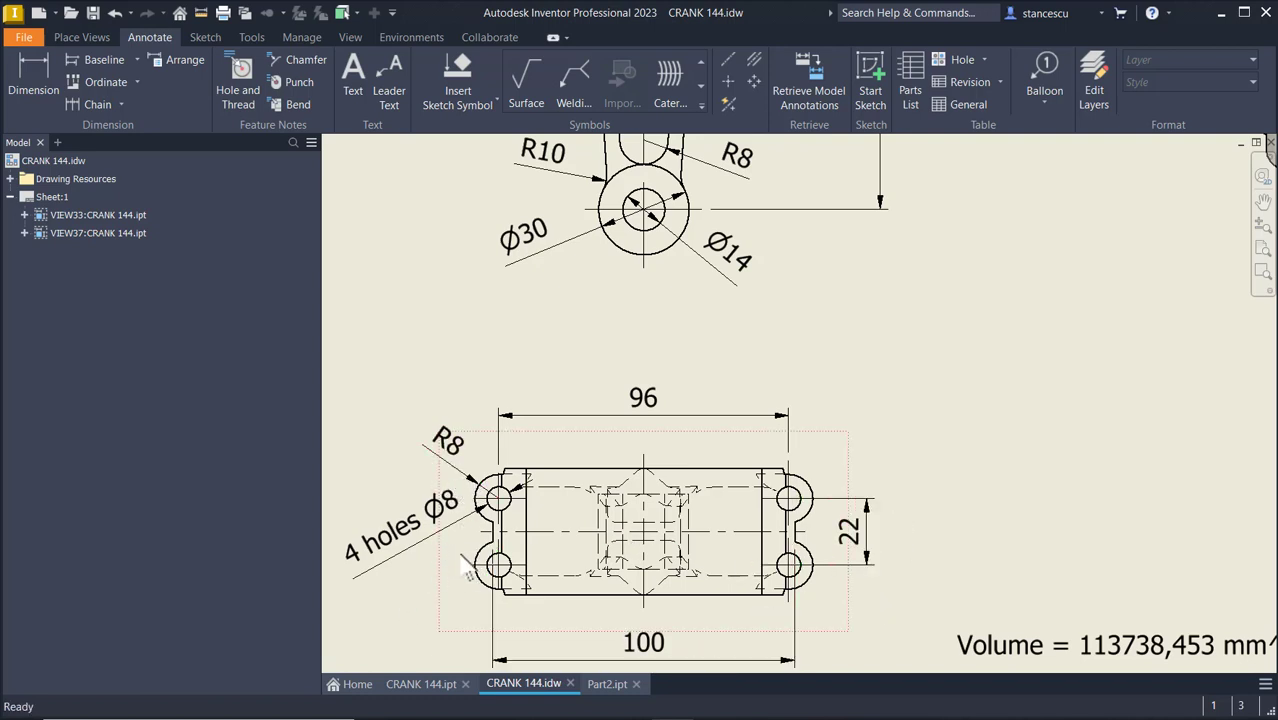
scroll(458, 556, up, 3)
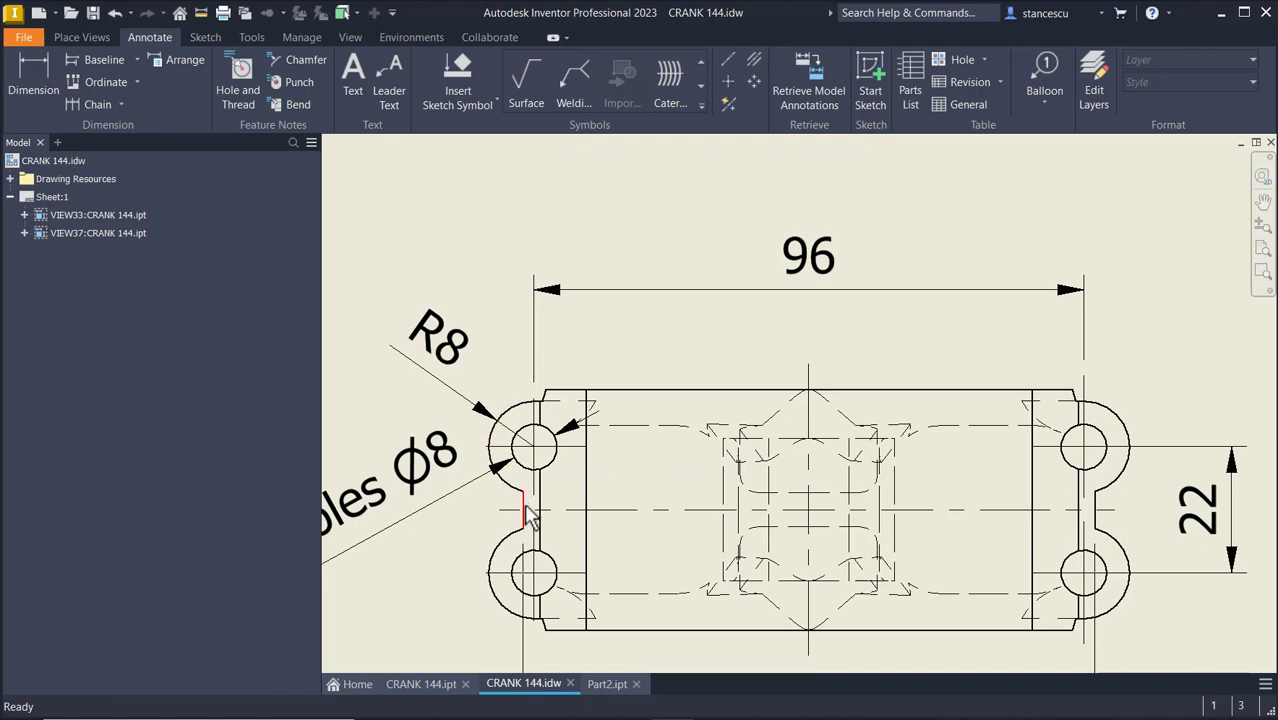
scroll(495, 490, down, 1)
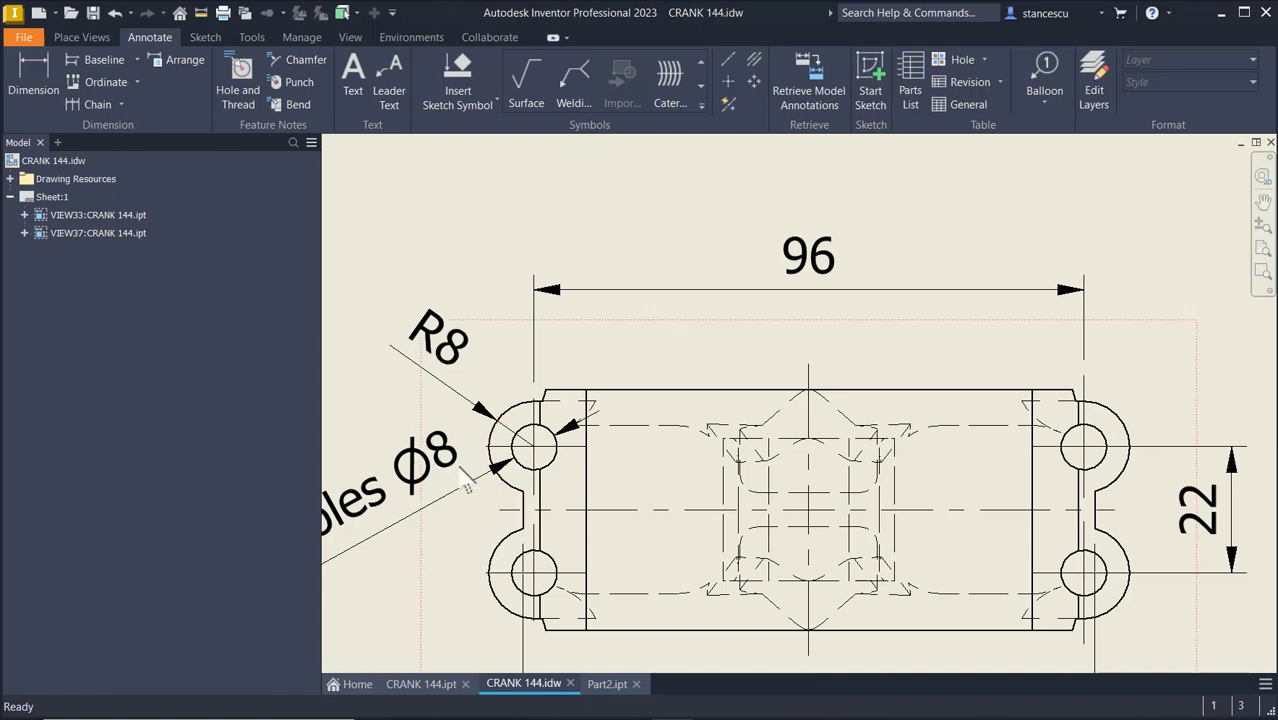
scroll(485, 505, down, 3)
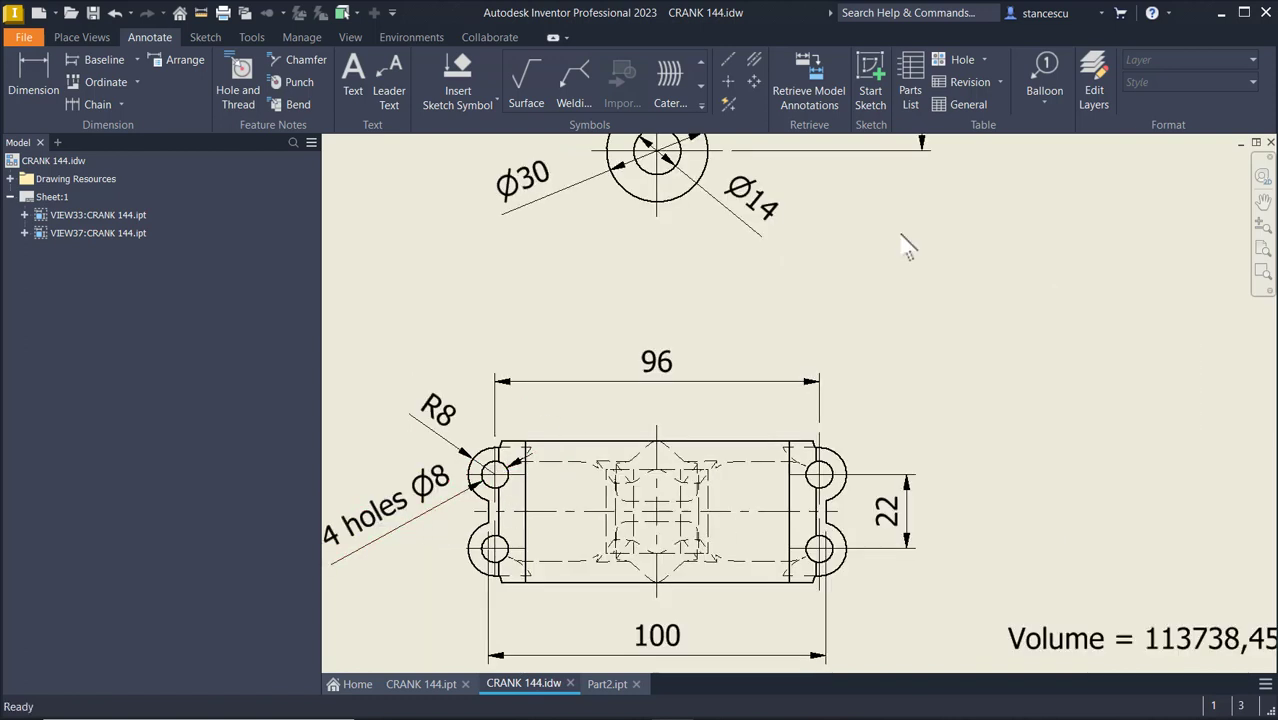
key(Home)
click(569, 188)
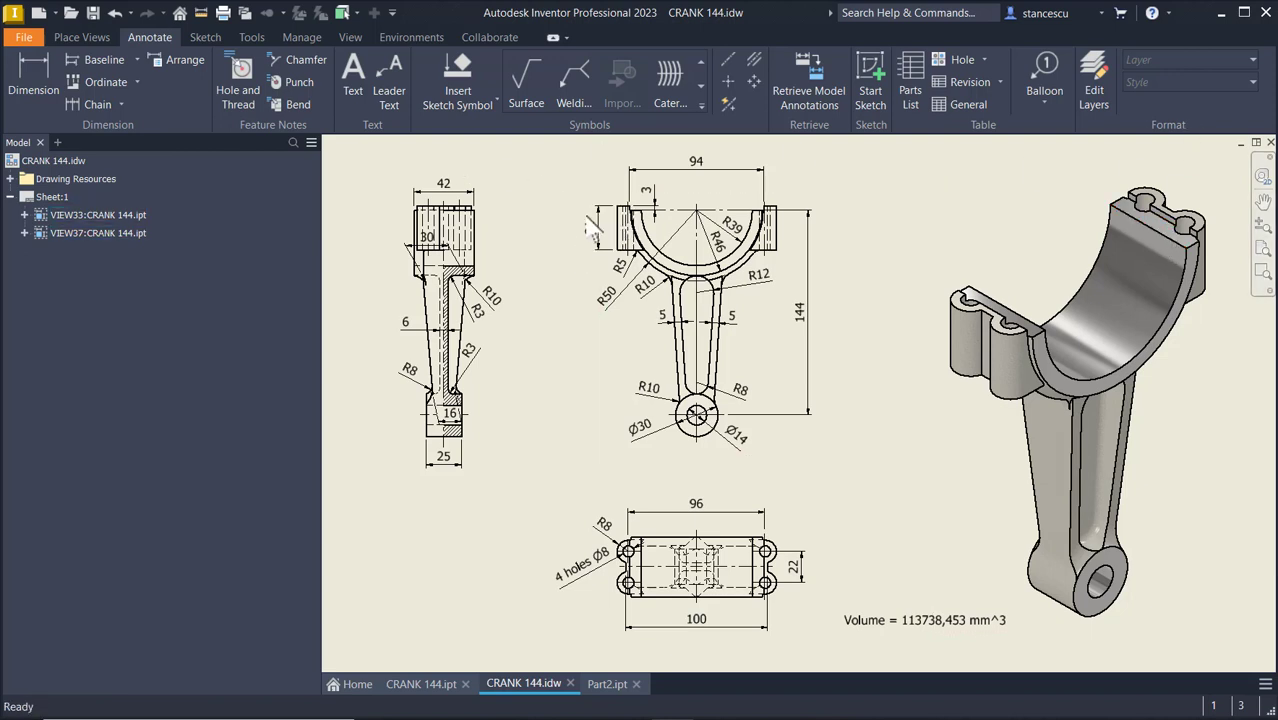
click(548, 331)
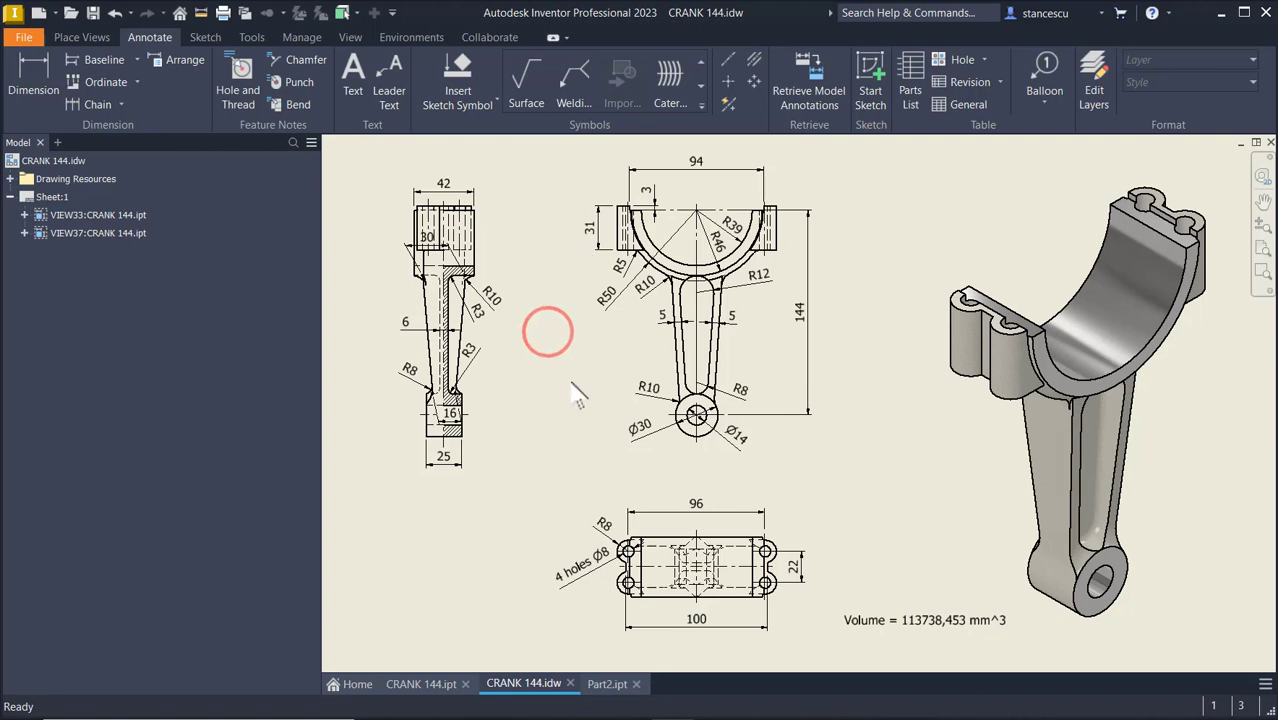
Return to Part2.ipt, create a work plane offset 3 mm from the half-ring's upper end face, and auto-resize it.
click(614, 685)
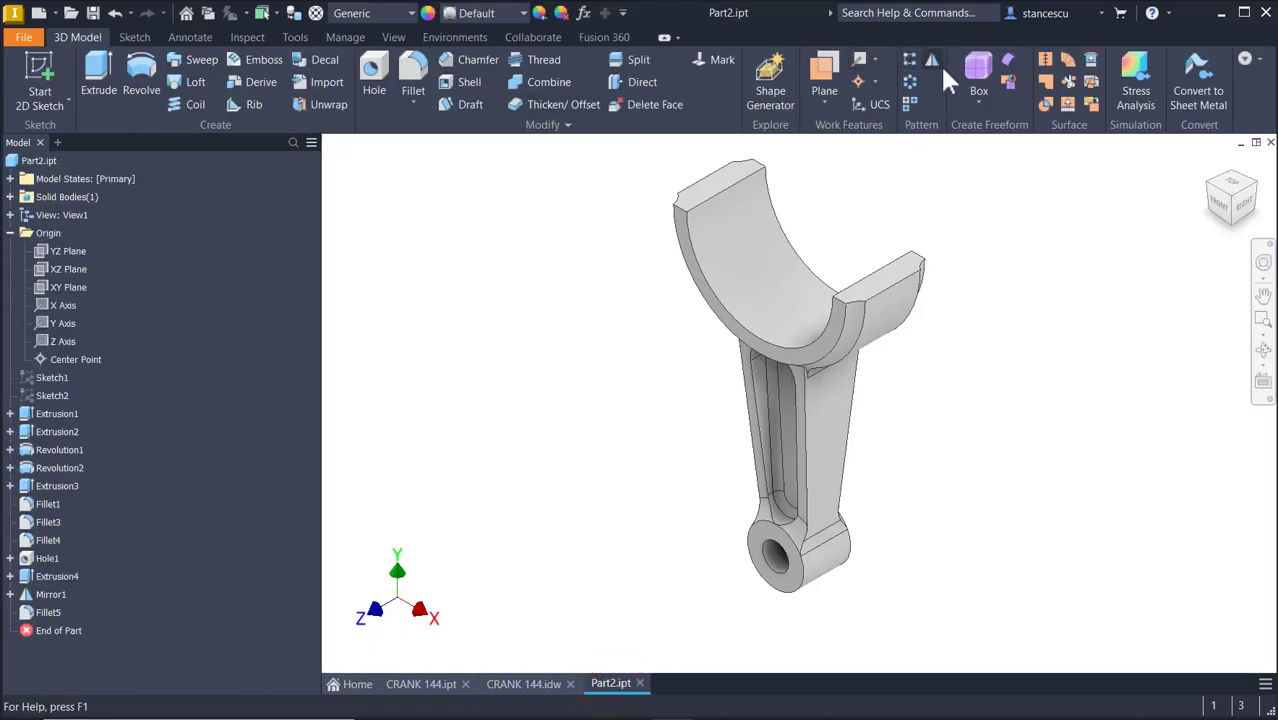
click(824, 70)
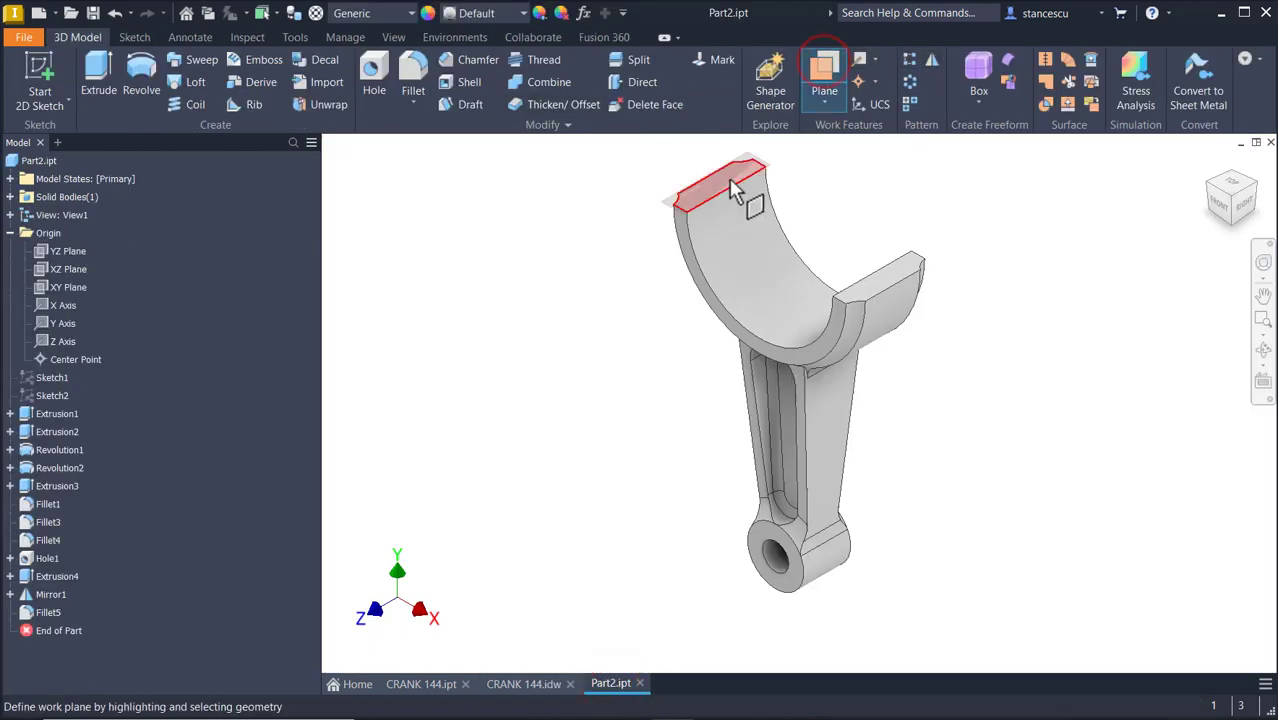
click(729, 180)
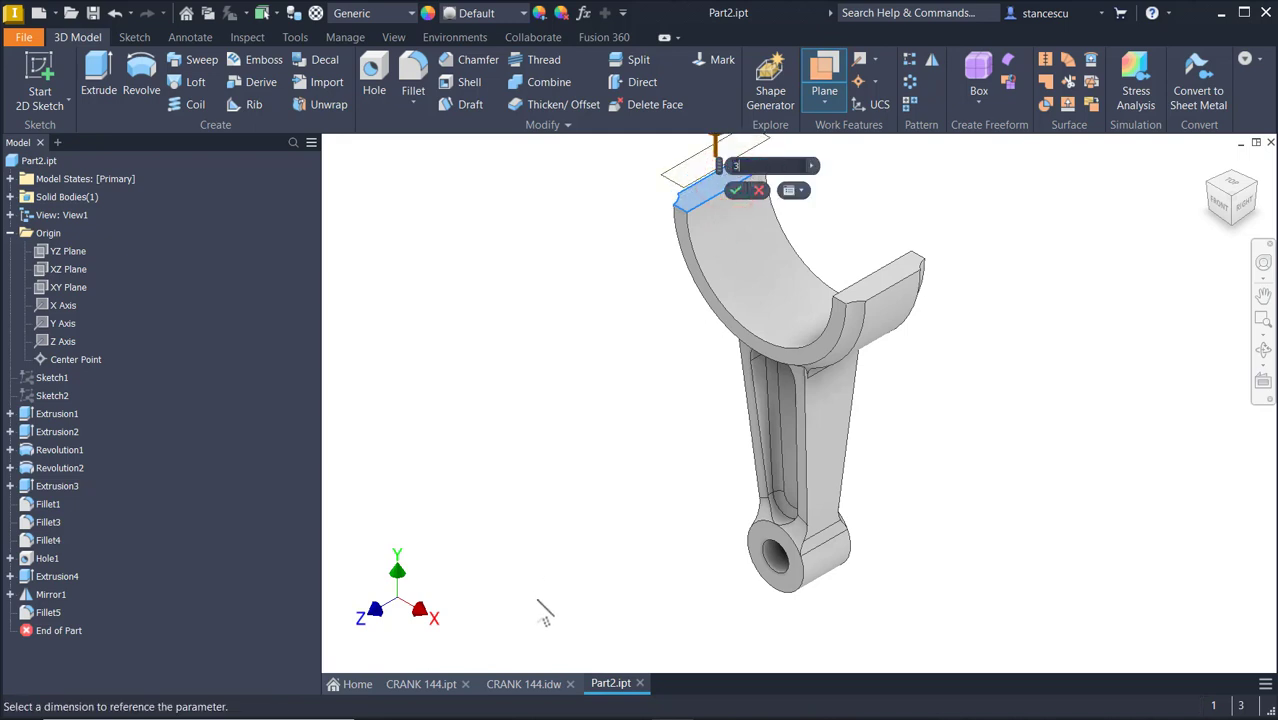
key(Return)
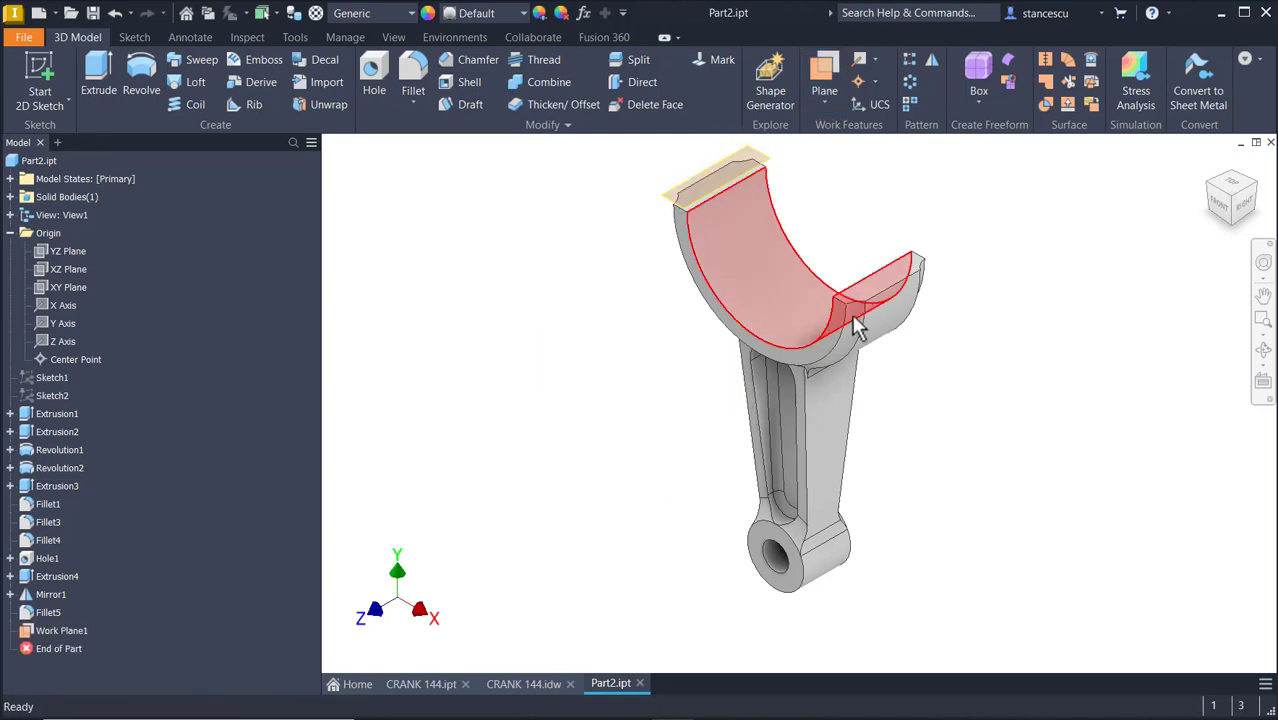
right_click(750, 160)
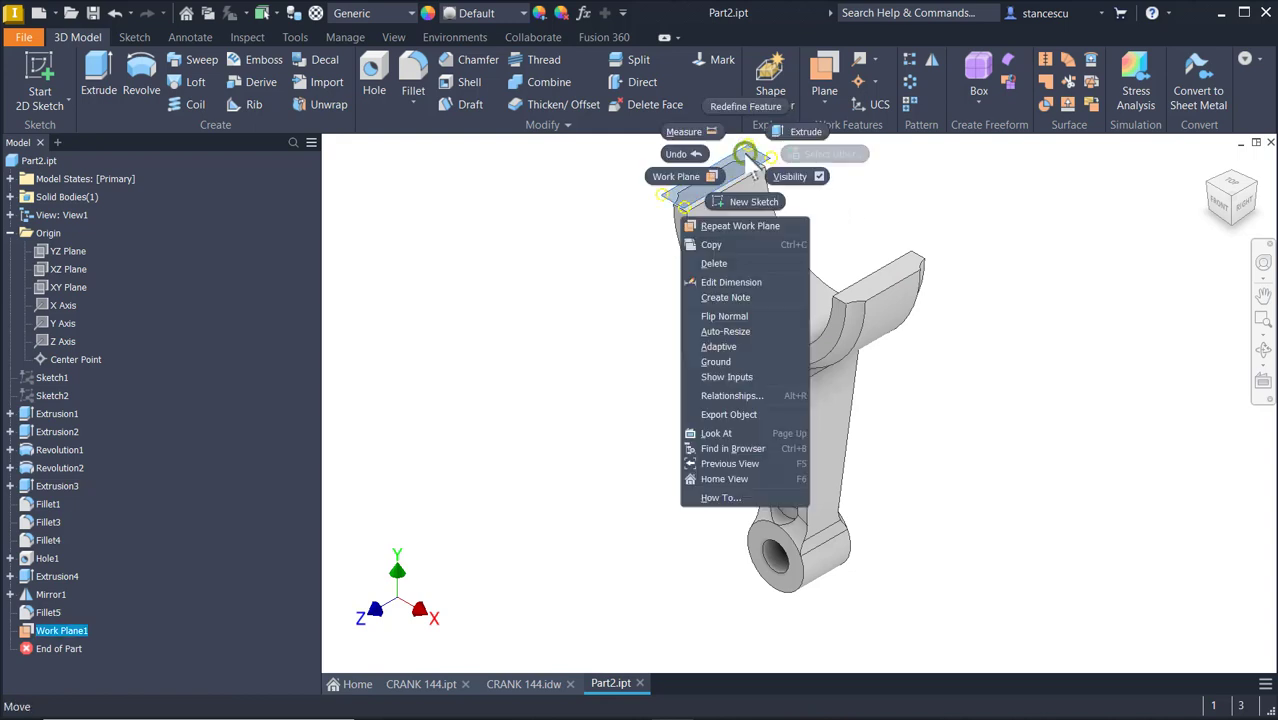
click(730, 331)
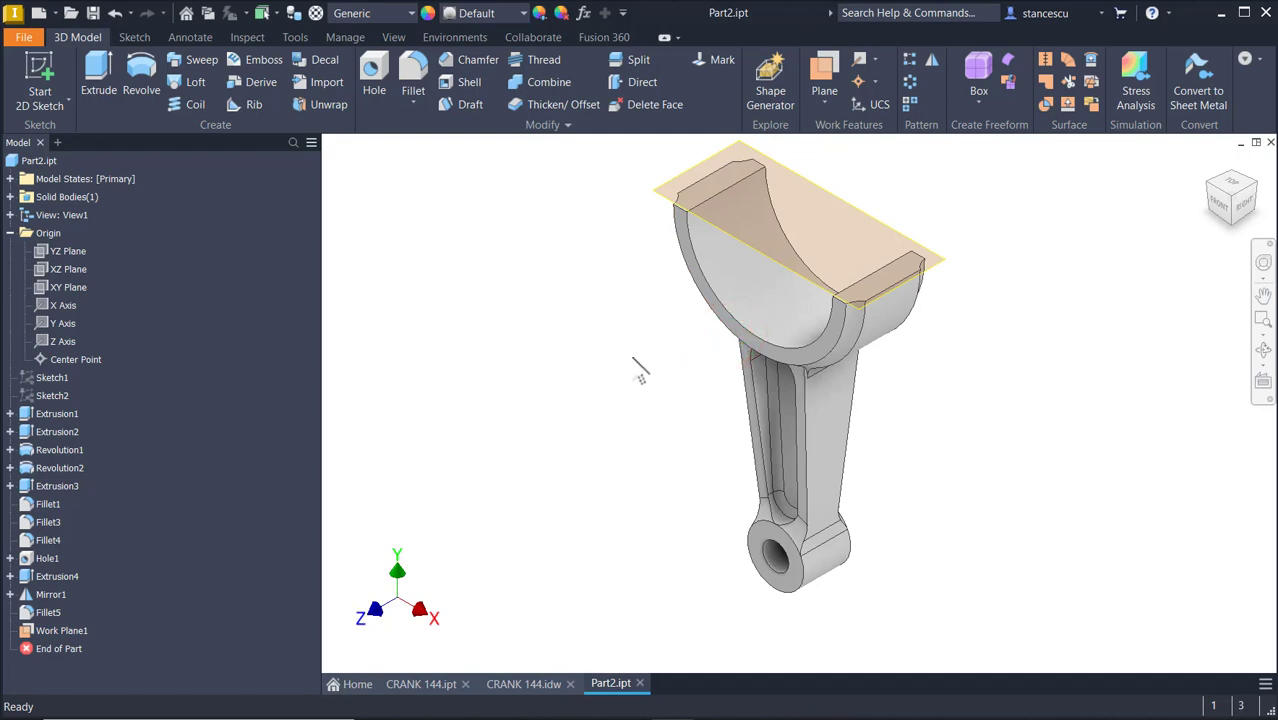
Start a new sketch on the offset work plane above the half-ring.
click(857, 212)
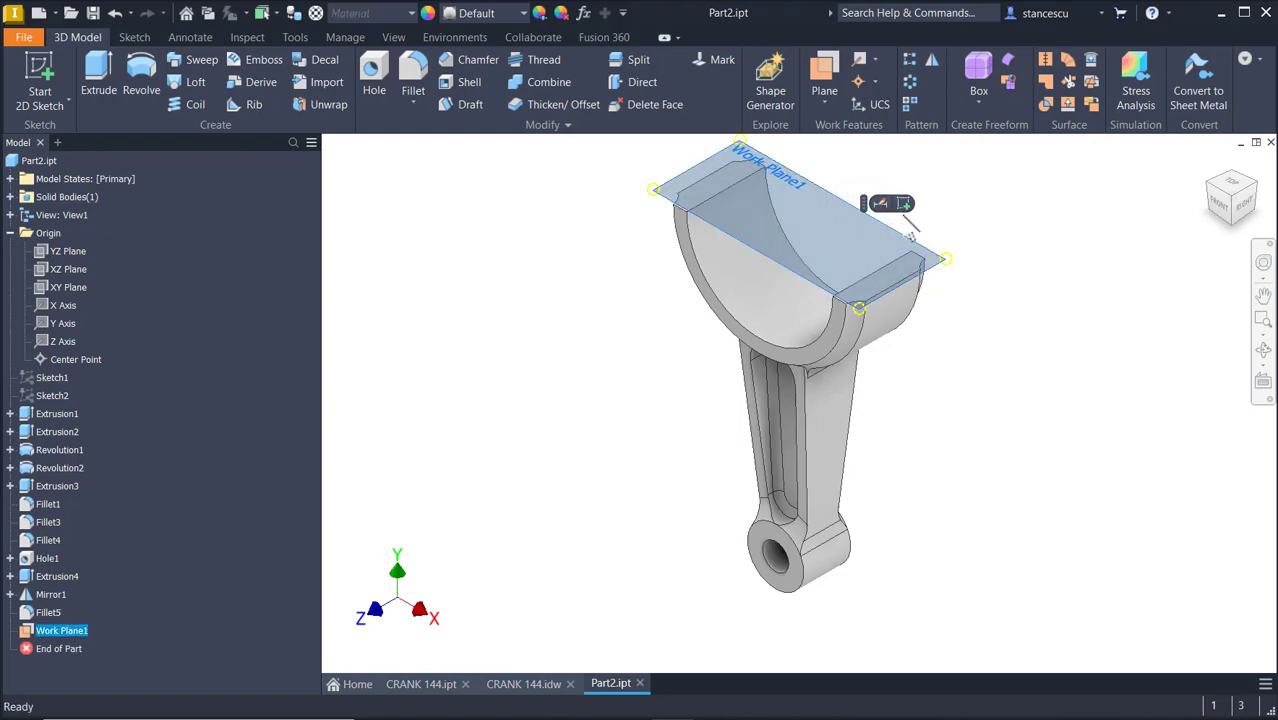
click(905, 205)
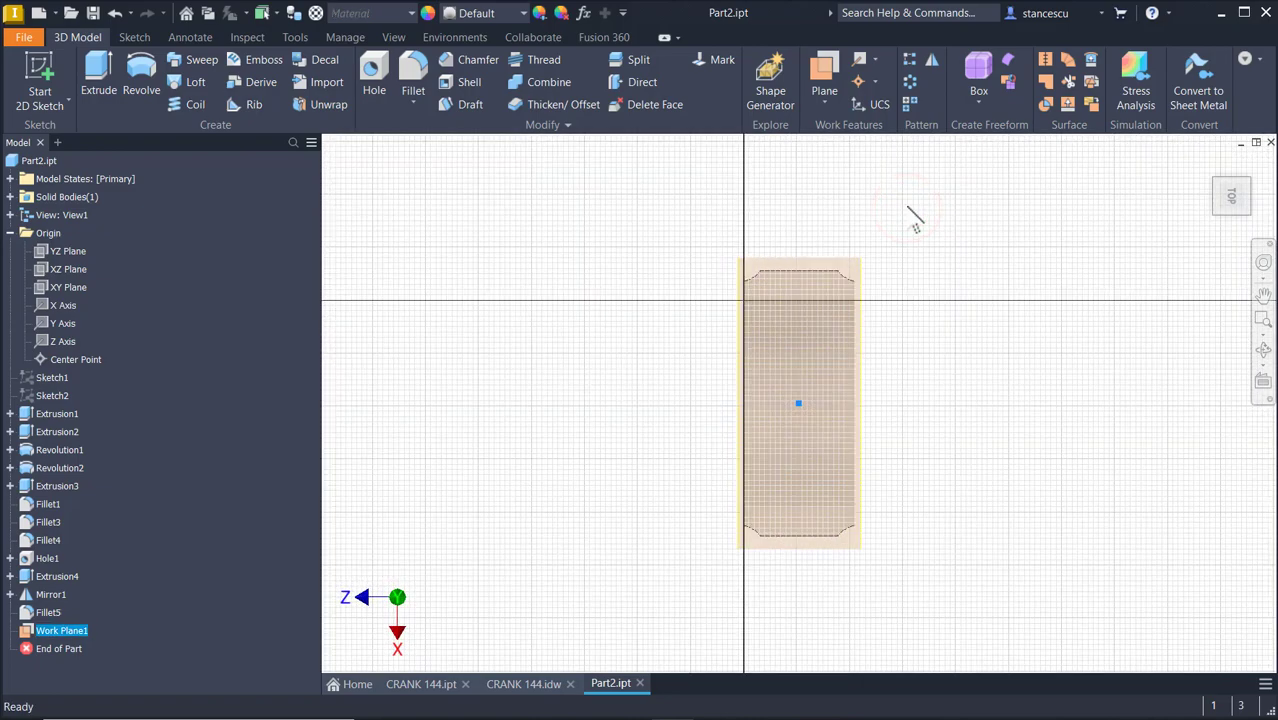
click(1256, 163)
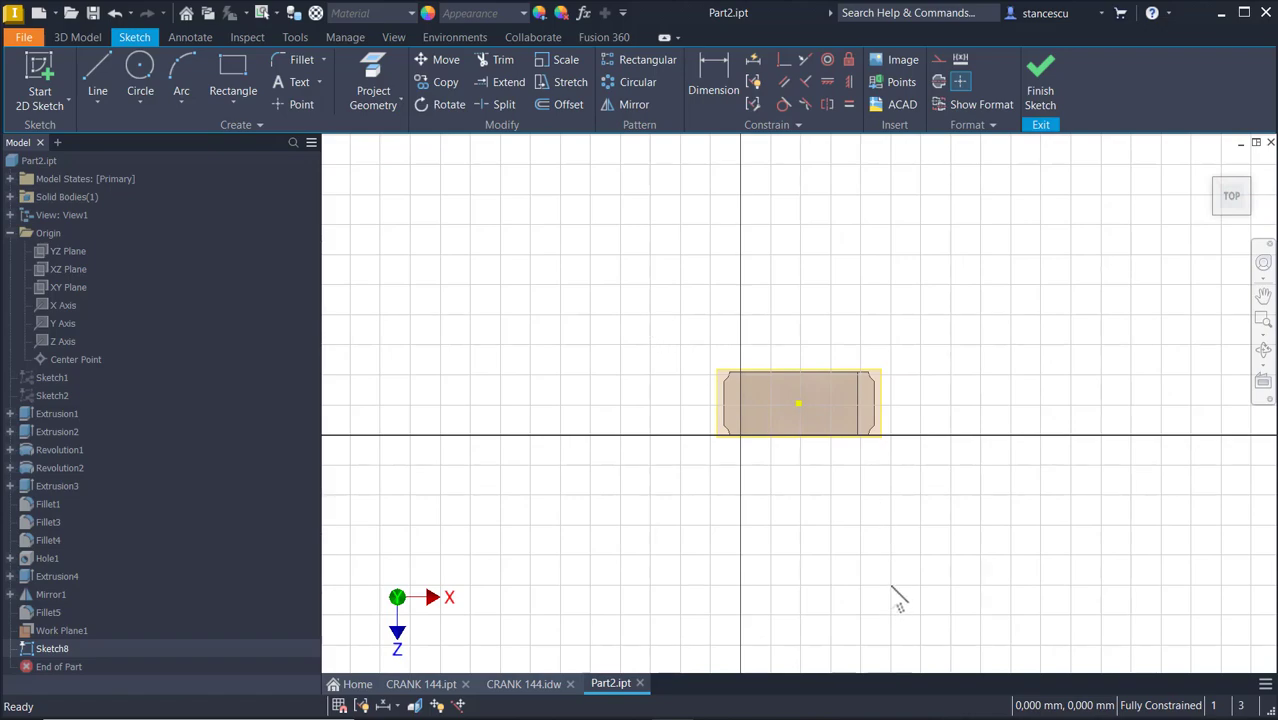
key(Home)
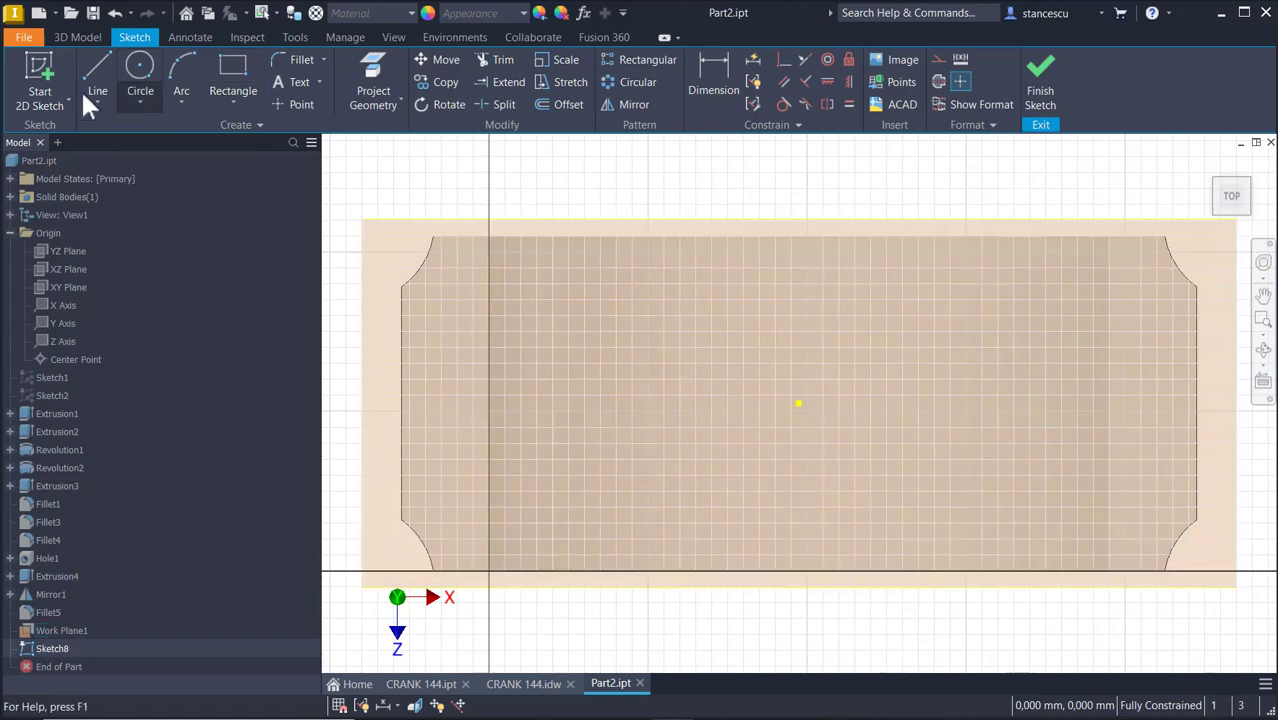
mouse_move(585, 505)
middle_down()
mouse_move(845, 516)
mouse_move(762, 462)
mouse_move(762, 476)
middle_up()
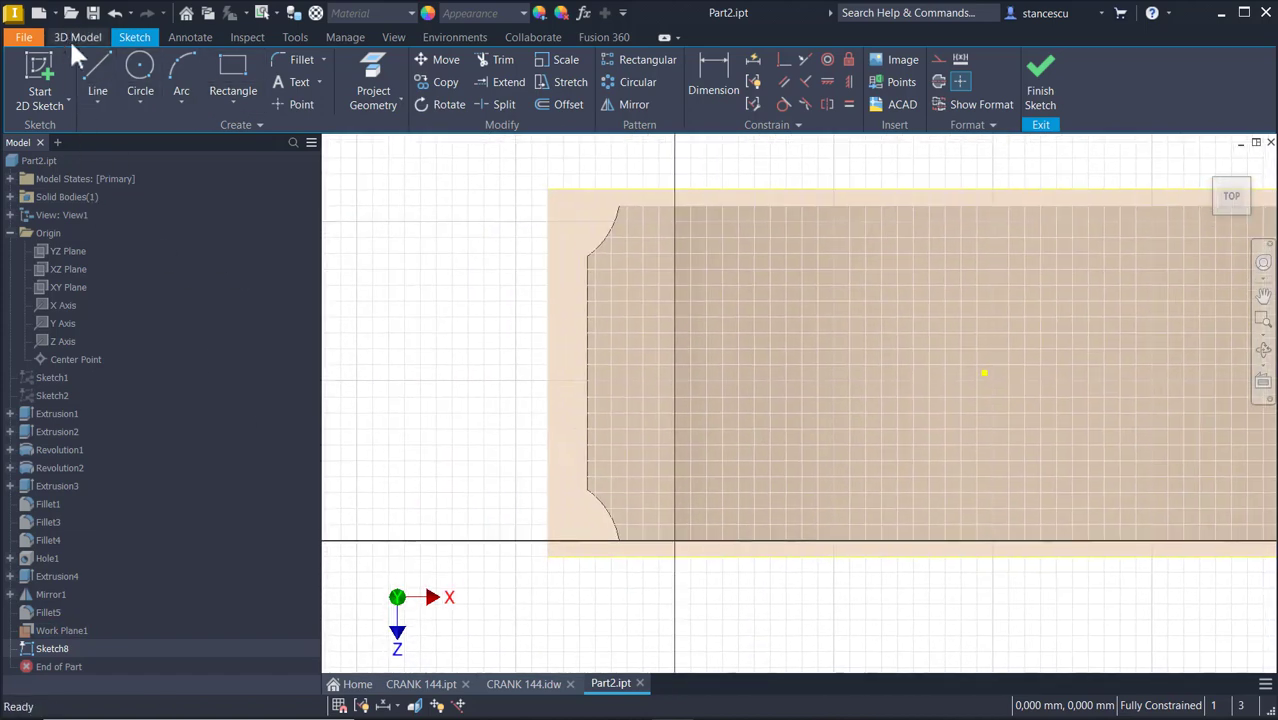
Sketch an open lug outline outside the half-ring: short horizontal stubs, an outer arc, a long vertical edge and a parallel edge about 10 mm long.
click(98, 70)
click(441, 252)
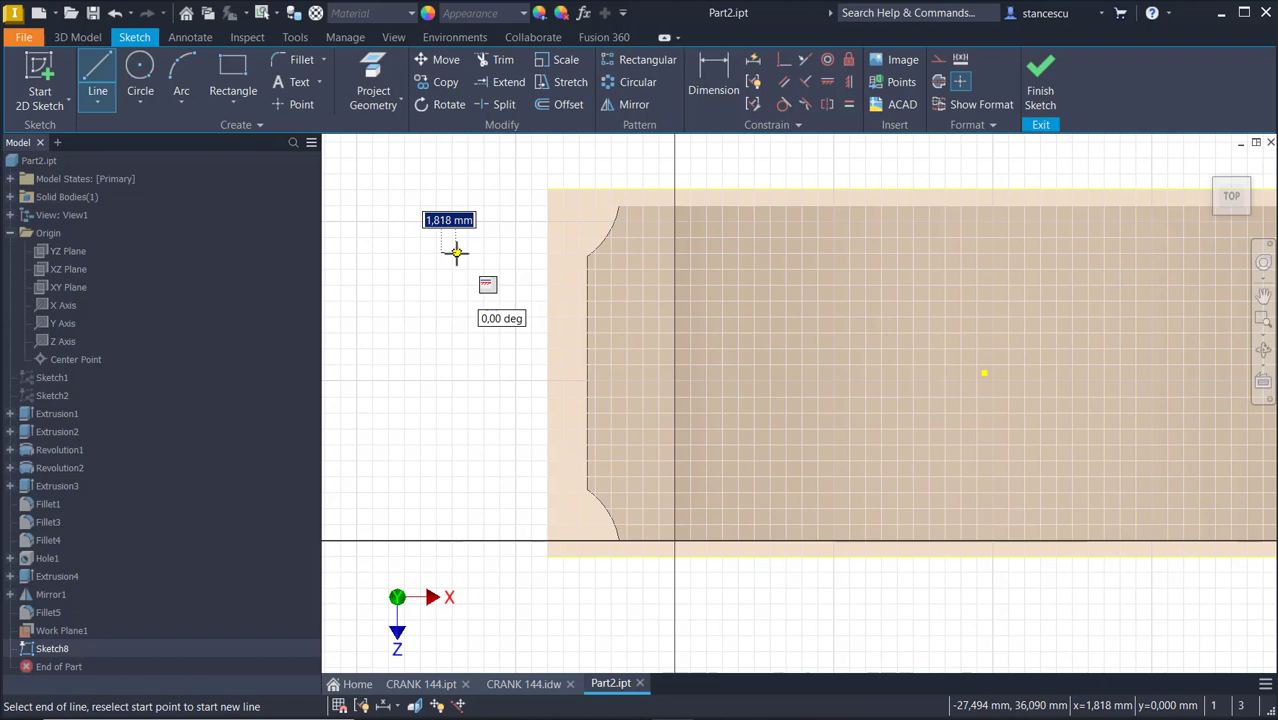
click(456, 252)
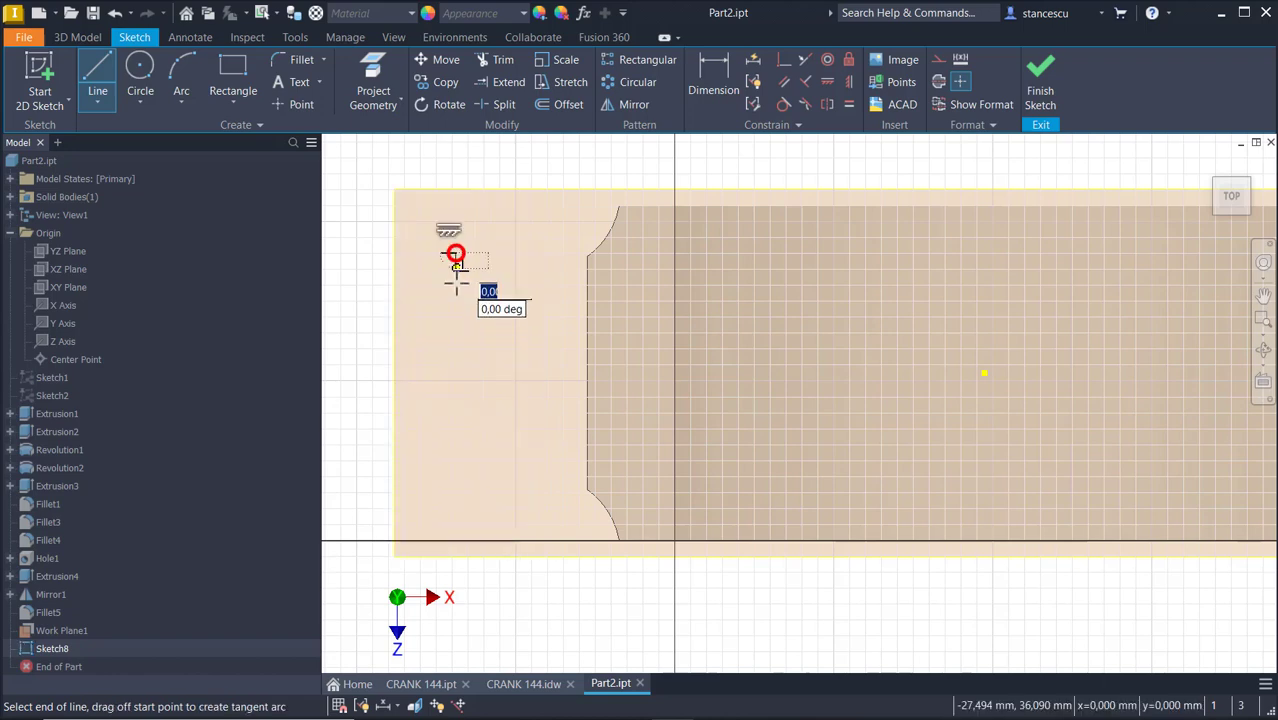
click(456, 527)
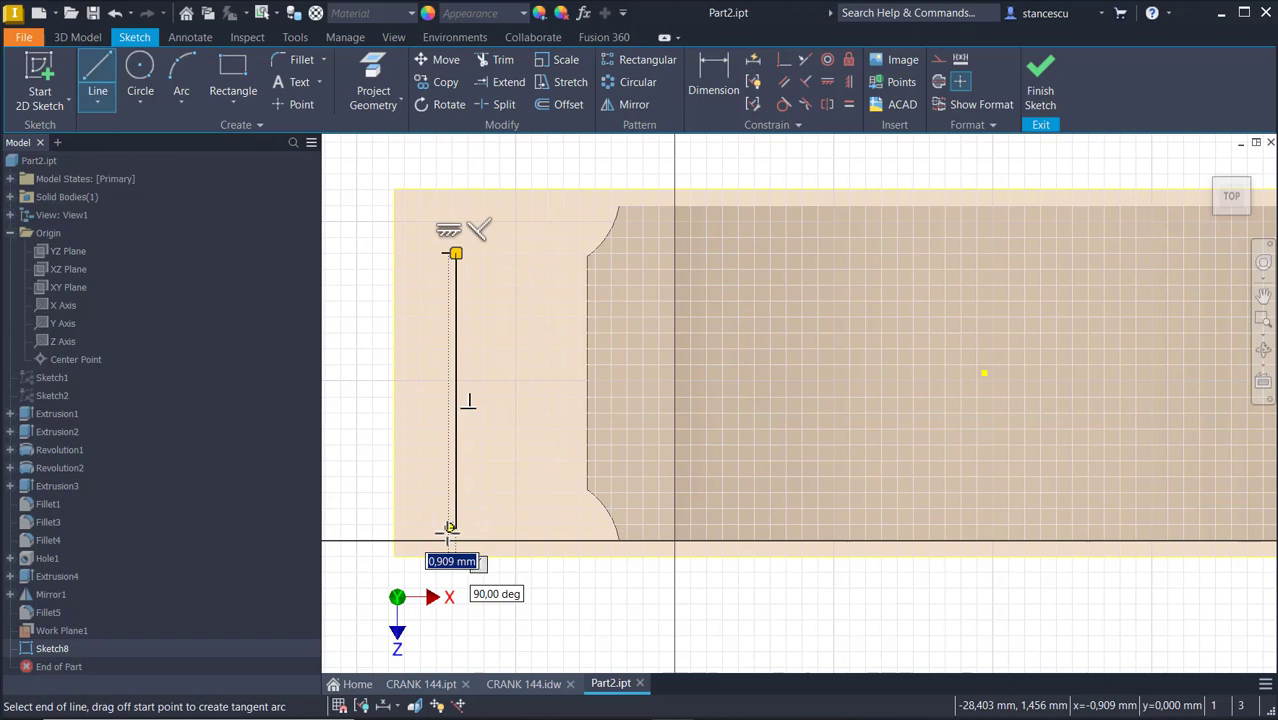
click(449, 530)
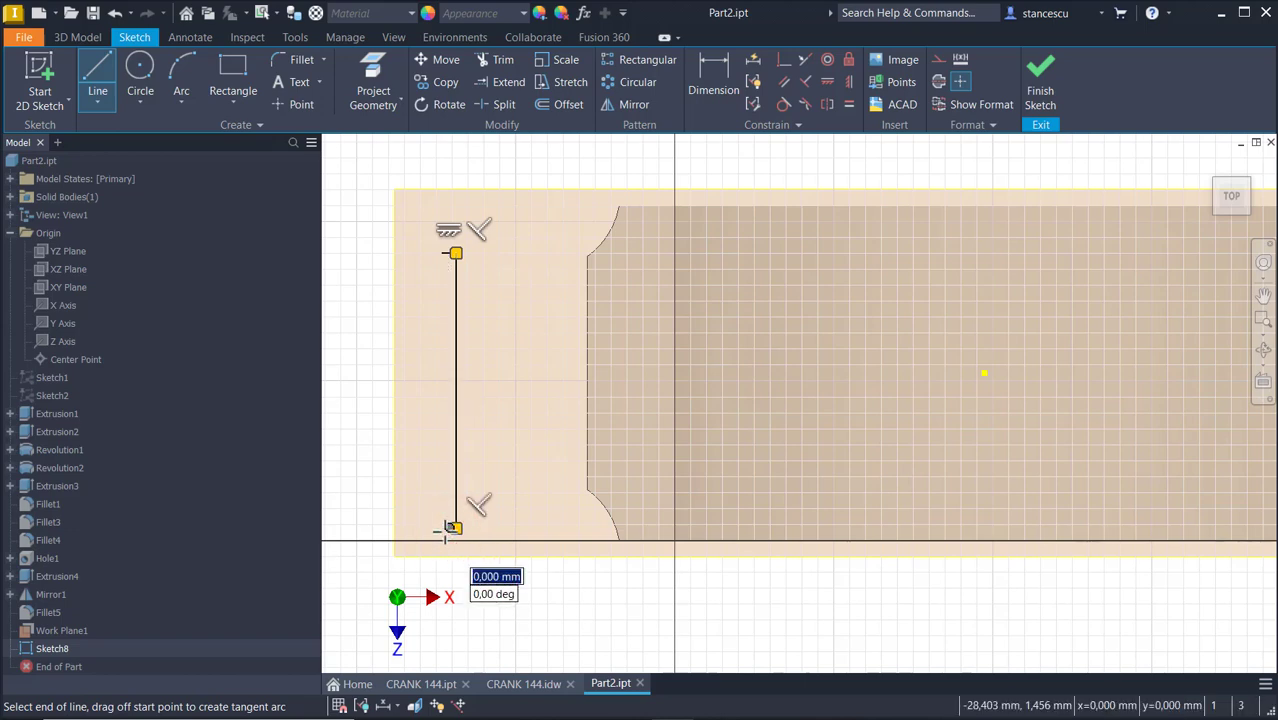
drag(442, 528, 424, 423)
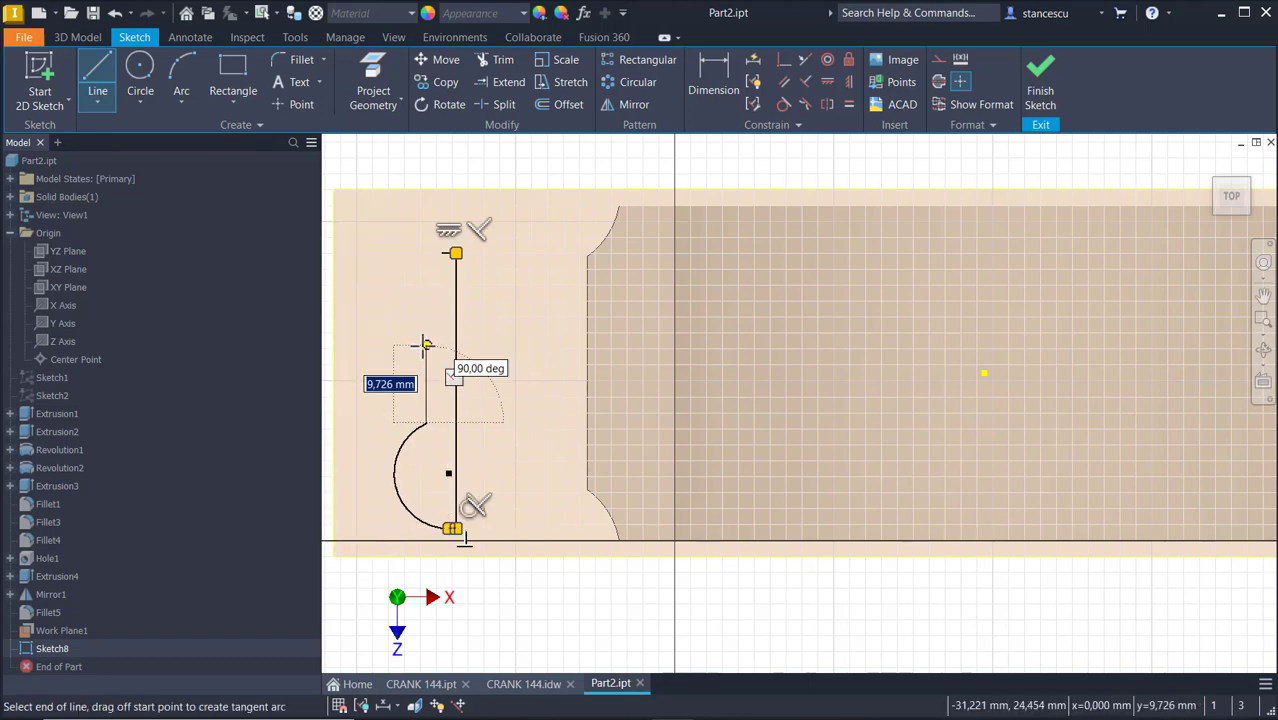
click(425, 344)
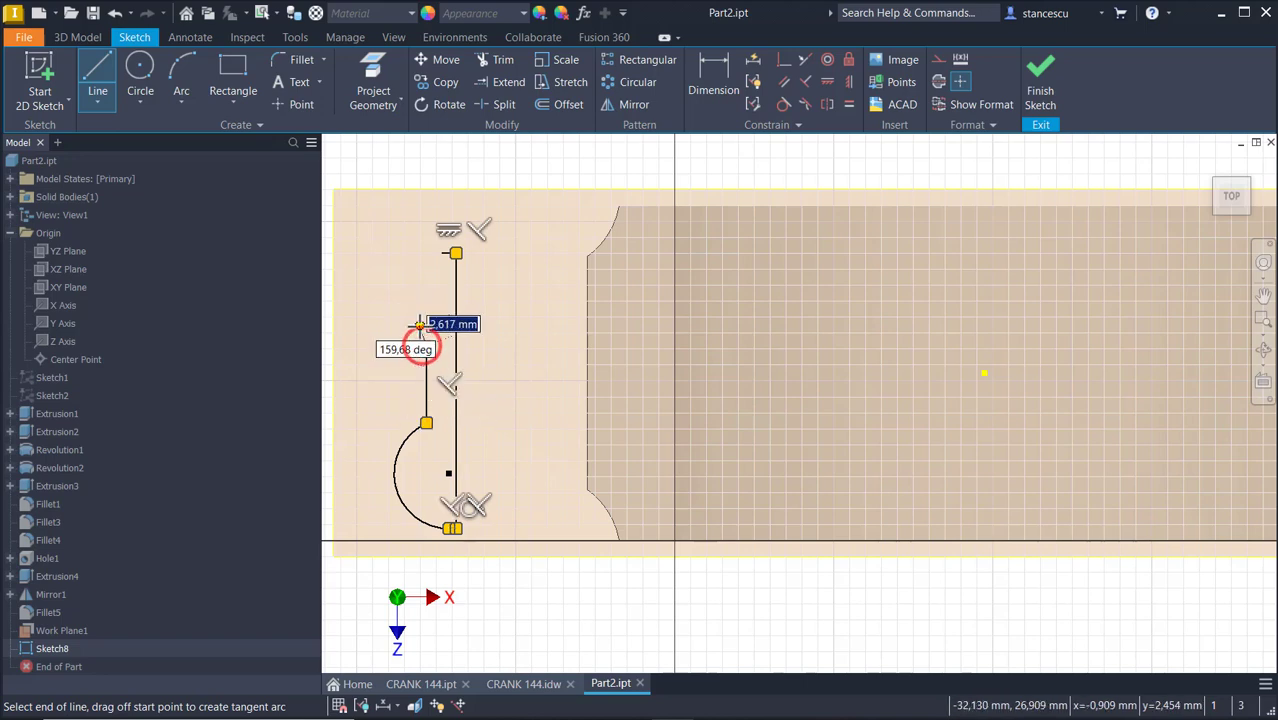
key(Escape)
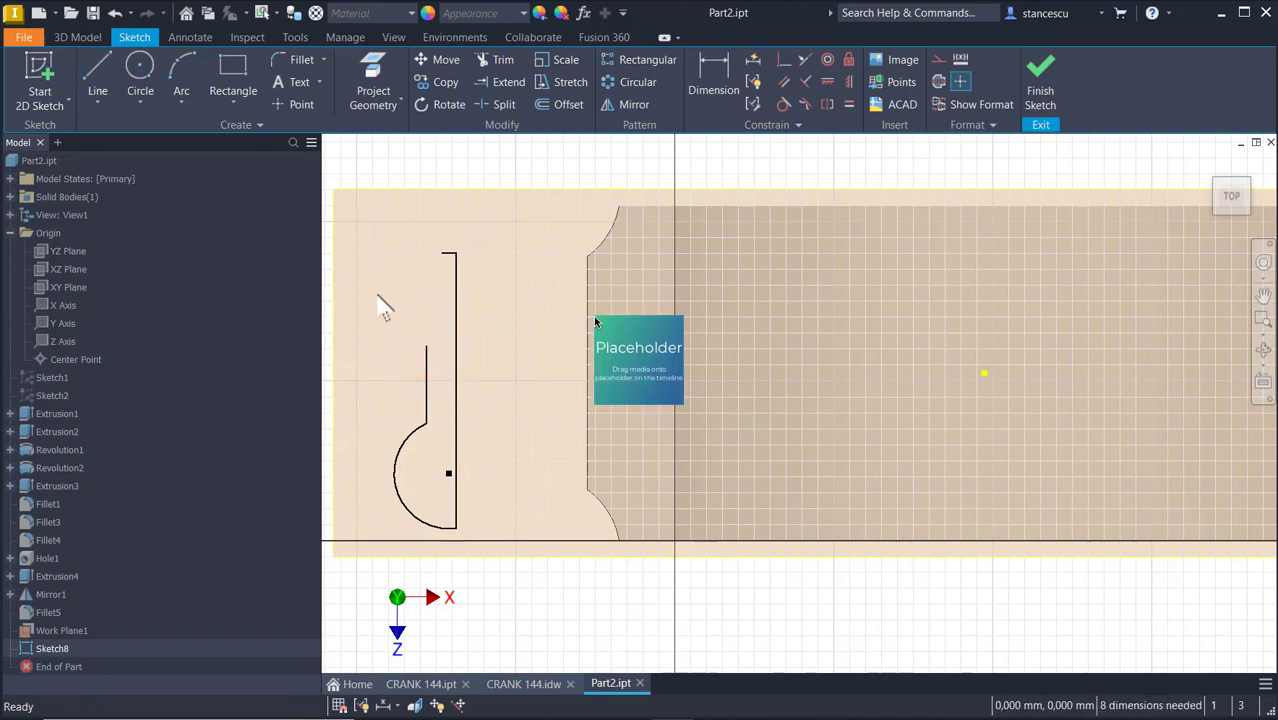
Close the lug outline with a three-point arc of about 6 mm radius between the short vertical edge and the upper stub.
click(184, 66)
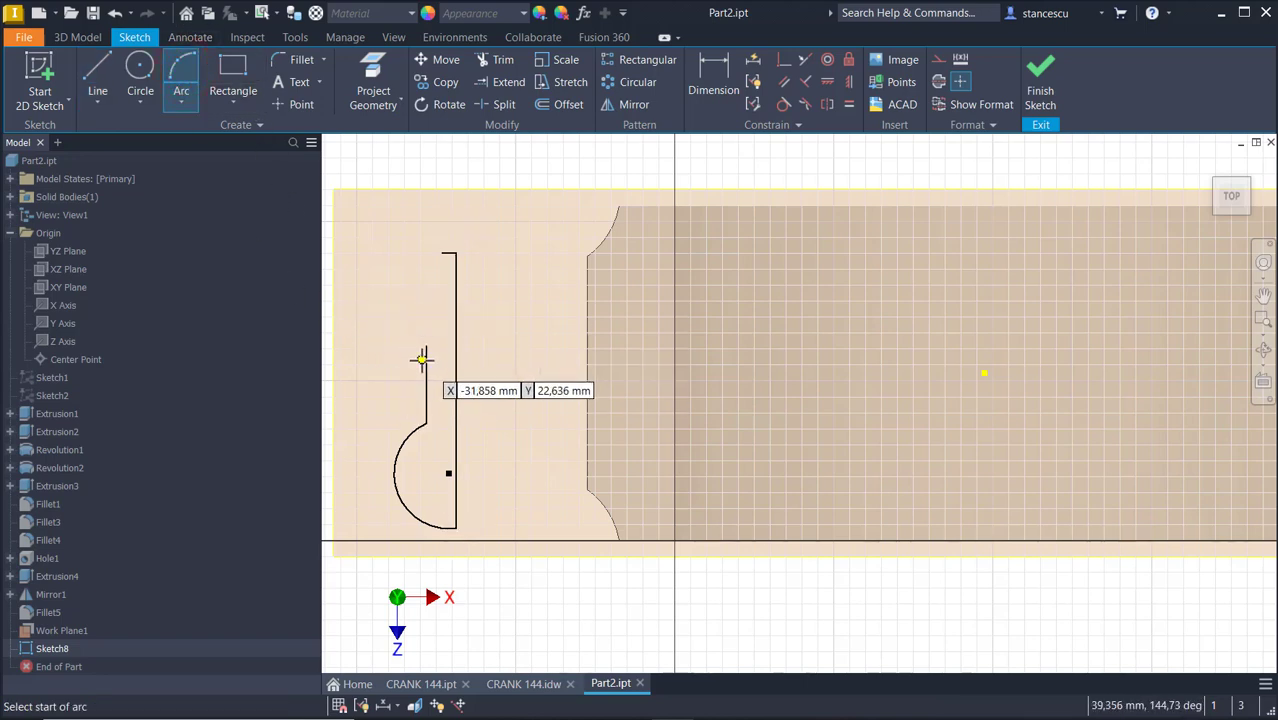
click(425, 345)
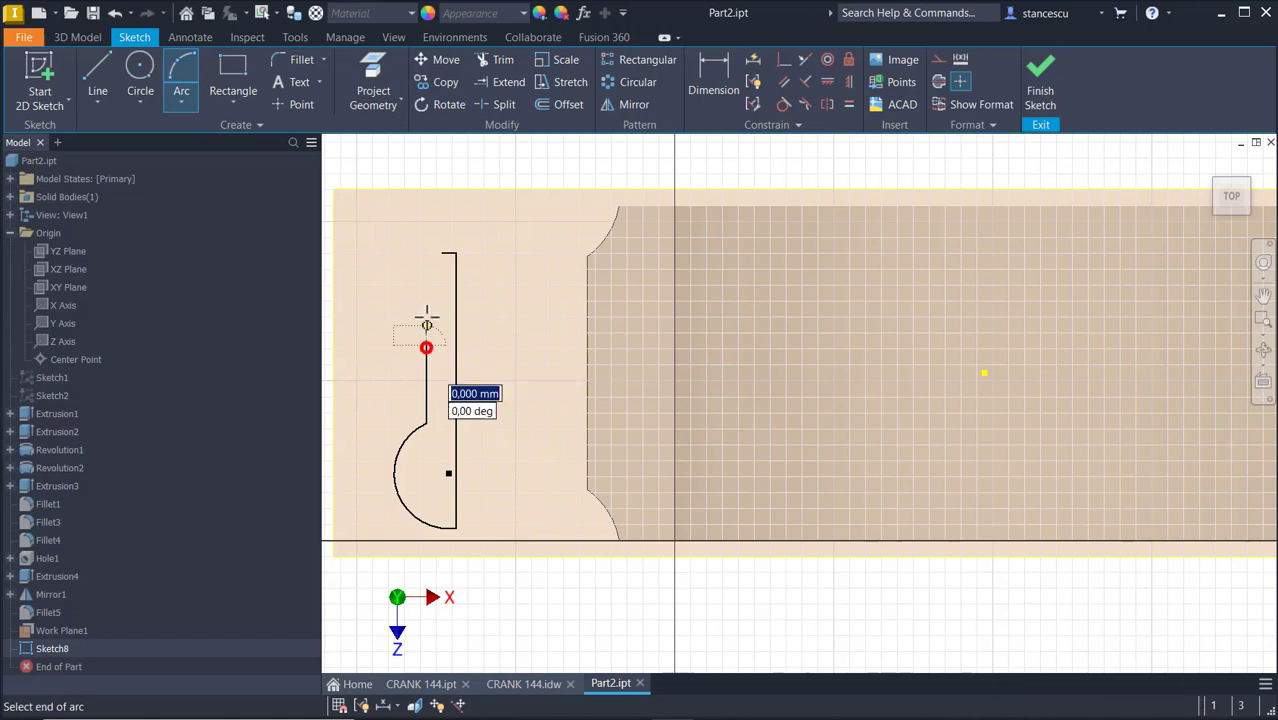
click(443, 251)
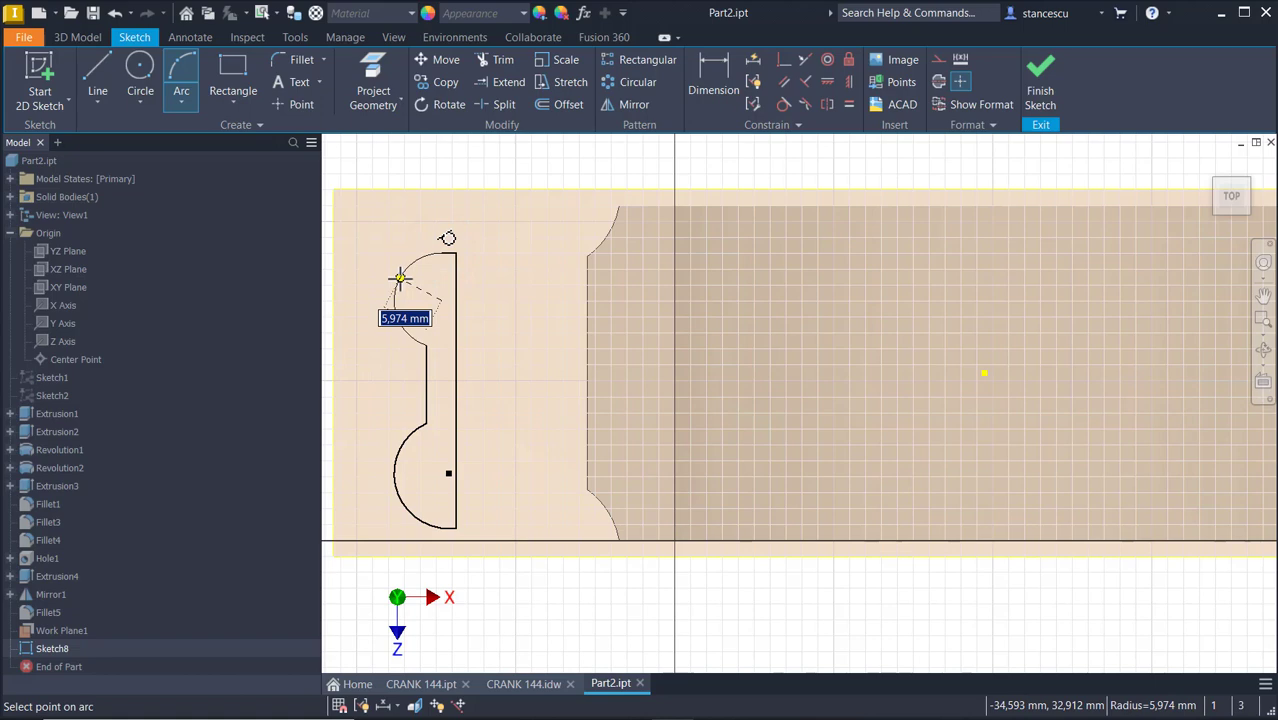
click(398, 278)
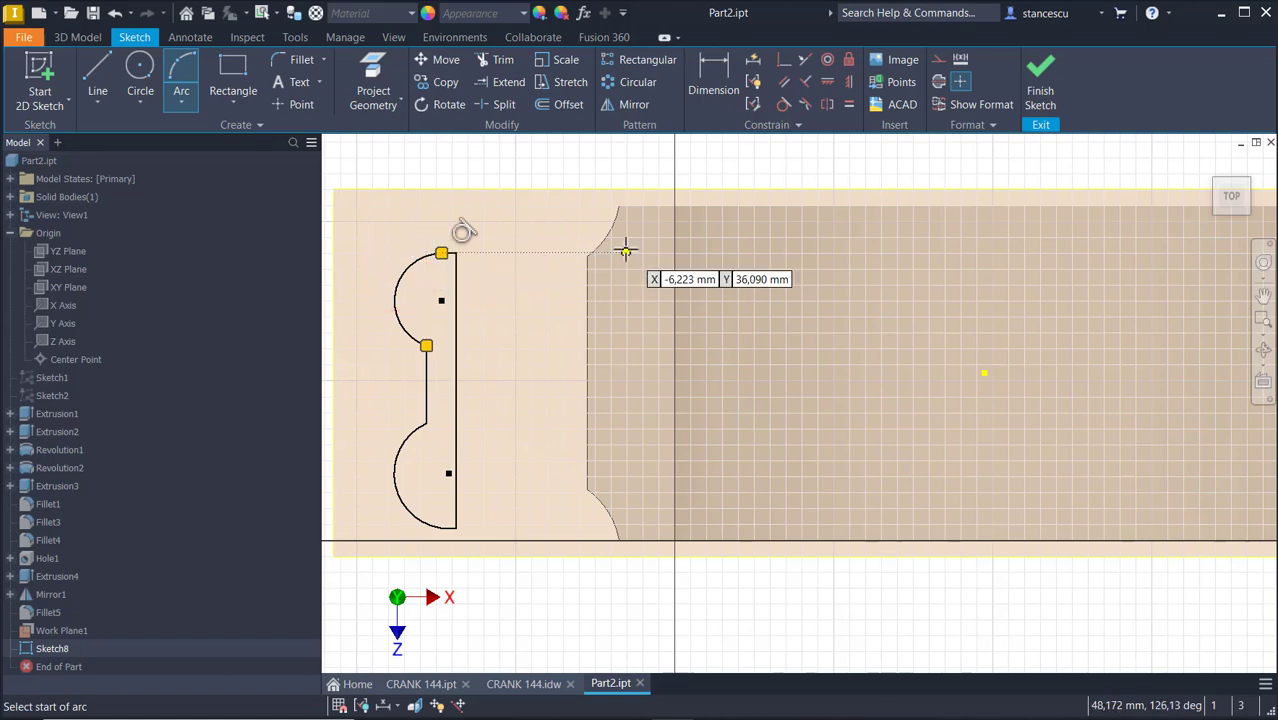
click(441, 253)
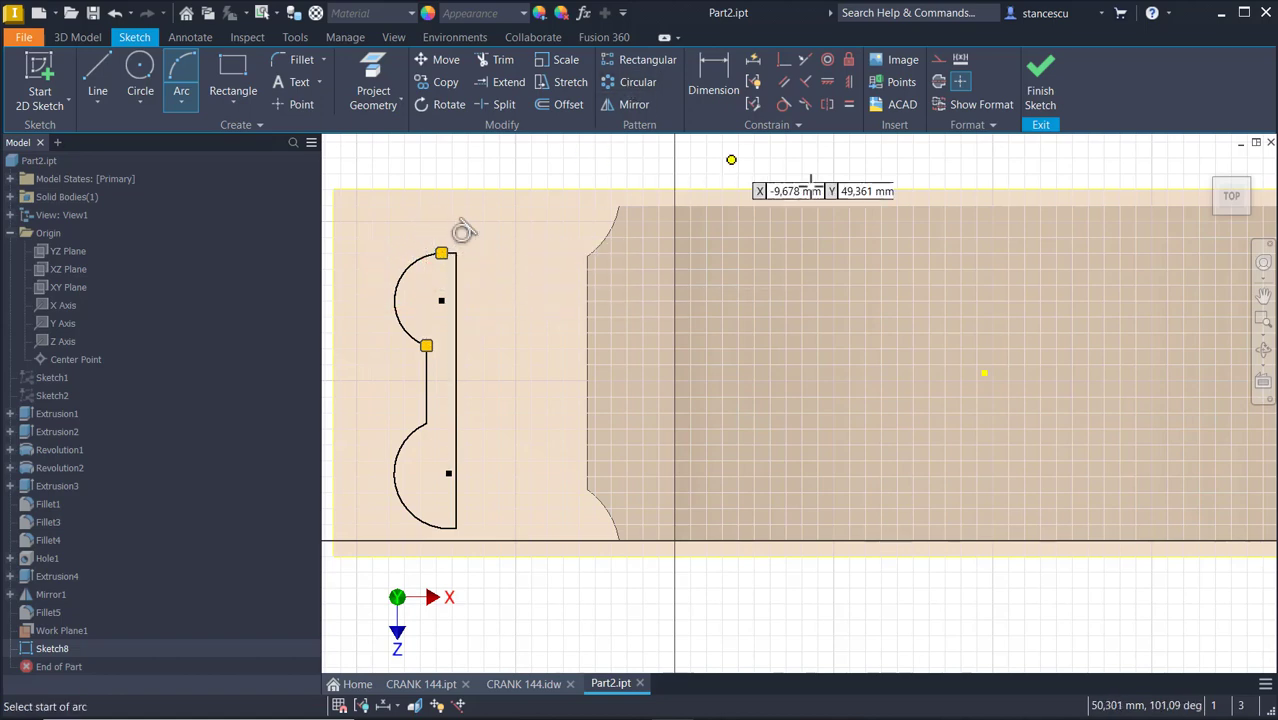
Make the two lug arcs equal in radius and move the long straight edge slightly away from the arc centres.
click(849, 106)
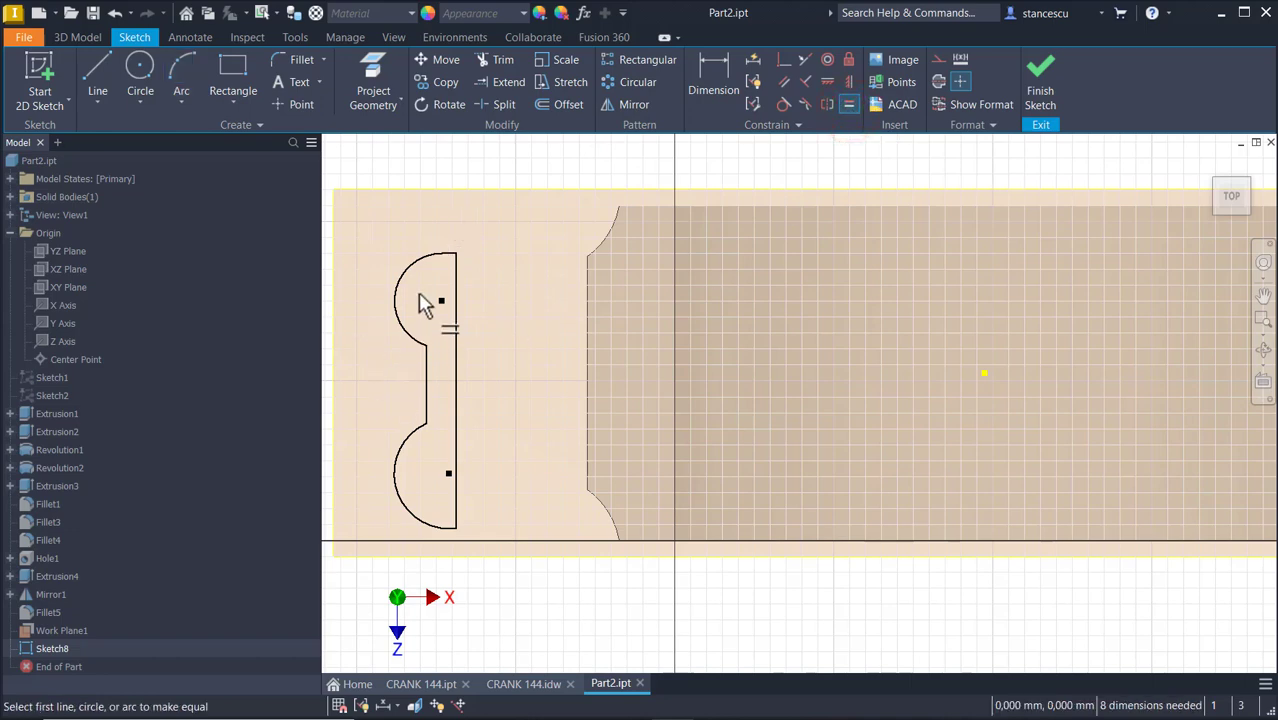
click(415, 342)
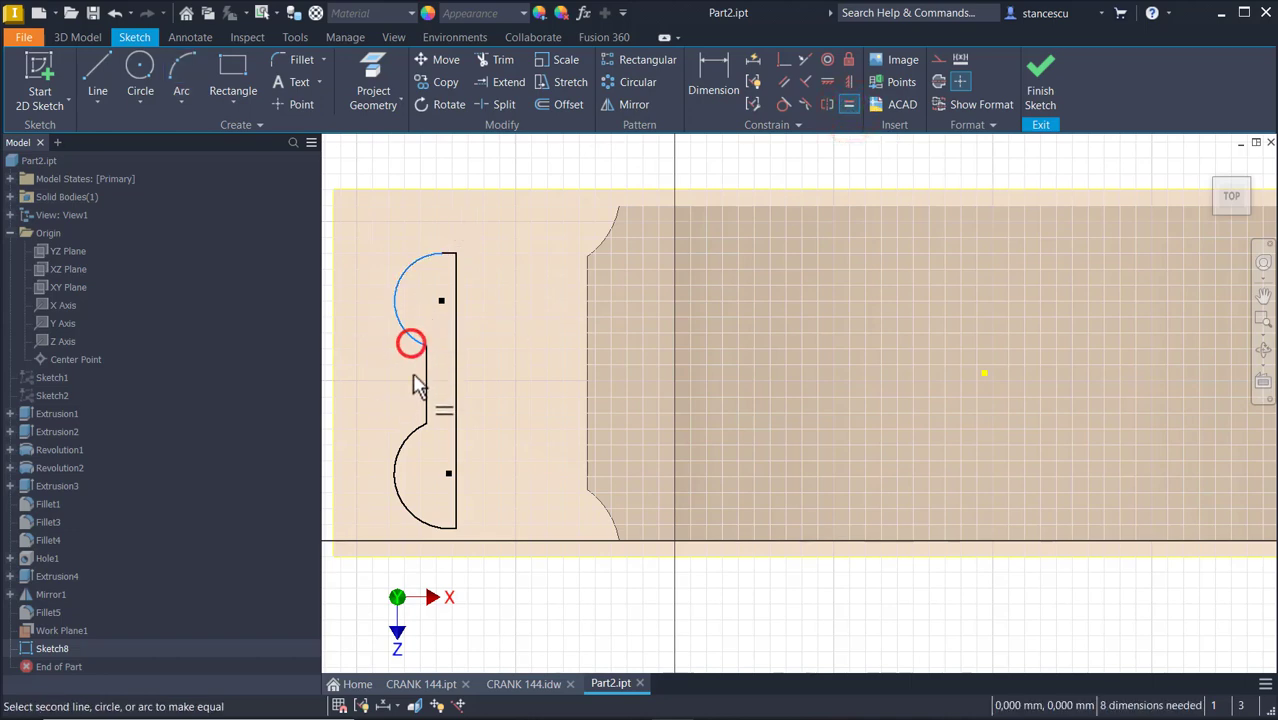
click(408, 448)
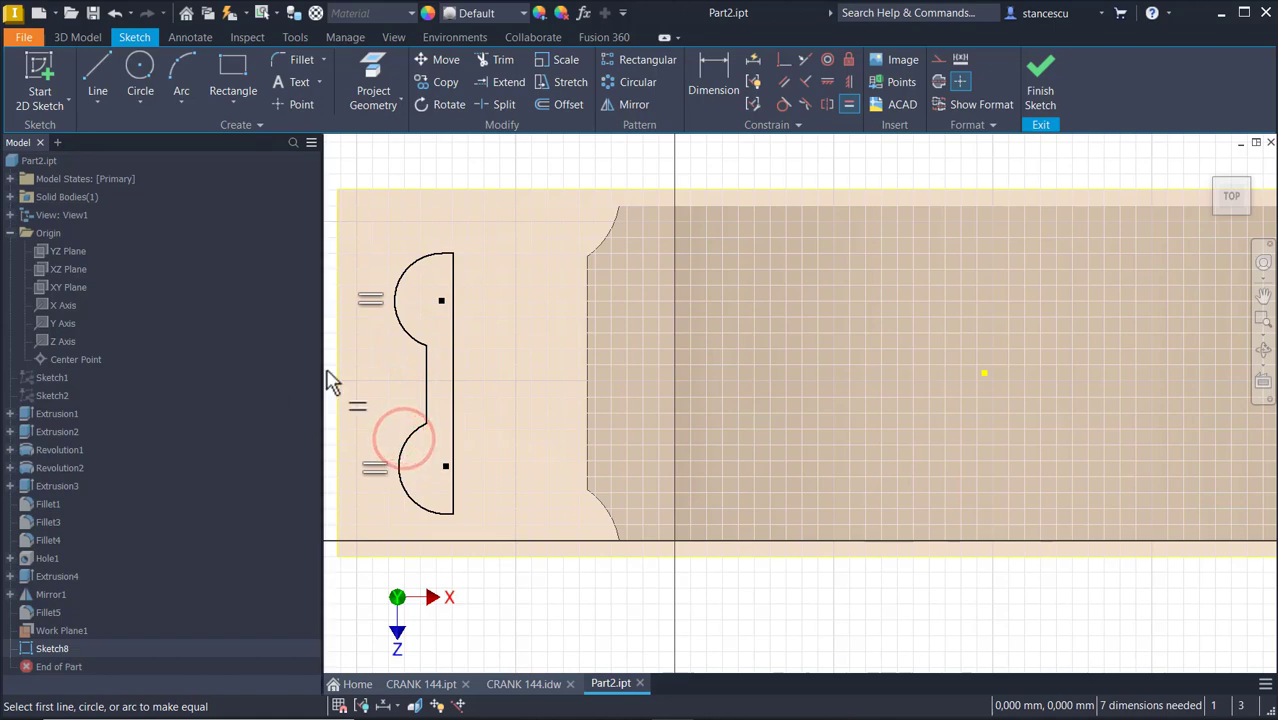
key(Escape)
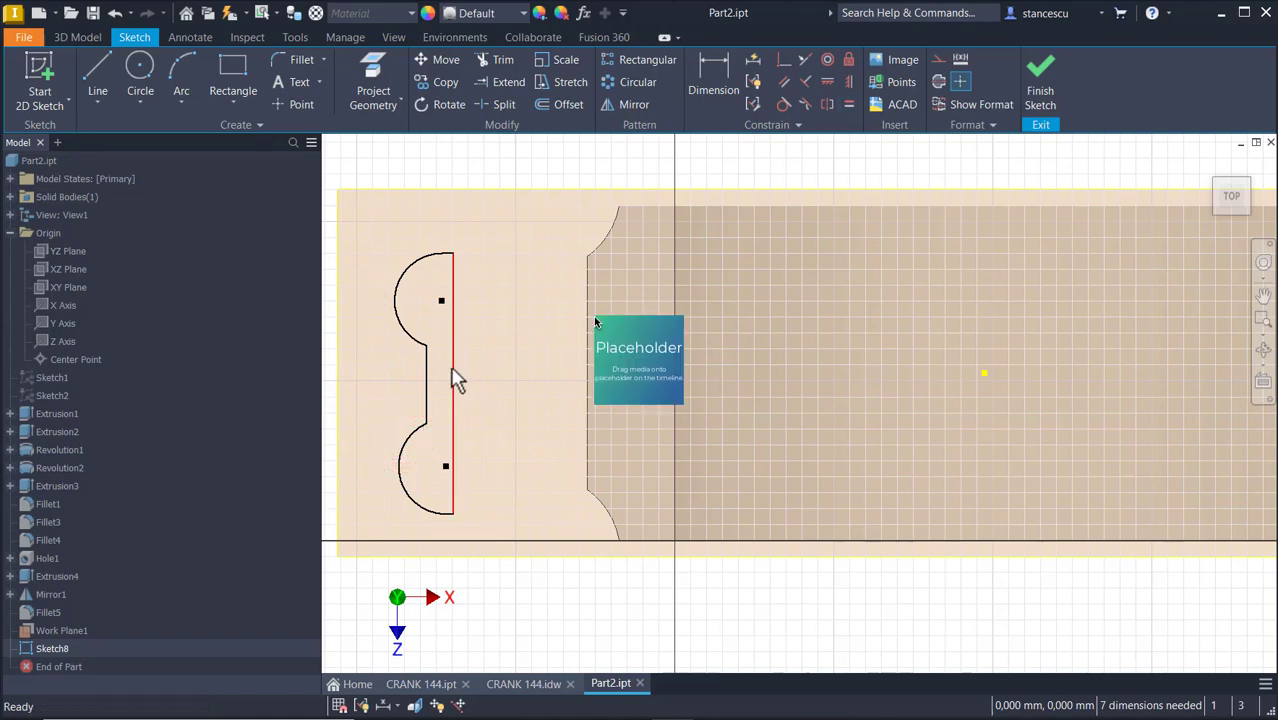
drag(451, 369, 469, 374)
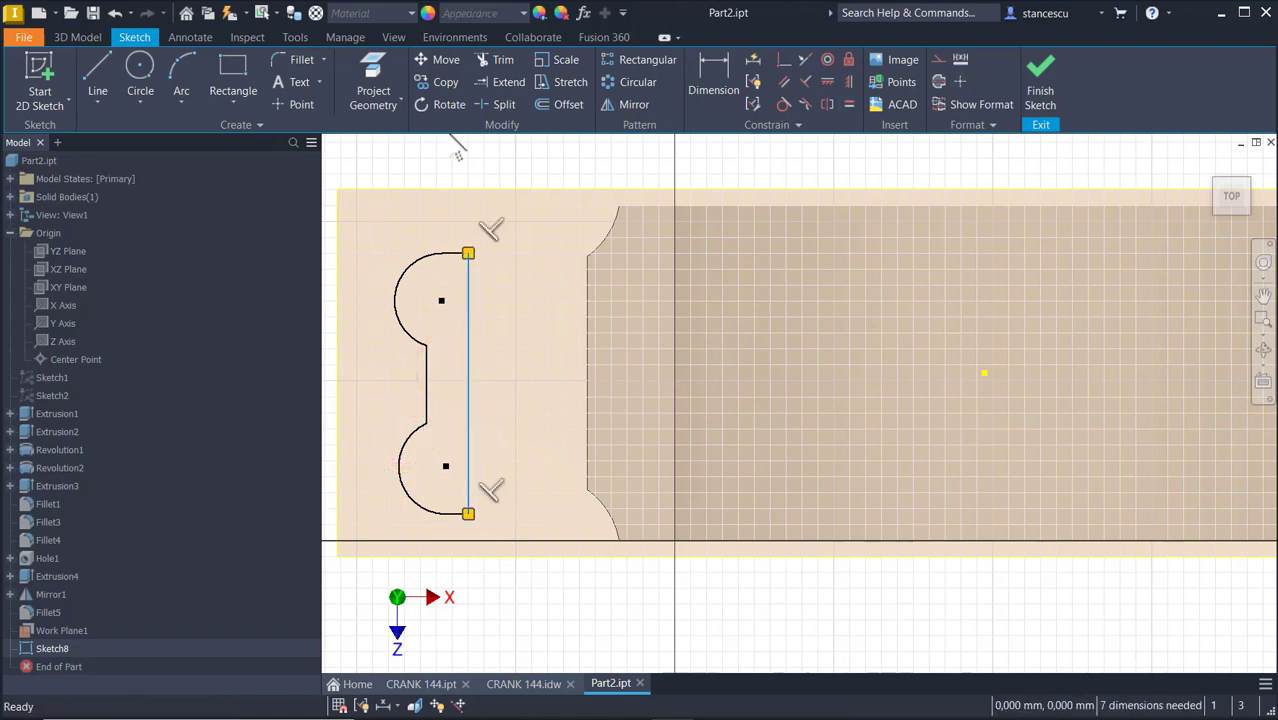
click(451, 178)
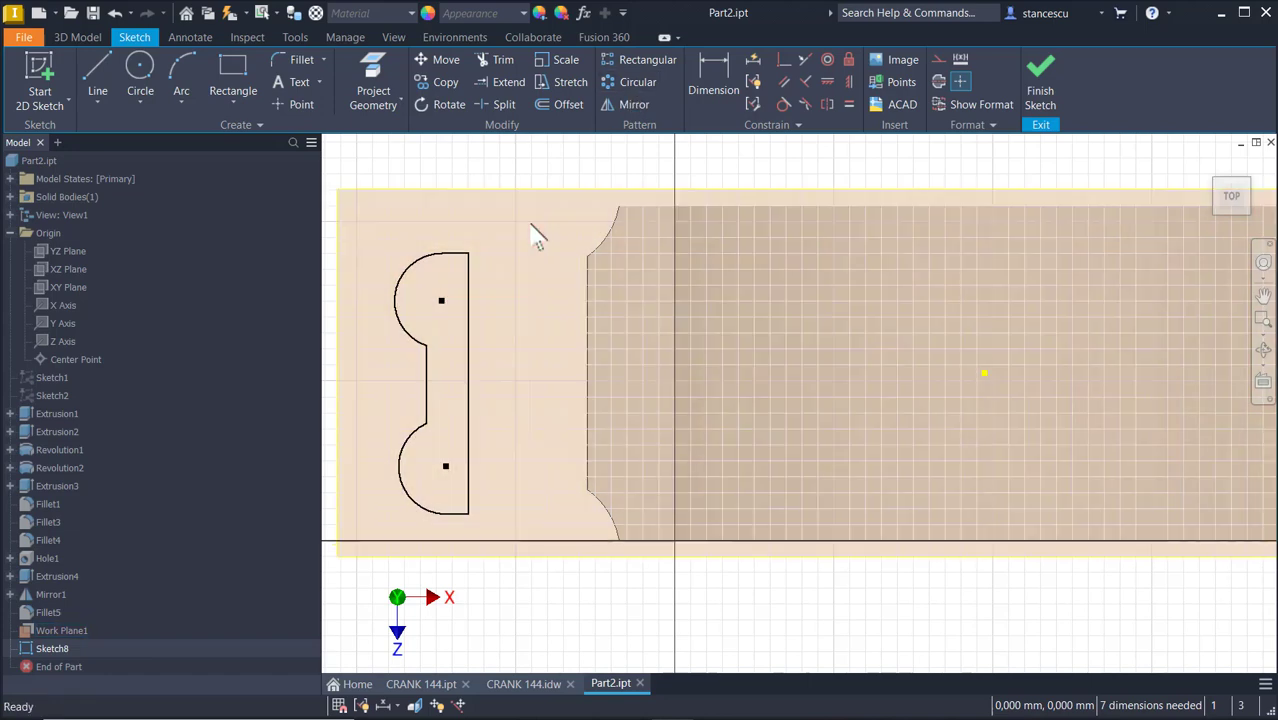
Dimension the vertical distance between the centres of the two lug arcs as 22 mm.
click(707, 74)
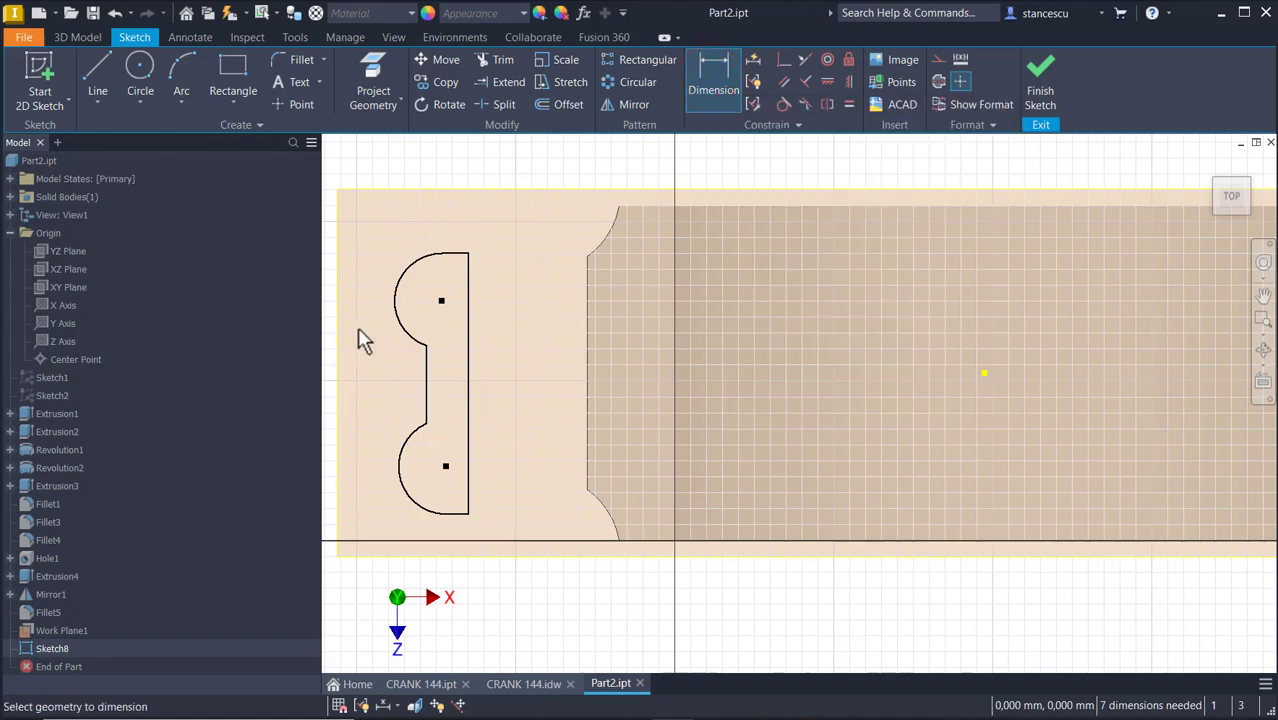
click(406, 333)
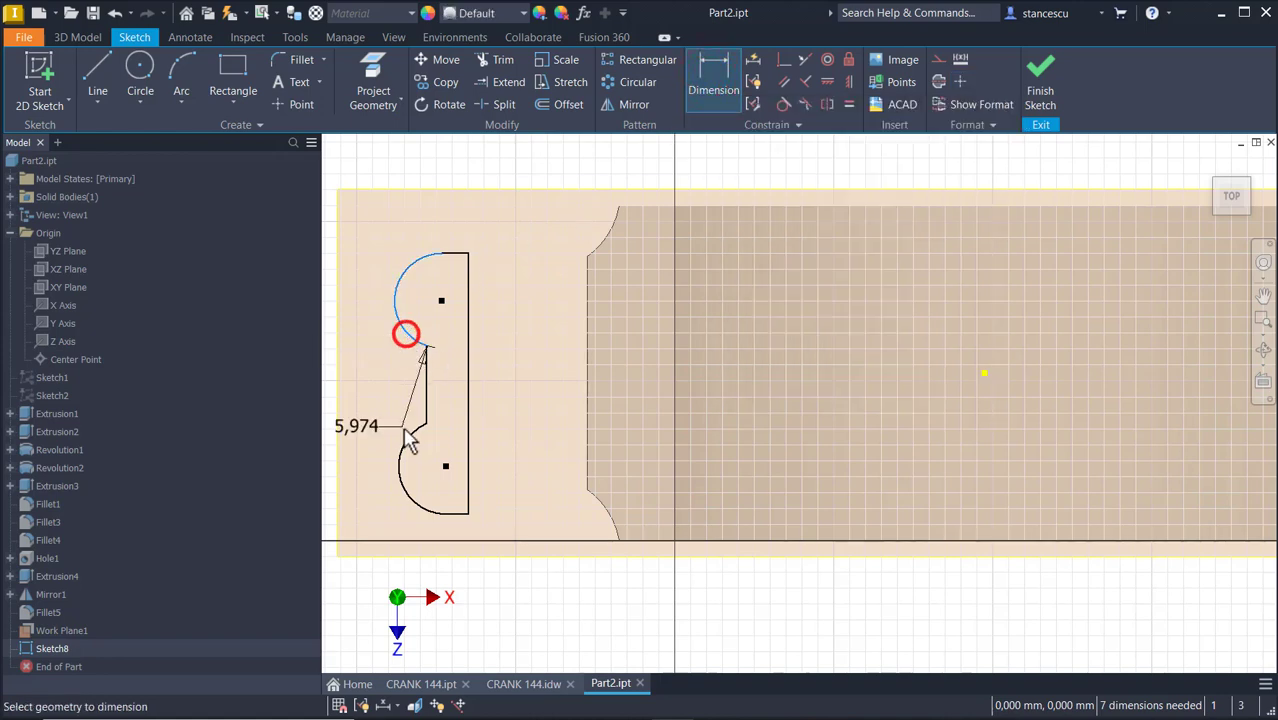
click(401, 446)
click(352, 399)
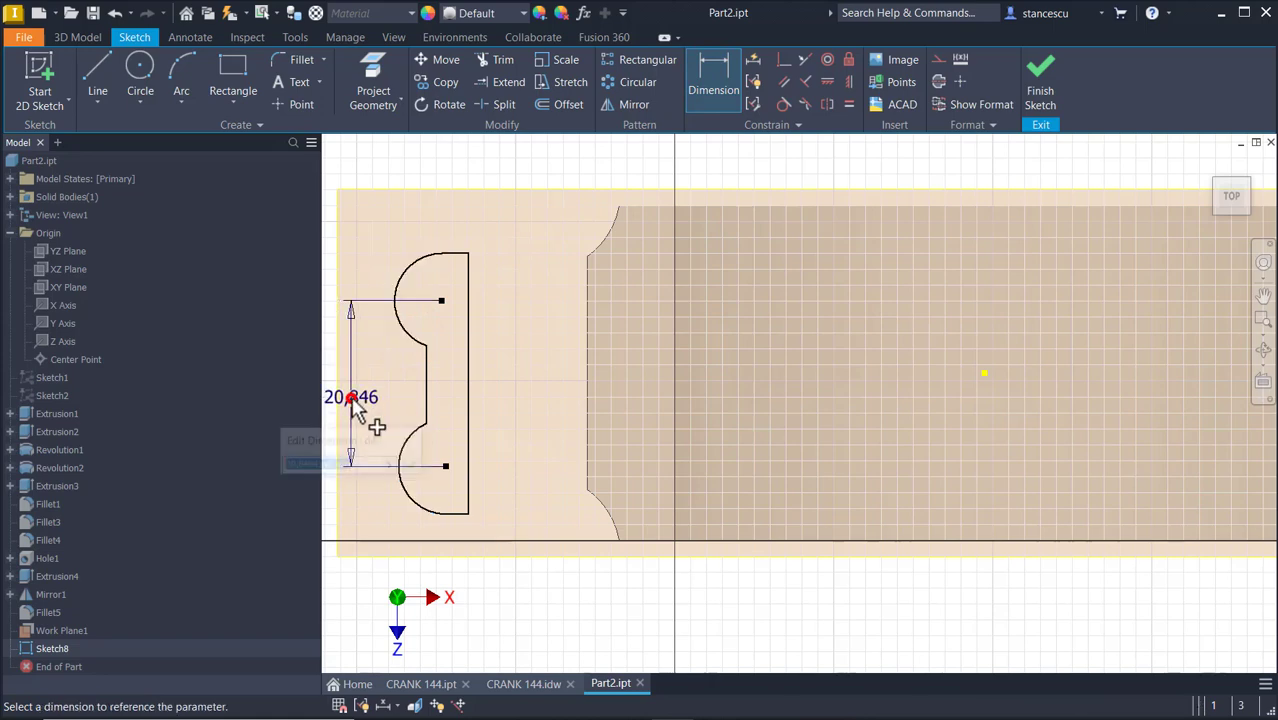
text(22)
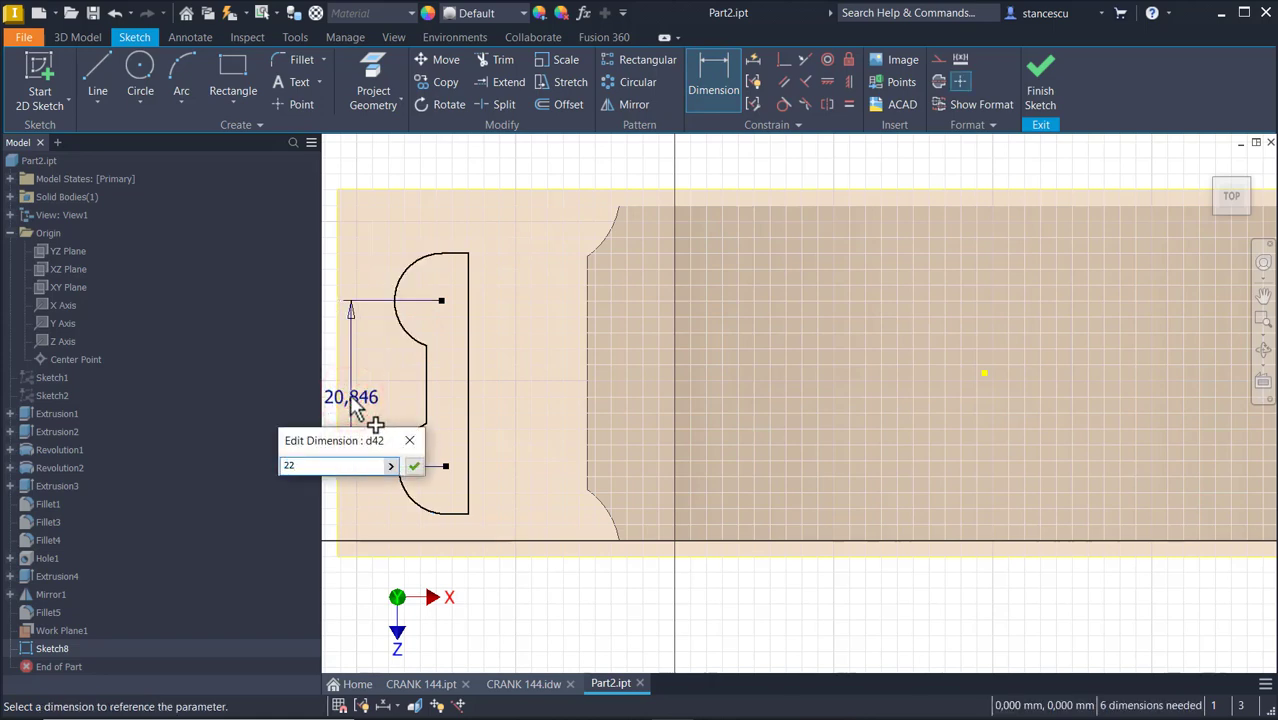
key(Return)
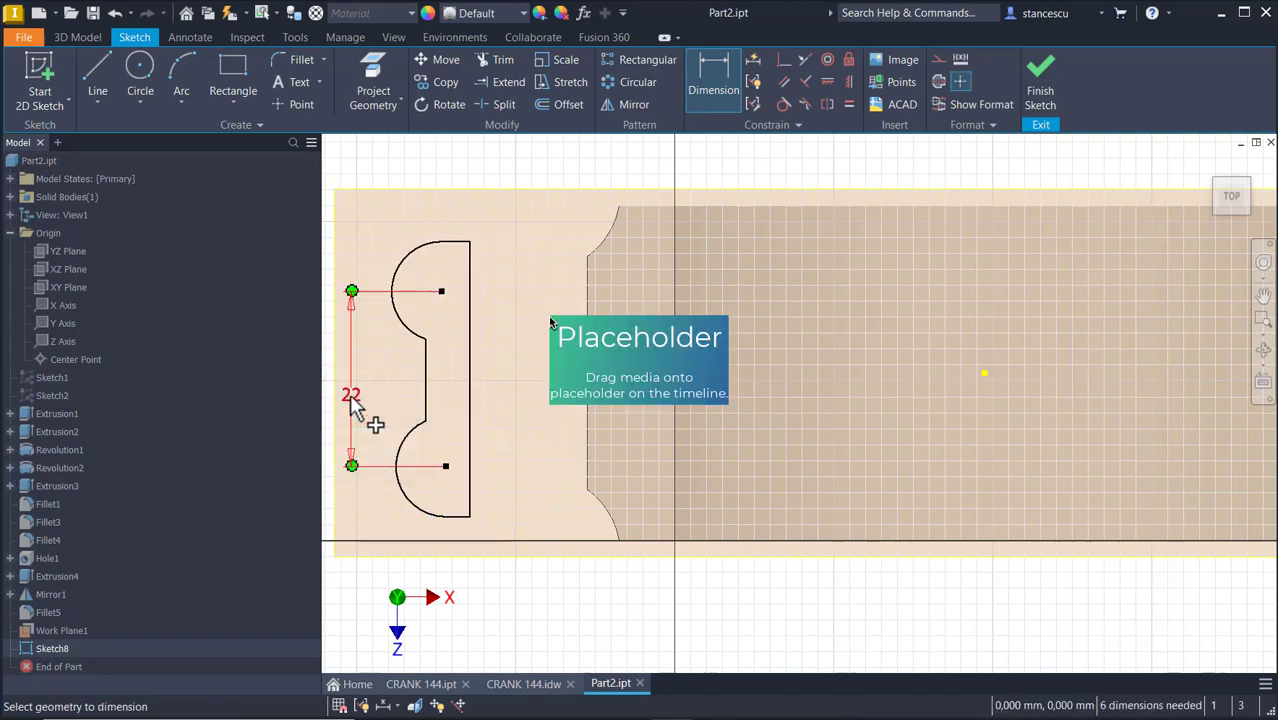
Dimension the radius of the upper lug arc as 8 mm.
click(402, 254)
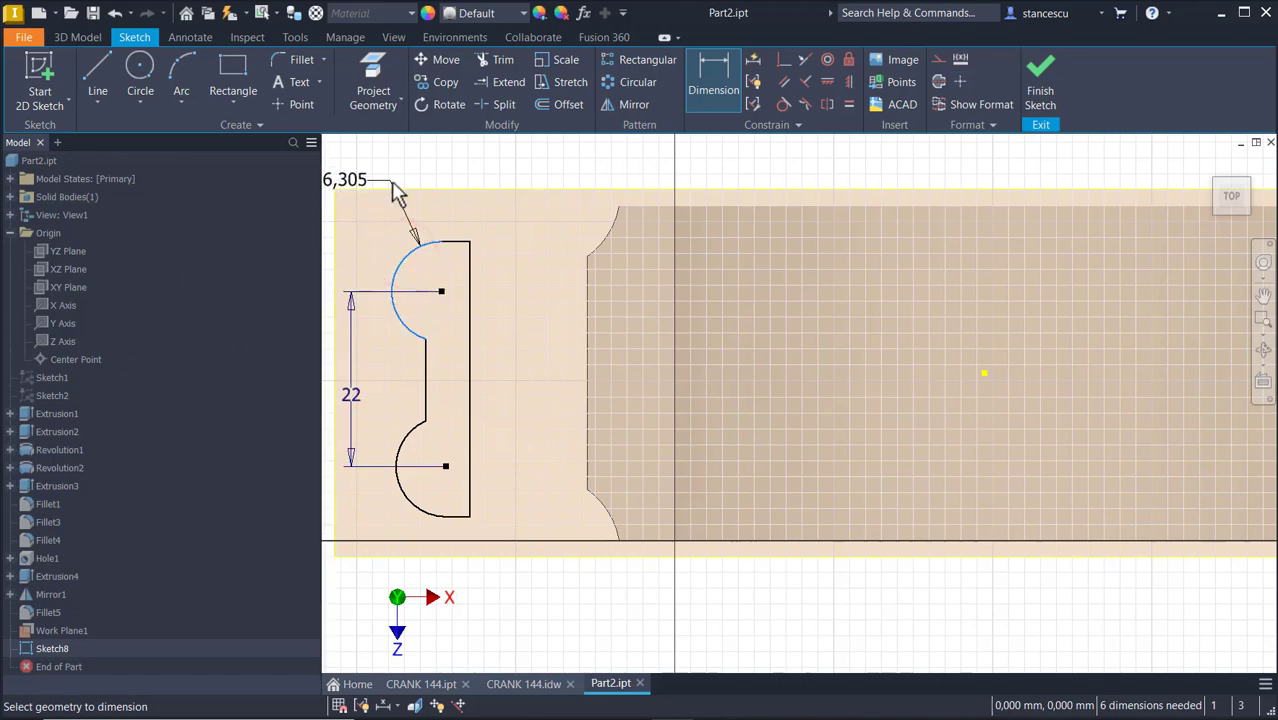
click(394, 183)
text(8)
key(Return)
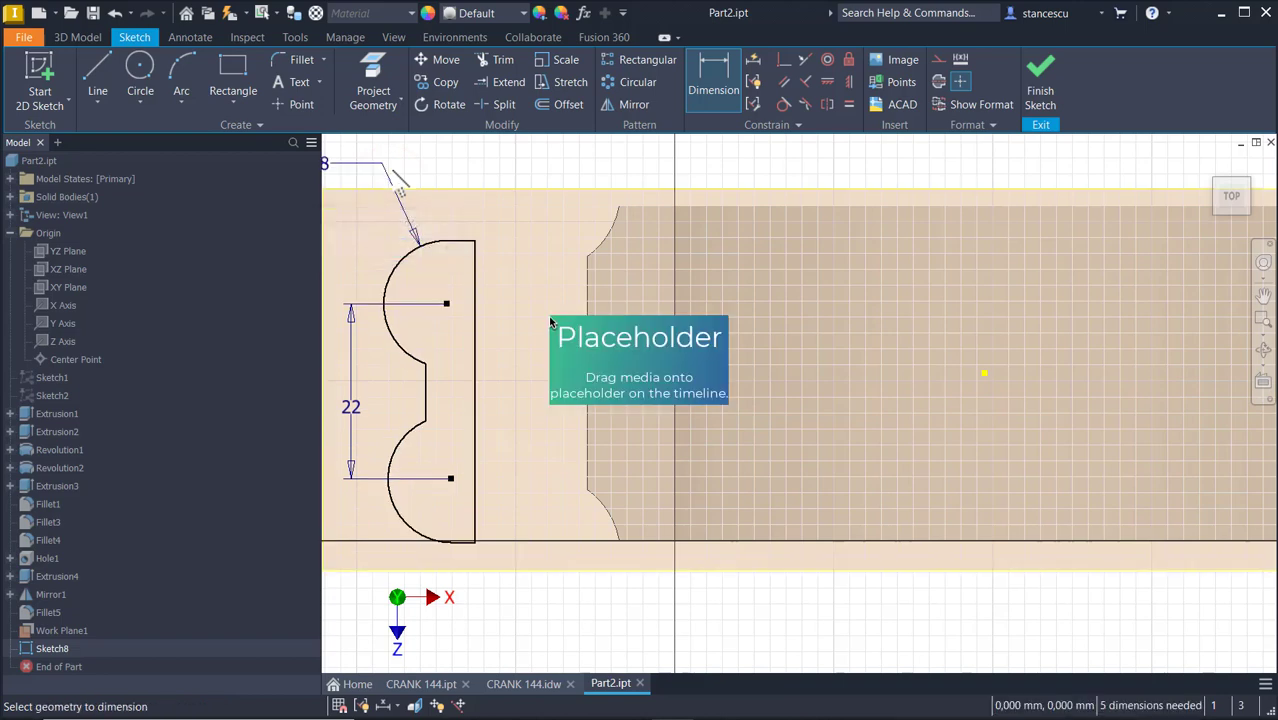
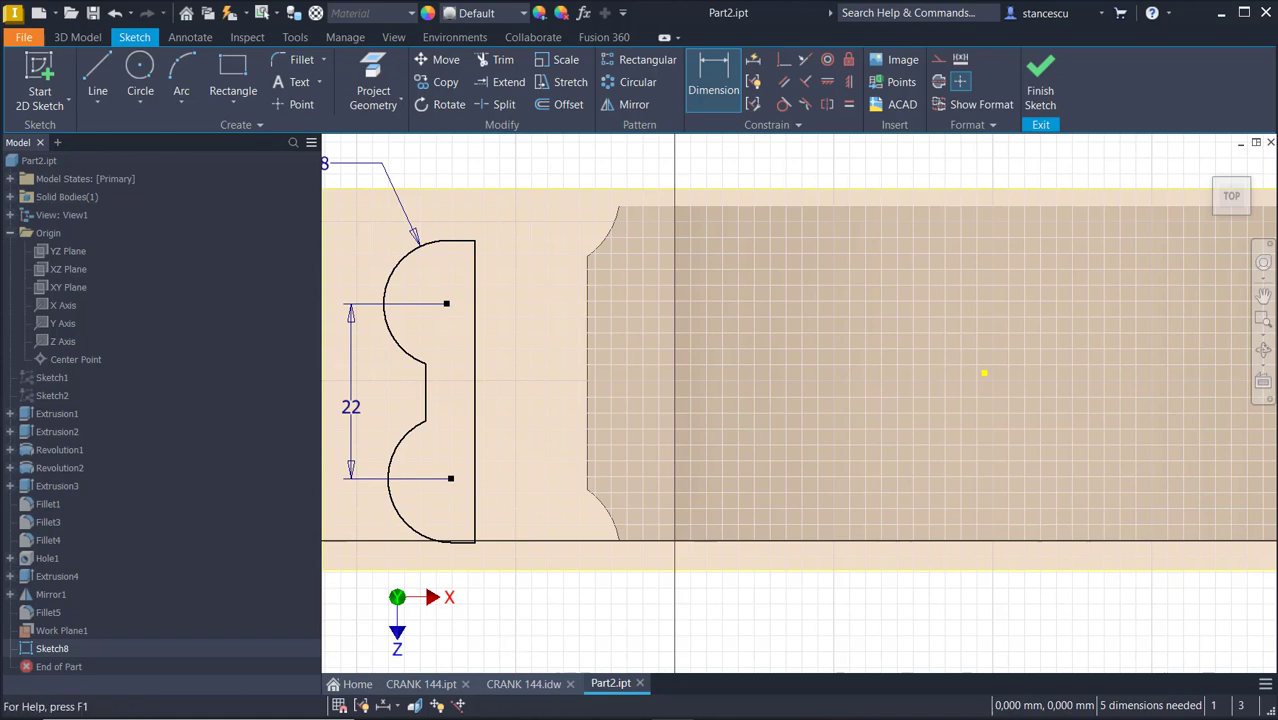
Switch to CRANK 144.idw and examine the plan view's dimensions for positioning the bolt lugs and their holes.
click(510, 684)
scroll(600, 520, up, 3)
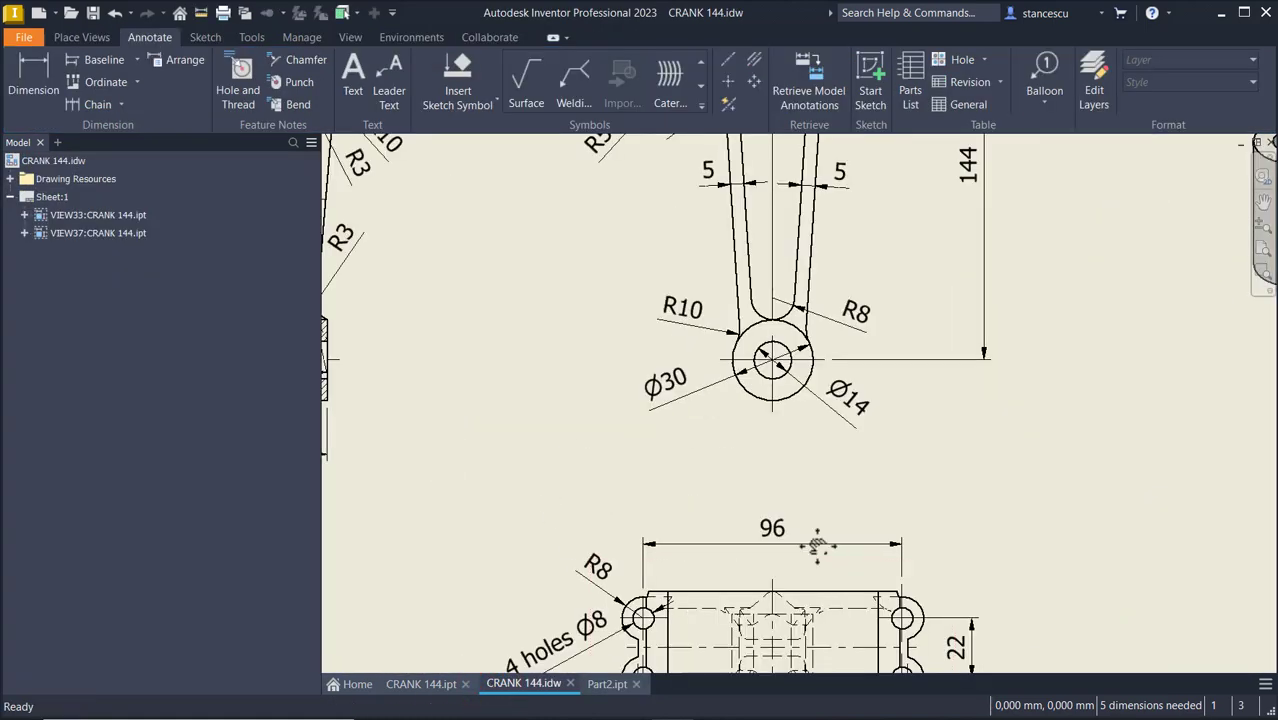
middle_drag(808, 560, 858, 333)
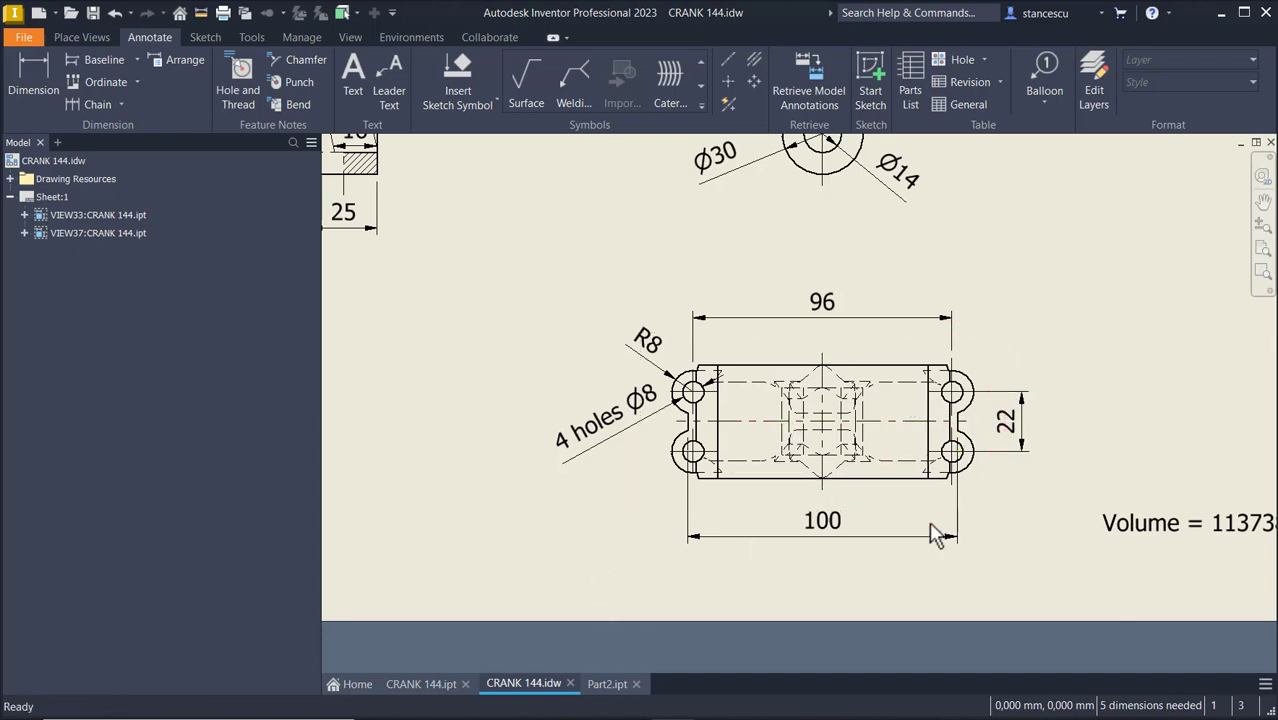
Return to Part2.ipt and horizontally align the midpoint of the lug's long straight edge with the projected centre point.
click(600, 685)
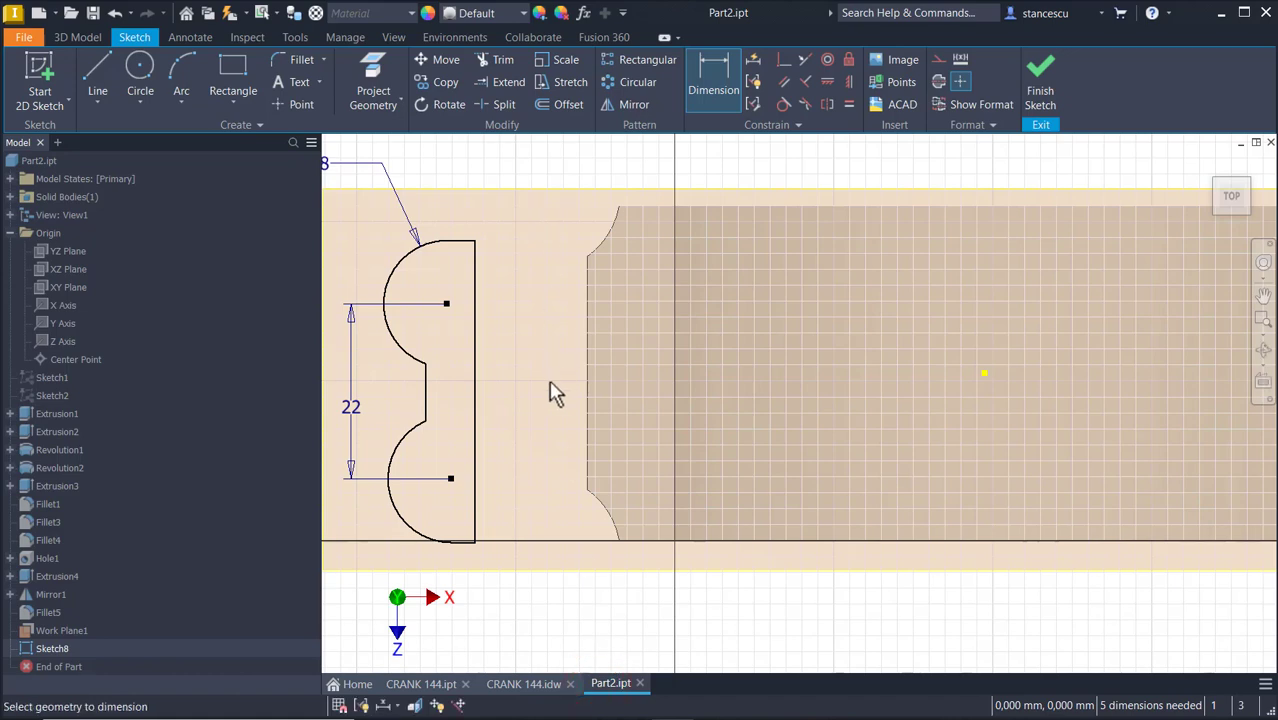
click(828, 80)
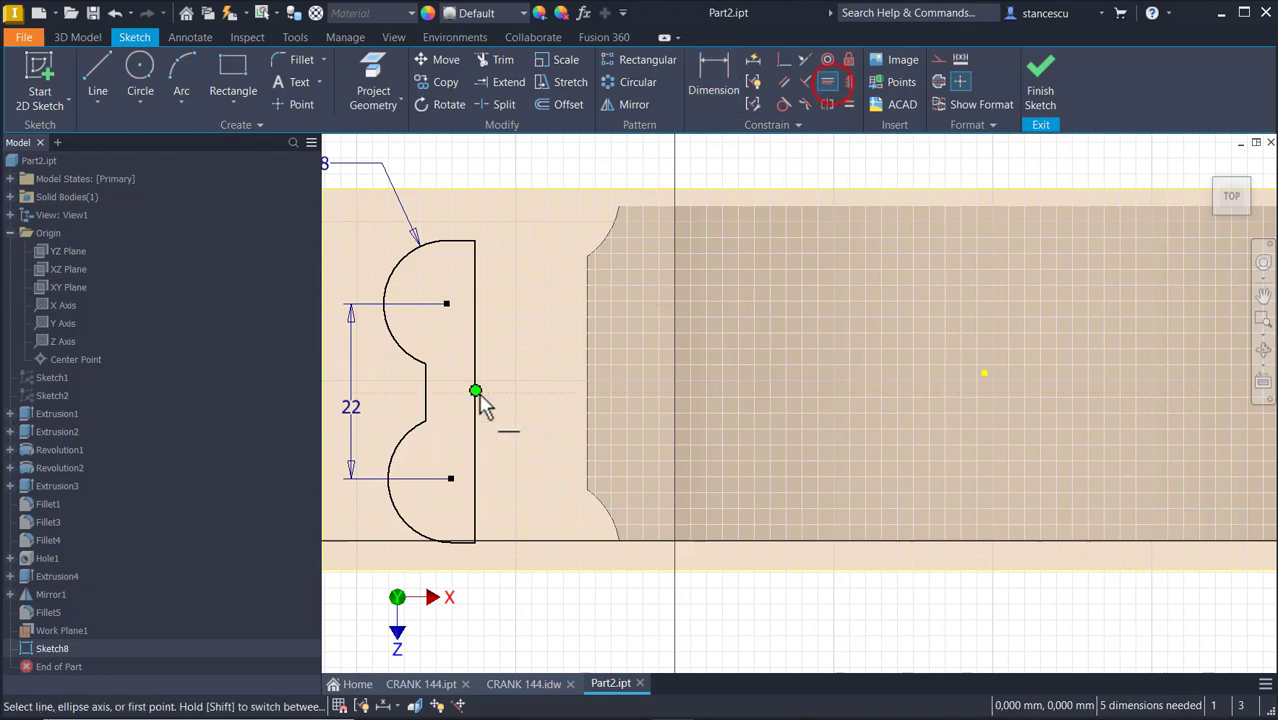
click(476, 391)
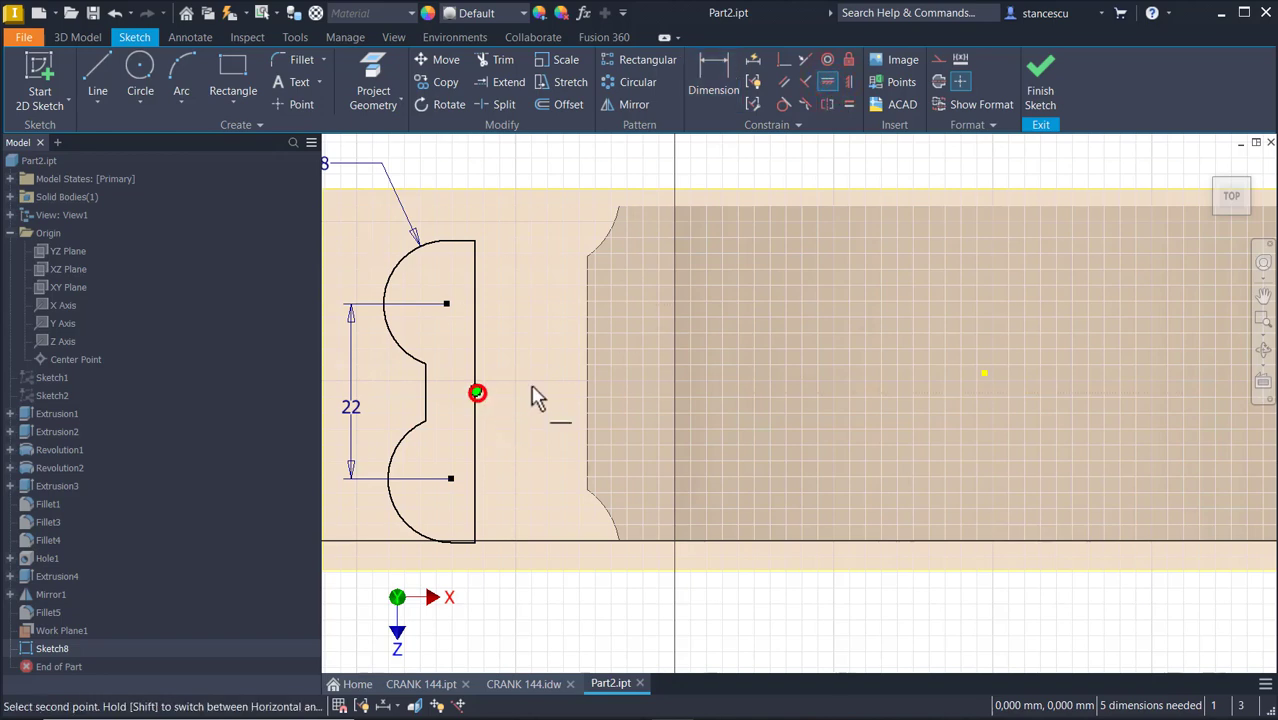
click(983, 373)
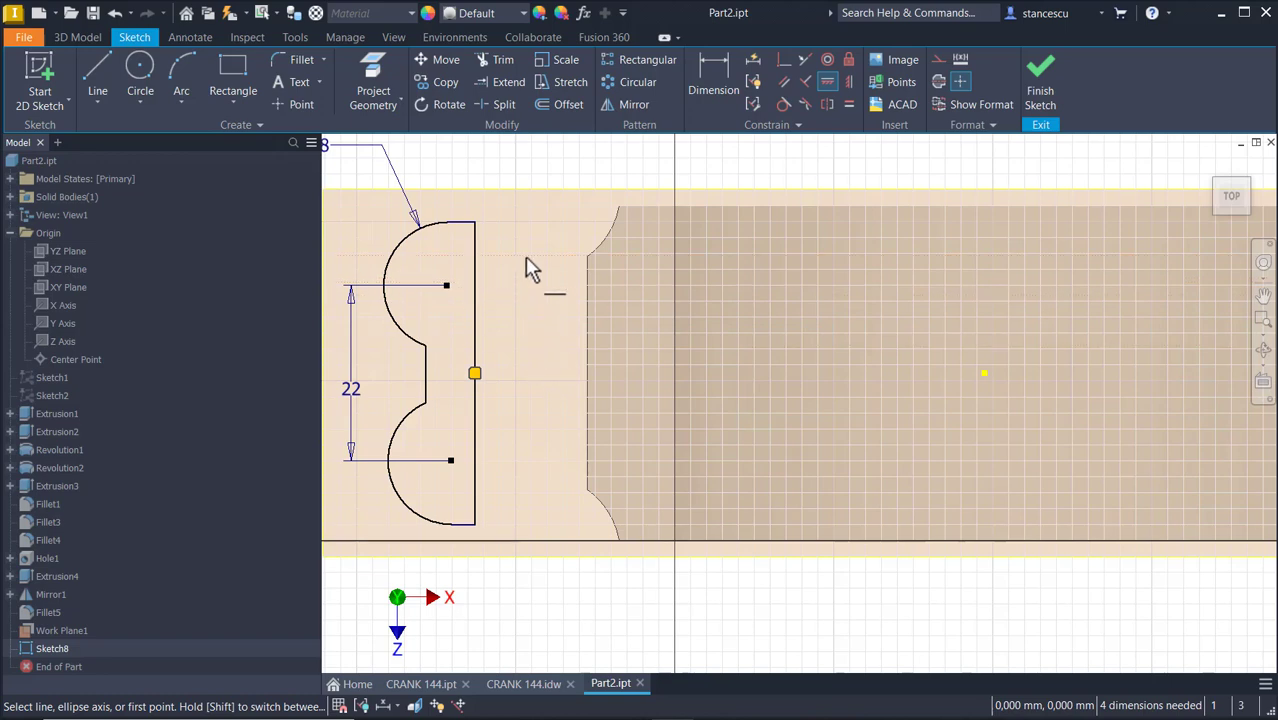
Vertically align the centre points of the two lug arcs.
middle_drag(530, 268, 795, 280)
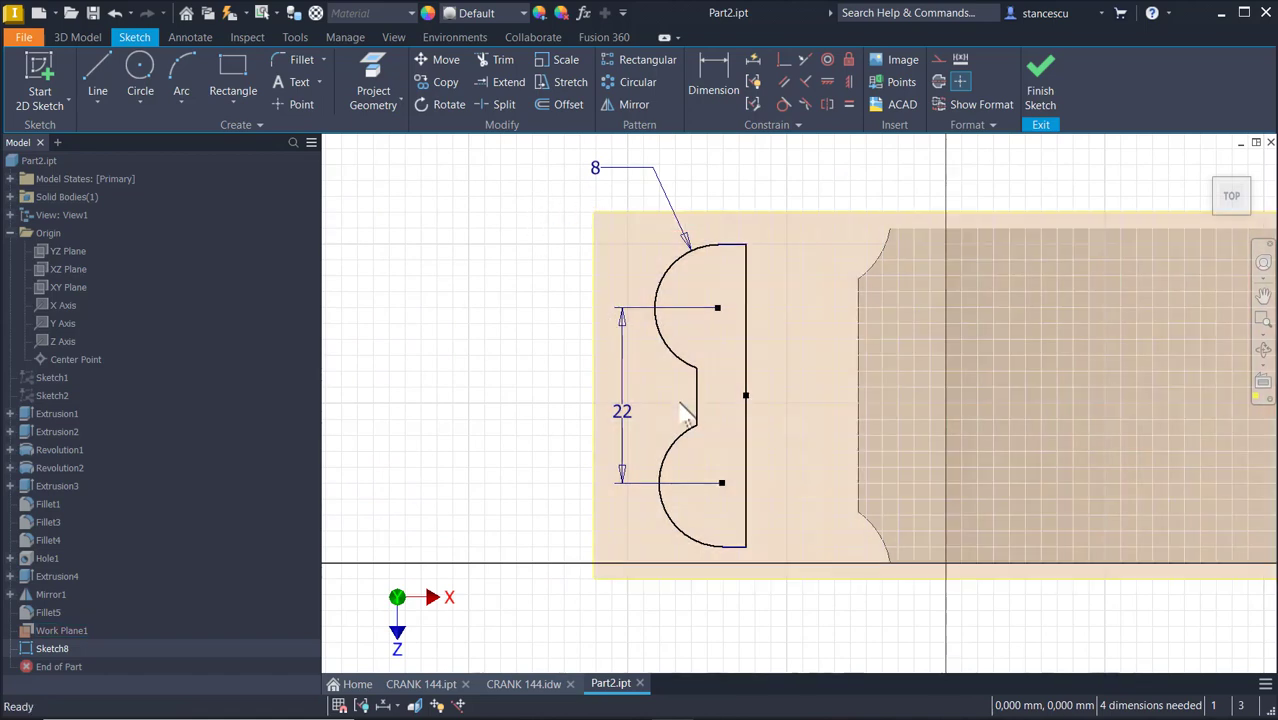
scroll(683, 405, down, 3)
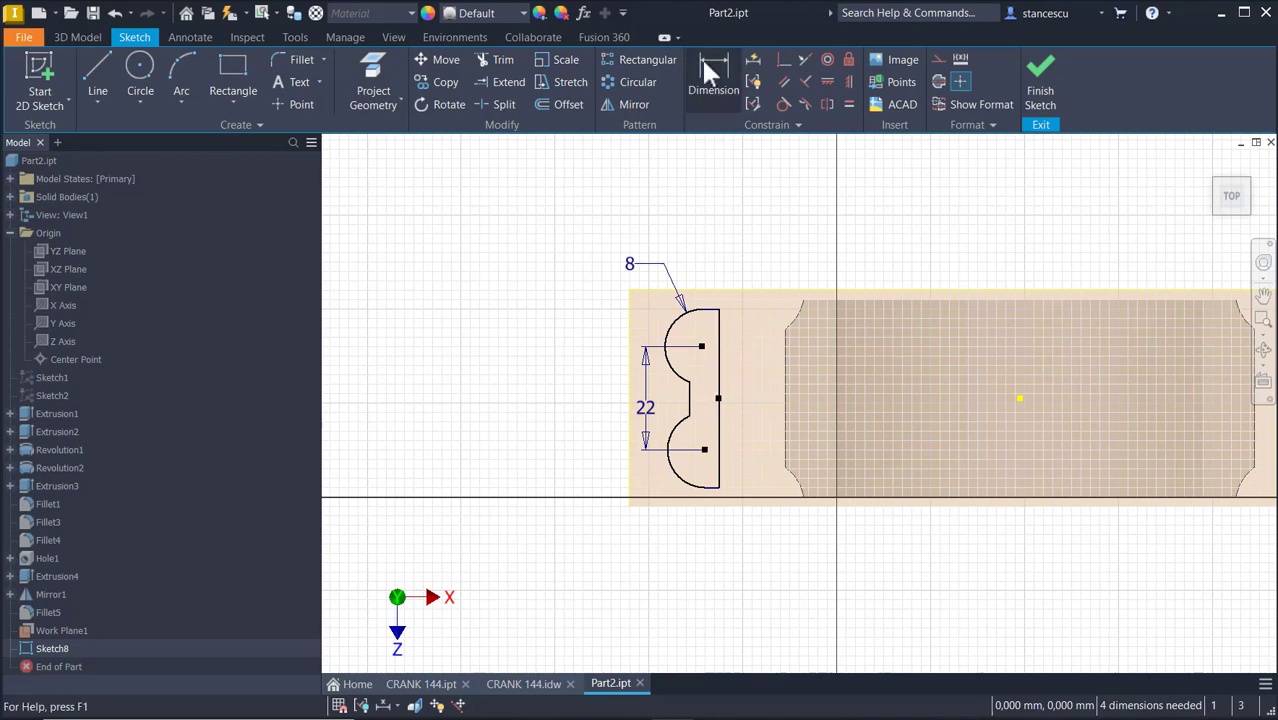
click(847, 83)
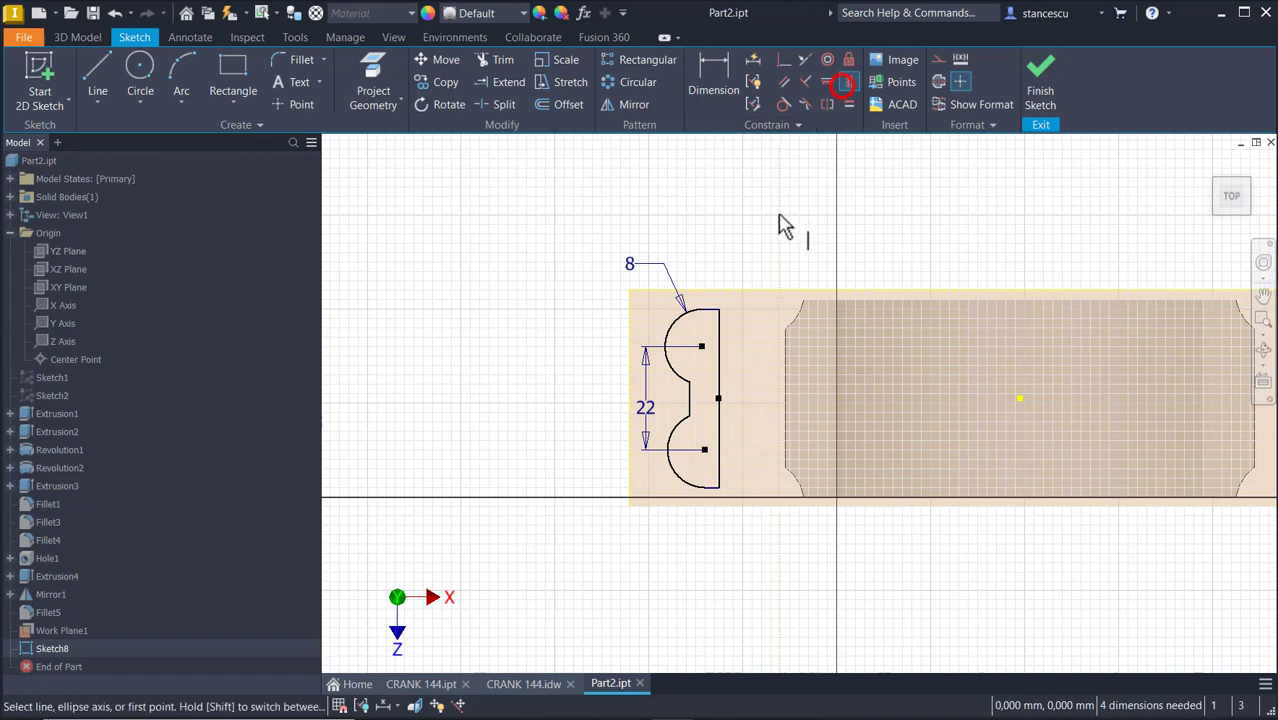
click(703, 347)
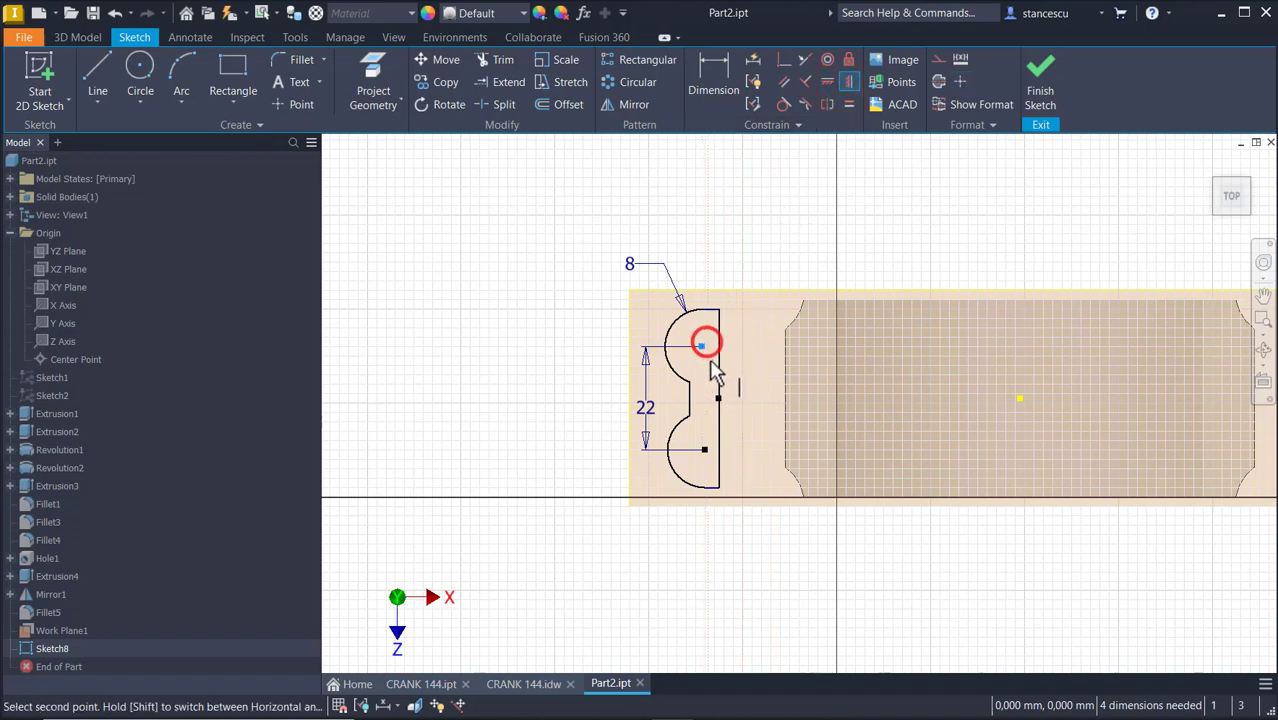
click(704, 449)
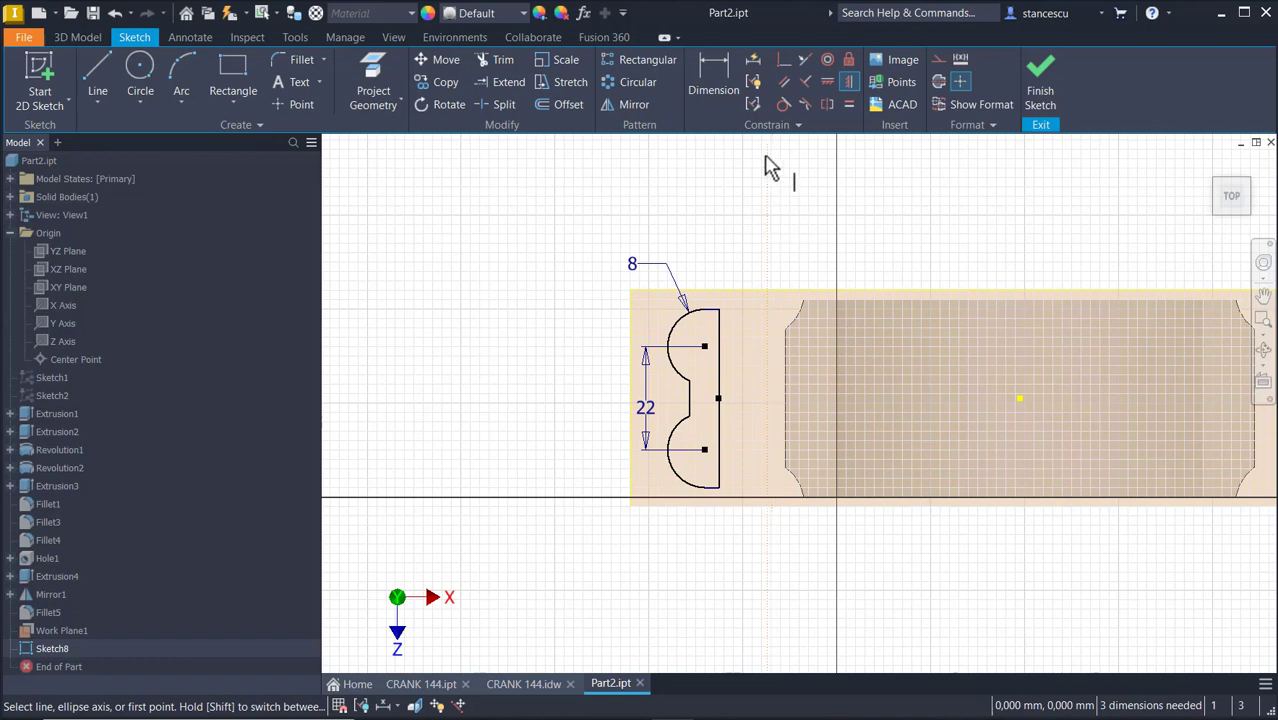
click(705, 70)
click(733, 362)
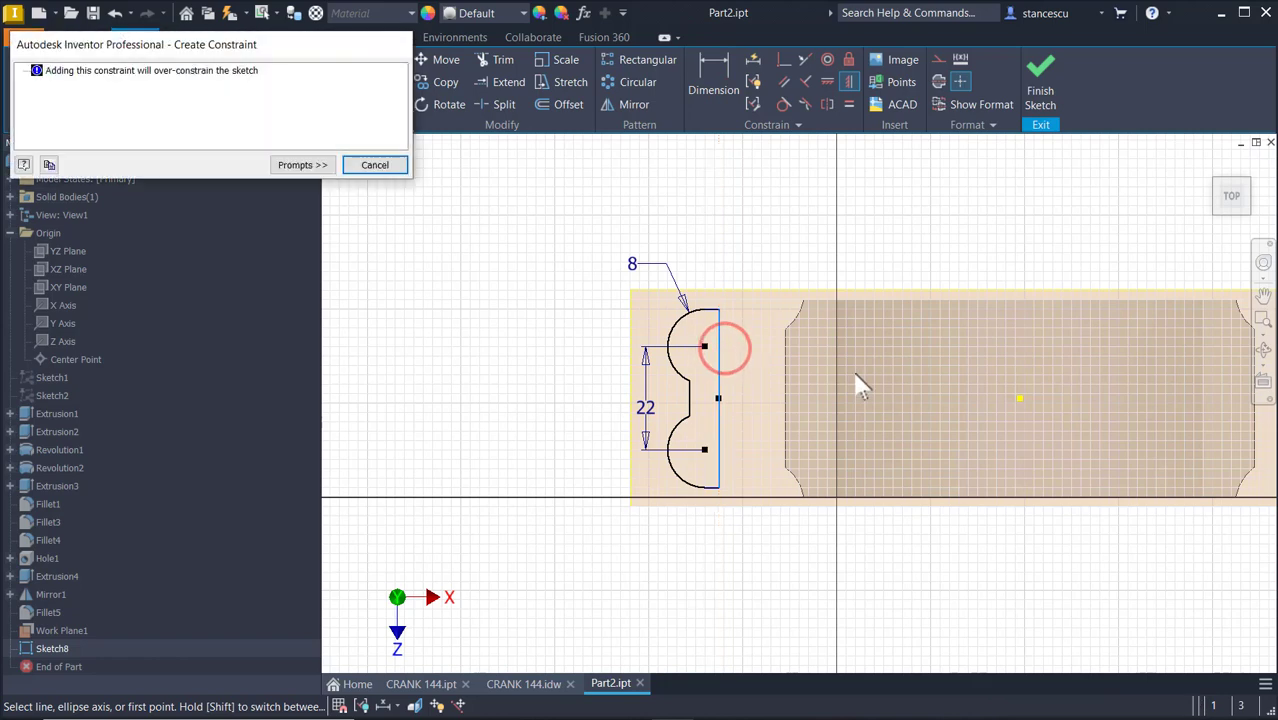
click(377, 165)
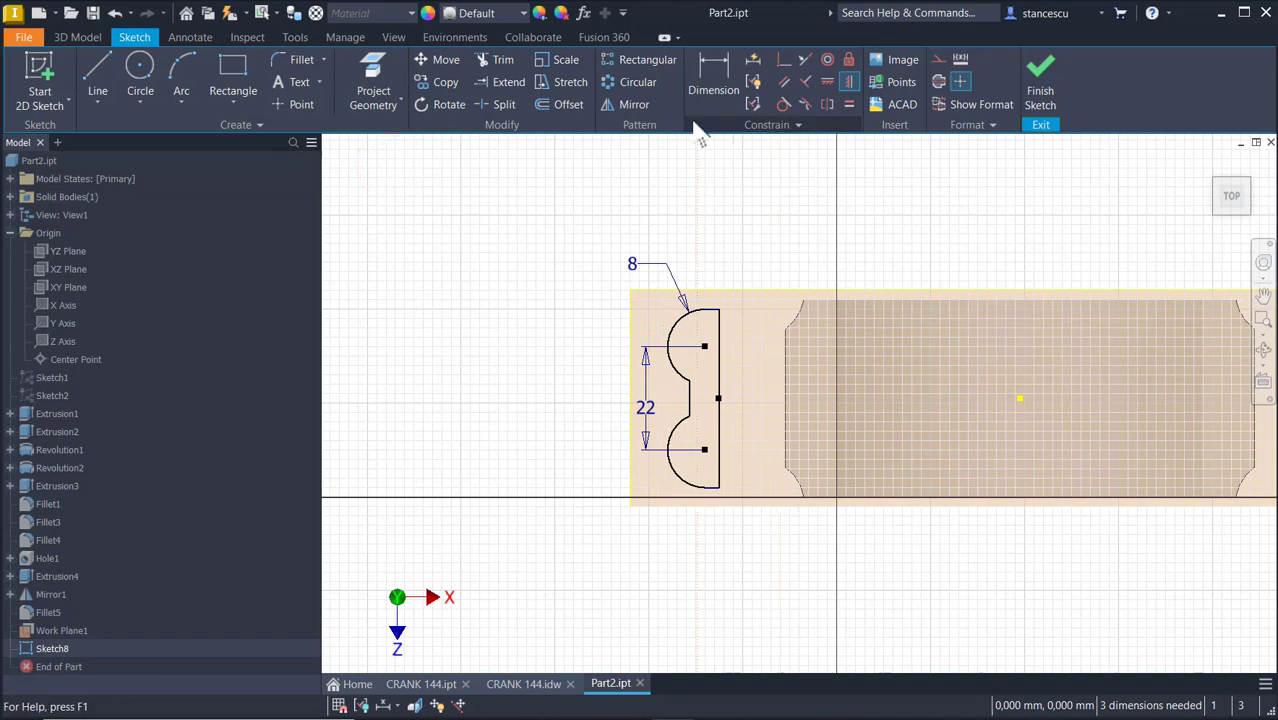
Dimension the horizontal distance from the lug's long straight edge to the projected centre point as 94/2 mm.
click(717, 61)
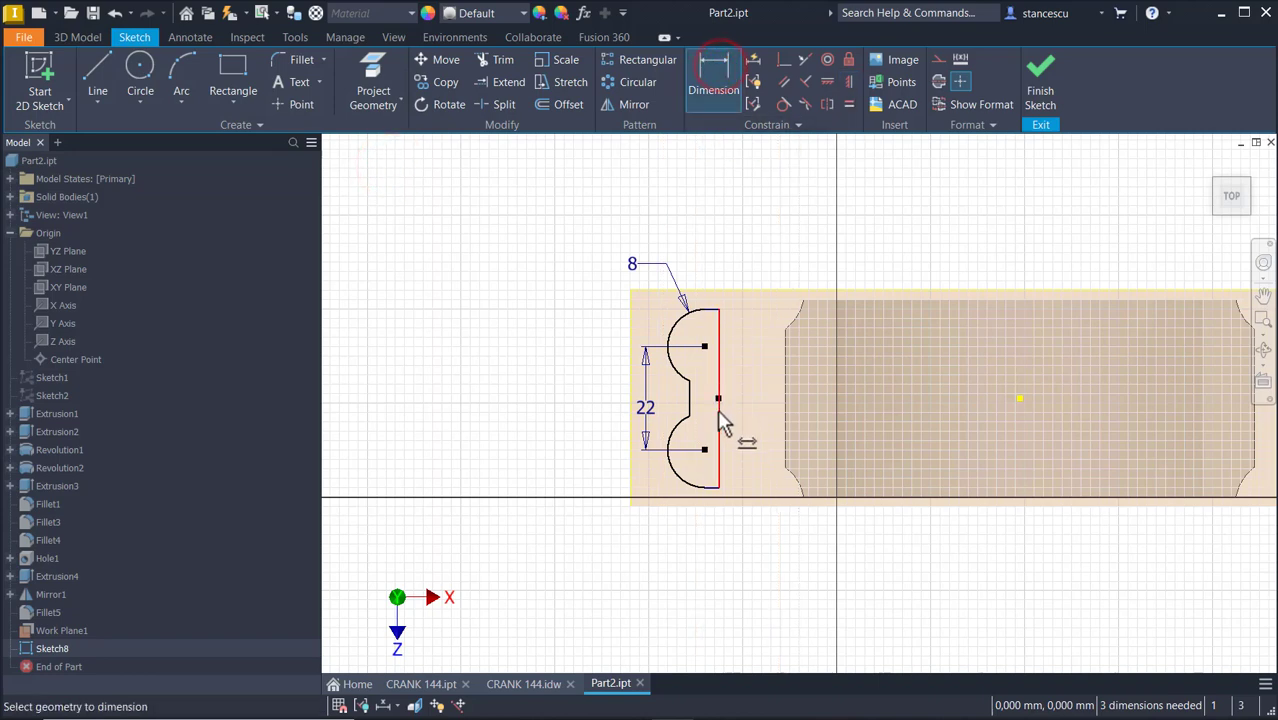
click(725, 370)
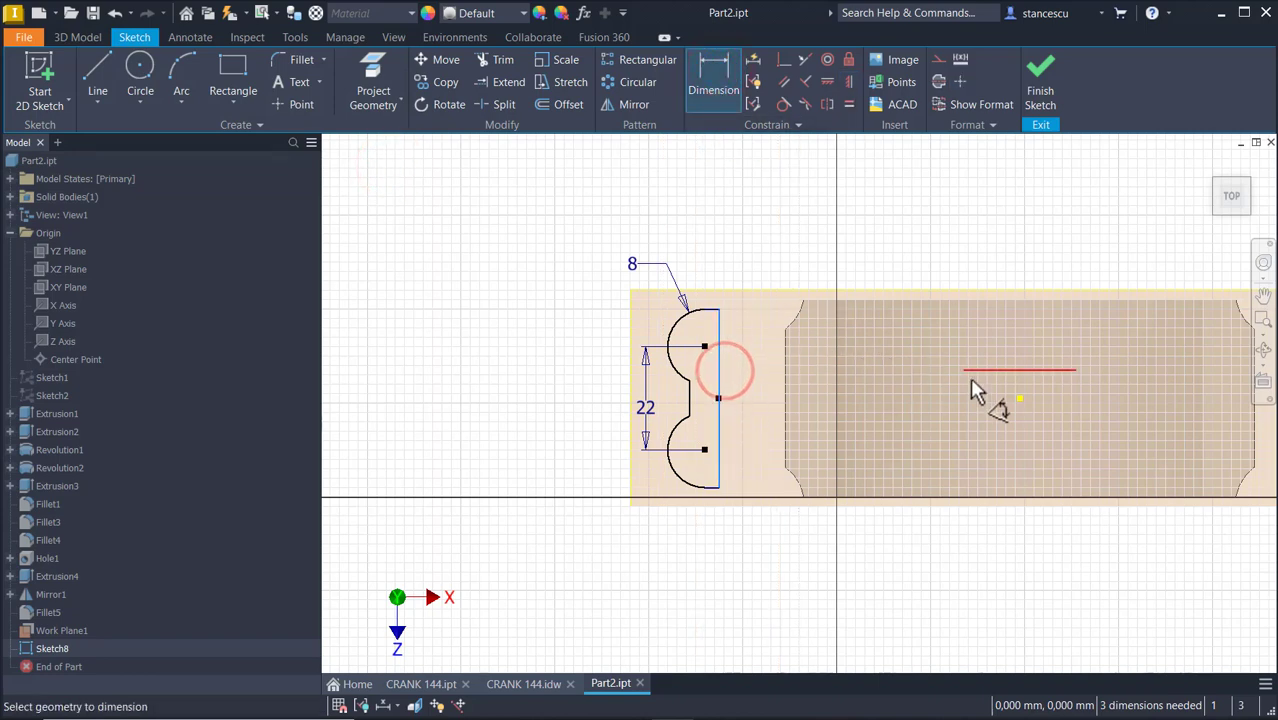
key(Escape)
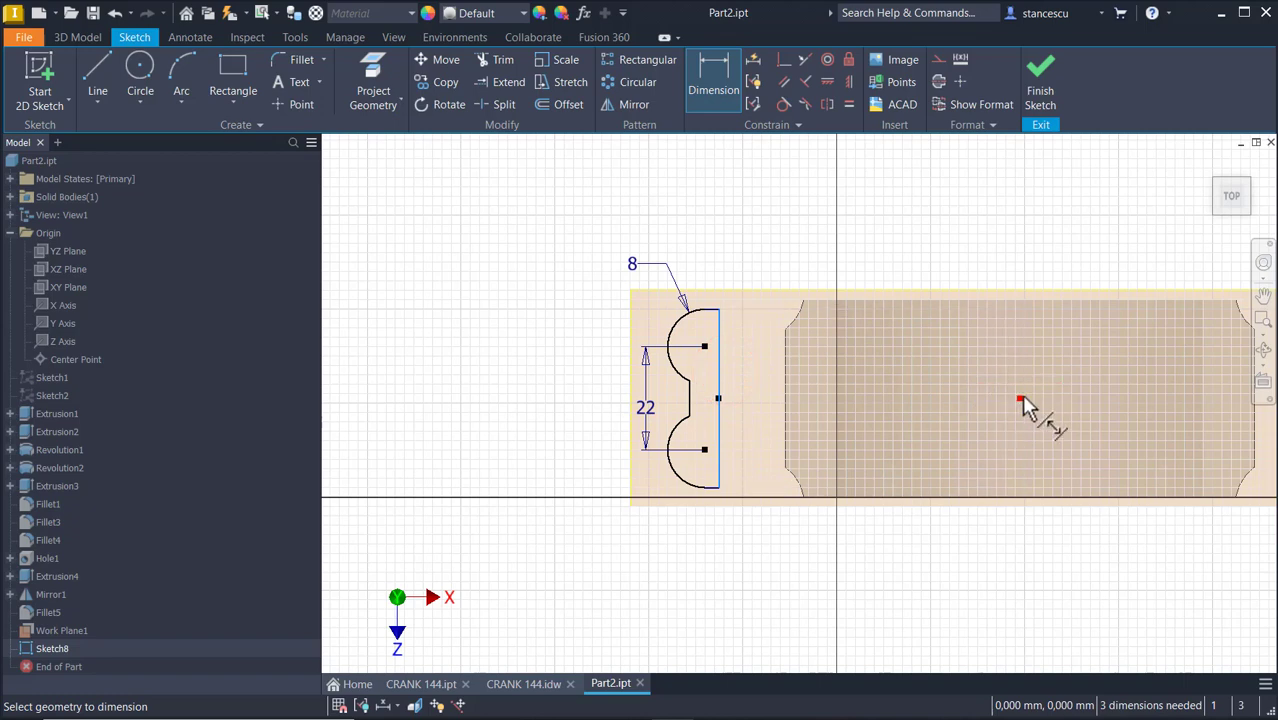
click(1020, 399)
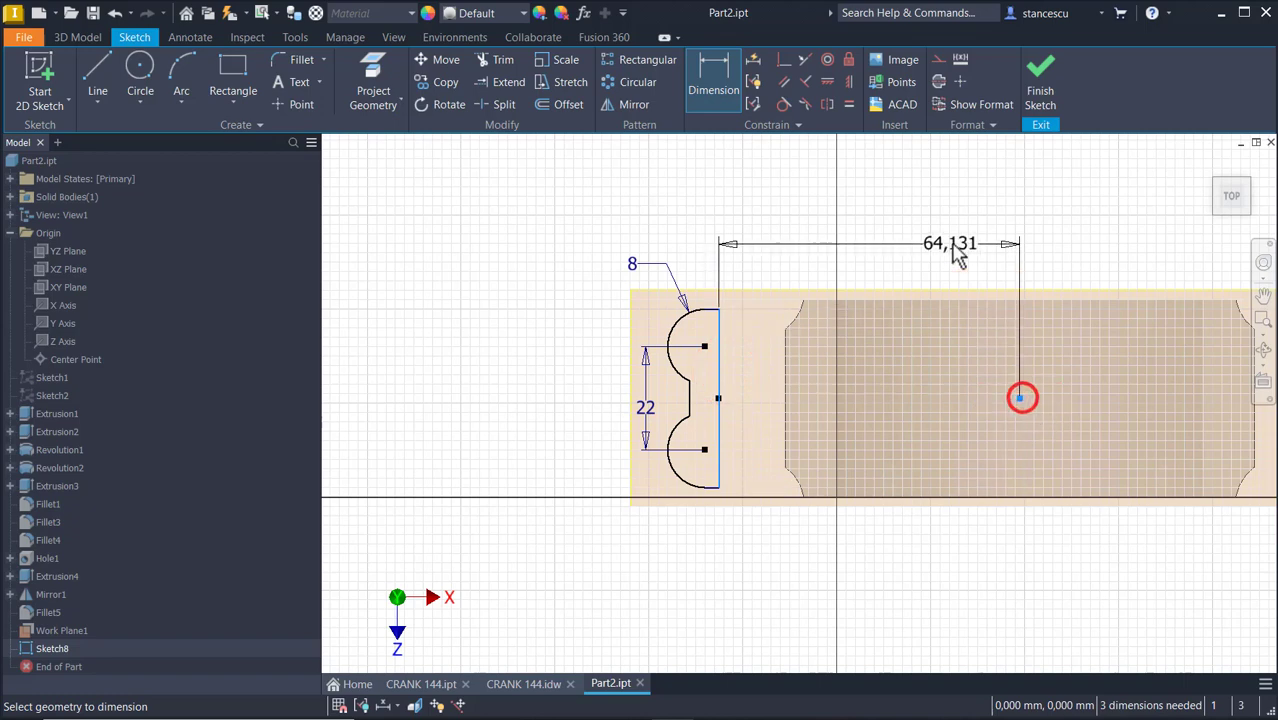
click(879, 197)
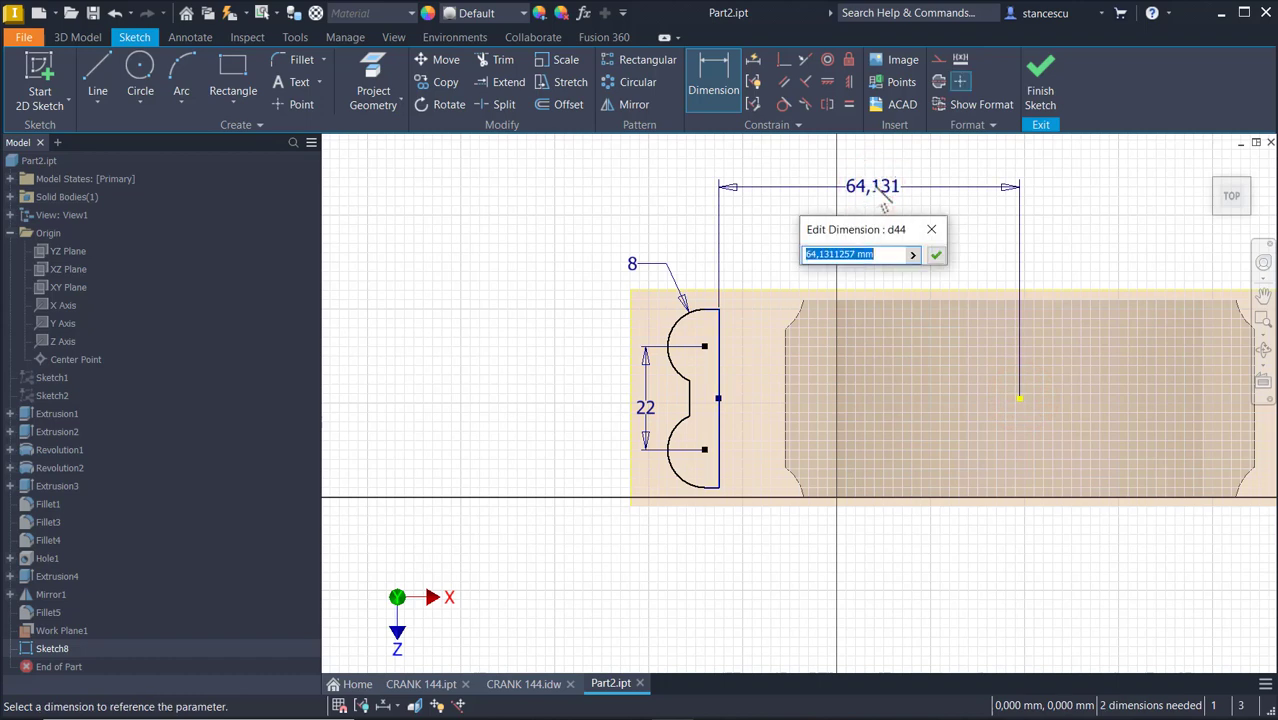
text(94/2)
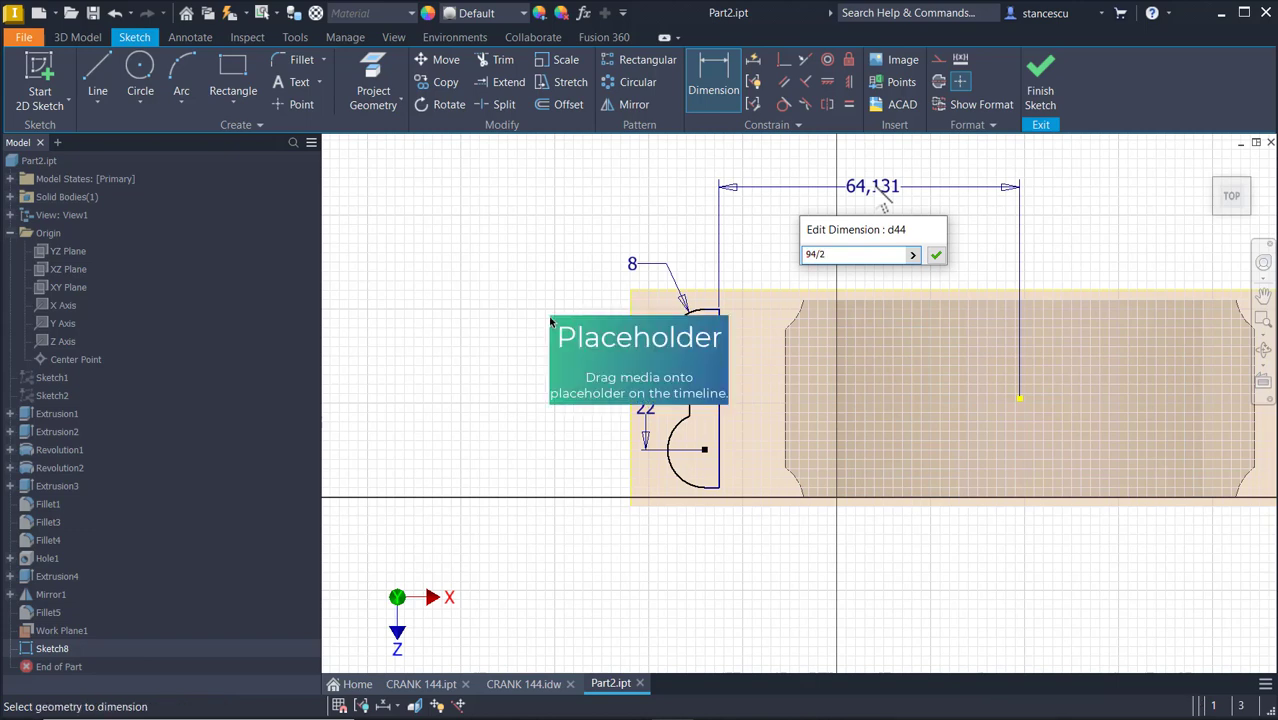
key(Return)
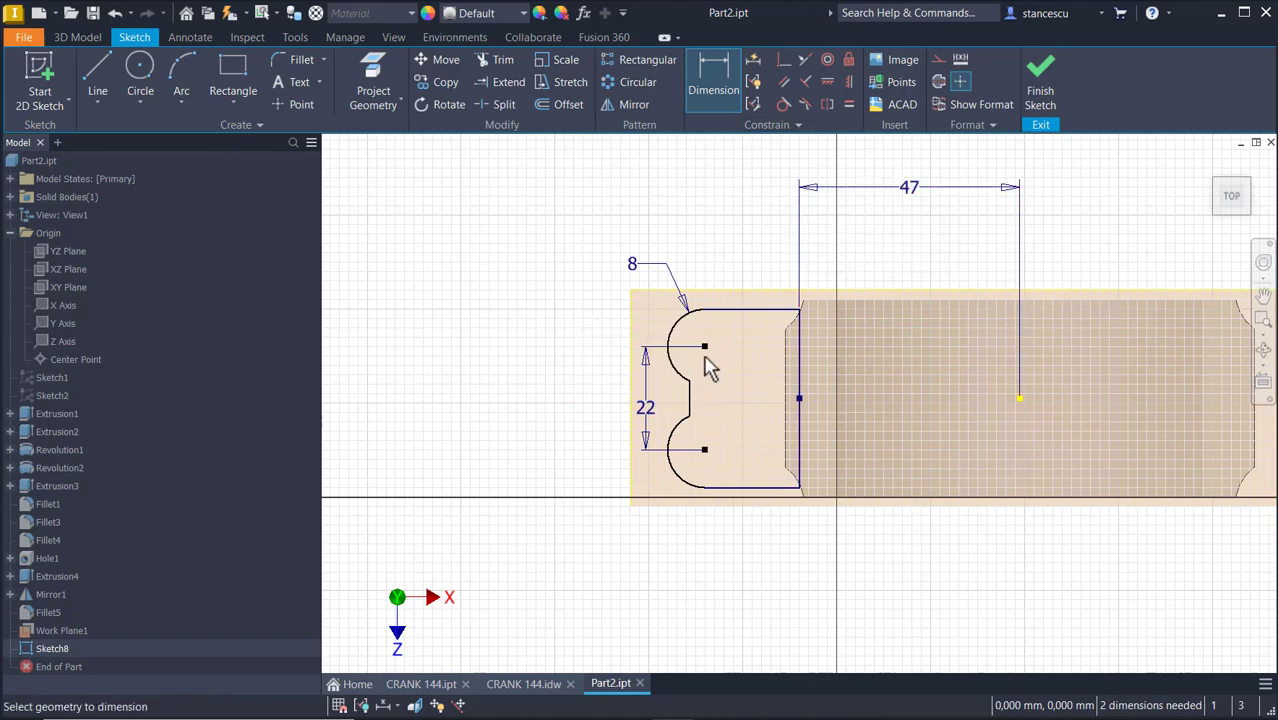
Dimension the horizontal distance from the upper lug arc's centre to the projected centre point as 96/2 mm.
click(705, 346)
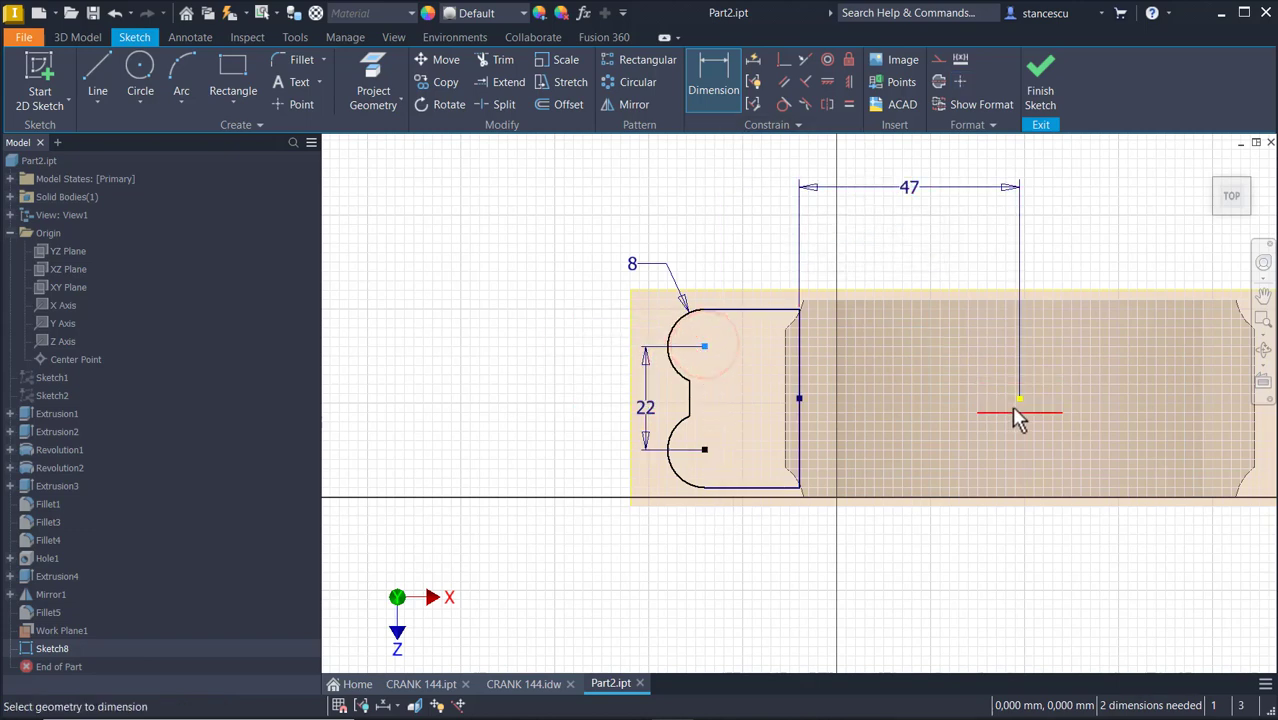
click(1019, 398)
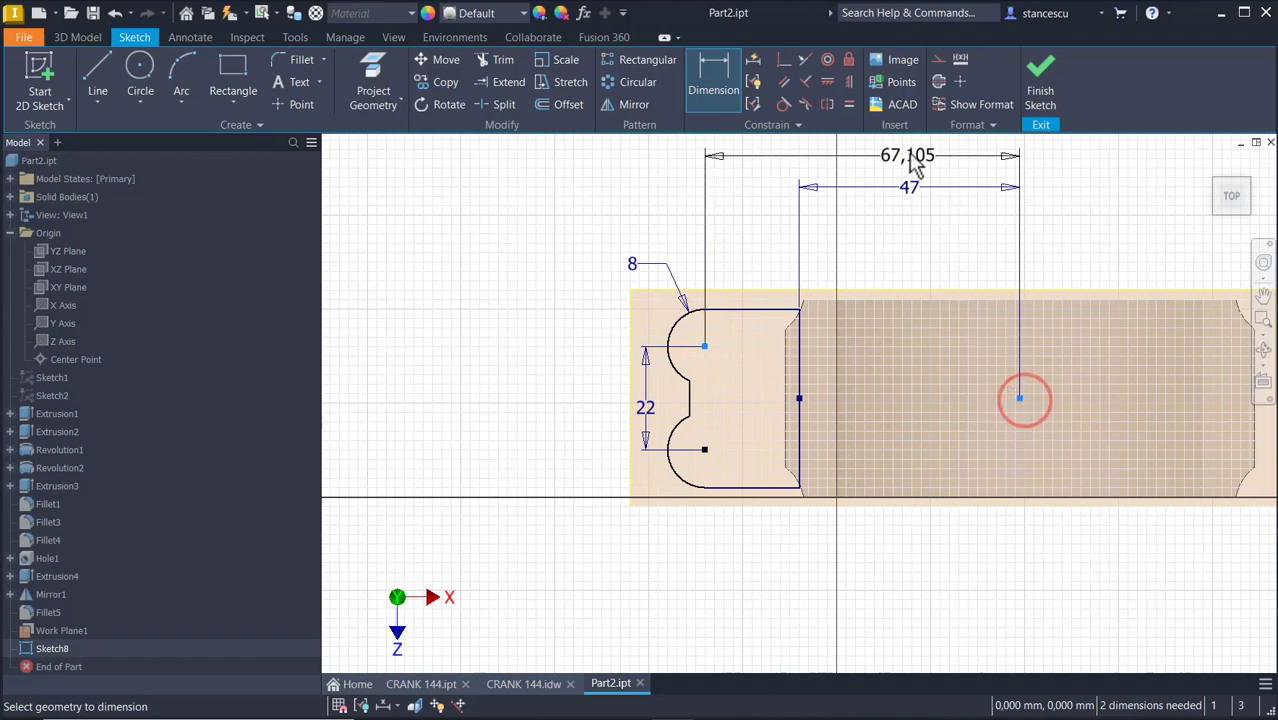
click(907, 150)
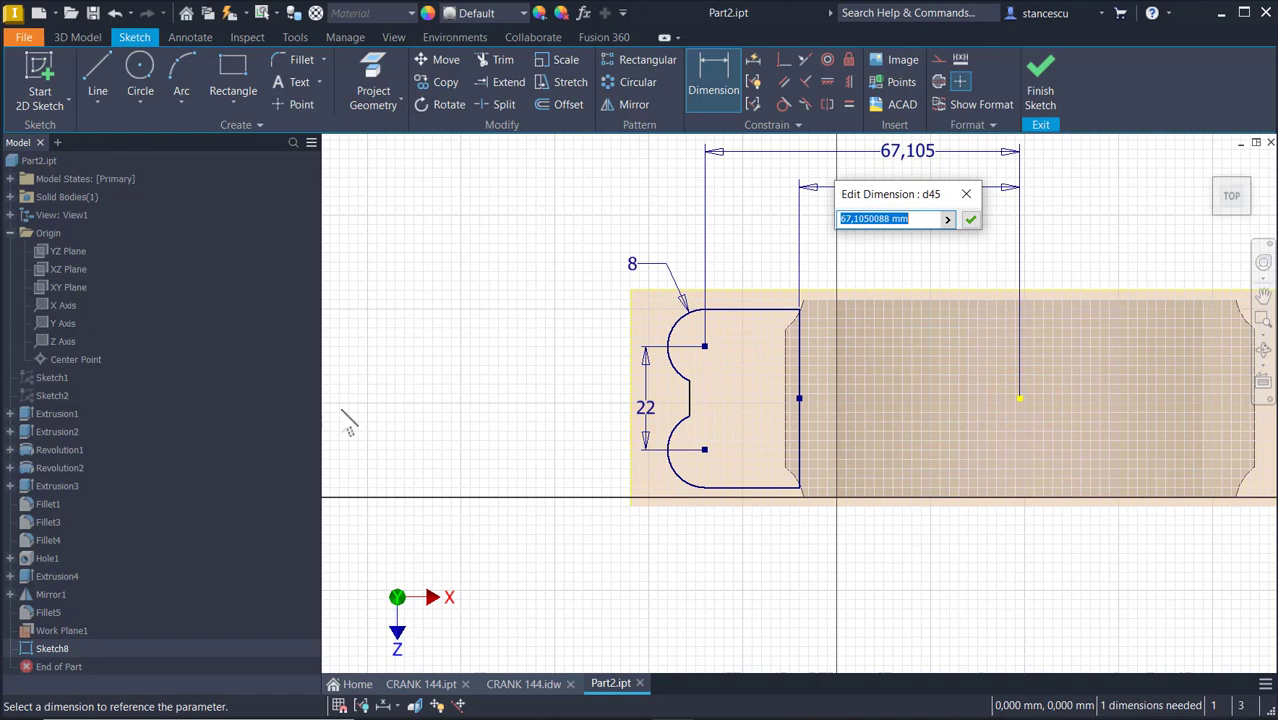
text(96)
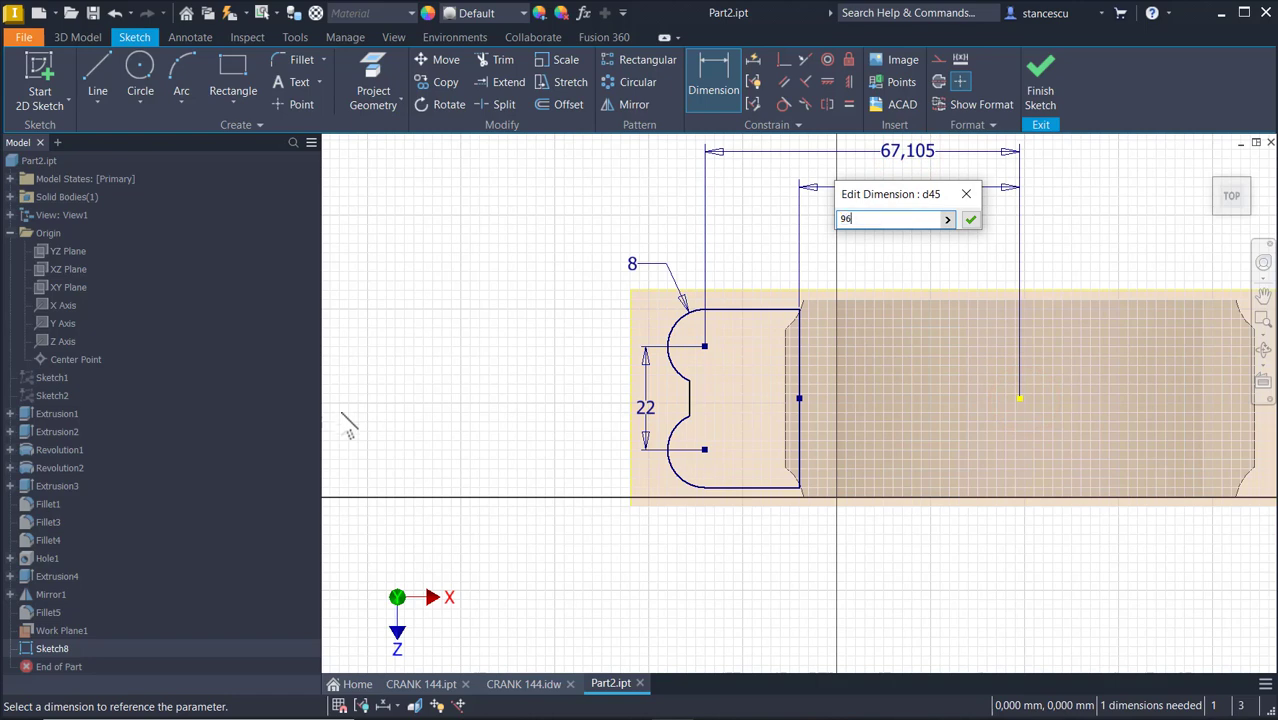
text(/2)
key(Return)
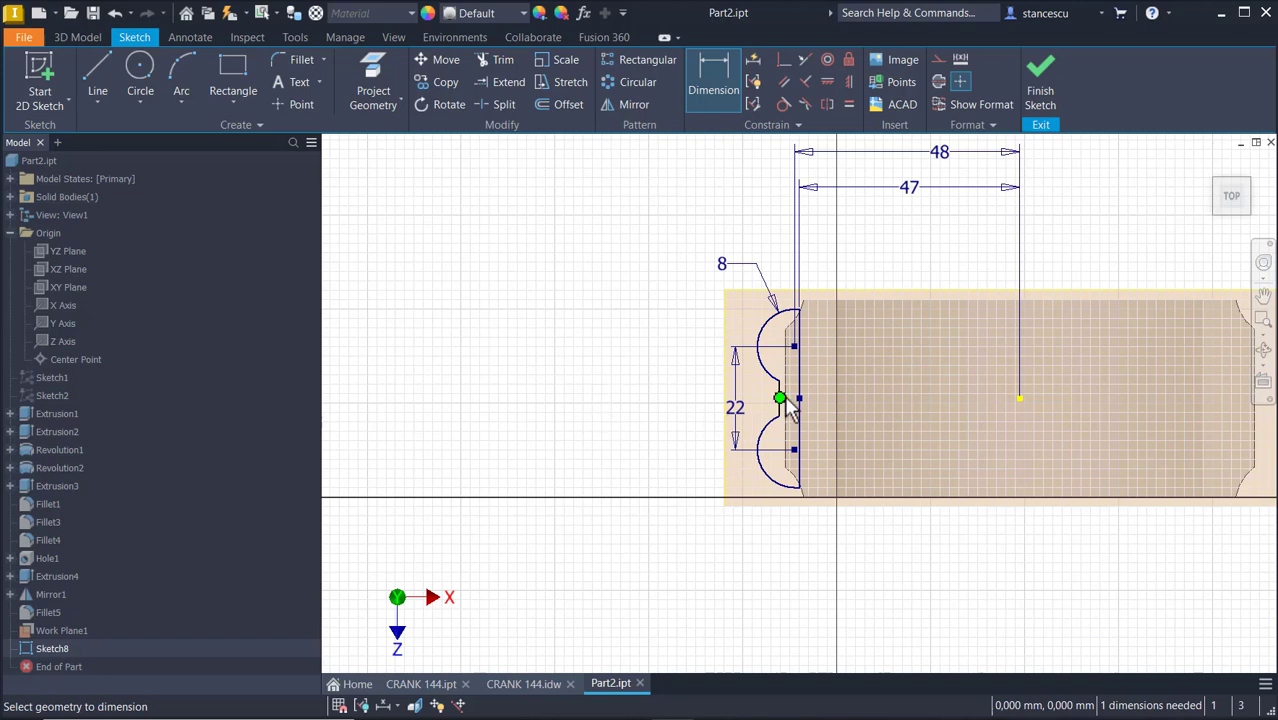
Dimension the distance from the short edge between the lug arcs to the projected centre point as 100/2 mm and finish the sketch.
scroll(778, 412, up, 2)
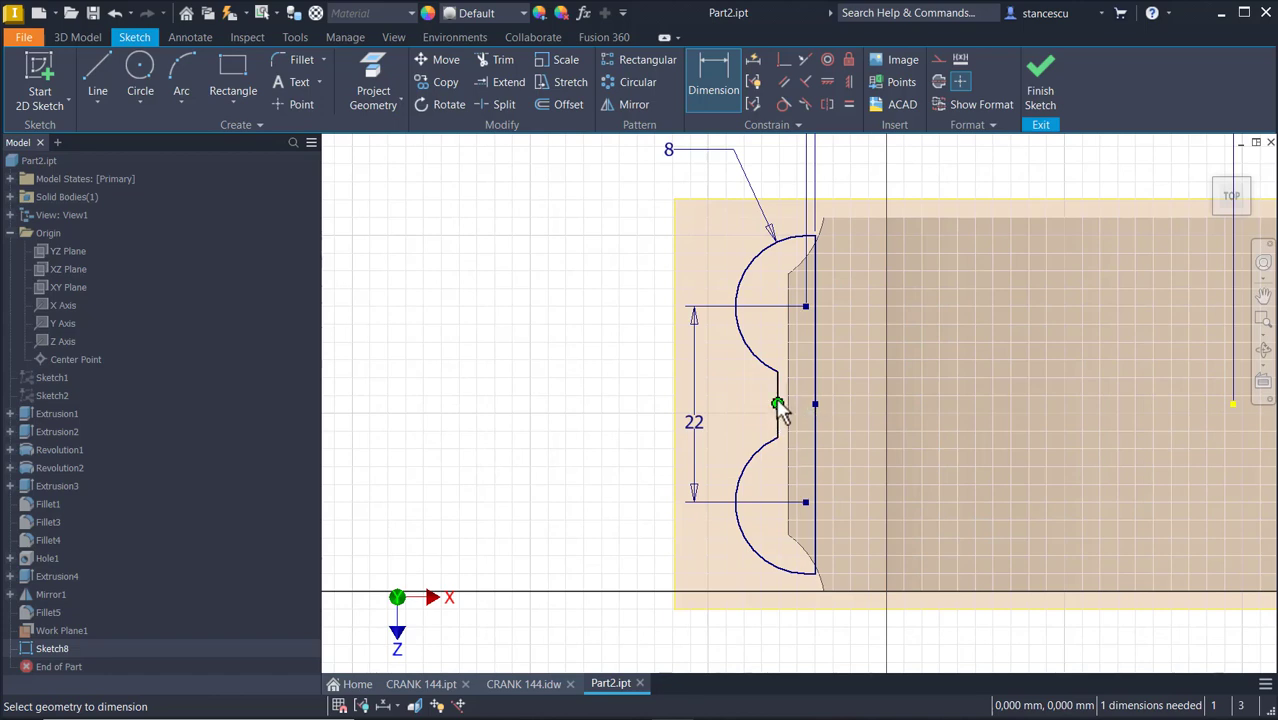
click(778, 412)
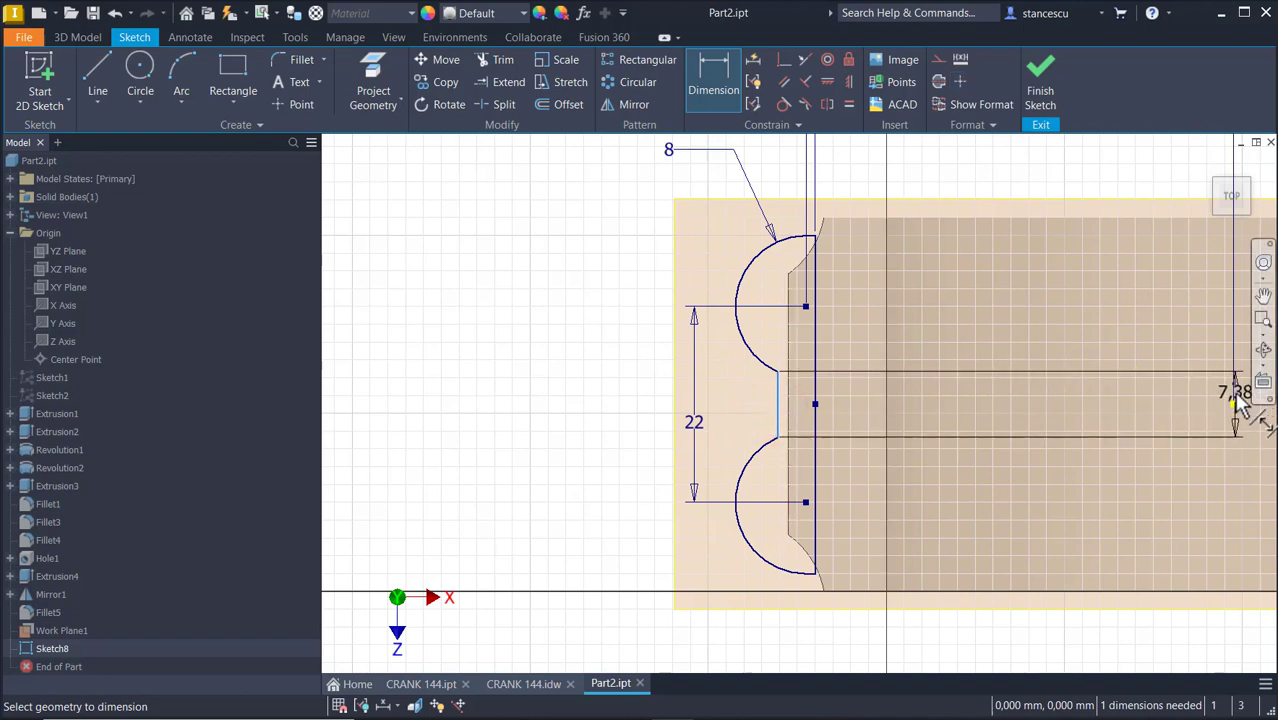
click(1235, 405)
middle_drag(1003, 454, 814, 134)
click(853, 425)
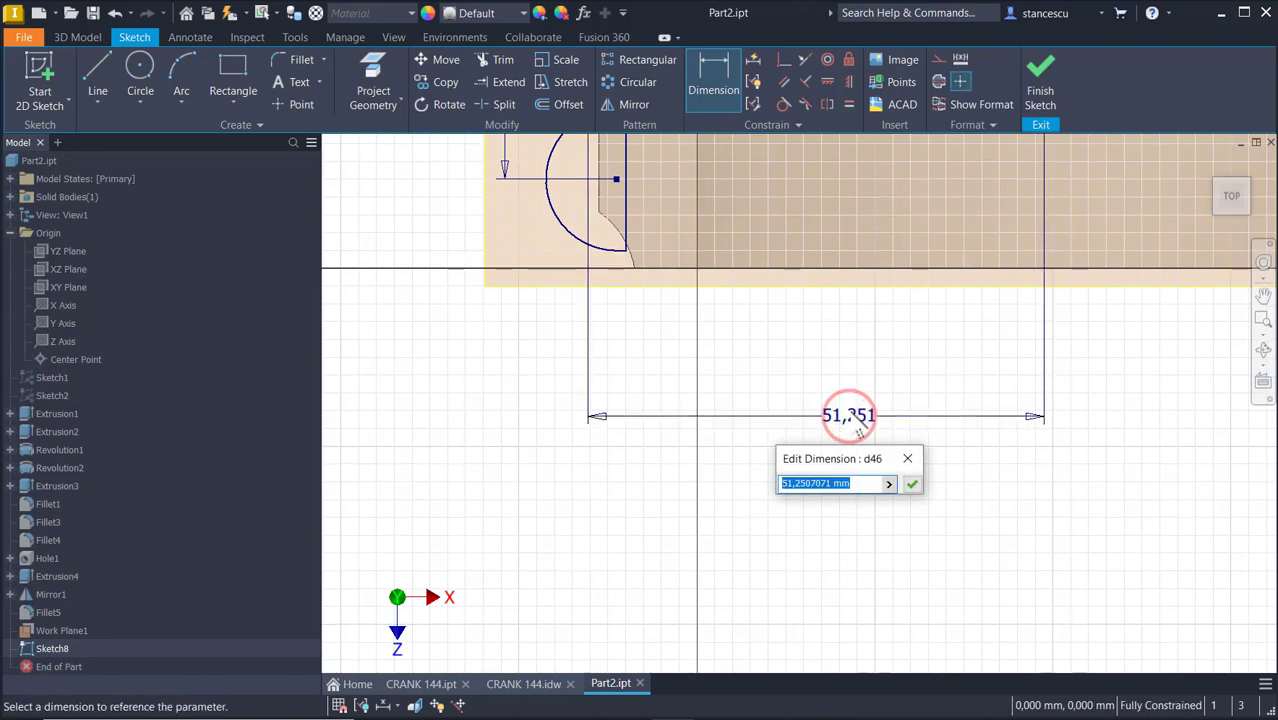
text(100/2)
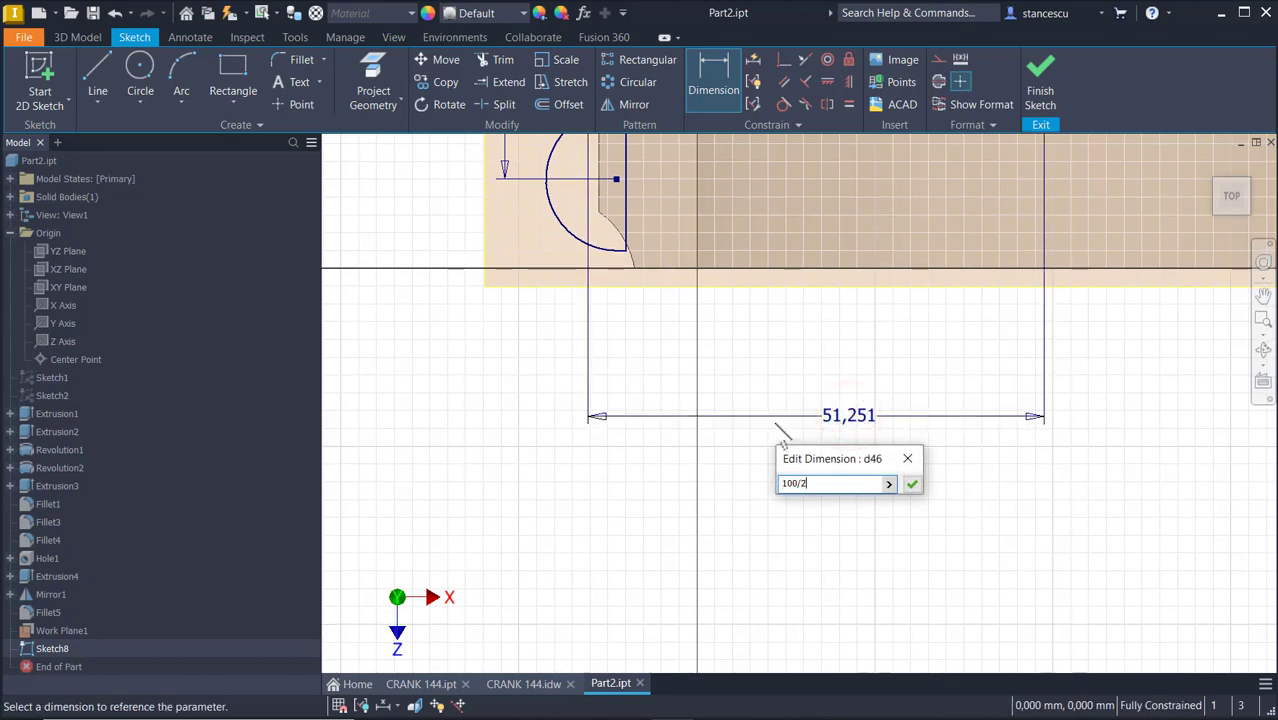
key(Return)
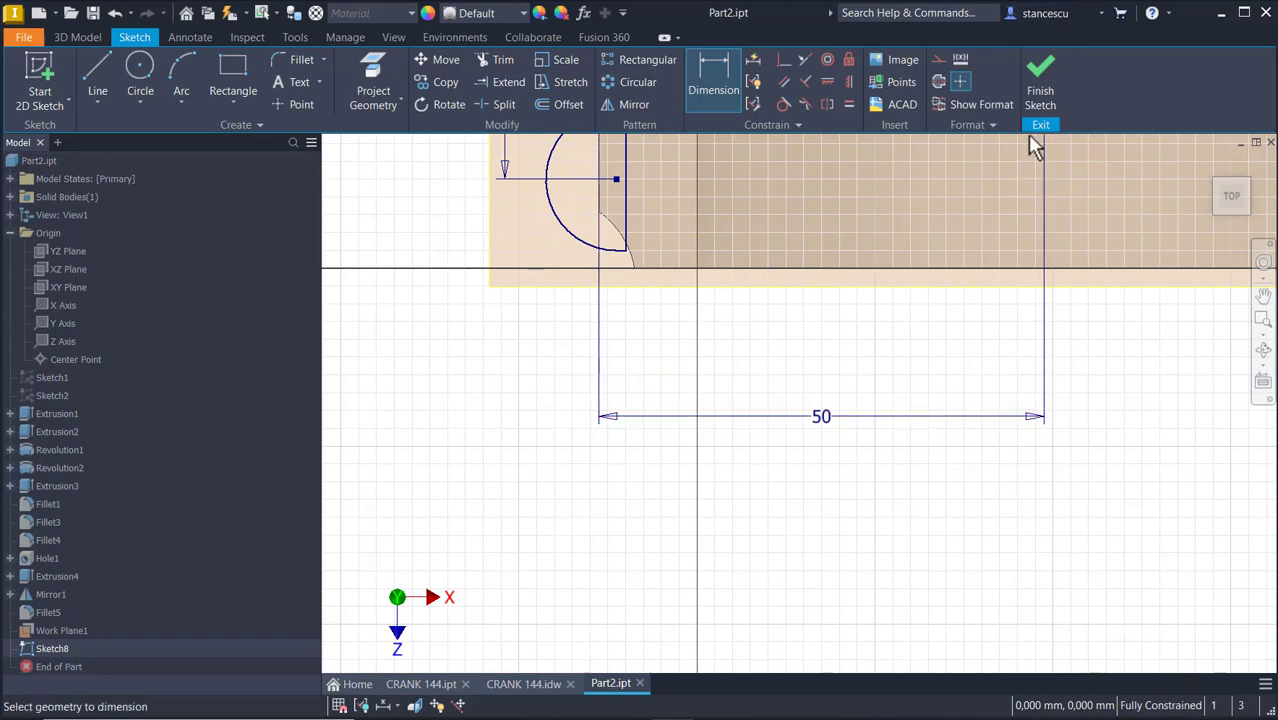
click(1052, 60)
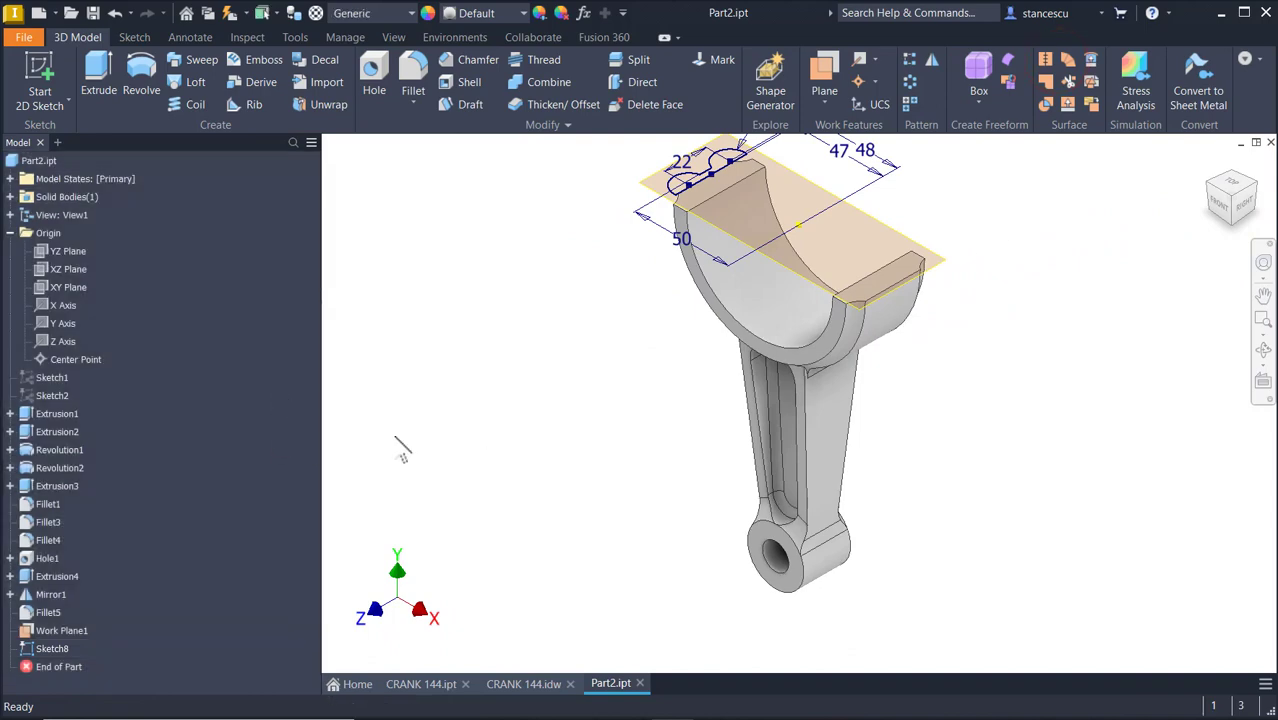
Extrude the lug profile 31 mm in the flipped direction, joined to the half-ring.
shift+middle_drag(585, 457, 588, 457)
scroll(650, 471, down, 3)
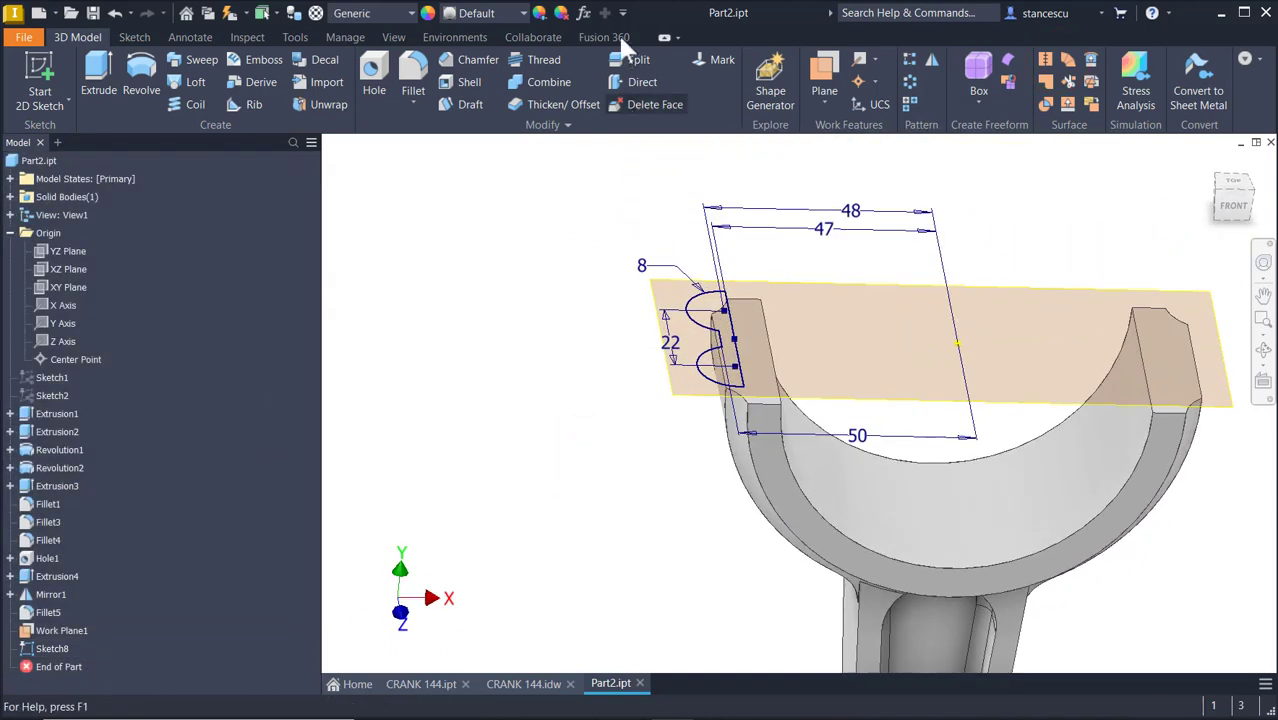
click(111, 88)
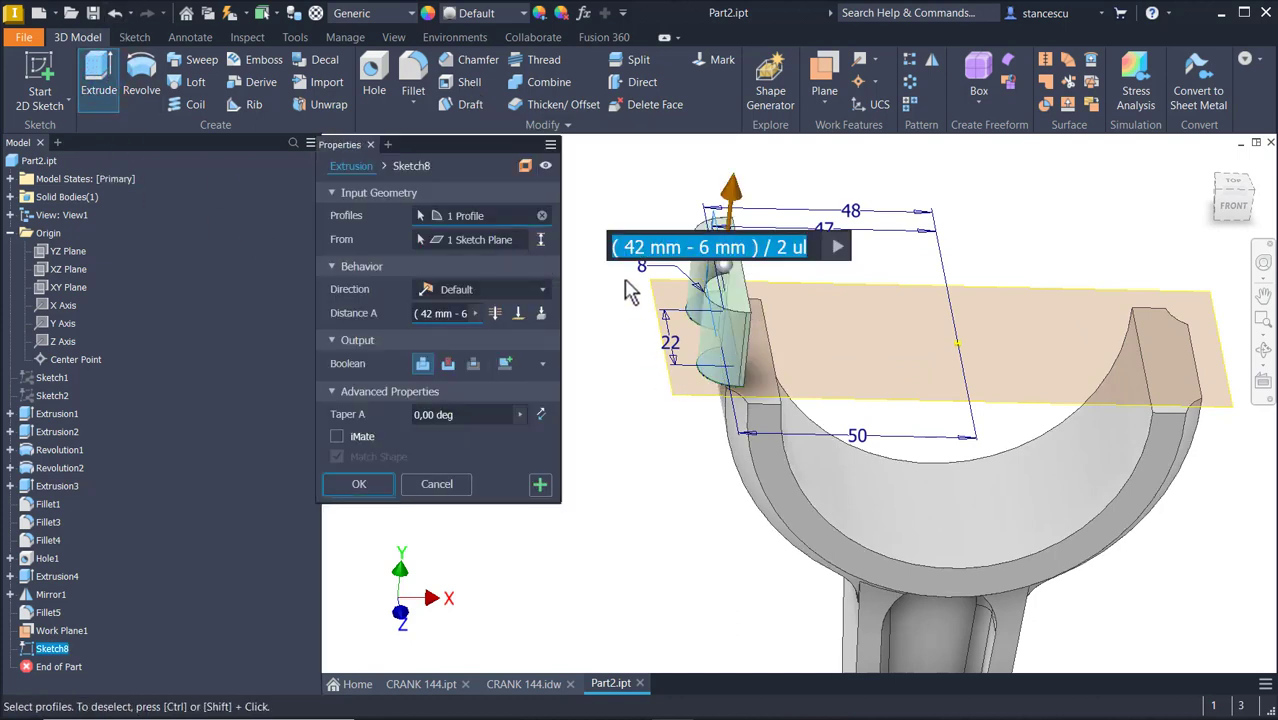
click(470, 289)
click(441, 329)
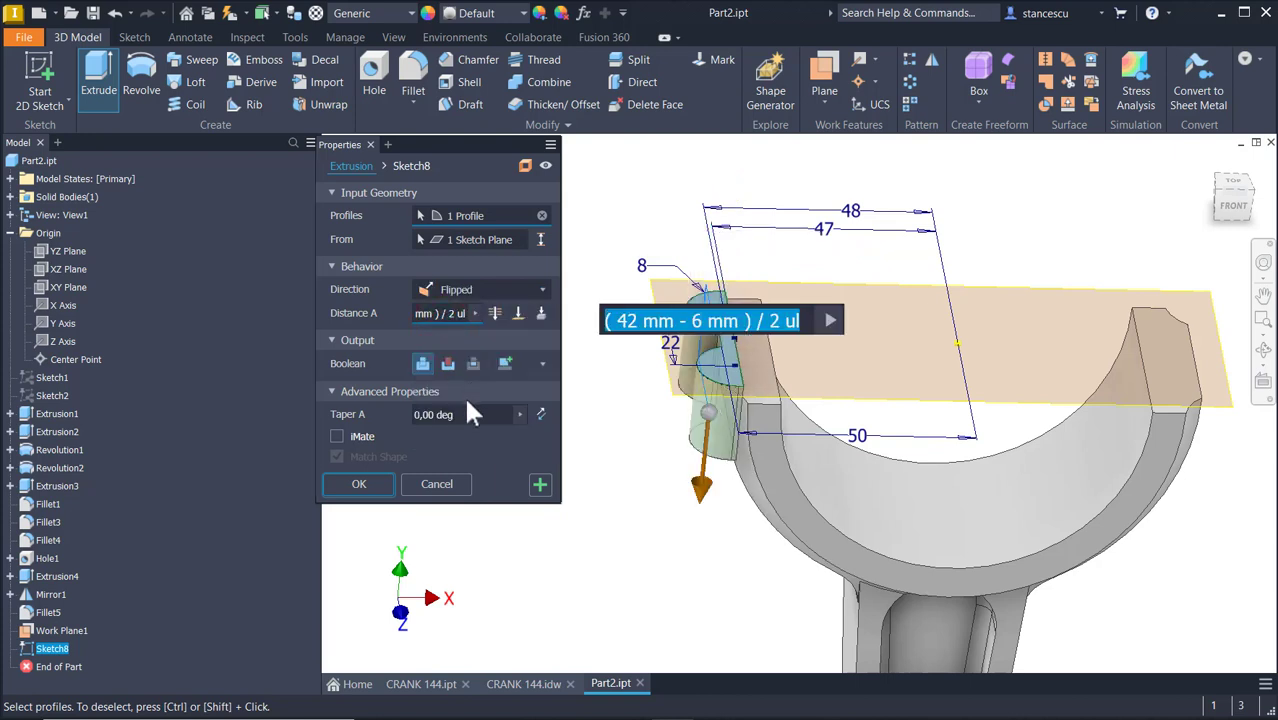
text(31)
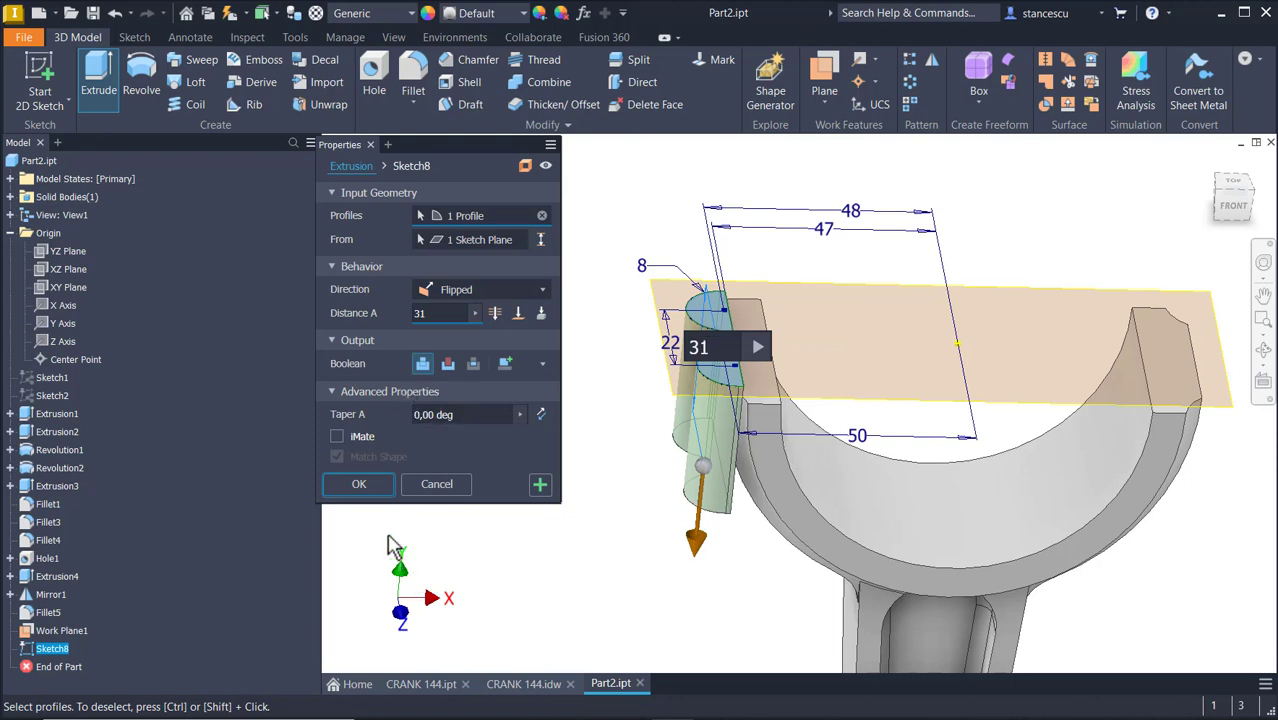
click(375, 484)
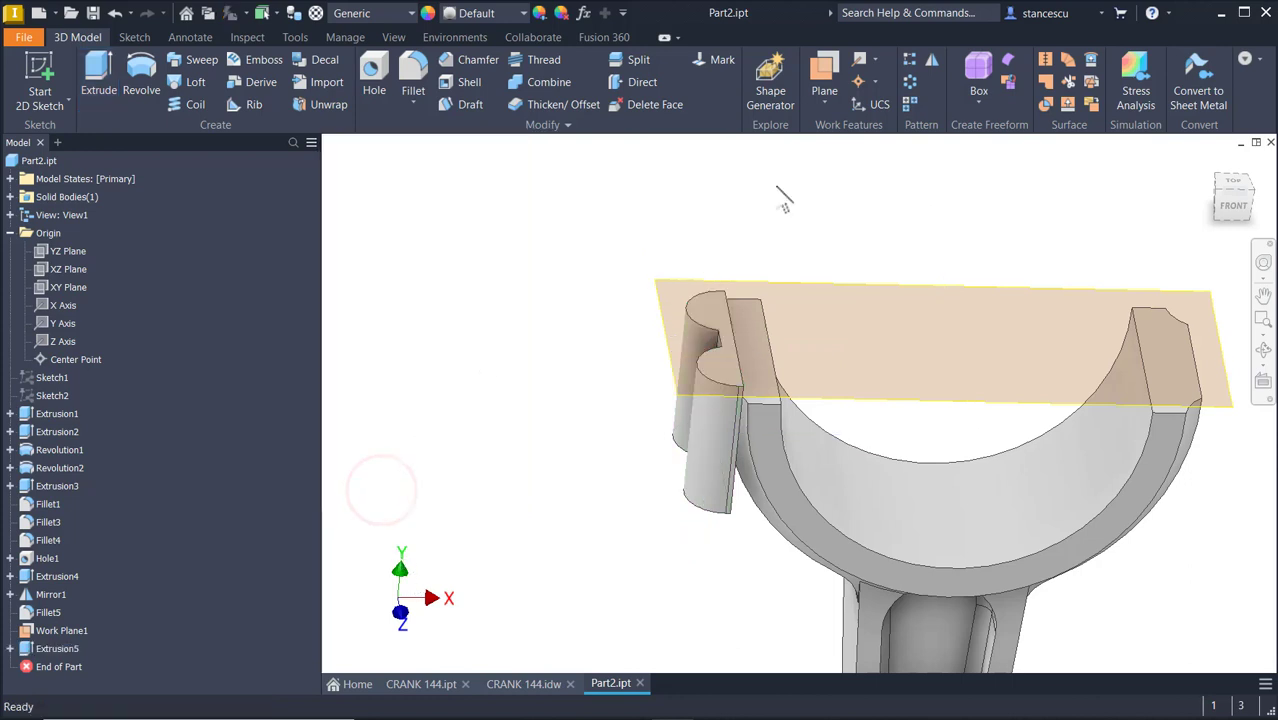
Hide the work plane across the half-ring's ends.
click(794, 290)
right_click(793, 286)
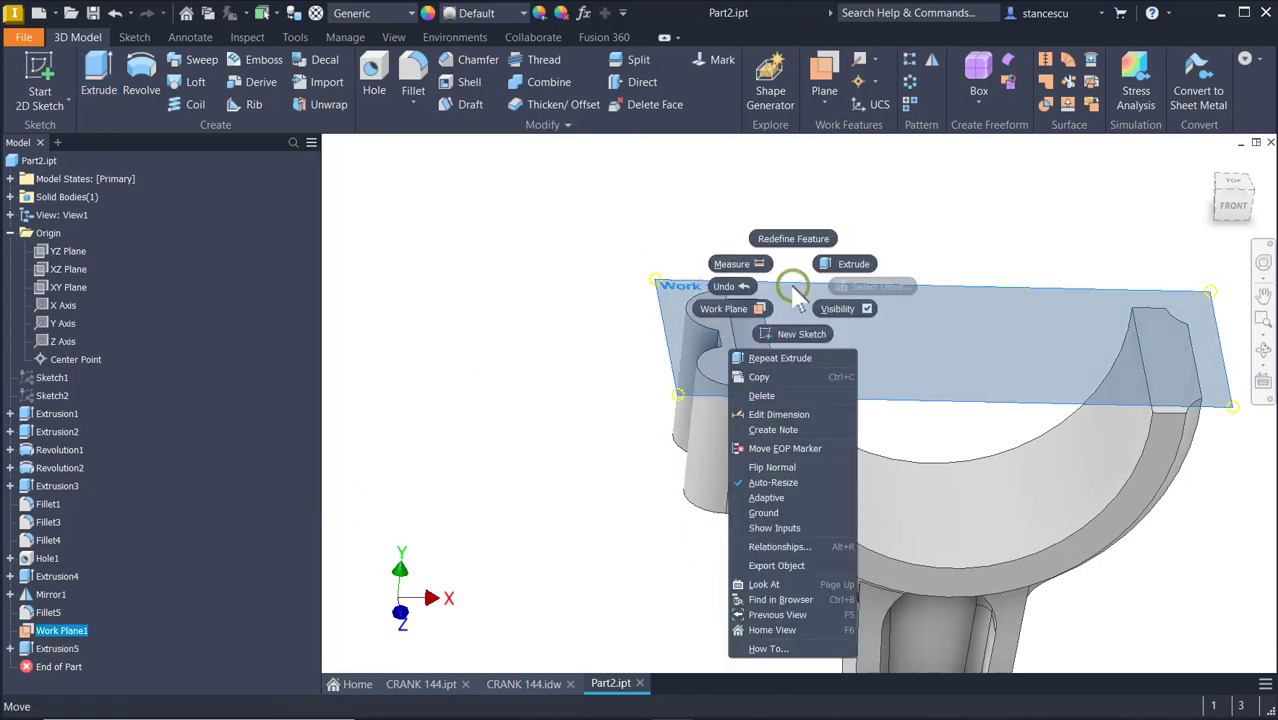
click(837, 309)
Compare the lug with the CRANK 144.ipt model and start a sketch on the lug's flat inner face in Part2.ipt.
shift+middle_drag(861, 239, 630, 590)
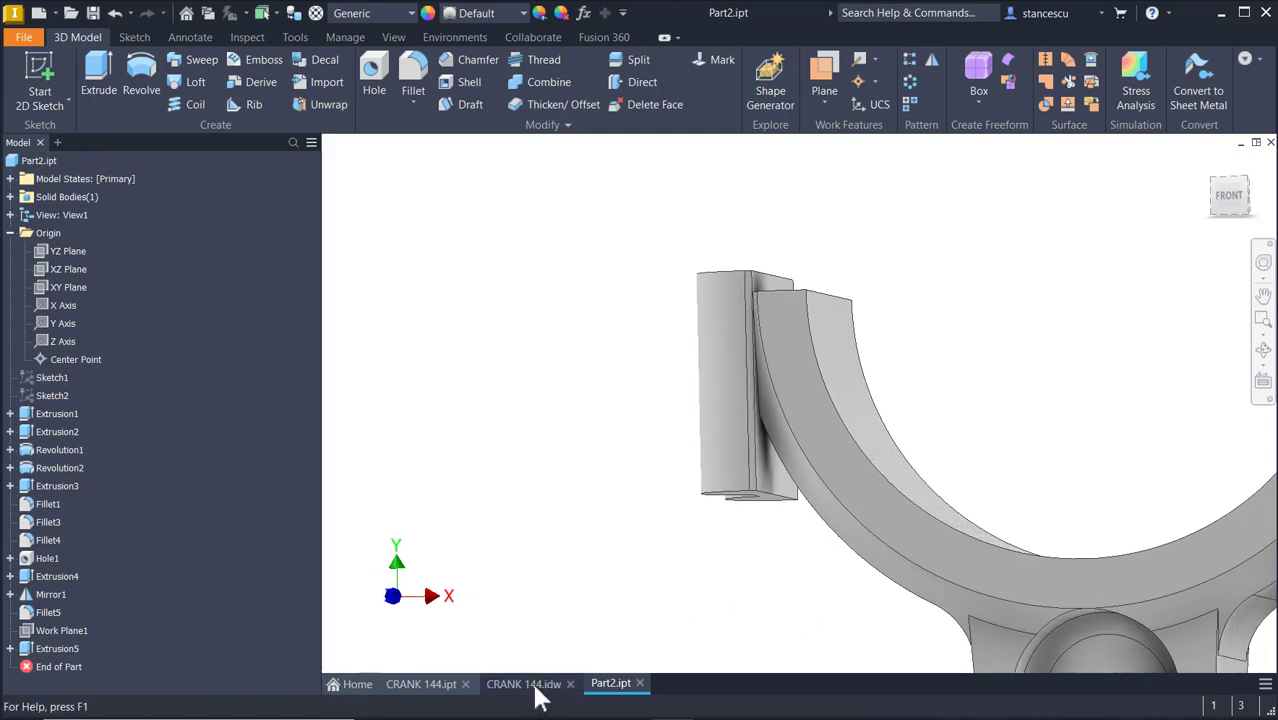
click(421, 684)
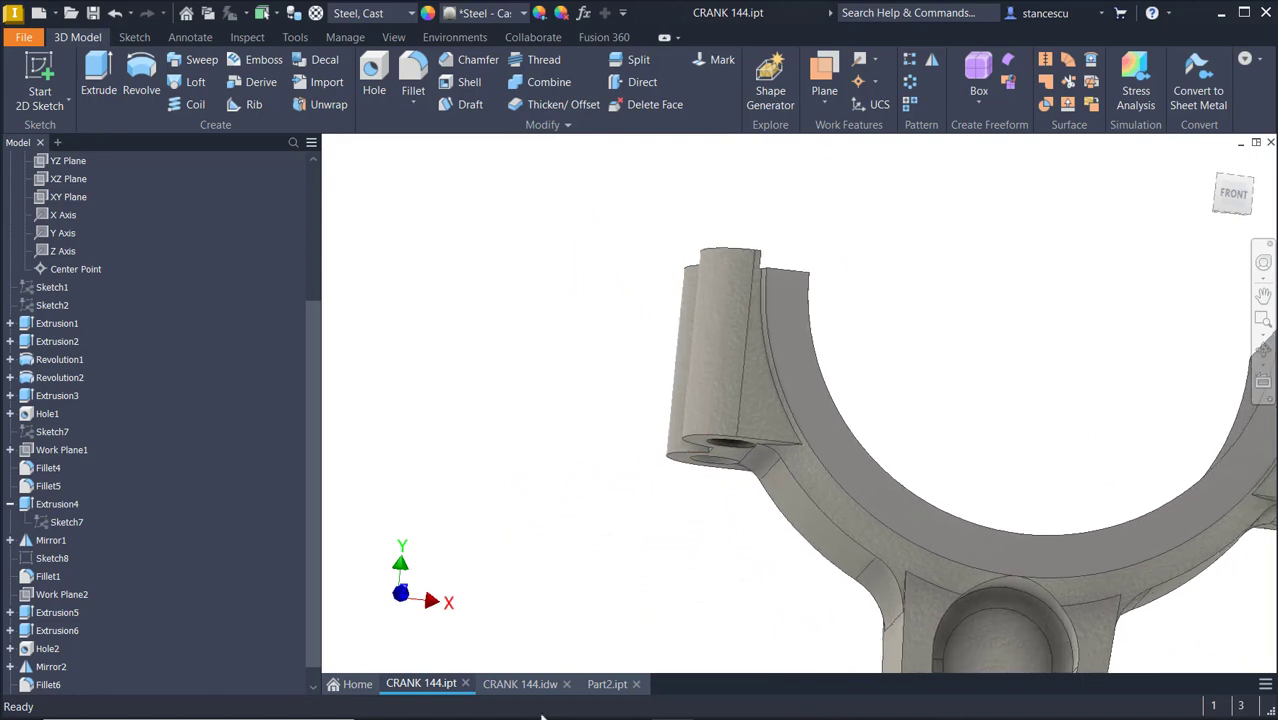
click(600, 687)
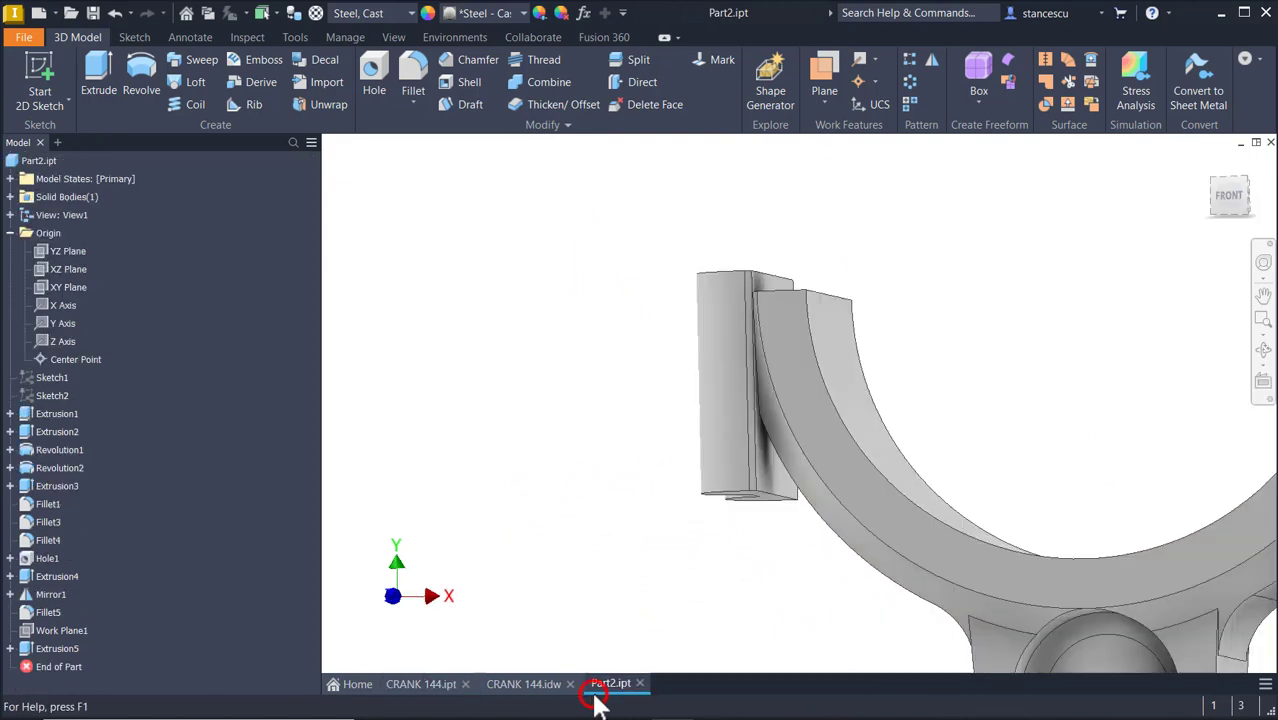
click(765, 491)
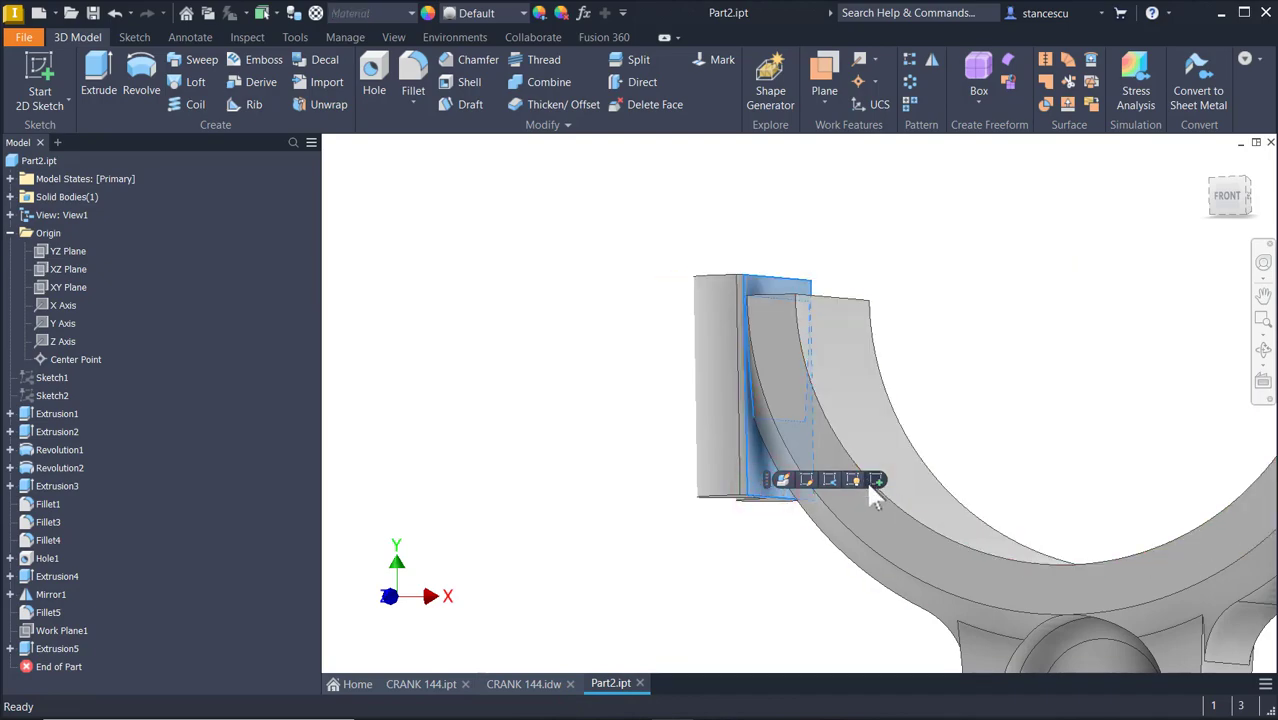
click(877, 481)
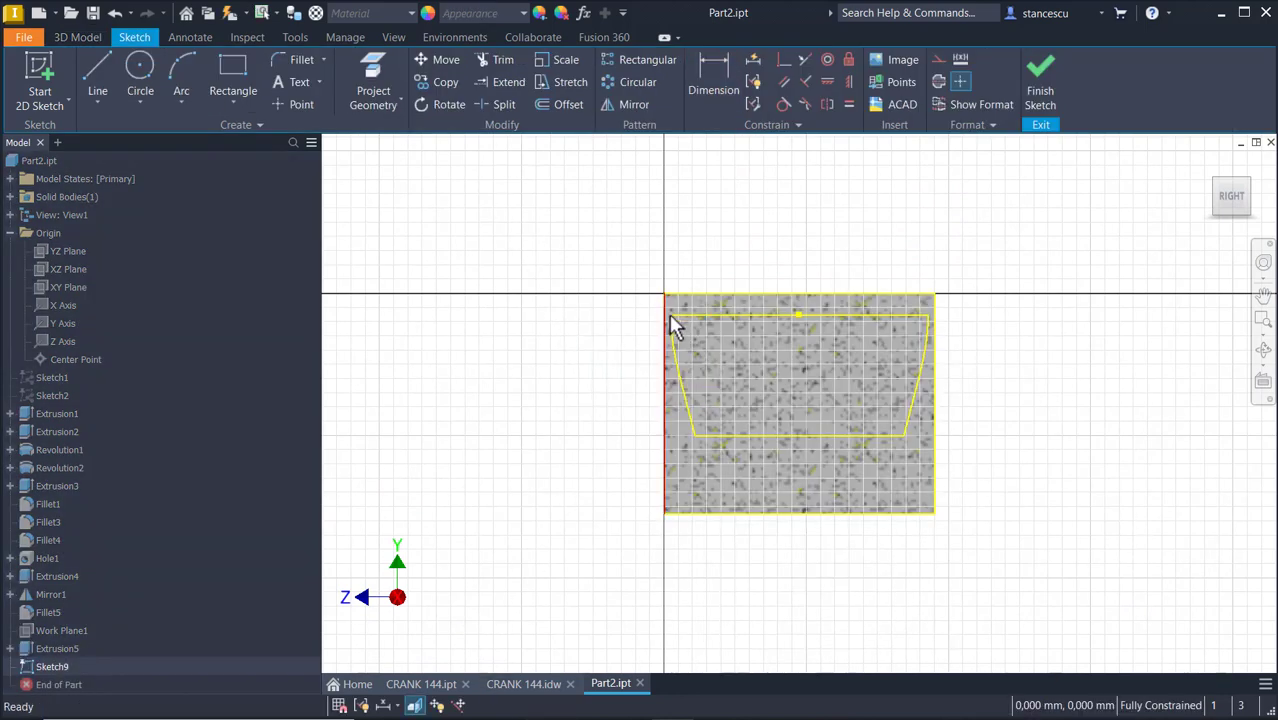
Convert the projected upper horizontal edges and both vertical side edges of the lug face to construction lines.
mouse_move(758, 237)
mouse_down()
mouse_move(706, 376)
mouse_move(713, 361)
mouse_up()
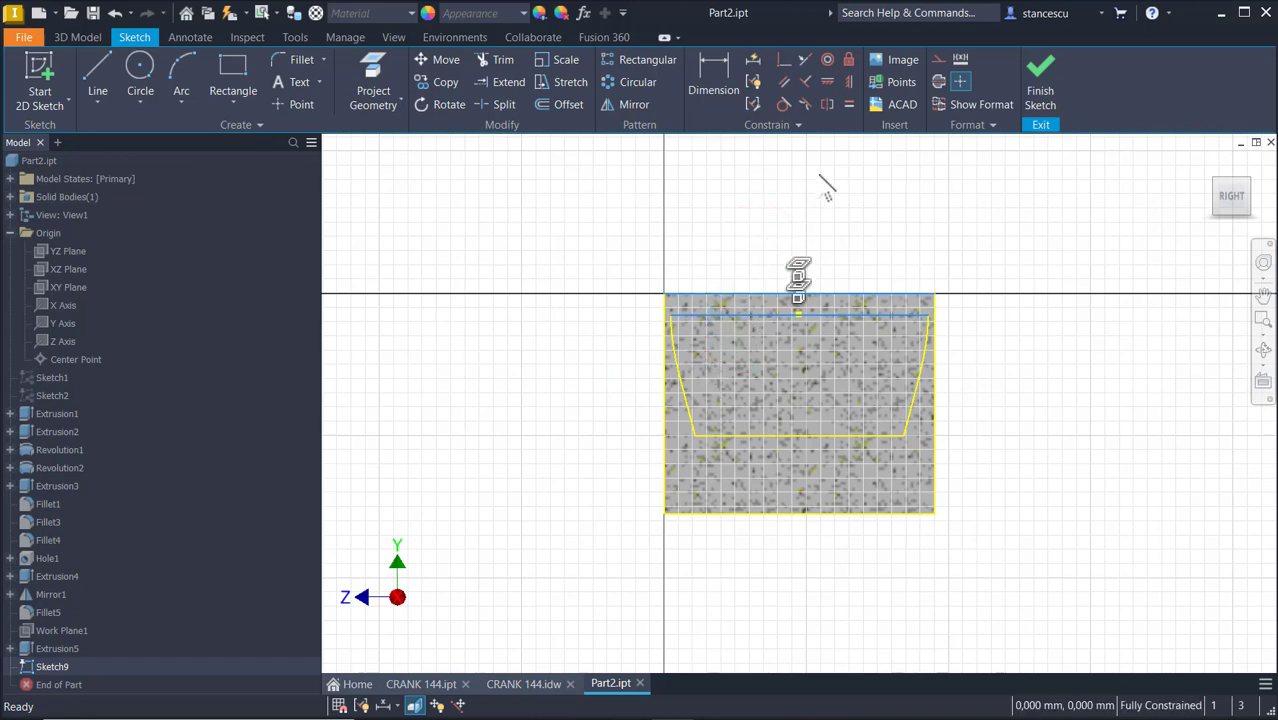
click(938, 62)
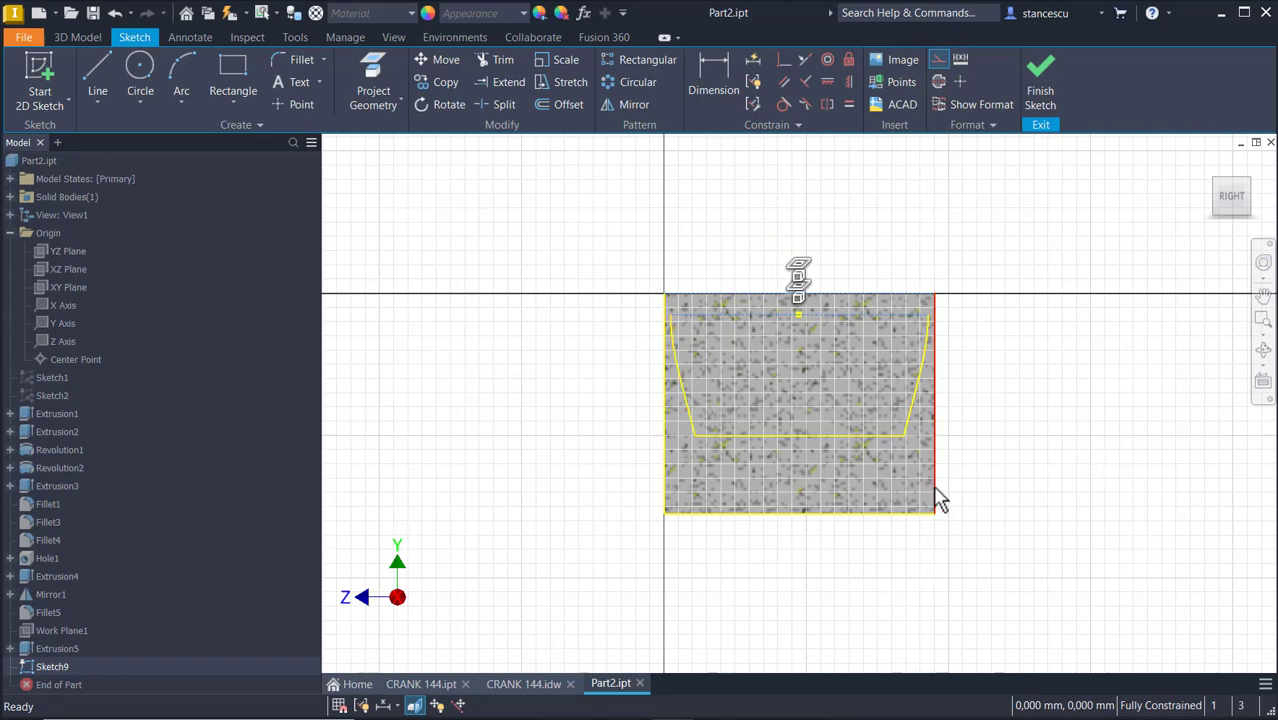
drag(950, 480, 610, 508)
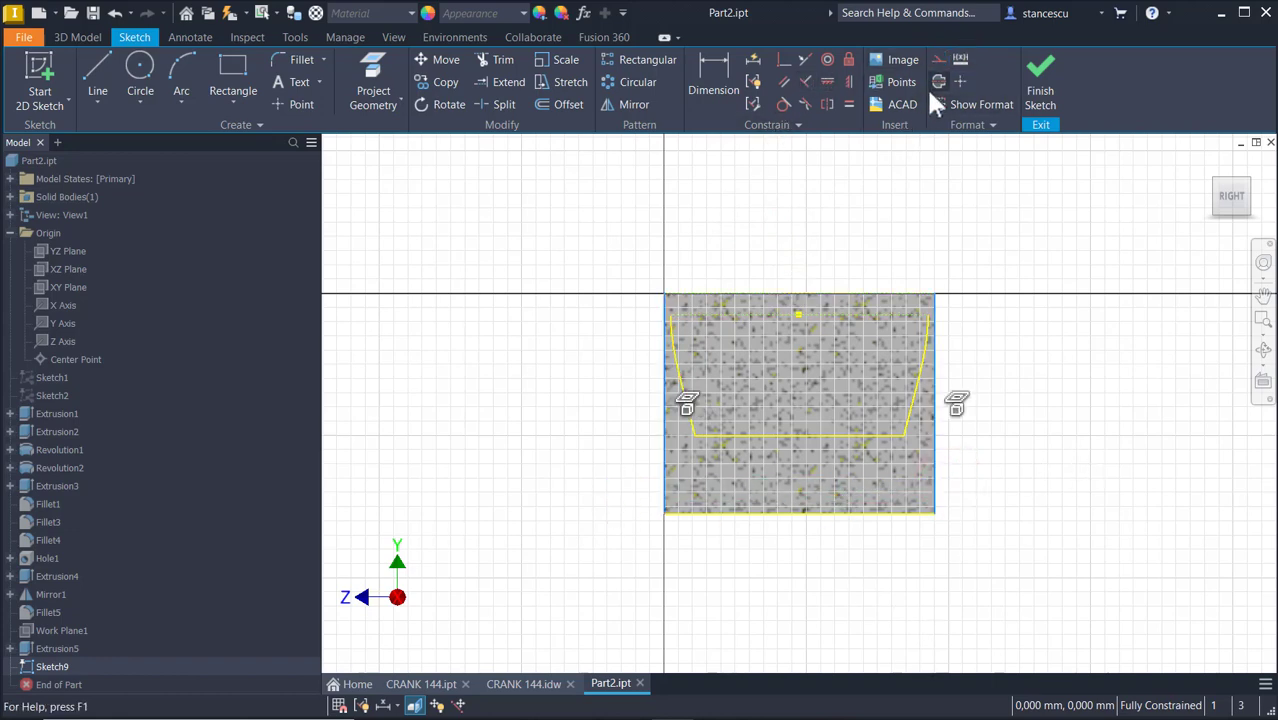
click(941, 59)
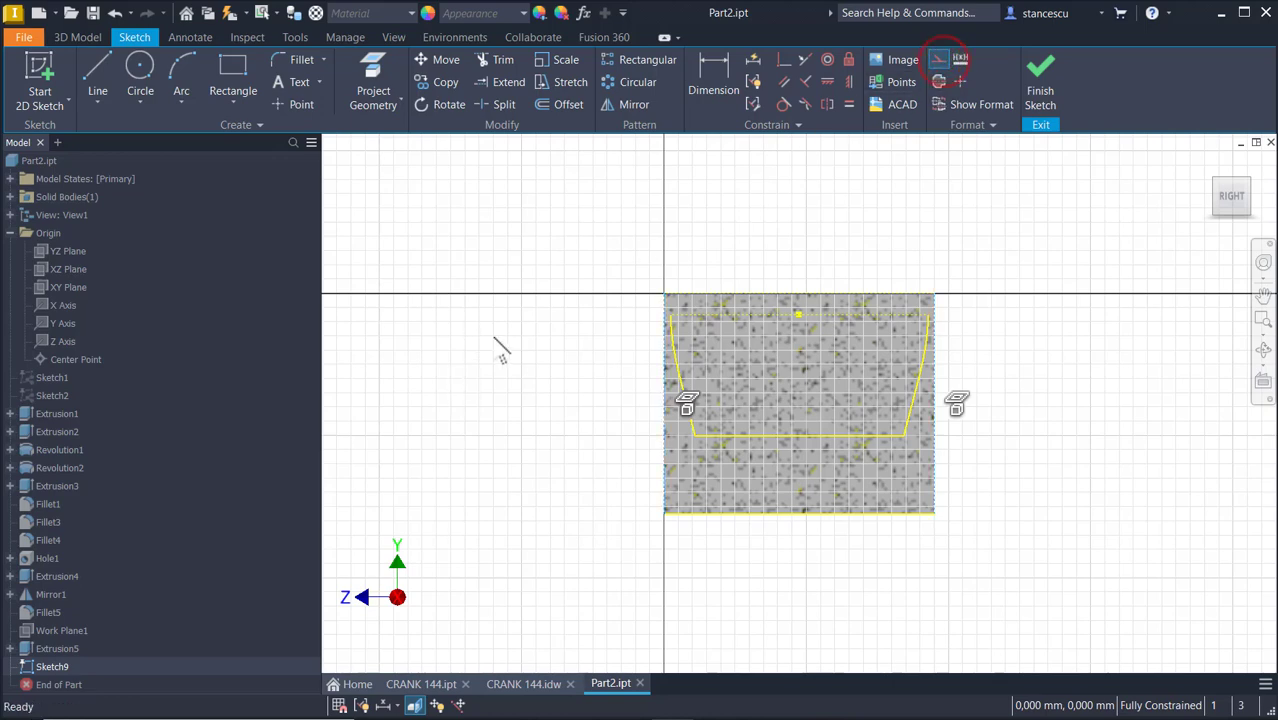
Draw a horizontal line about 0.9 mm long from the upper end of the left projected curve to the lug face's left edge.
scroll(505, 348, up, 3)
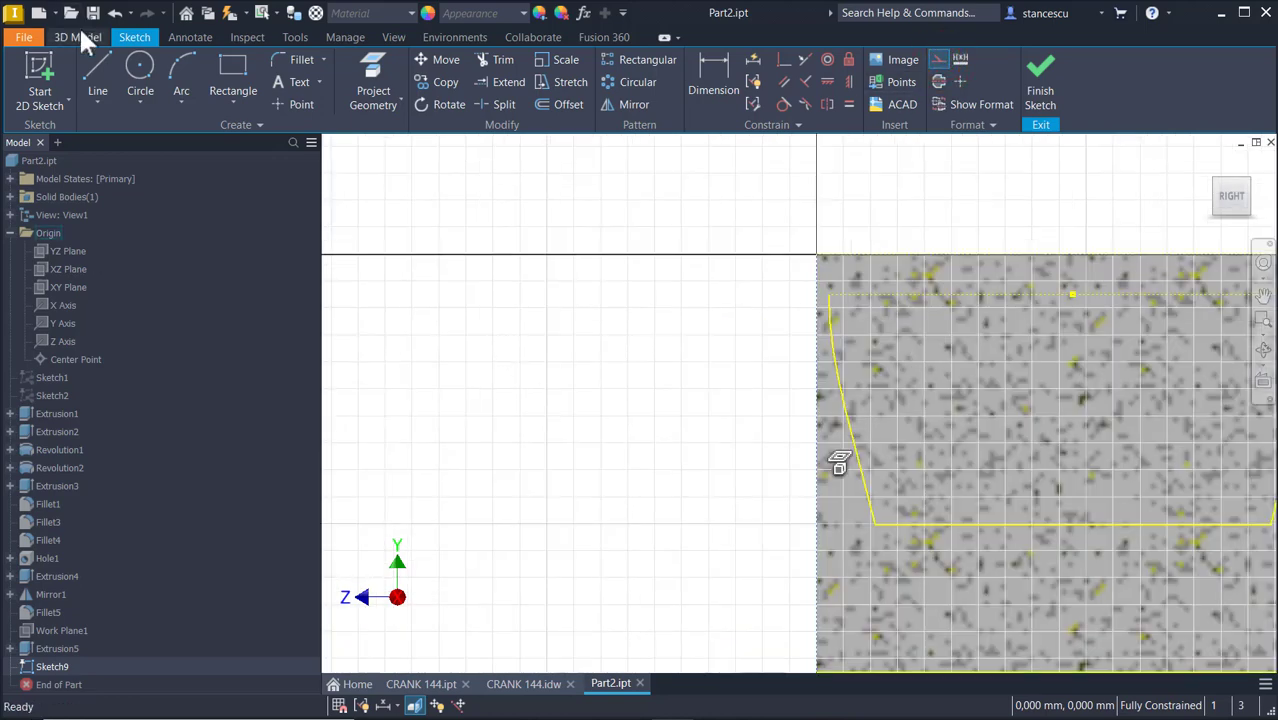
click(97, 78)
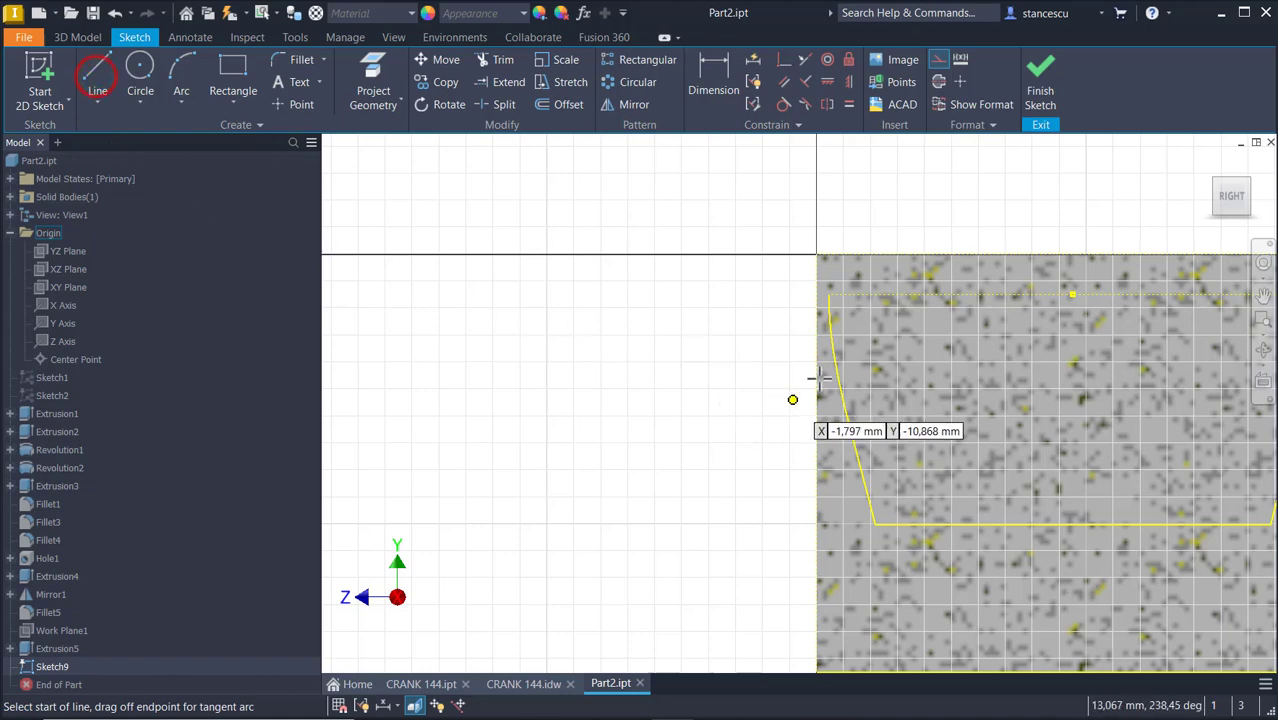
click(822, 292)
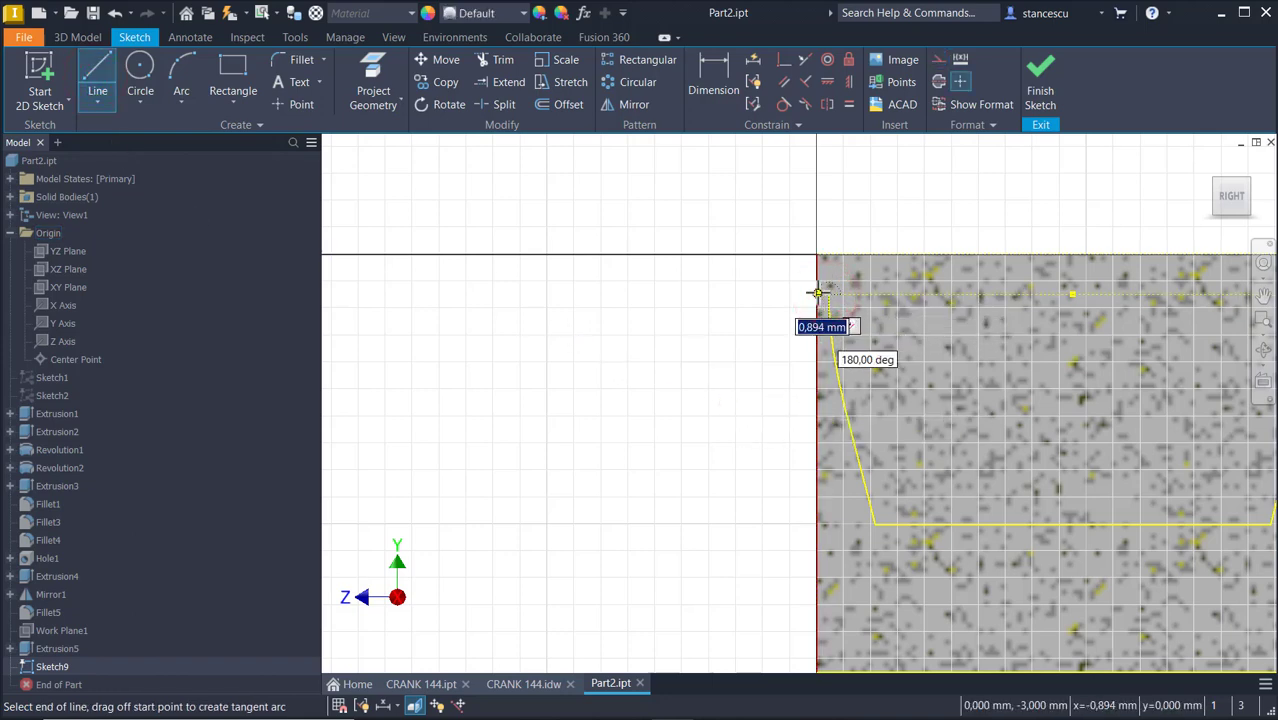
double_click(817, 292)
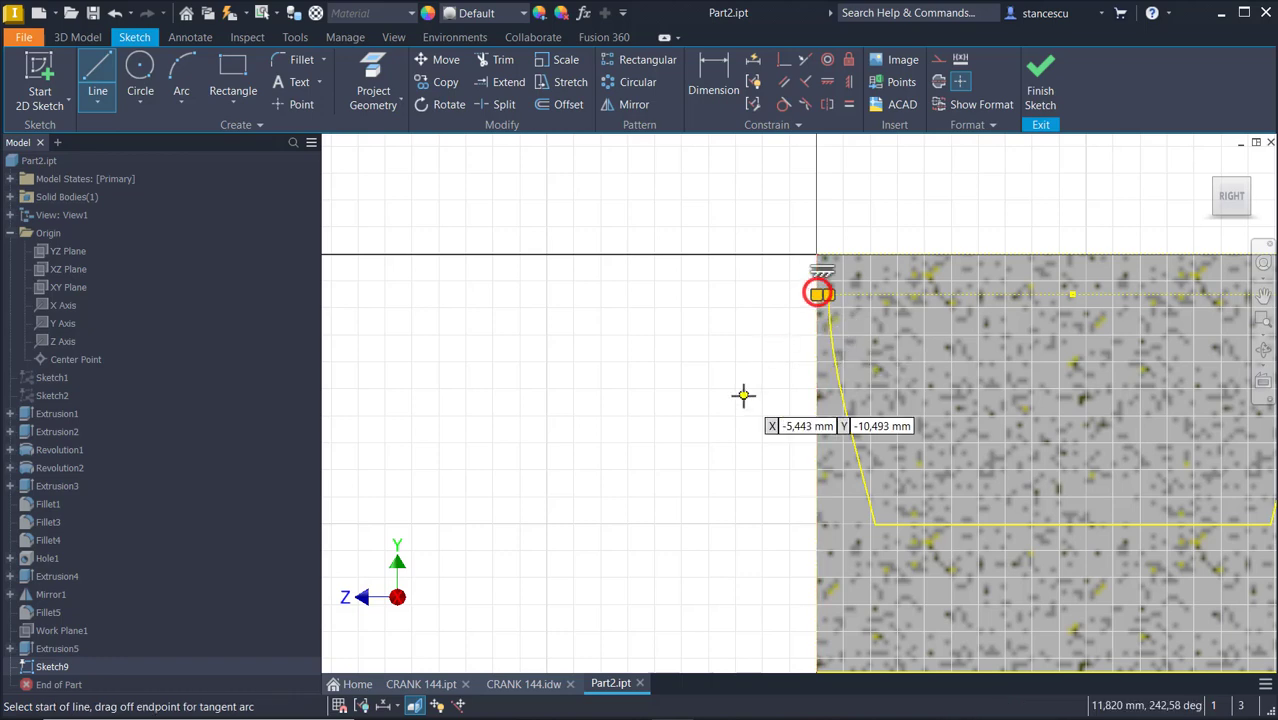
Draw a vertical line along the lug face's left edge from the short horizontal line's outer end to the lower left corner.
mouse_move(773, 351)
middle_down()
mouse_move(556, 328)
mouse_move(522, 289)
middle_up()
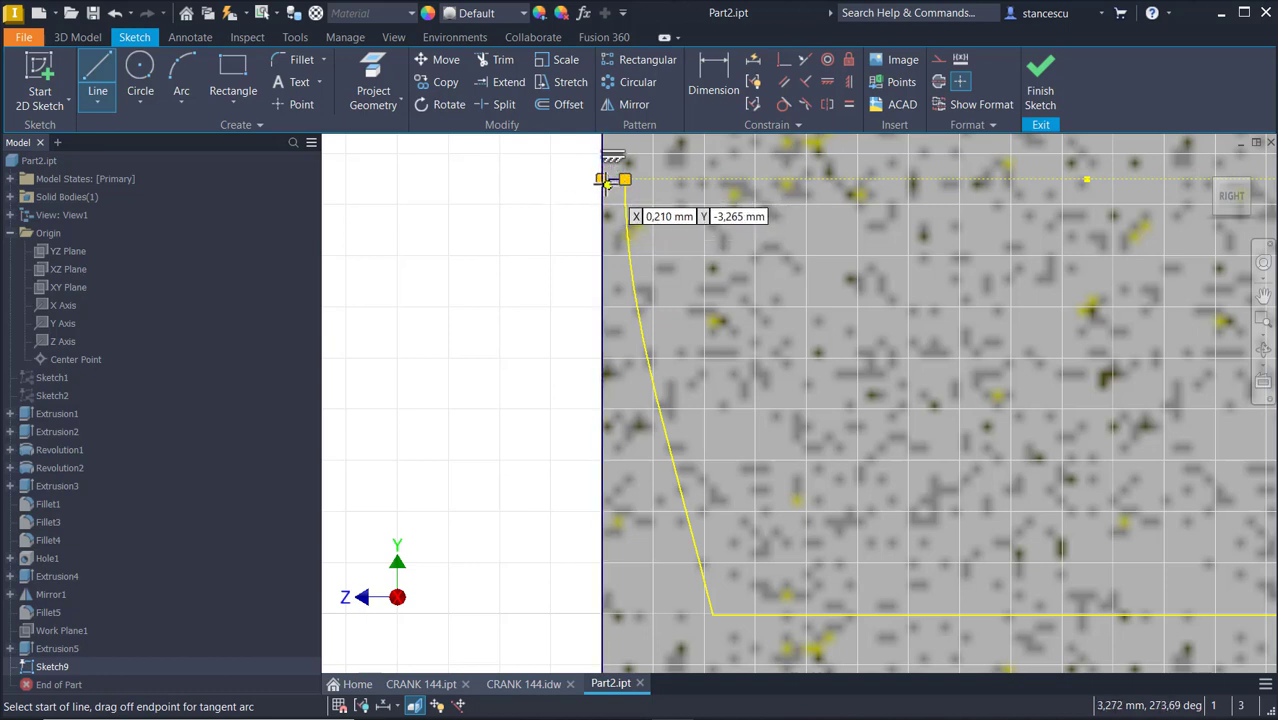
click(603, 180)
mouse_move(540, 346)
middle_down()
mouse_move(560, 370)
mouse_move(608, 273)
middle_up()
scroll(554, 510, up, 2)
middle_drag(560, 488, 608, 306)
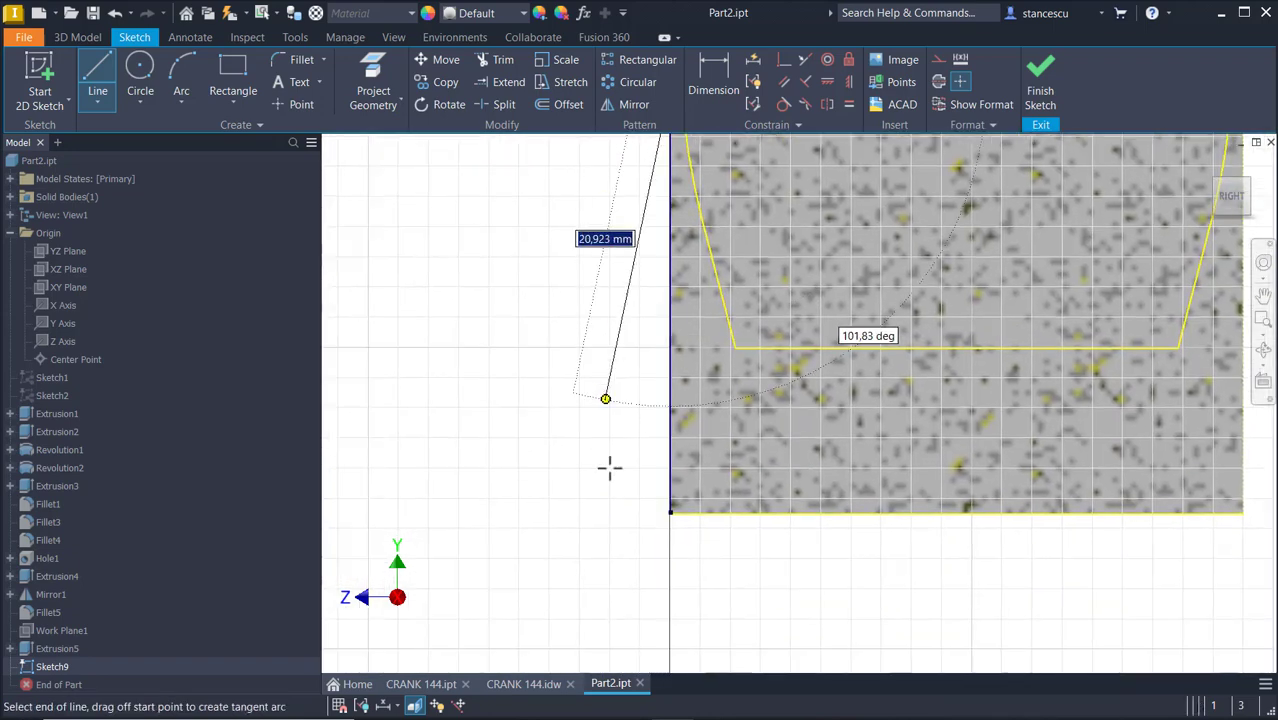
click(670, 514)
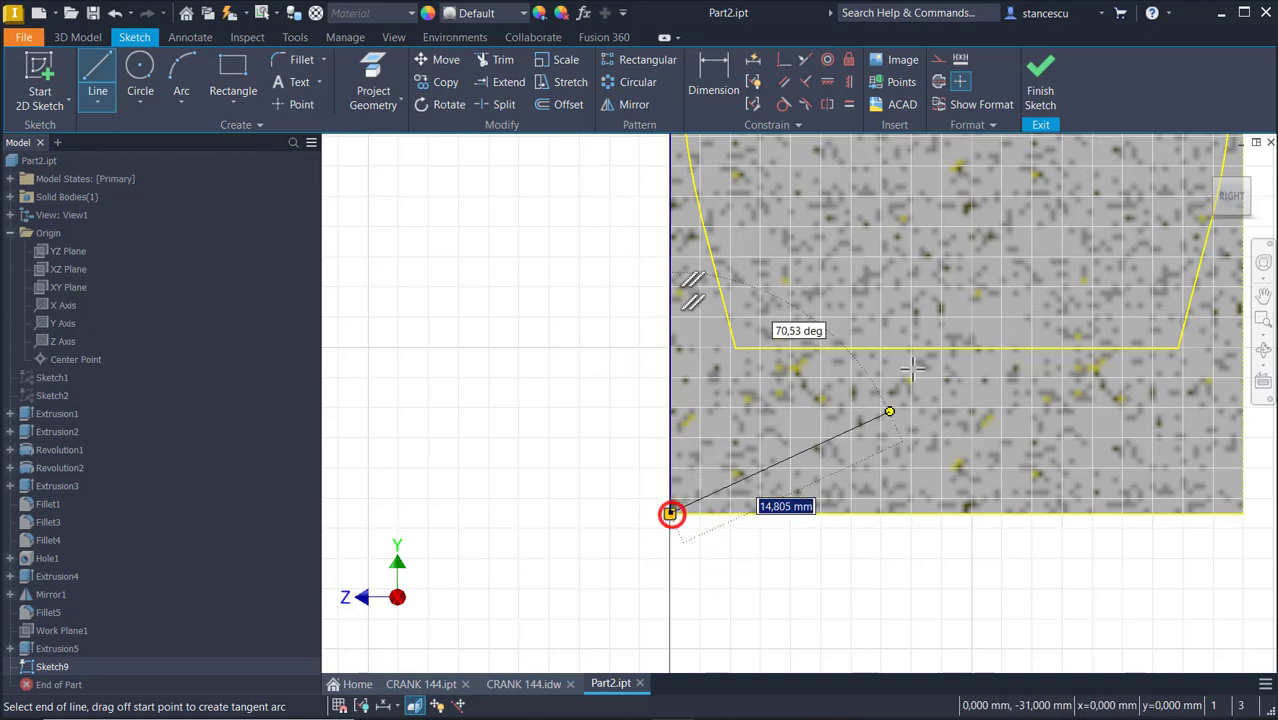
right_click(767, 578)
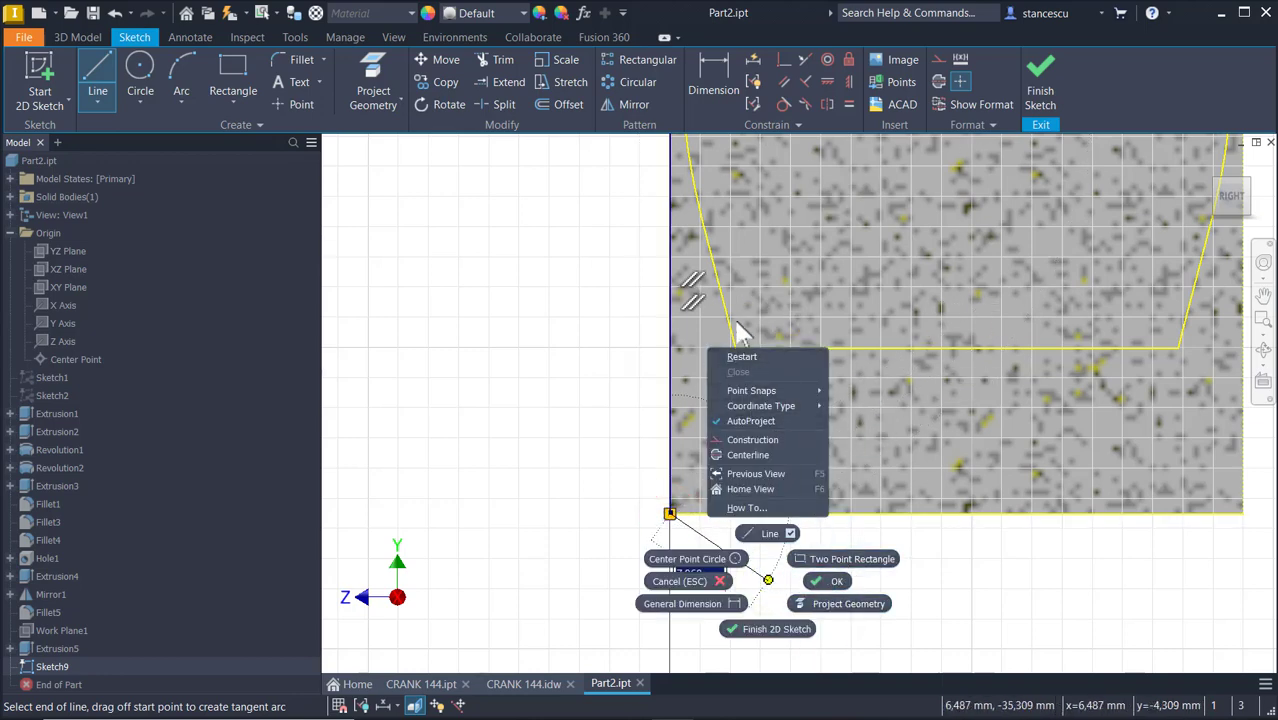
click(741, 353)
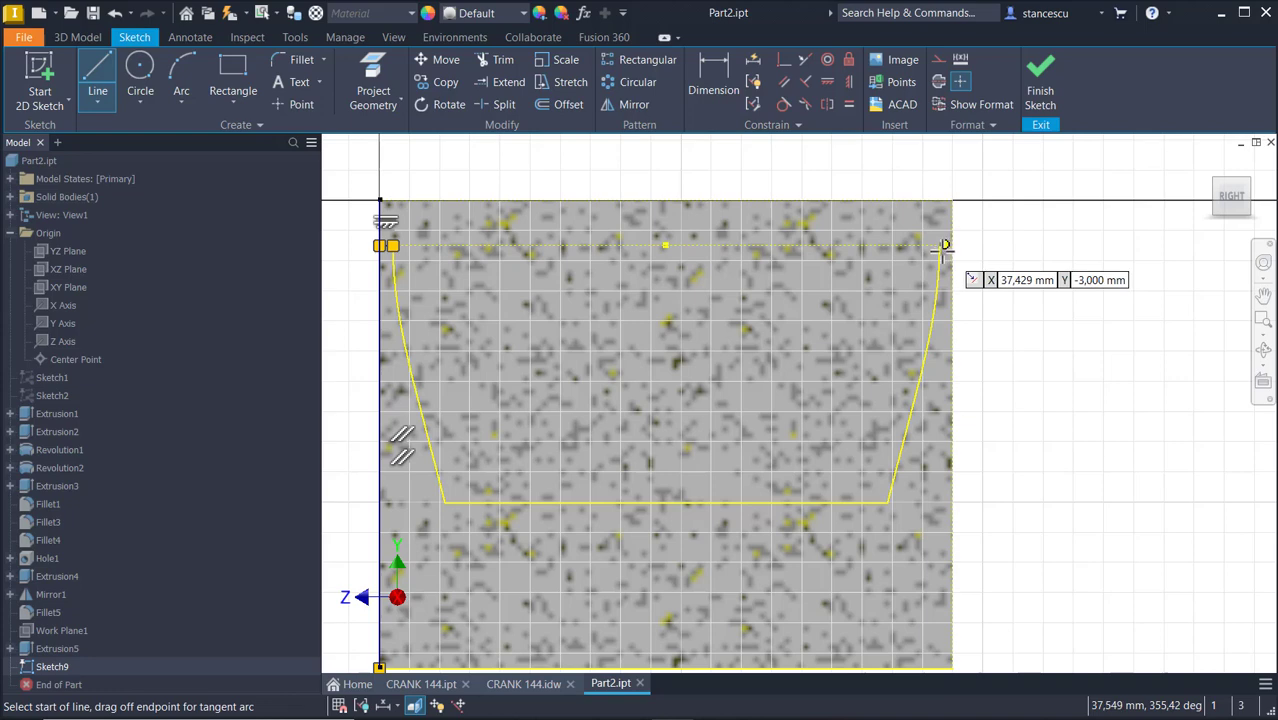
Draw a short horizontal line from the upper end of the right projected curve to the lug face's right edge.
click(943, 248)
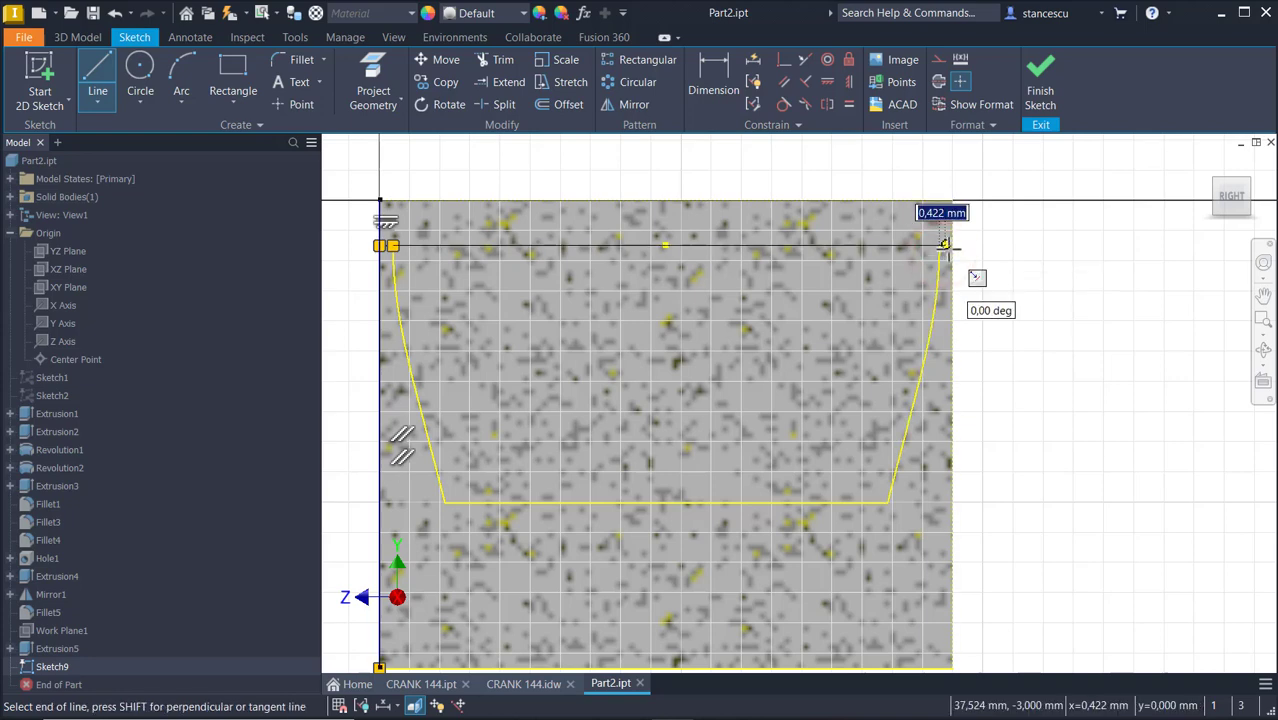
scroll(958, 275, up, 3)
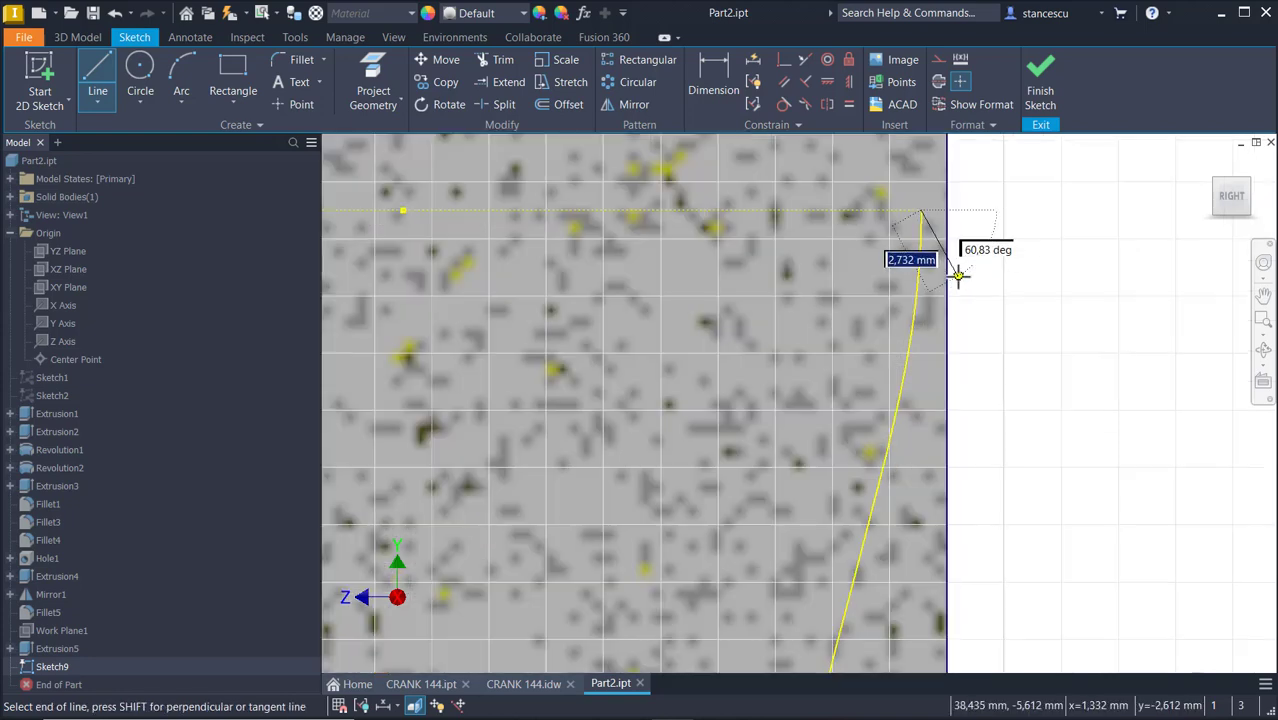
double_click(946, 210)
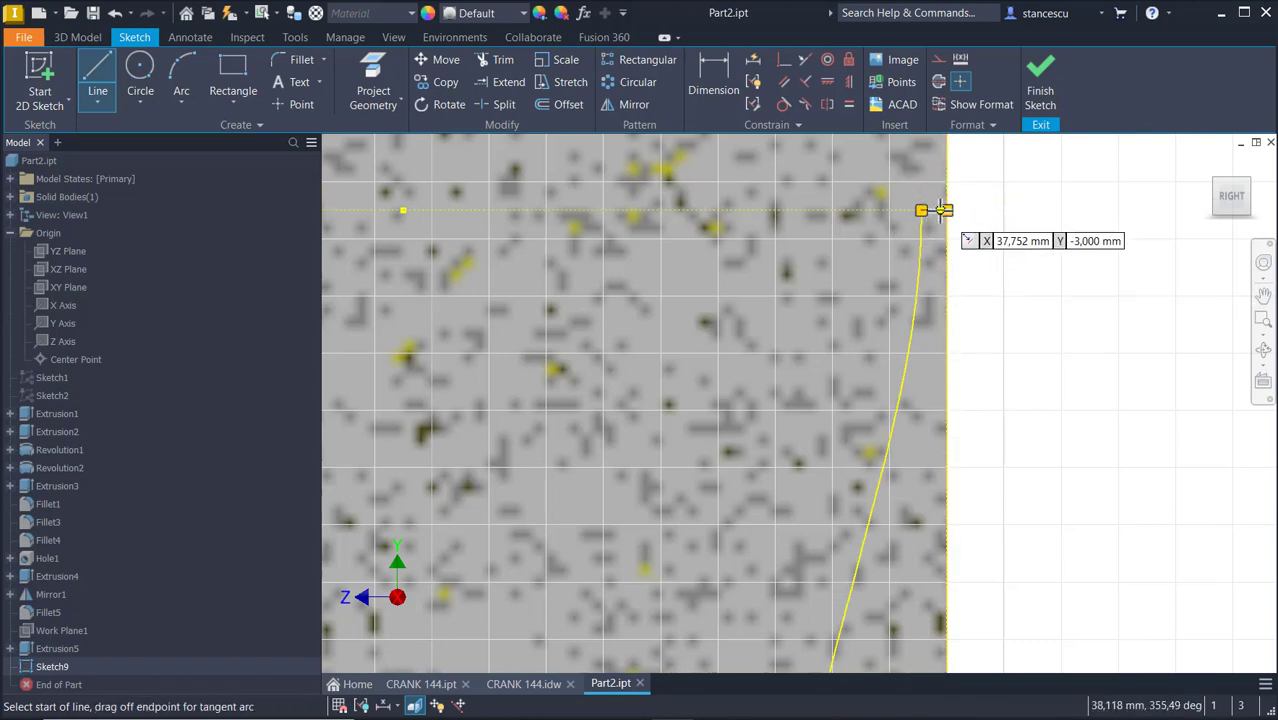
Draw a vertical line along the lug face's right edge down to the lower right corner and finish the sketch.
click(946, 210)
scroll(969, 362, down, 2)
middle_drag(1000, 357, 1012, 84)
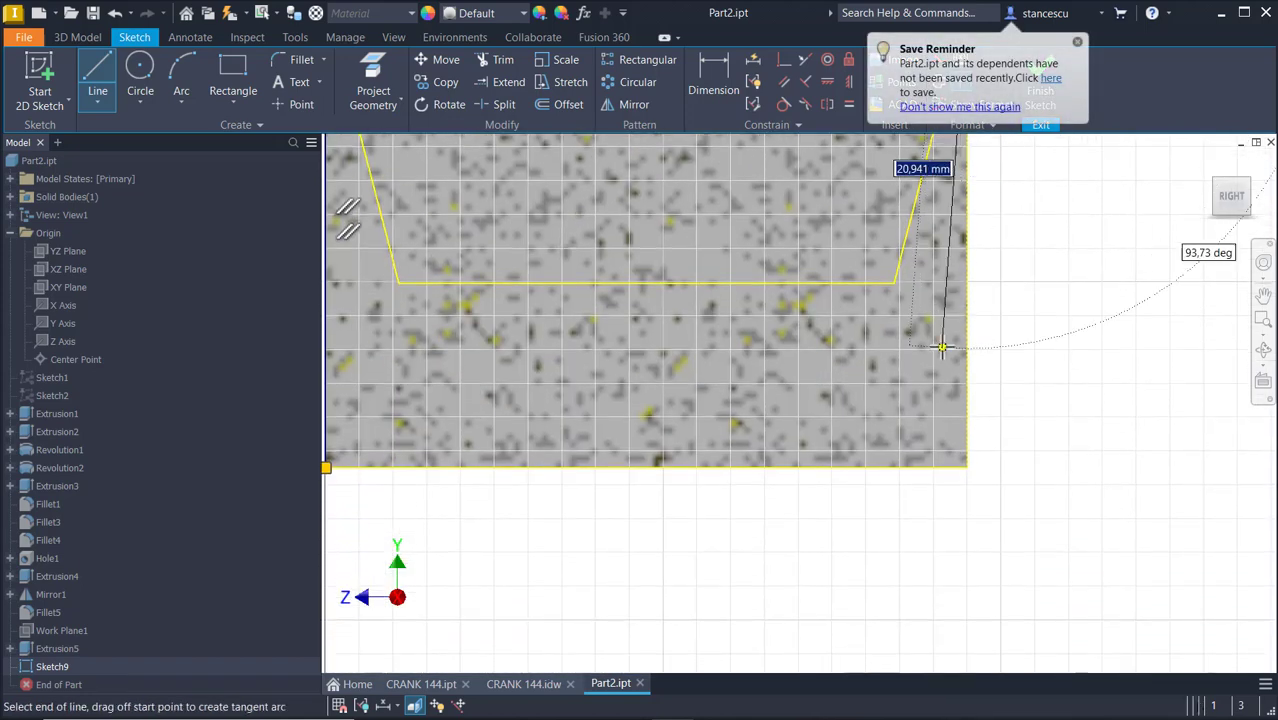
click(967, 467)
key(Escape)
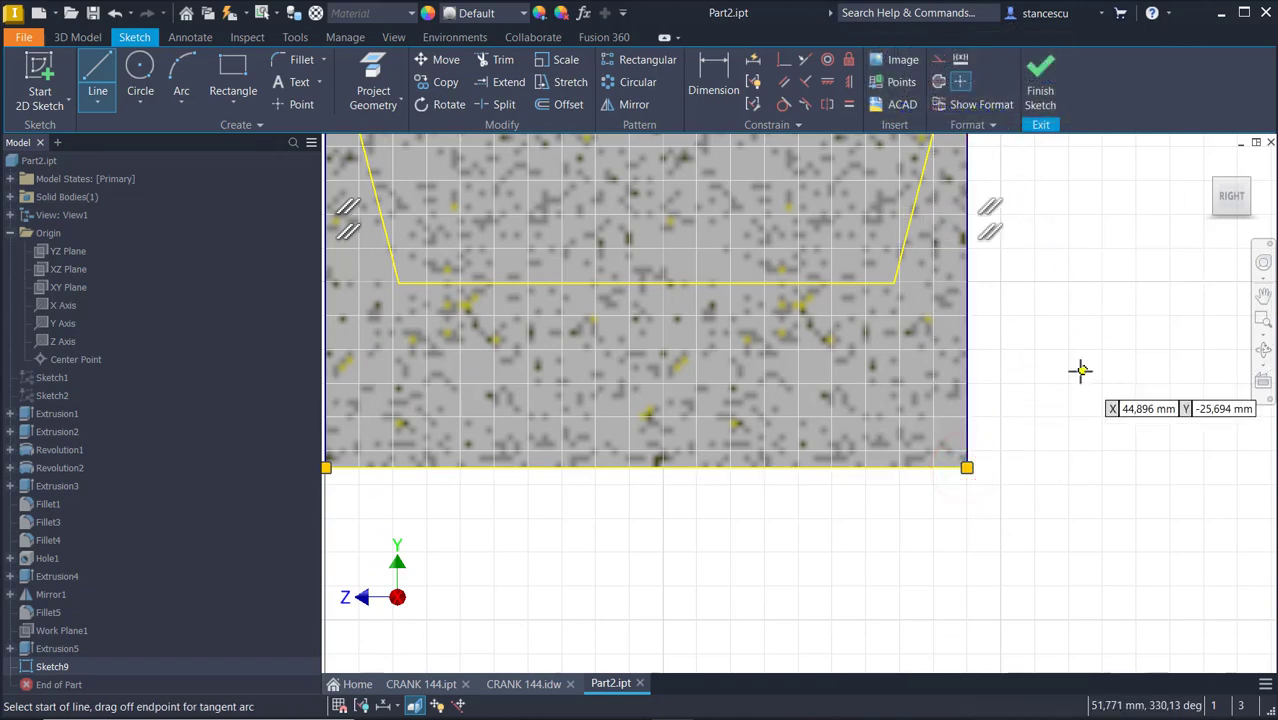
click(1050, 68)
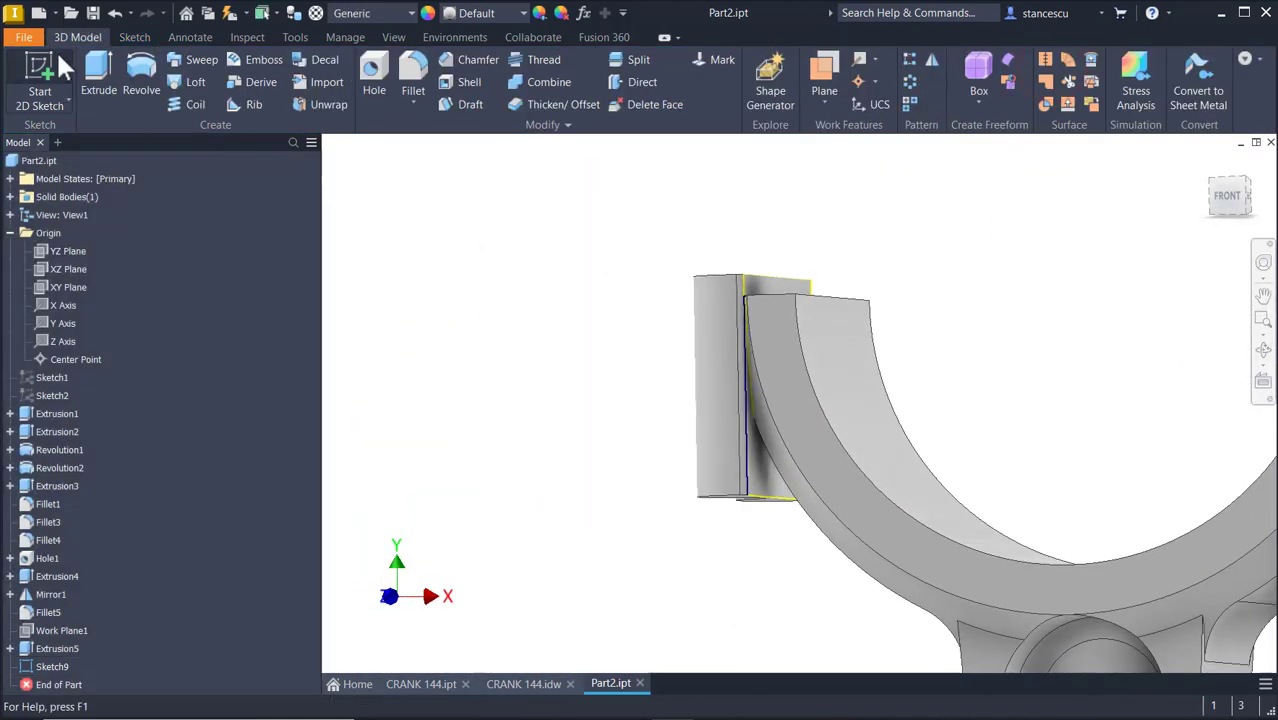
Extrude the profile from the lug face up to the half-ring's curved inner face, joined to the existing solid.
click(94, 84)
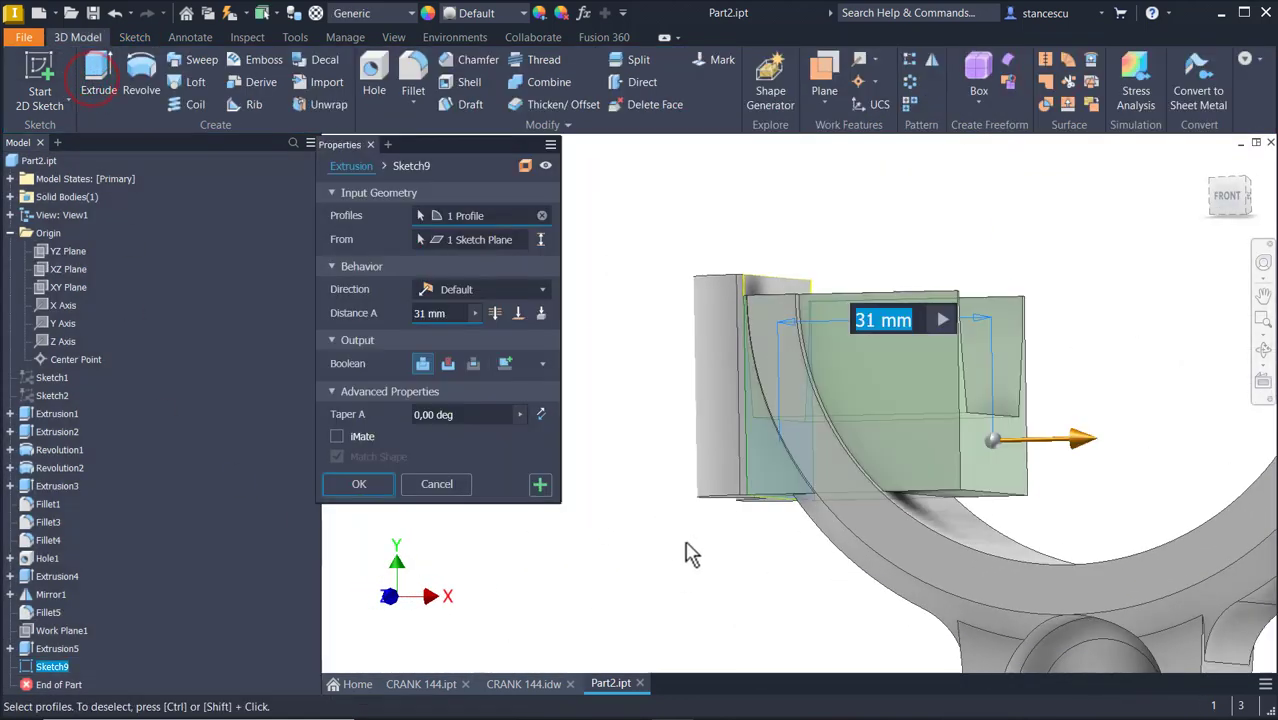
click(517, 313)
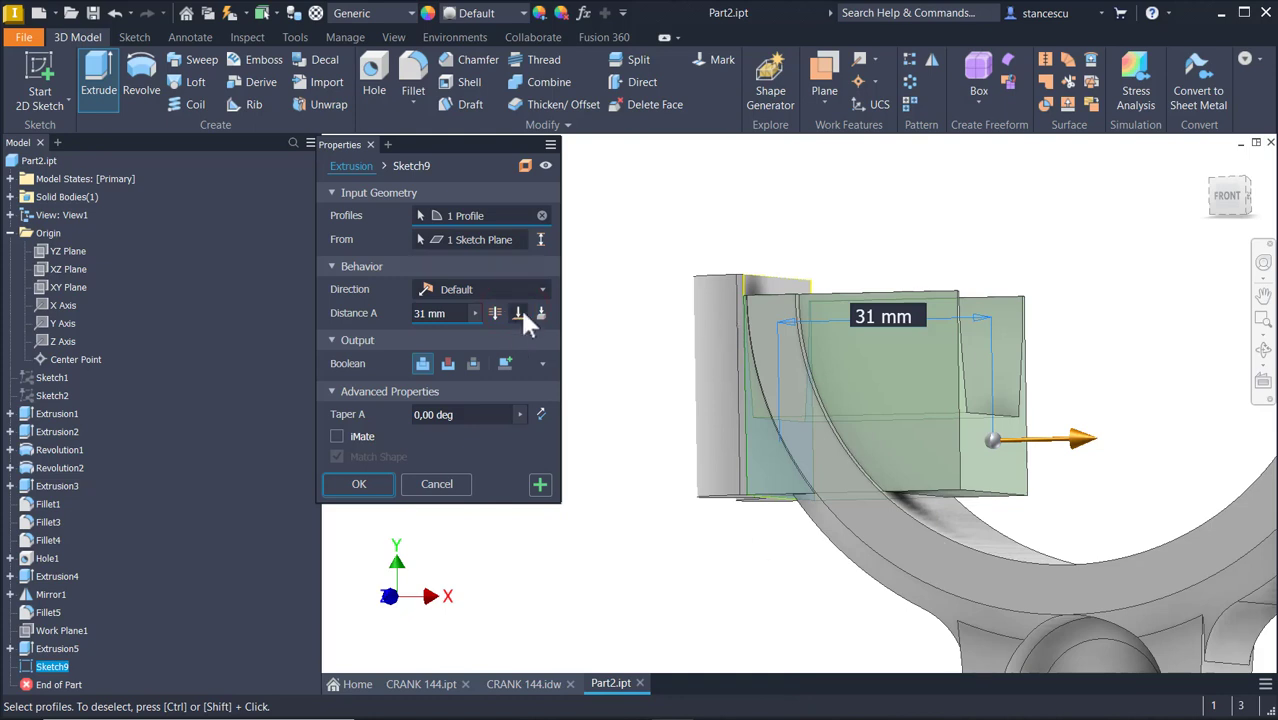
click(518, 313)
click(945, 515)
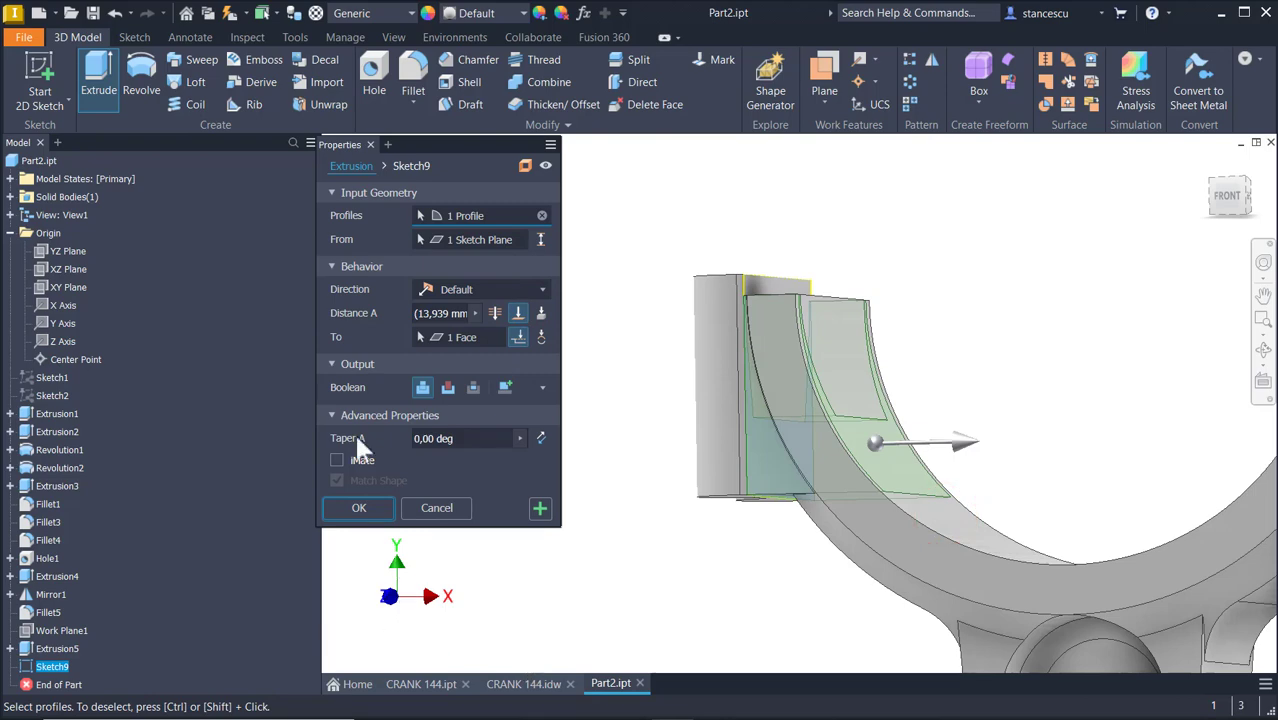
click(359, 508)
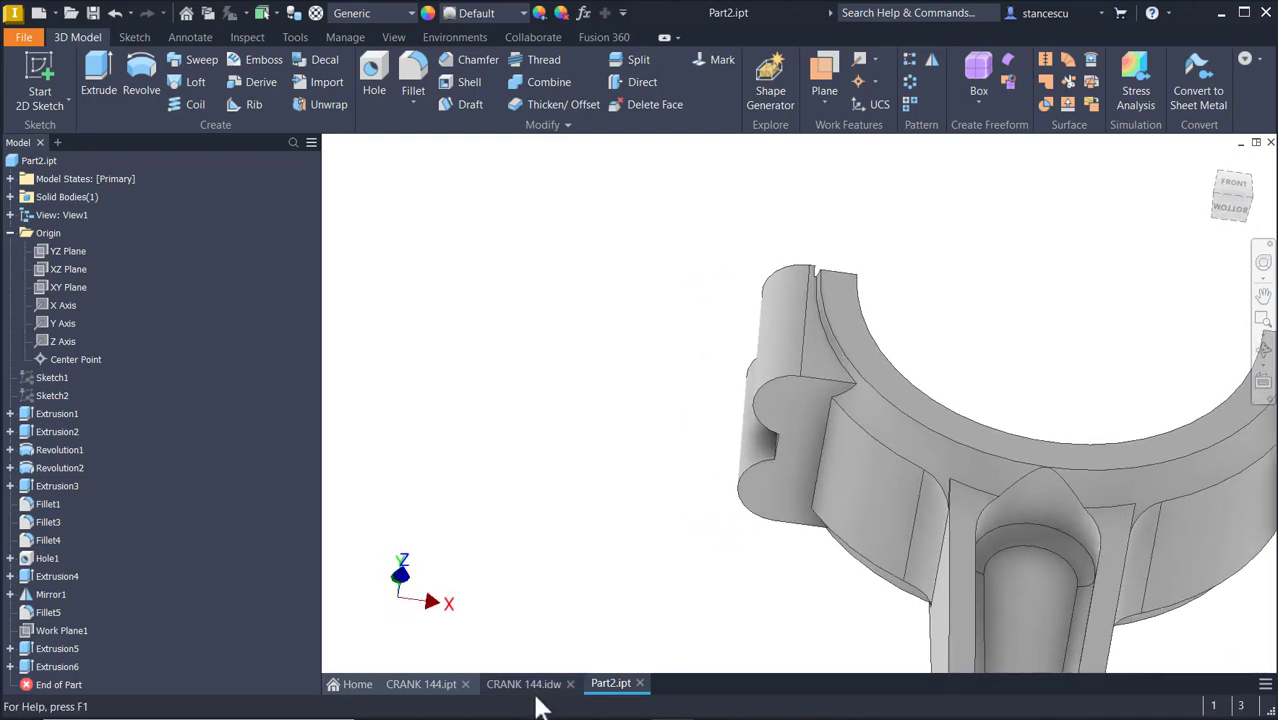
Check the reference model and the CRANK 144 drawing, and fillet the edge between the lug's underside and the ring with radius 5 mm.
click(418, 686)
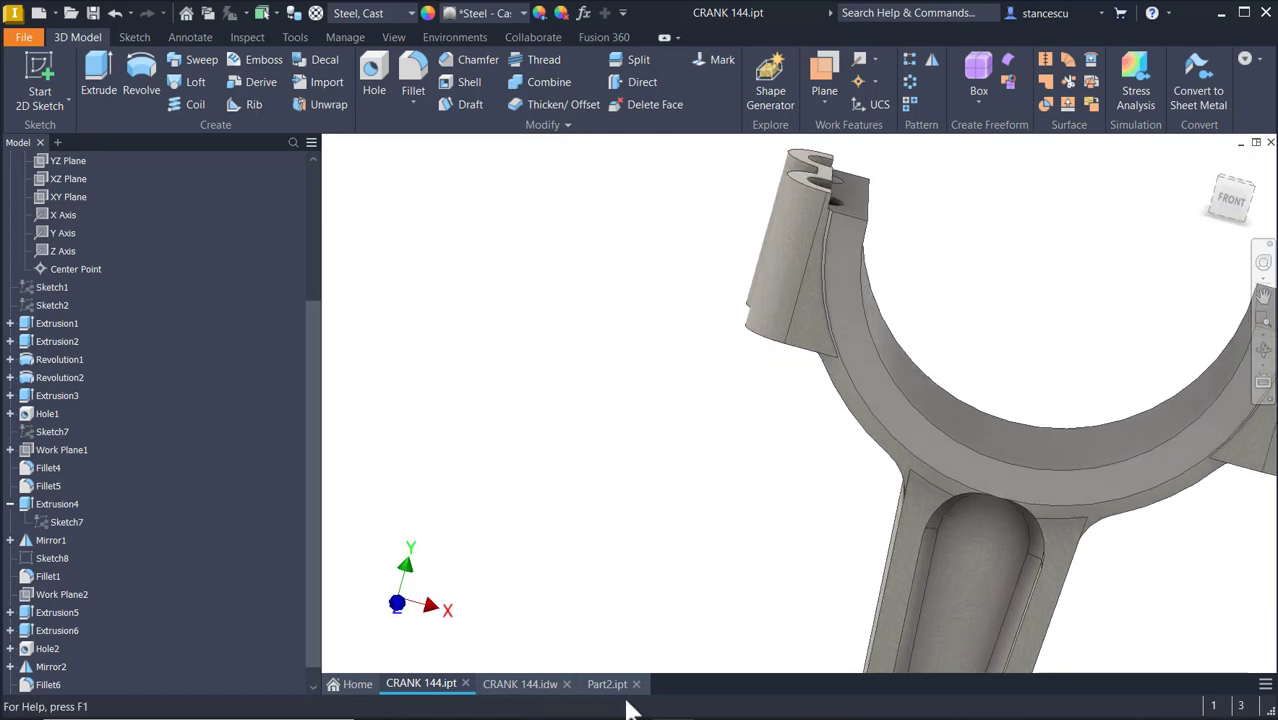
click(505, 686)
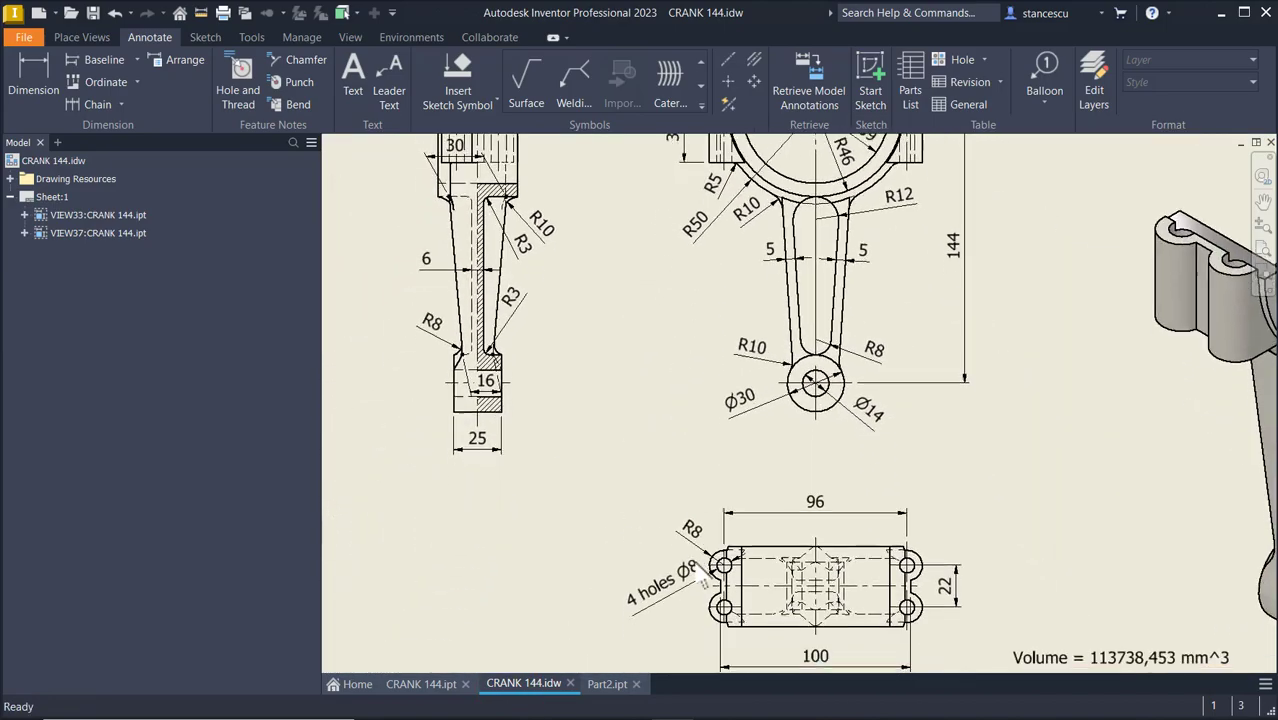
click(620, 686)
click(825, 457)
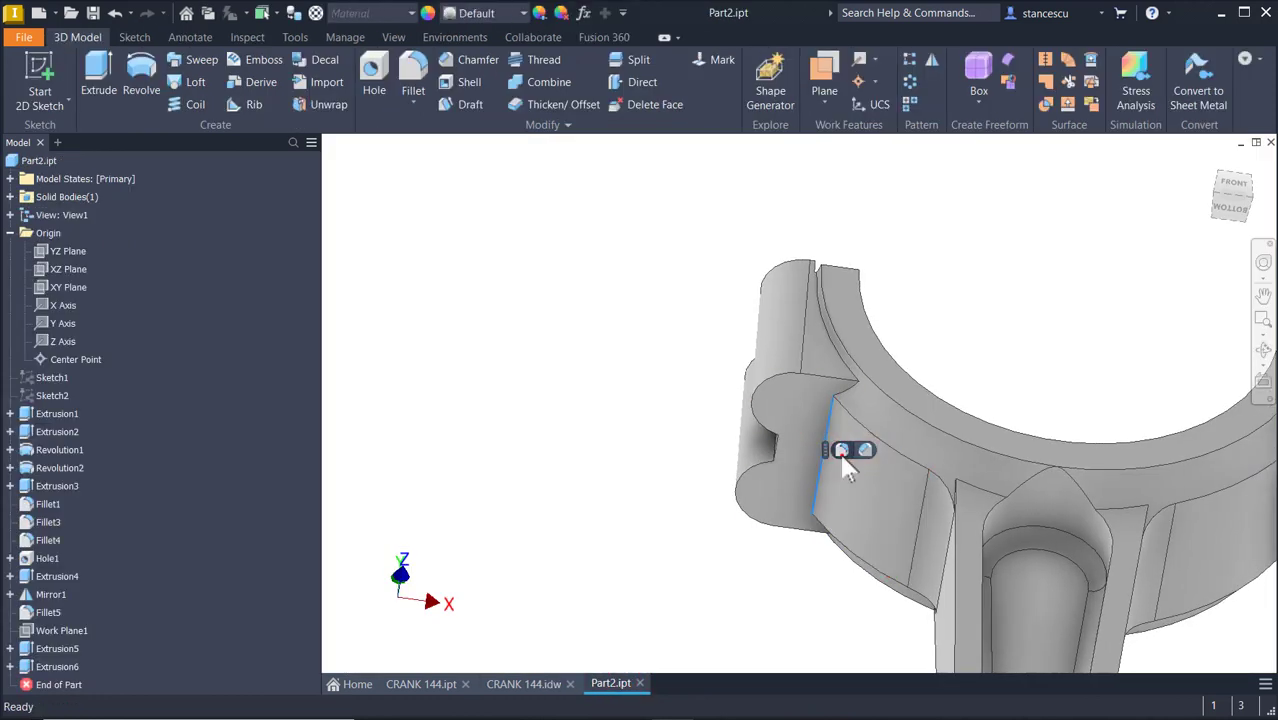
click(841, 451)
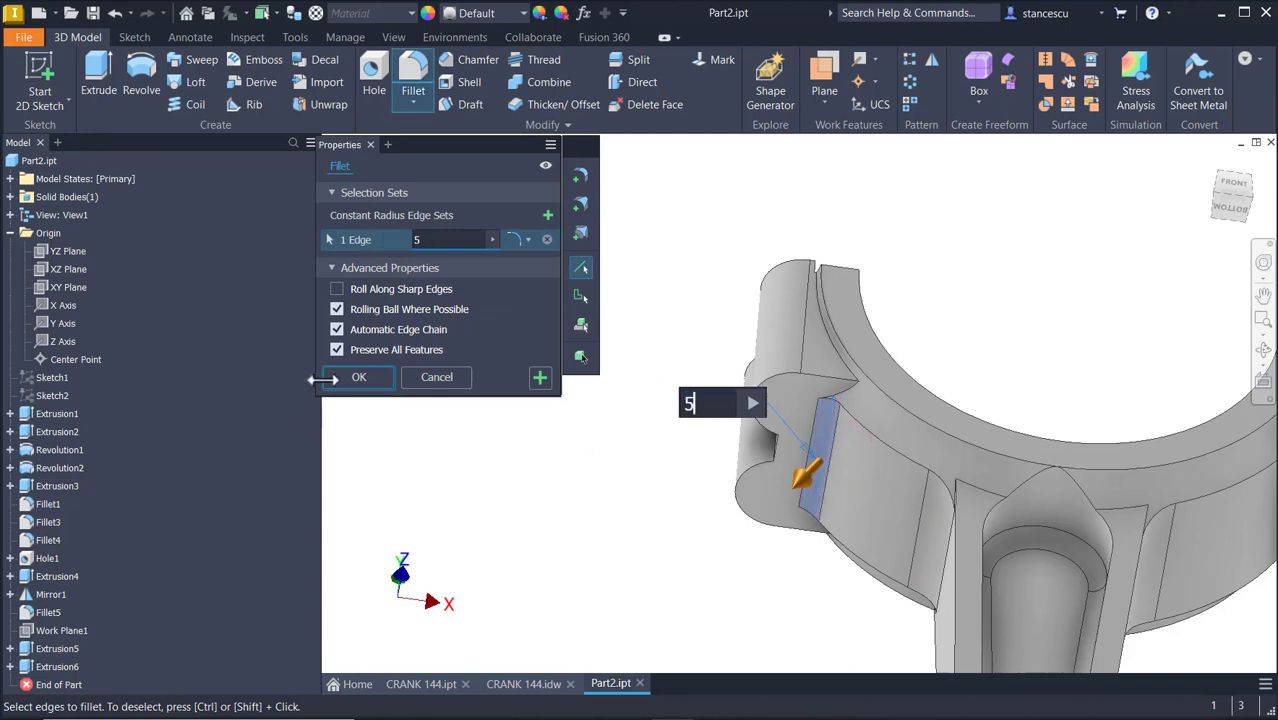
click(385, 382)
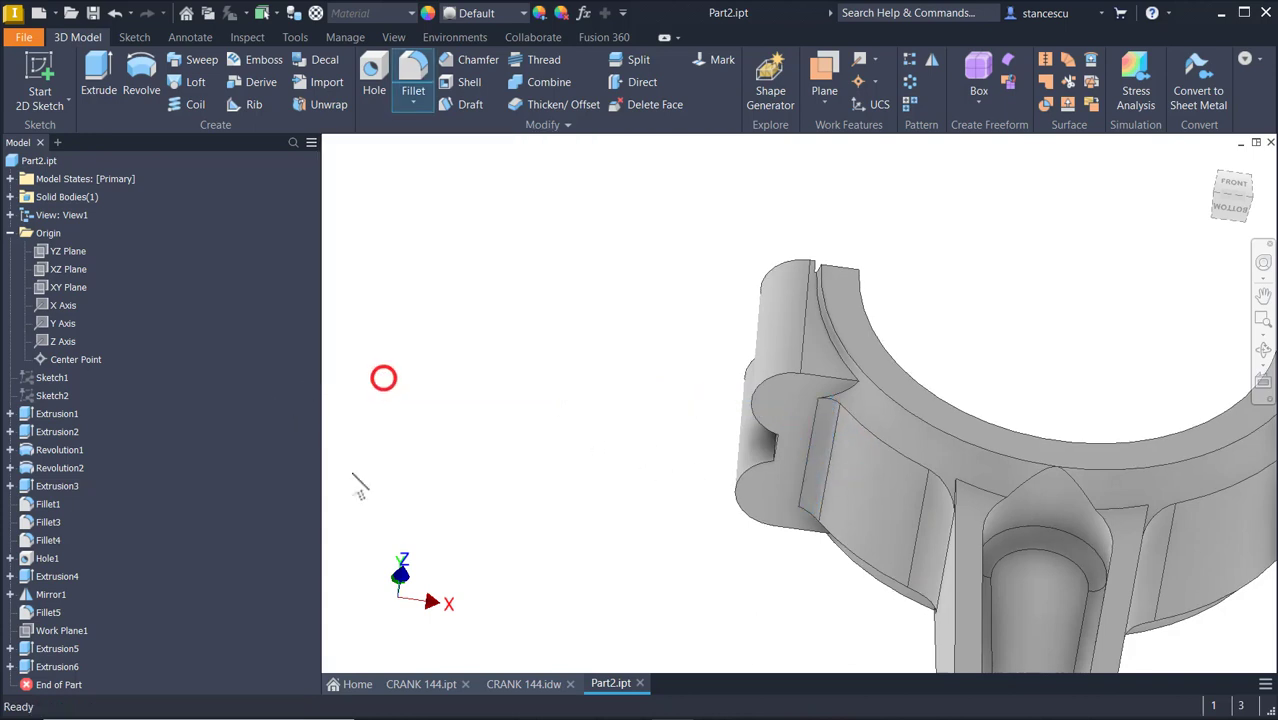
key(F5)
key(F5)
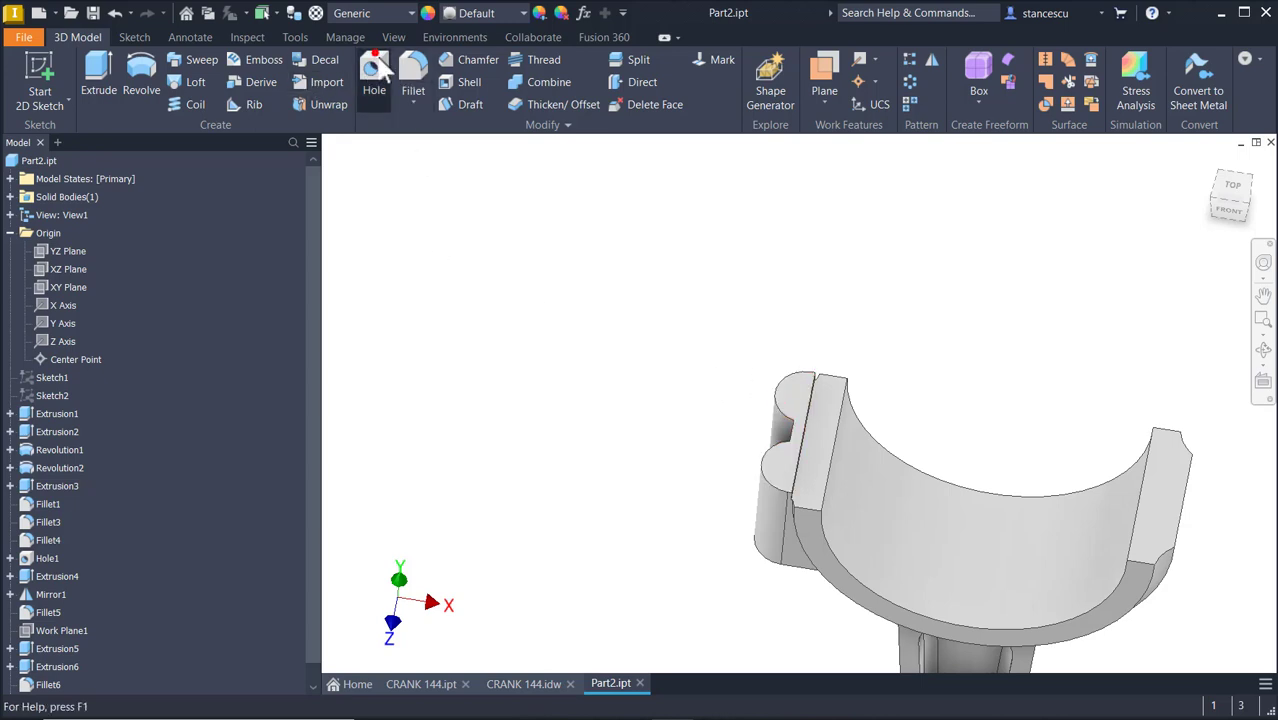
click(797, 393)
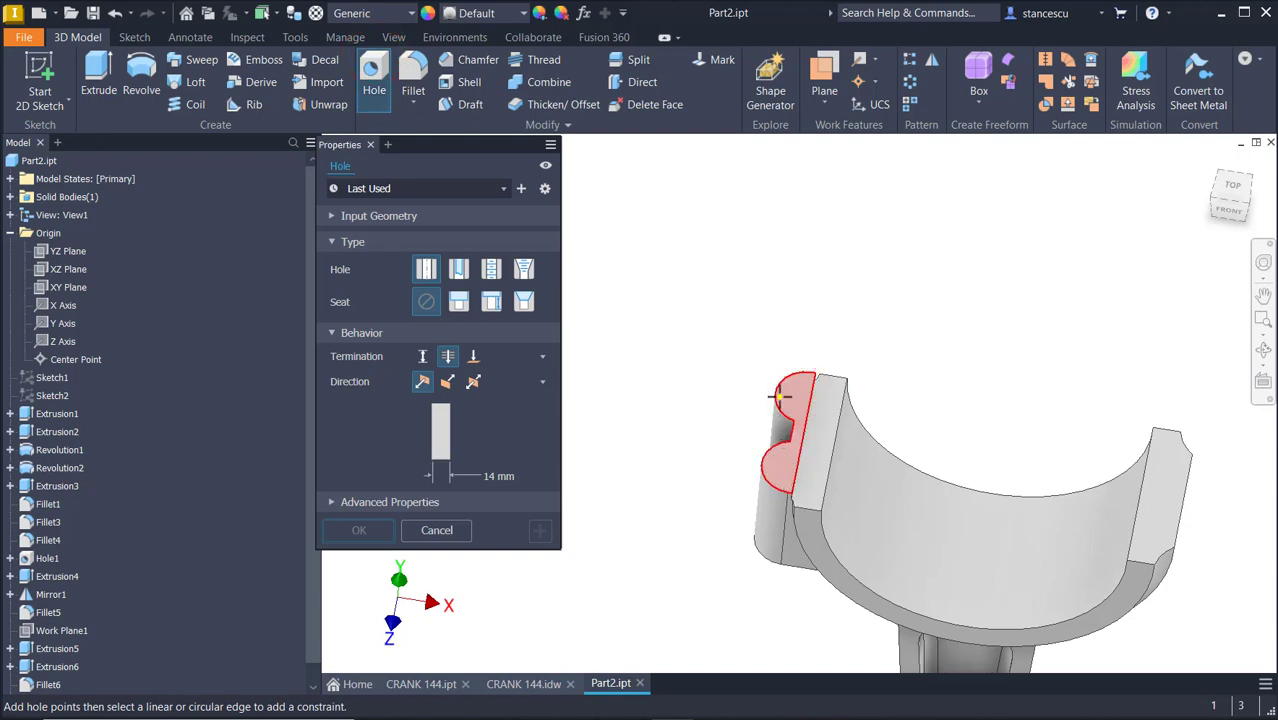
click(790, 376)
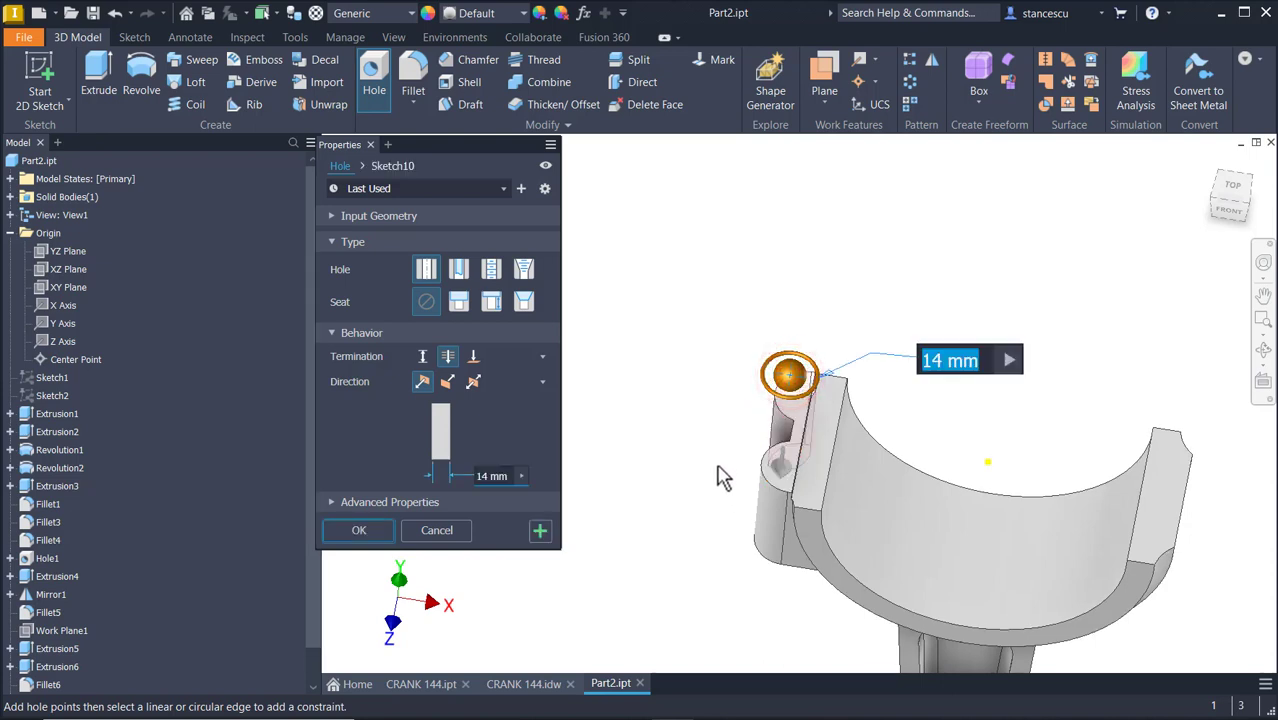
text(8)
key(Return)
shift+middle_drag(779, 551, 530, 520)
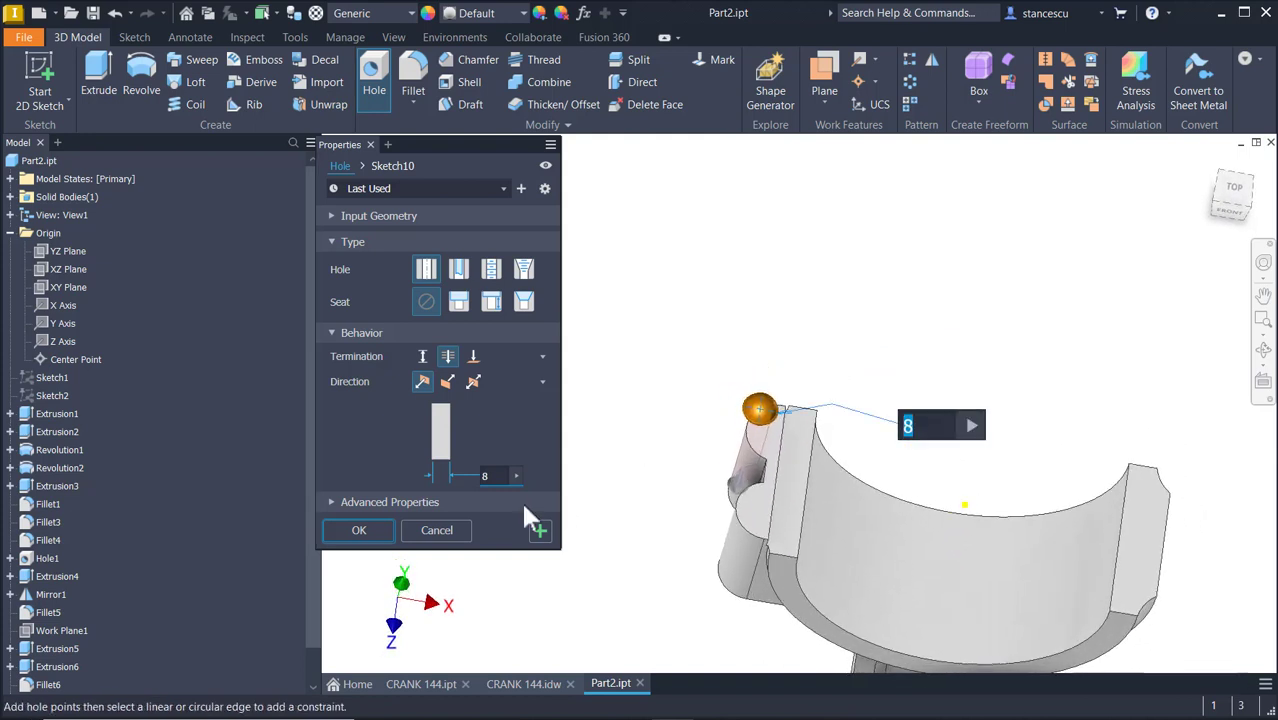
click(436, 531)
shift+middle_drag(748, 440, 786, 390)
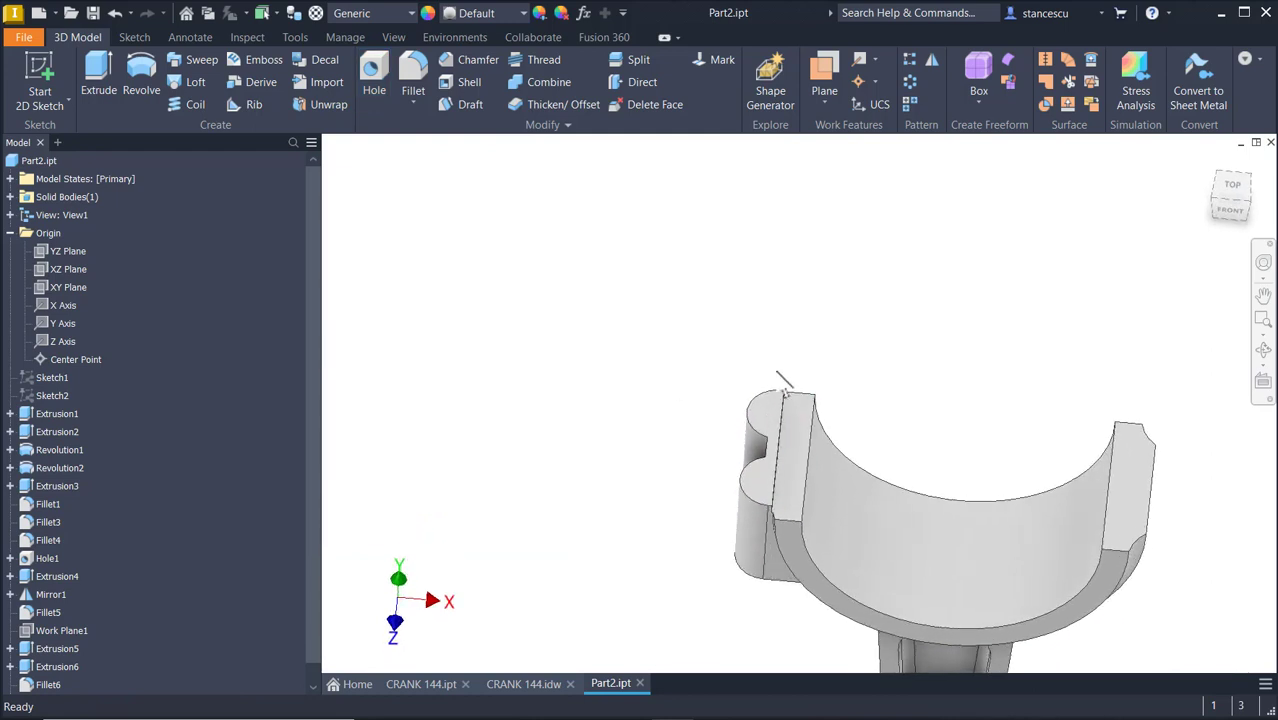
Create a sketch on the bolt lug's upper face with its projected outline and arc centre points, and finish it.
click(790, 405)
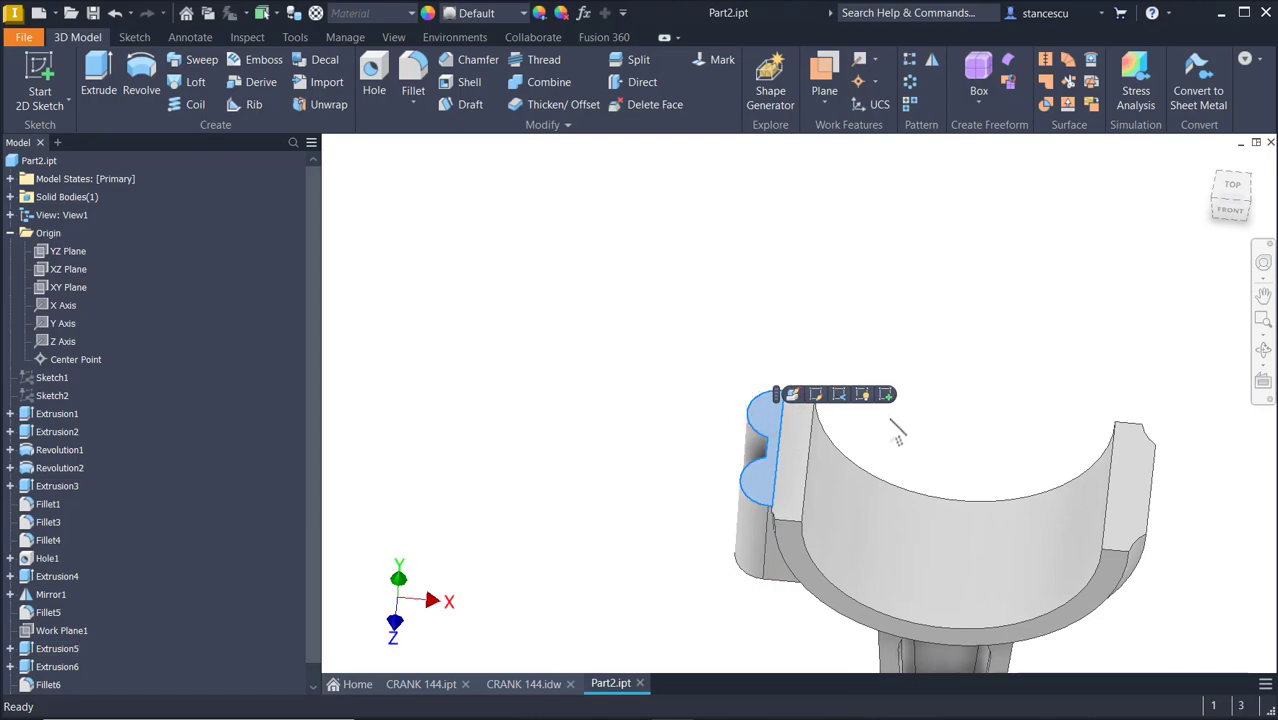
click(887, 395)
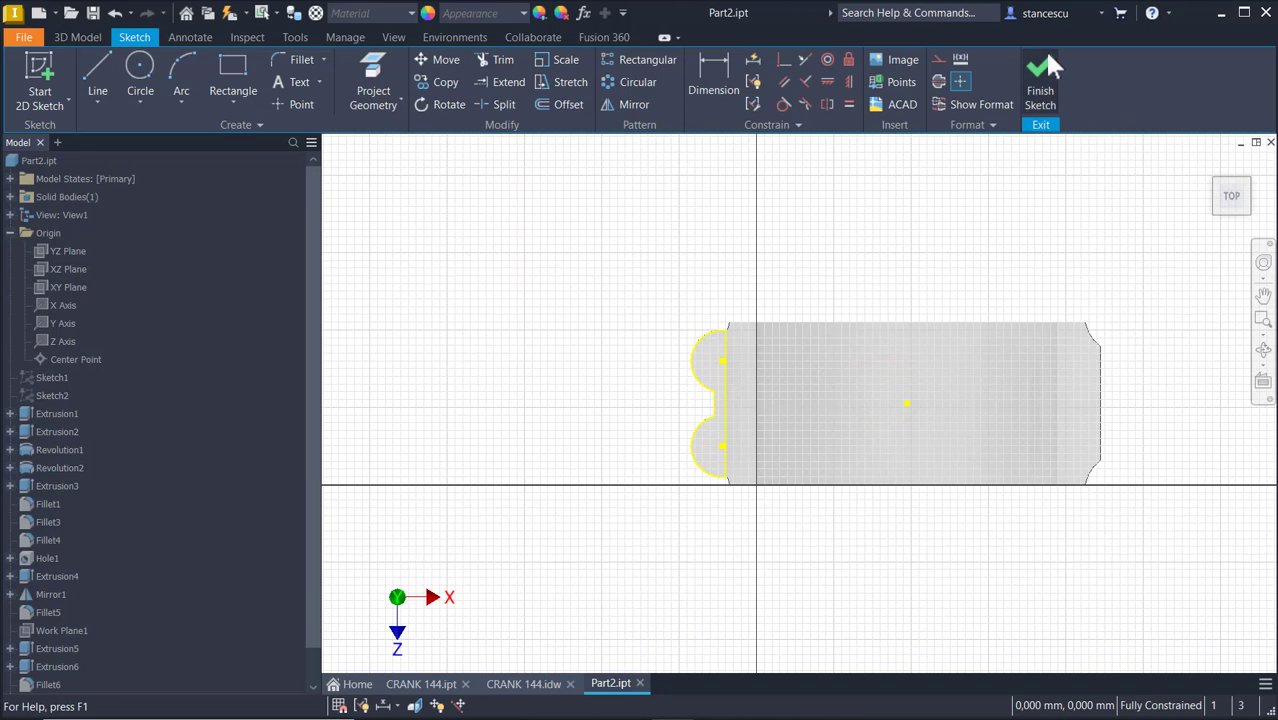
click(1048, 66)
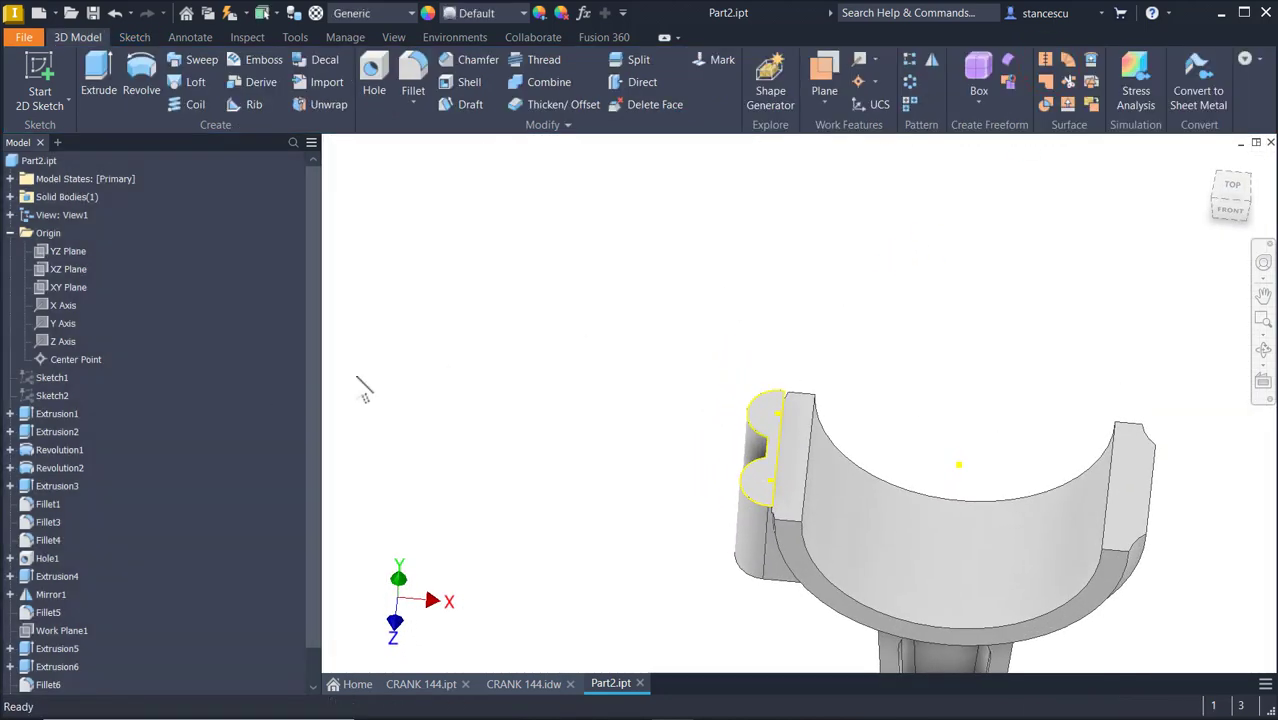
Add simple 8 mm holes through all at the centre points of the lug's two rounded ends.
click(377, 75)
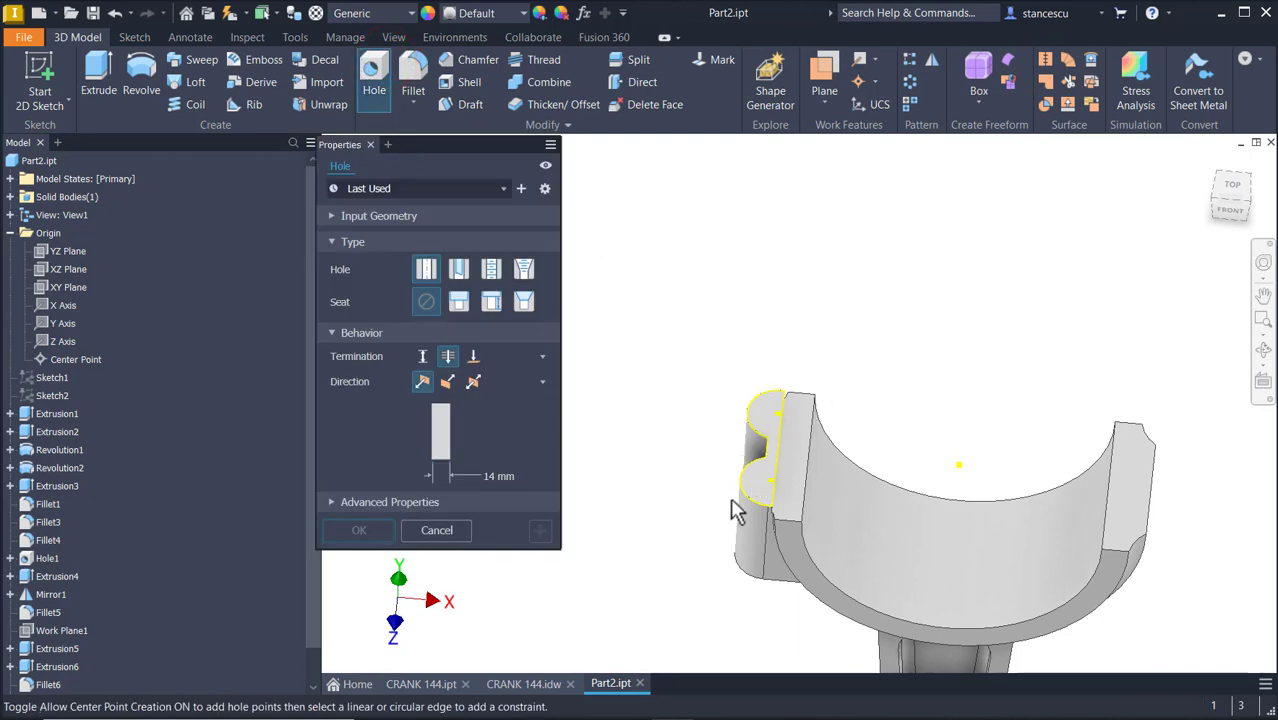
click(779, 417)
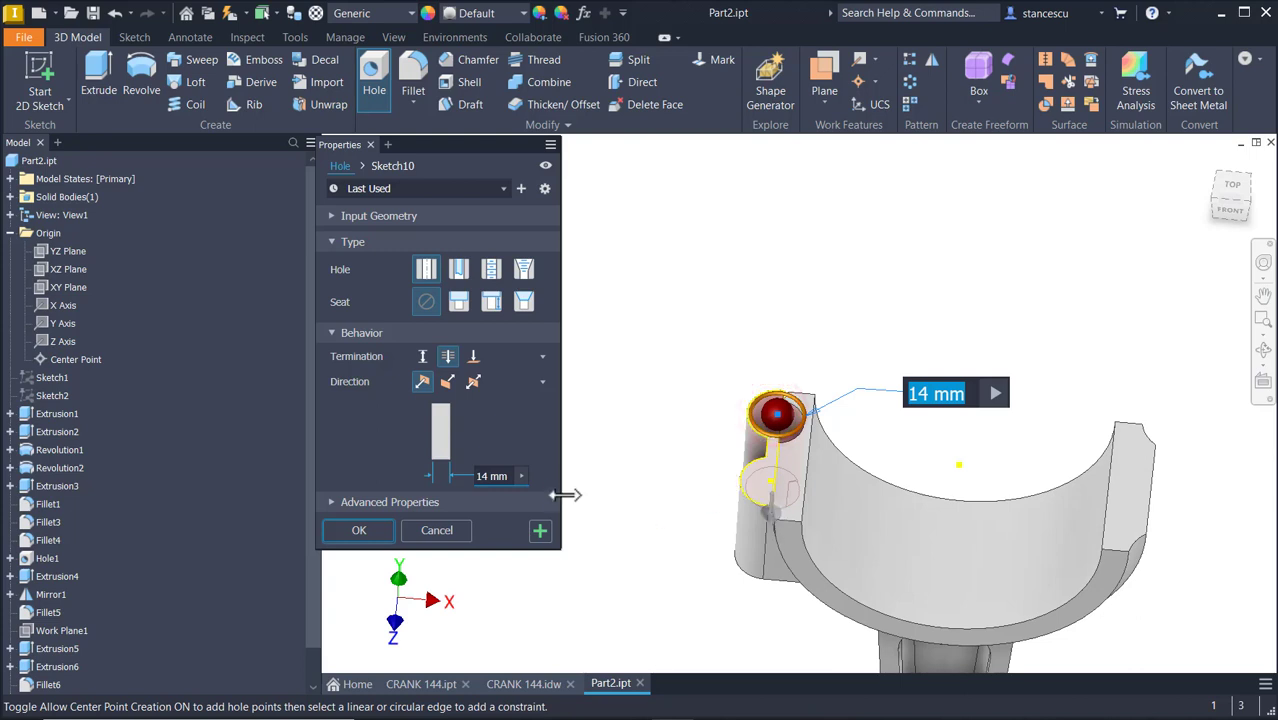
text(8)
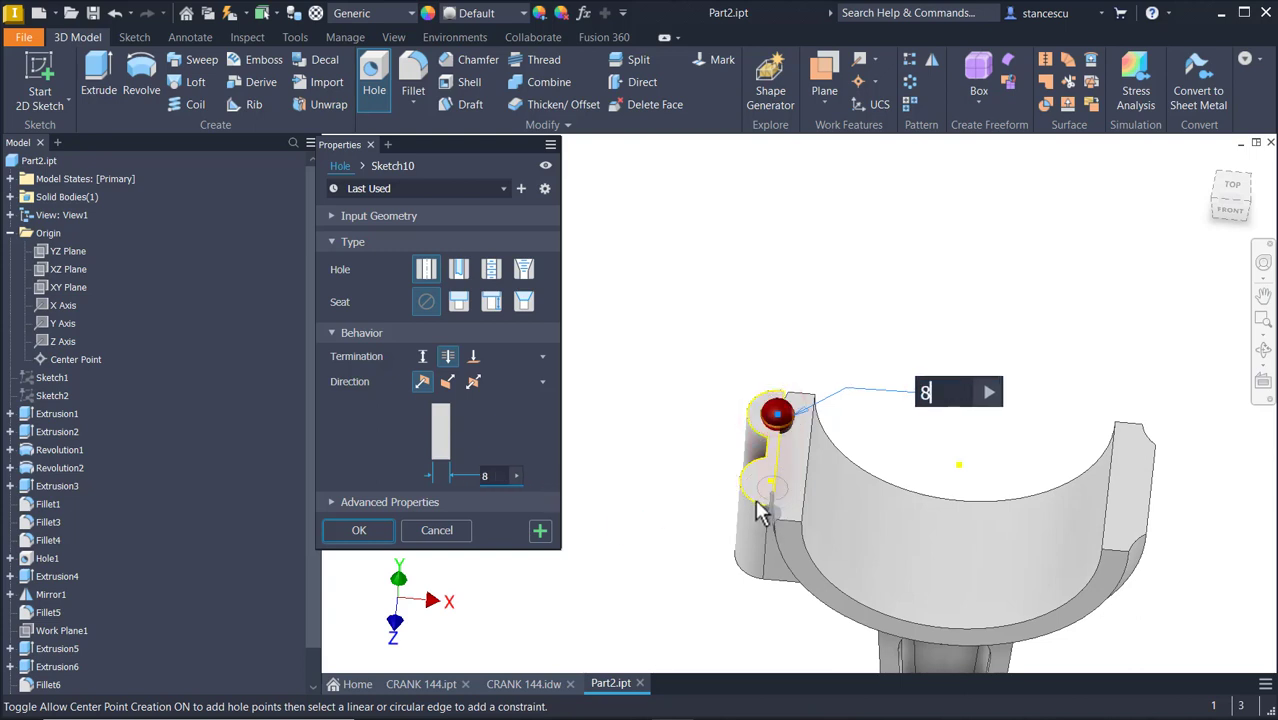
shift+middle_drag(812, 527, 700, 625)
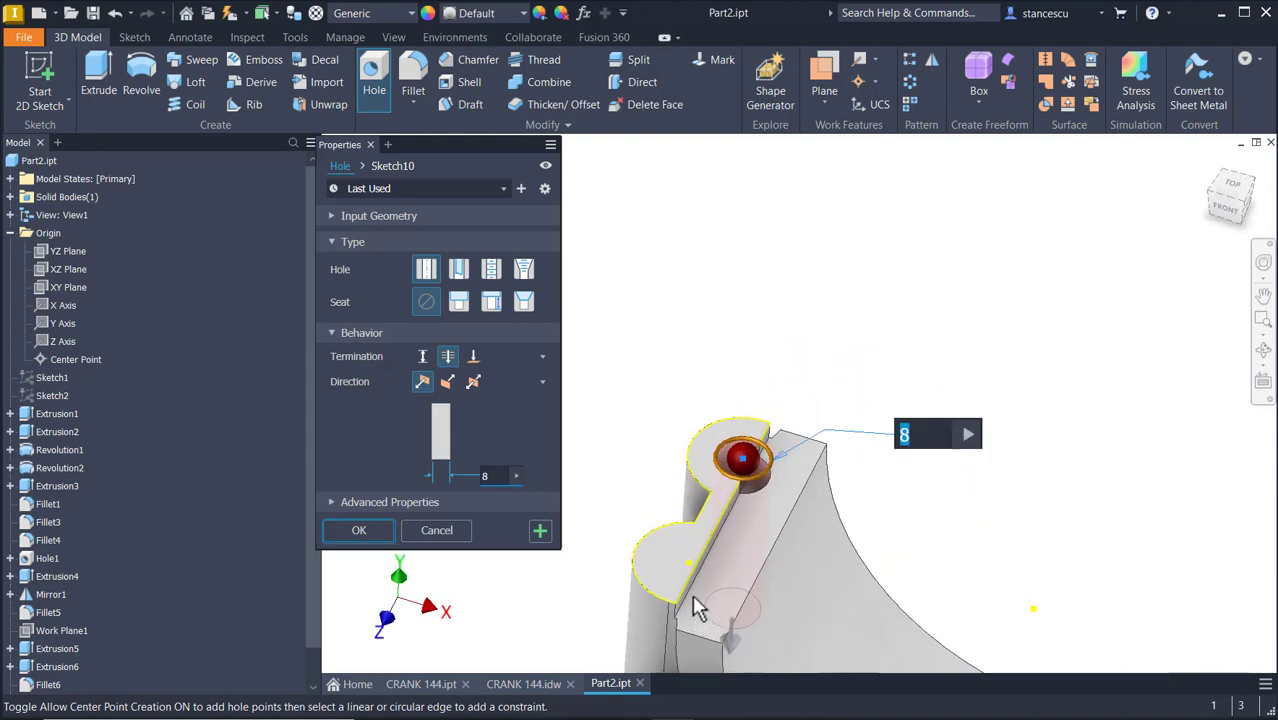
shift+middle_drag(697, 577, 727, 309)
key(F5)
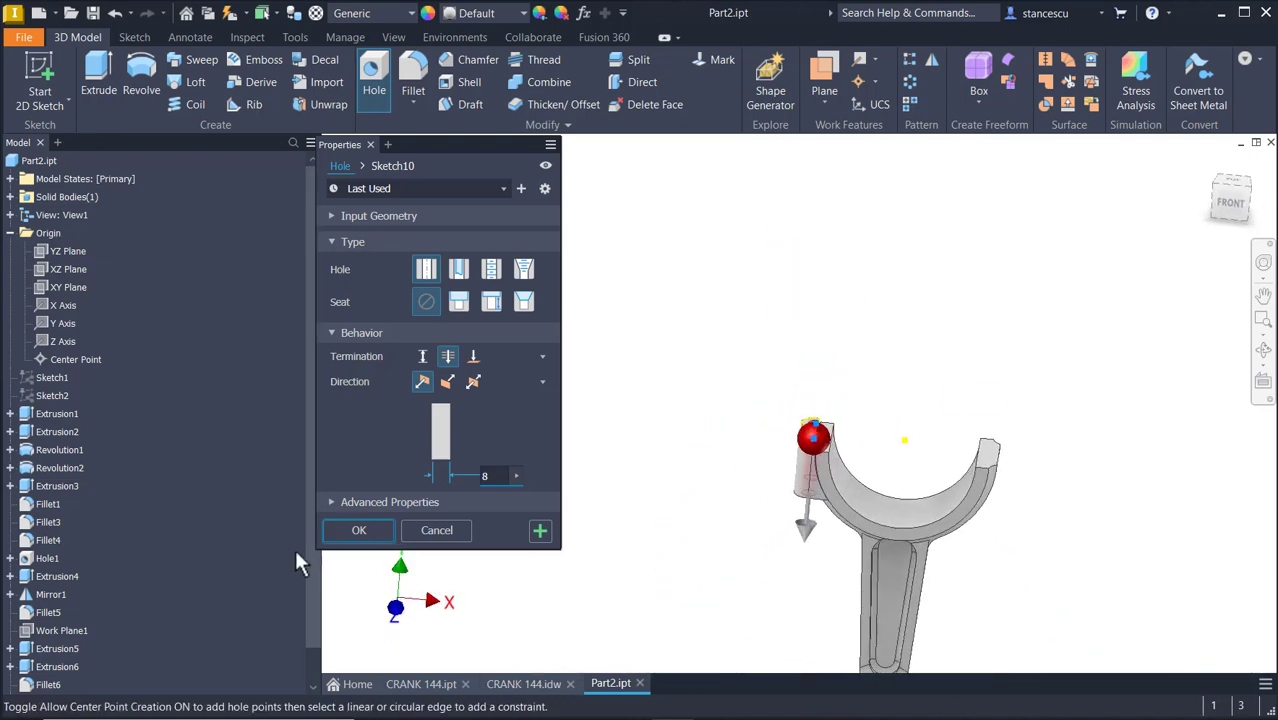
click(376, 527)
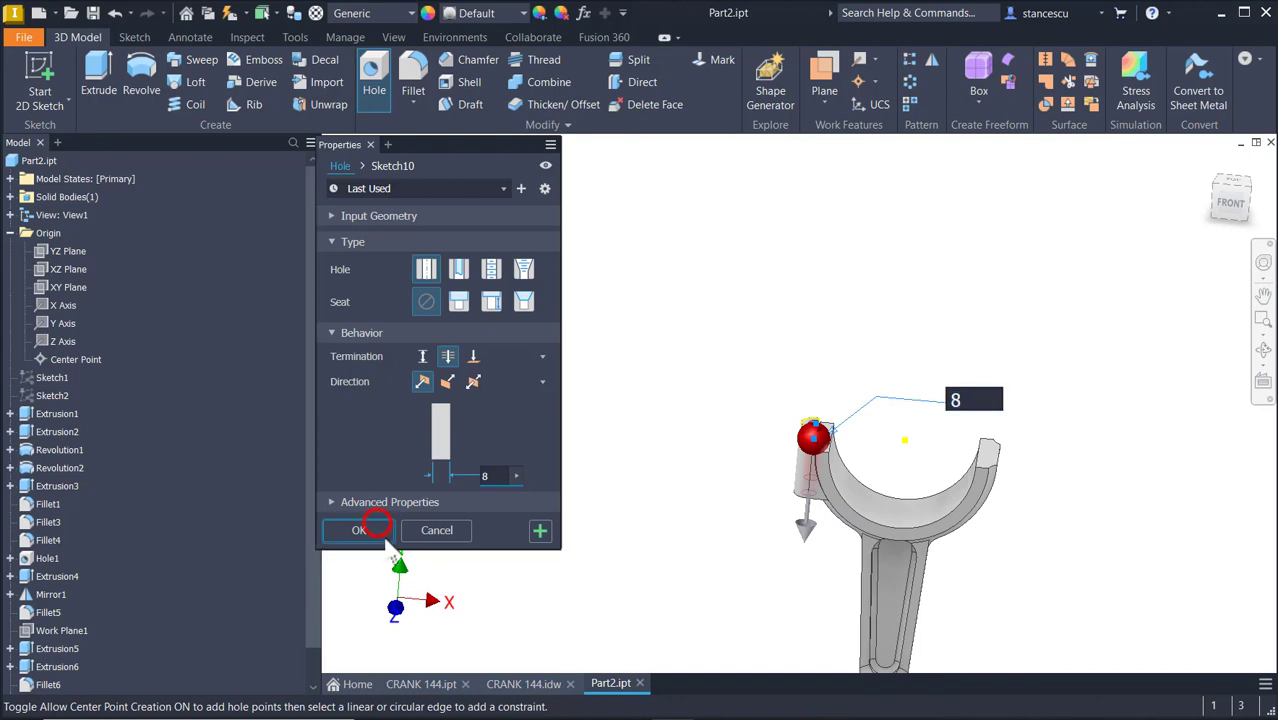
click(380, 532)
Mirror the lug's two extrusions, its fillet and its bolt holes about the YZ plane onto the half-ring's other end.
key(F5)
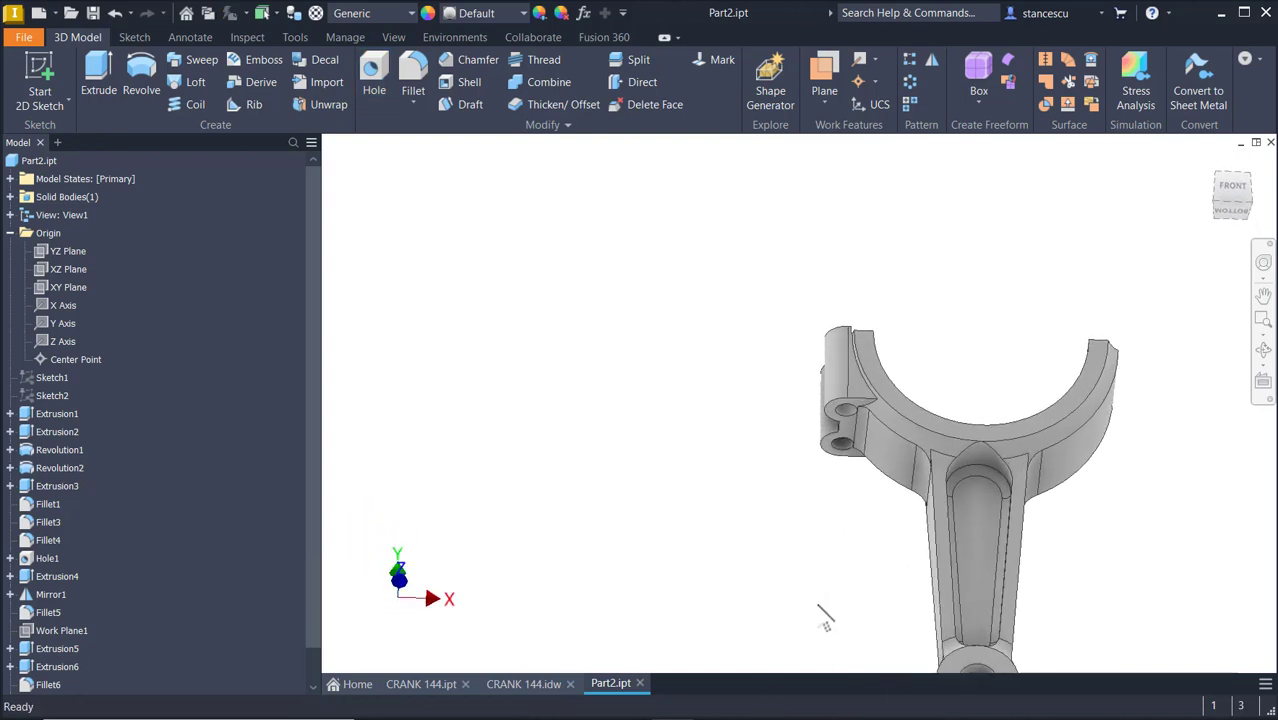
click(832, 415)
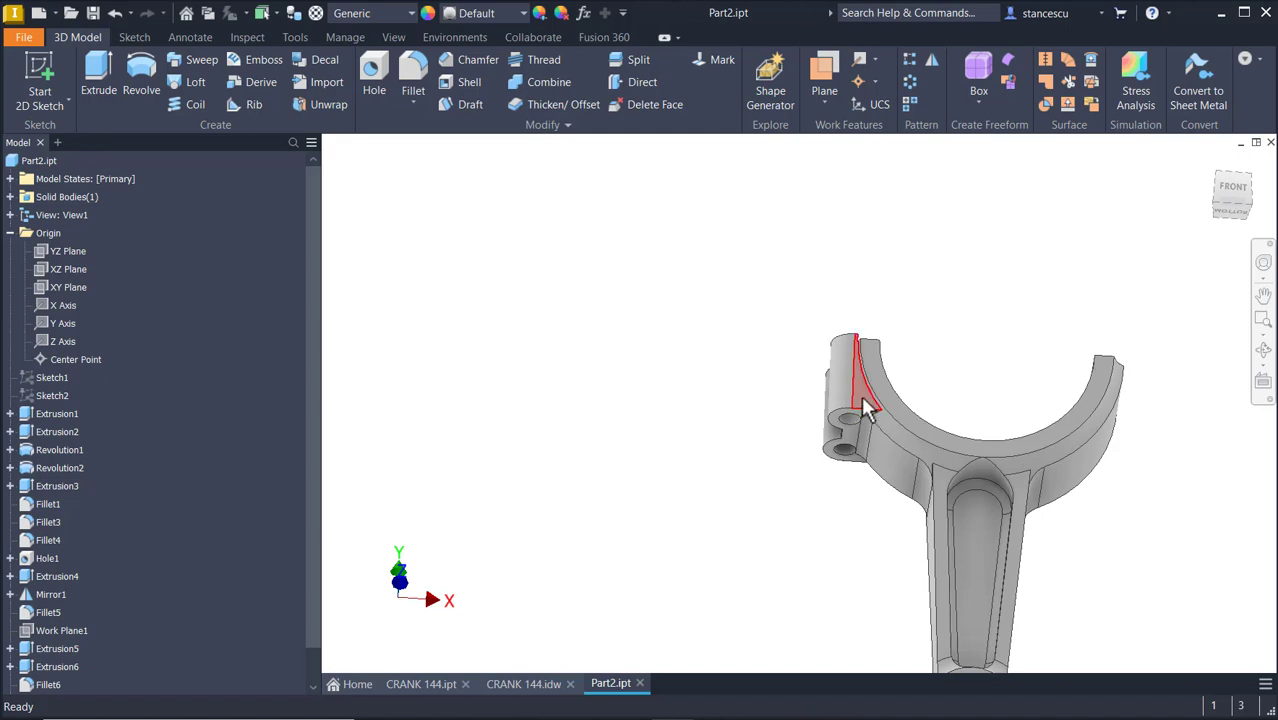
scroll(866, 428, up, 3)
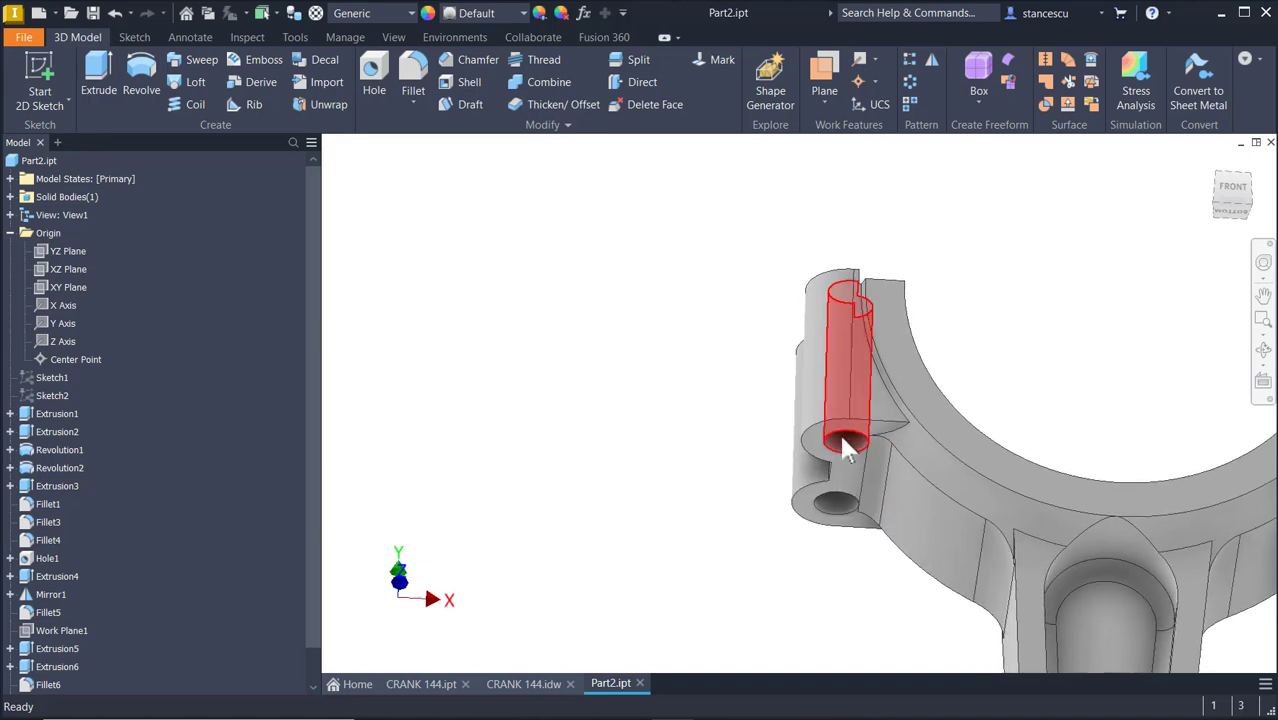
shift+middle_drag(839, 432, 685, 585)
scroll(678, 571, up, 2)
shift+middle_drag(1252, 448, 919, 427)
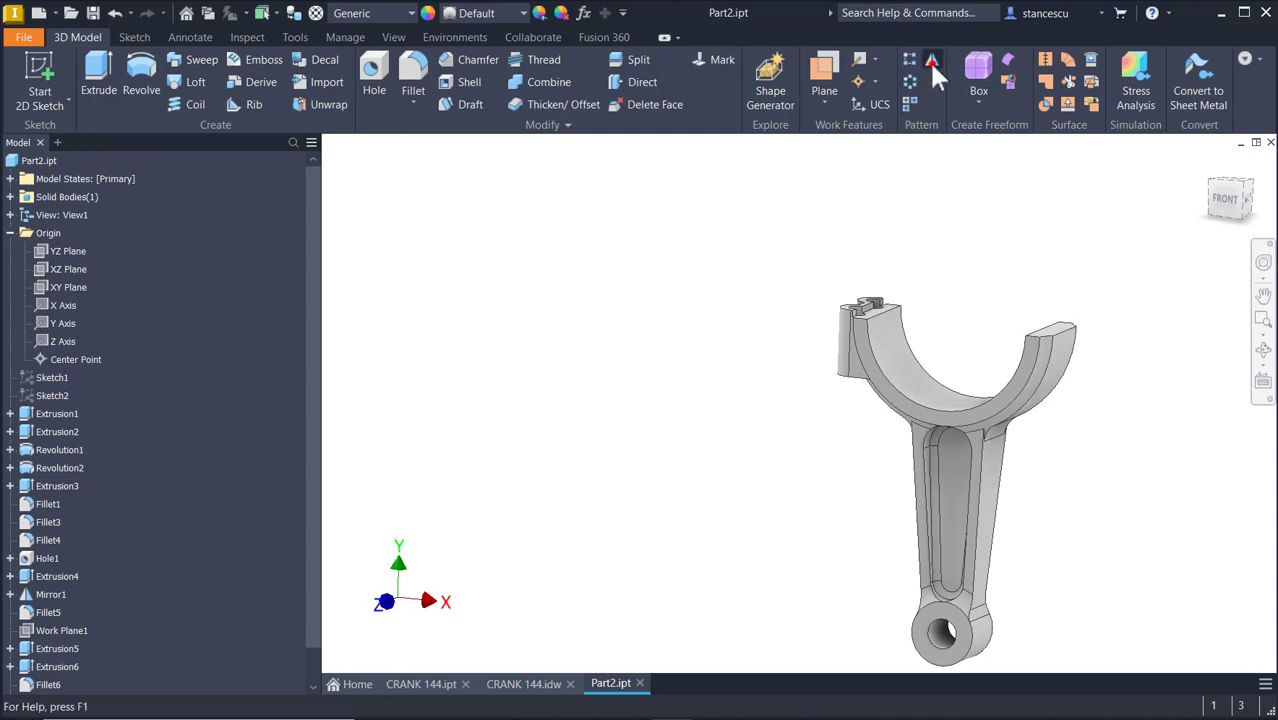
click(931, 62)
scroll(78, 619, down, 1)
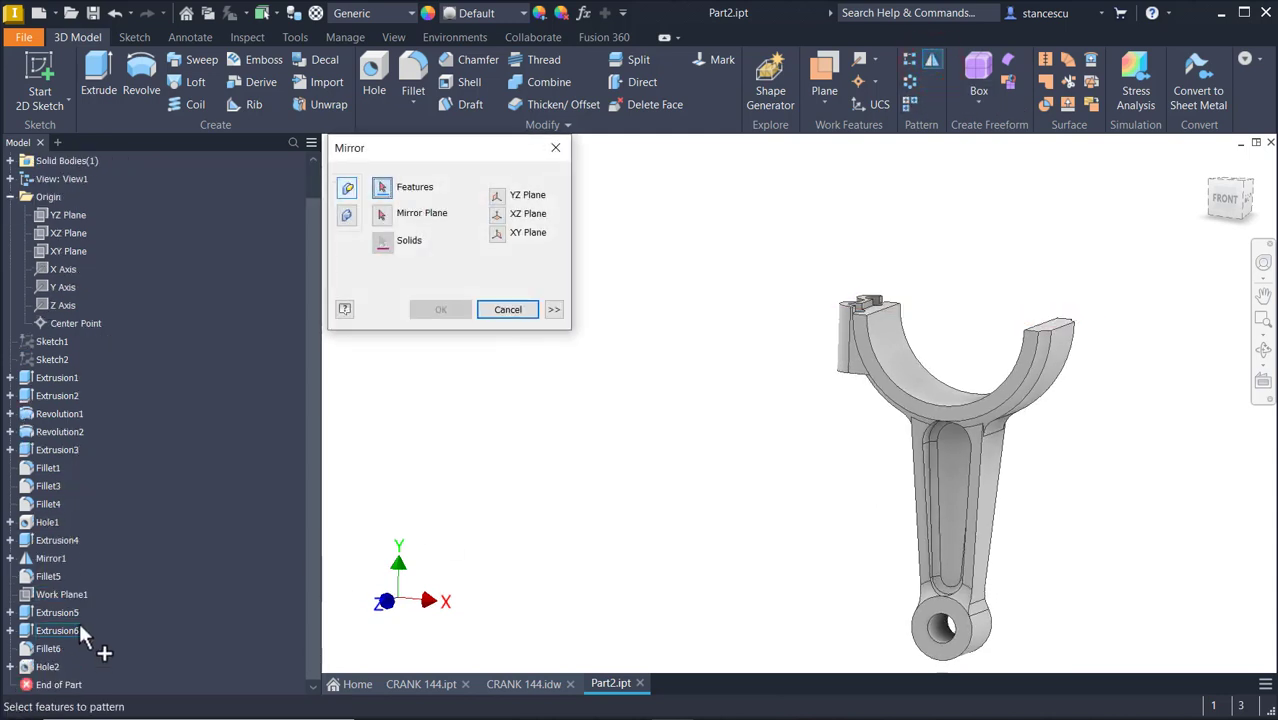
click(45, 666)
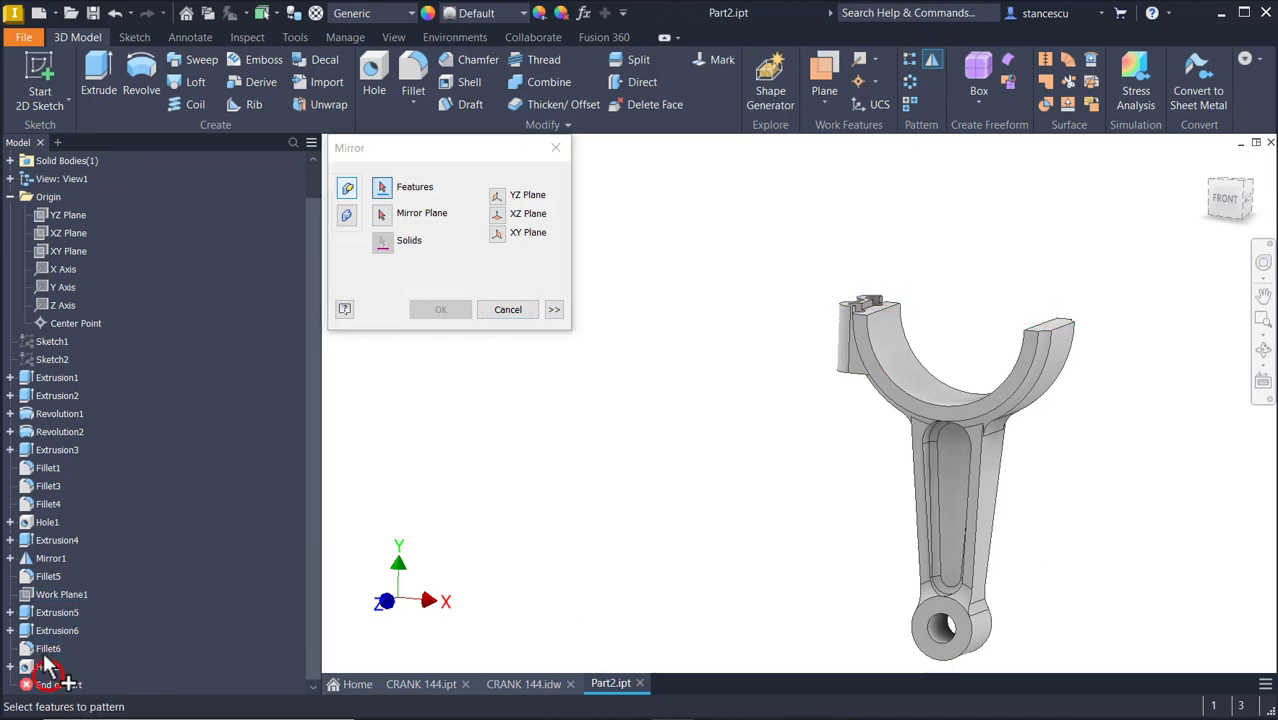
click(44, 666)
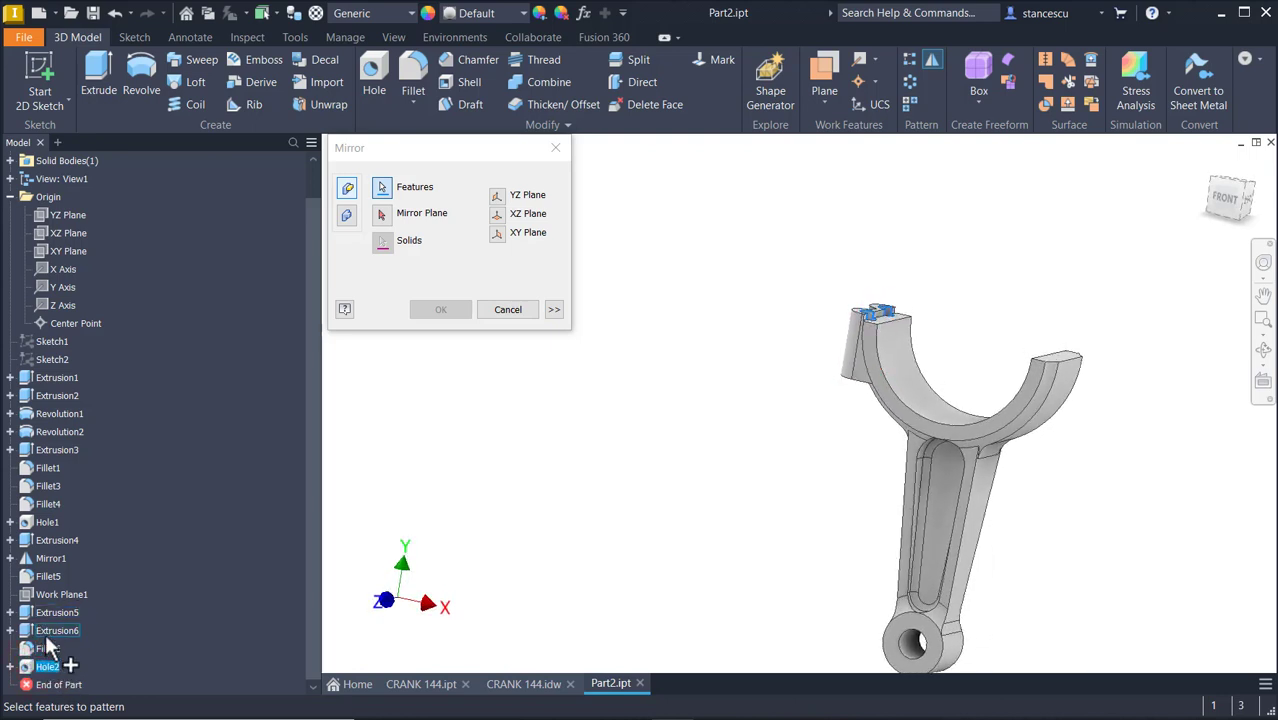
ctrl+click(50, 648)
ctrl+click(55, 630)
ctrl+click(60, 614)
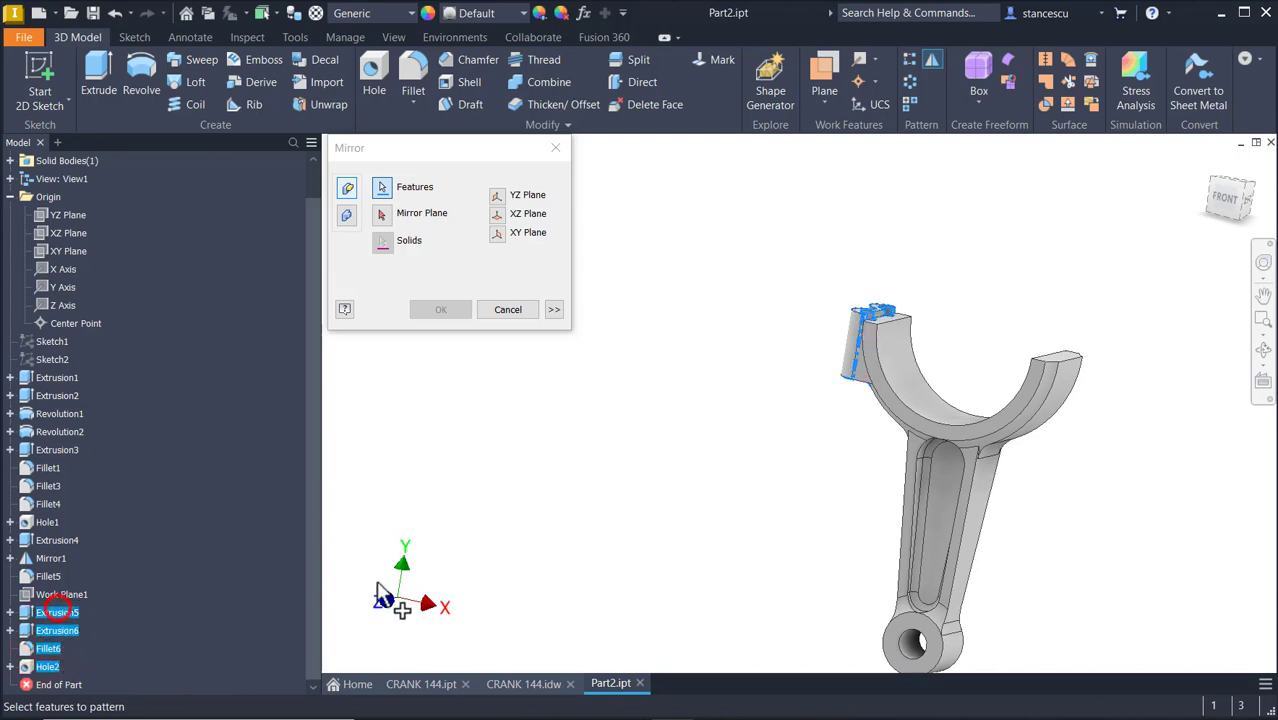
click(382, 215)
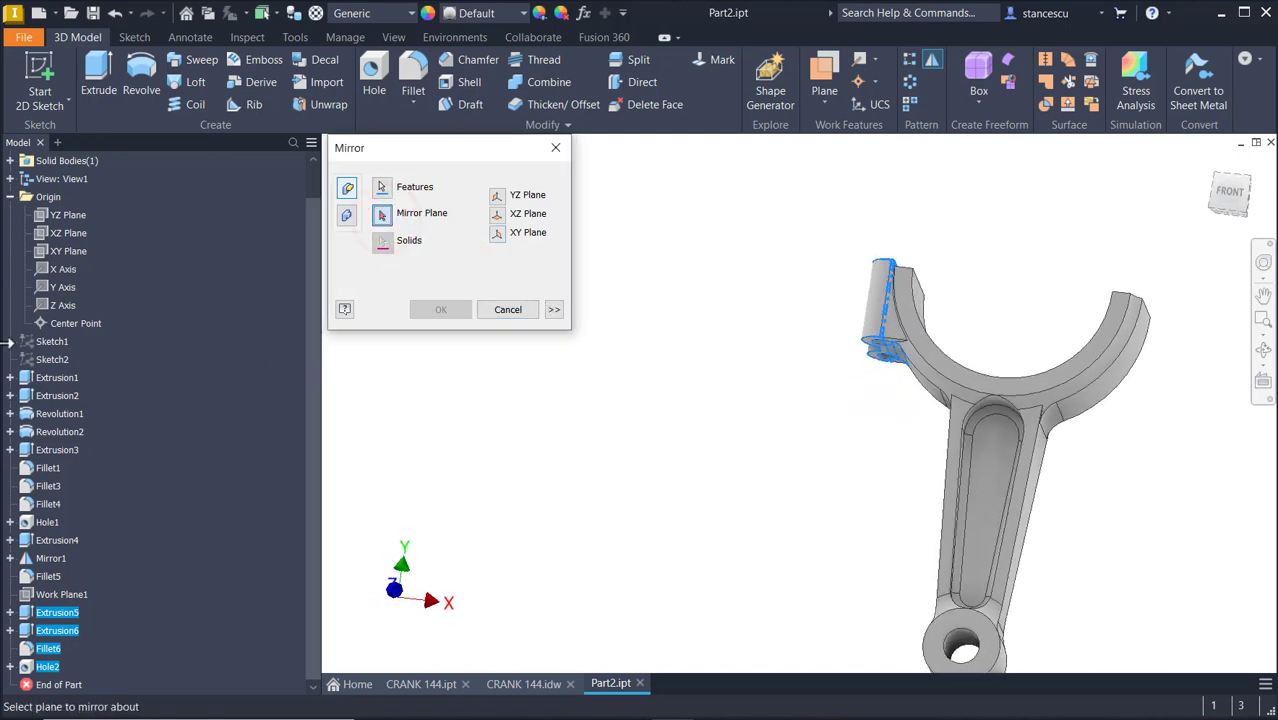
click(66, 214)
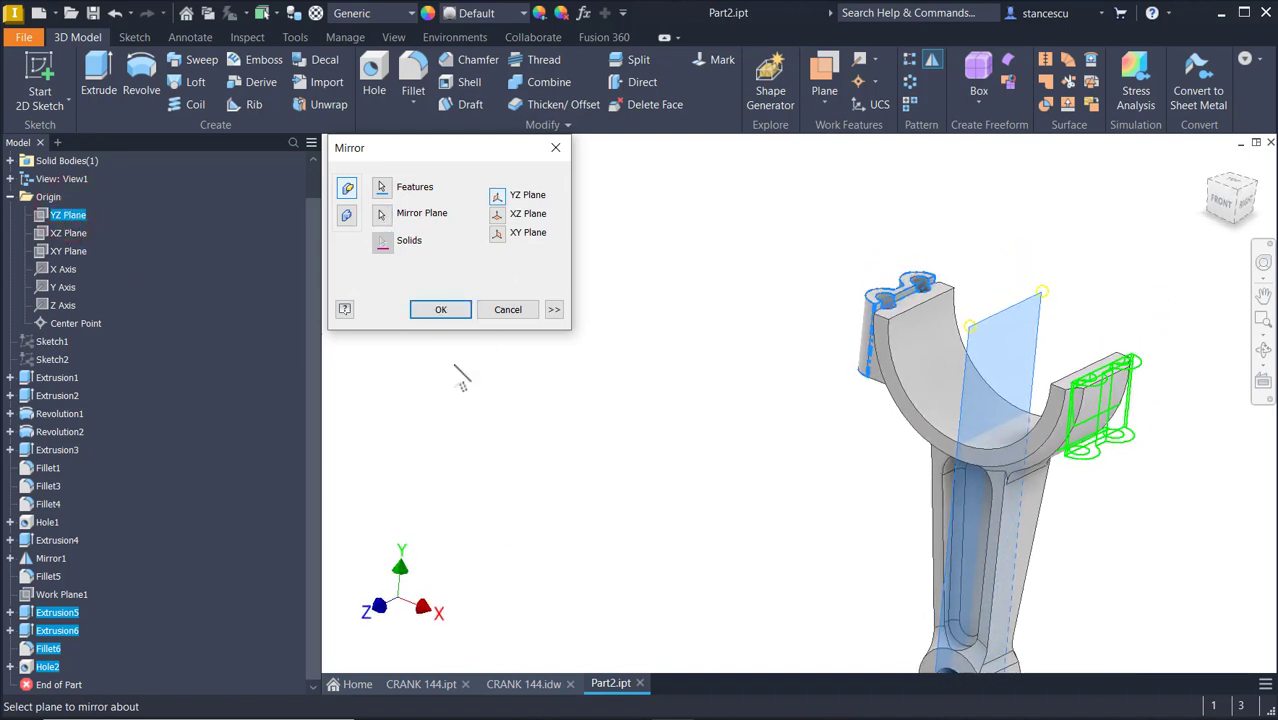
click(442, 310)
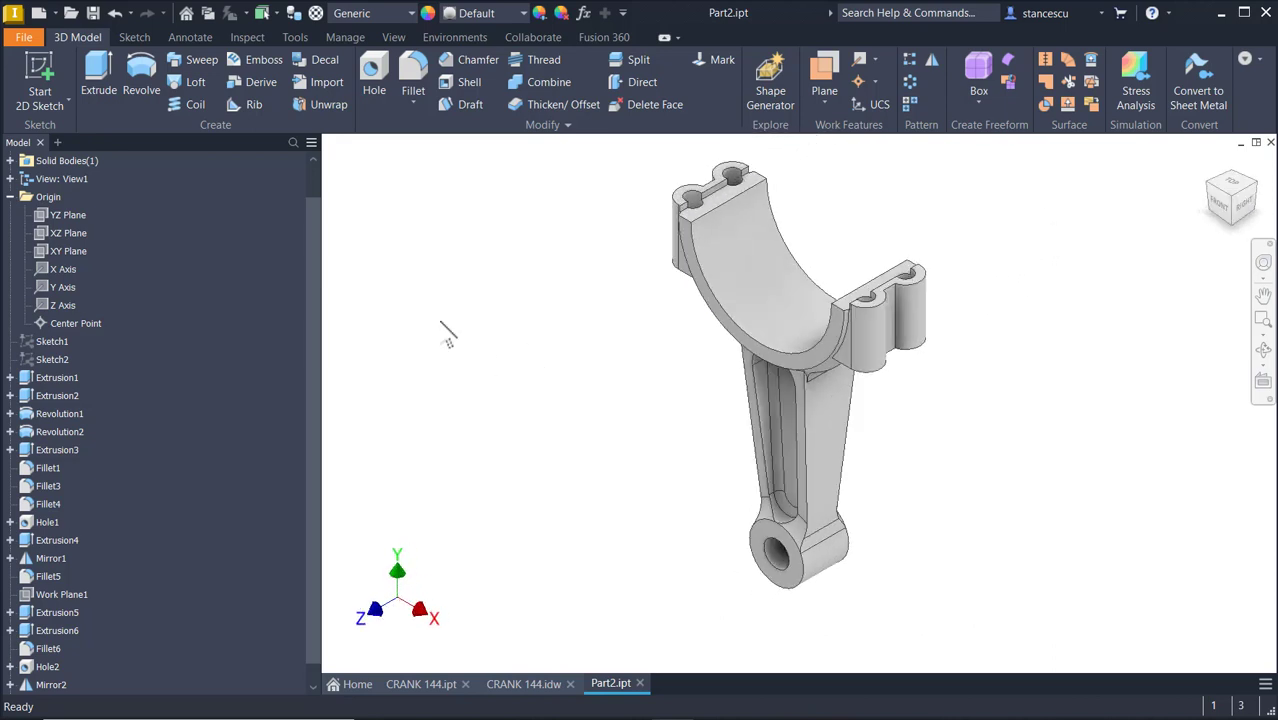
Assign the material Steel, Cast to the part and set its appearance to Steel - Cast.
click(380, 12)
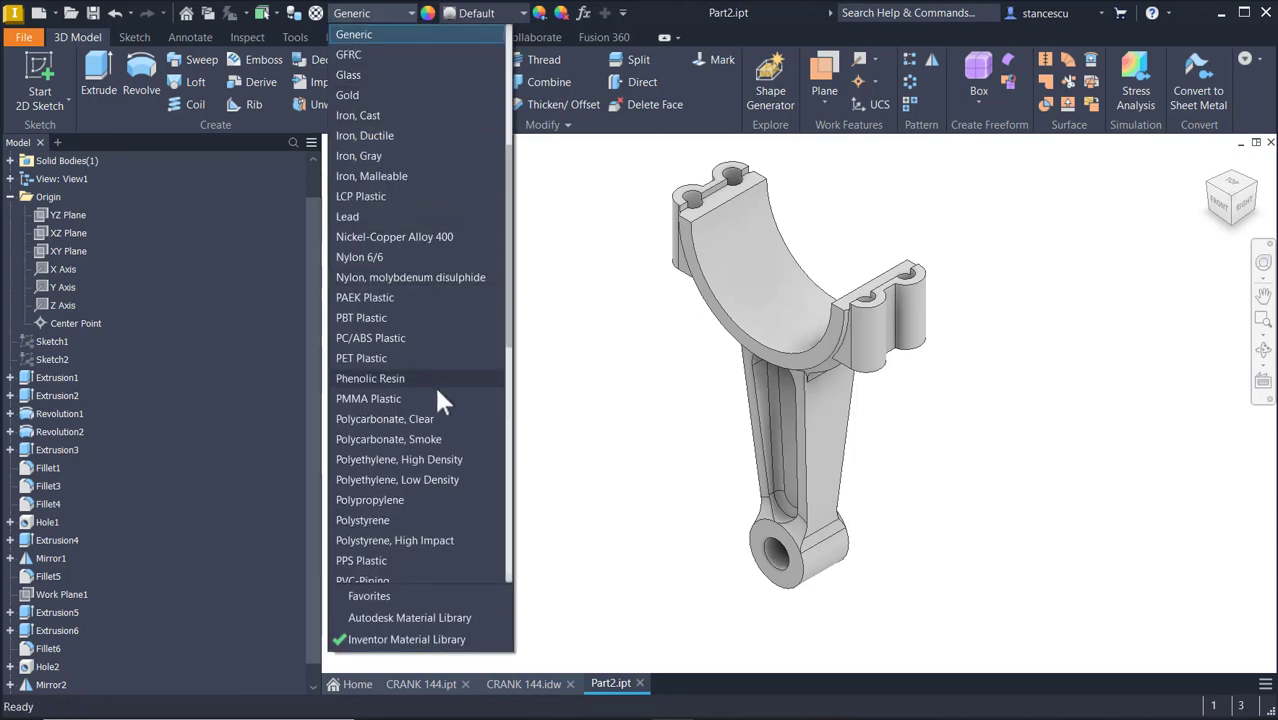
scroll(437, 390, down, 8)
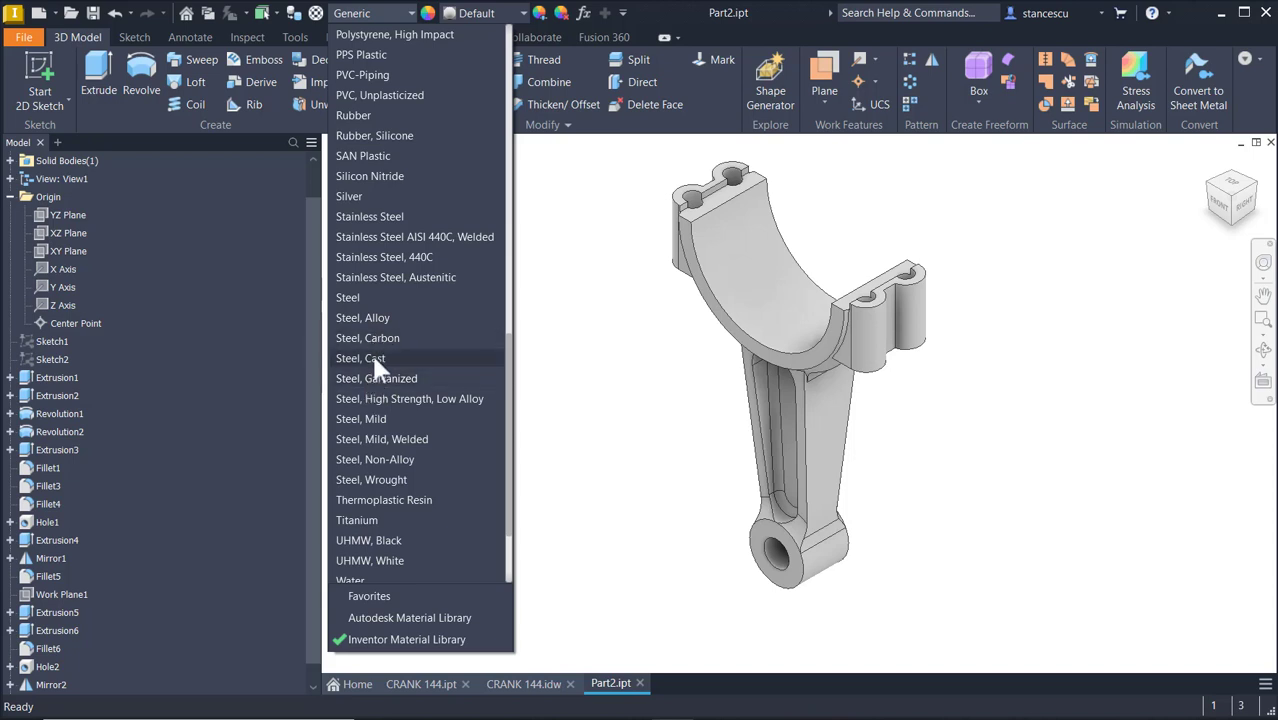
click(370, 360)
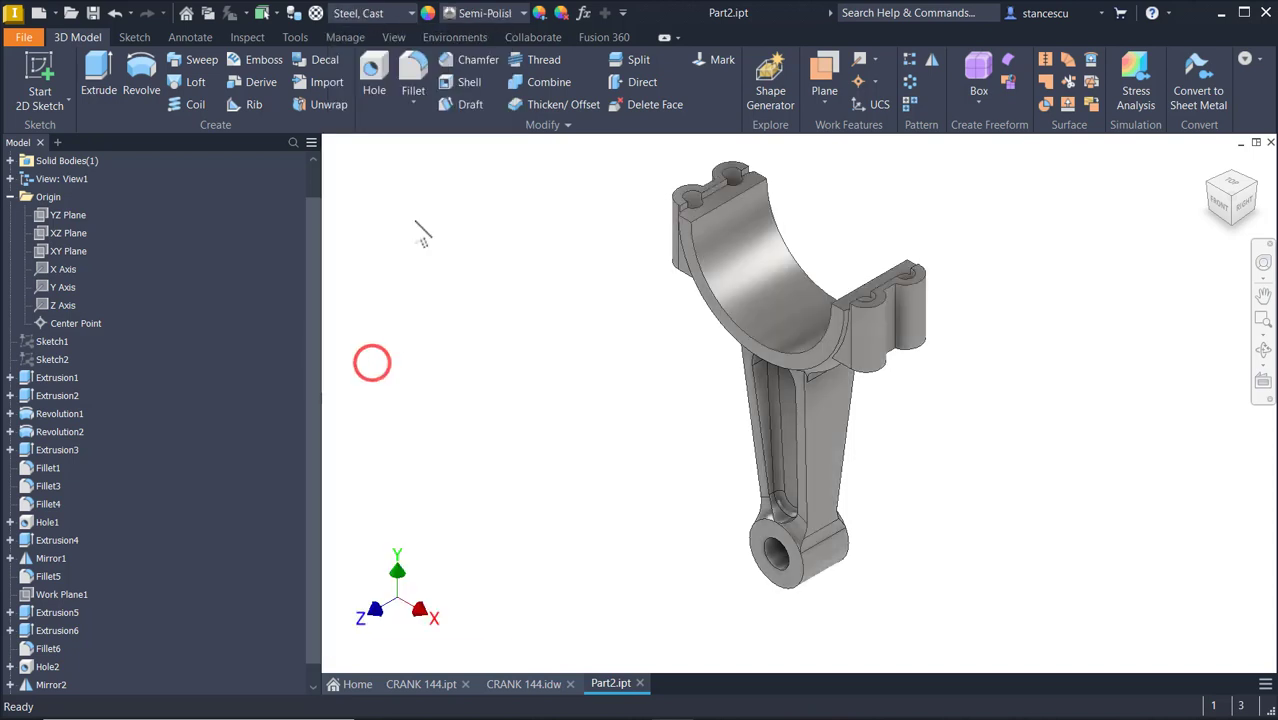
click(488, 13)
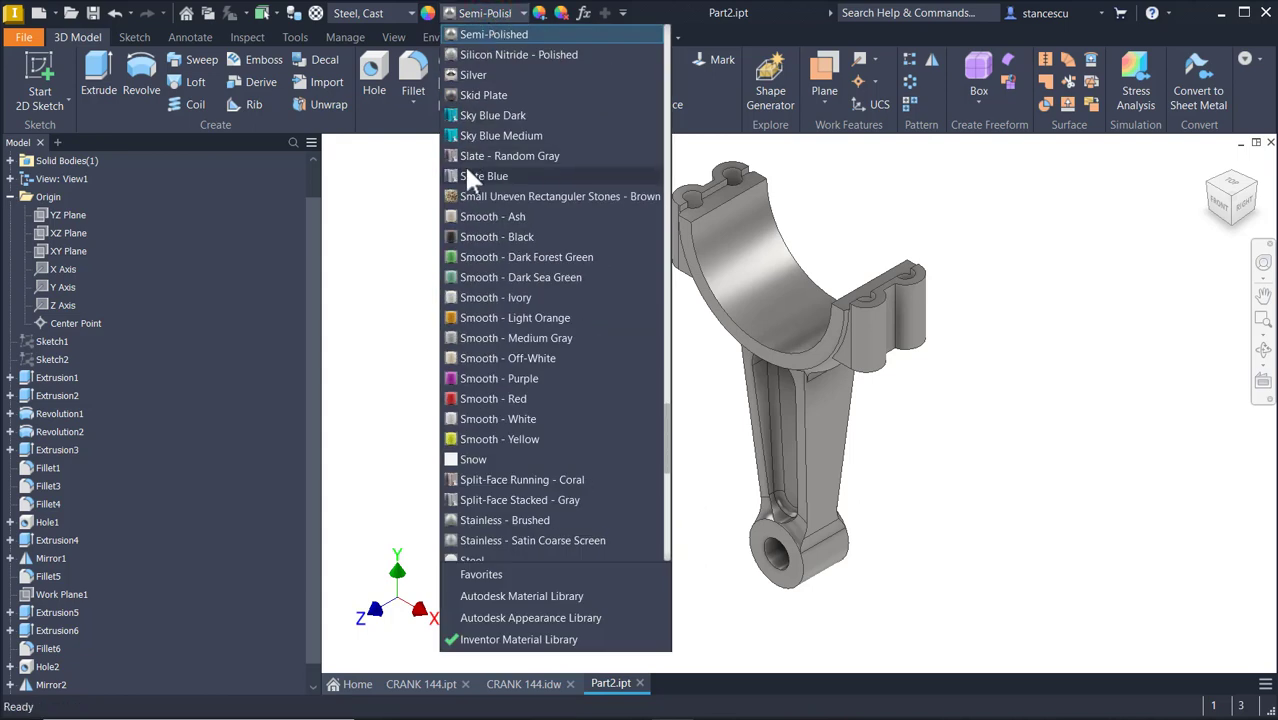
scroll(466, 170, down, 3)
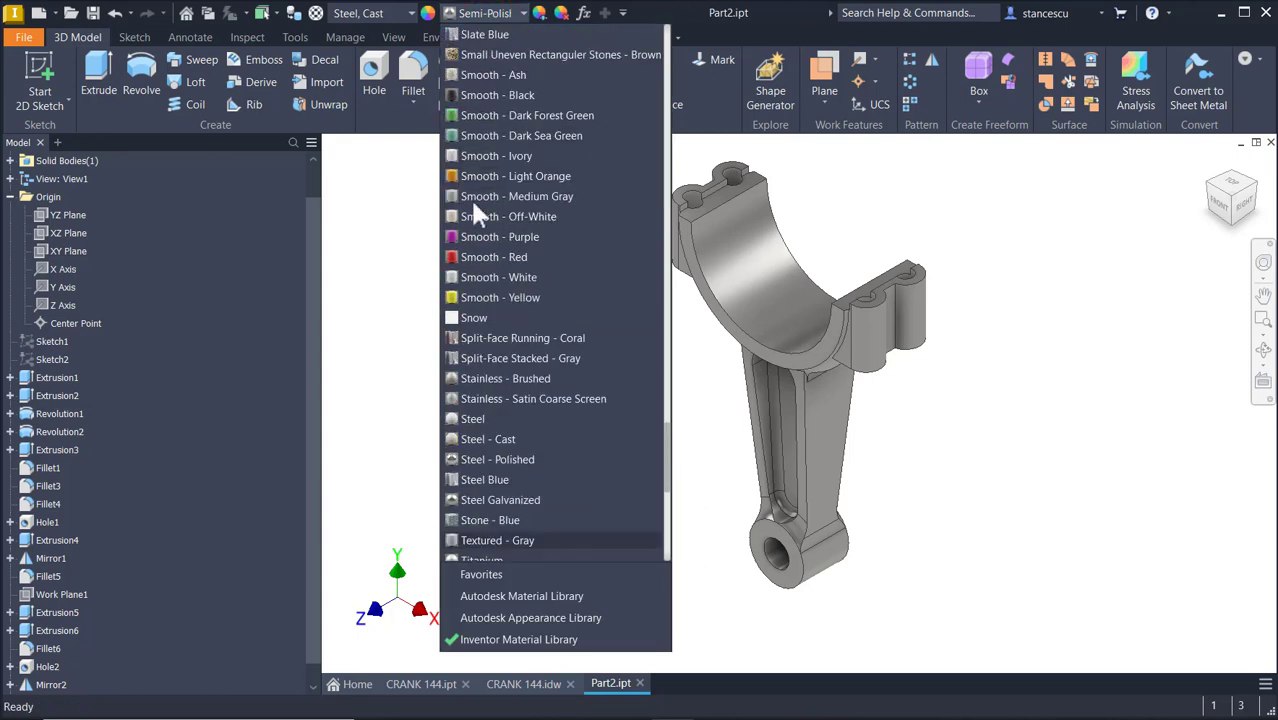
click(488, 439)
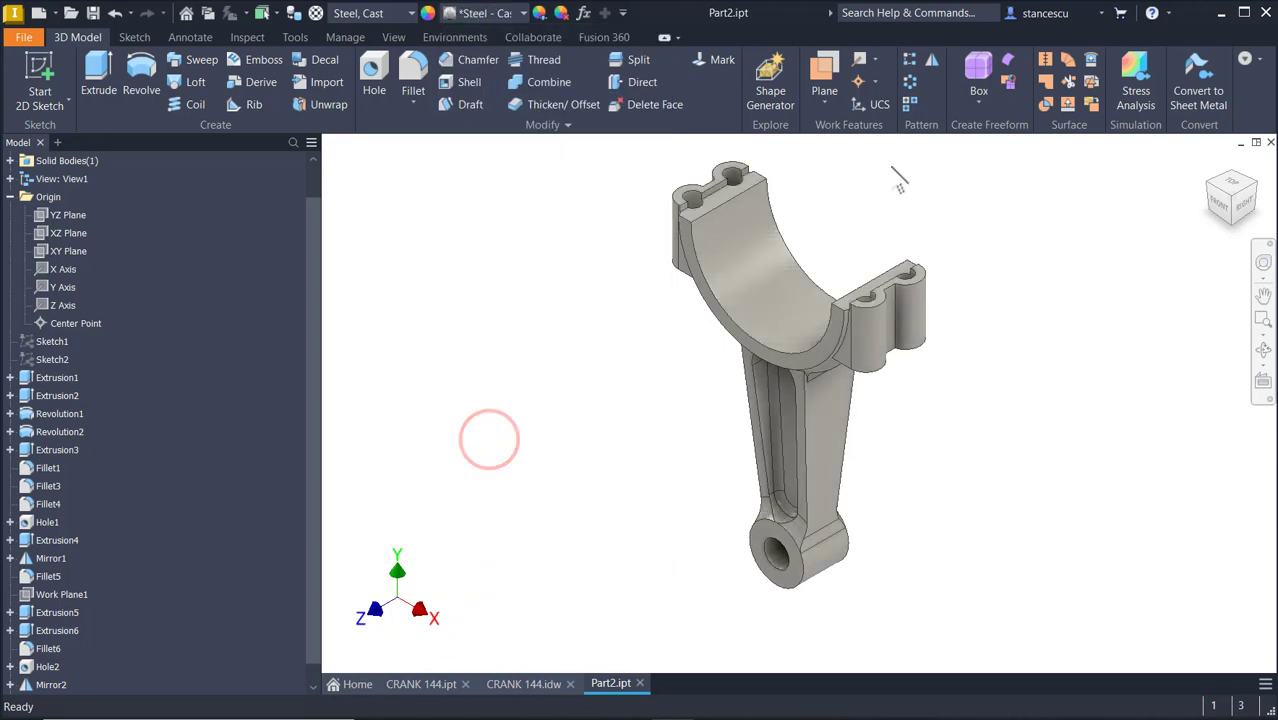
Select the seating face, the half-ring's inner cylindrical surface and the adjoining step faces at one bolt-lug end.
scroll(891, 186, up, 5)
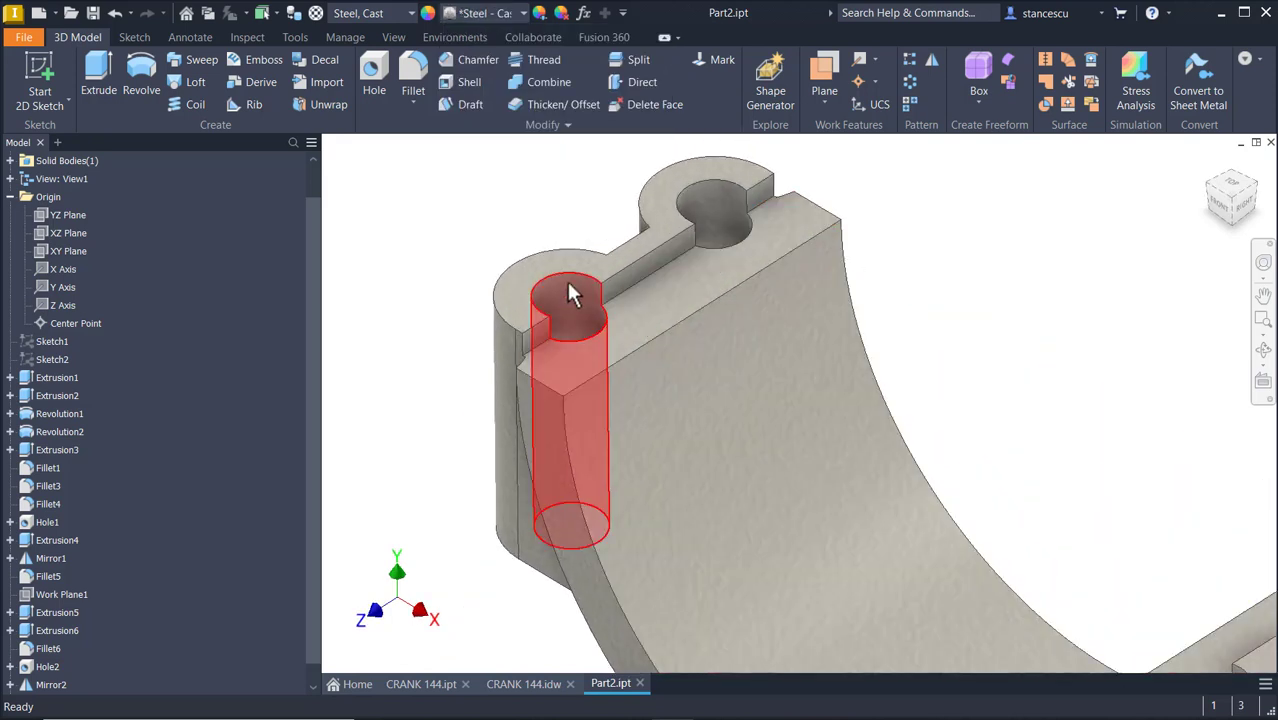
click(692, 288)
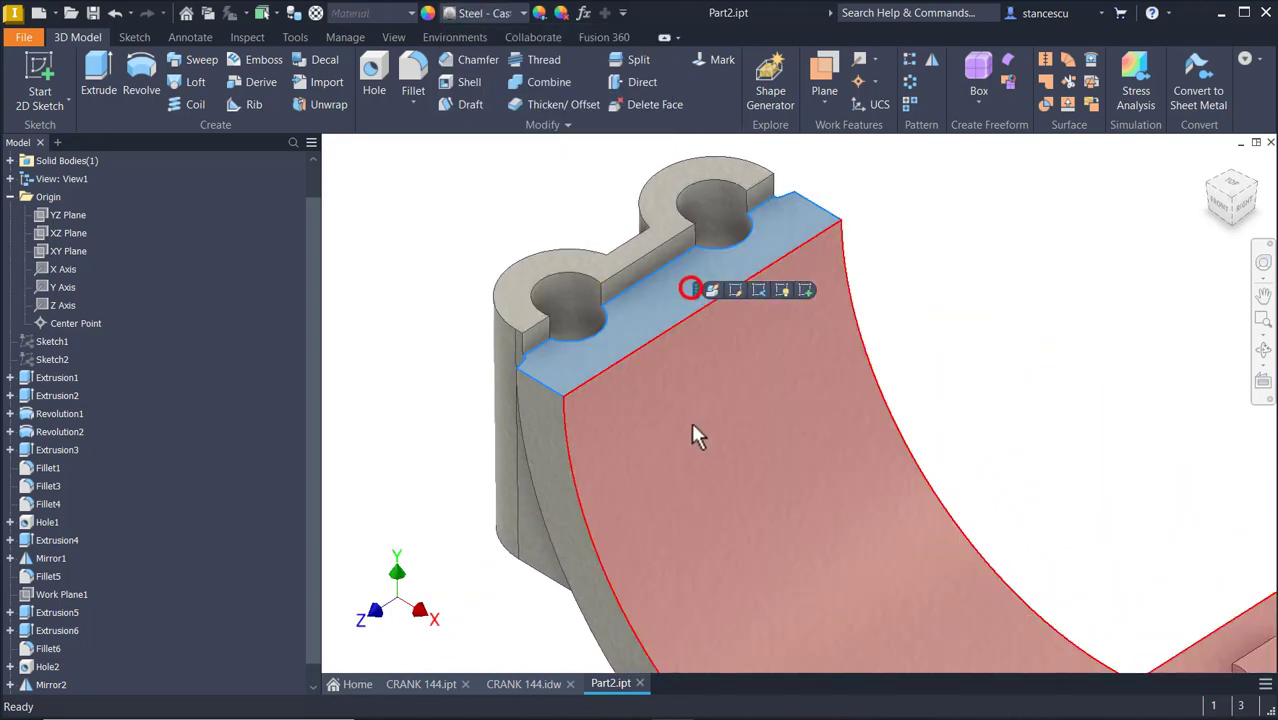
ctrl+click(709, 502)
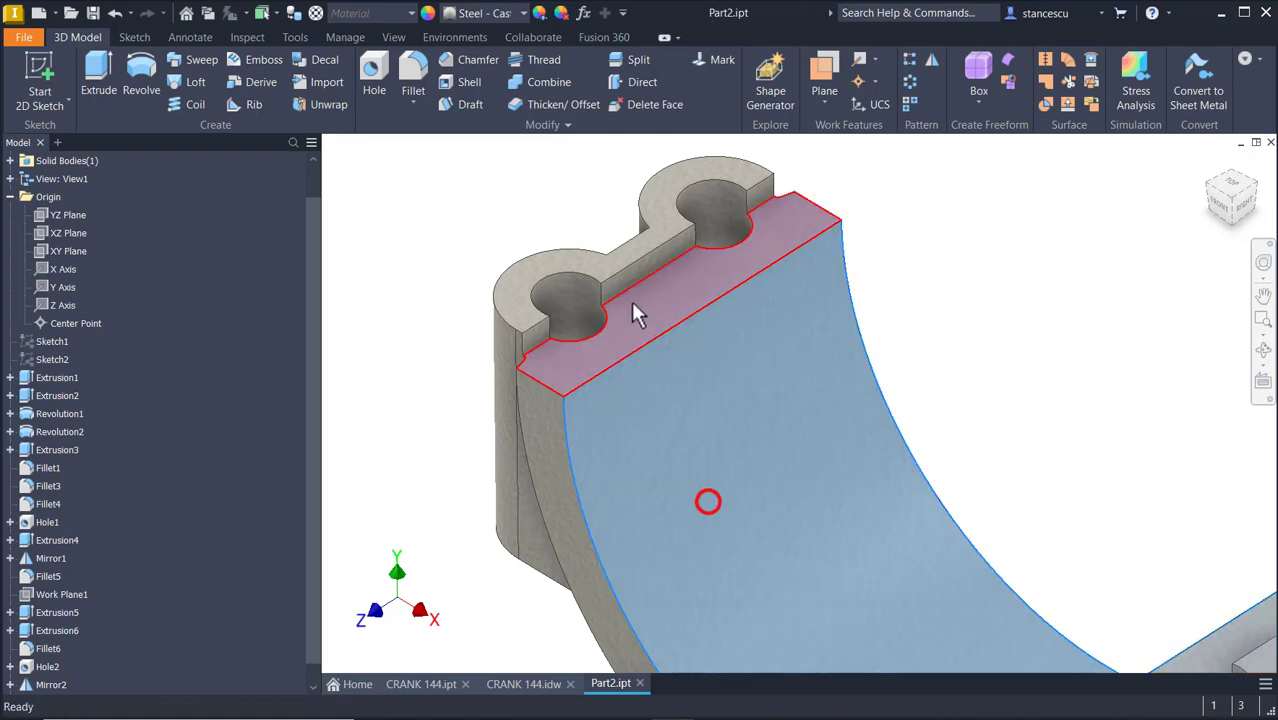
ctrl+click(660, 258)
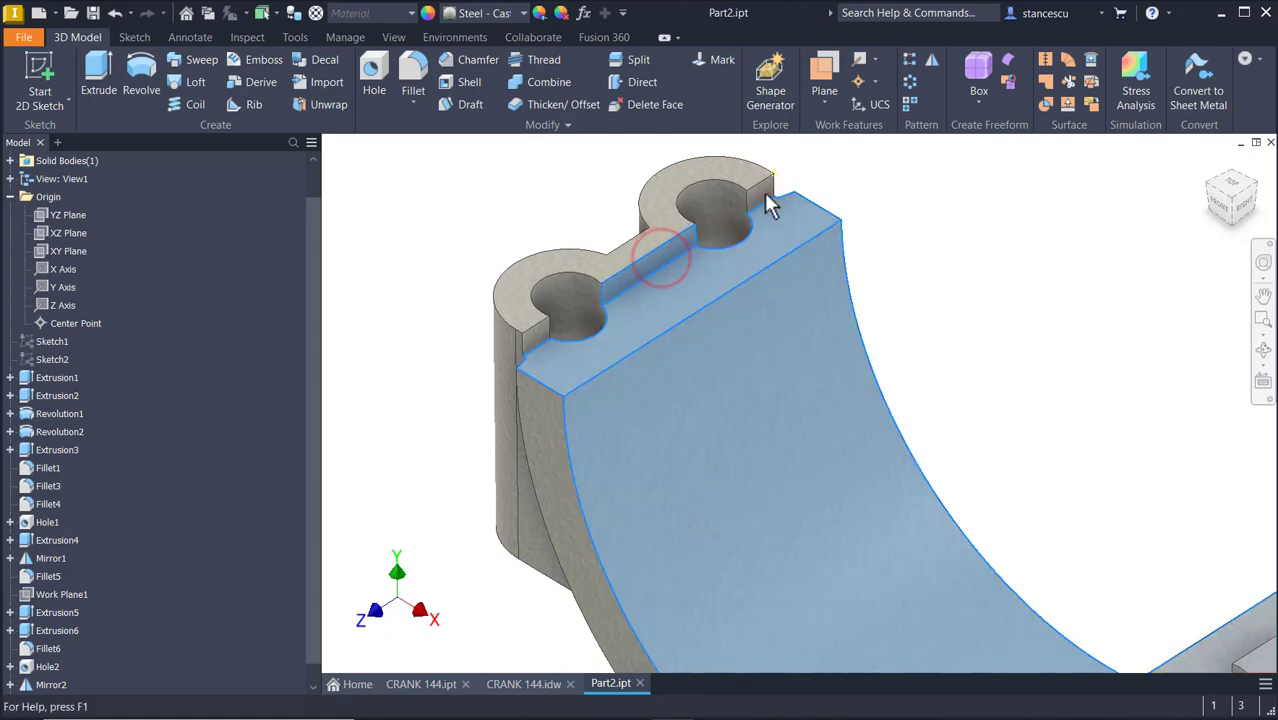
ctrl+click(553, 355)
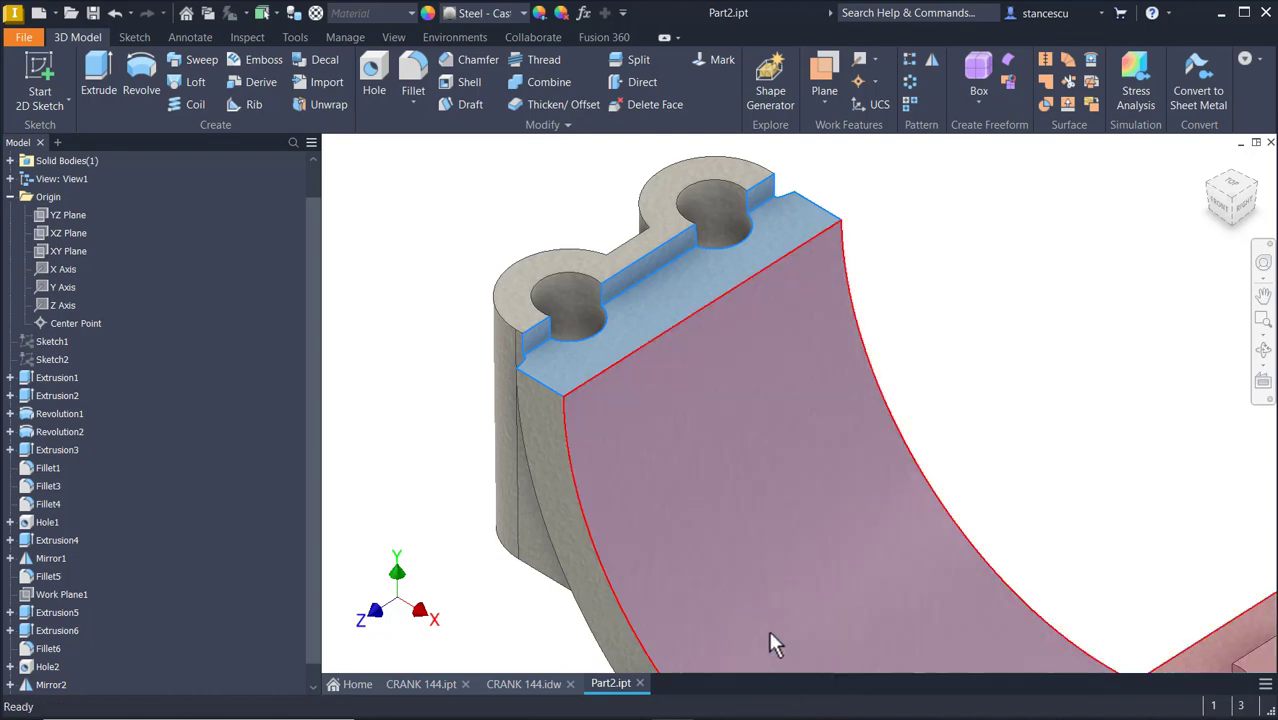
Add the seating face and step faces at the opposite lug end and the half-ring's front side face to the selection.
shift+middle_drag(777, 600, 906, 478)
click(953, 521)
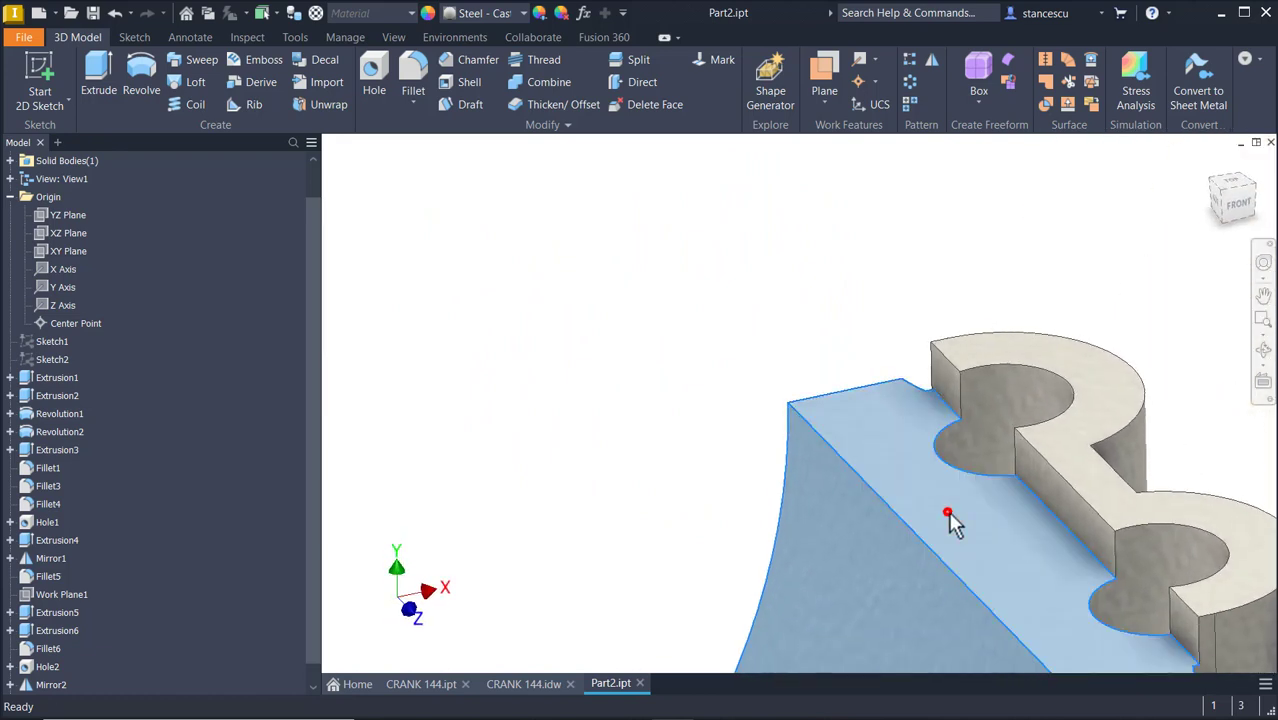
ctrl+click(945, 378)
ctrl+click(1049, 502)
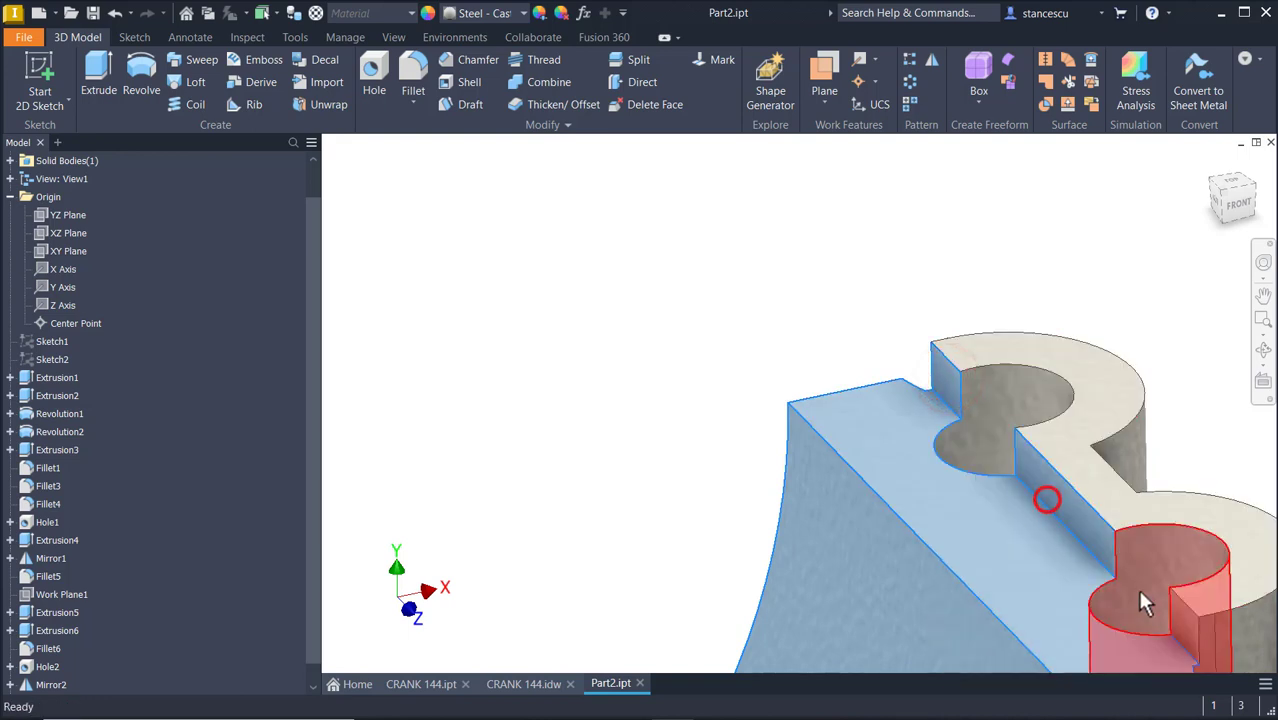
ctrl+click(1180, 636)
scroll(664, 510, up, 3)
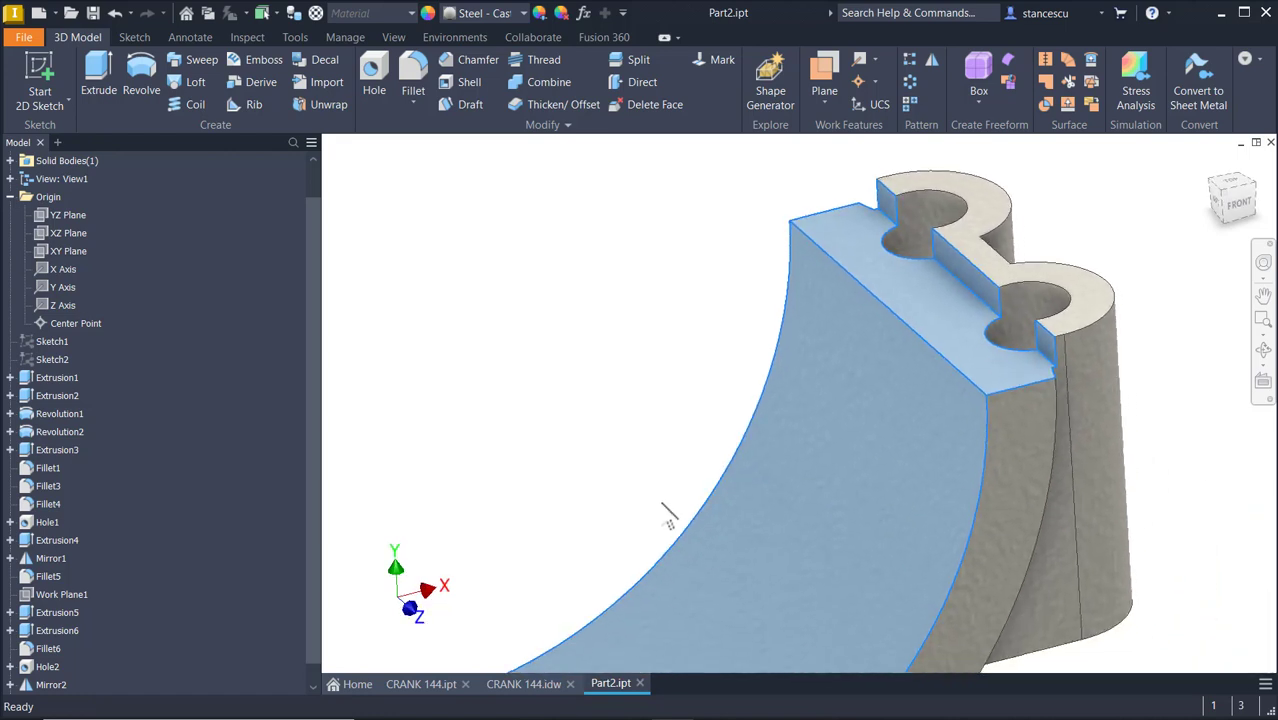
middle_drag(663, 552, 673, 500)
ctrl+click(709, 497)
Add the small boss's end faces and bore and the half-ring's rear side face to the selection.
middle_drag(1078, 594, 1083, 600)
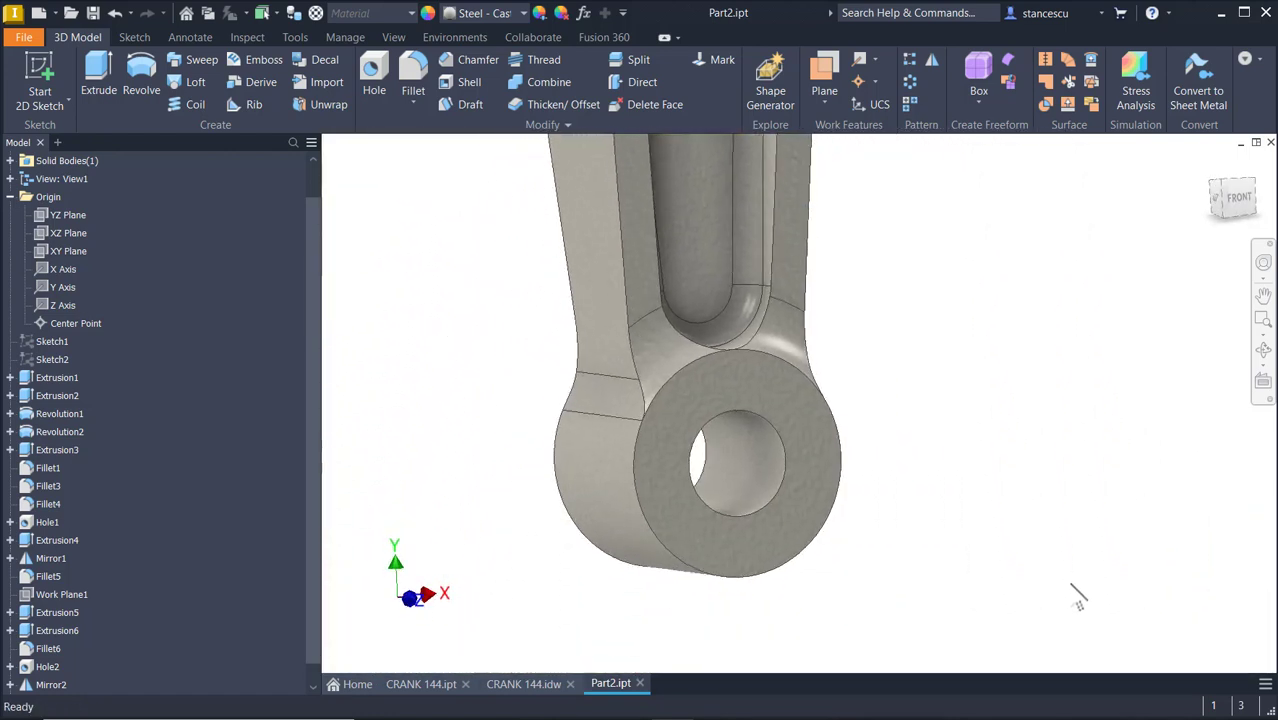
click(787, 392)
shift+middle_drag(953, 420, 797, 520)
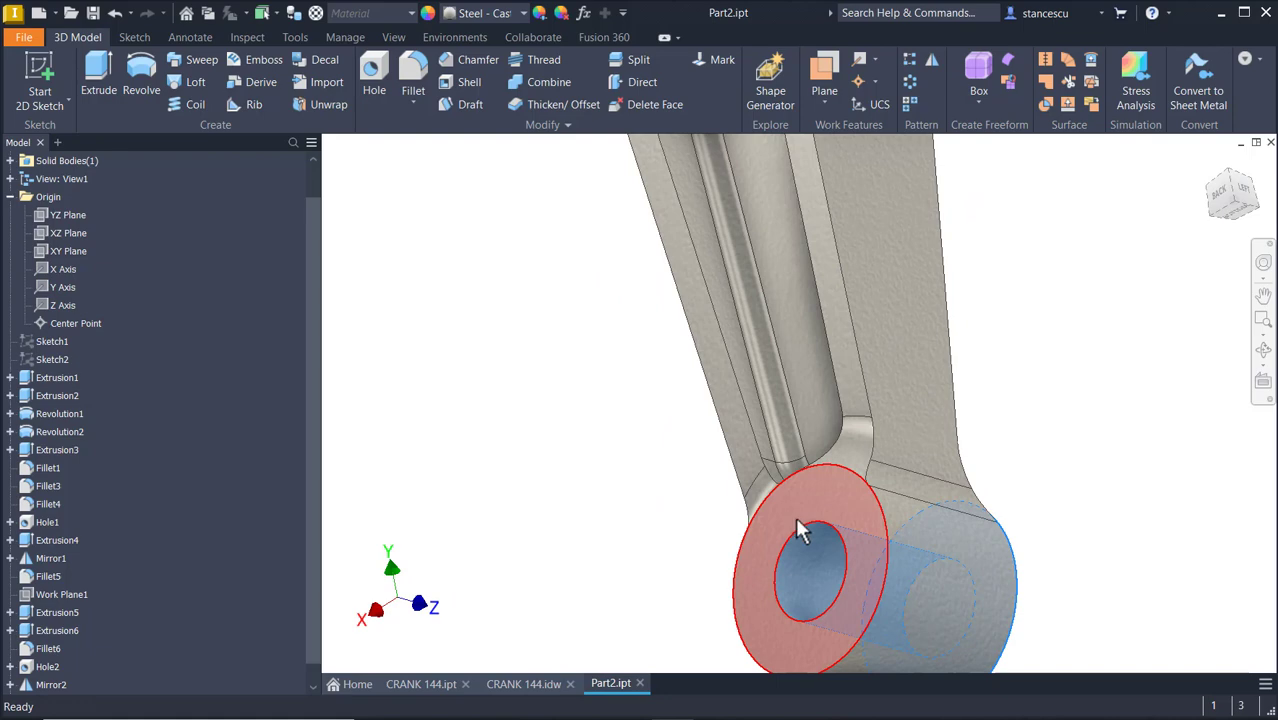
click(797, 527)
shift+middle_drag(579, 320, 697, 487)
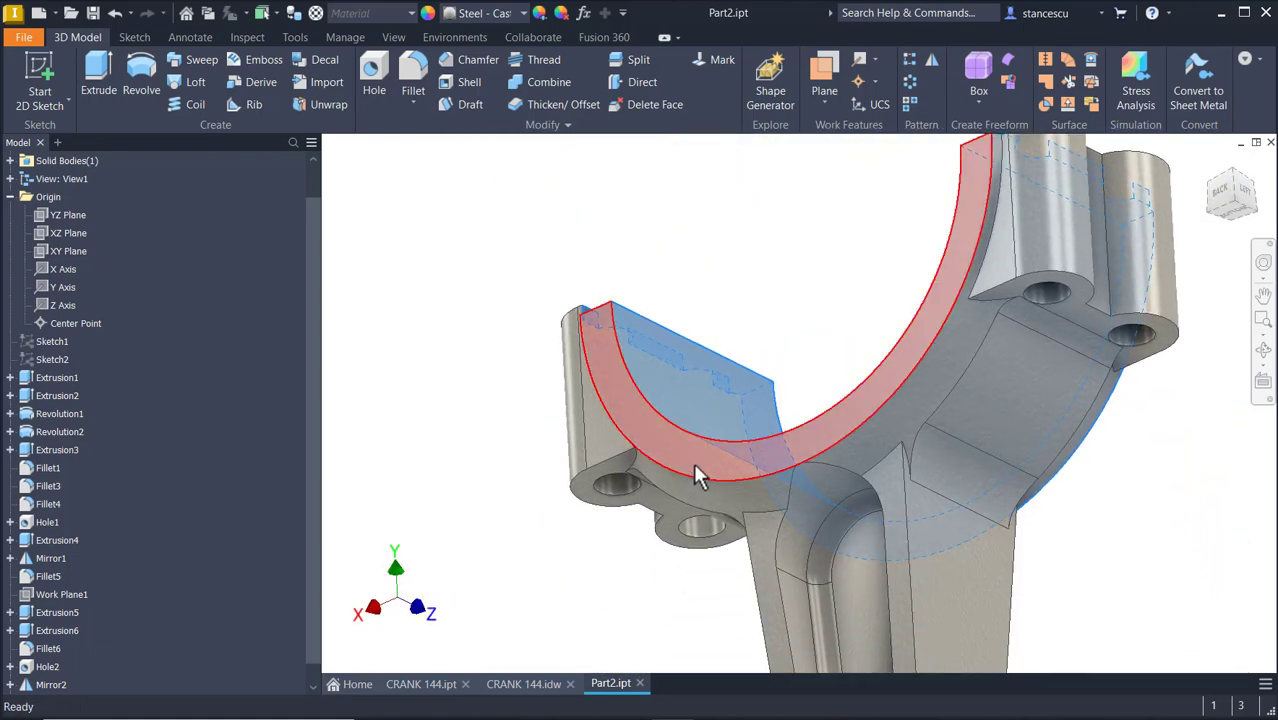
ctrl+click(697, 476)
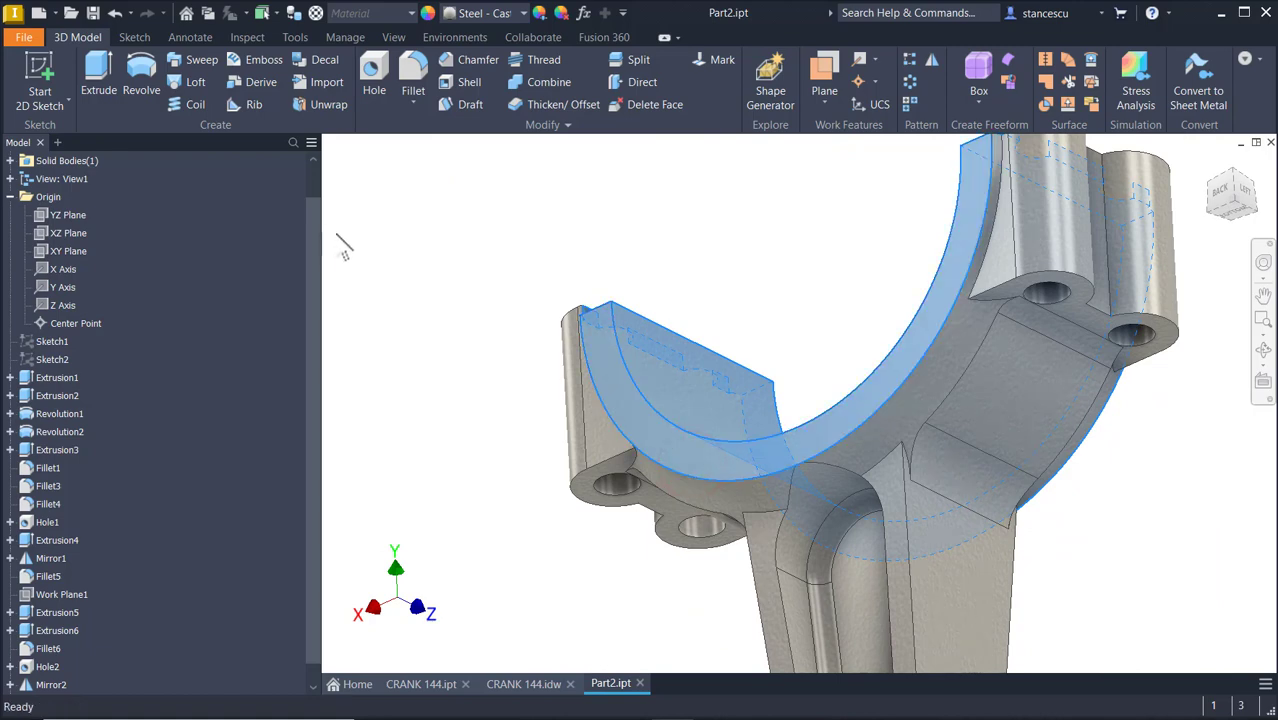
Apply the Steel - Polished appearance to the selected faces and return to the home view.
click(504, 15)
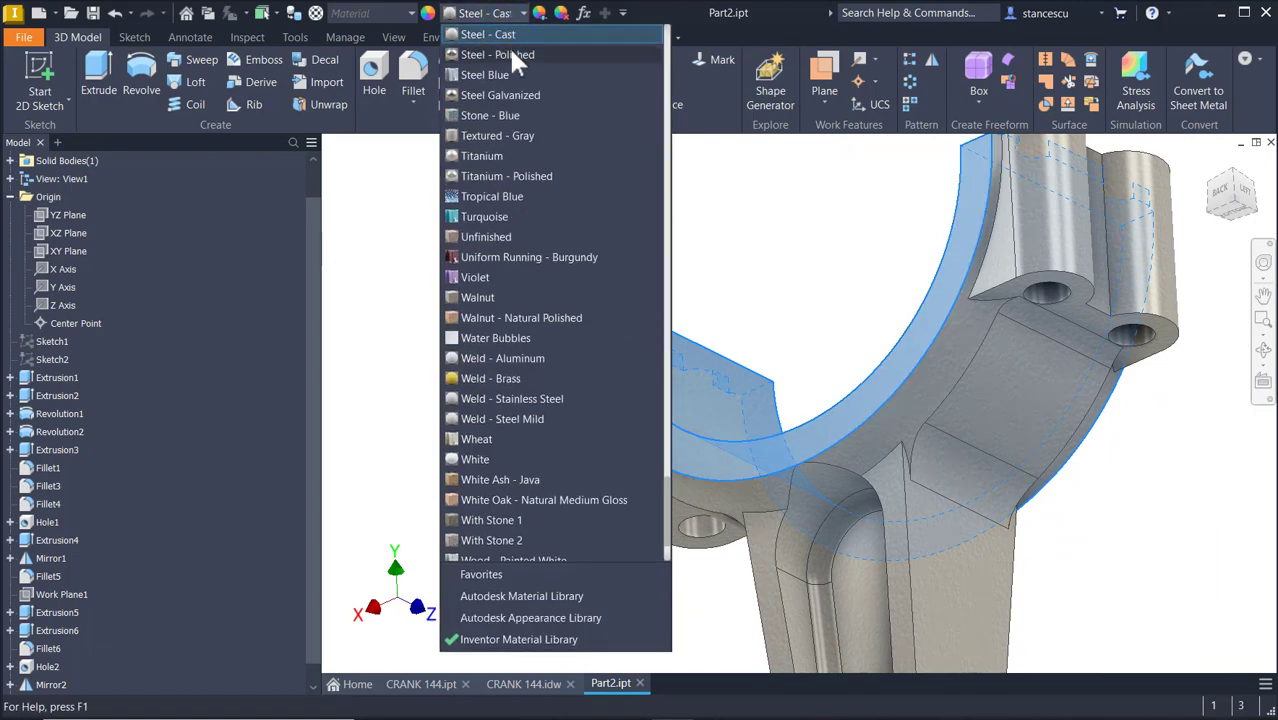
click(508, 48)
shift+middle_drag(450, 347, 396, 390)
key(F6)
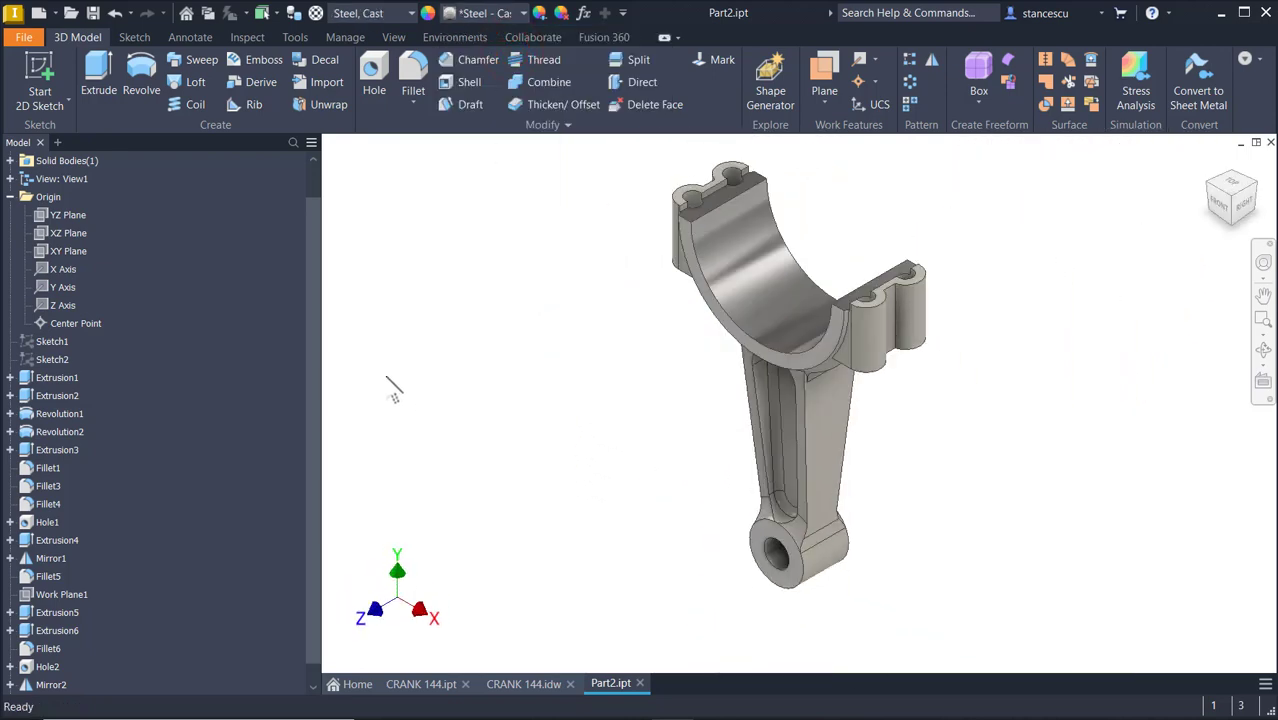
scroll(895, 575, down, 2)
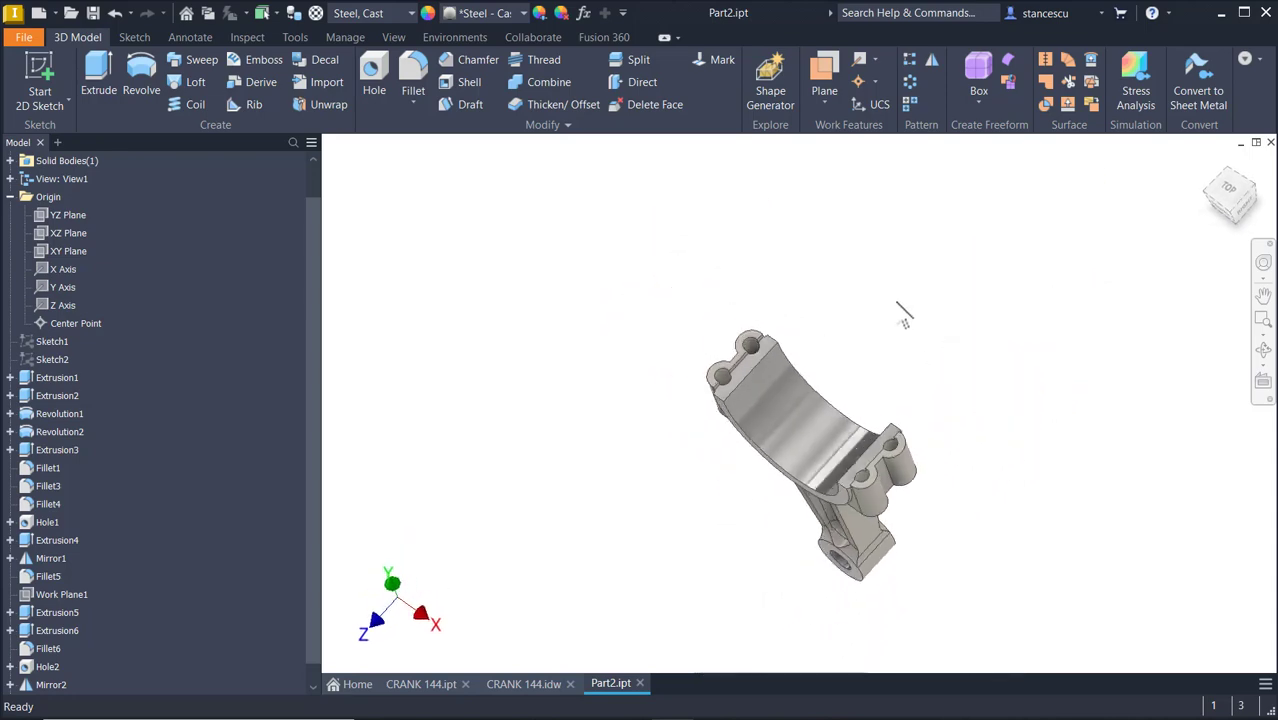
key(F6)
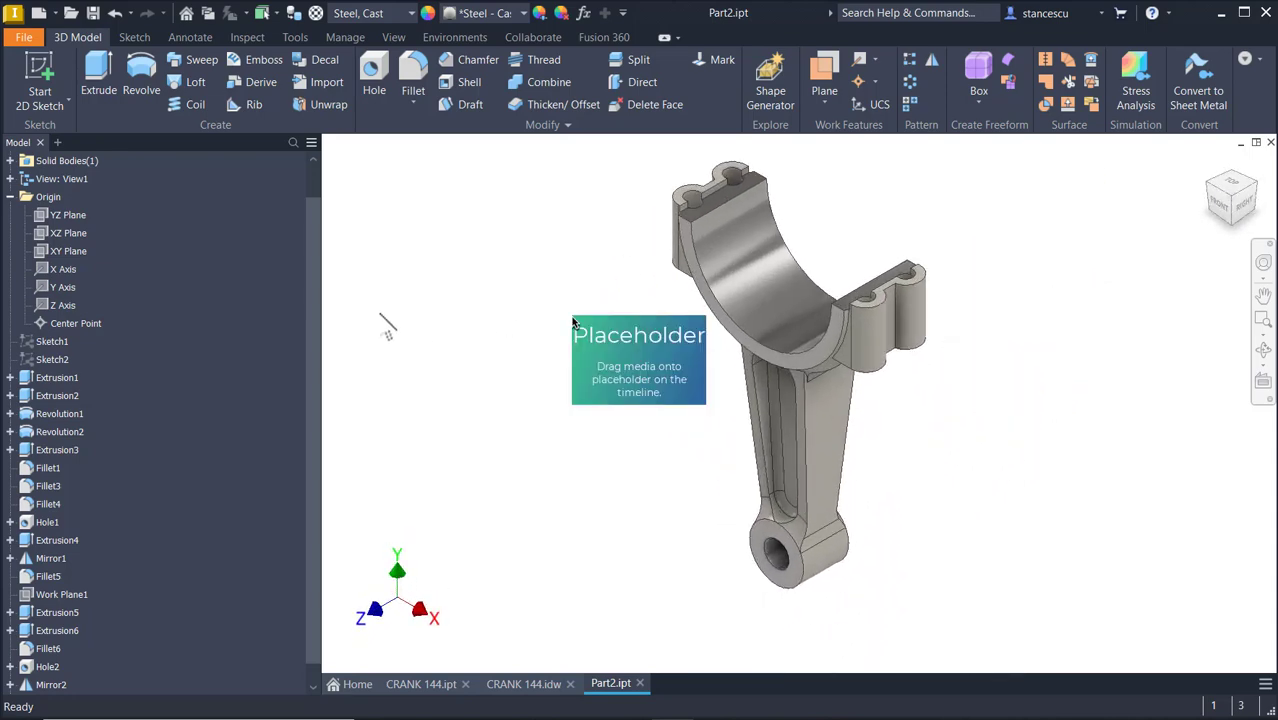
Open the physical iProperties of Part2.ipt and update the calculated mass properties.
right_click(58, 164)
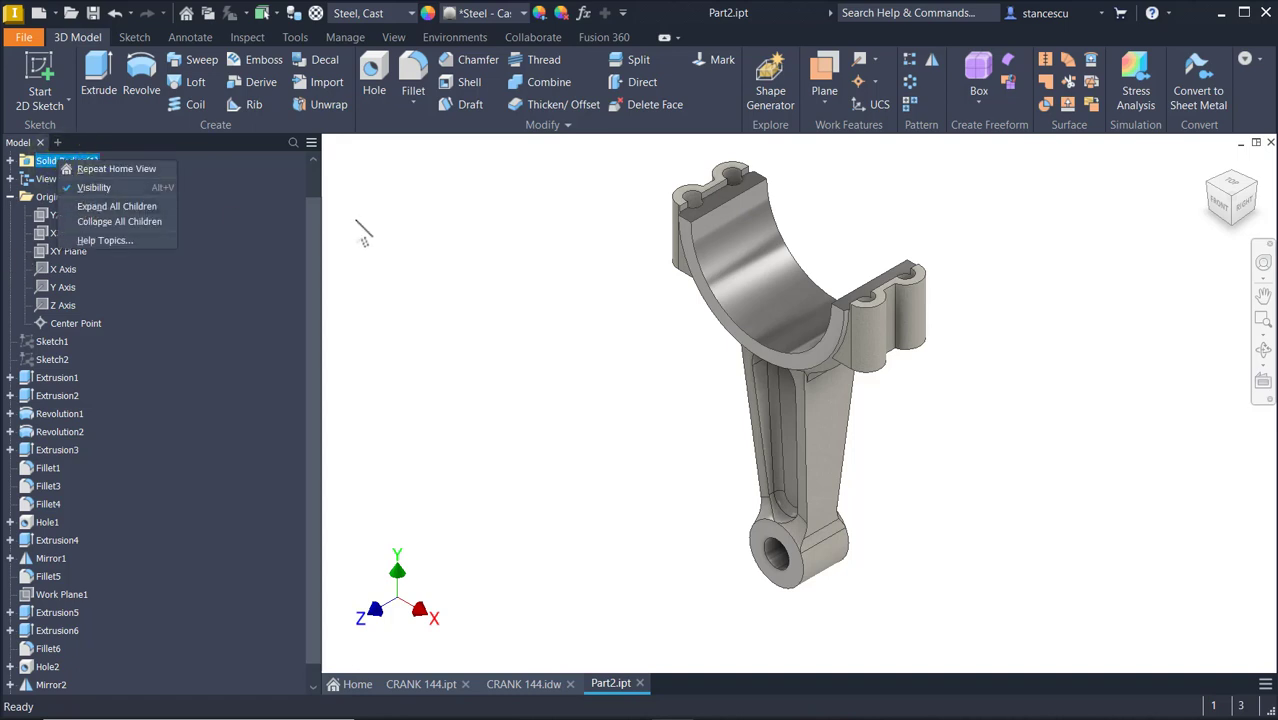
click(462, 315)
scroll(207, 366, up, 1)
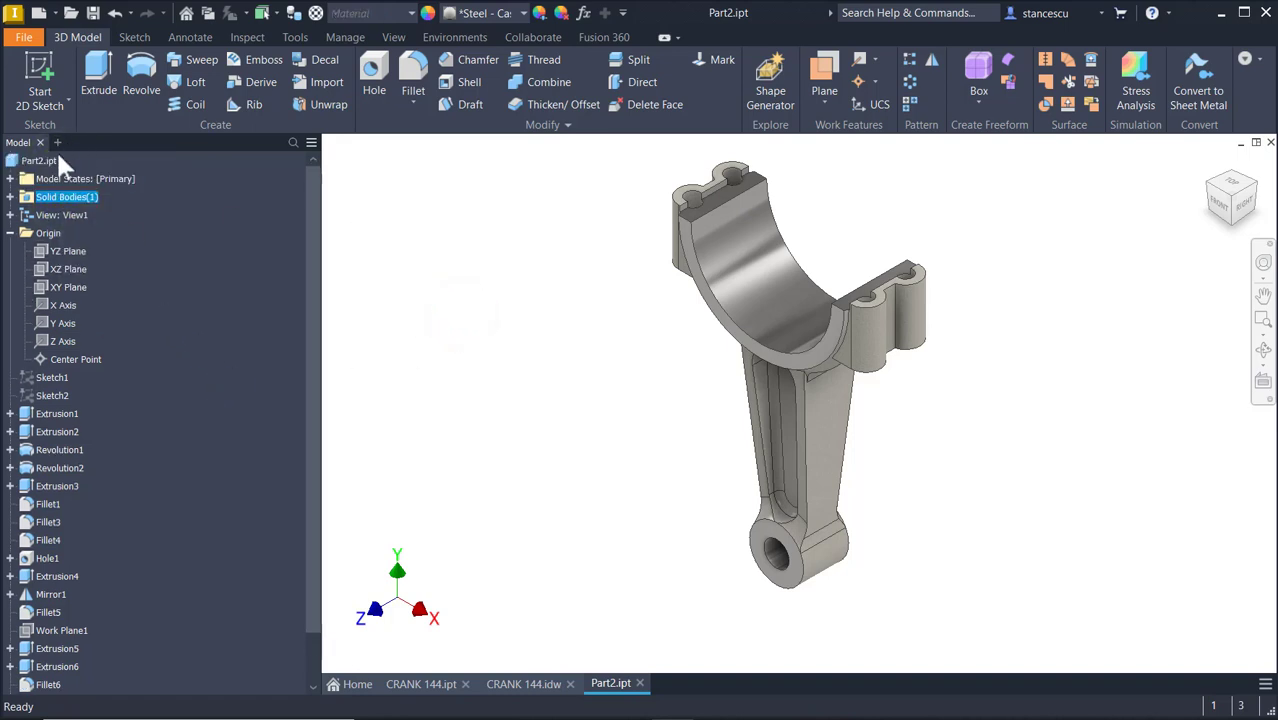
click(38, 160)
right_click(38, 163)
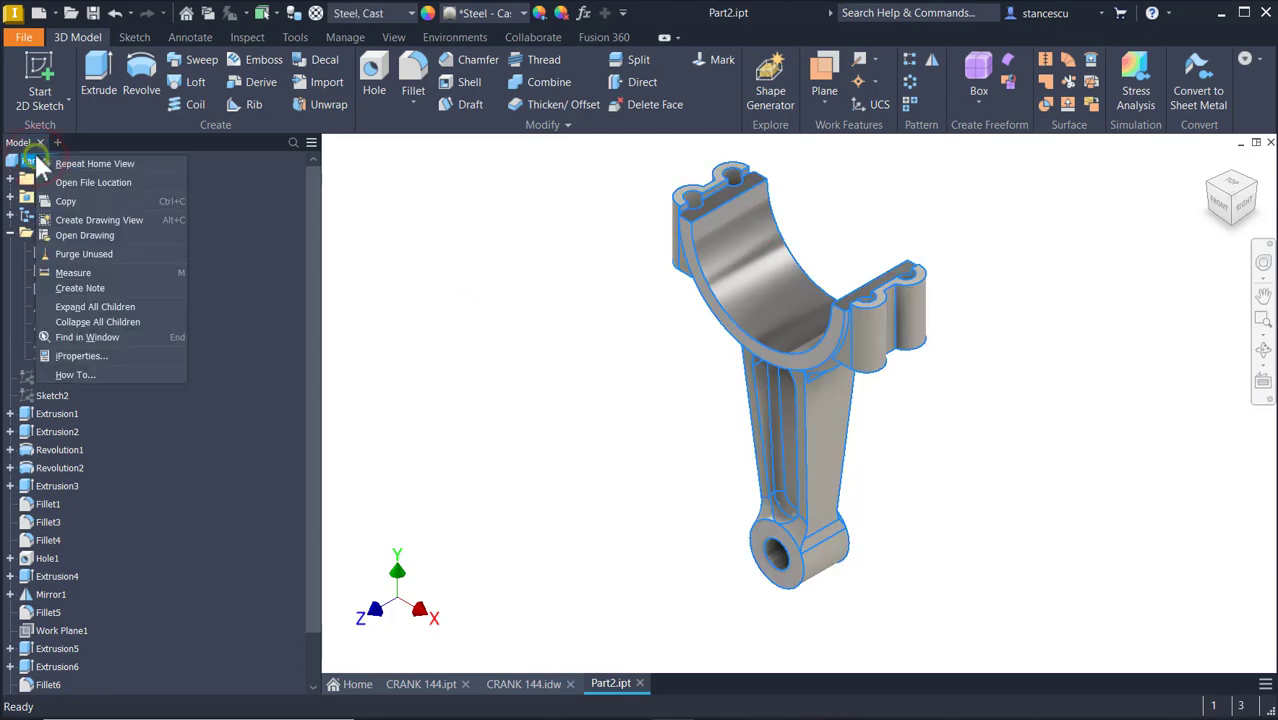
click(75, 357)
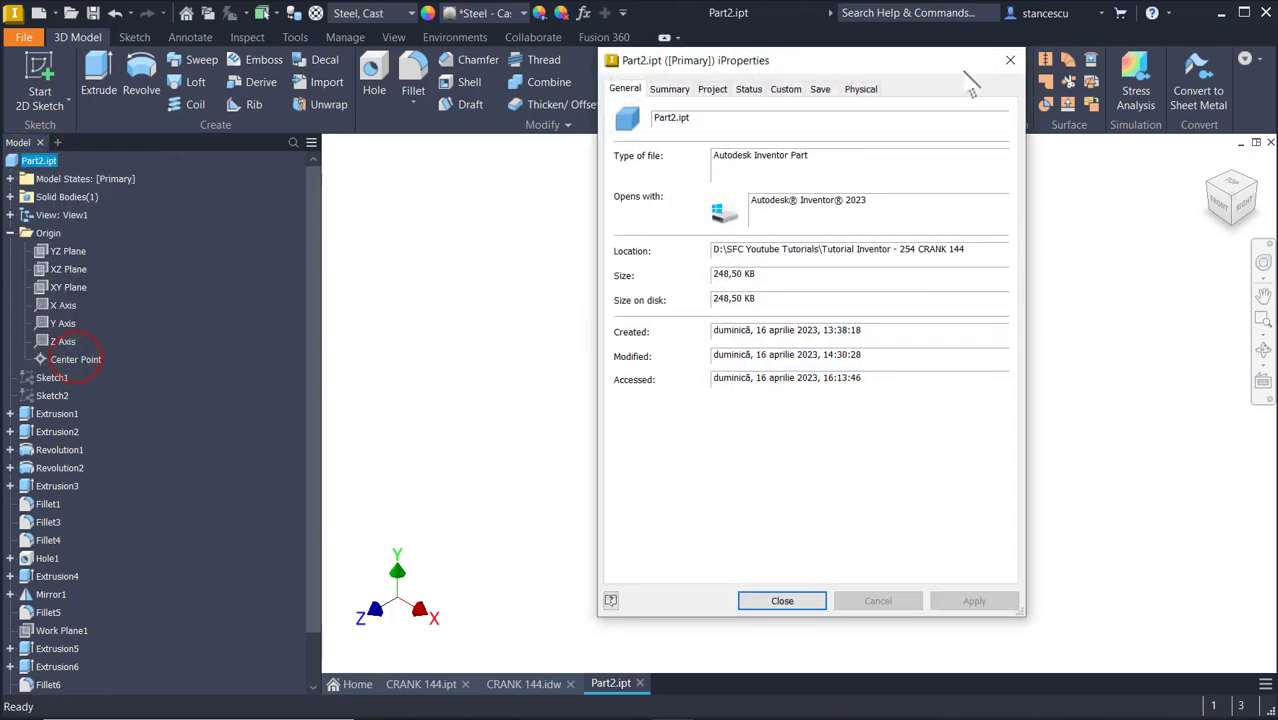
click(864, 91)
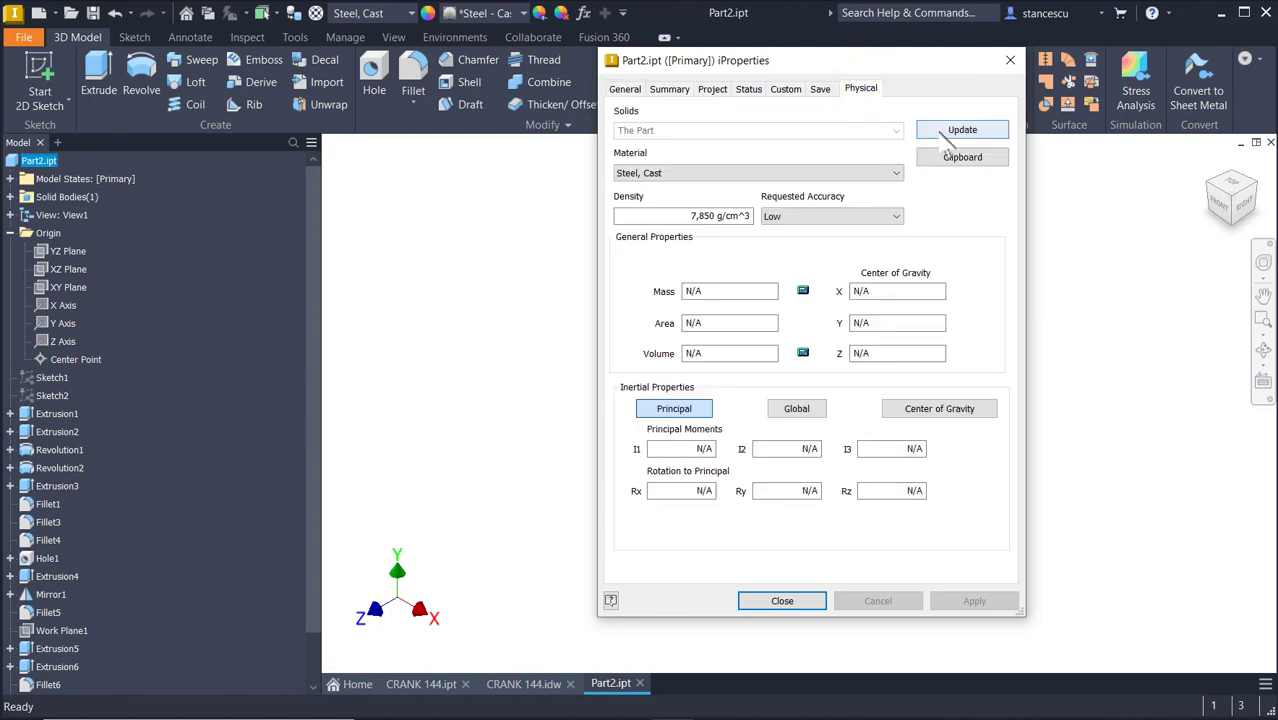
click(941, 131)
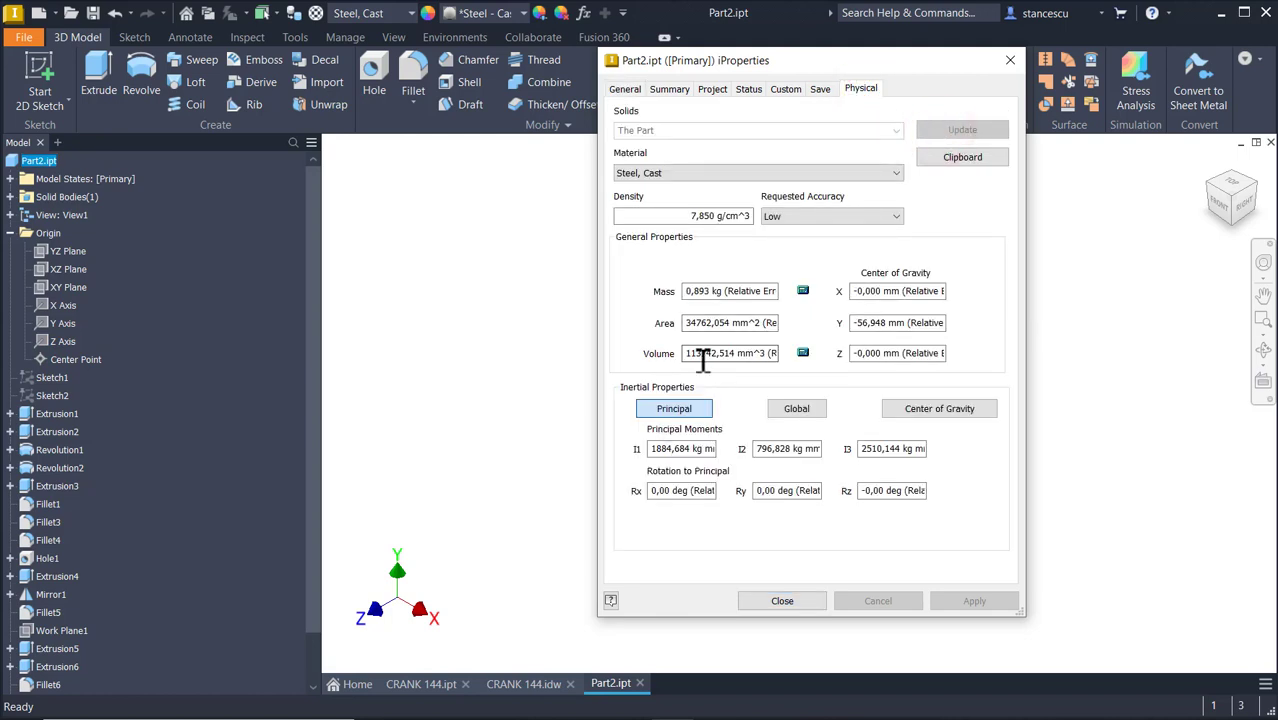
Copy the part's volume value from the physical properties and close iProperties.
drag(686, 354, 766, 373)
key(ctrl+c)
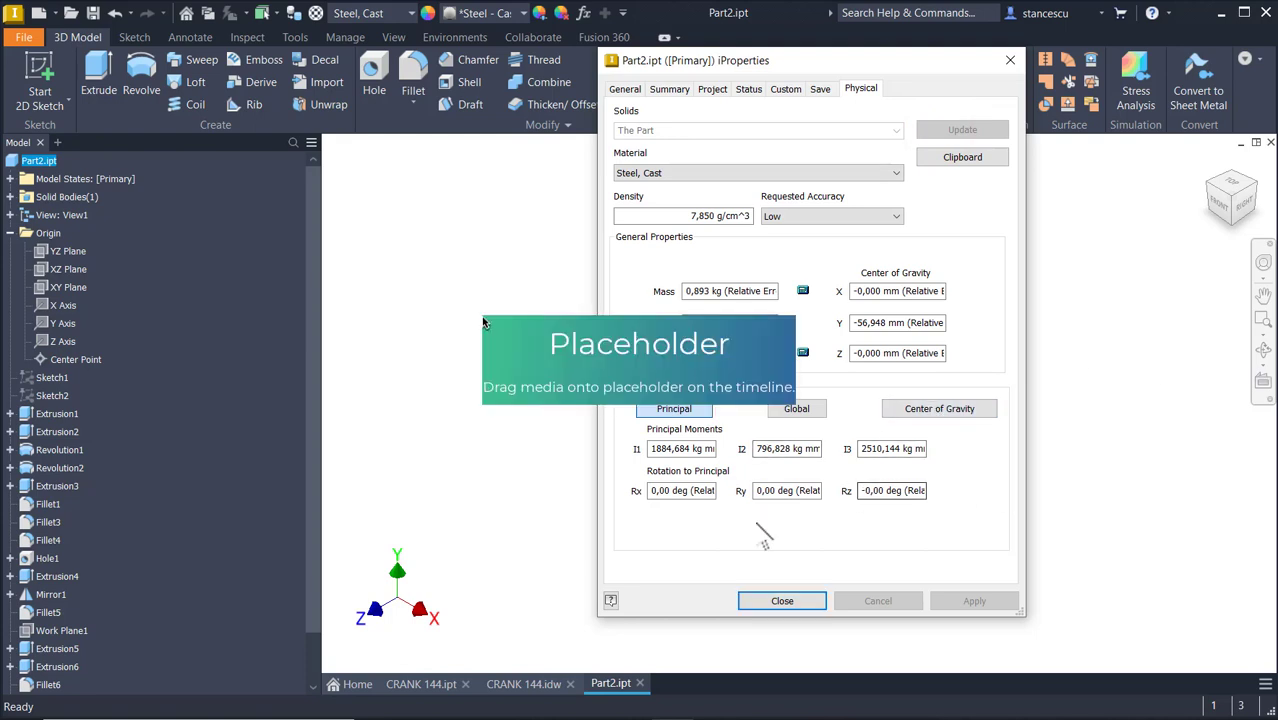
click(783, 602)
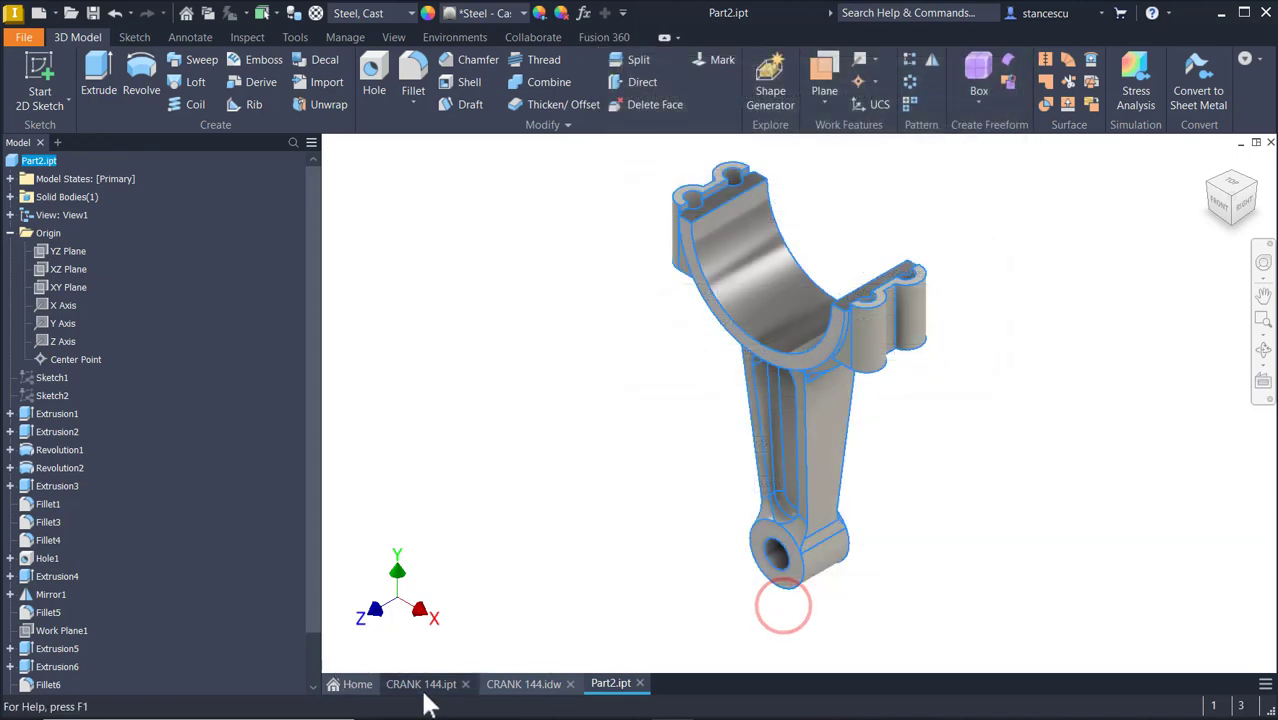
Compare the copied volume with the Volume note in CRANK 144.idw by pasting it on a new line beneath, and discard the note edit.
click(522, 685)
click(1097, 624)
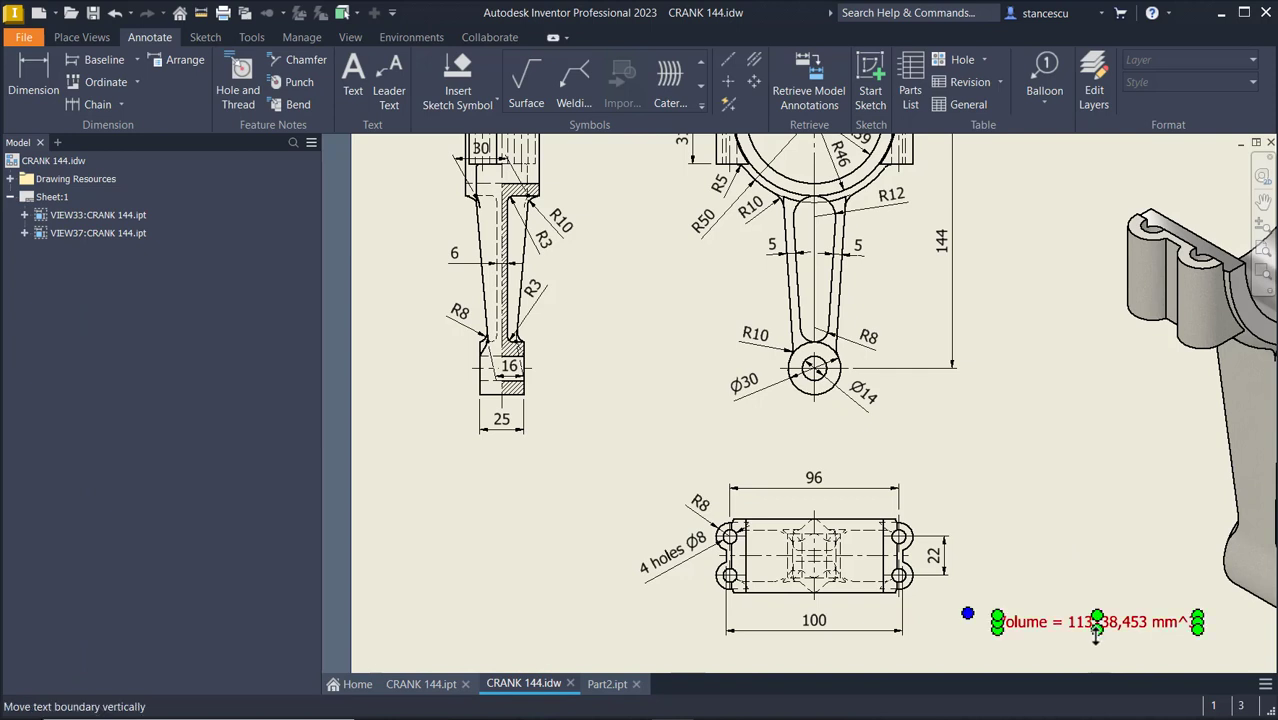
double_click(1088, 616)
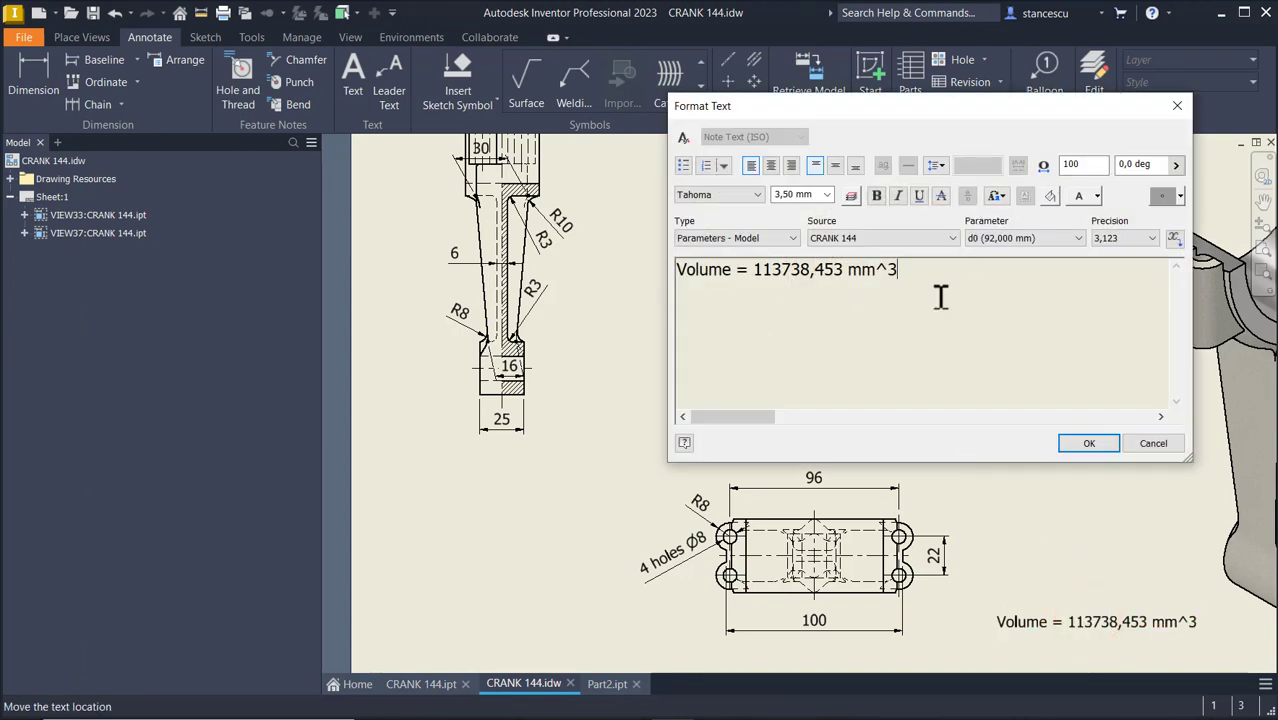
key(Return)
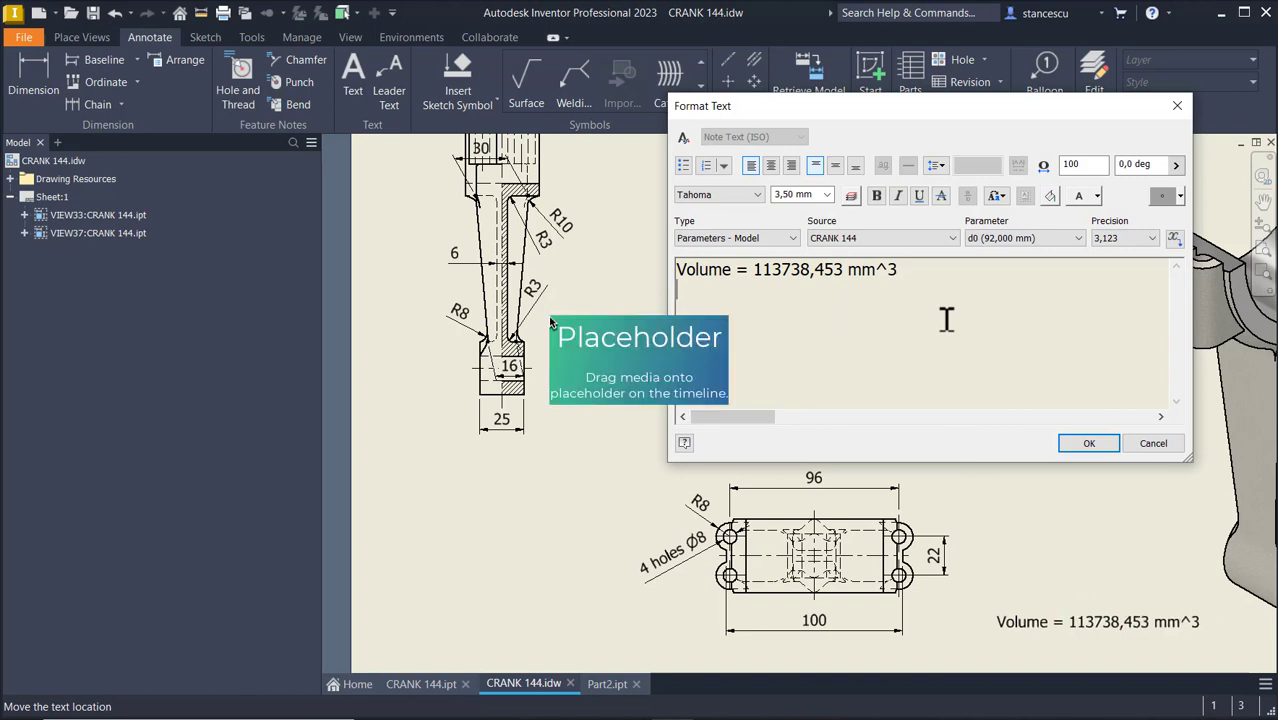
key(ctrl+v)
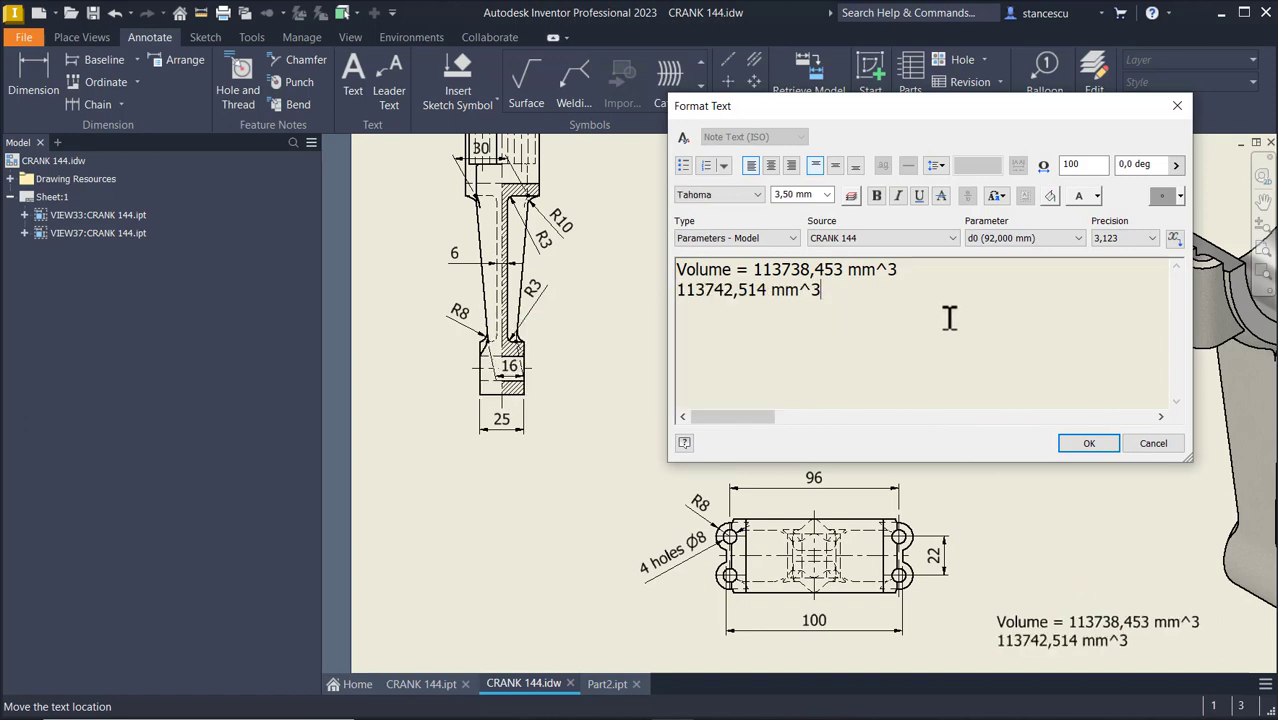
click(682, 320)
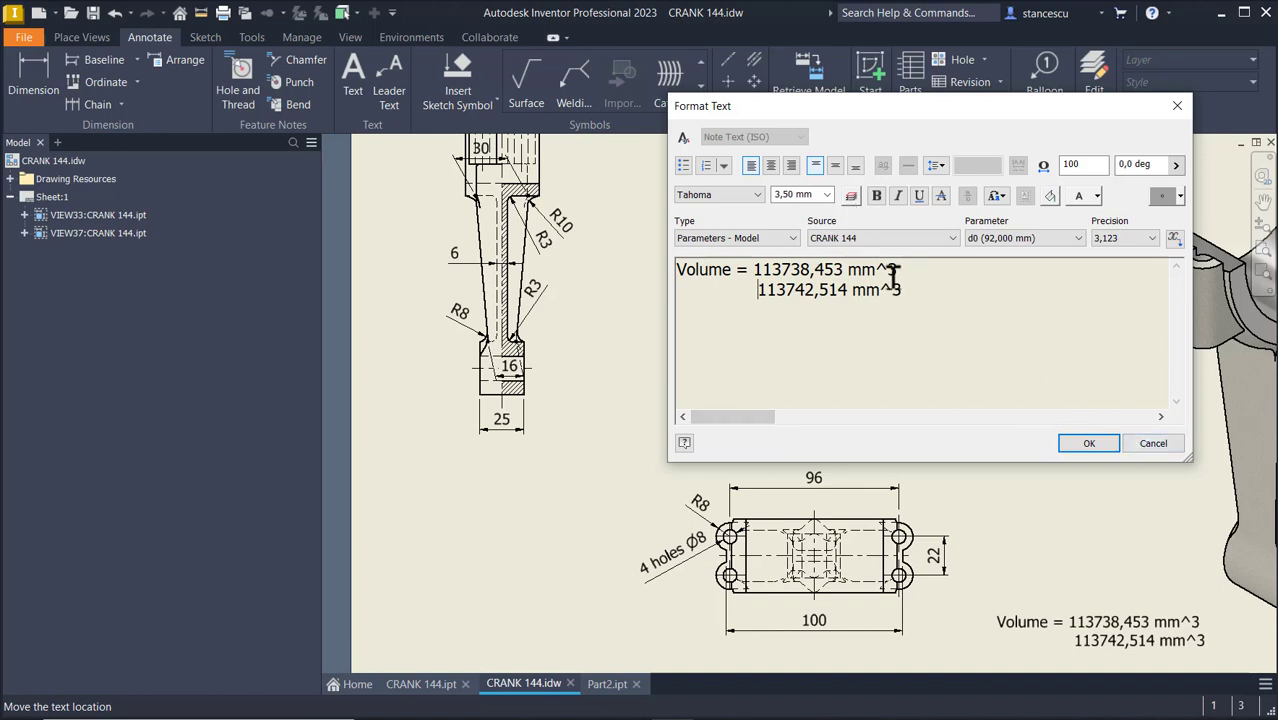
click(1145, 444)
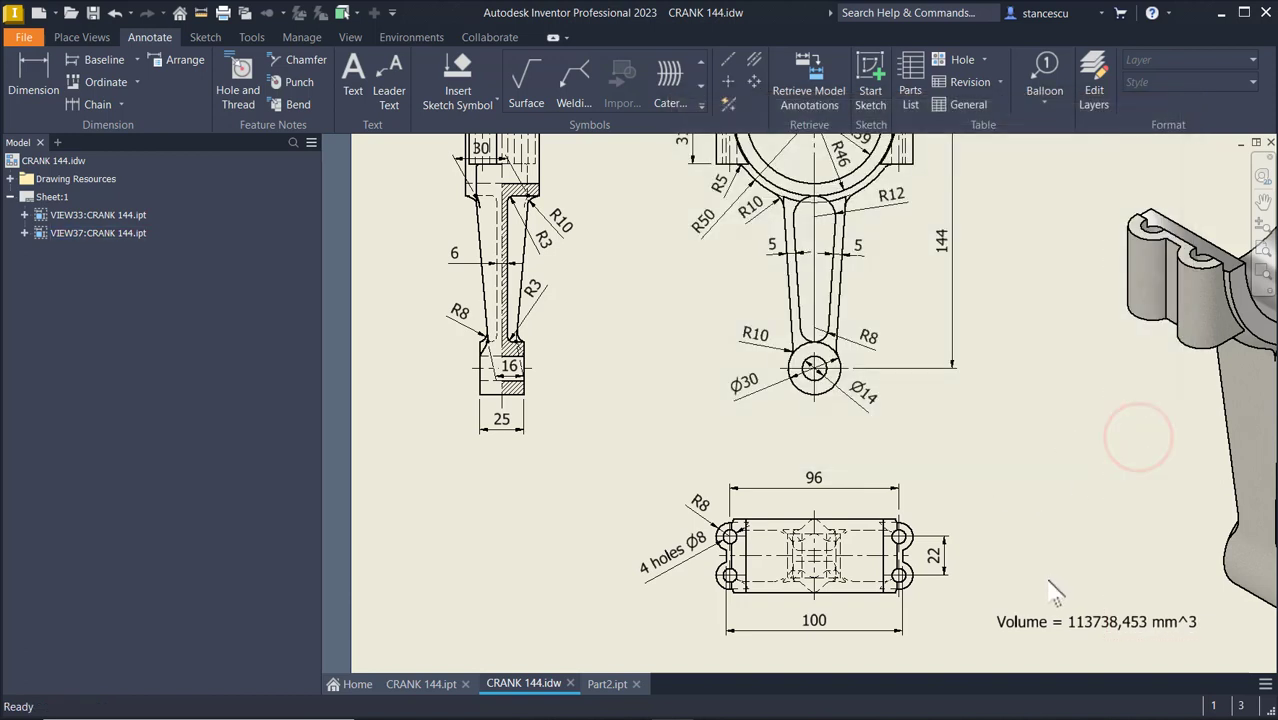
key(Home)
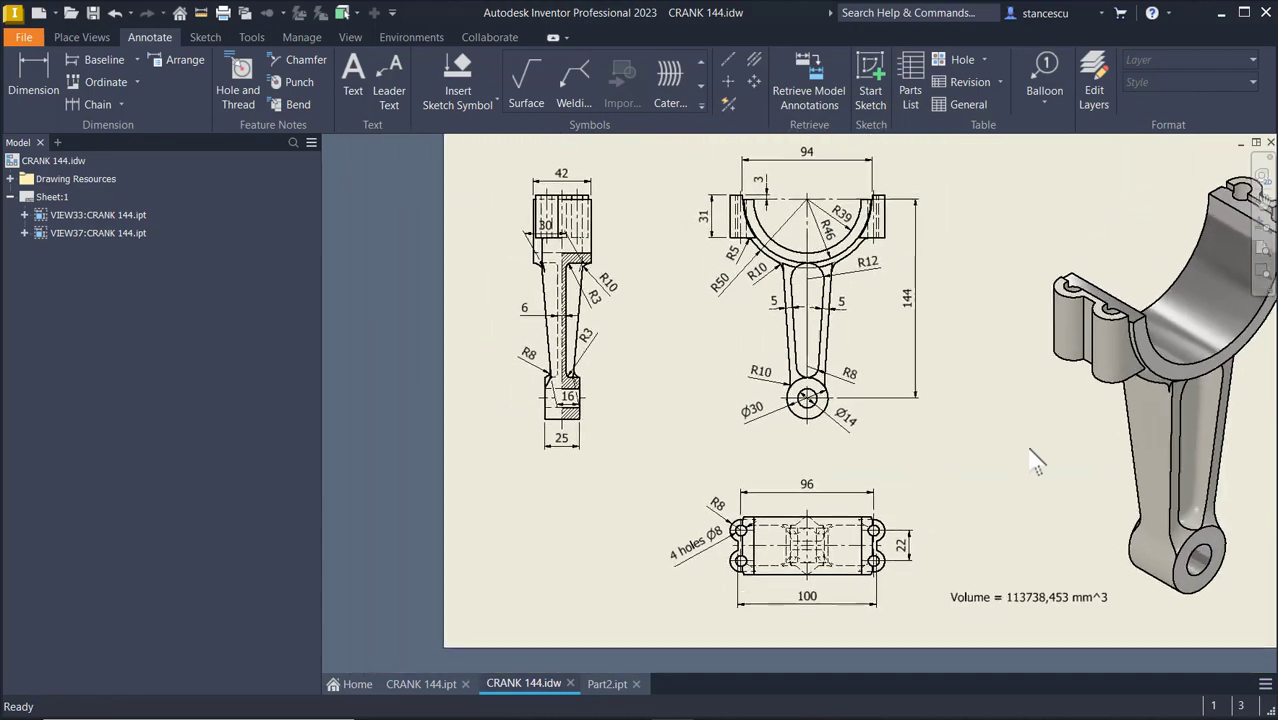
key(Home)
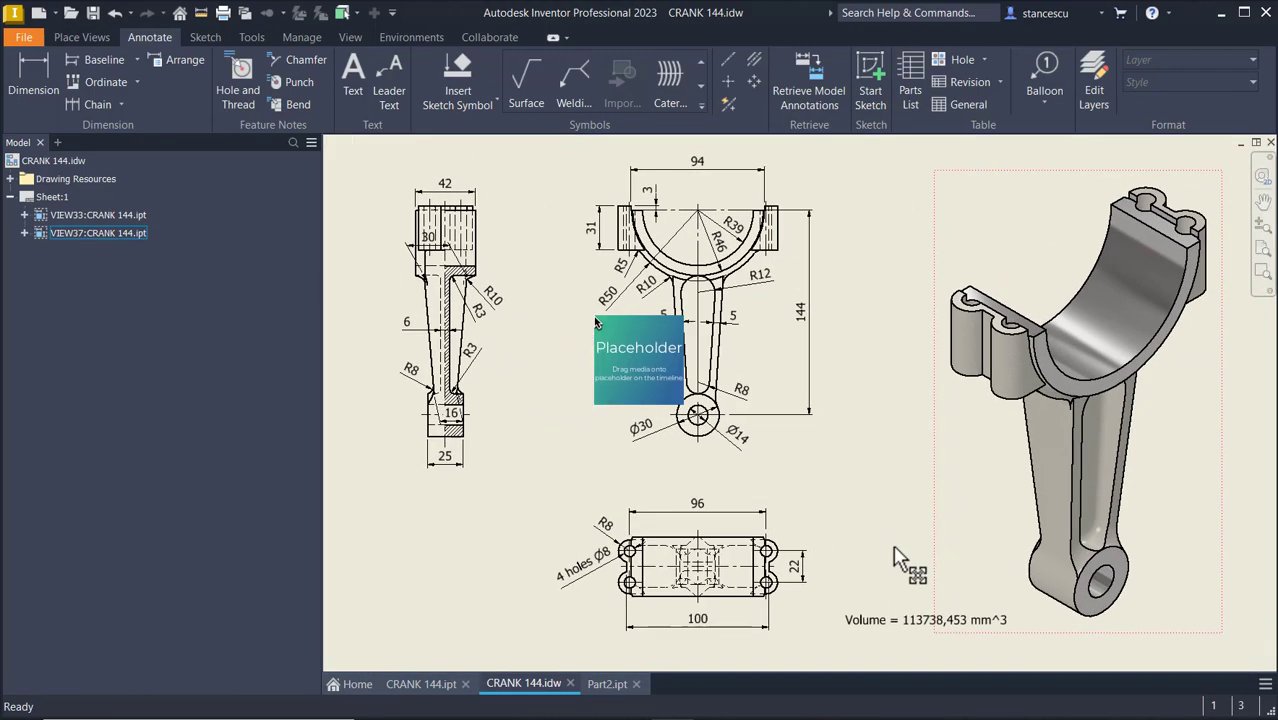